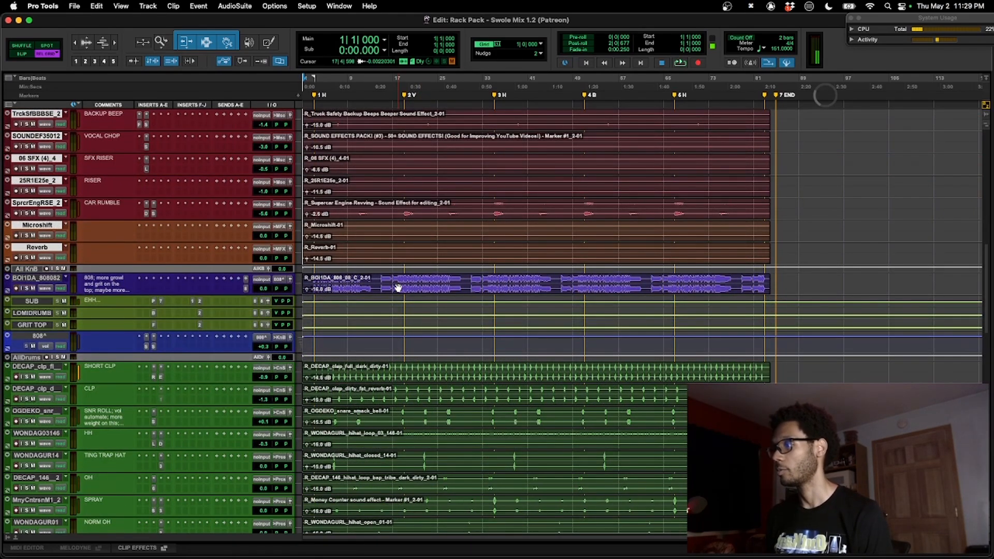
# Play the song from the start, check the TAG track by toggling its solo and mute, and stop playback.
pyautogui.scroll(-3, 388, 288)
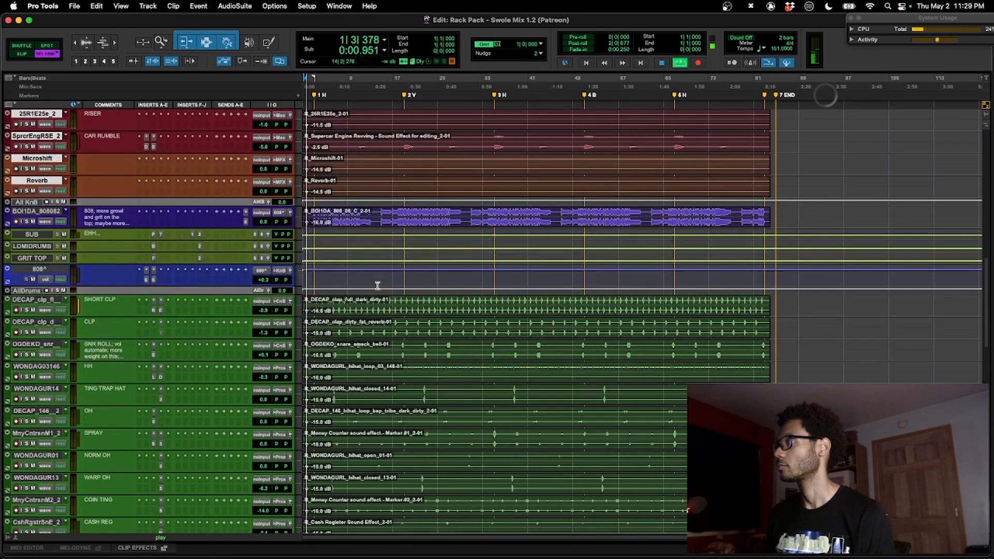
pyautogui.scroll(3, 381, 288)
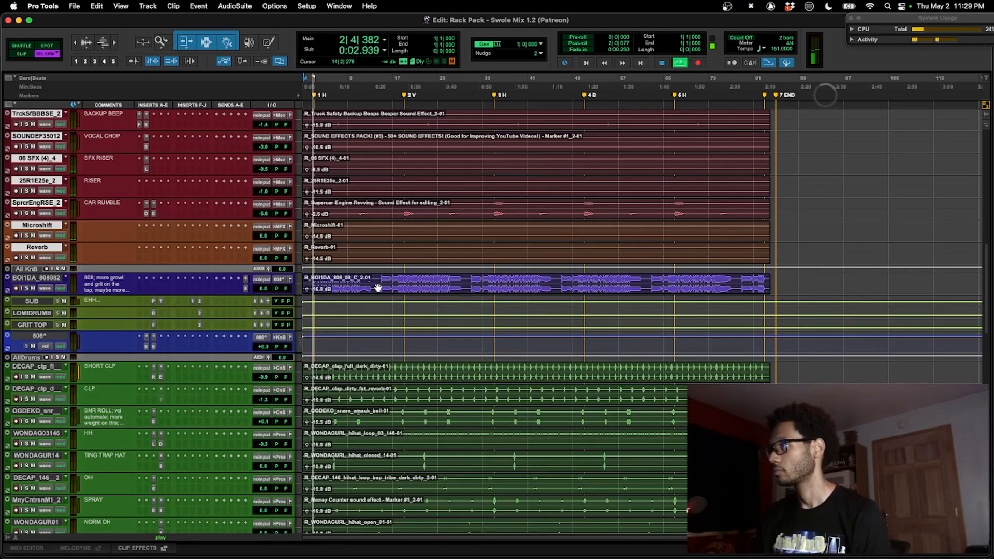
pyautogui.scroll(-10, 381, 283)
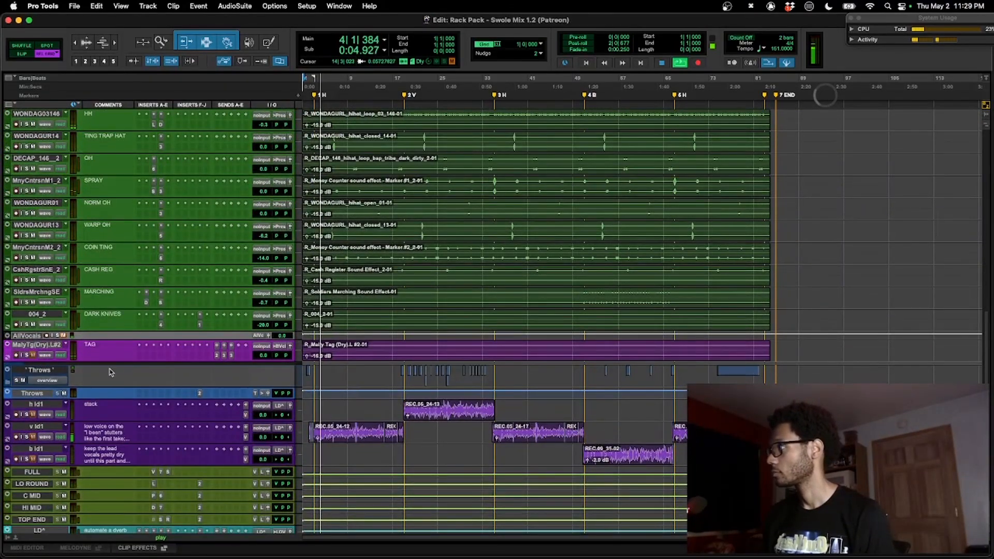
pyautogui.click(27, 356)
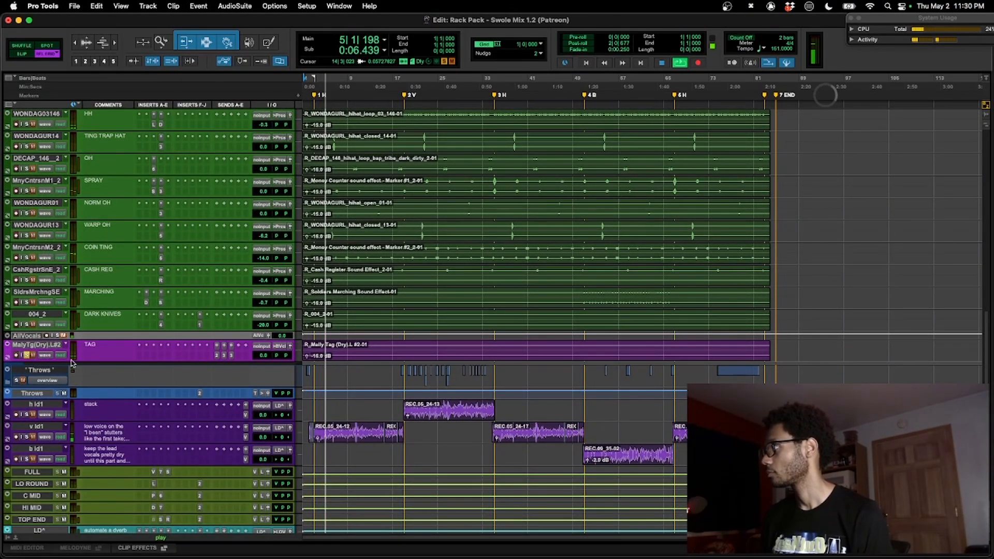
pyautogui.click(33, 356)
pyautogui.click(27, 356)
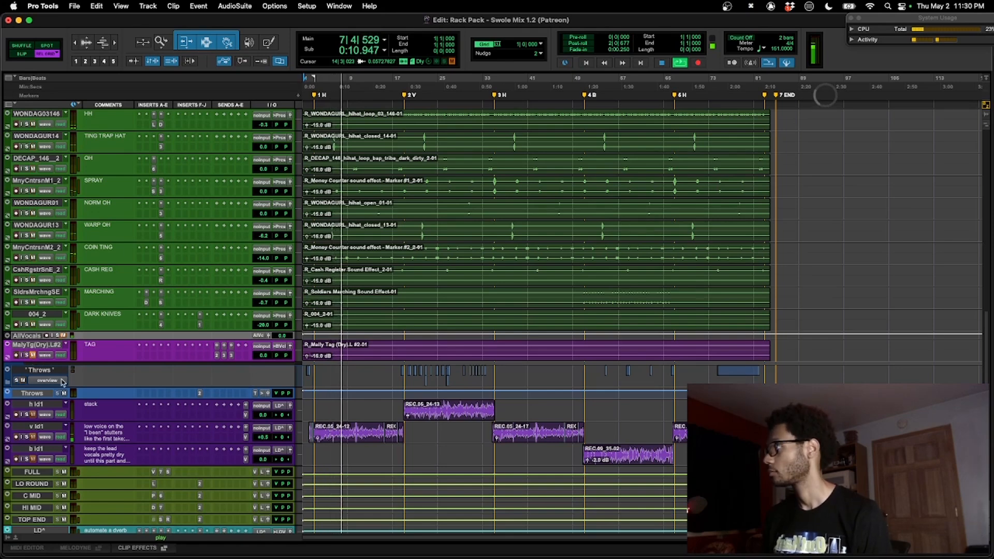
pyautogui.press('space')
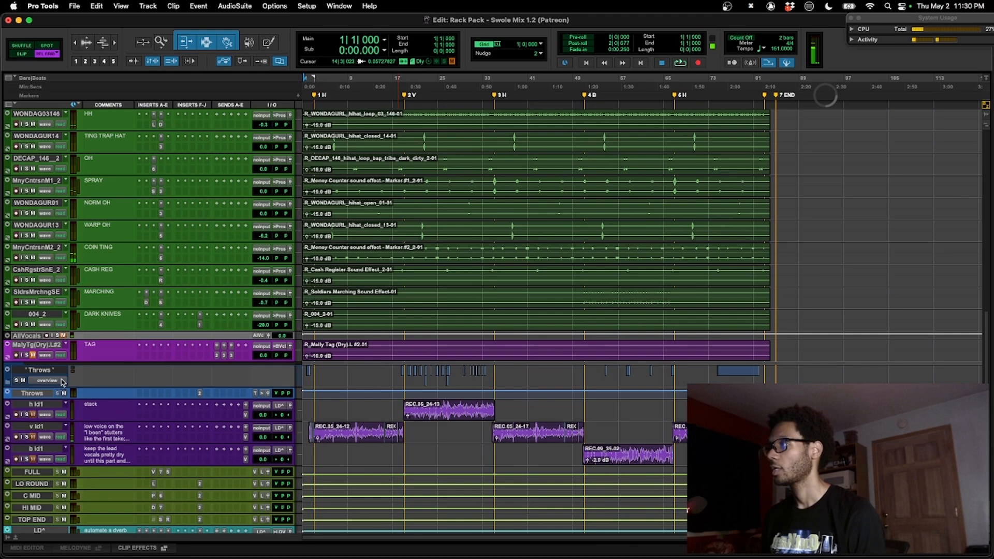
# Enlarge the waveforms to locate the tag audio at the song's start, and place the edit cursor at bar 2.
pyautogui.click(333, 356)
pyautogui.press('r')
pyautogui.press('r')
pyautogui.press('r')
pyautogui.press('alt+super+bracketright')
pyautogui.press('alt+super+bracketright')
pyautogui.press('alt+super+bracketright')
pyautogui.press('t')
pyautogui.press('t')
pyautogui.press('t')
pyautogui.press('t')
pyautogui.press('t')
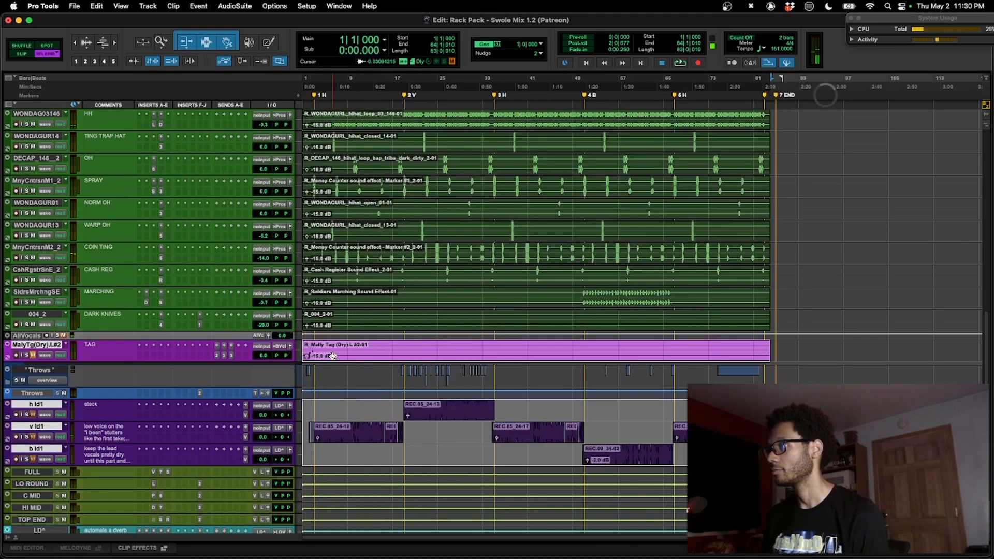
pyautogui.click(332, 347)
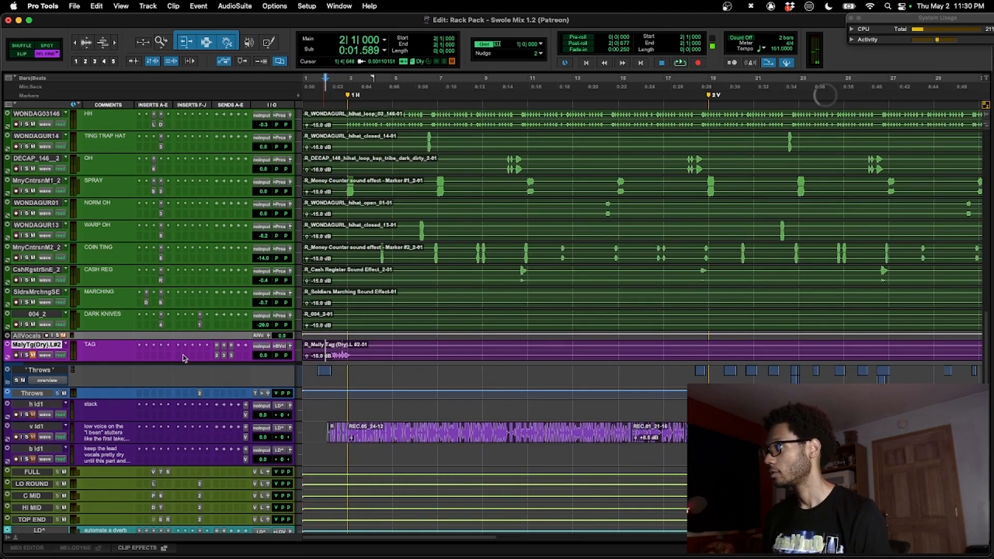
# Remove the Mally Tag track from the All Vocals group, coalescing the VCA automation to the track.
pyautogui.click(7, 539)
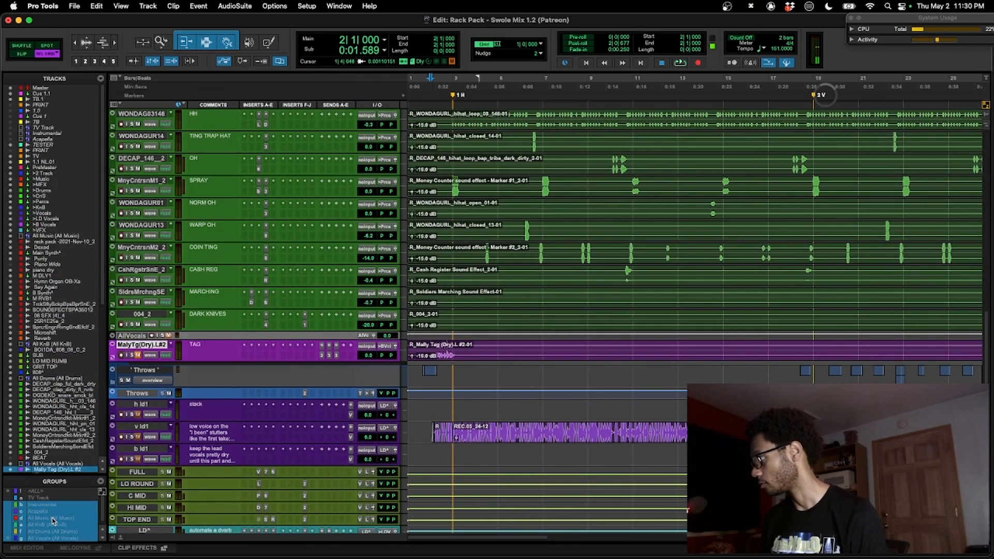
pyautogui.scroll(-1, 53, 521)
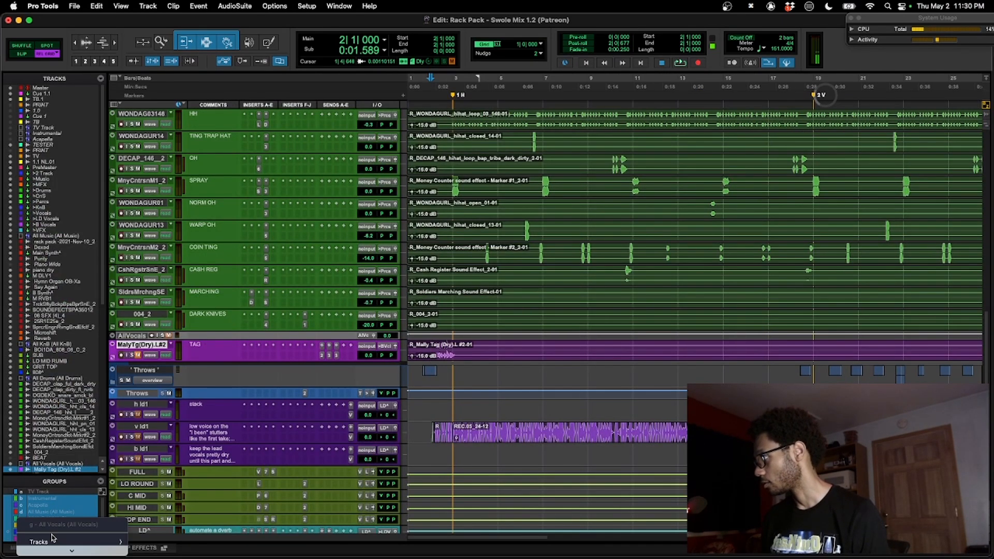
pyautogui.rightClick(51, 532)
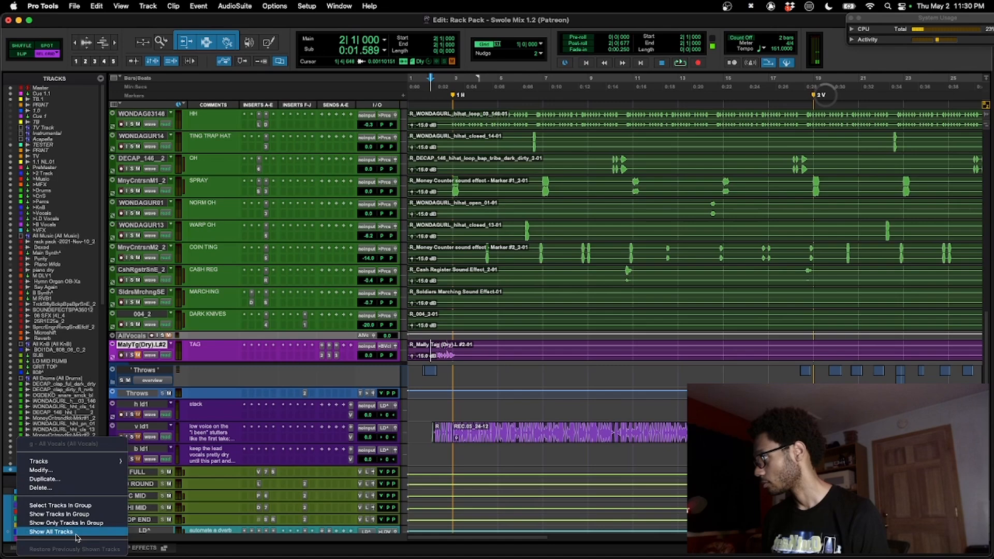
pyautogui.click(73, 470)
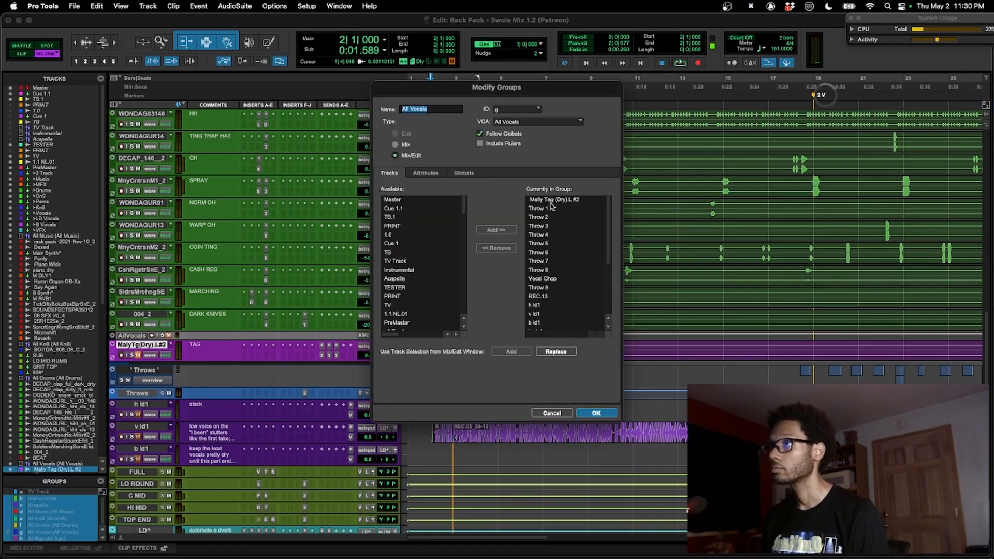
pyautogui.click(585, 414)
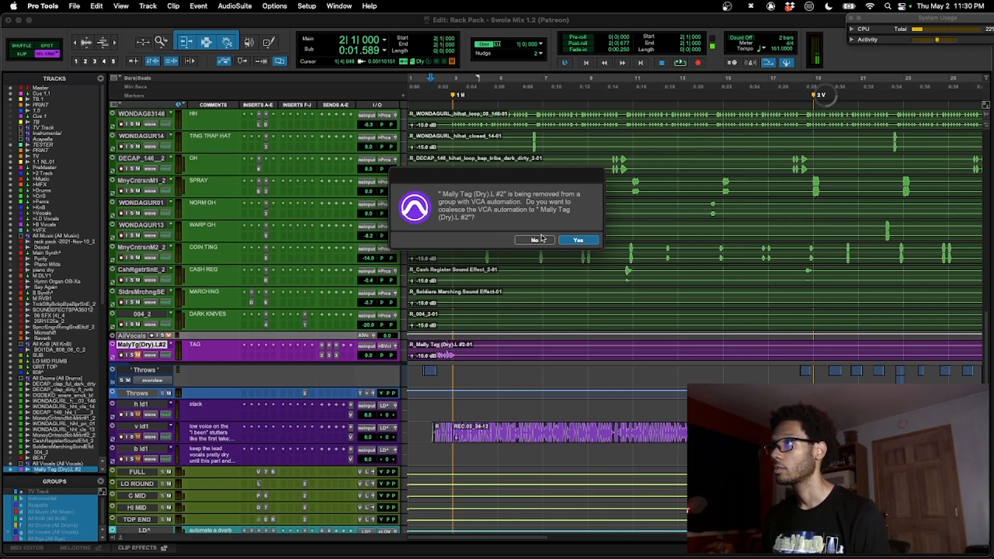
pyautogui.click(577, 241)
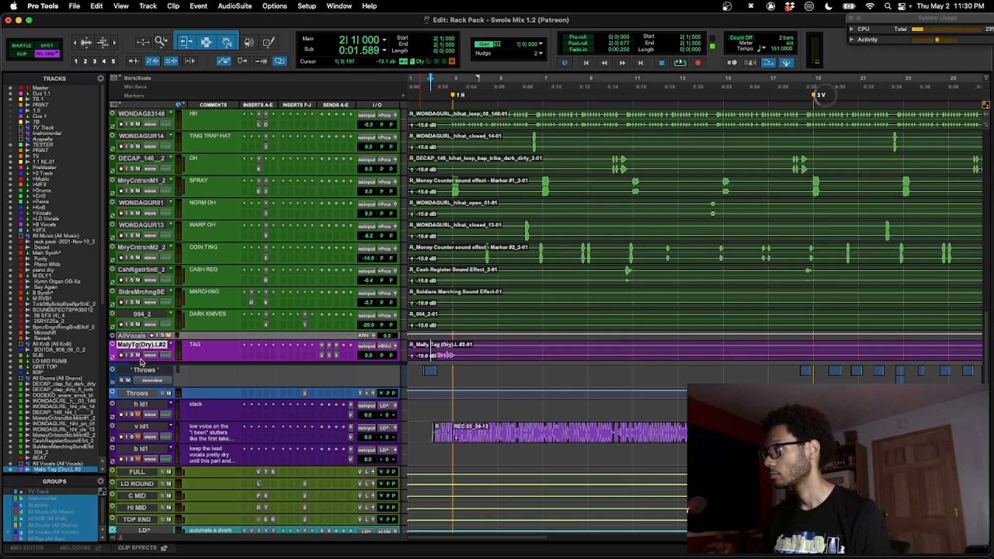
# Move the TAG track above the All Vocals VCA track during playback and reduce the waveform height again.
pyautogui.press('space')
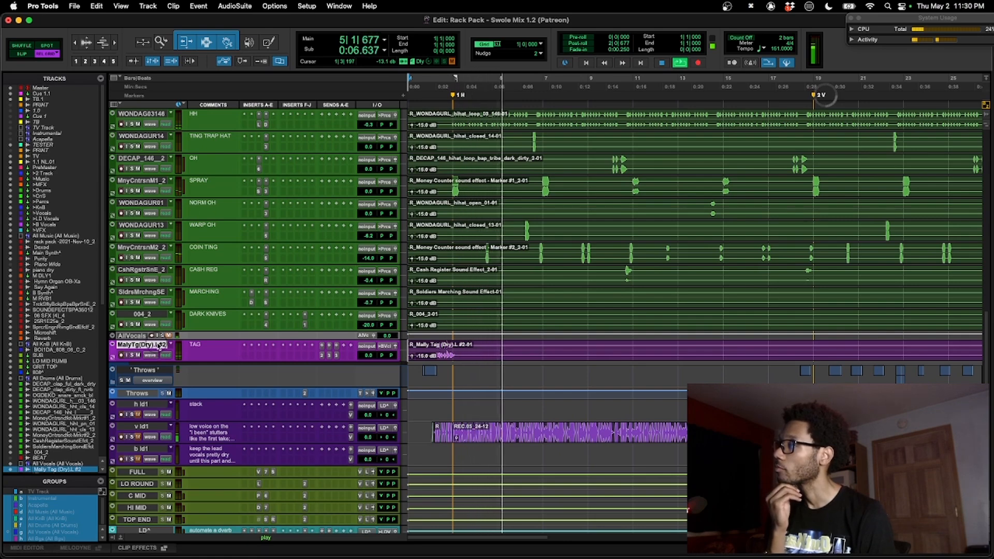
pyautogui.moveTo(156, 344); pyautogui.dragTo(158, 333)
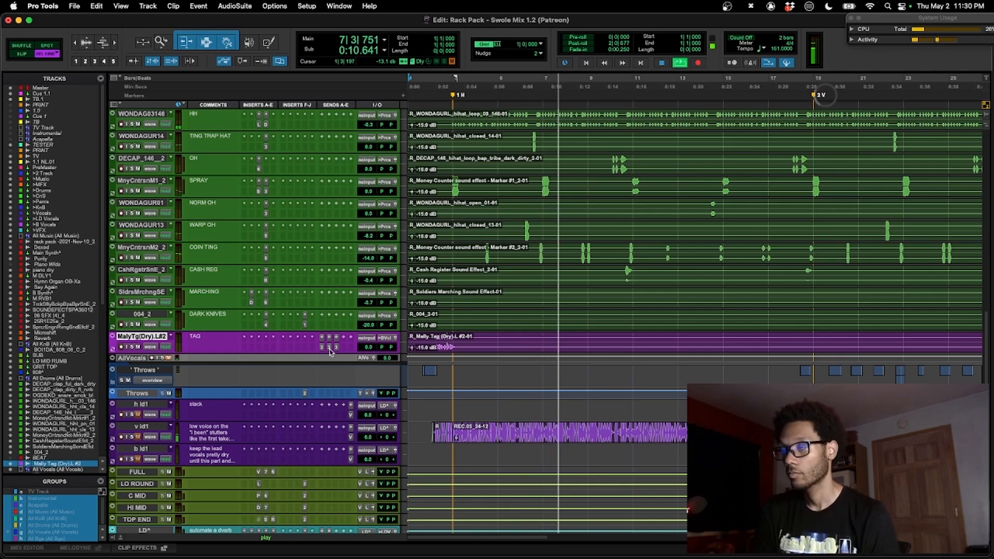
pyautogui.press('super+alt+bracketleft')
pyautogui.press('r')
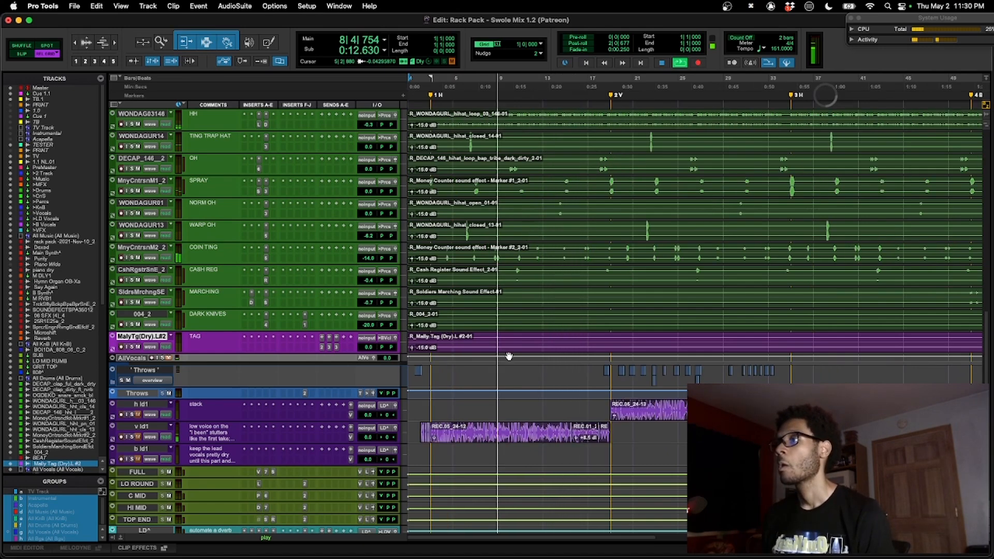
pyautogui.press('super+alt+bracketleft')
pyautogui.press('super+alt+bracketleft')
# Look over the music, 808 and drum tracks across the whole song, with the track and group lists hidden.
pyautogui.scroll(8, 509, 357)
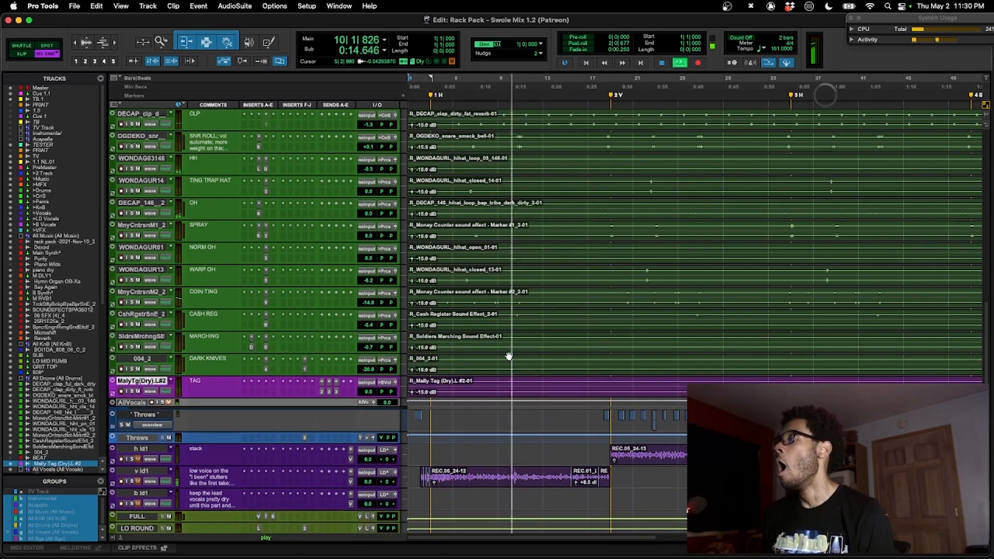
pyautogui.scroll(15, 509, 356)
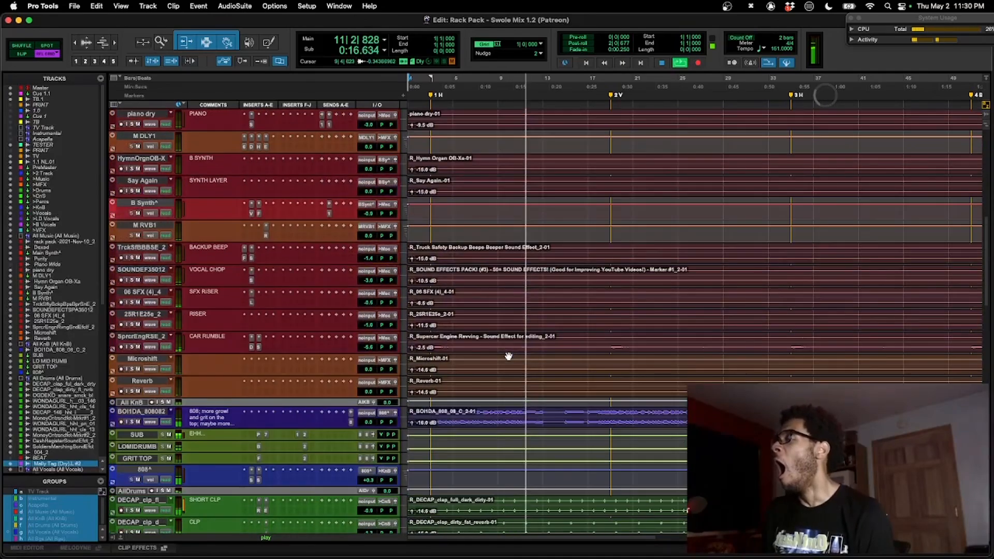
pyautogui.scroll(-12, 509, 356)
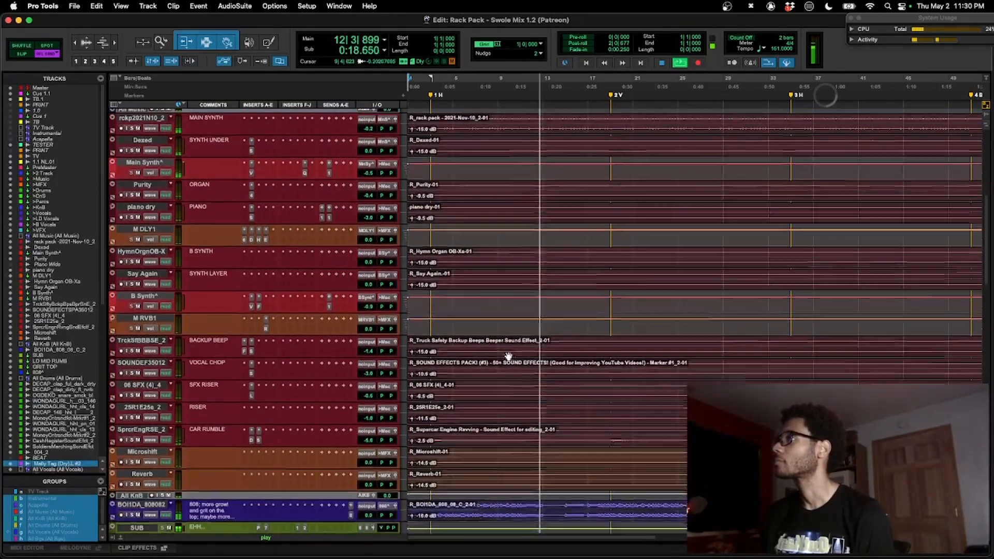
pyautogui.scroll(-1, 509, 356)
pyautogui.press('r')
pyautogui.press('r')
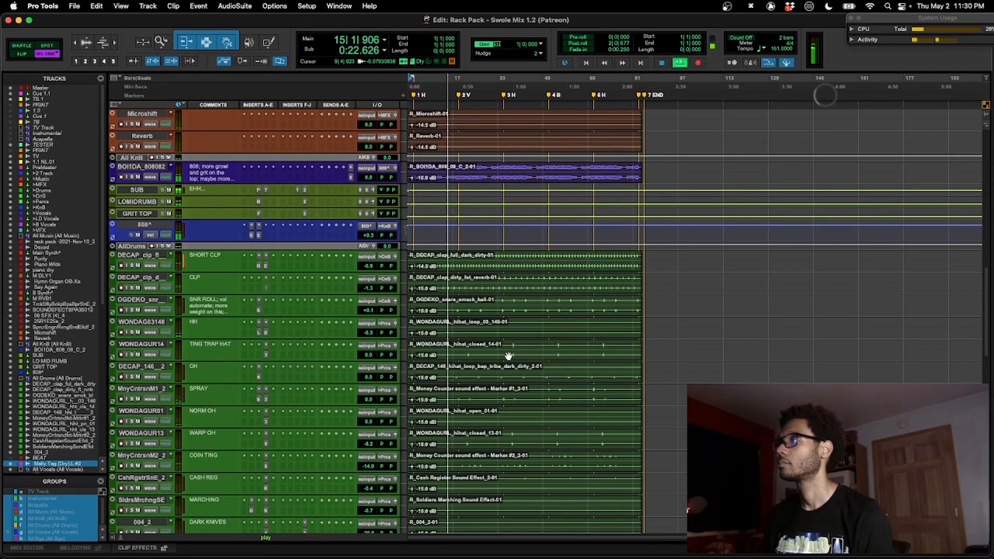
pyautogui.scroll(4, 508, 355)
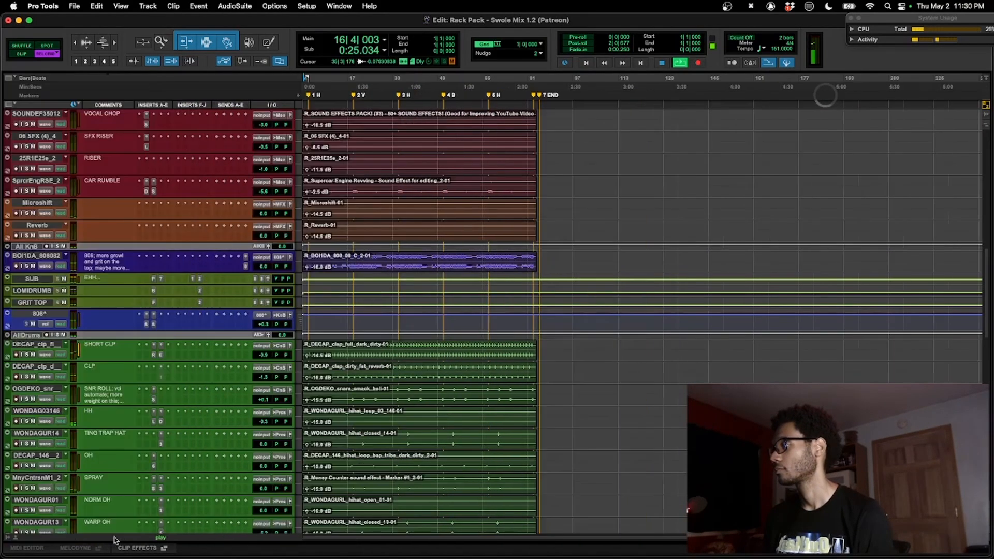
pyautogui.click(119, 538)
pyautogui.press('t')
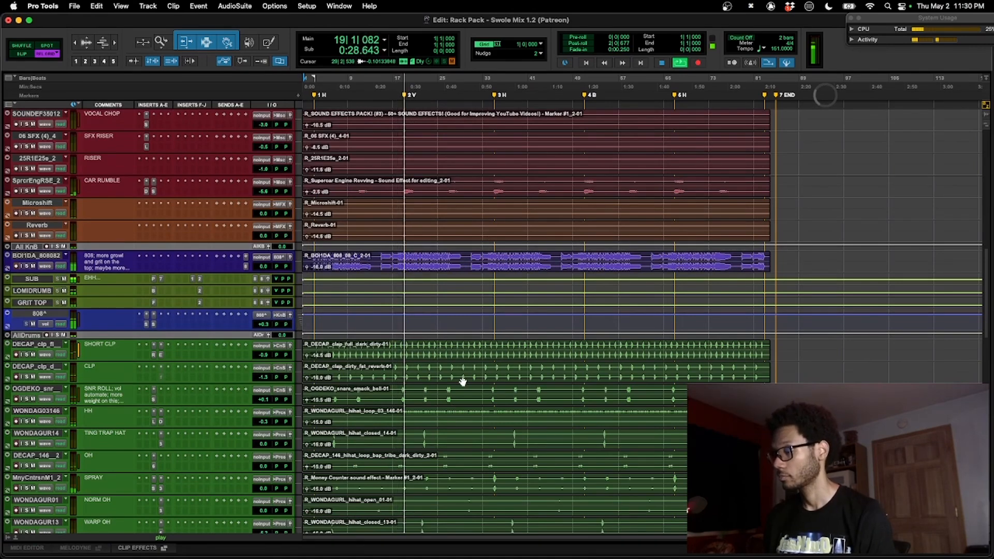
# Switch the edit mode to Grid and play from bar 50 to examine the background ad-lib tracks.
pyautogui.press('F4')
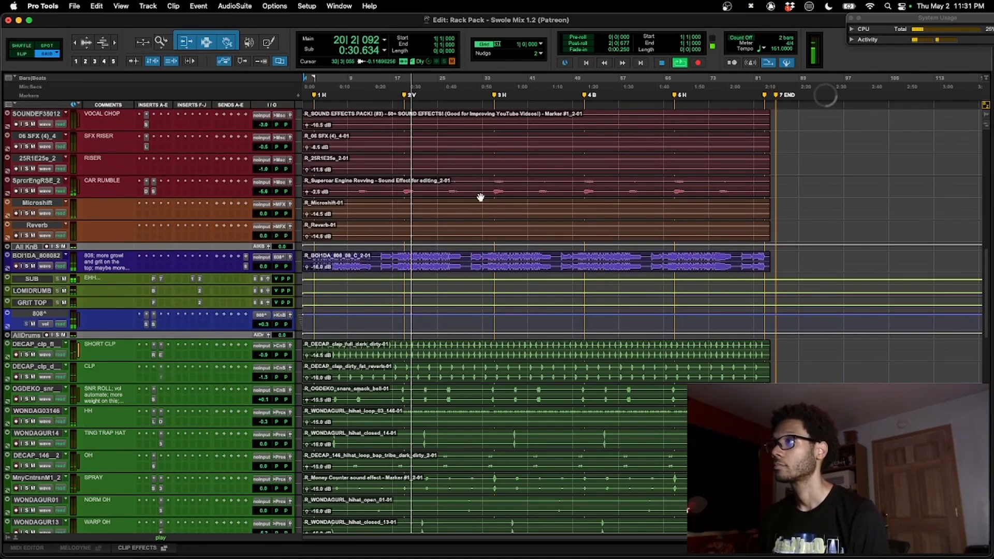
pyautogui.press('space')
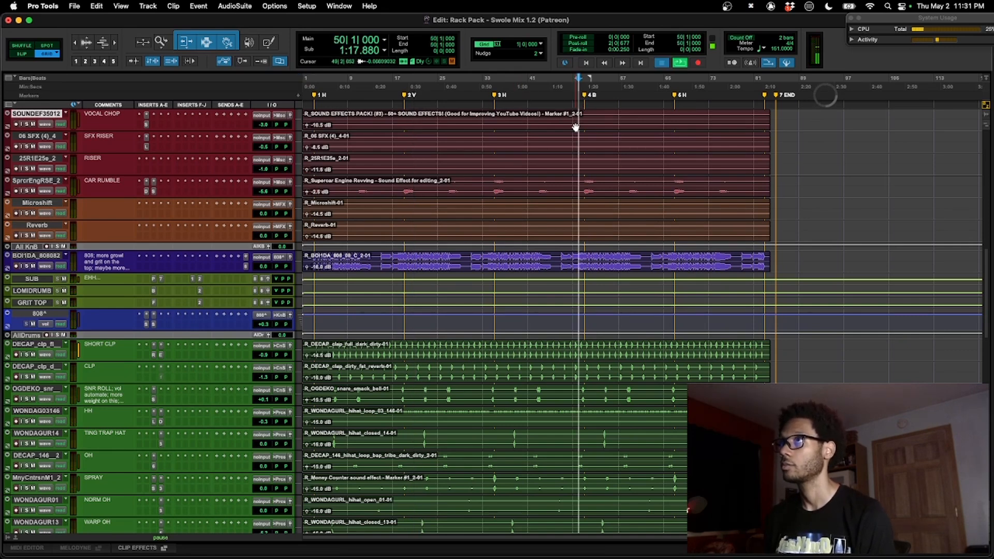
pyautogui.press('space')
pyautogui.press('t')
pyautogui.scroll(-5, 576, 126)
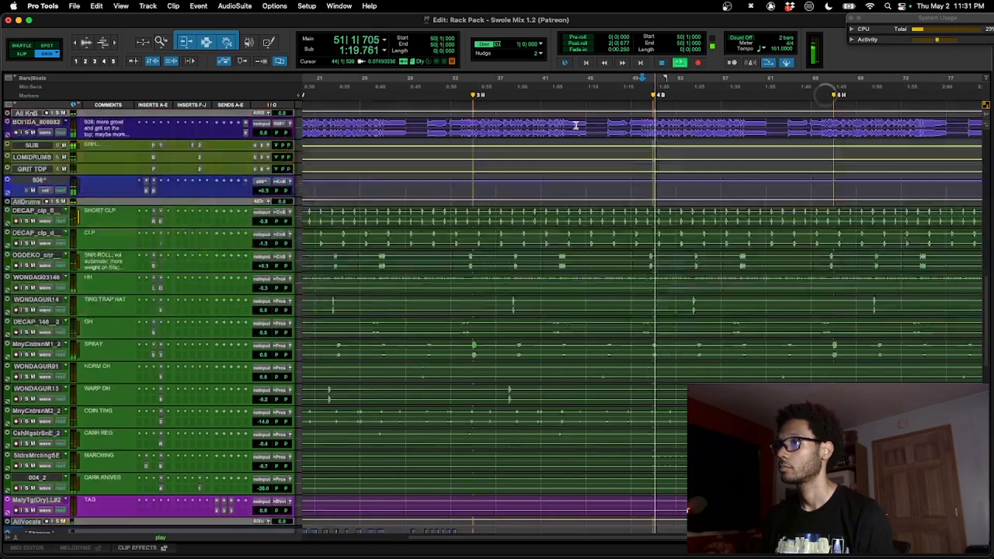
pyautogui.scroll(-10, 576, 126)
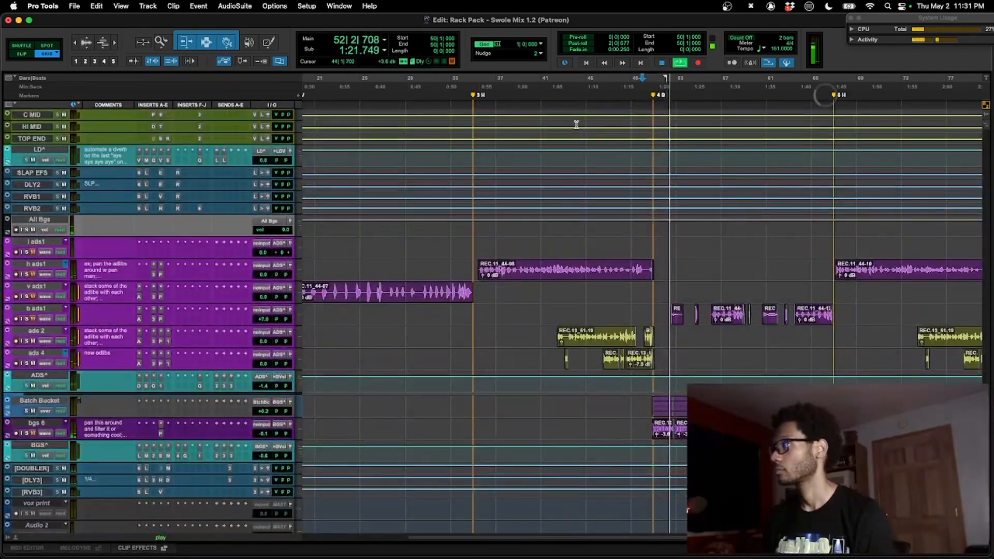
# Select a short range across ads 2 and ads 4, inspect the All Bgs group's settings and close them without changes.
pyautogui.moveTo(439, 328); pyautogui.dragTo(449, 361)
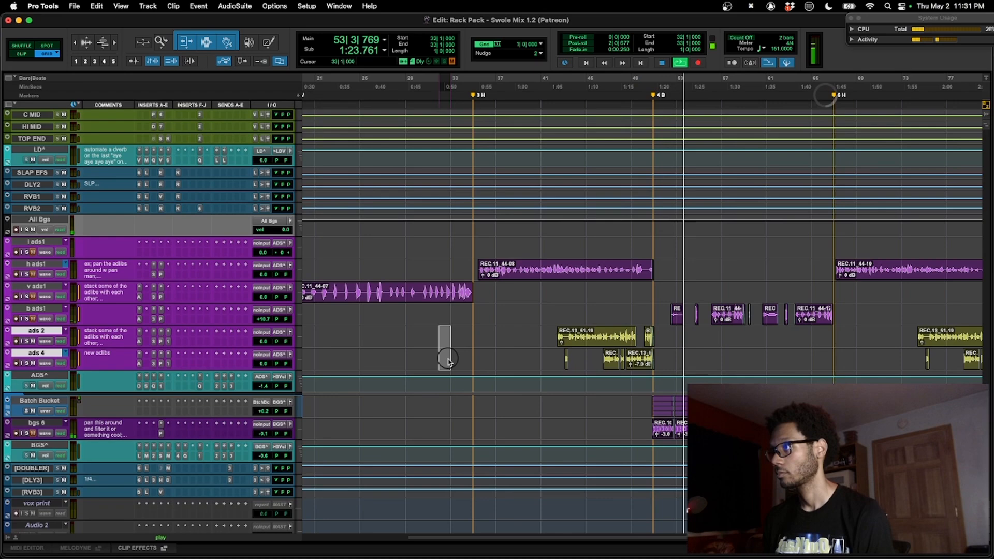
pyautogui.click(6, 541)
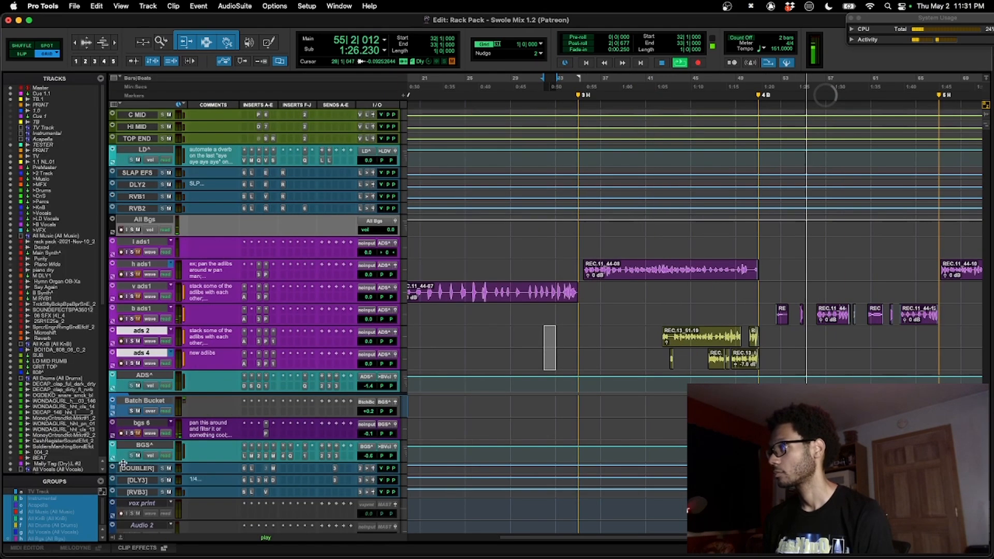
pyautogui.rightClick(46, 539)
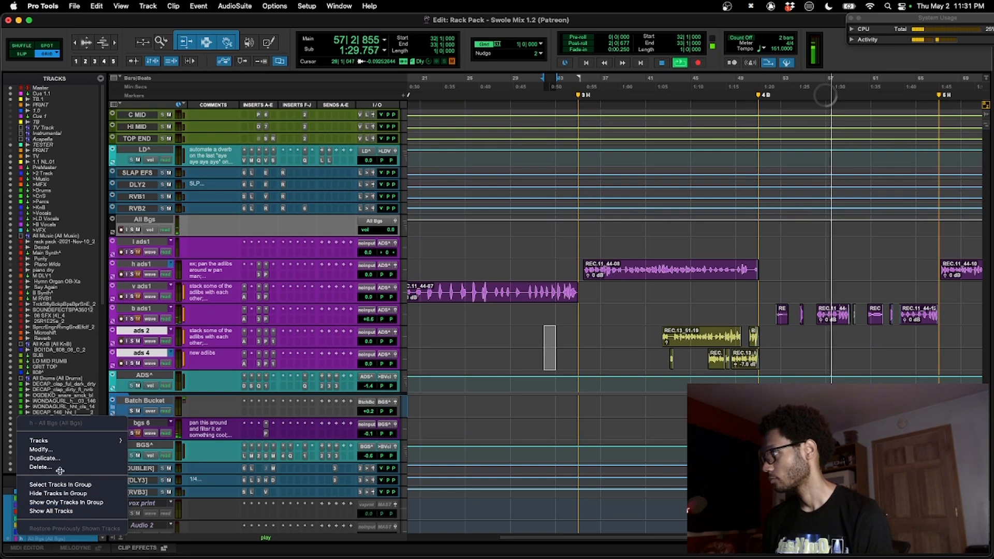
pyautogui.click(40, 449)
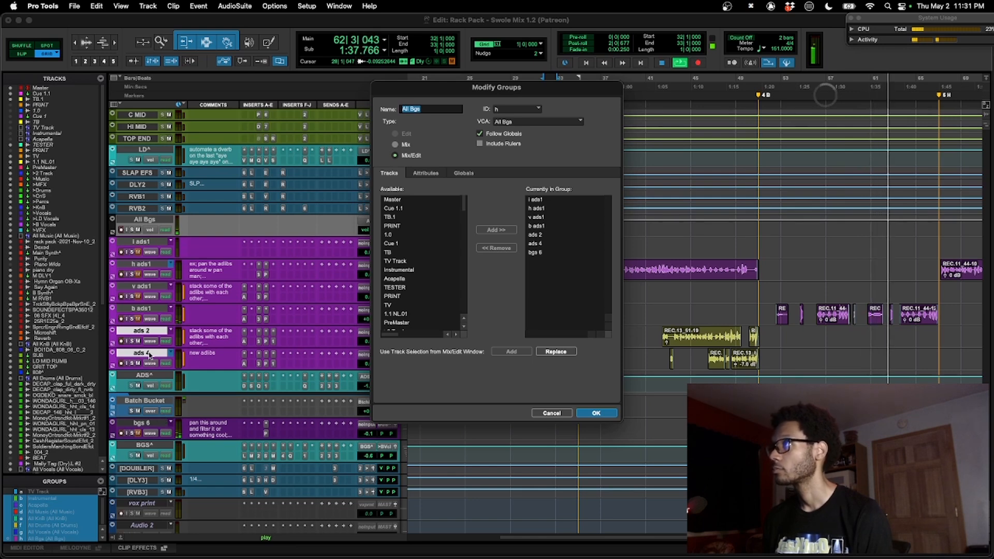
pyautogui.click(549, 412)
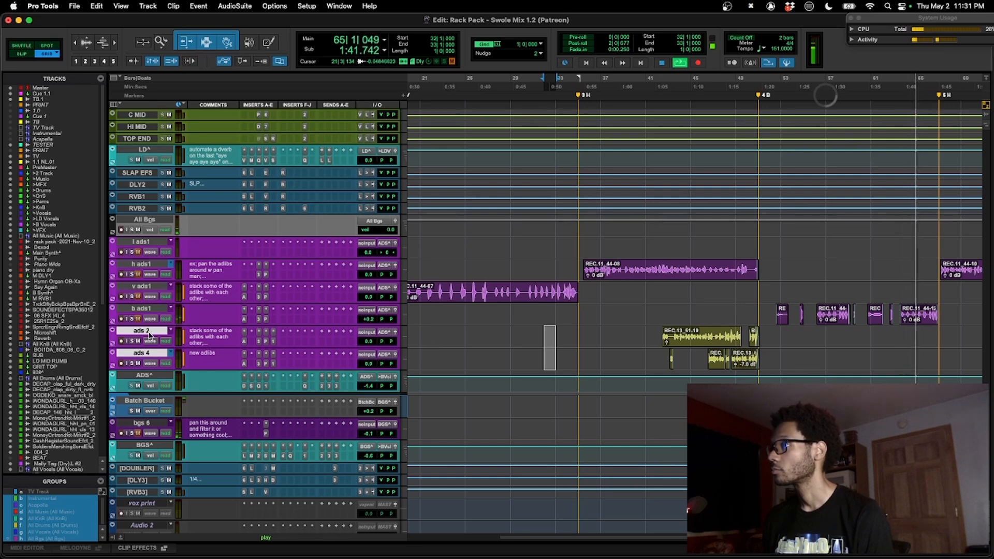
# Select a short range near bar 23 across ads 2 and ads 4, review the All Bgs group's available and member tracks, and cancel.
pyautogui.moveTo(442, 327); pyautogui.dragTo(452, 365)
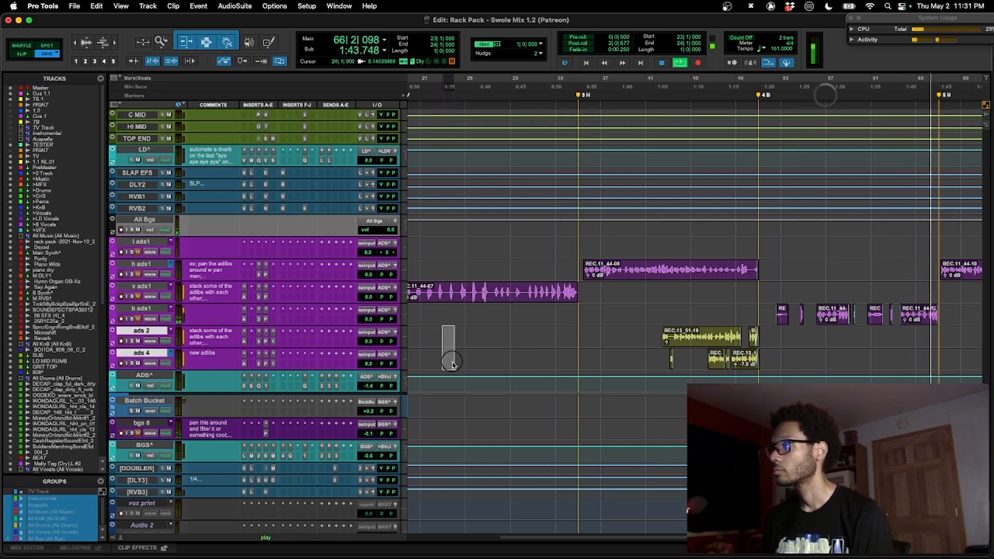
pyautogui.rightClick(35, 539)
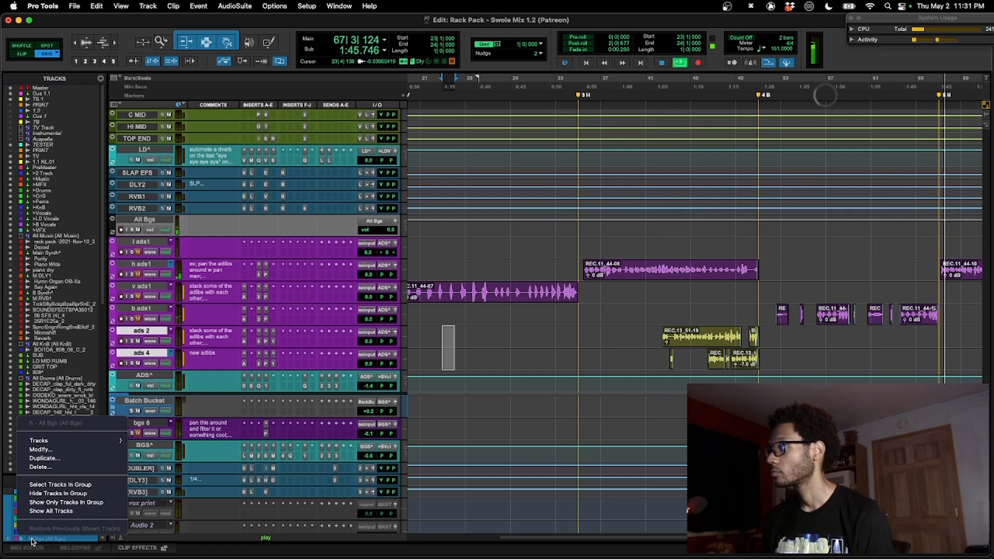
pyautogui.click(41, 450)
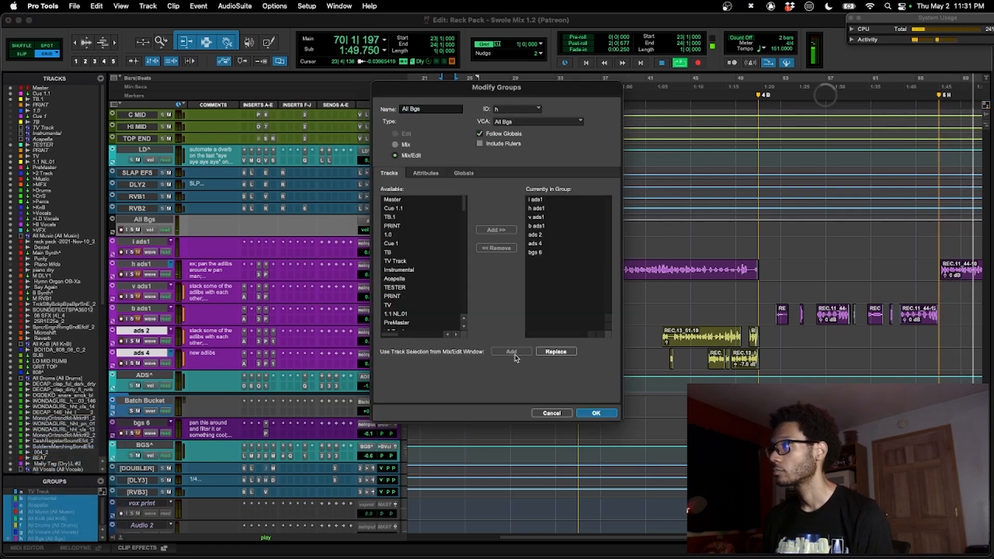
pyautogui.scroll(-1, 422, 317)
pyautogui.scroll(-10, 422, 317)
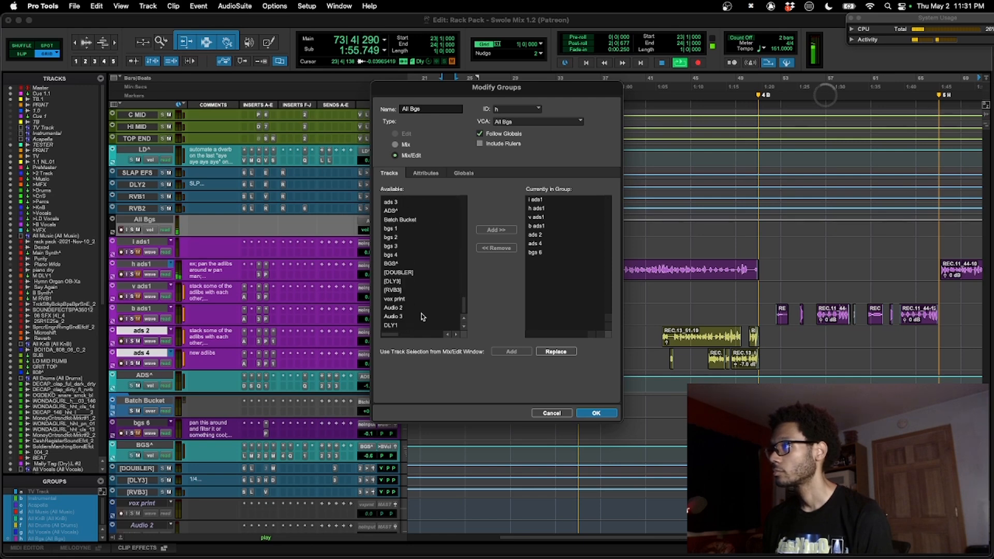
pyautogui.scroll(3, 422, 317)
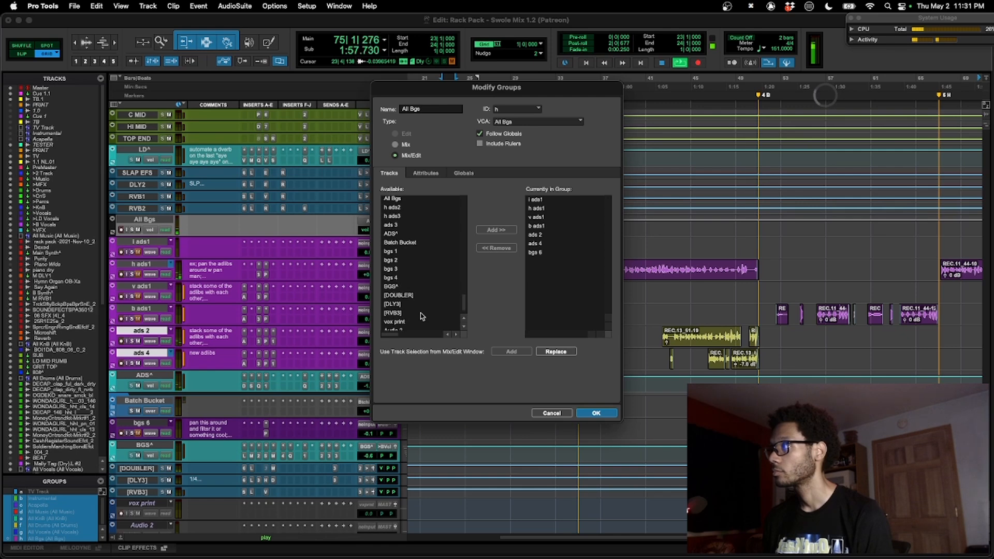
pyautogui.click(551, 413)
# Stop playback, place the edit cursor at bar 40 on ads 2 and ads 4, and check the All Bgs group's members without changes.
pyautogui.scroll(-3, 539, 388)
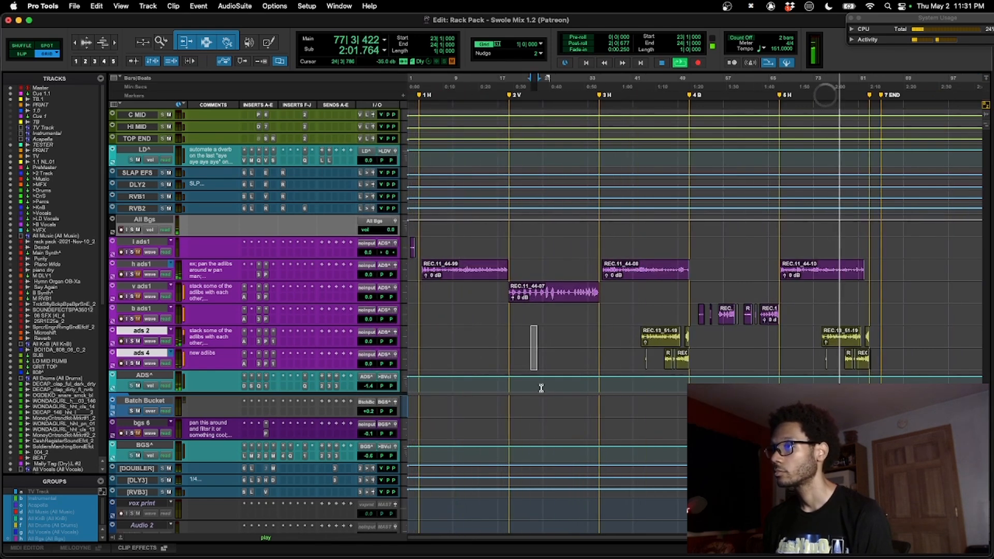
pyautogui.press('space')
pyautogui.click(626, 336)
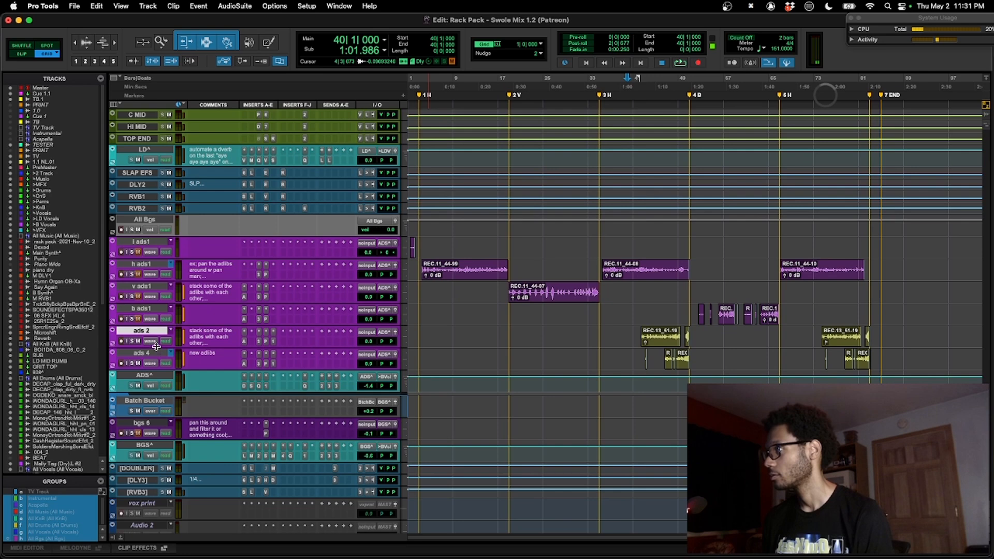
pyautogui.rightClick(47, 542)
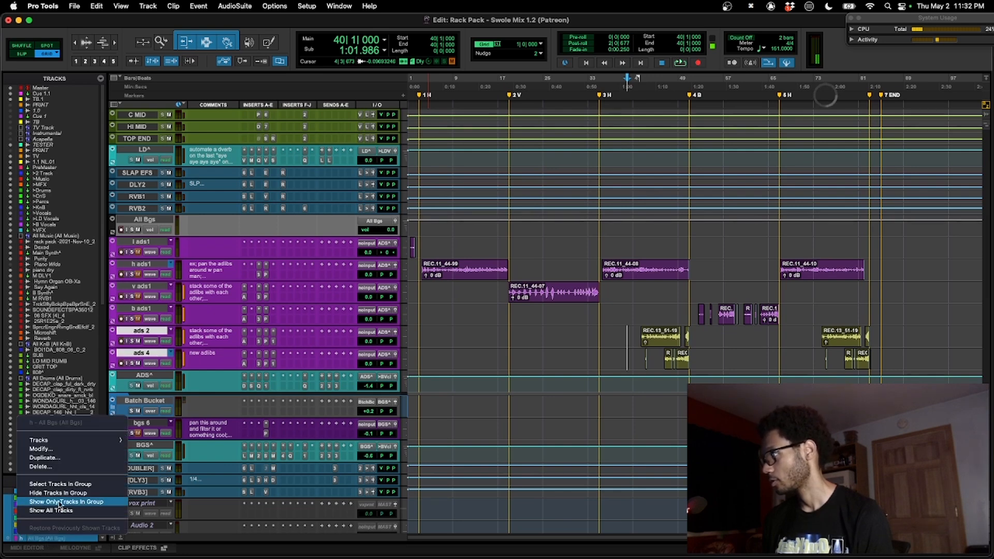
pyautogui.click(57, 450)
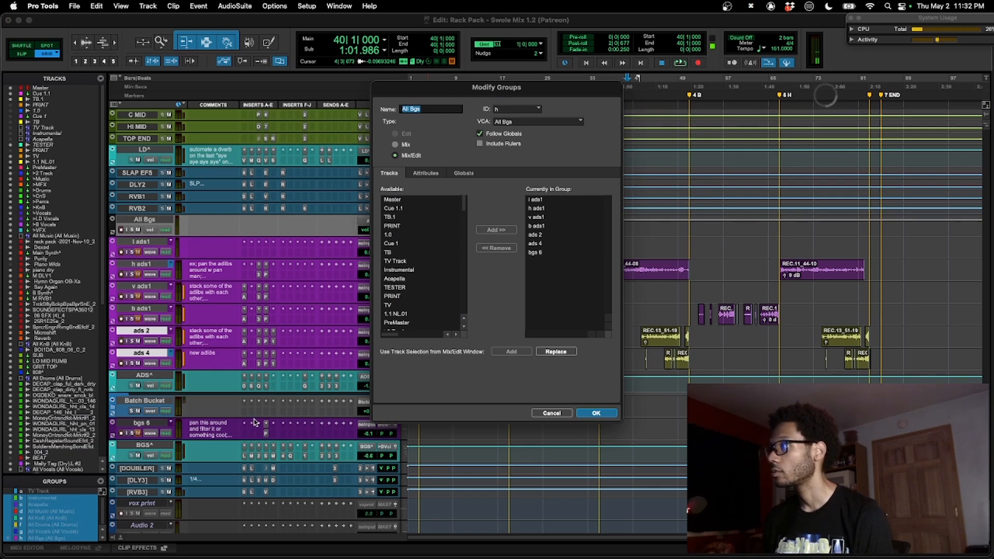
pyautogui.click(551, 414)
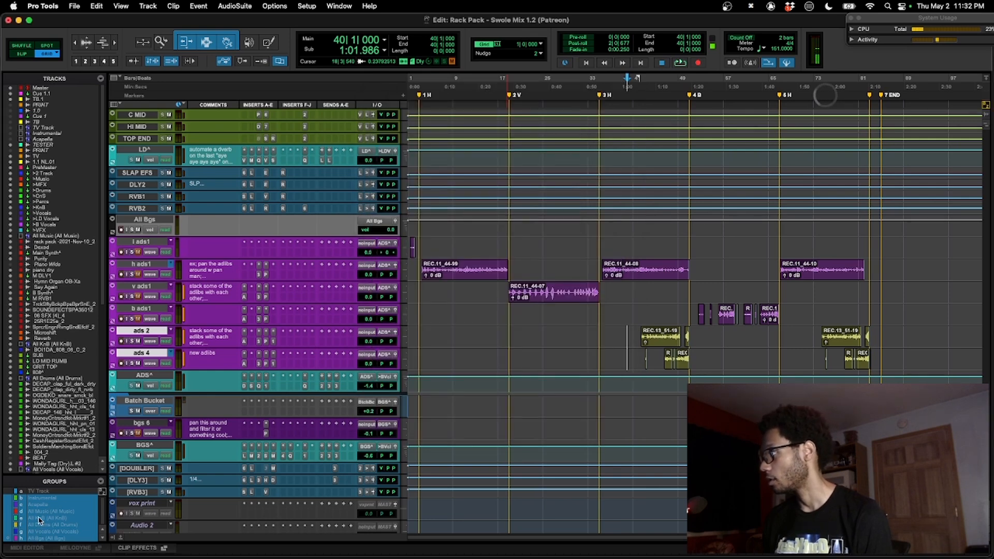
# Check which tracks belong to the All Vocals group and close its settings.
pyautogui.rightClick(48, 533)
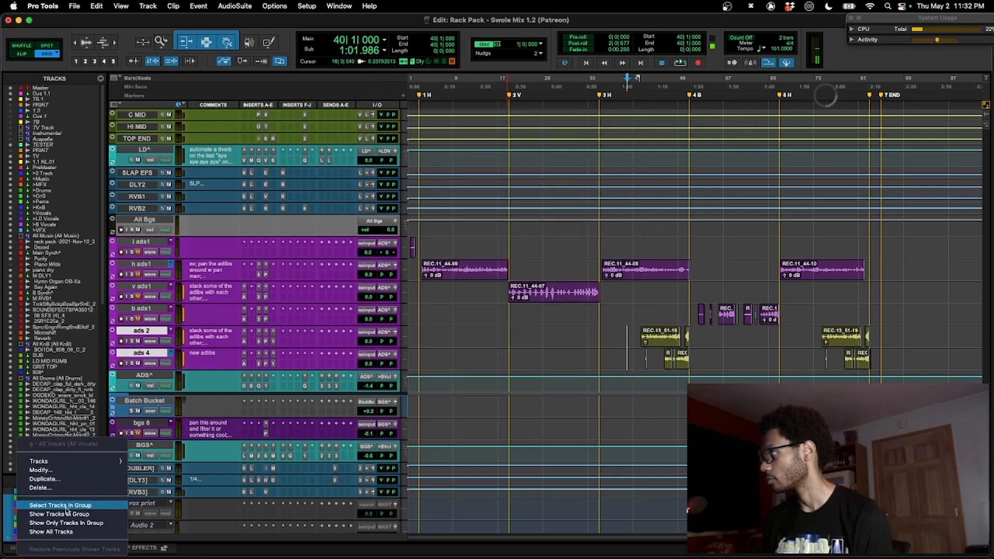
pyautogui.click(44, 472)
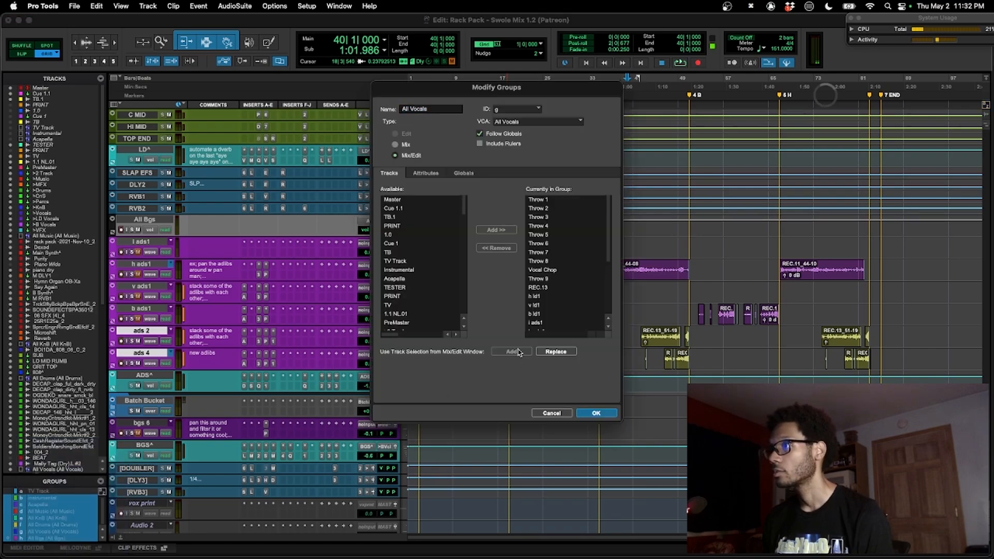
pyautogui.press('Return')
# Examine the music, 808 and drum tracks at different waveform heights, ending at the All Music VCA and its tracks.
pyautogui.scroll(-20, 491, 421)
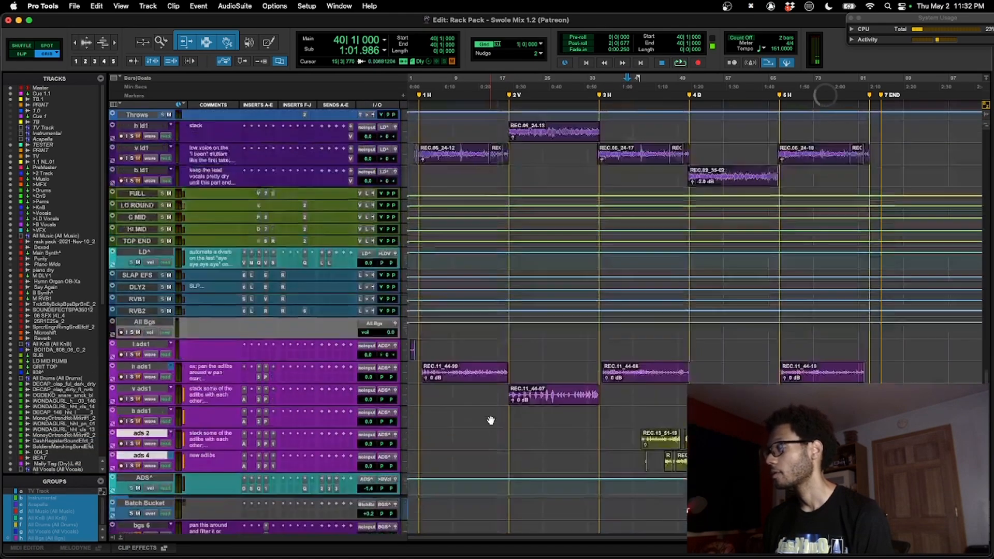
pyautogui.scroll(8, 491, 417)
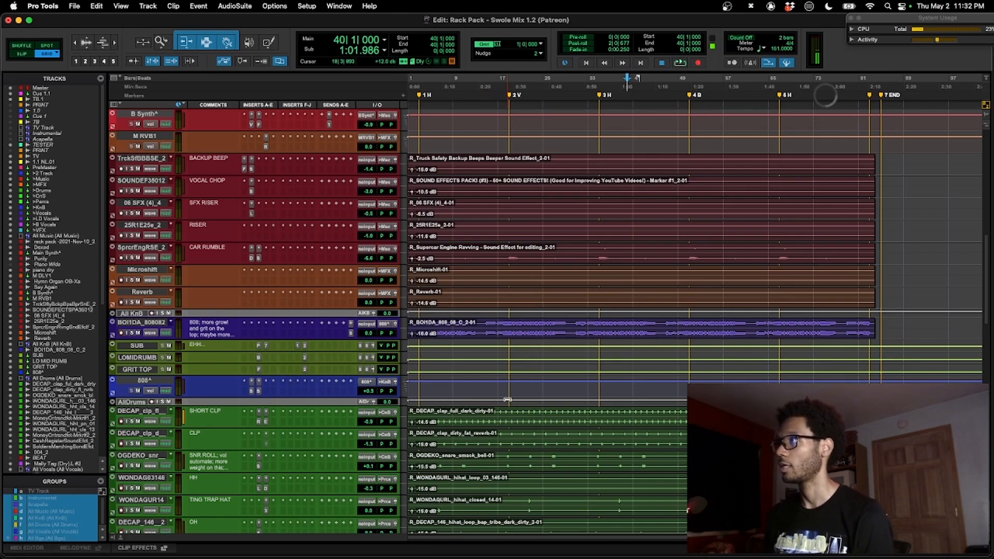
pyautogui.press('alt+super+]')
pyautogui.press('alt+super+]')
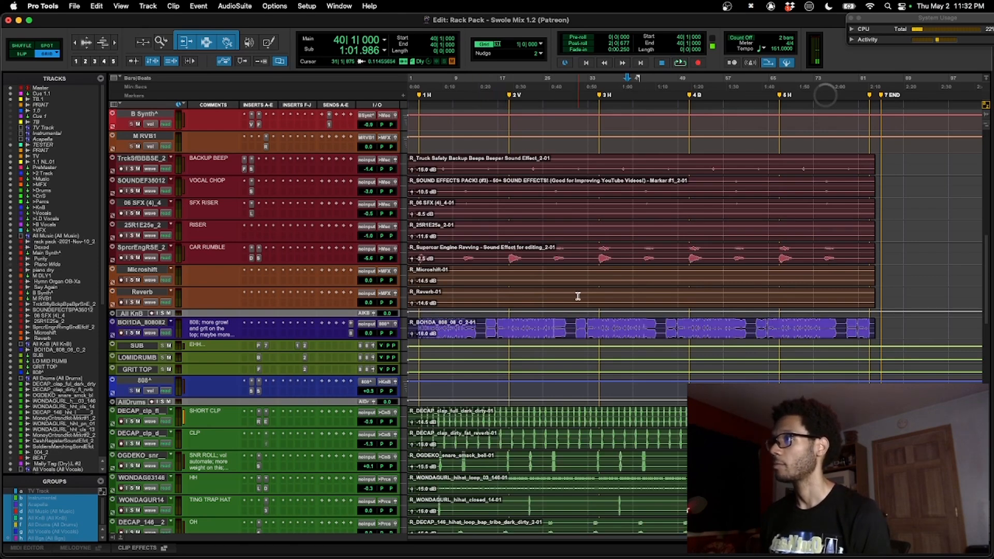
pyautogui.press('alt+super+[')
pyautogui.press('alt+super+]')
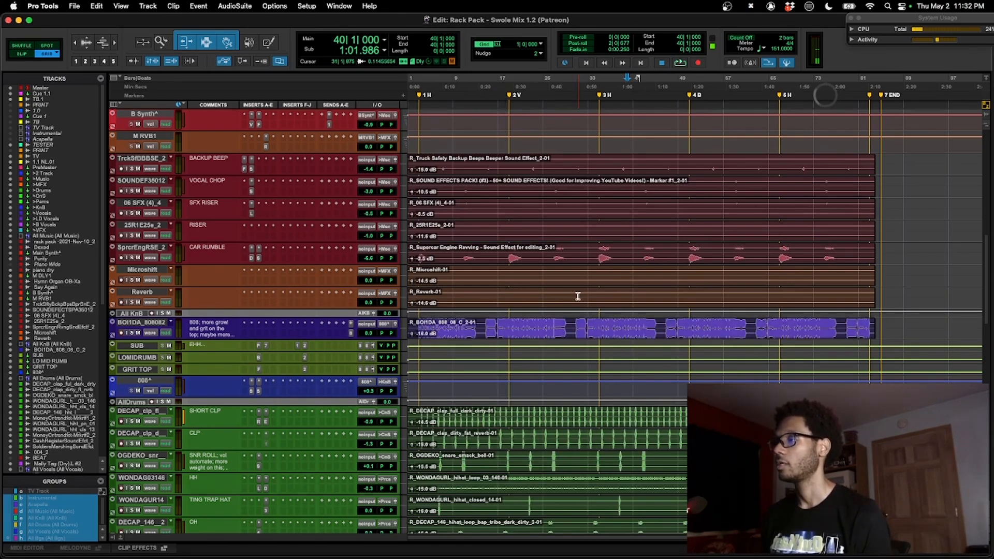
pyautogui.press('alt+super+[')
pyautogui.scroll(1, 578, 297)
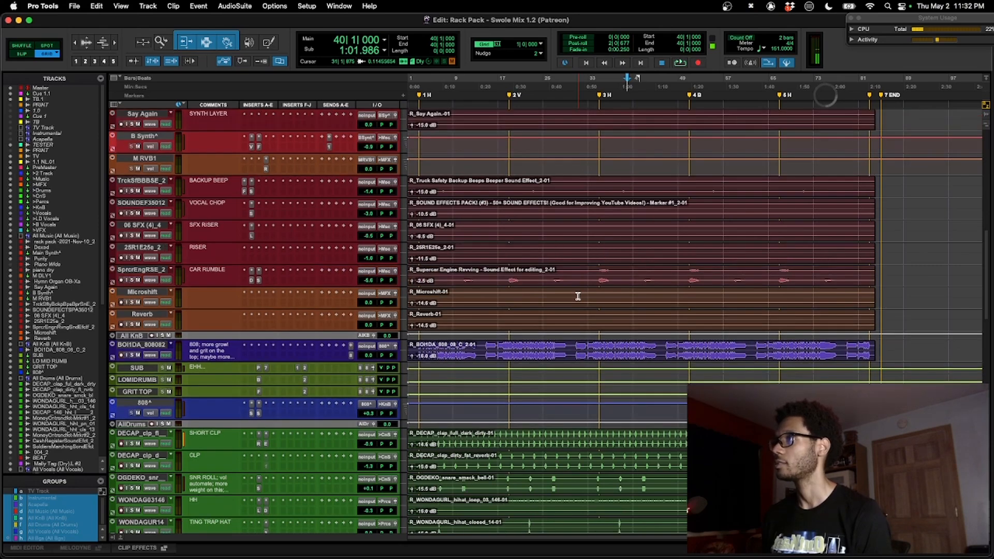
pyautogui.scroll(8, 458, 244)
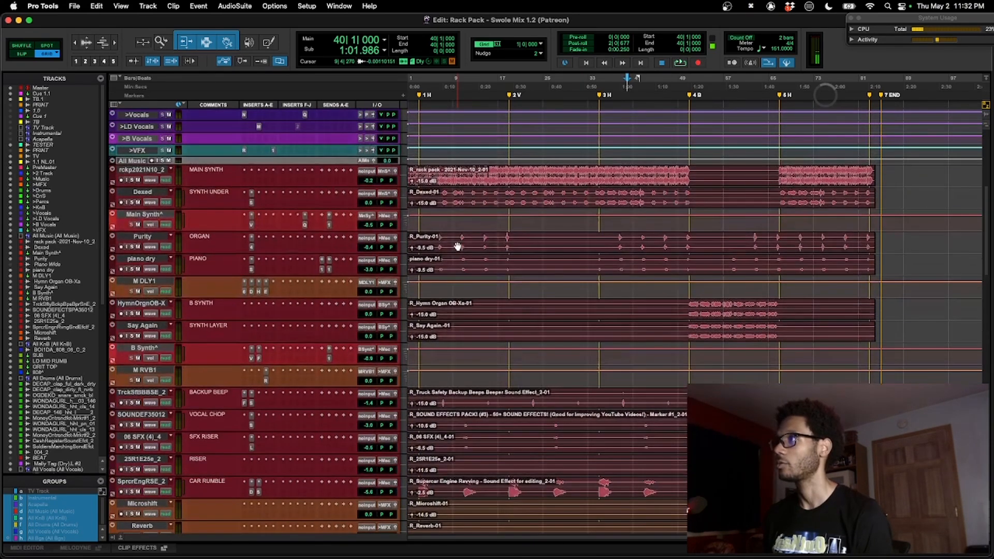
pyautogui.scroll(-1, 458, 245)
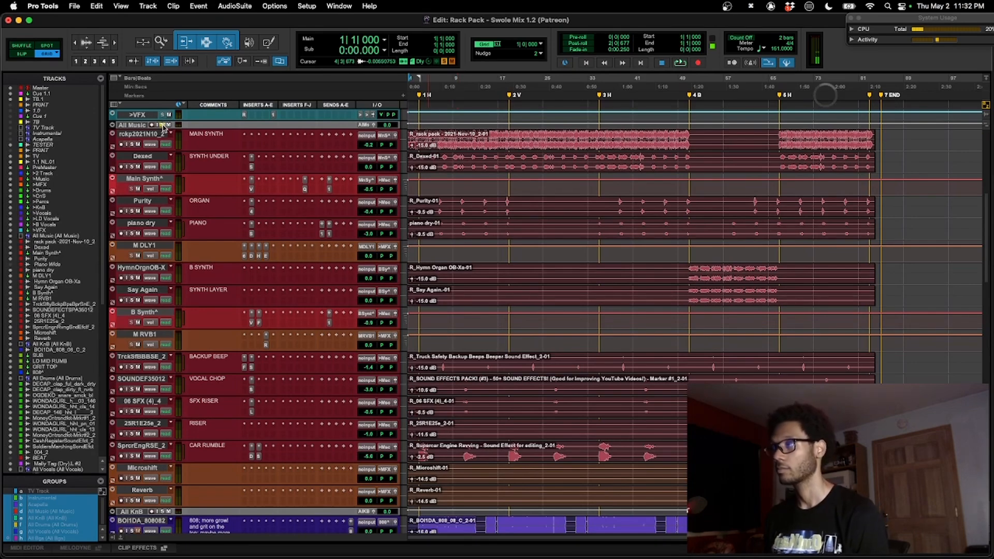
# Play the music tracks from bar 1, zoomed in around the first section with taller waveforms, and stop playback.
pyautogui.press('space')
pyautogui.press('t')
pyautogui.press('t')
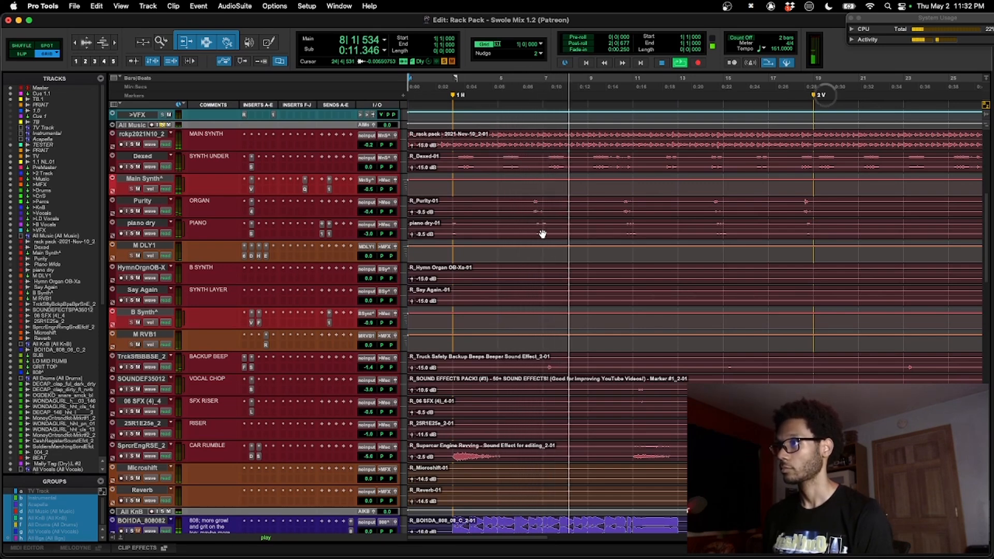
pyautogui.press('alt+super+bracketright')
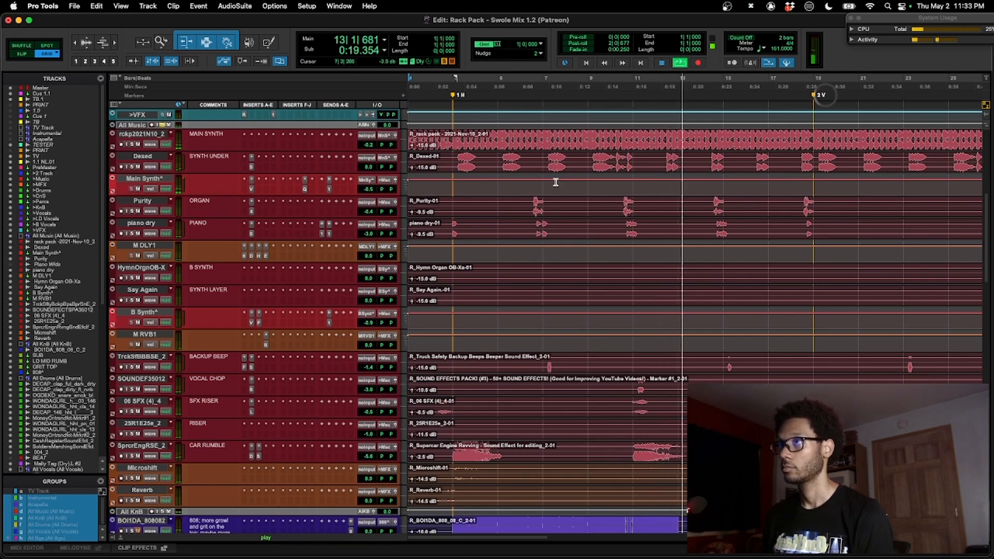
pyautogui.press('space')
# Select bar 6 across the Purity and piano dry tracks and compare their waveforms with the other music tracks over the whole song.
pyautogui.moveTo(568, 134); pyautogui.dragTo(584, 170)
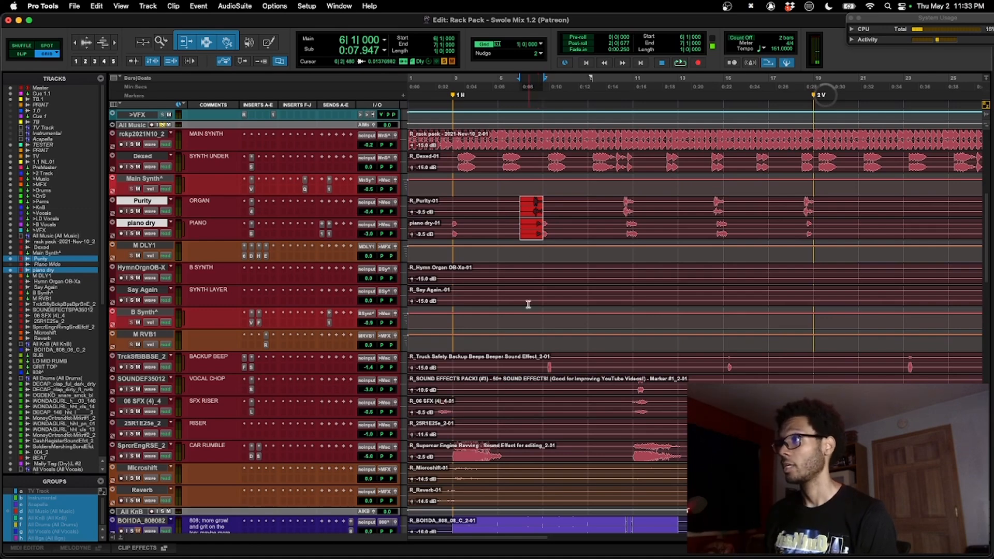
pyautogui.press('alt+super+bracketright')
pyautogui.press('alt+super+bracketright')
pyautogui.press('alt+super+bracketleft')
pyautogui.press('alt+super+bracketleft')
pyautogui.press('r')
pyautogui.press('r')
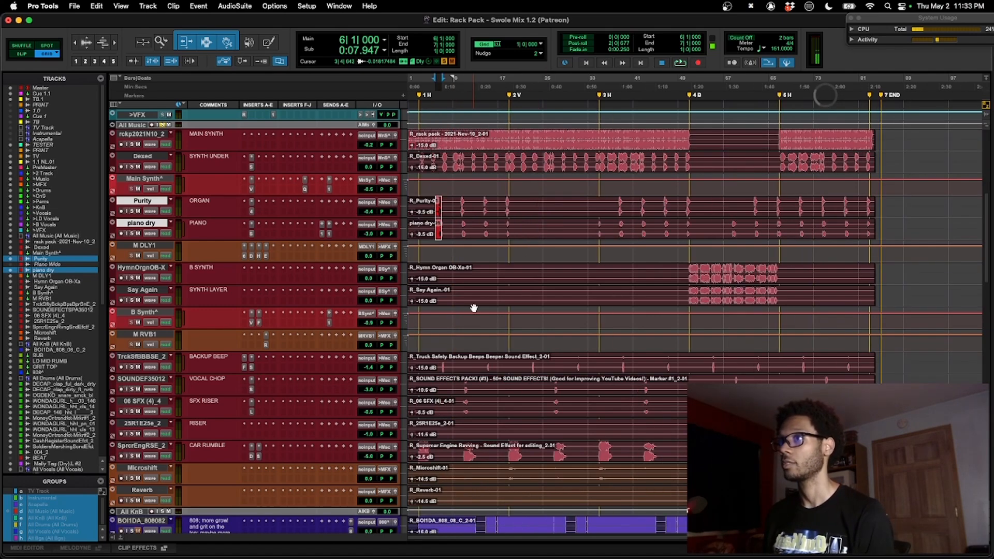
# Solo the Purity and piano dry tracks and play them briefly from bar 6 with the timeline zoomed in.
pyautogui.press('t')
pyautogui.press('t')
pyautogui.hotkey('shift', 's')
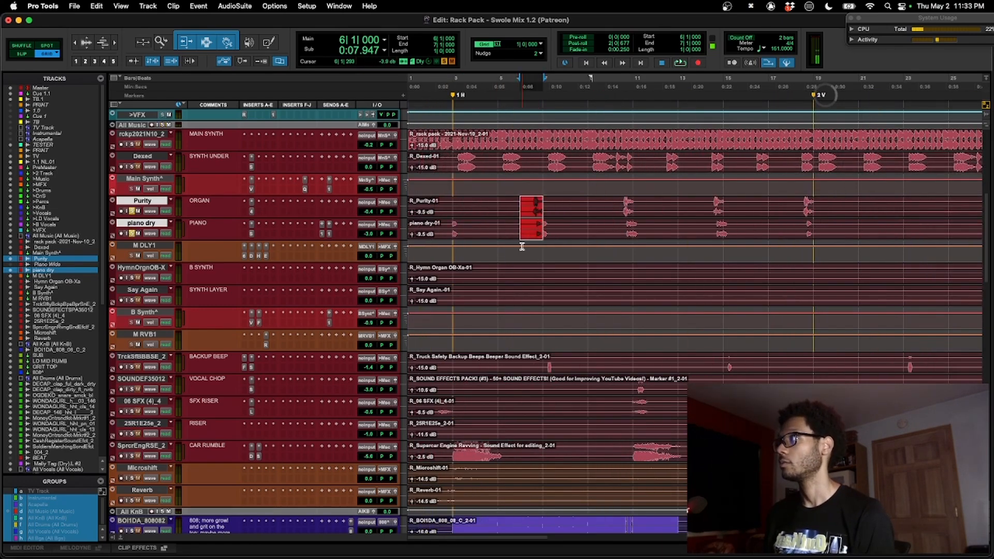
pyautogui.click(527, 202)
pyautogui.press('space')
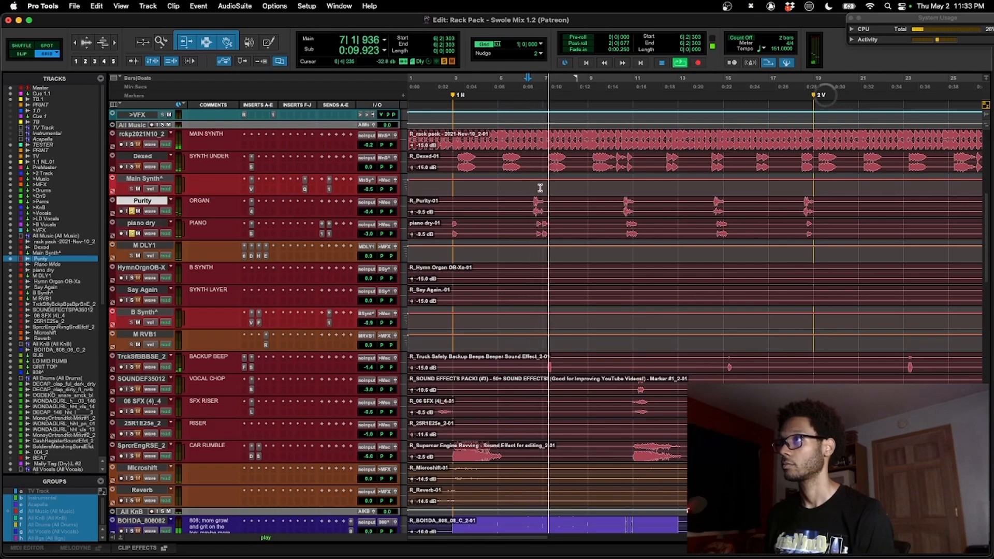
pyautogui.press('space')
# Solo the main synth and Dexed tracks, play them from bar 7, and leave Dexed selected.
pyautogui.moveTo(544, 166); pyautogui.dragTo(552, 133)
pyautogui.hotkey('shift', 's')
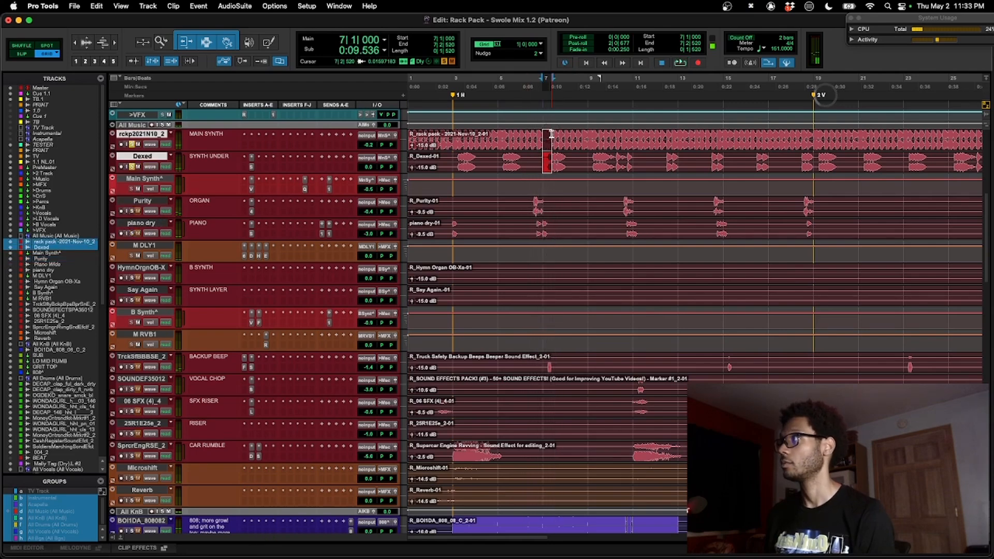
pyautogui.click(540, 137)
pyautogui.press('space')
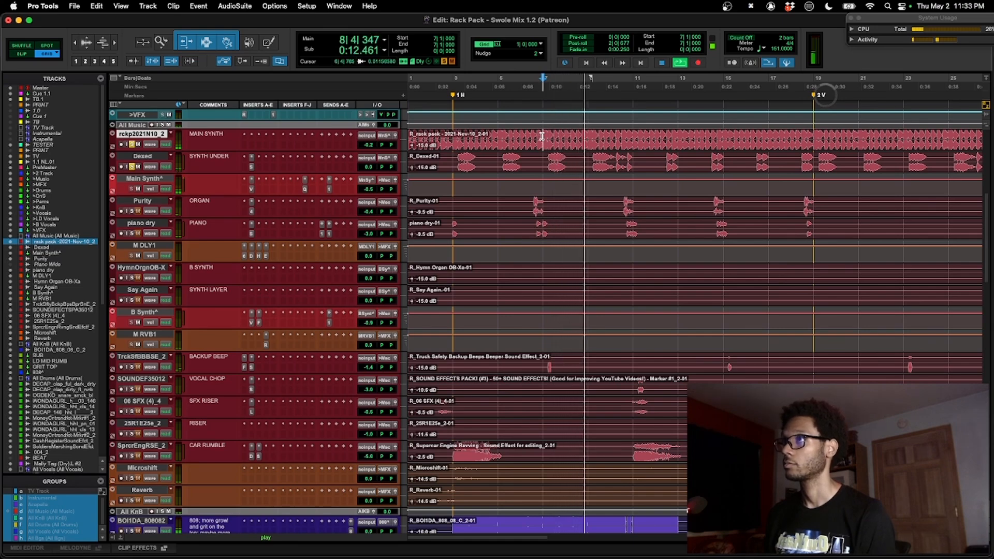
pyautogui.click(543, 156)
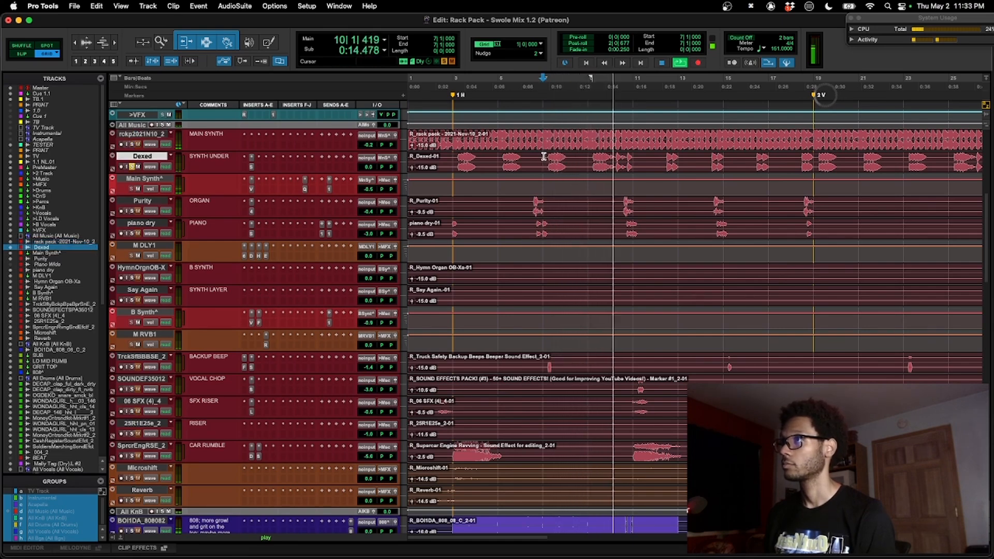
pyautogui.press('space')
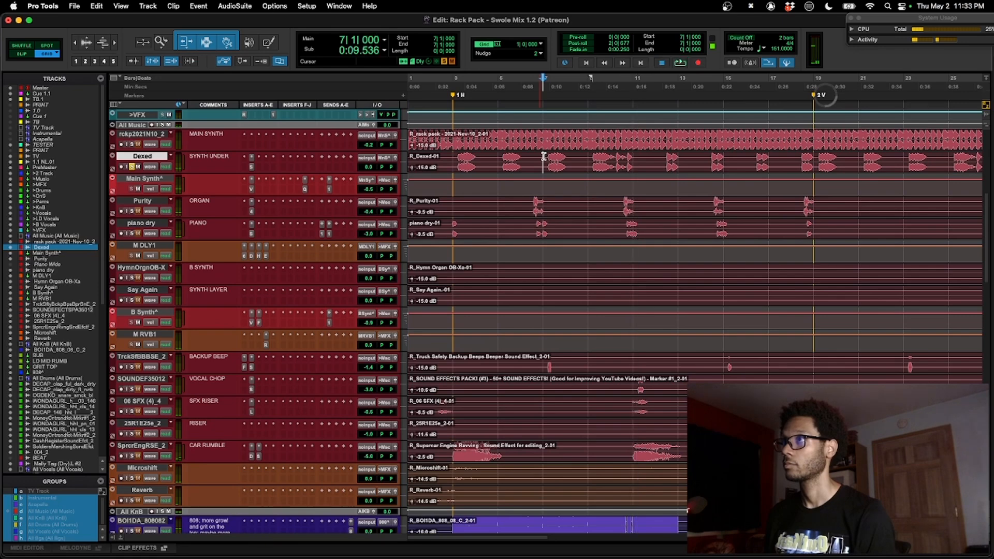
# Play Dexed from bar 7, switch the main synth's solo during playback, and replay the two soloed tracks together.
pyautogui.press('space')
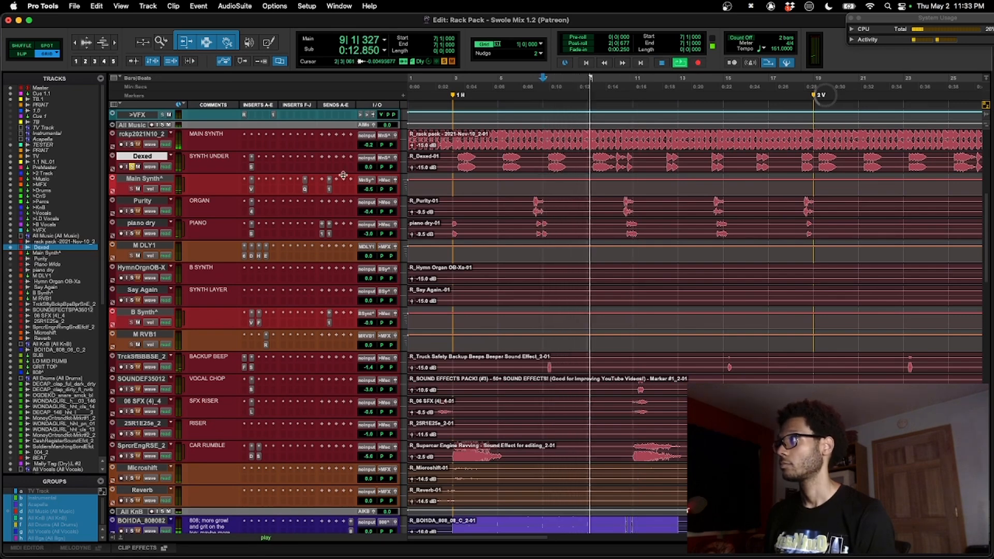
pyautogui.click(132, 144)
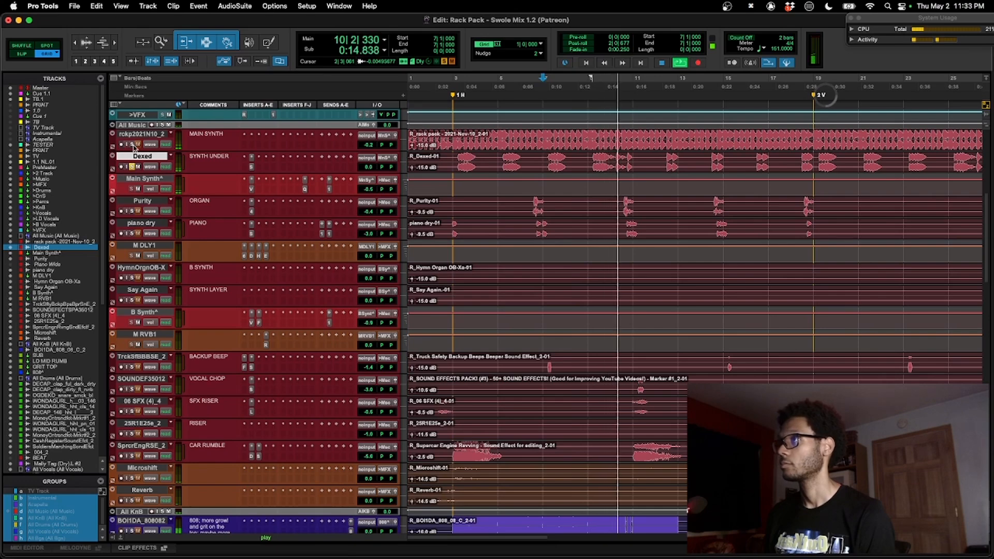
pyautogui.press('space')
pyautogui.press('space')
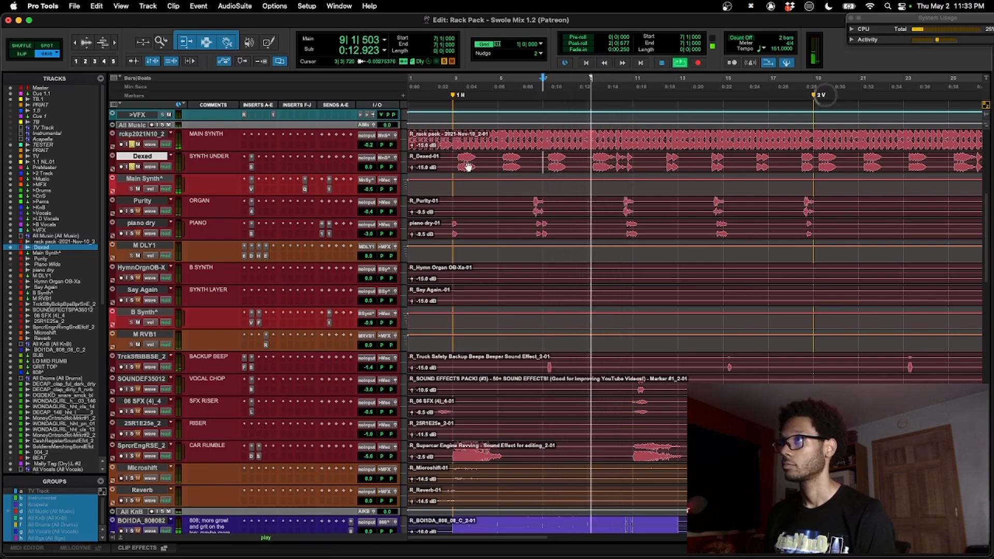
pyautogui.press('space')
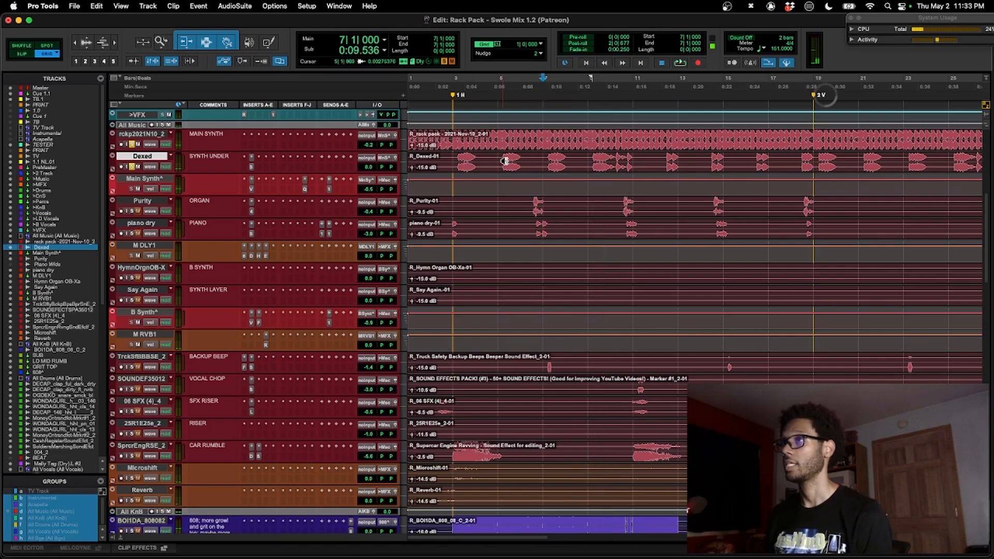
# Increase the waveform height further and zoom out to view the music tracks across the whole song.
pyautogui.scroll(-1, 515, 176)
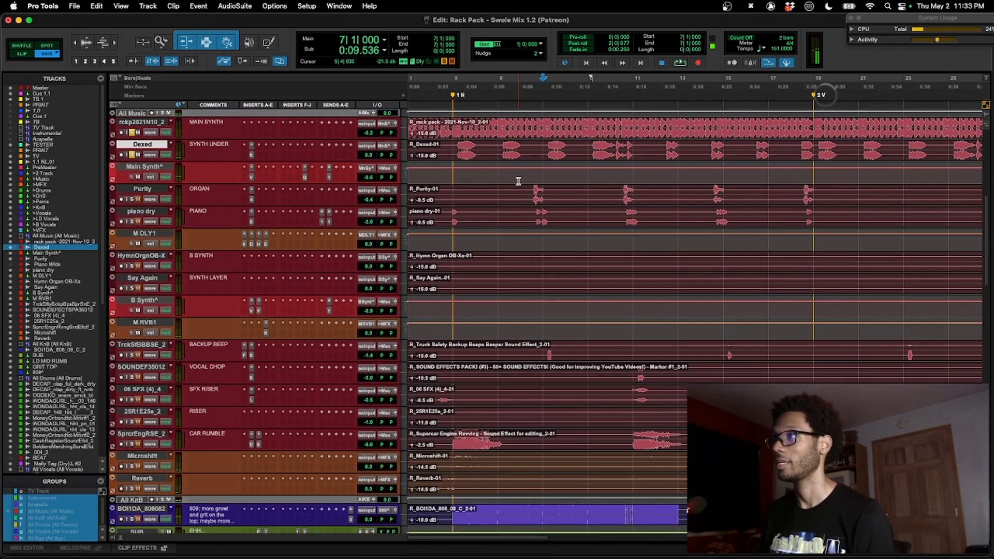
pyautogui.press('super+alt+]')
pyautogui.press('super+alt+]')
pyautogui.press('r')
pyautogui.press('r')
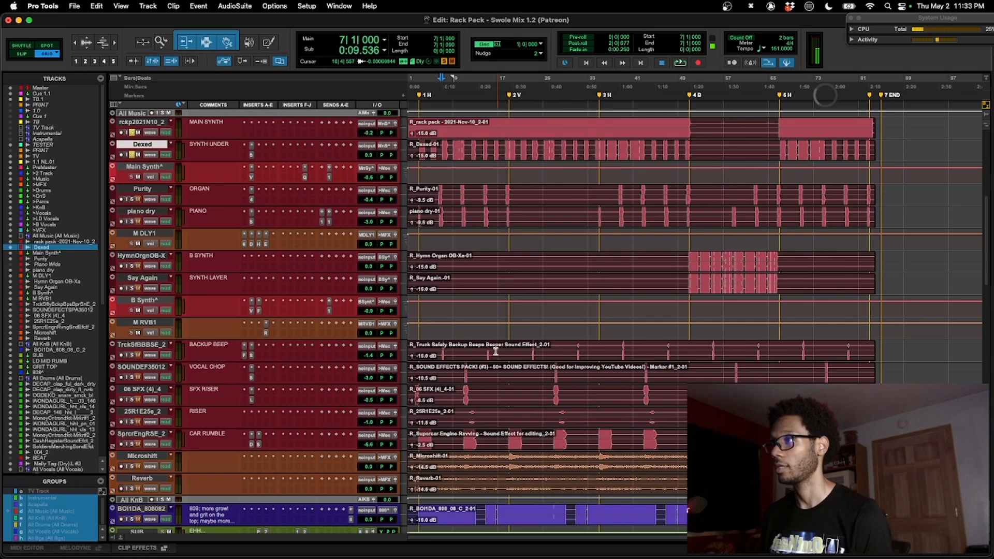
# Solo the five sound-effect tracks from backup beep to car rumble and play them from bar 11.
pyautogui.moveTo(477, 350); pyautogui.dragTo(466, 446)
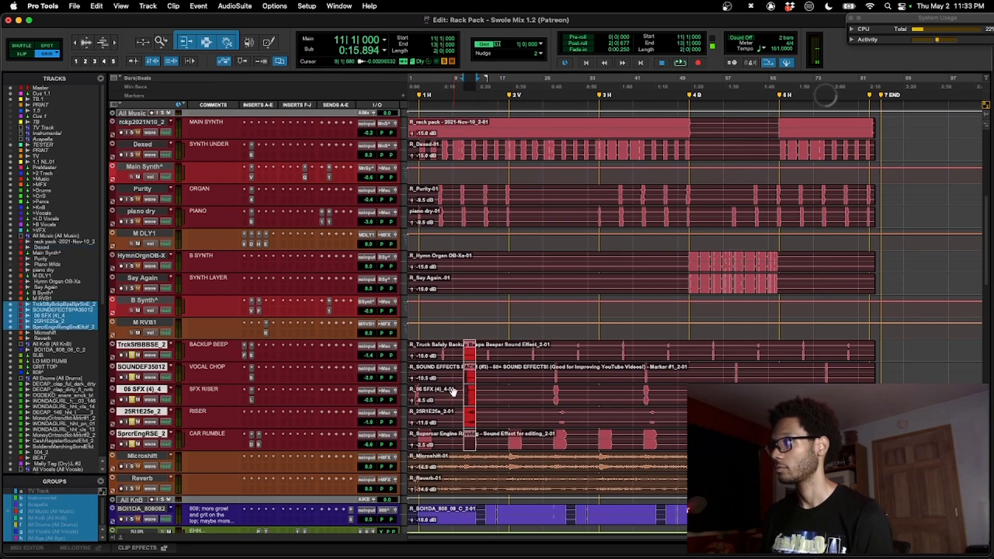
pyautogui.click(464, 350)
pyautogui.press('space')
pyautogui.press('t')
pyautogui.press('t')
pyautogui.press('t')
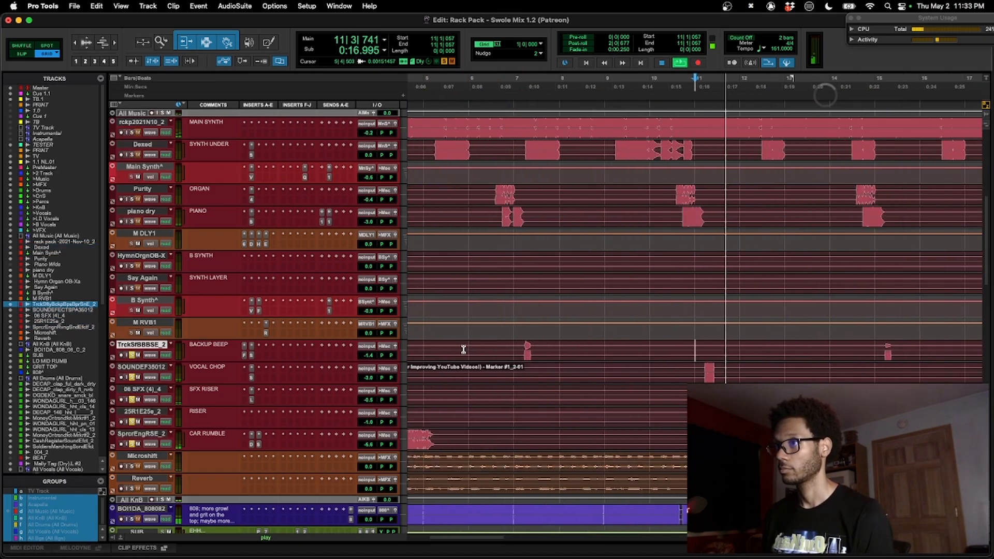
pyautogui.press('r')
pyautogui.press('r')
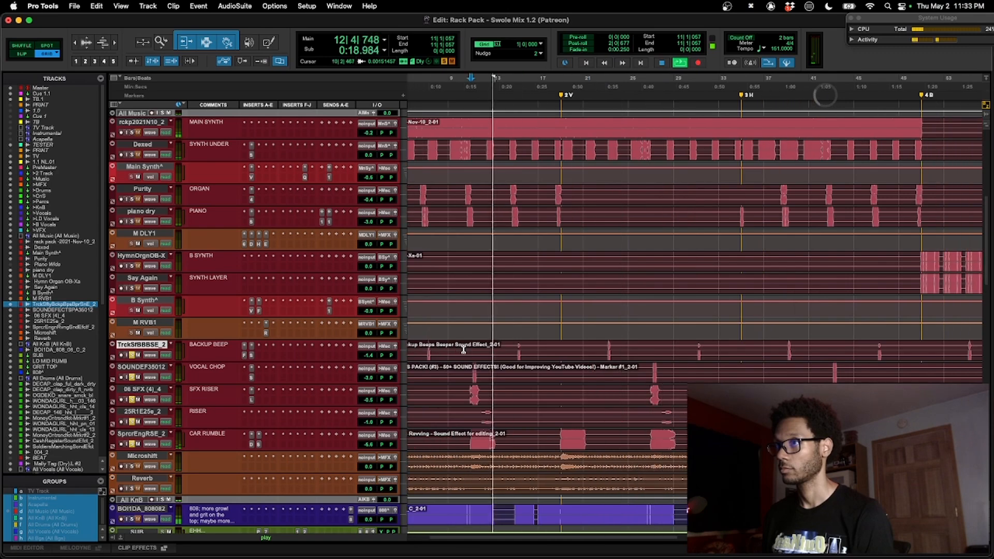
# Play the soloed sound-effect tracks from bar 15 on the backup beep track and stop playback.
pyautogui.click(517, 348)
pyautogui.press('space')
pyautogui.press('space')
pyautogui.hscroll(1, 523, 384)
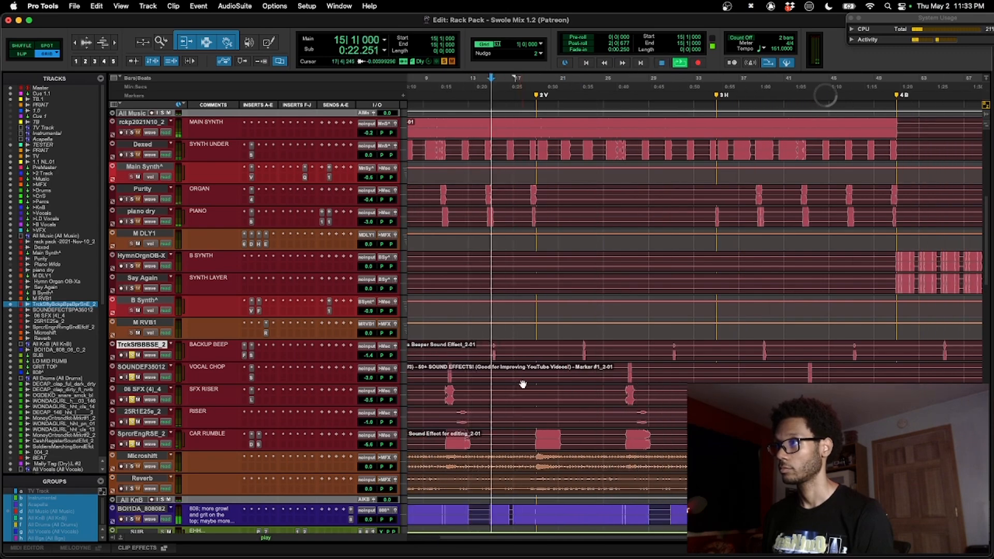
pyautogui.hscroll(3, 523, 384)
pyautogui.press('space')
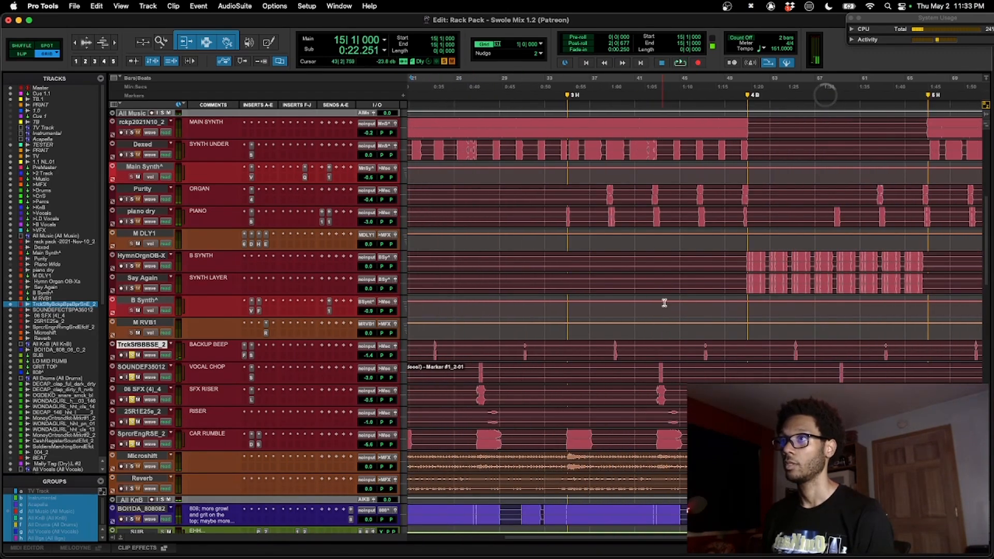
# Solo the Hymn Organ and Say Again tracks and play them from just before the 4 B marker.
pyautogui.click(740, 258)
pyautogui.hotkey('shift', 's')
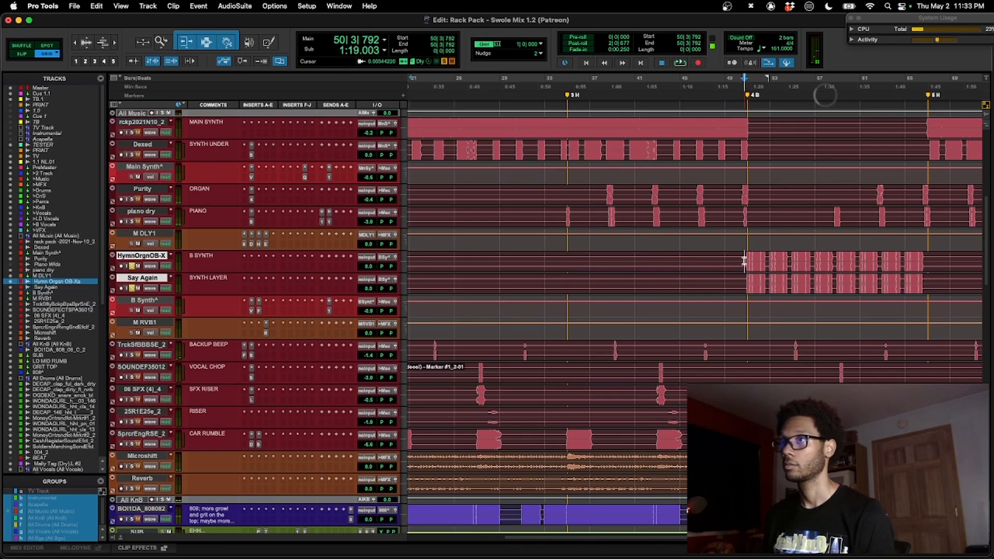
pyautogui.press('space')
pyautogui.hscroll(2, 736, 271)
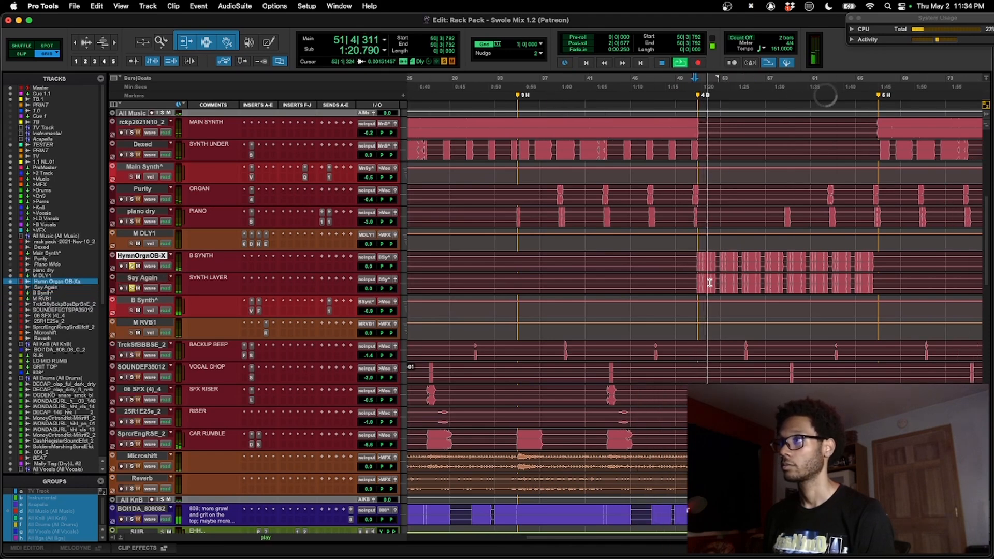
pyautogui.hscroll(1, 710, 282)
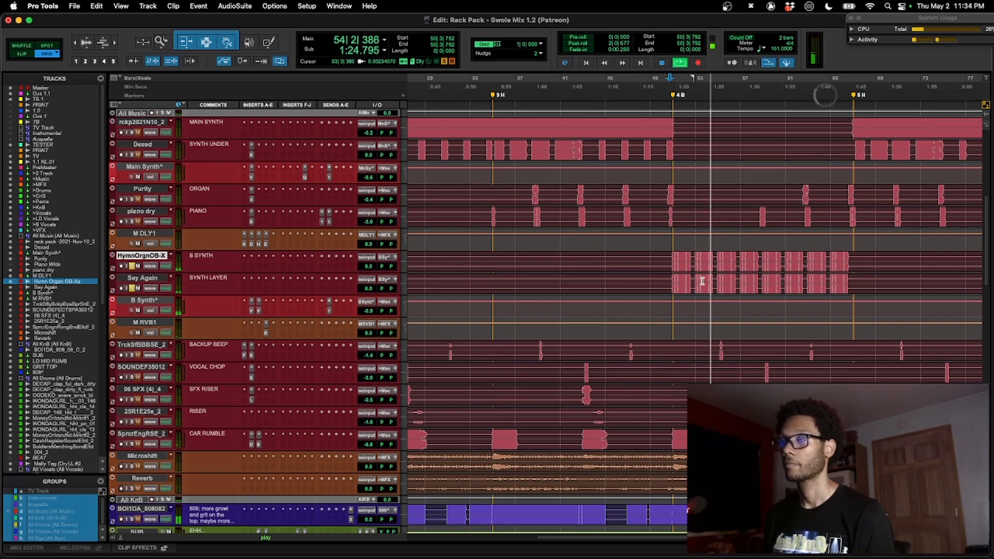
pyautogui.press('space')
# Select the main synth from the 1 H to the 2 V marker and solo the All Music VCA in the mixer.
pyautogui.press('super+equal')
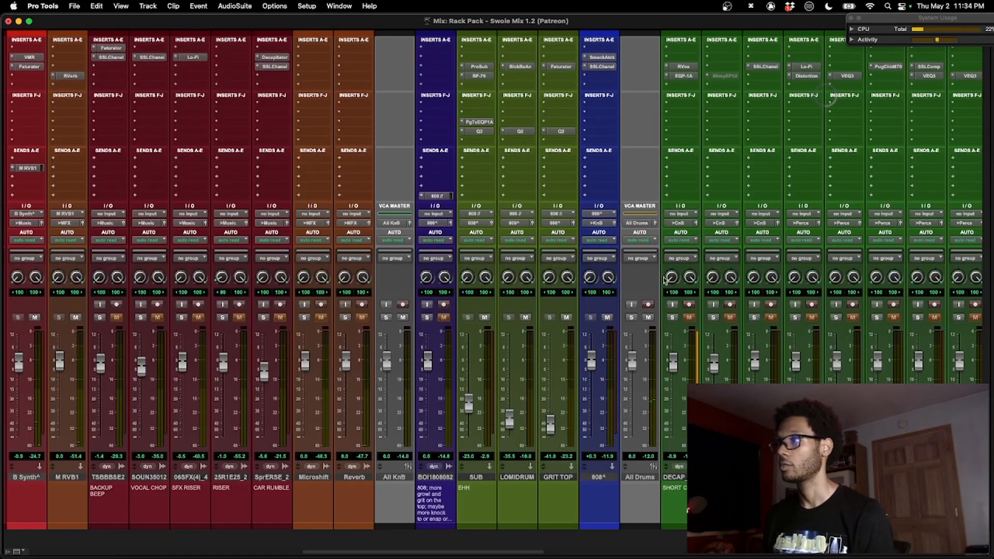
pyautogui.hscroll(-5, 665, 280)
pyautogui.press('super+equal')
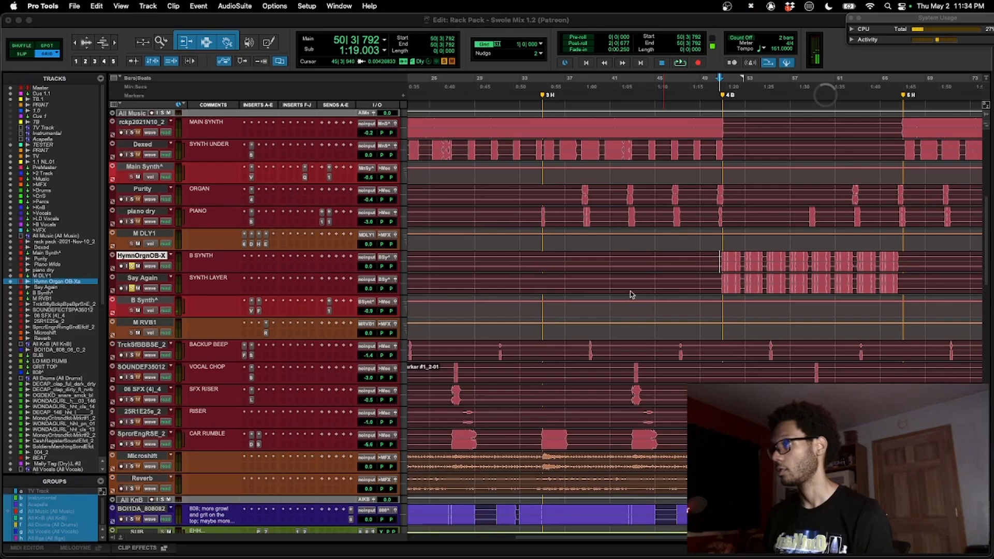
pyautogui.press('F4')
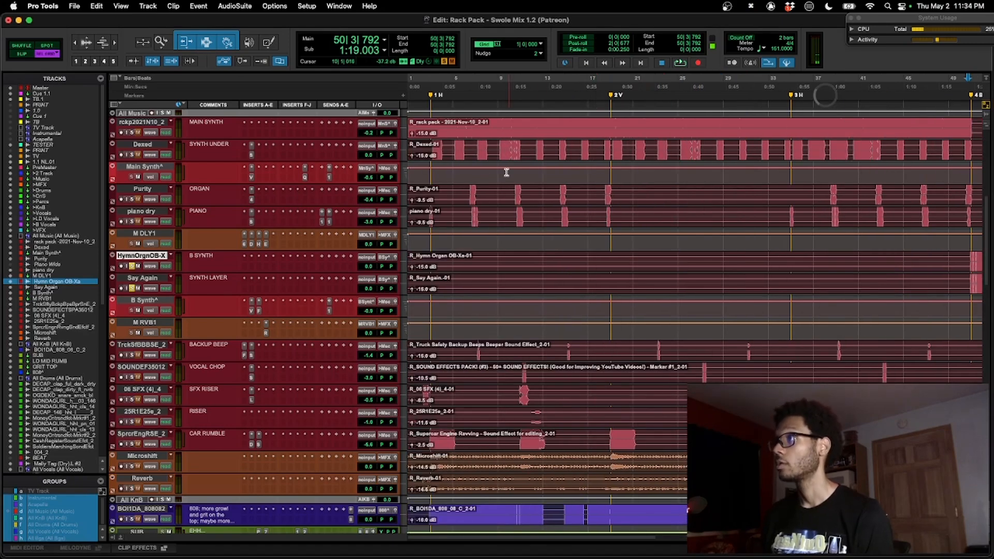
pyautogui.moveTo(432, 123); pyautogui.dragTo(609, 131)
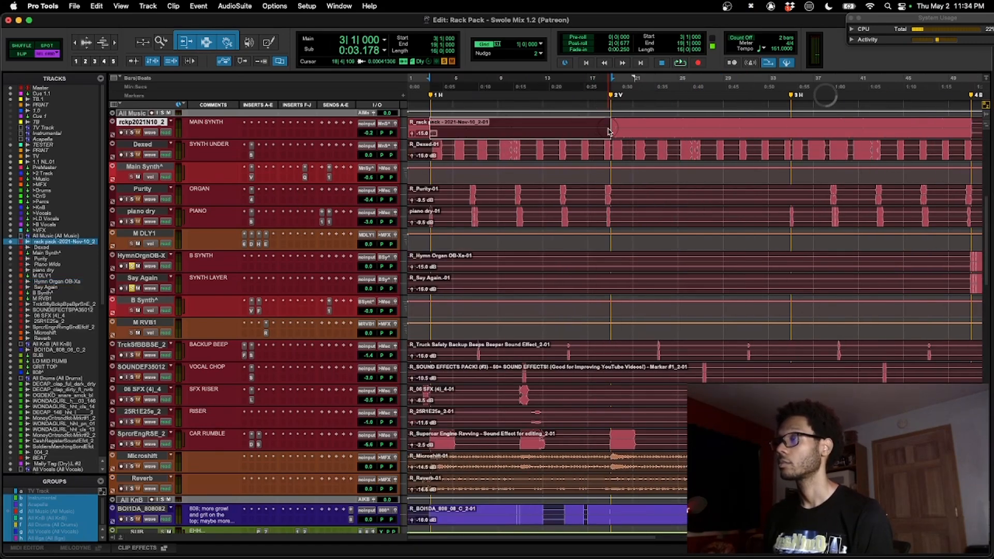
pyautogui.press('super+equal')
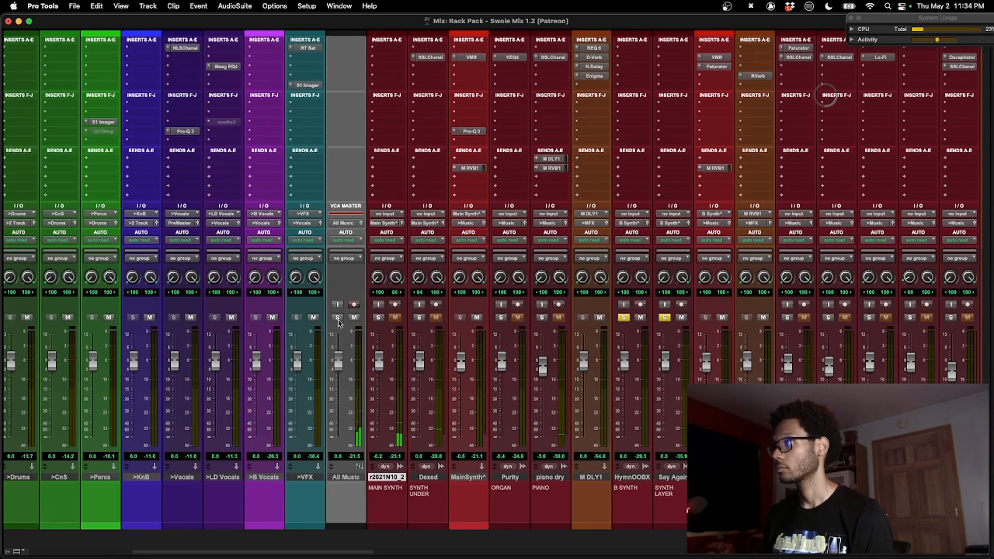
pyautogui.click(338, 318)
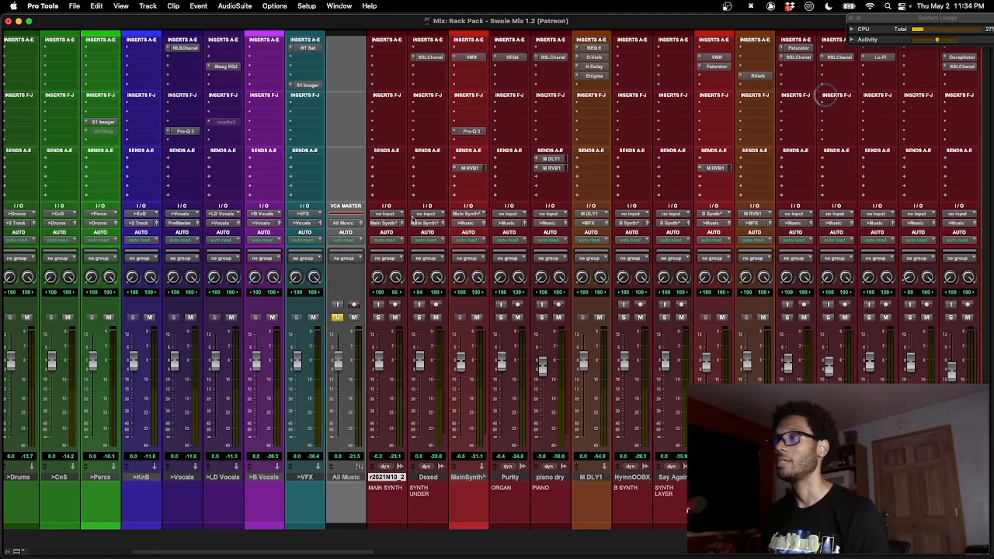
# Solo the All KnB VCA and play the selected section, watching the 808 channels.
pyautogui.hscroll(10, 413, 220)
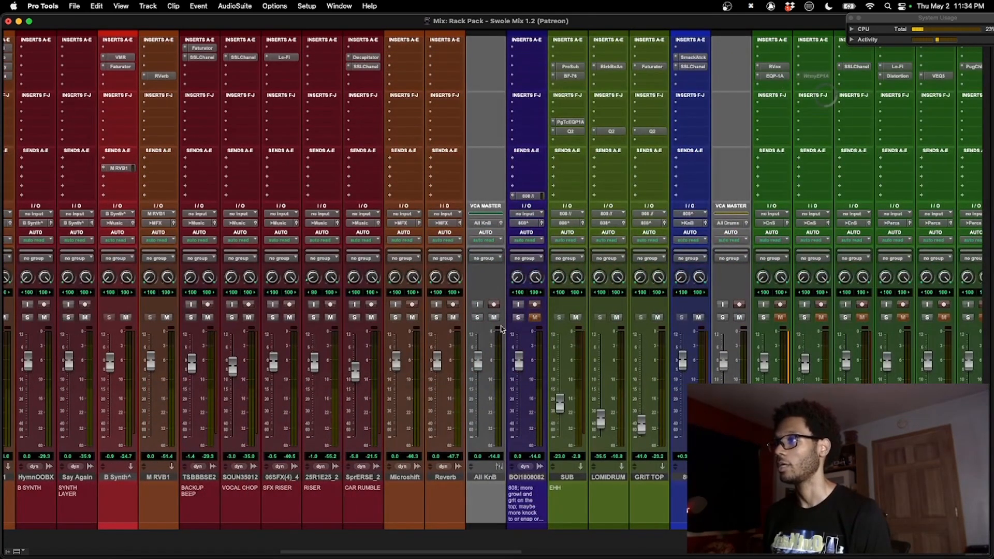
pyautogui.click(479, 318)
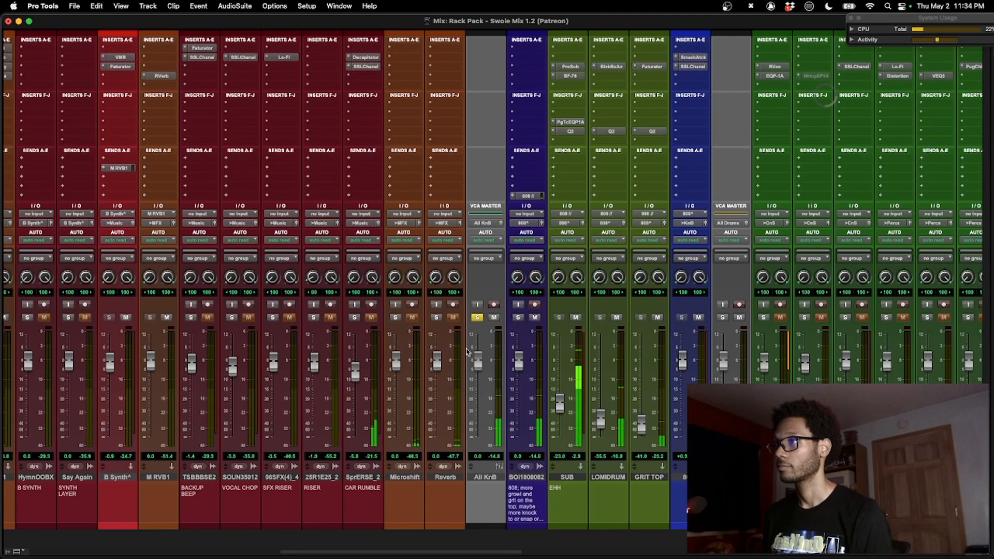
pyautogui.hscroll(1, 466, 352)
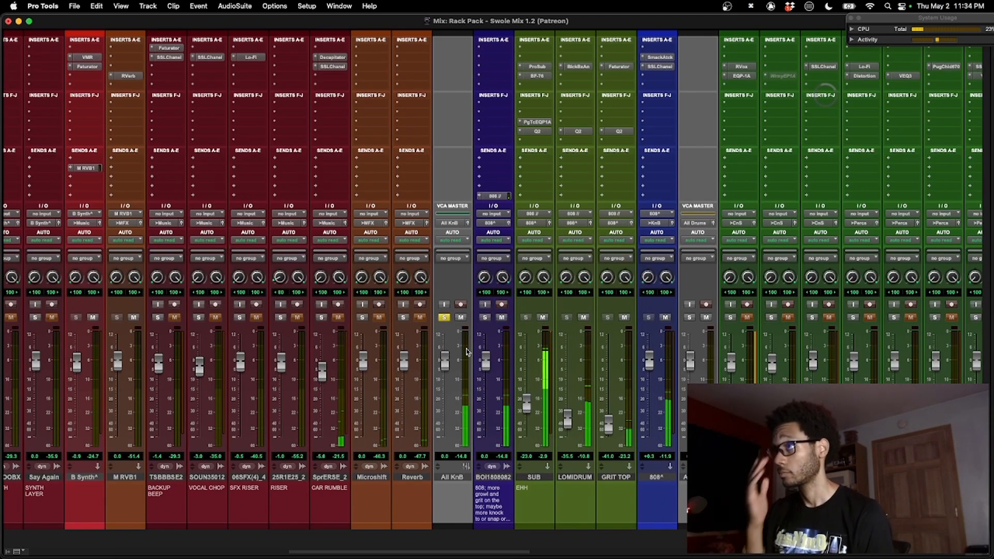
pyautogui.hscroll(1, 497, 358)
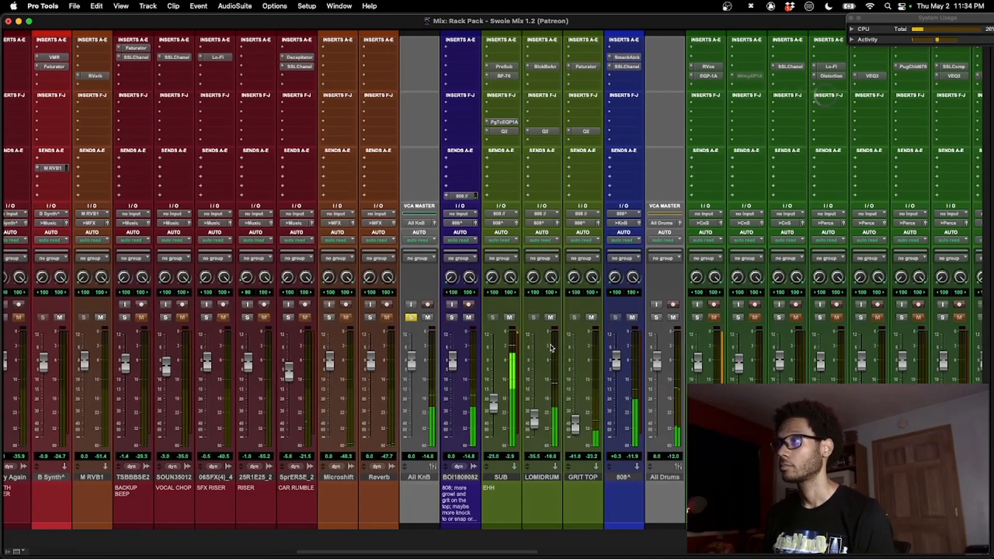
pyautogui.press('space')
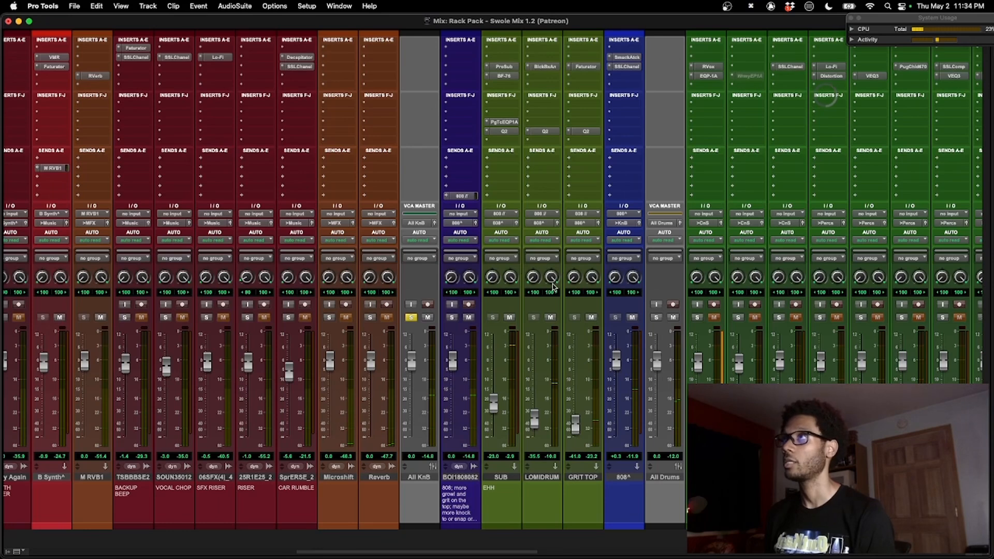
# Select SUB, LO MID RUMB and GRIT TOP together, and bypass the source 808's 808 // send and the 808^ inserts.
pyautogui.click(495, 479)
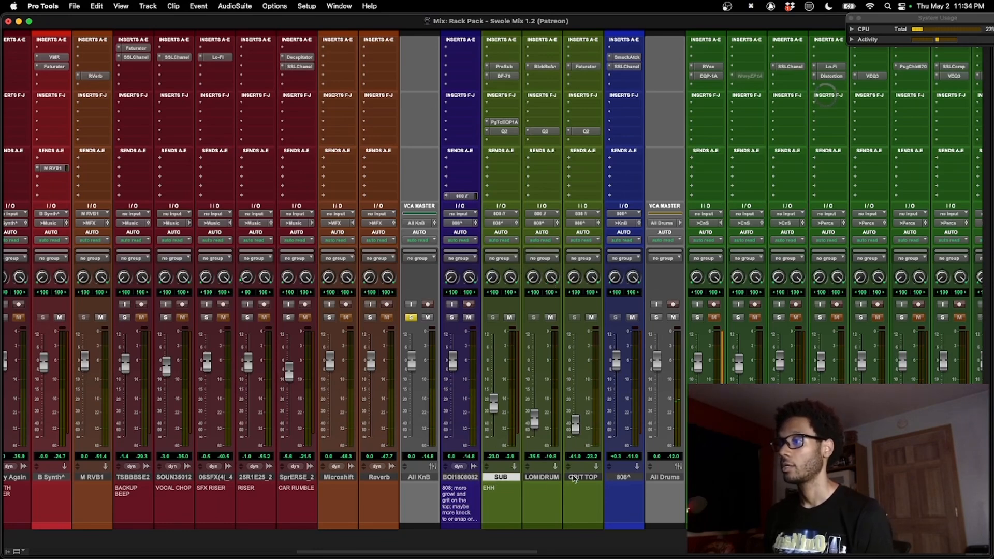
pyautogui.keyDown('shift'); pyautogui.click(580, 479); pyautogui.keyUp('shift')
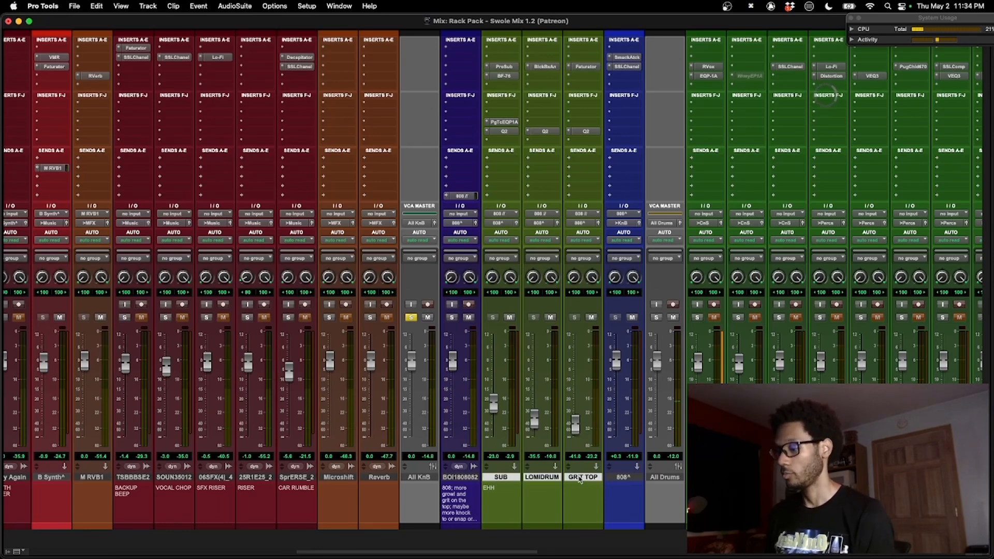
pyautogui.click(464, 197)
pyautogui.click(639, 479)
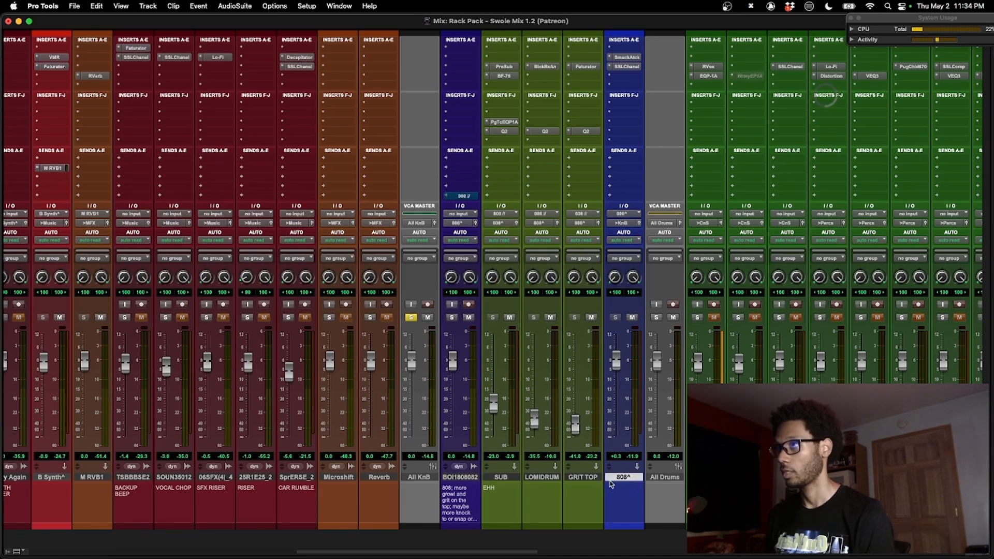
pyautogui.hscroll(-10, 611, 484)
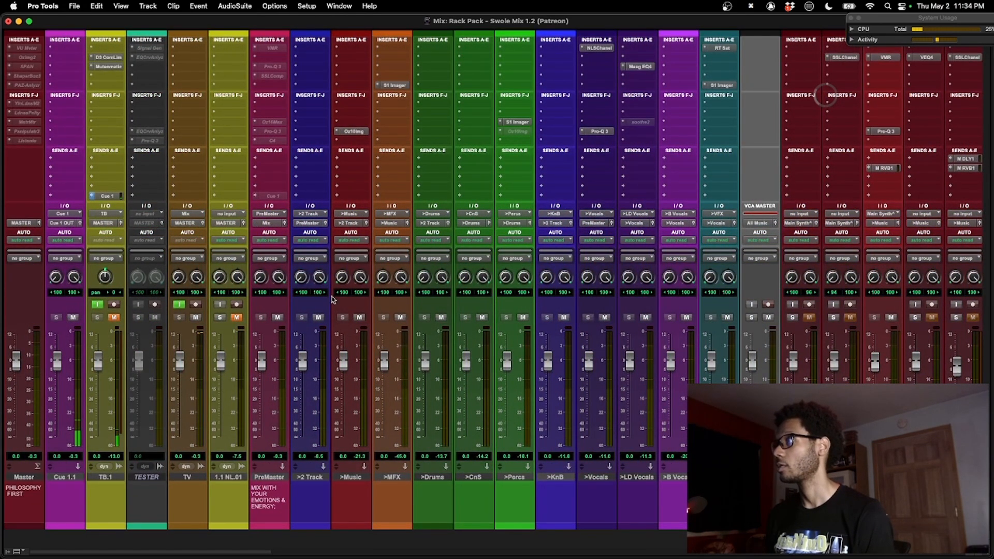
pyautogui.hscroll(10, 589, 356)
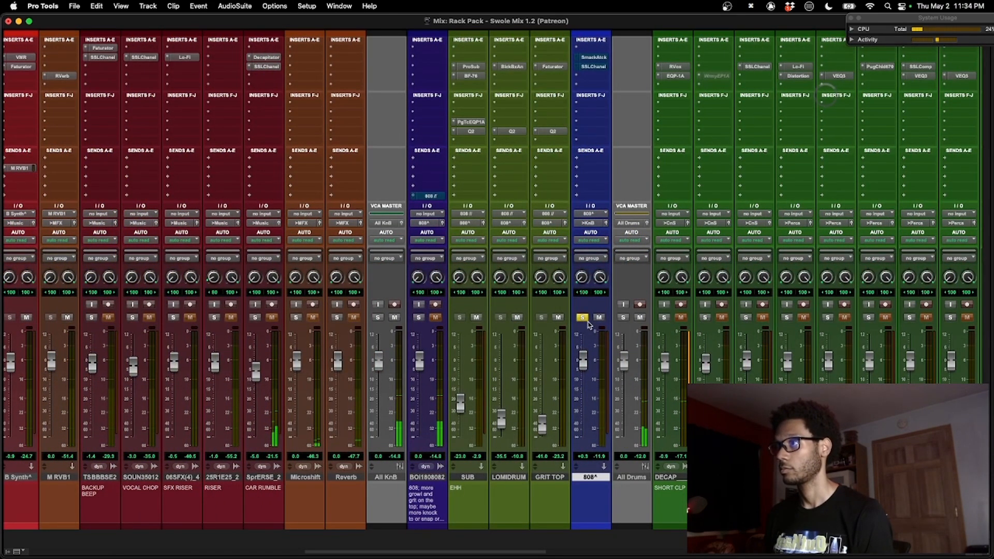
# Solo the All KnB VCA, add the source 808 track to the selection, and compare playback with its send and the 808^ inserts toggled.
pyautogui.click(378, 317)
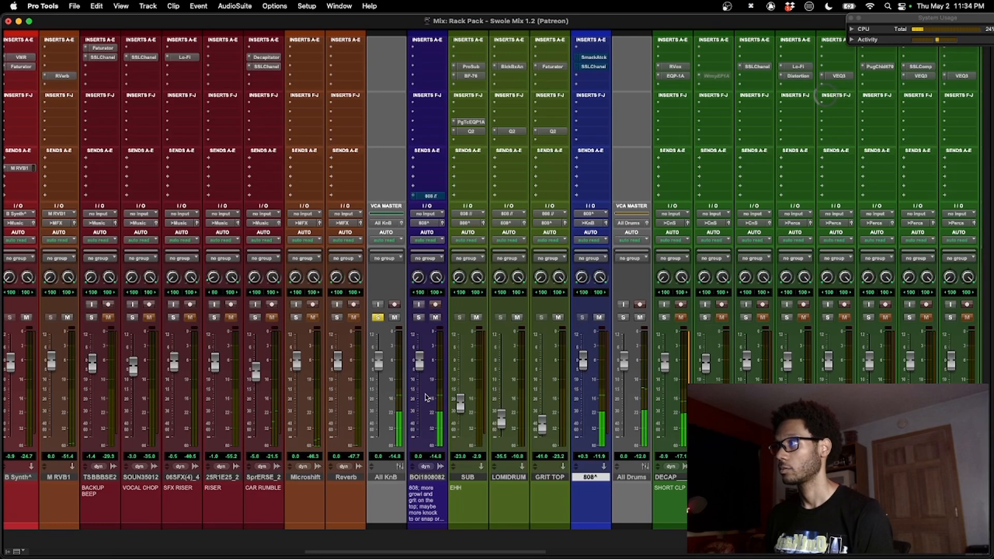
pyautogui.click(428, 478)
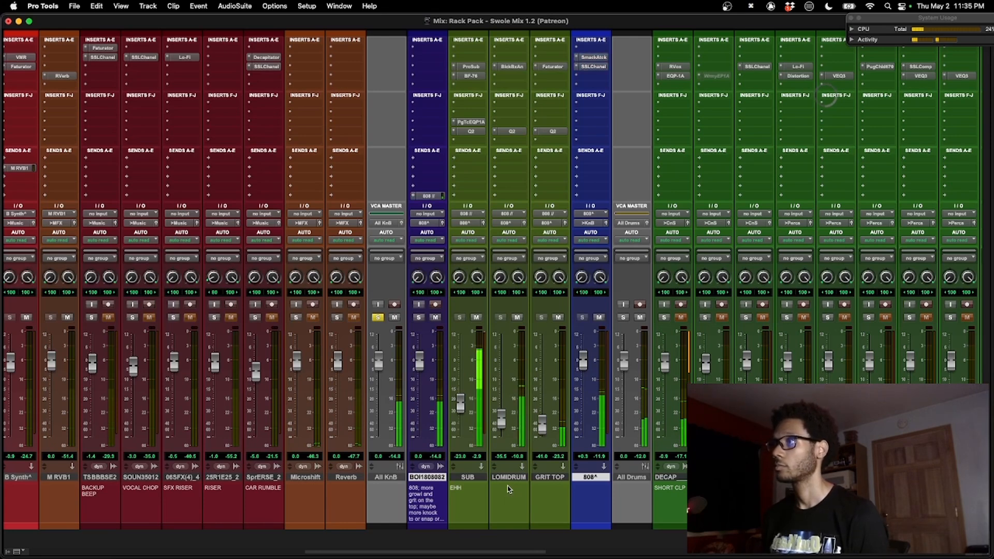
pyautogui.hotkey('shift', 'q')
pyautogui.hotkey('shift', 'a')
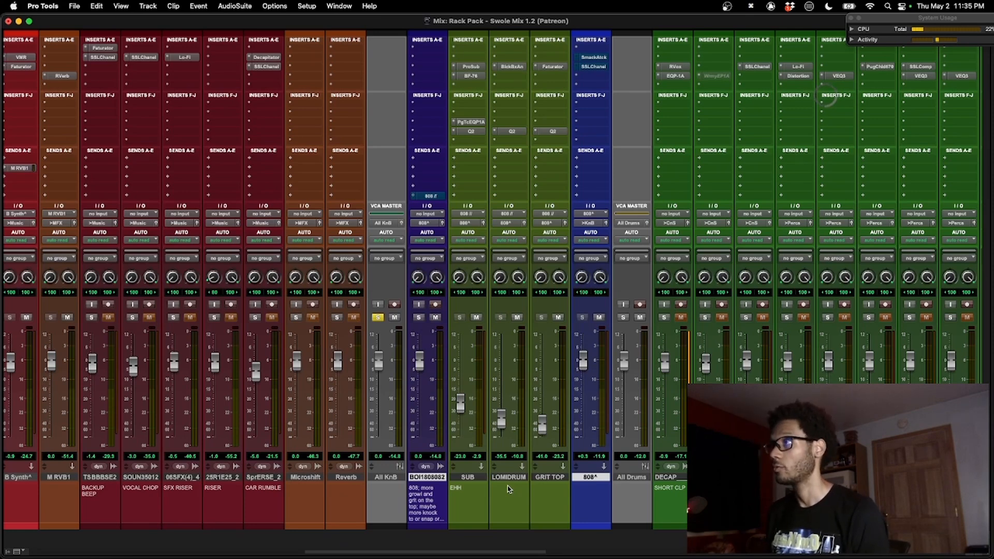
pyautogui.press('space')
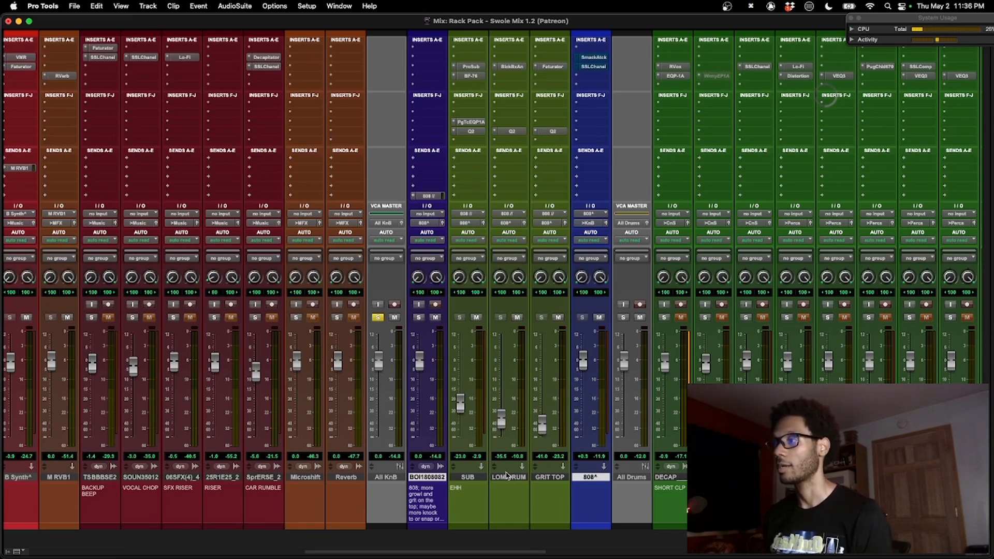
# Check the LO MID RUMB track's full name and examine the band settings of GRIT TOP's Q10 equalizer.
pyautogui.doubleClick(504, 477)
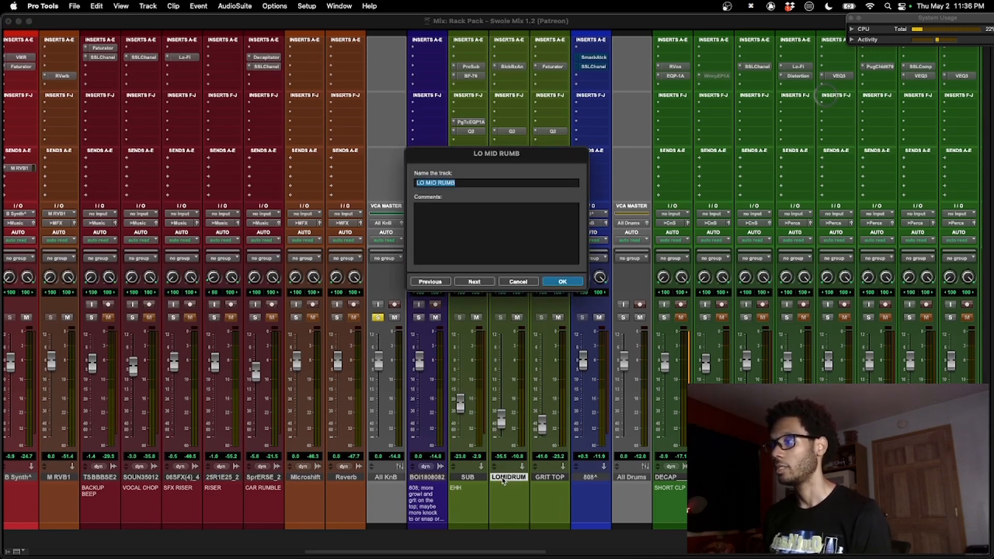
pyautogui.click(519, 283)
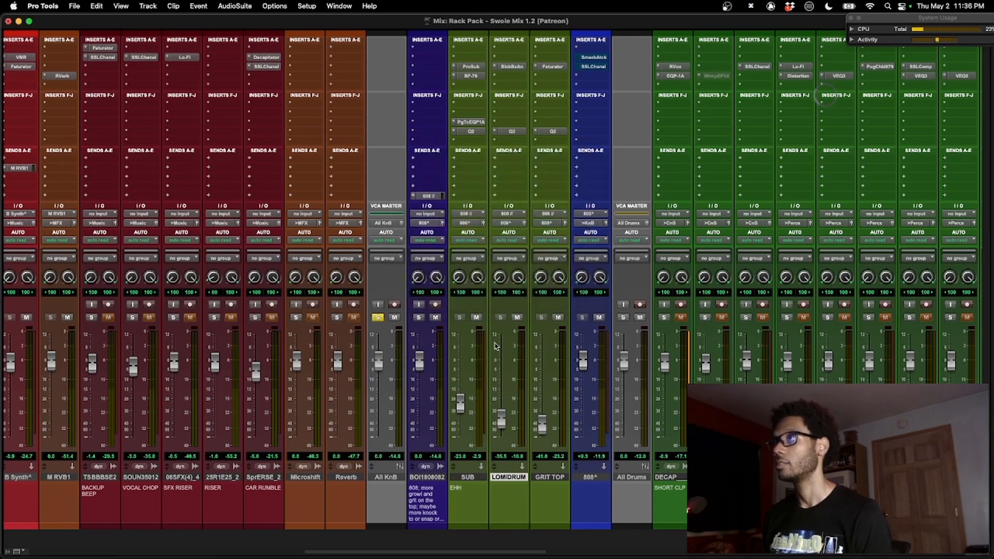
pyautogui.click(553, 132)
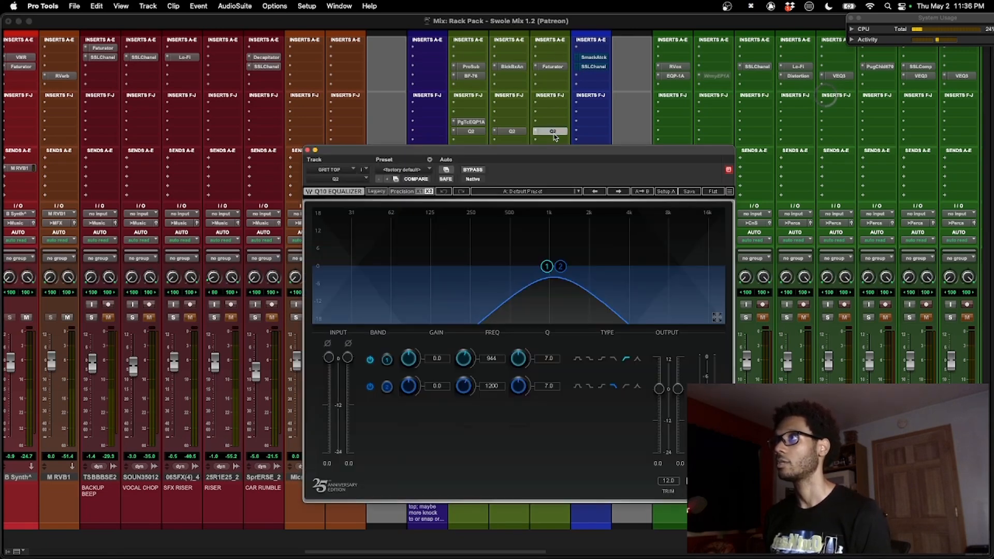
pyautogui.moveTo(548, 156); pyautogui.dragTo(558, 150)
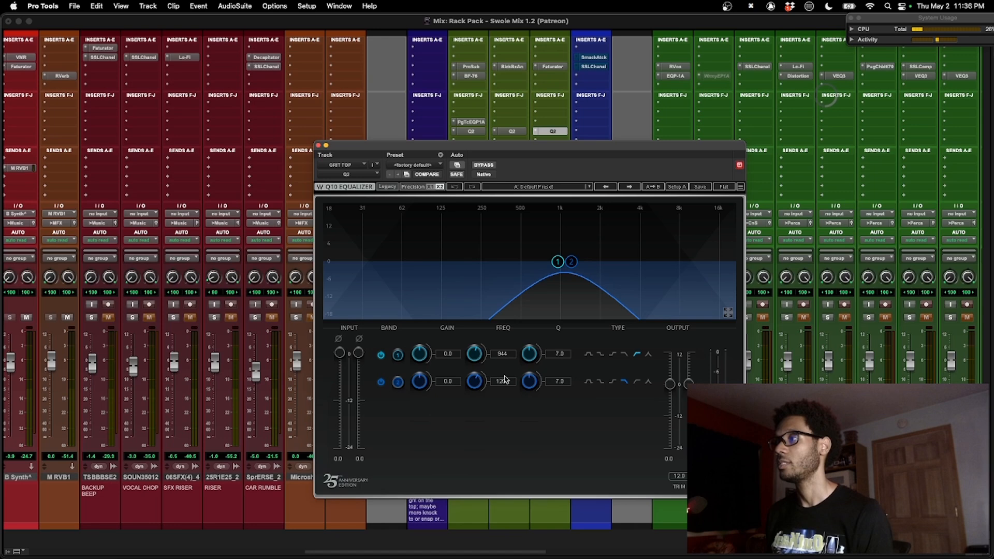
pyautogui.click(319, 146)
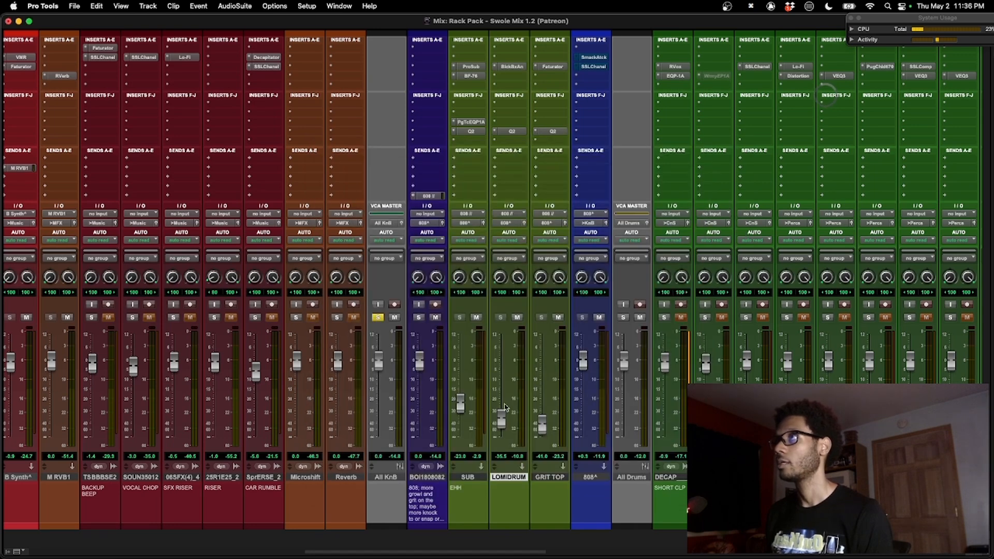
# Open the Faturator on GRIT TOP and examine its drive, fuzz, color and mix settings.
pyautogui.click(550, 68)
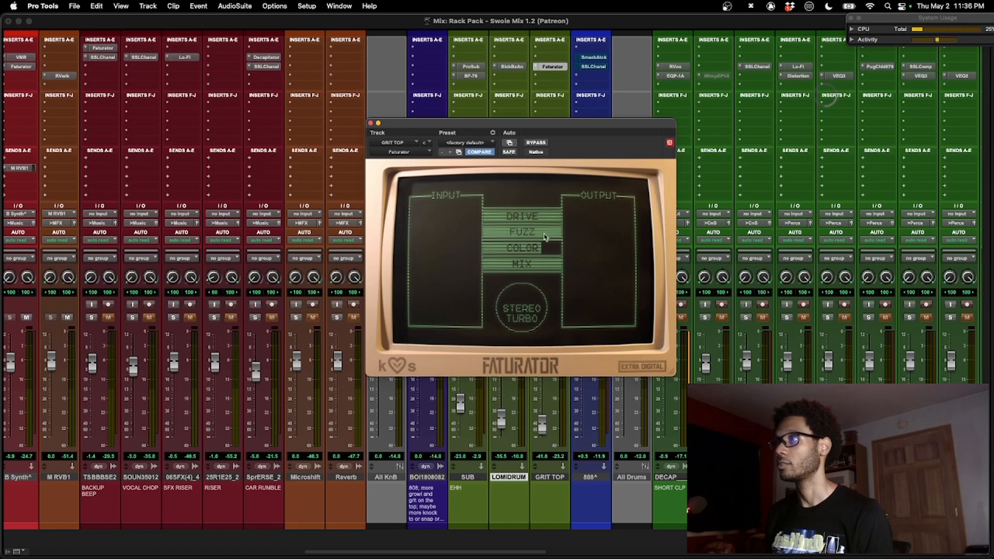
pyautogui.moveTo(551, 124); pyautogui.dragTo(301, 70)
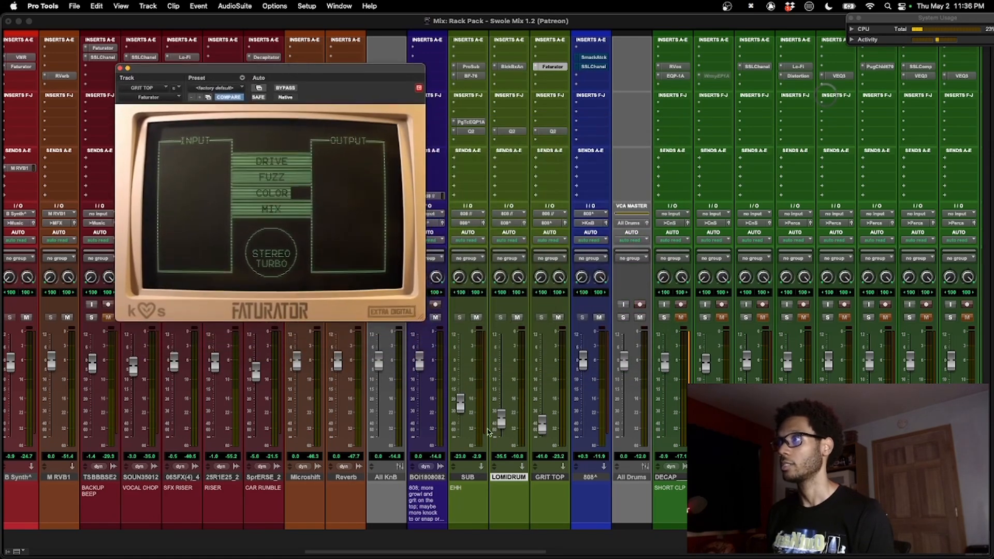
# Set the source 808's 808 // send to pre-fader, mute the source track and start playback.
pyautogui.rightClick(436, 197)
pyautogui.click(472, 209)
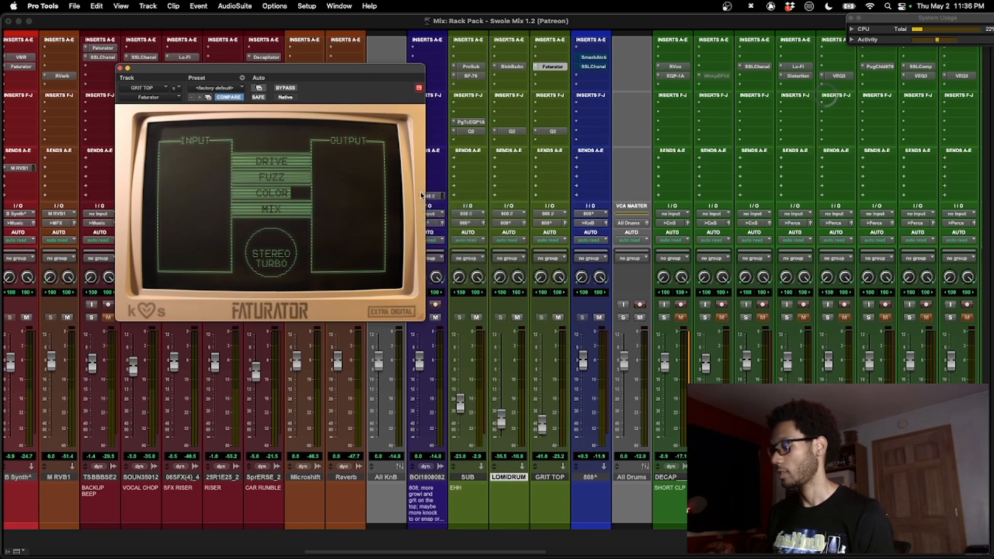
pyautogui.press('super+w')
pyautogui.click(436, 317)
pyautogui.press('space')
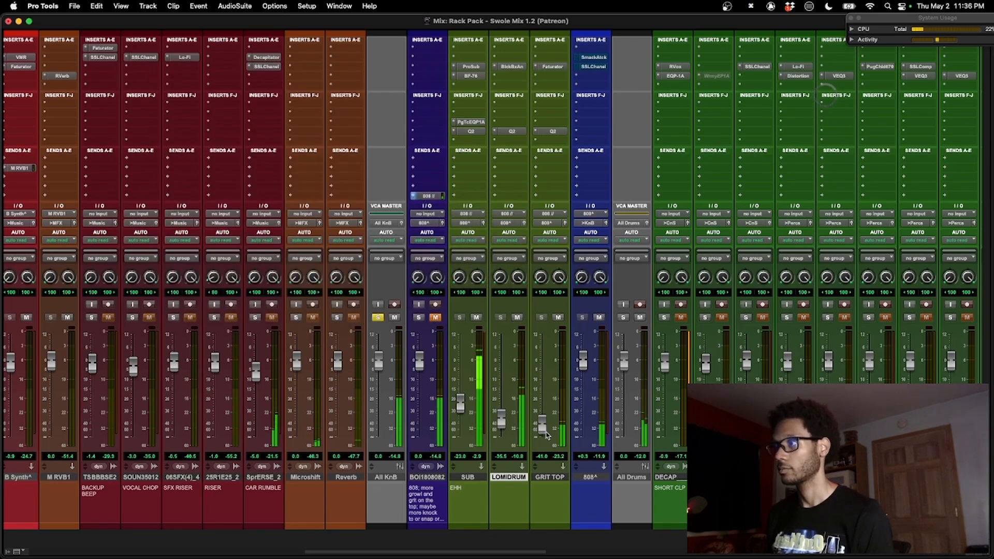
# With SUB and LO MID RUMB muted, audition GRIT TOP at about -4 dB, restore its fader and compare it muted.
pyautogui.moveTo(542, 423); pyautogui.dragTo(536, 384)
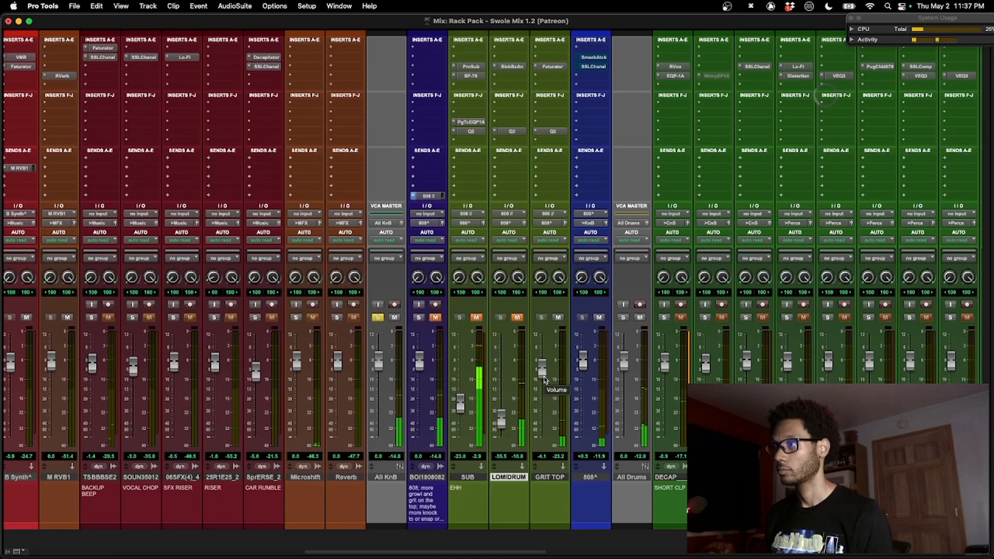
pyautogui.moveTo(544, 377); pyautogui.dragTo(543, 434)
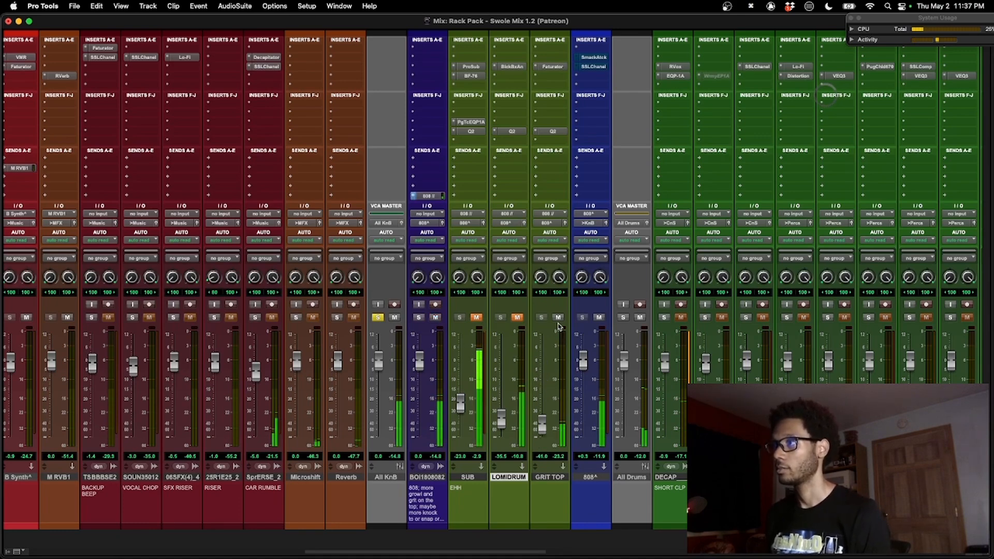
pyautogui.click(558, 317)
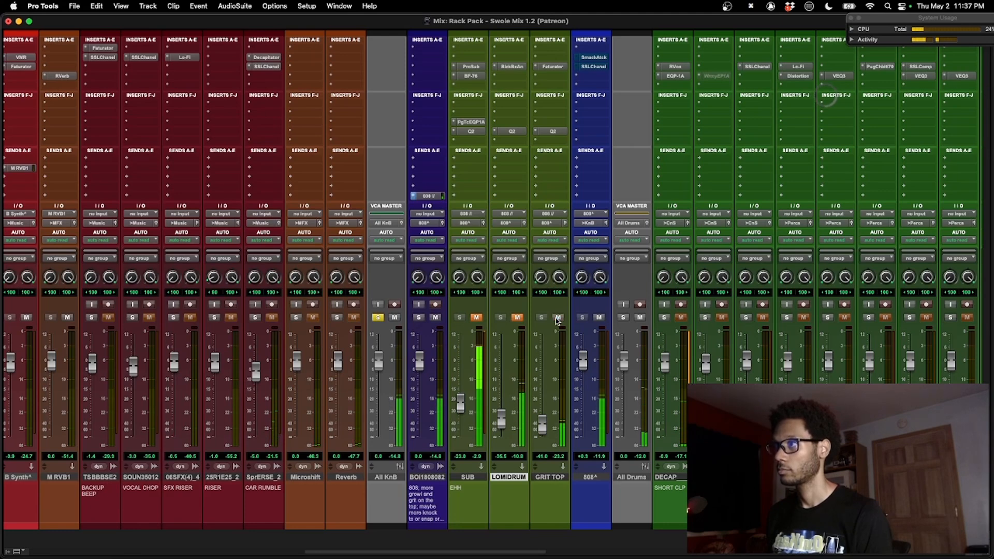
pyautogui.press('space')
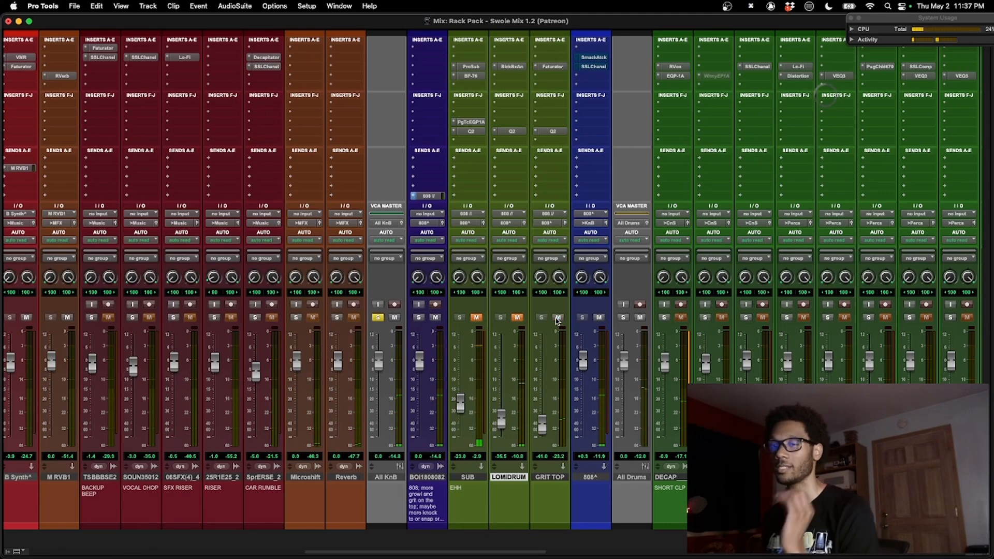
# Unmute LO MID RUMB and audition it with its fader raised, undoing each fader move.
pyautogui.click(518, 317)
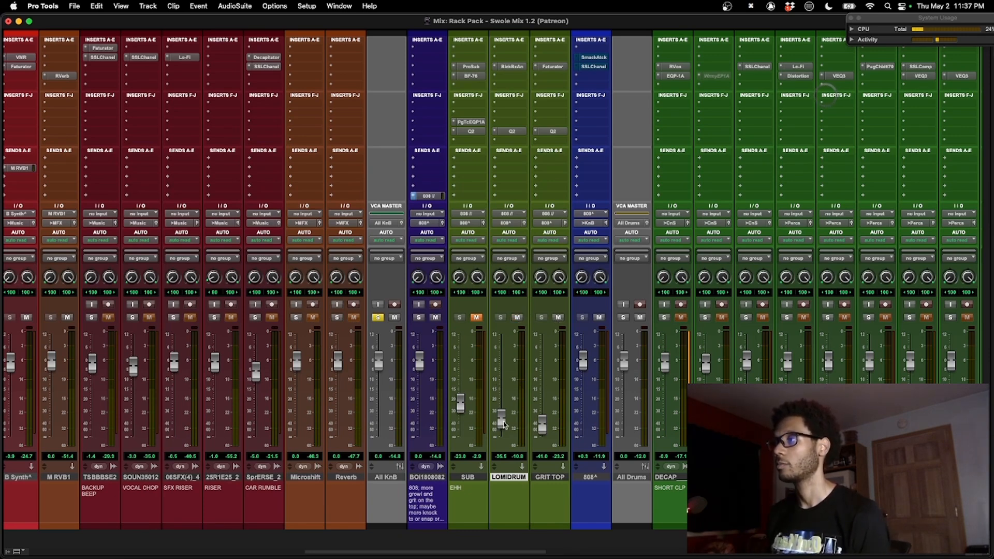
pyautogui.moveTo(504, 425); pyautogui.dragTo(508, 366)
pyautogui.press('super+z')
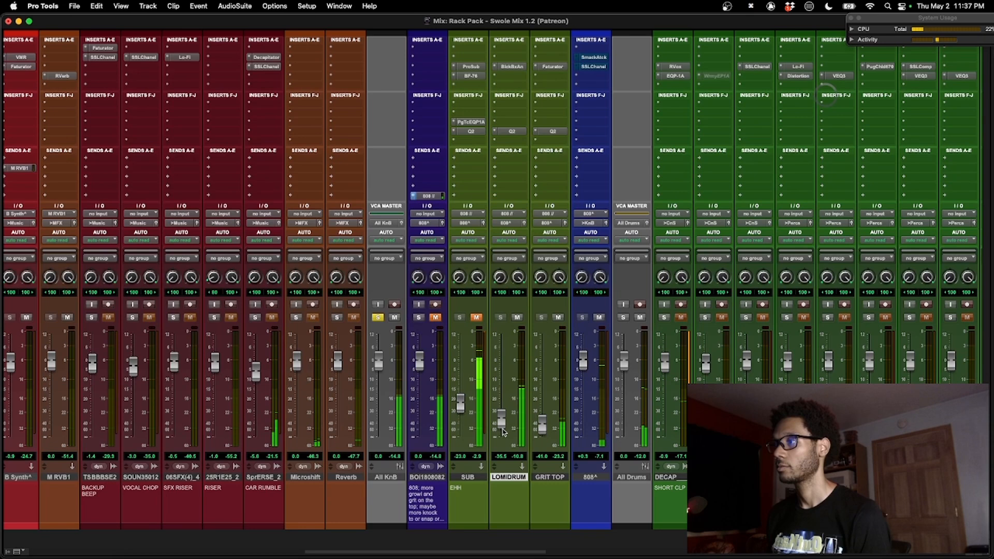
pyautogui.moveTo(502, 429); pyautogui.dragTo(504, 371)
pyautogui.press('super+z')
pyautogui.press('space')
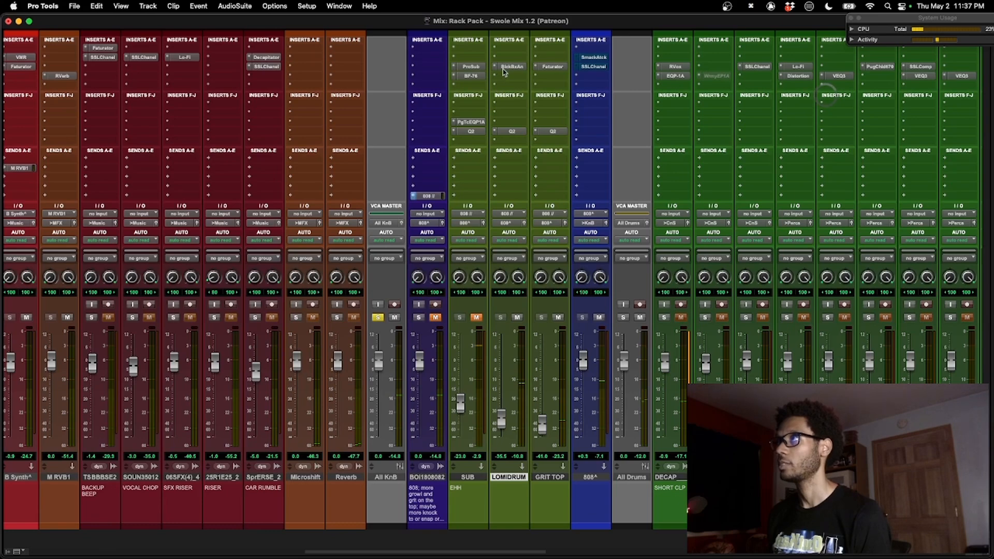
# Examine the Black Box HG-2 saturation settings and the Q10 equalizer bands on LO MID RUMB.
pyautogui.click(505, 72)
pyautogui.moveTo(415, 68); pyautogui.dragTo(484, 73)
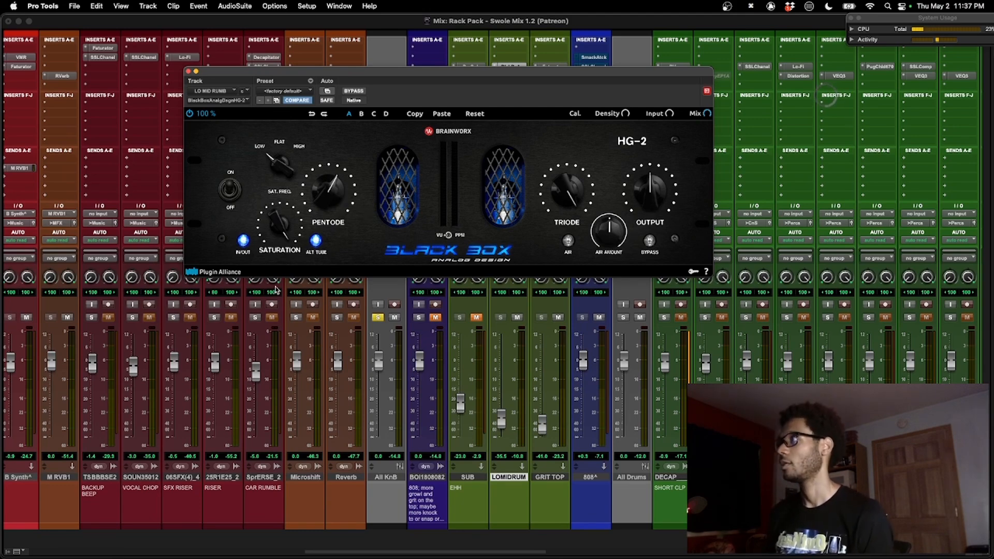
pyautogui.press('super+w')
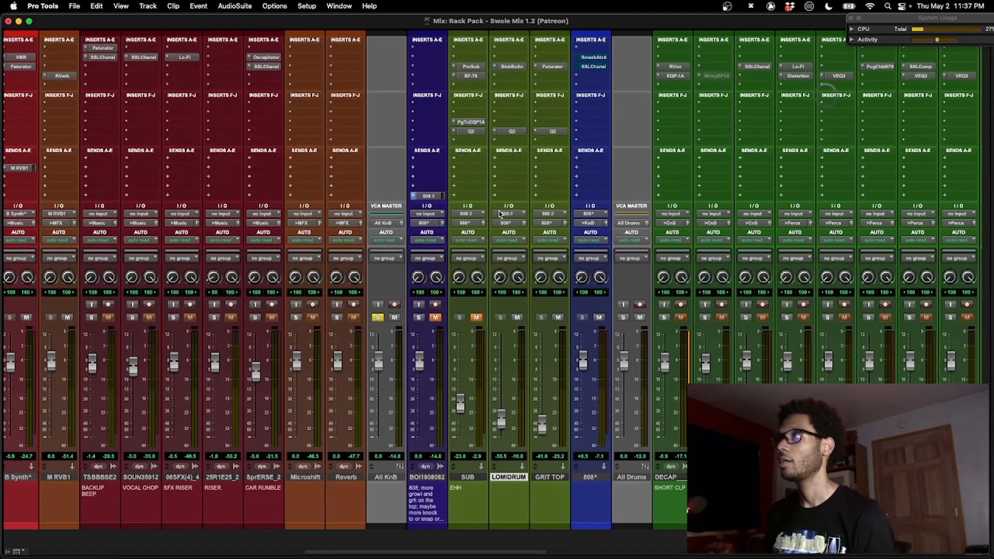
pyautogui.click(512, 131)
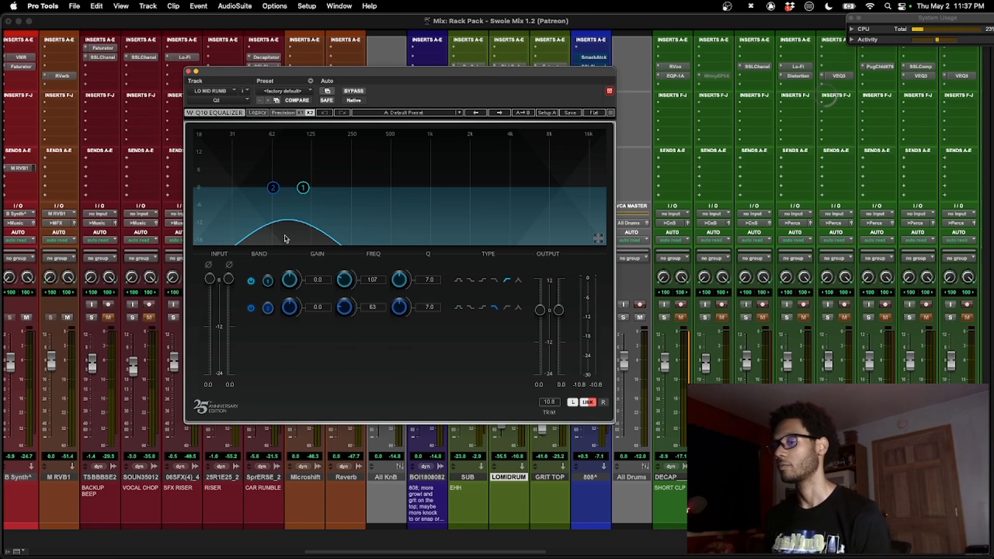
pyautogui.press('super+w')
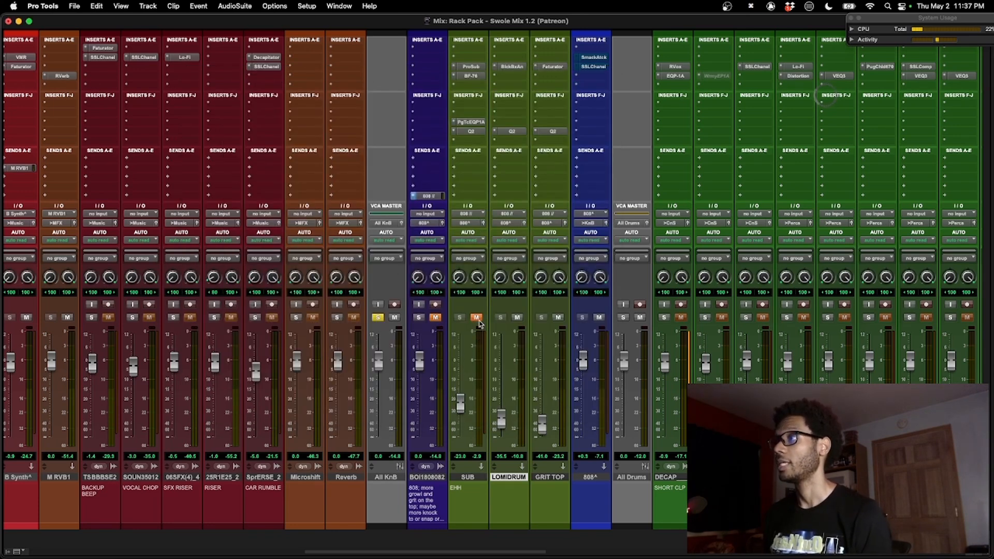
# Unmute SUB and audition it with its fader raised to about -13 dB, restoring the original level when playback stops.
pyautogui.click(476, 317)
pyautogui.press('space')
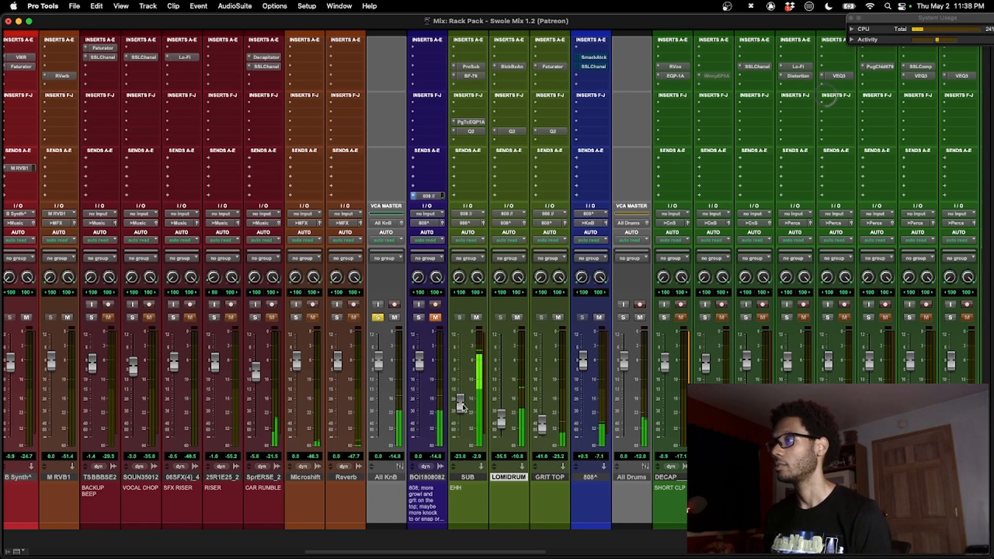
pyautogui.moveTo(462, 407); pyautogui.dragTo(464, 388)
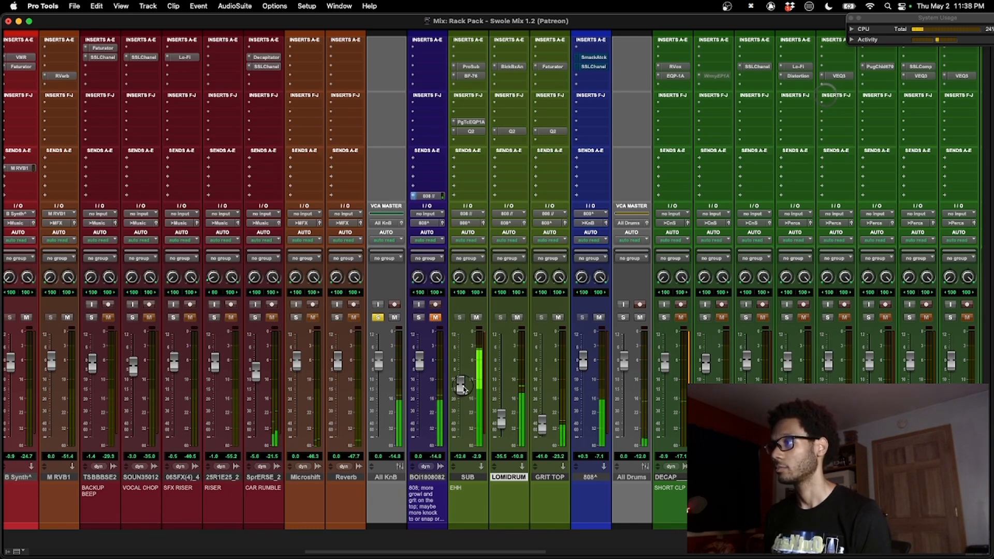
pyautogui.press('space')
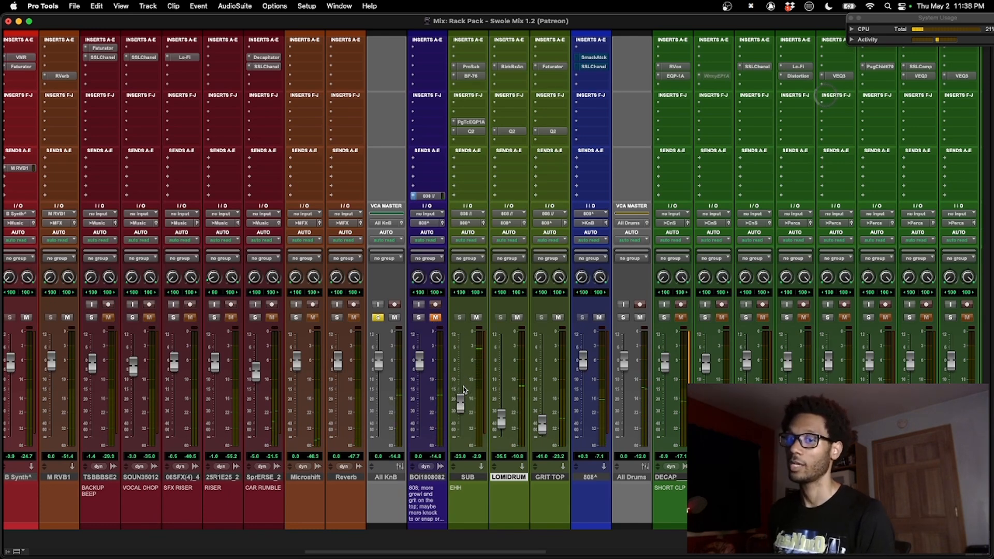
# Examine the Pro Subharmonic filter settings and the BF-76 limiter settings on SUB.
pyautogui.click(471, 67)
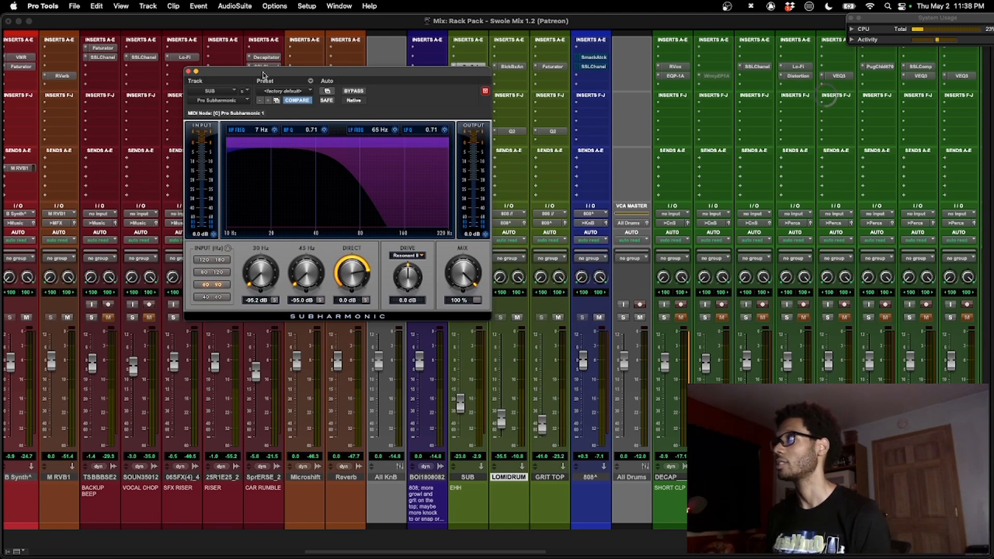
pyautogui.moveTo(264, 74); pyautogui.dragTo(376, 100)
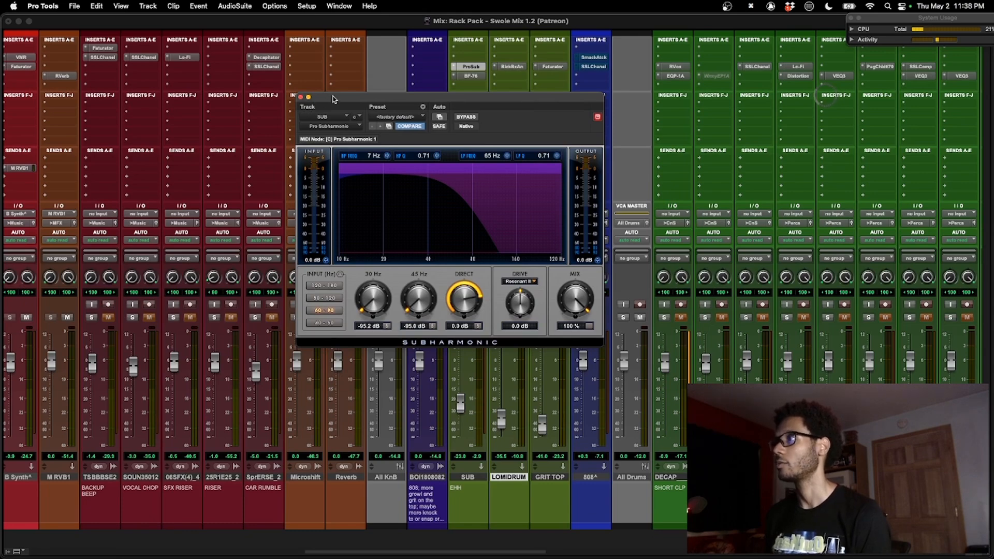
pyautogui.moveTo(333, 99); pyautogui.dragTo(352, 109)
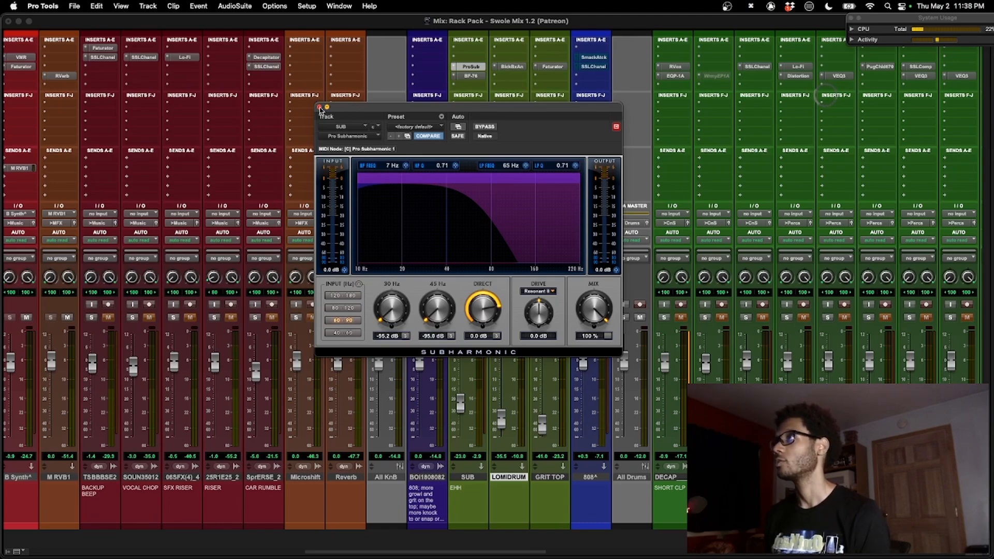
pyautogui.click(320, 107)
pyautogui.click(471, 76)
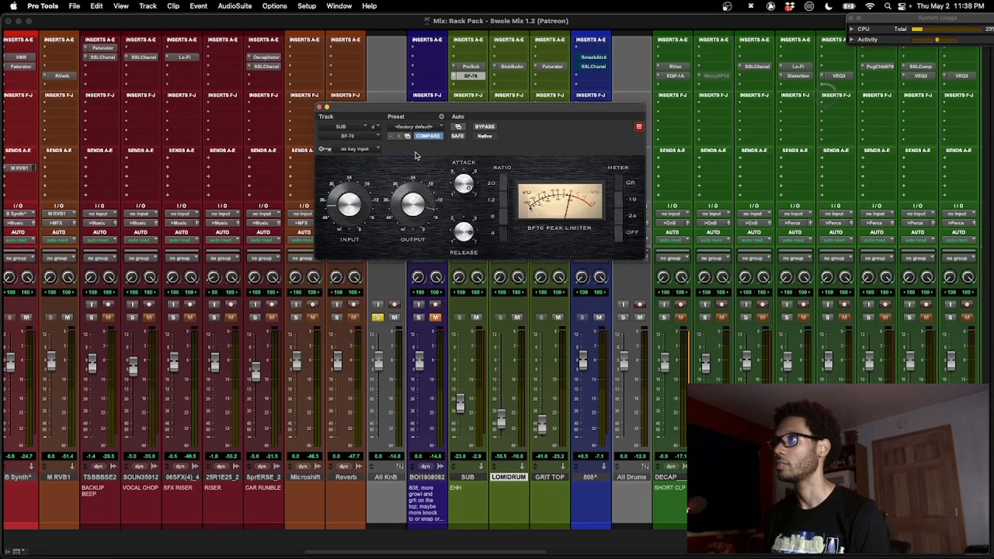
pyautogui.press('space')
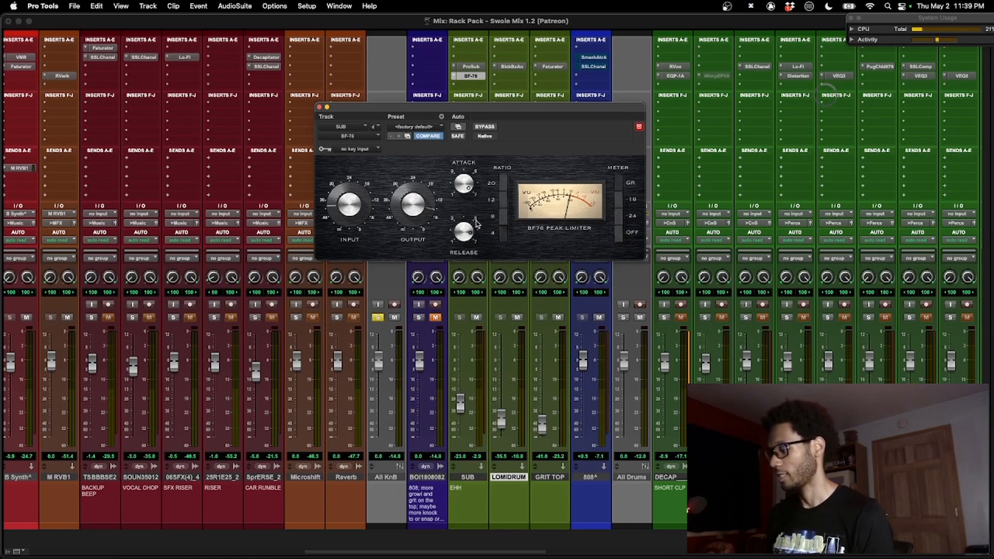
pyautogui.press('super+w')
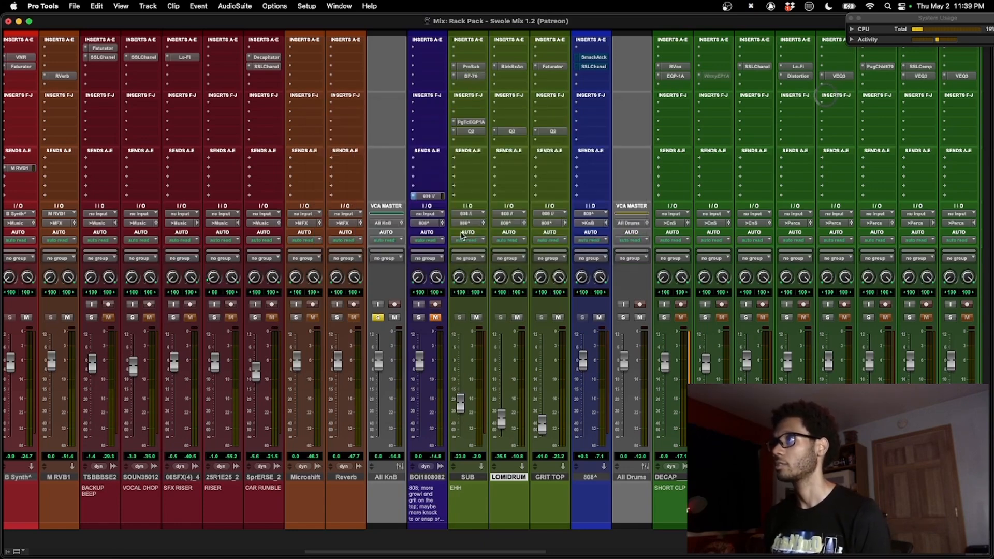
# Examine the PuigTec EQP1A settings and the Q10 equalizer bands on SUB.
pyautogui.click(474, 124)
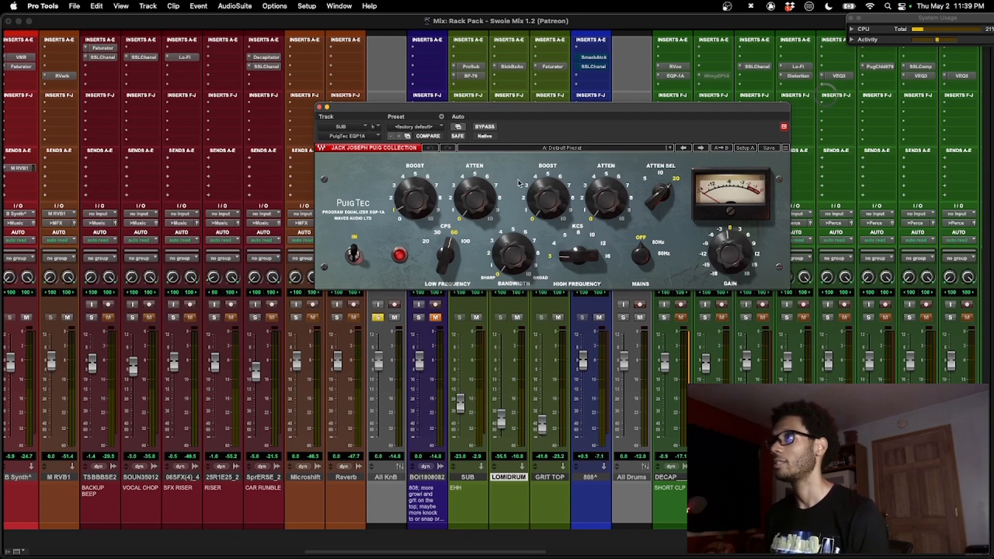
pyautogui.moveTo(552, 183)
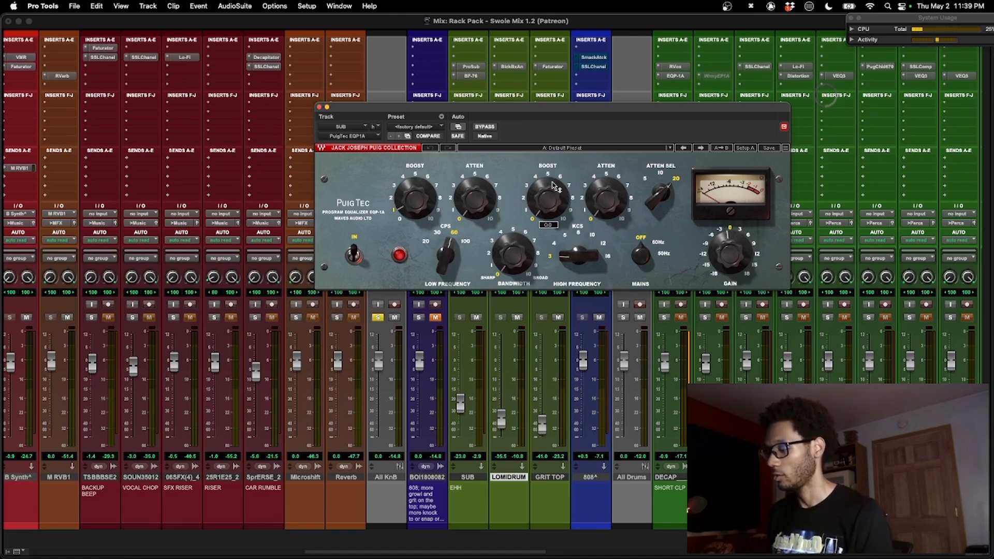
pyautogui.press('super+w')
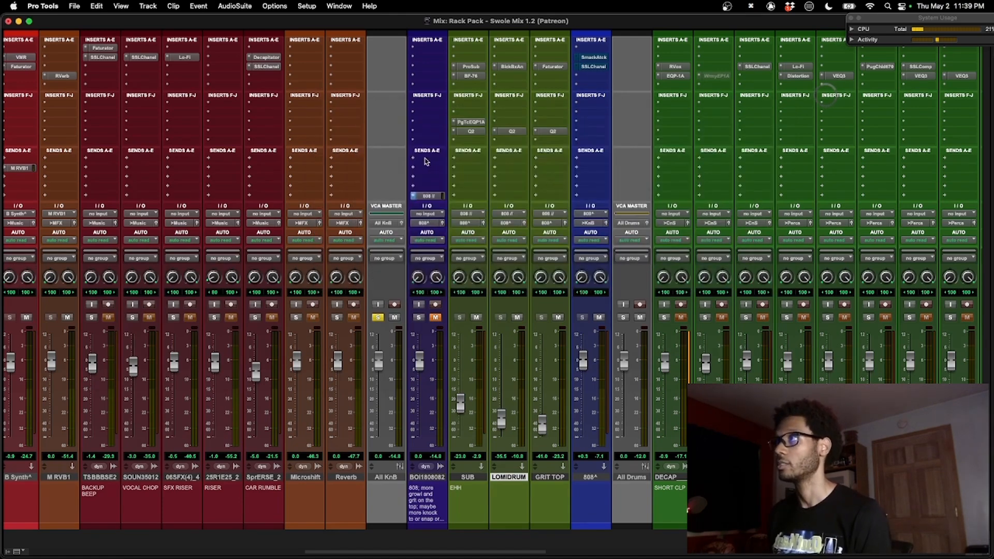
pyautogui.click(469, 132)
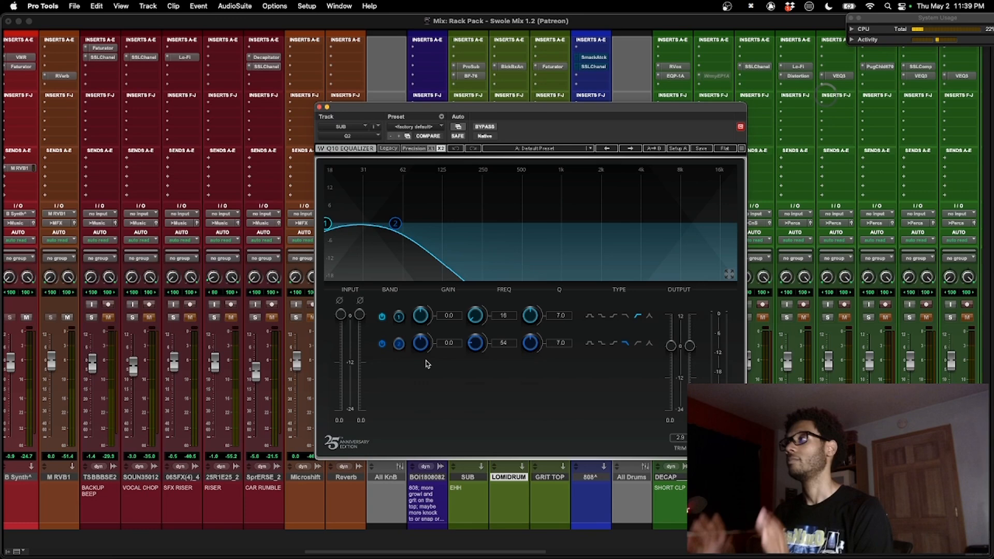
pyautogui.press('super+w')
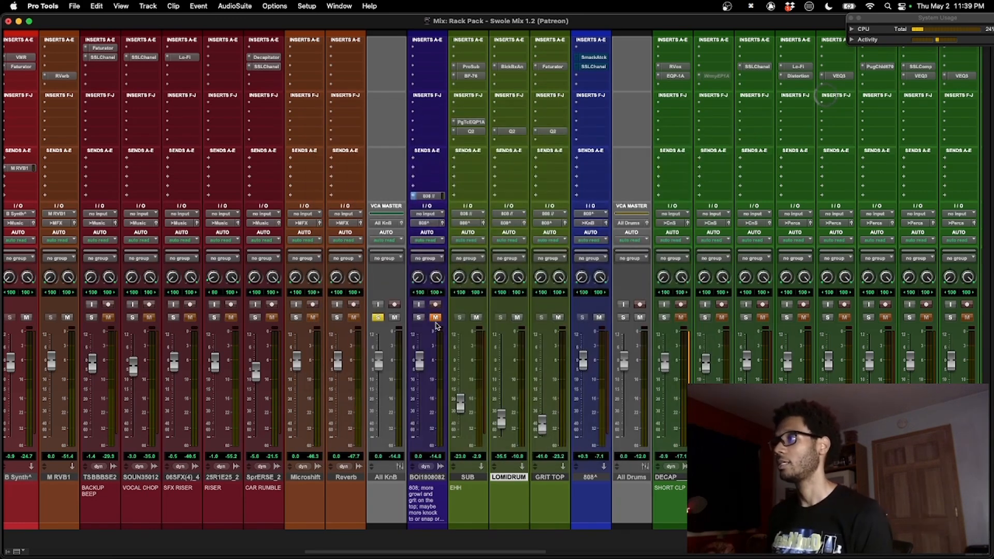
# Unmute the source 808 track and turn off pre-fader on its 808 // send.
pyautogui.click(436, 319)
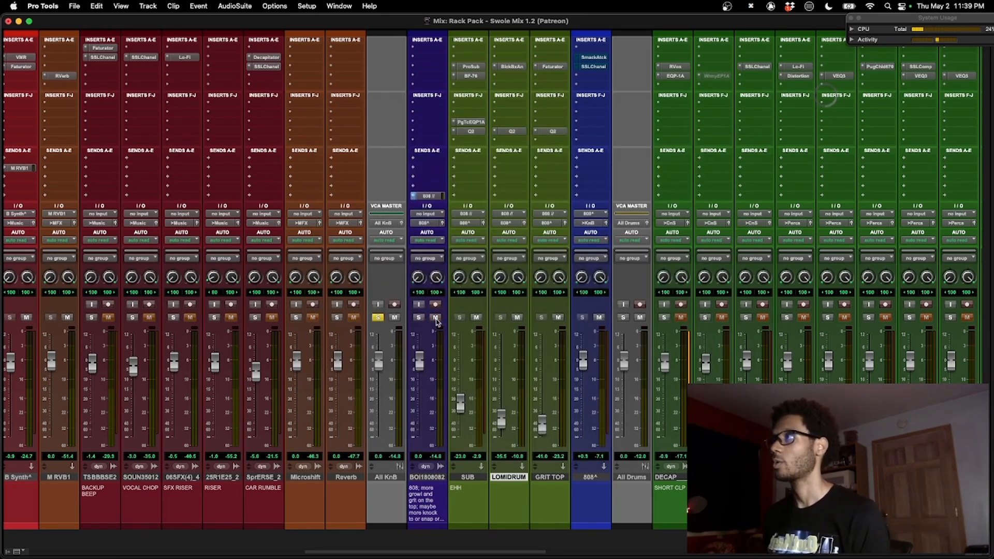
pyautogui.rightClick(430, 196)
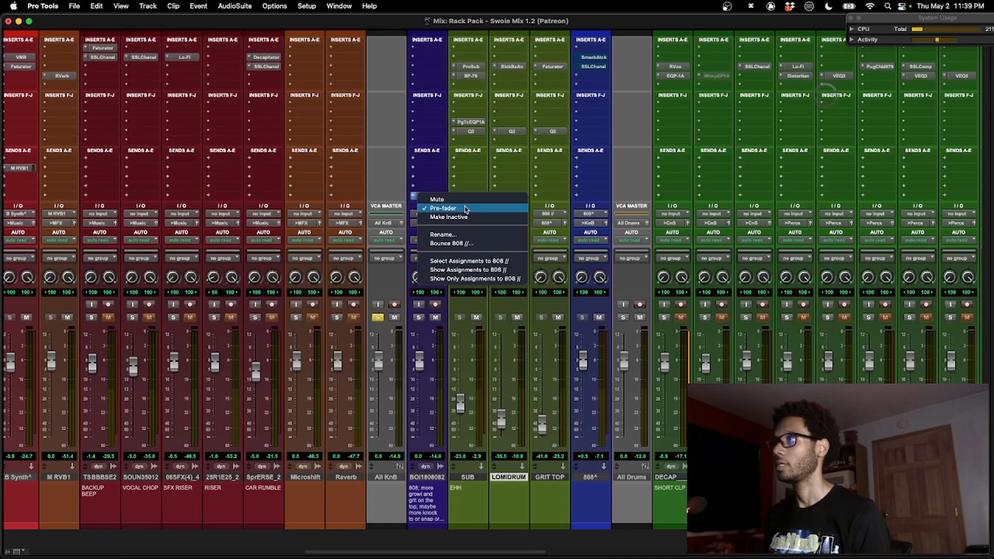
# Audition Smack Attack on the 808^ bus, take it out of bypass, and examine its attack, sustain, sensitivity and duration settings.
pyautogui.click(594, 57)
pyautogui.click(594, 57)
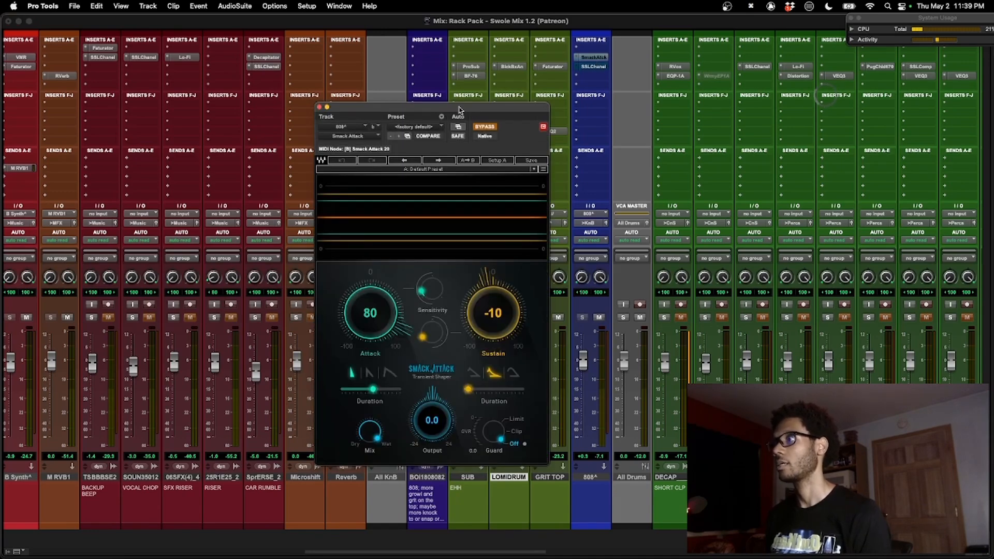
pyautogui.moveTo(460, 110); pyautogui.dragTo(517, 70)
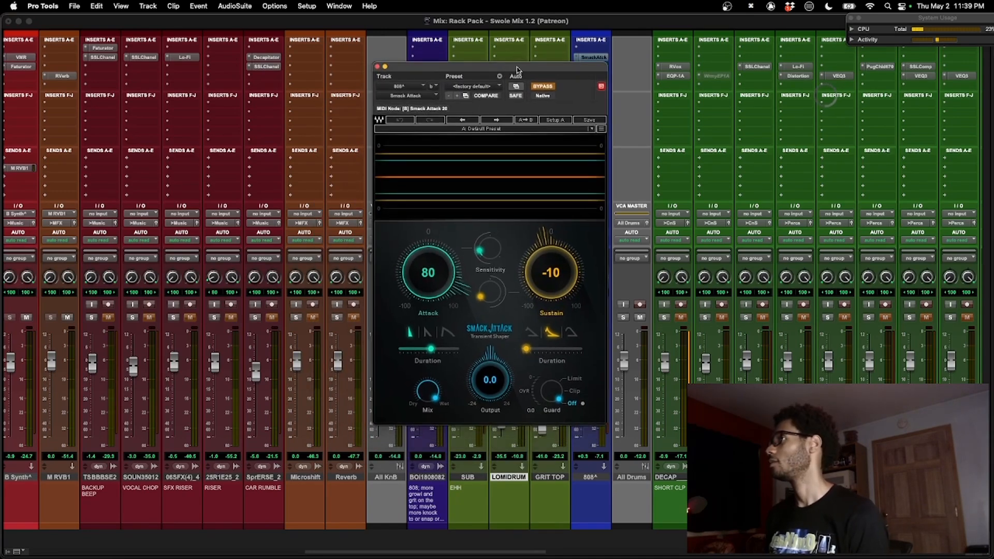
pyautogui.moveTo(431, 61); pyautogui.dragTo(427, 41)
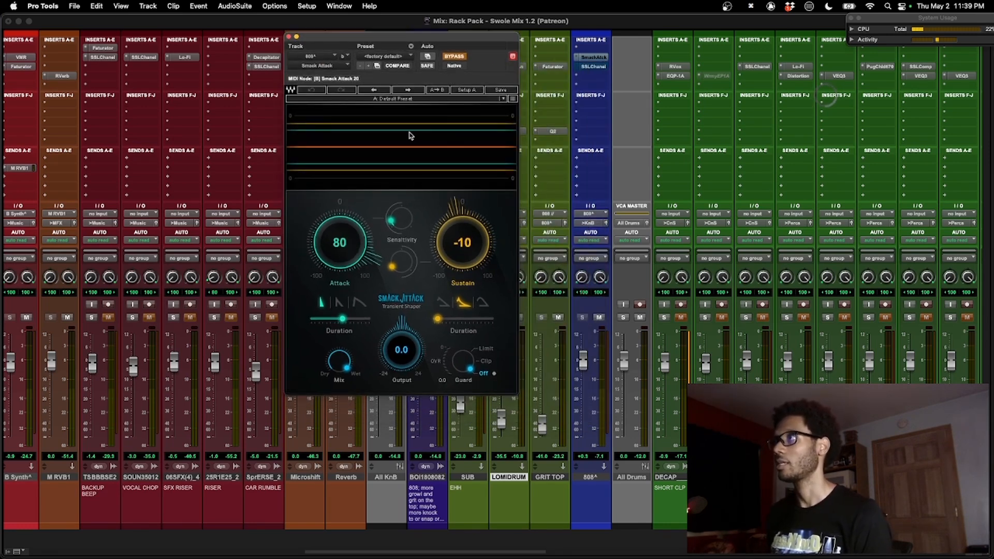
pyautogui.press('space')
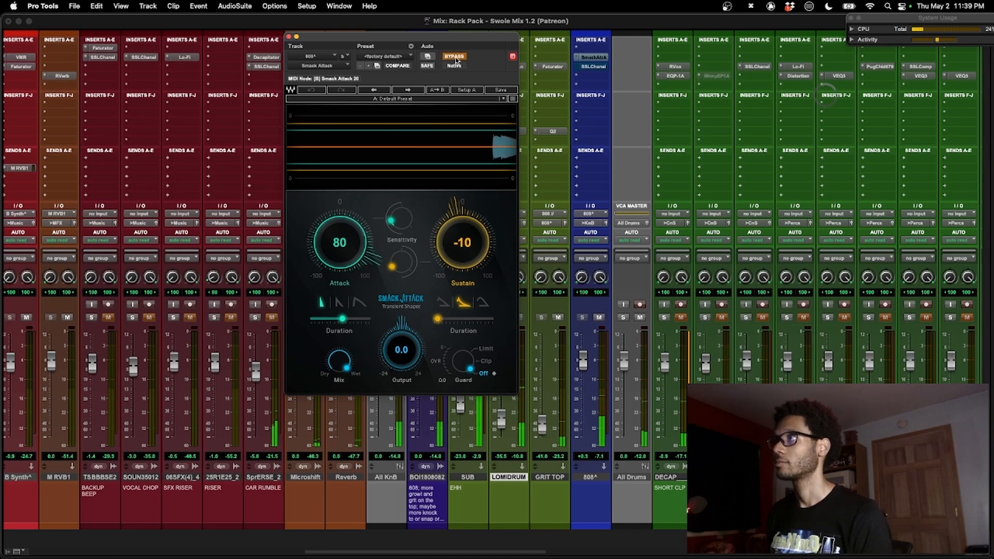
pyautogui.click(455, 57)
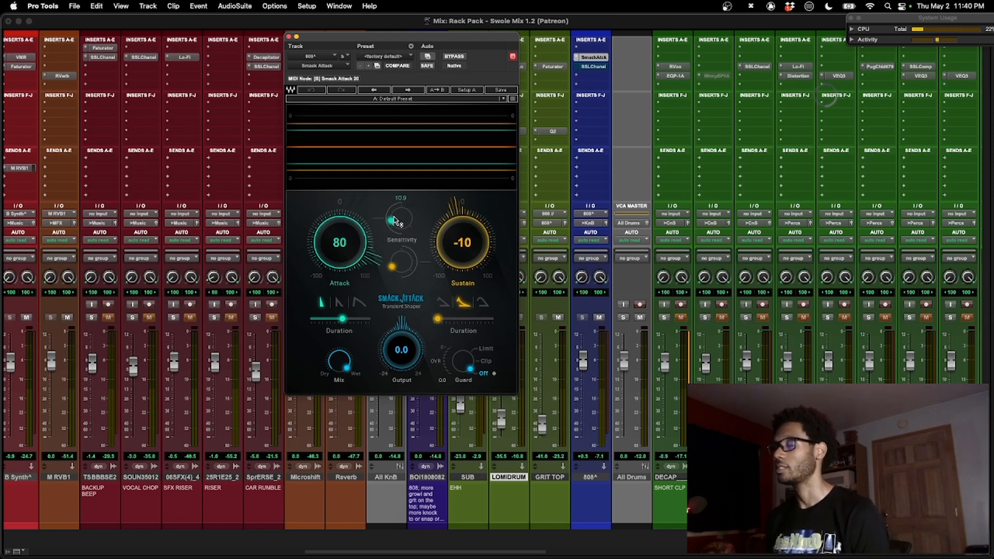
pyautogui.press('space')
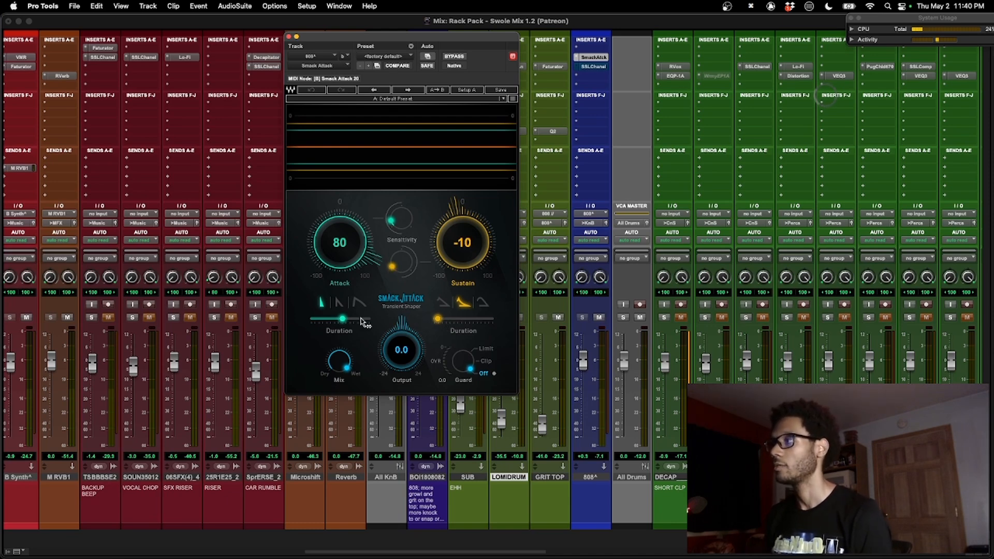
pyautogui.click(594, 57)
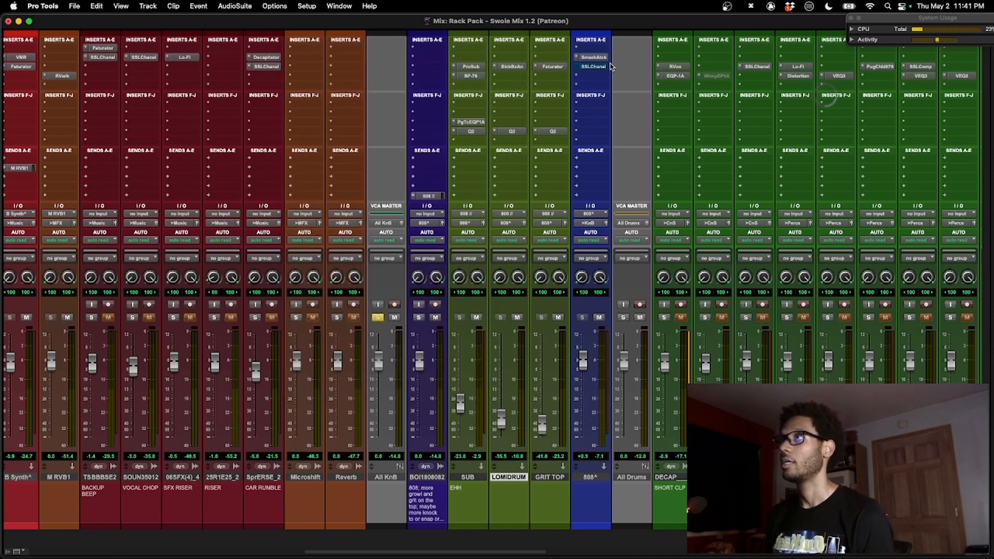
# Examine the SSL E-Channel EQ bands on the 808^ bus and audition the bus with the plug-in out of bypass.
pyautogui.click(594, 66)
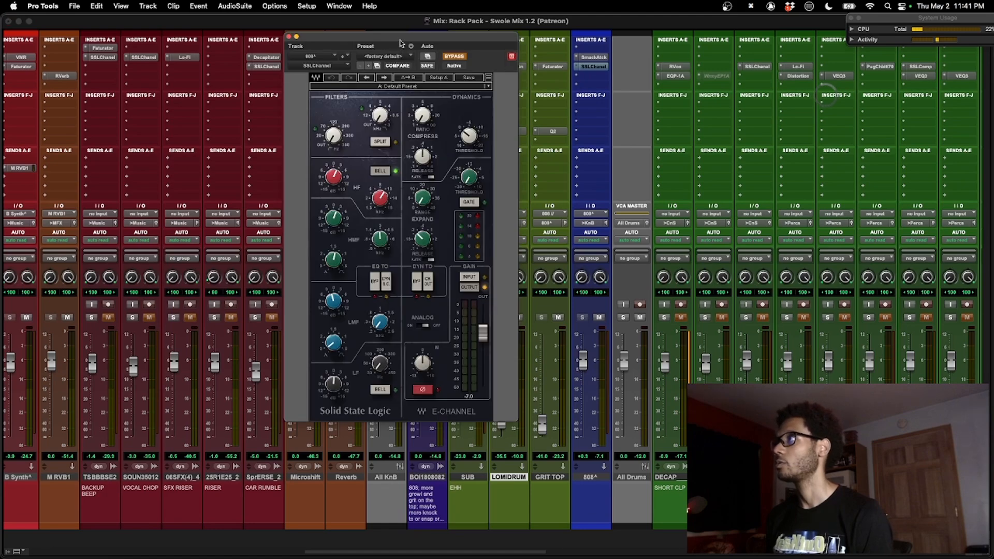
pyautogui.moveTo(400, 43); pyautogui.dragTo(424, 51)
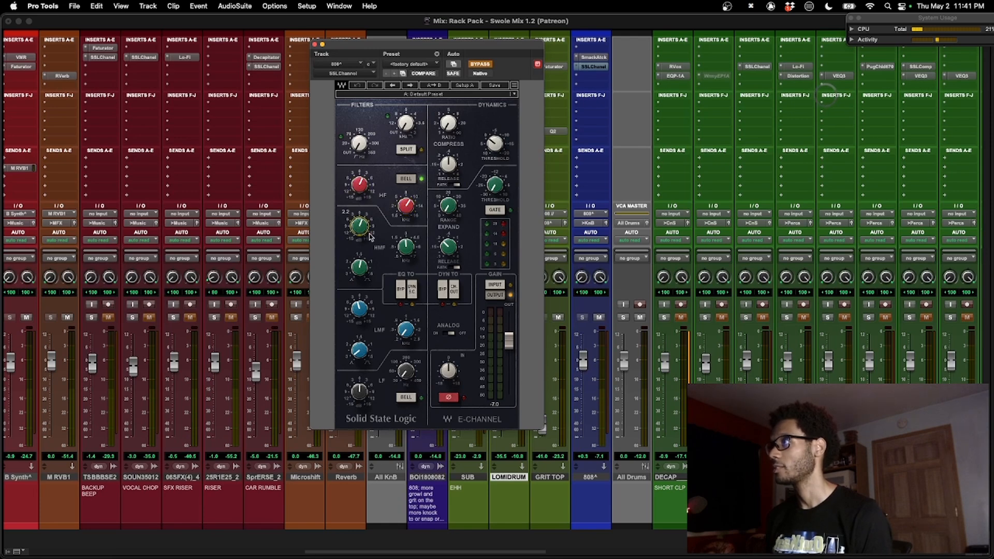
pyautogui.doubleClick(404, 250)
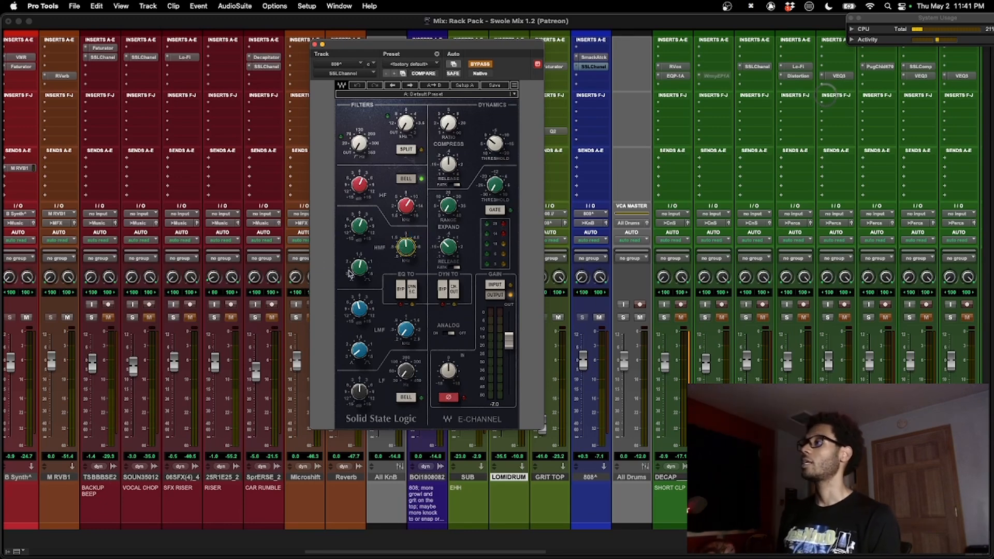
pyautogui.click(360, 309)
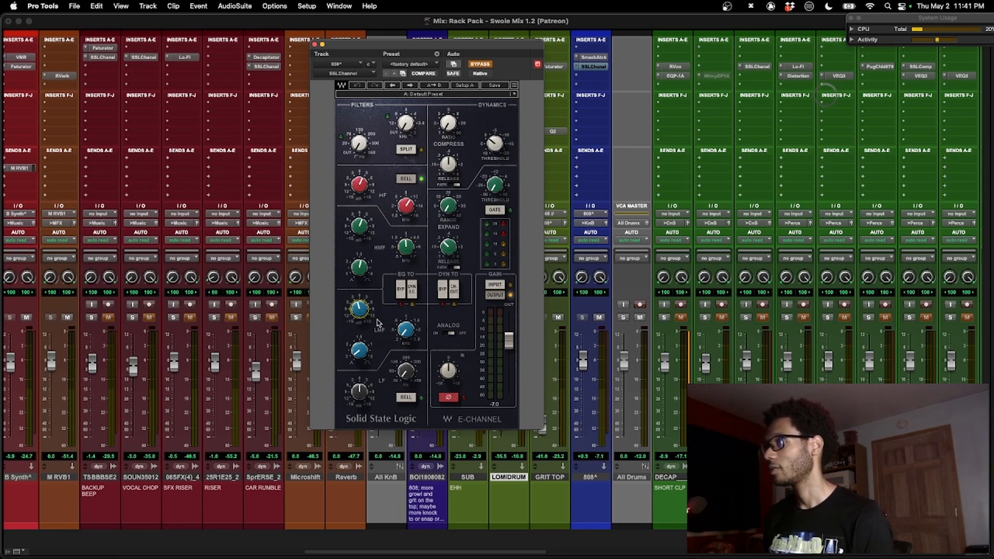
pyautogui.click(409, 339)
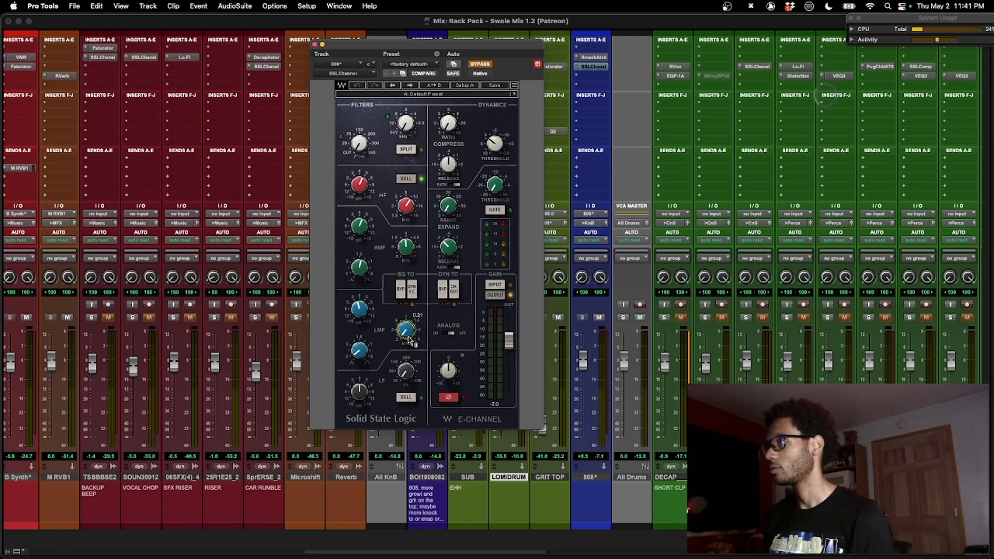
pyautogui.click(362, 396)
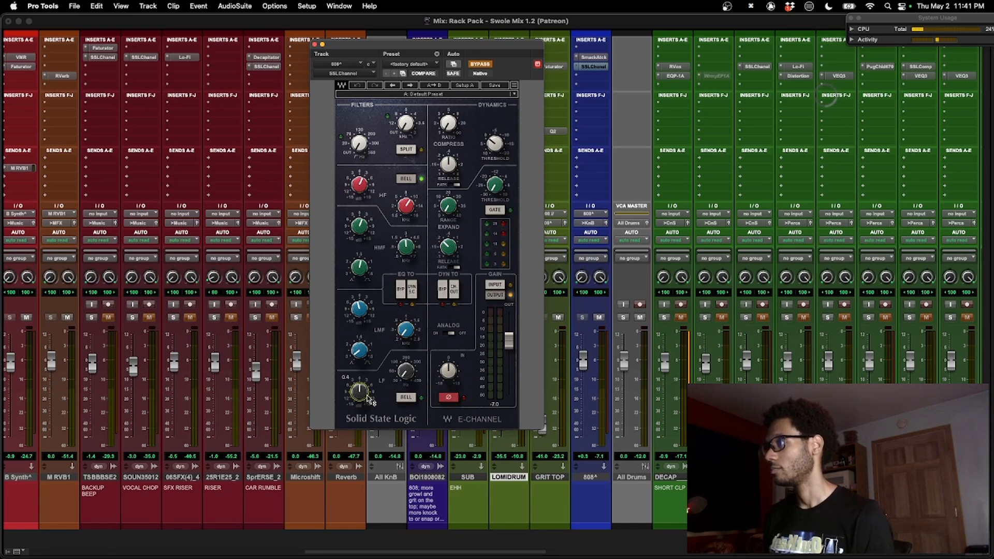
pyautogui.click(405, 376)
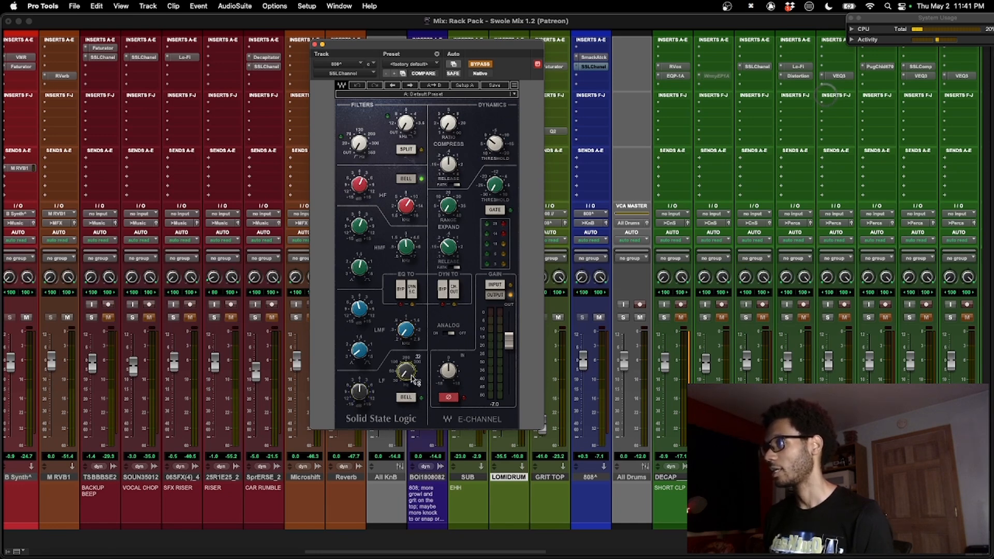
pyautogui.doubleClick(407, 377)
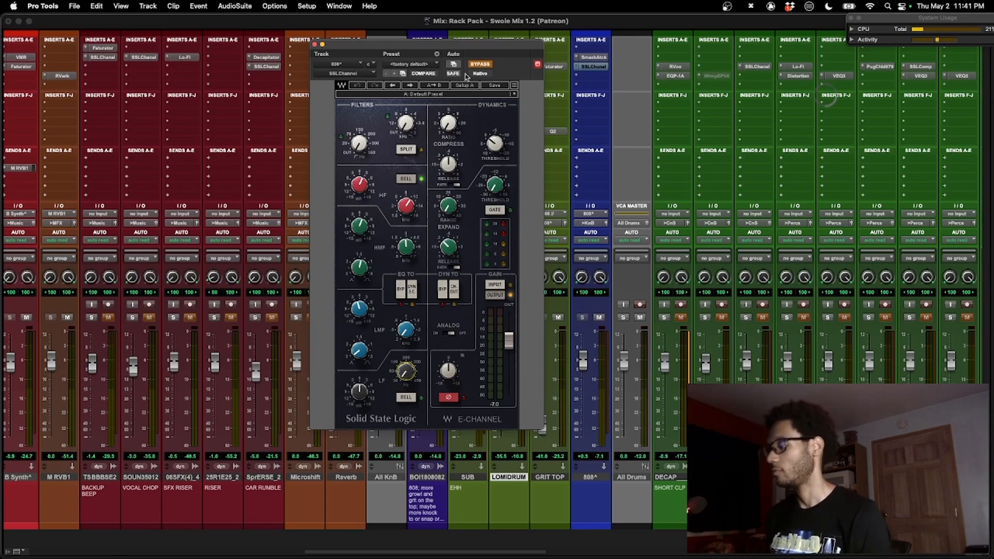
pyautogui.press('super+w')
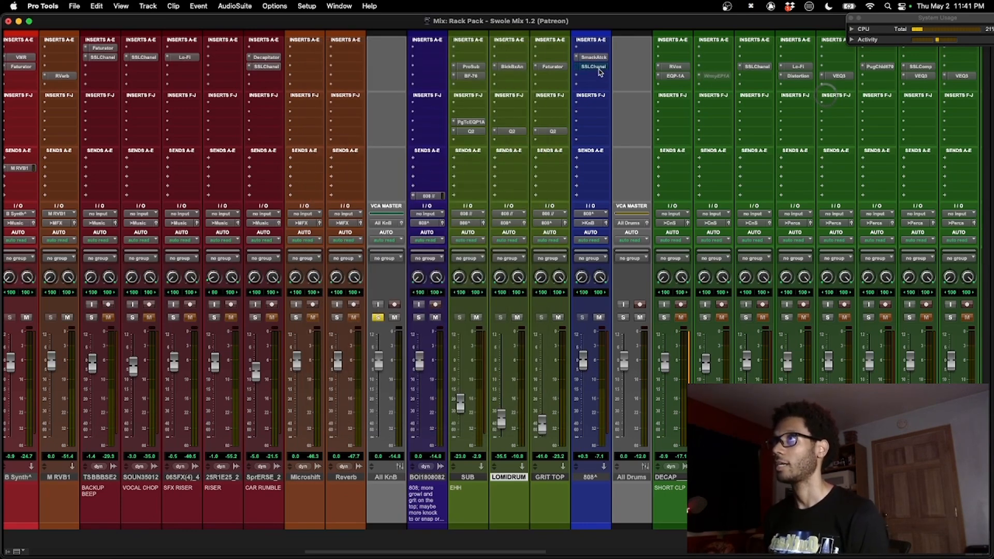
pyautogui.press('space')
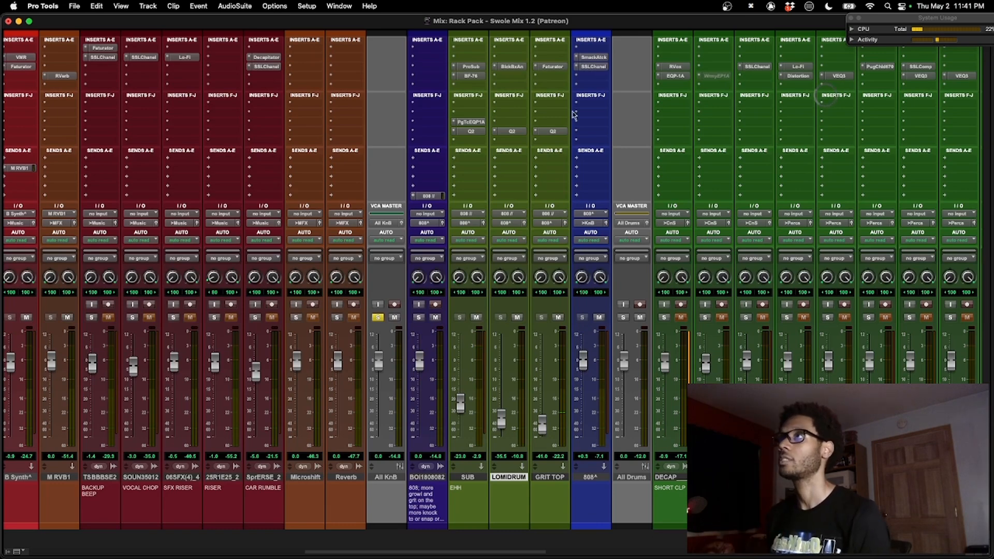
# Solo the All Drums VCA together with the All KnB VCA and play the drums with the 808.
pyautogui.hscroll(3, 553, 158)
pyautogui.hscroll(1, 553, 158)
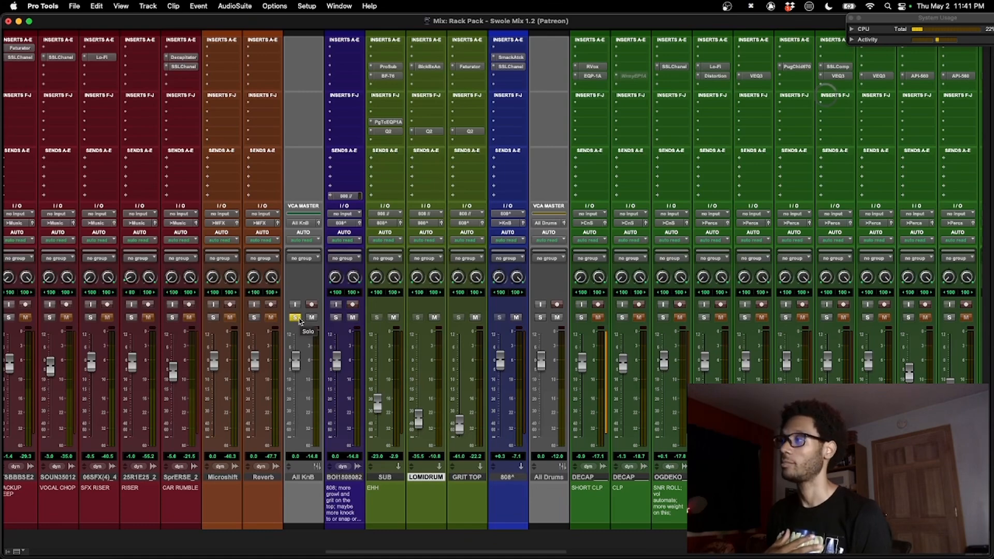
pyautogui.click(295, 318)
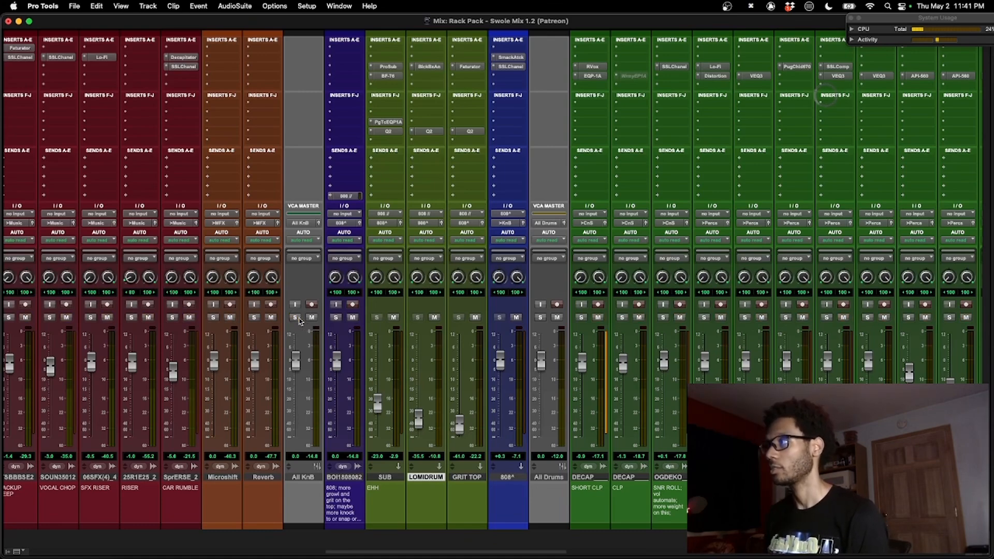
pyautogui.hscroll(8, 300, 321)
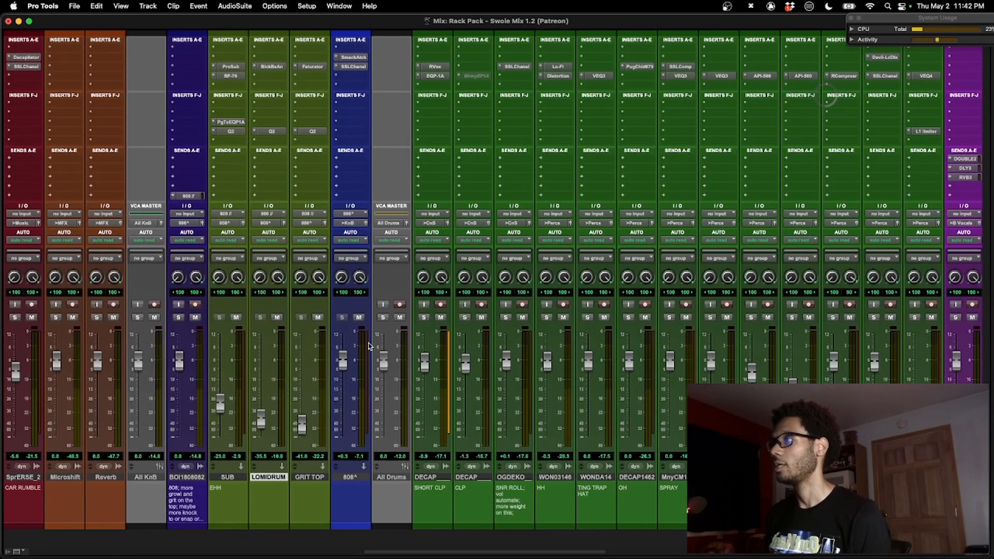
pyautogui.click(138, 317)
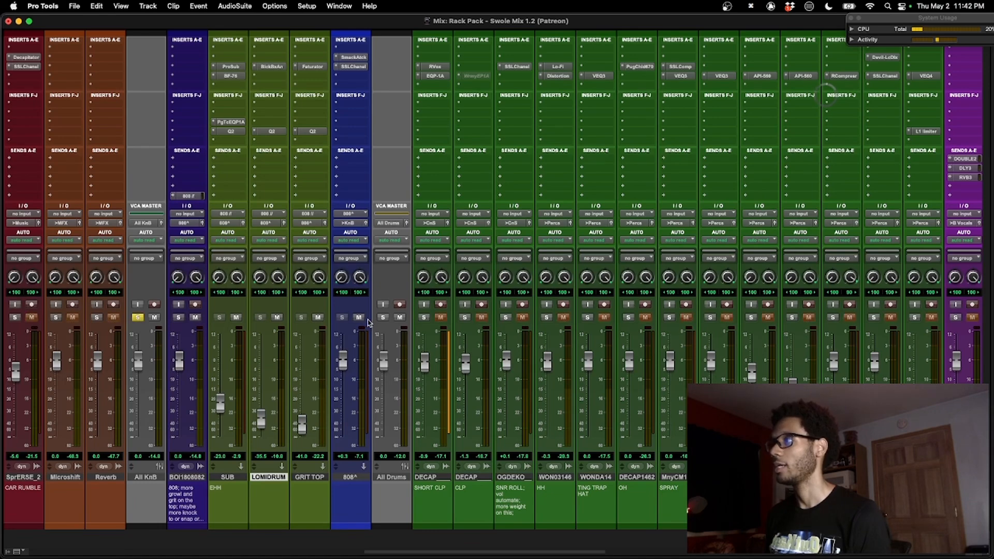
pyautogui.click(383, 318)
pyautogui.hscroll(1, 375, 362)
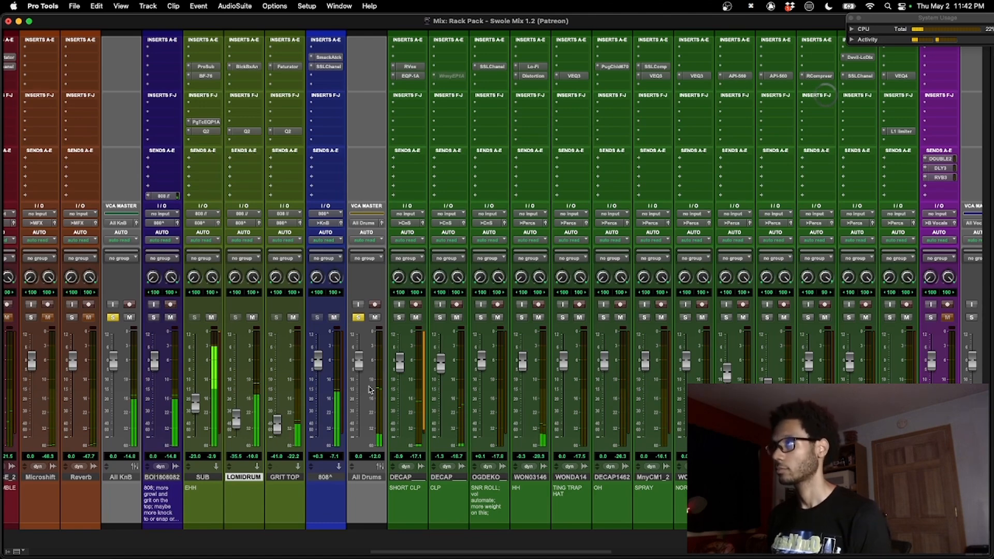
# Check the inactive Wormy EP1A insert on the DECAP track commented CLP.
pyautogui.click(452, 76)
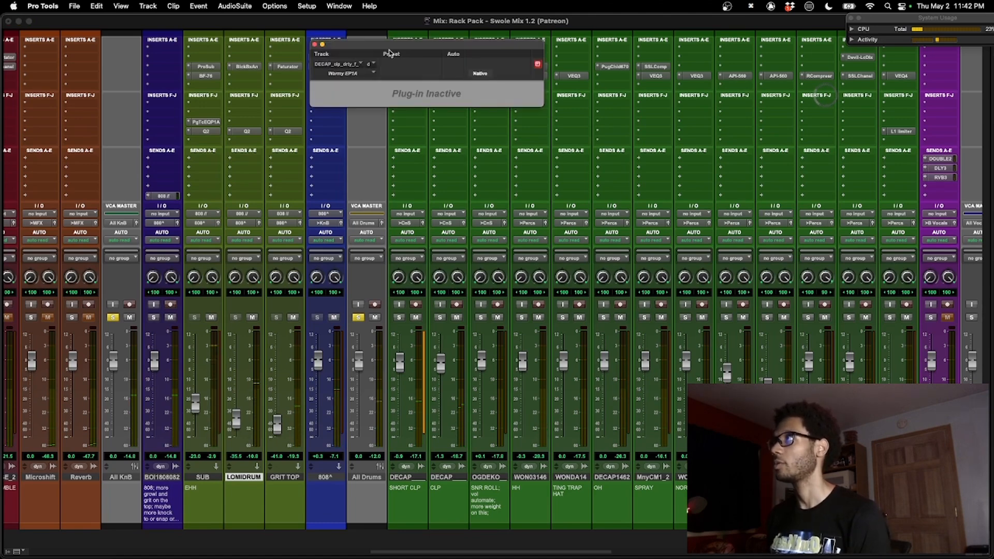
pyautogui.moveTo(390, 48); pyautogui.dragTo(426, 101)
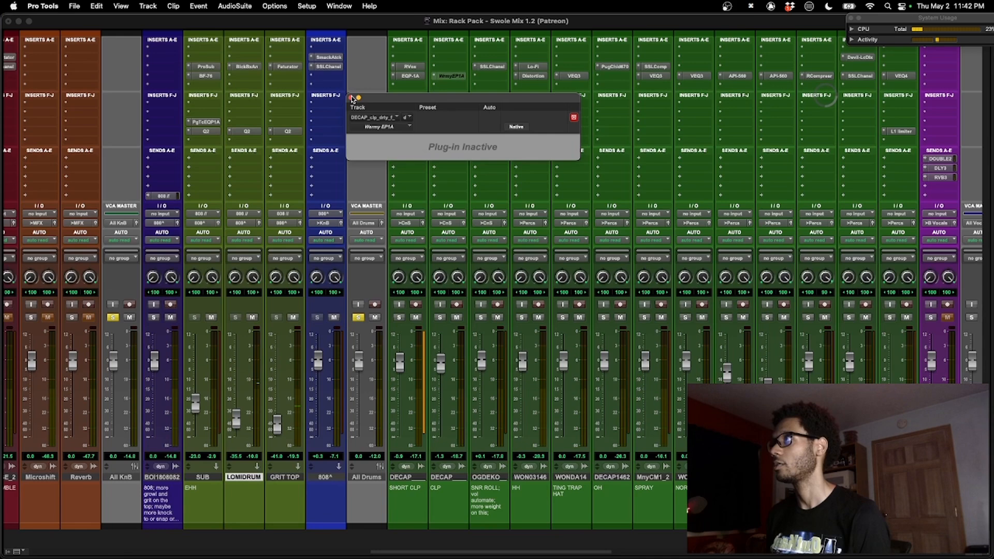
pyautogui.click(352, 98)
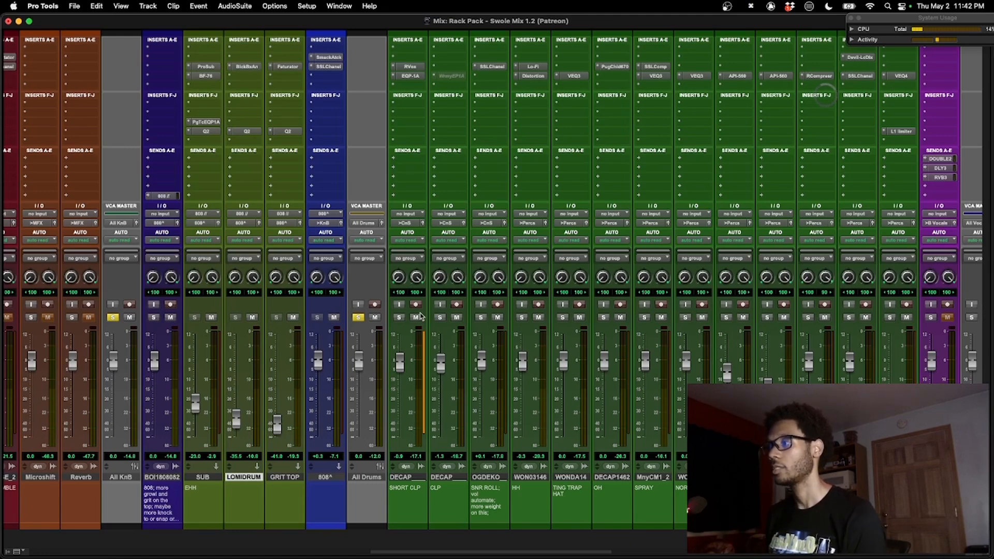
# Compare the SHORT CLP track with RVox bypassed and active during playback, leaving RVox active and EQP-1A bypassed.
pyautogui.press('space')
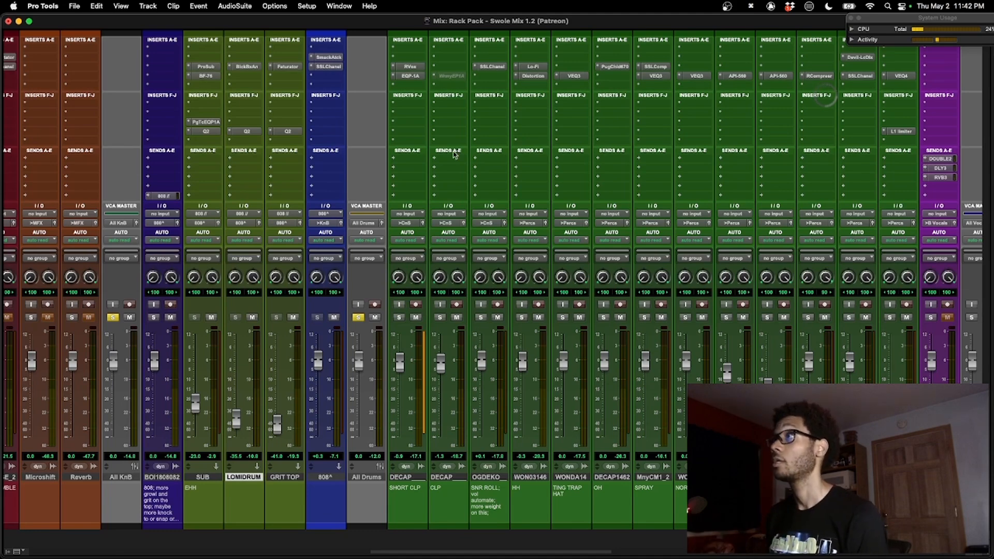
pyautogui.click(410, 67)
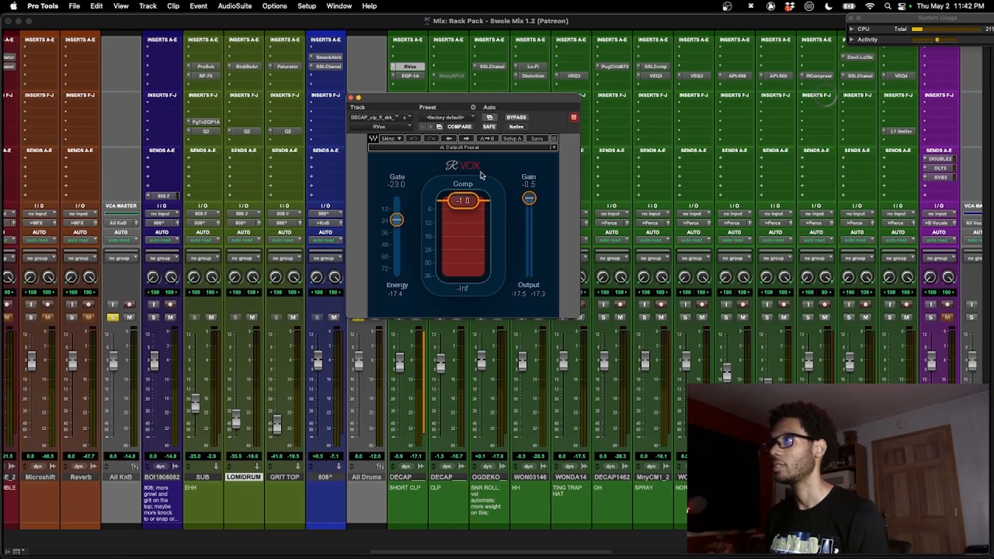
pyautogui.moveTo(510, 105); pyautogui.dragTo(632, 101)
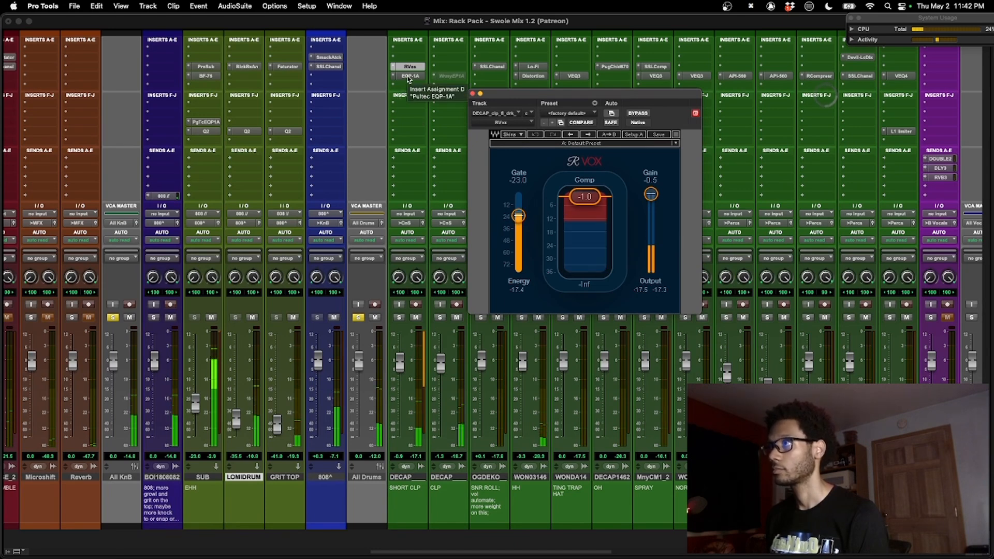
pyautogui.click(637, 113)
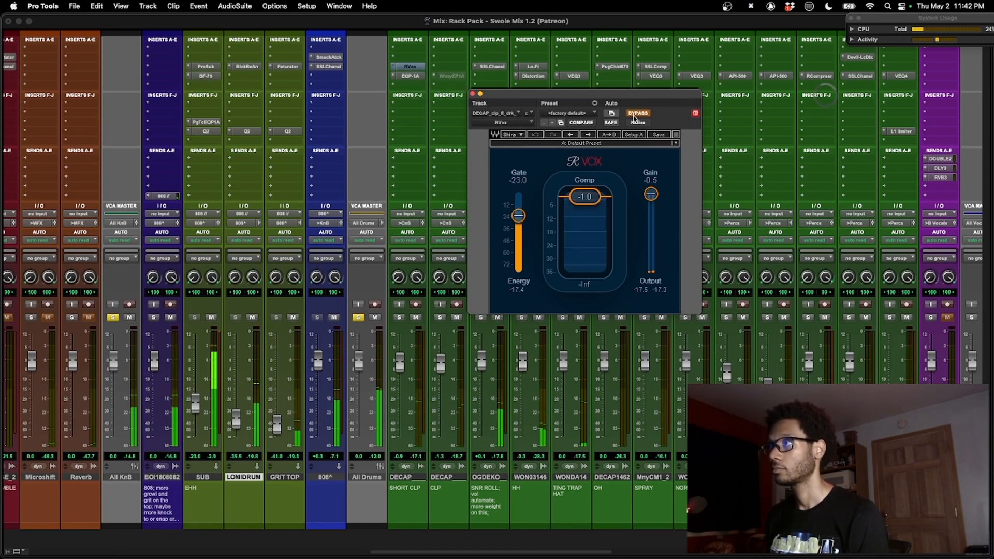
pyautogui.click(412, 67)
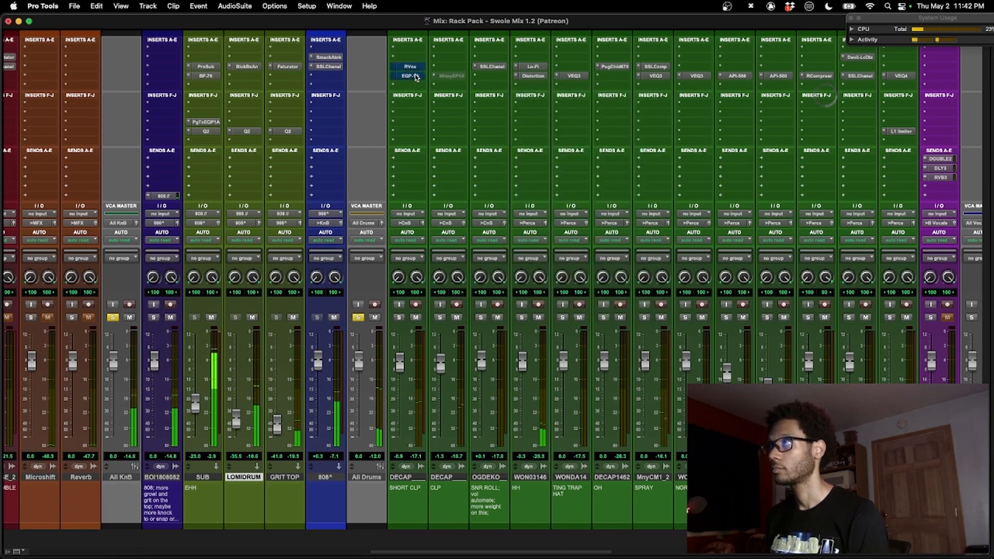
pyautogui.click(413, 68)
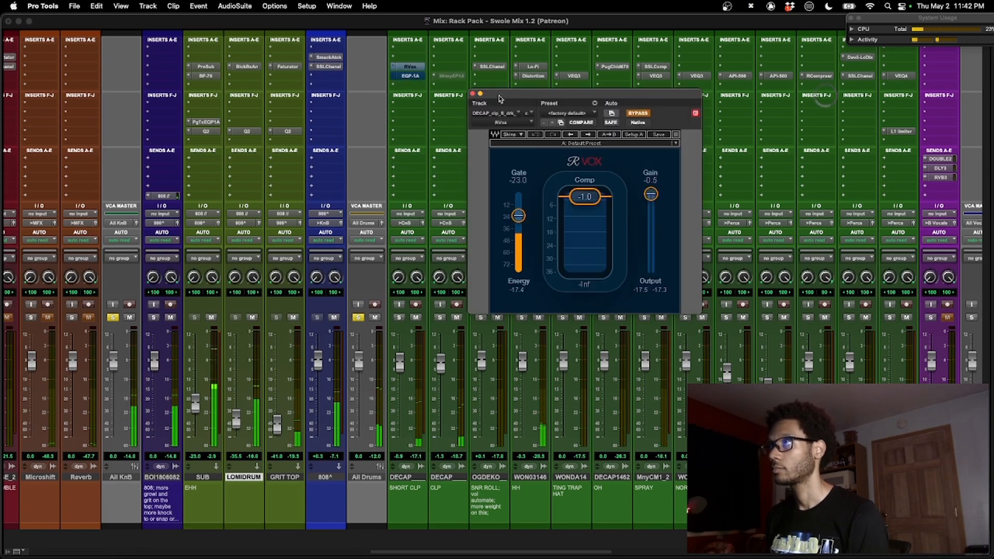
pyautogui.click(642, 115)
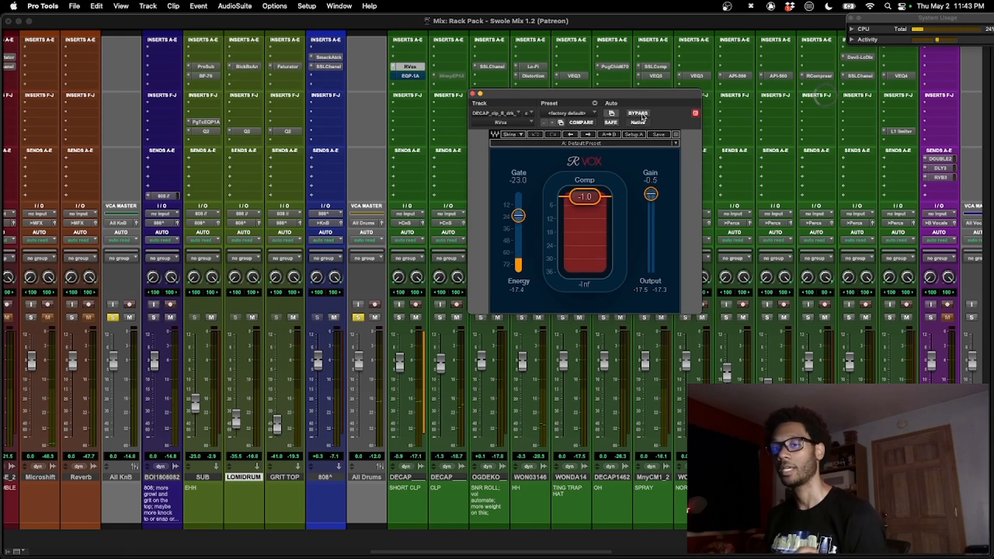
# Examine the Pultec EQP-1A settings on the SHORT CLP track and take the plug-in out of bypass during playback.
pyautogui.click(420, 76)
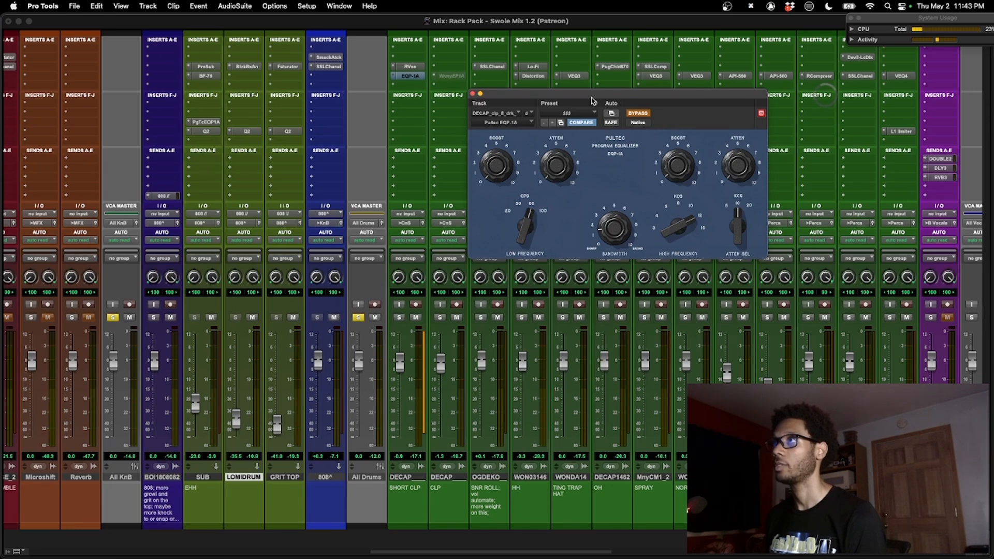
pyautogui.moveTo(593, 101); pyautogui.dragTo(577, 104)
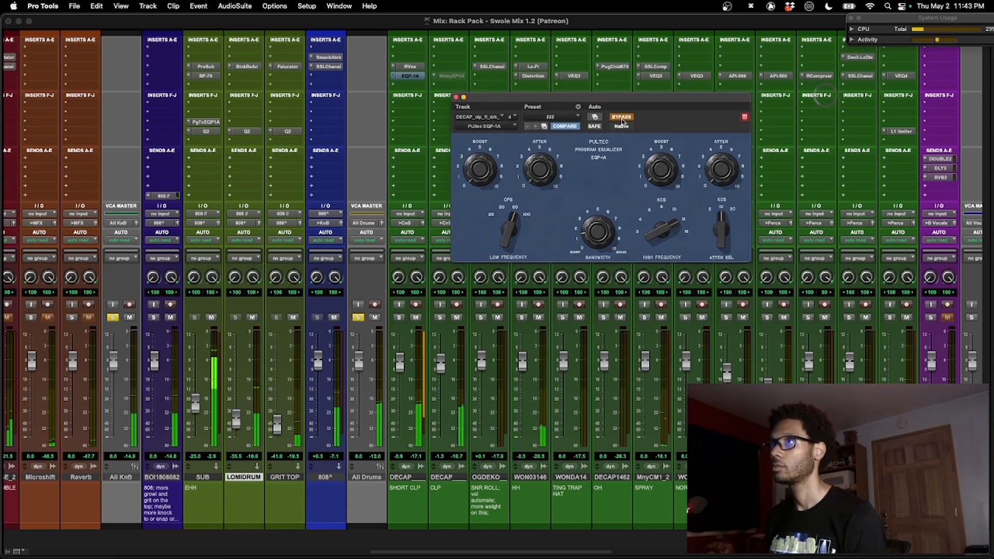
pyautogui.click(623, 119)
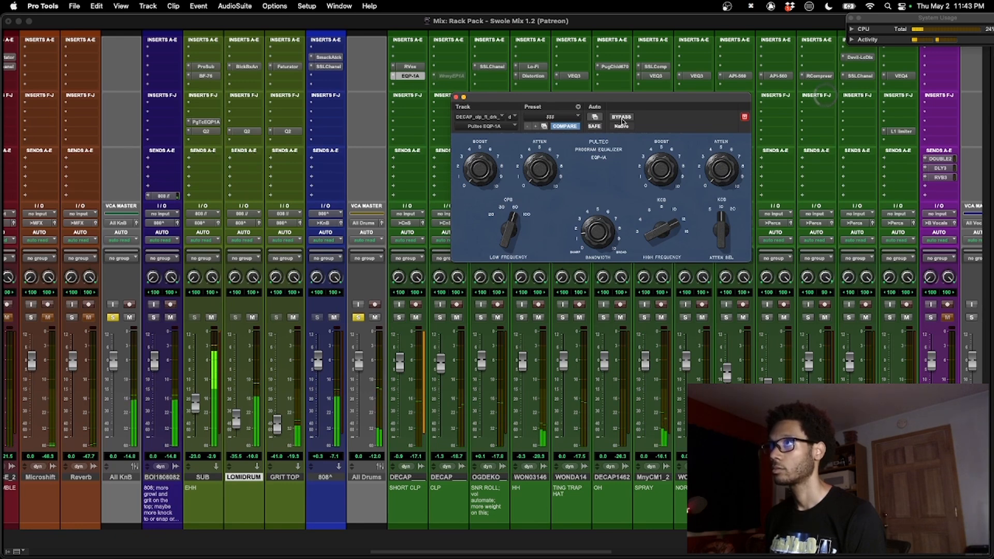
# Compare the SHORT CLP track with EQP-1A bypassed and active during playback, leave the plug-in active and close its window.
pyautogui.click(623, 119)
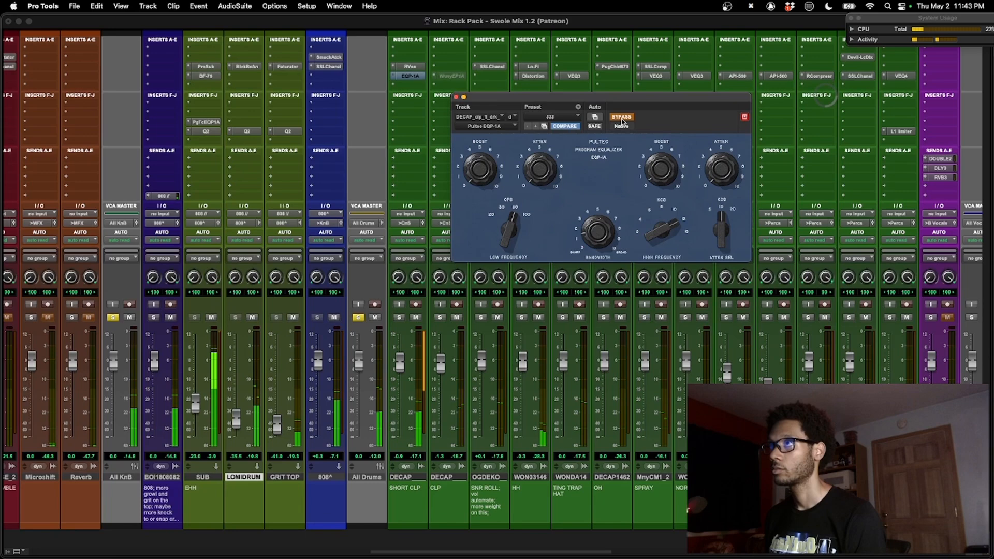
pyautogui.click(623, 118)
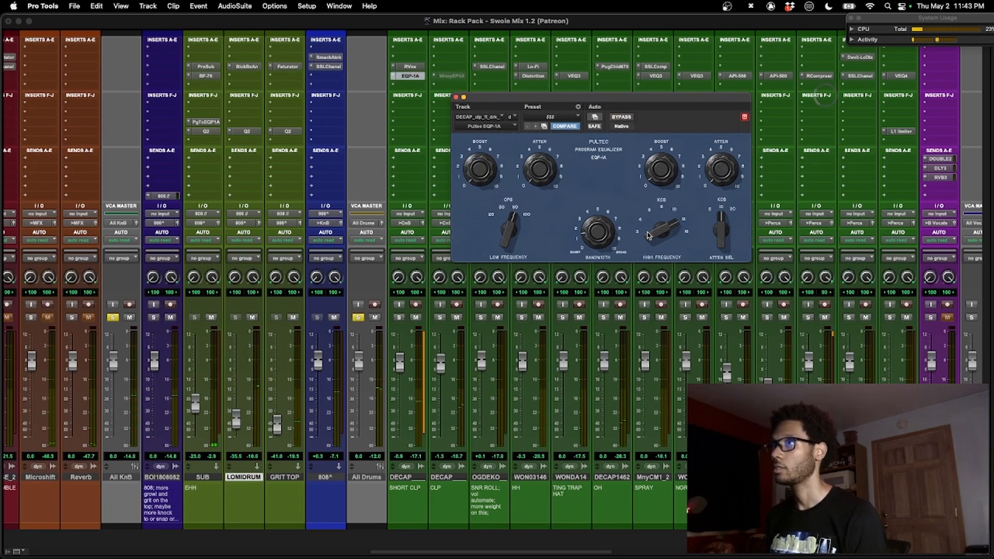
pyautogui.press('super+w')
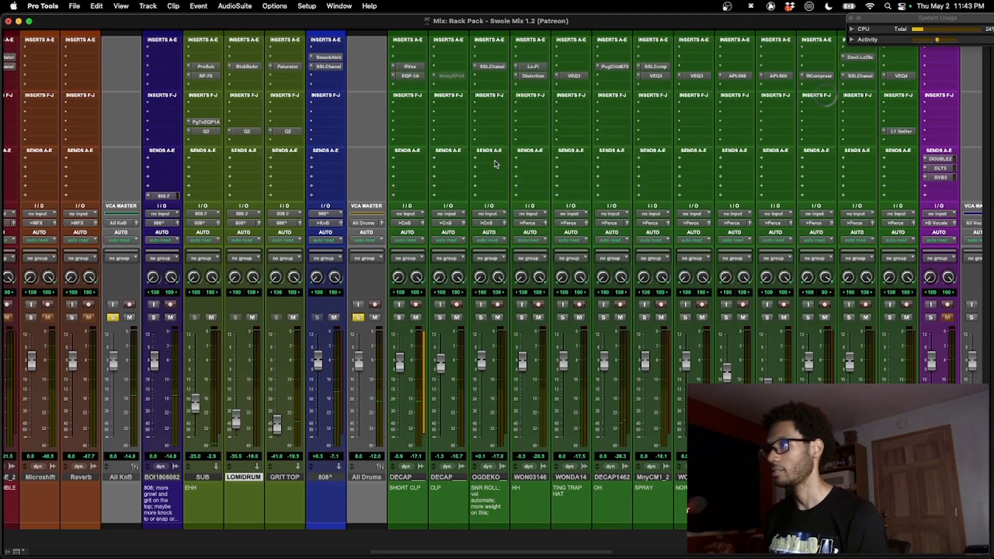
# Look over the PuigChild 670 on the OH track, the API-560s on WARP OH and COIN TING, and the SSLChannel on SNR ROLL.
pyautogui.hscroll(2, 478, 320)
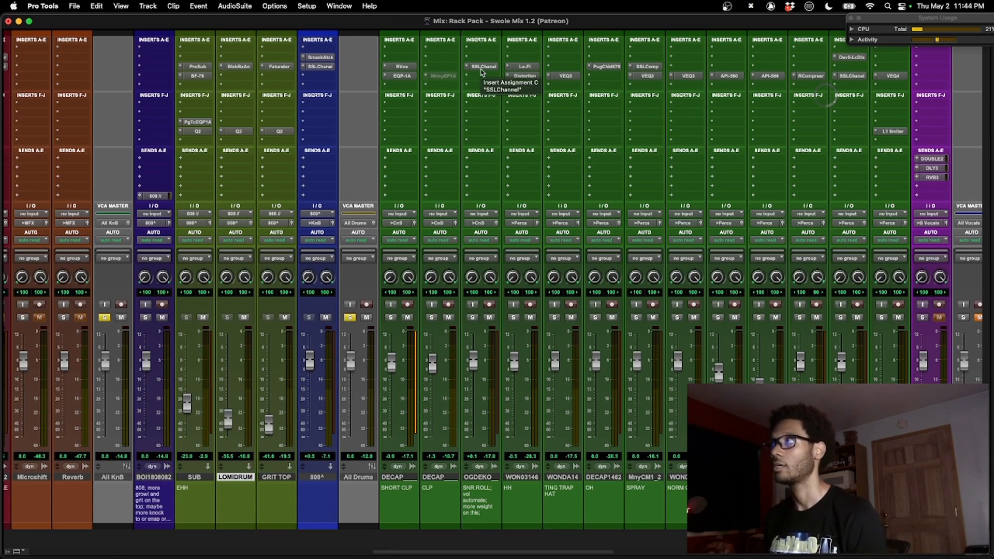
pyautogui.click(606, 67)
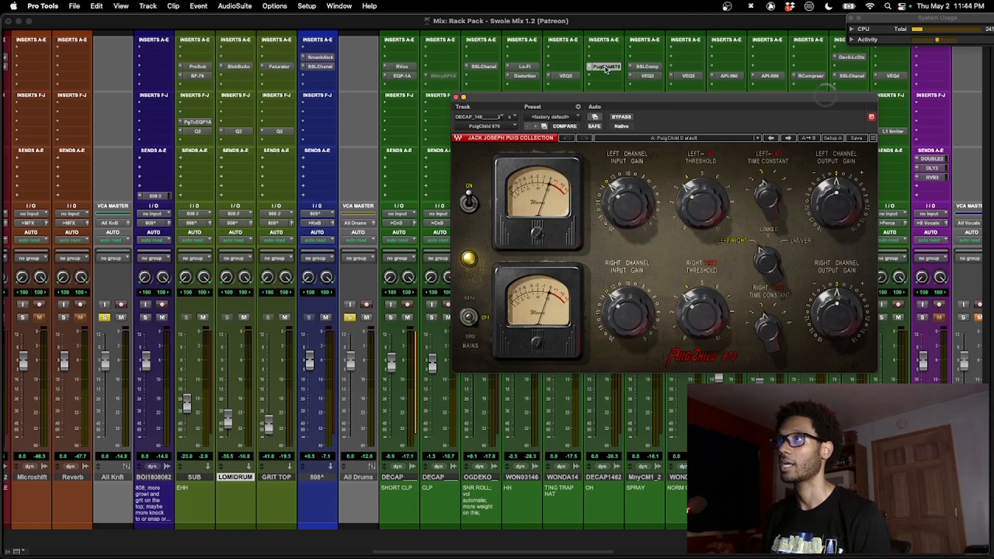
pyautogui.click(607, 67)
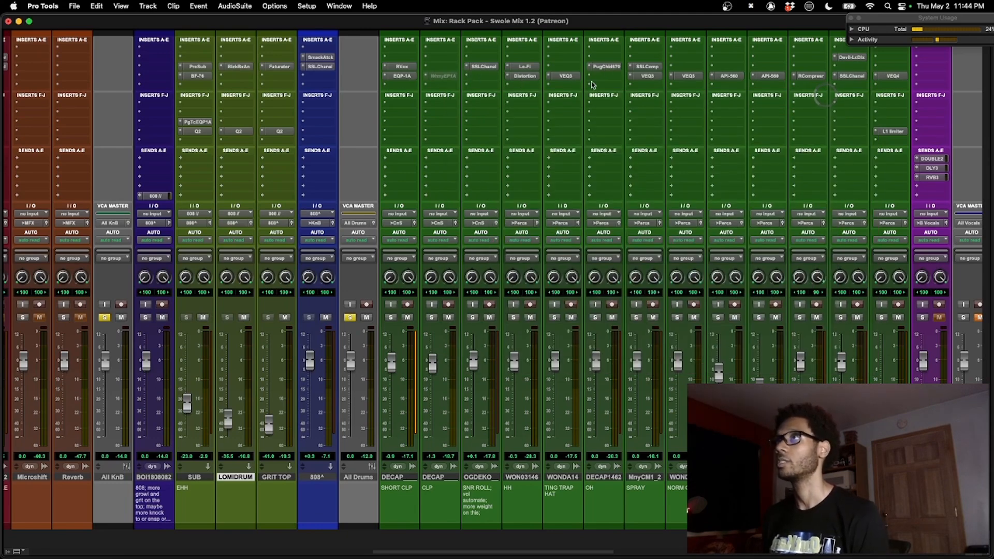
pyautogui.click(730, 76)
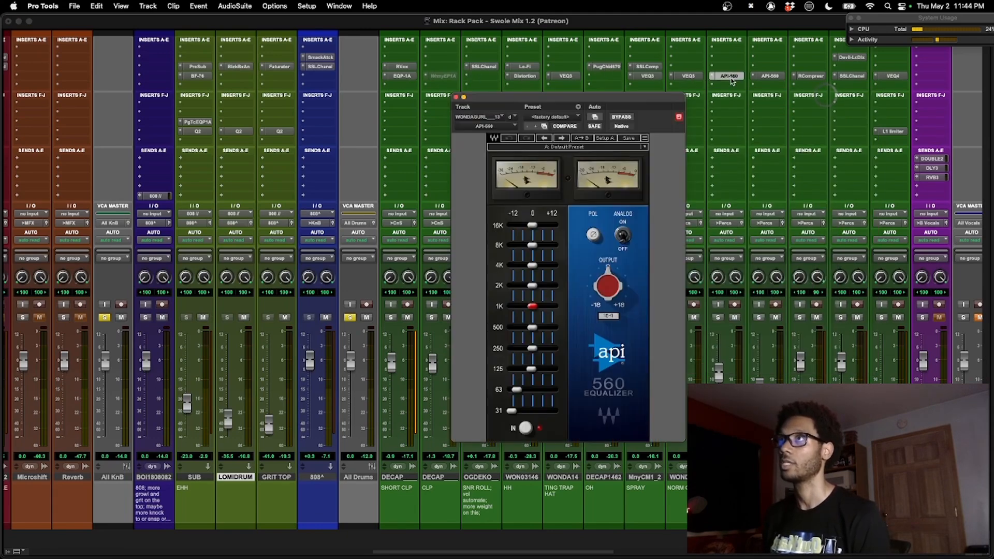
pyautogui.click(781, 78)
pyautogui.click(490, 68)
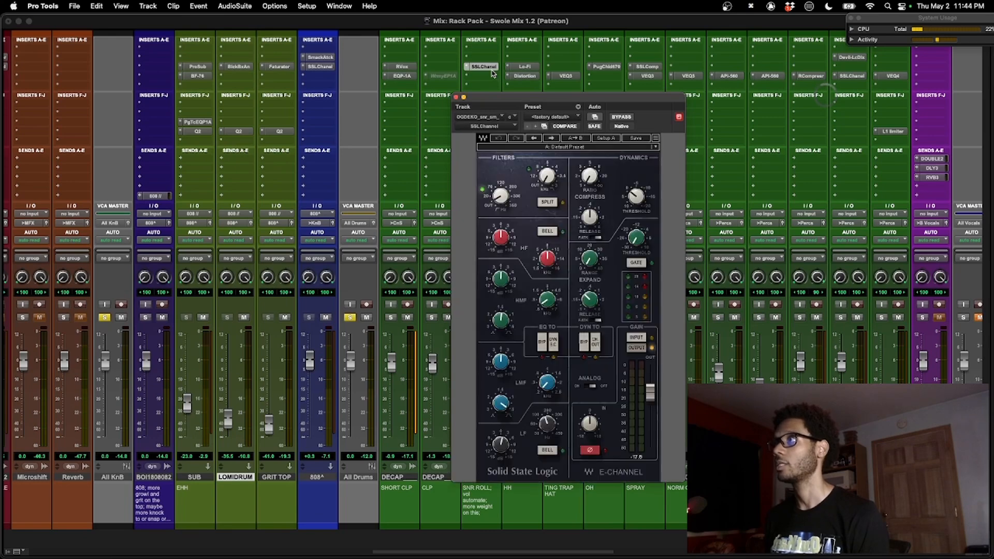
pyautogui.click(490, 69)
# Compare the HH track with Lo-Fi bypassed and active during playback, leaving Lo-Fi active and AIR Distortion bypassed.
pyautogui.press('space')
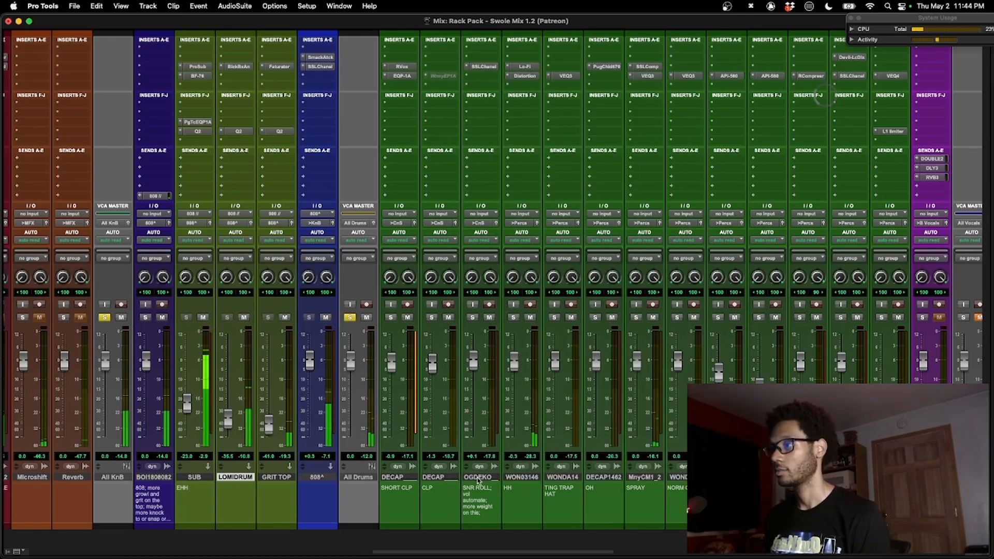
pyautogui.click(510, 478)
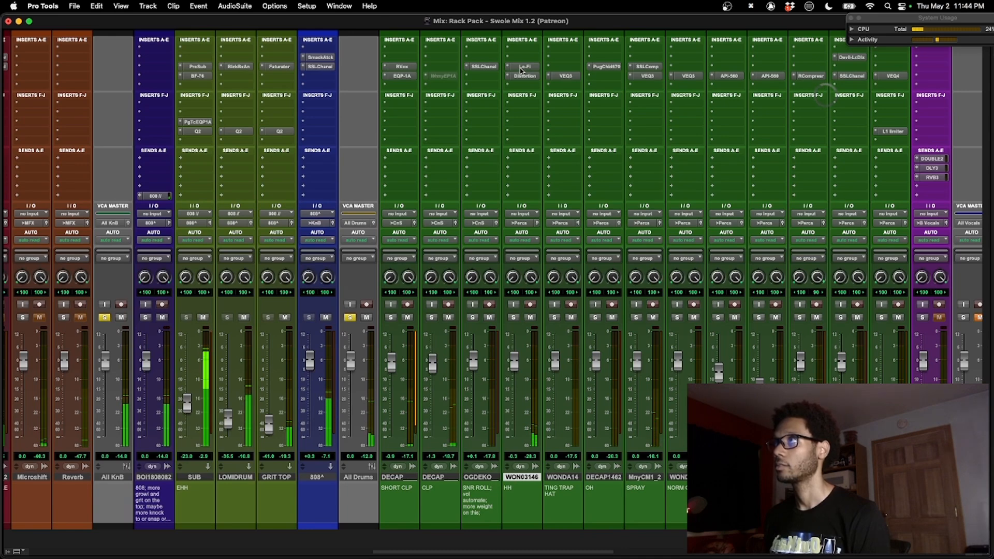
pyautogui.click(521, 71)
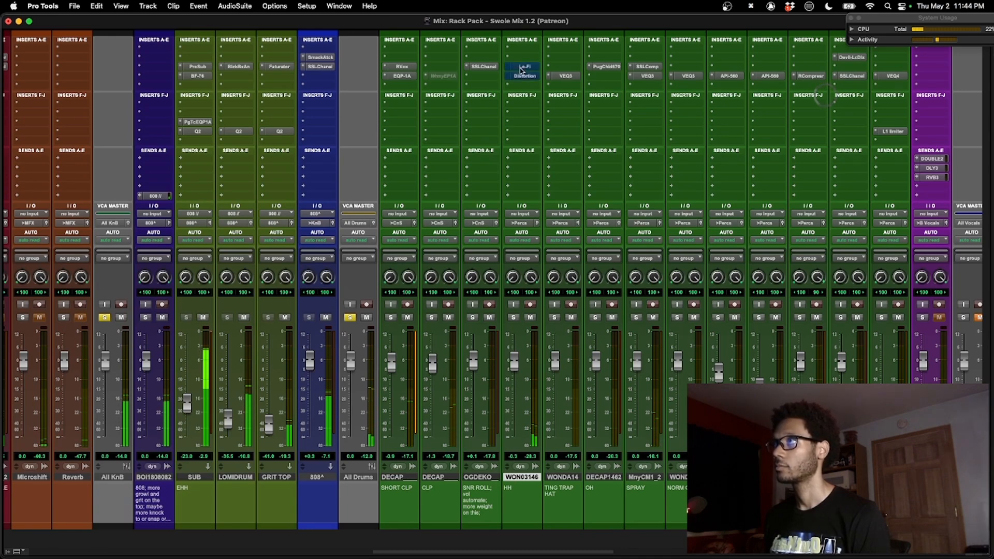
pyautogui.keyDown('super'); pyautogui.click(520, 68); pyautogui.keyUp('super')
pyautogui.click(522, 67)
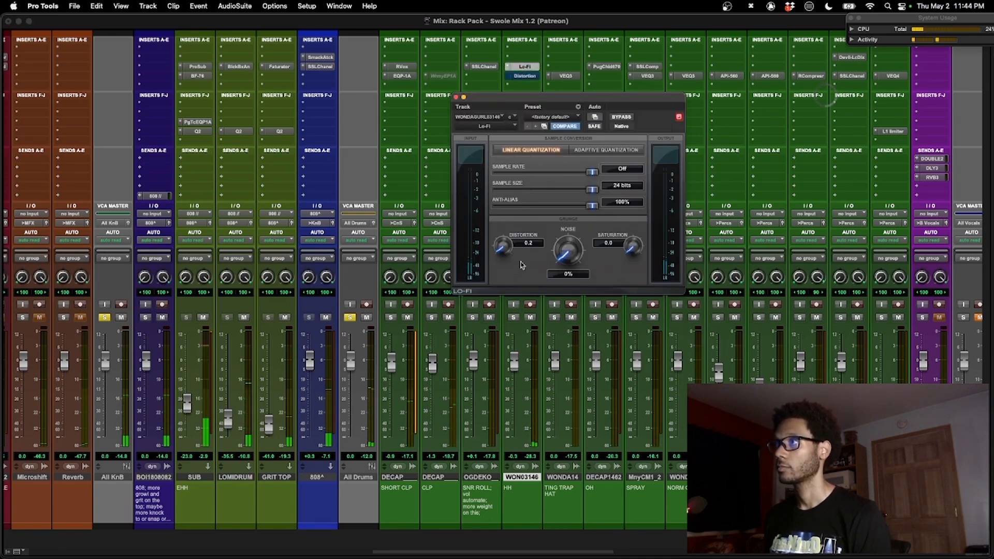
pyautogui.keyDown('super'); pyautogui.click(534, 69); pyautogui.keyUp('super')
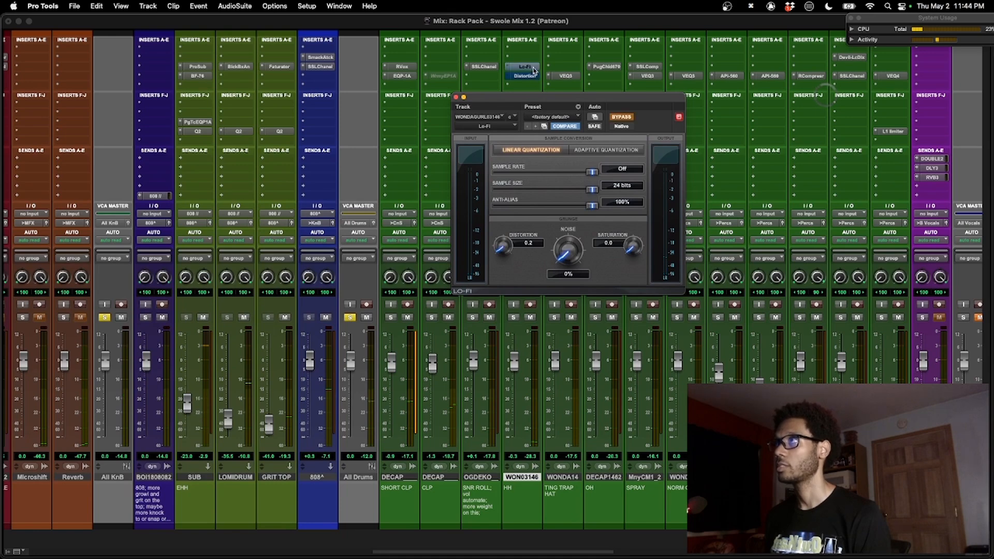
pyautogui.click(533, 69)
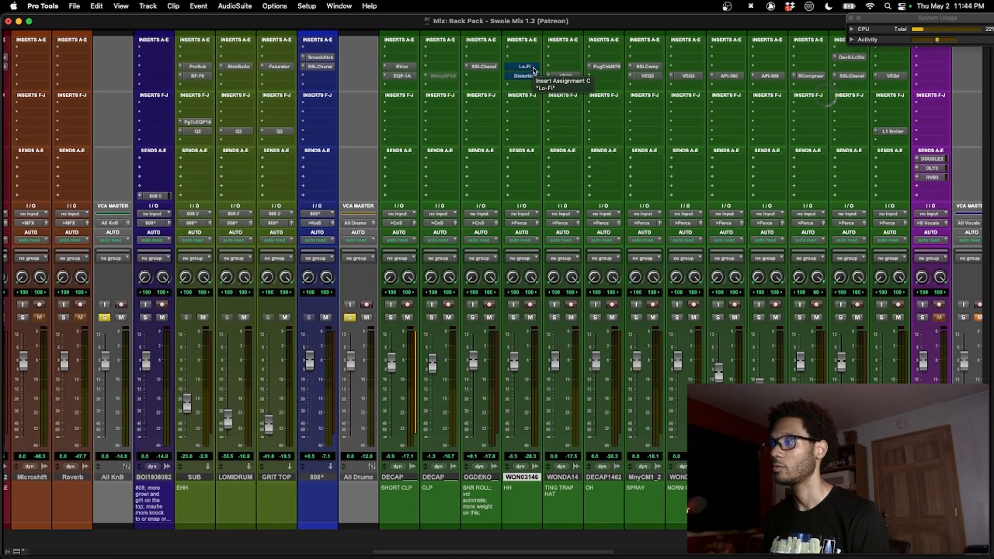
pyautogui.keyDown('super'); pyautogui.click(533, 68); pyautogui.keyUp('super')
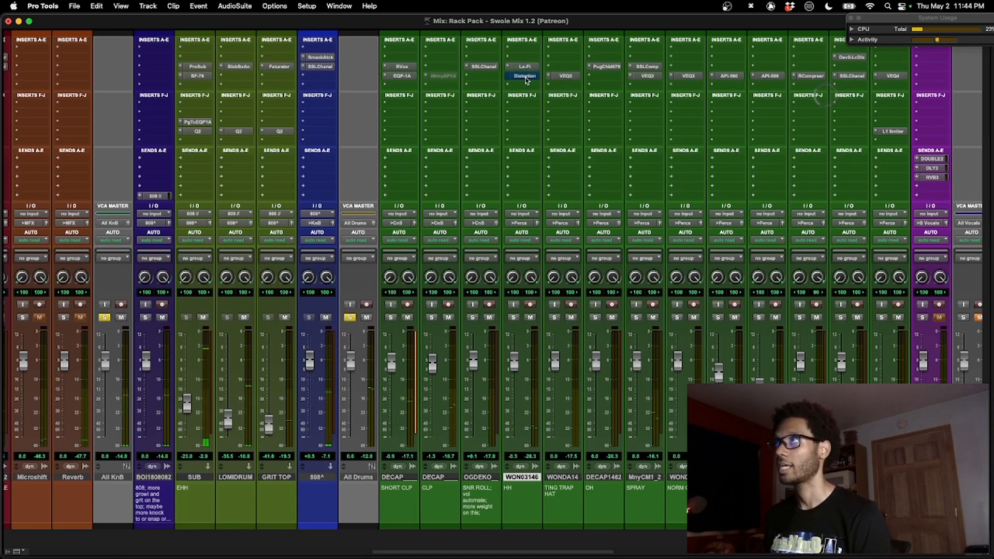
# Examine the AIR Distortion settings on the HH track and compare it bypassed and active during playback, leaving it active.
pyautogui.click(526, 78)
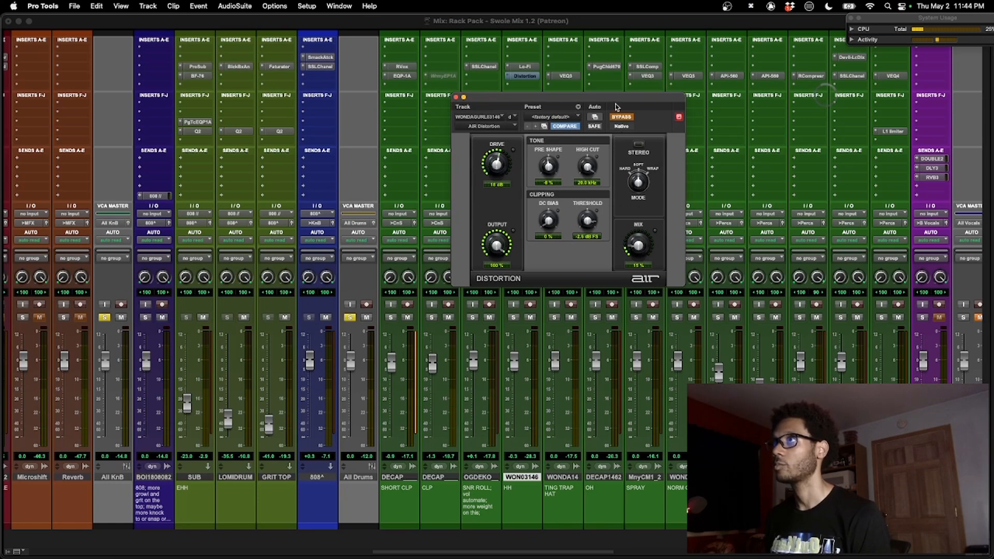
pyautogui.moveTo(617, 106); pyautogui.dragTo(572, 129)
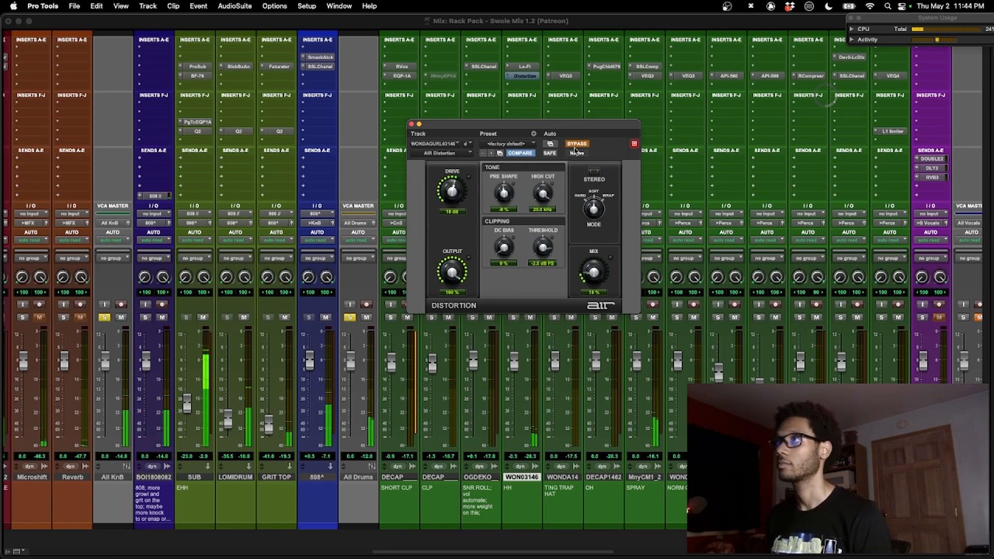
pyautogui.click(577, 145)
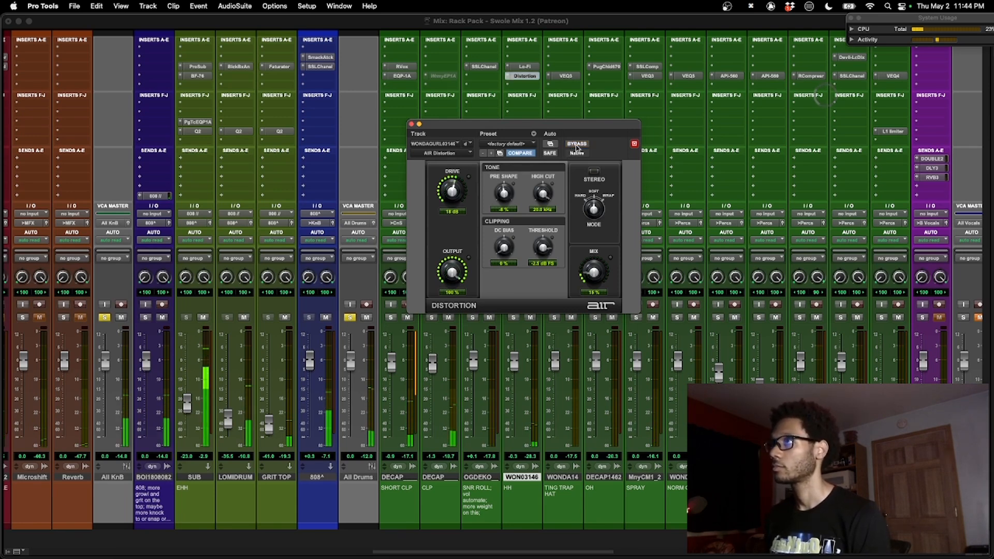
pyautogui.click(576, 145)
pyautogui.click(577, 145)
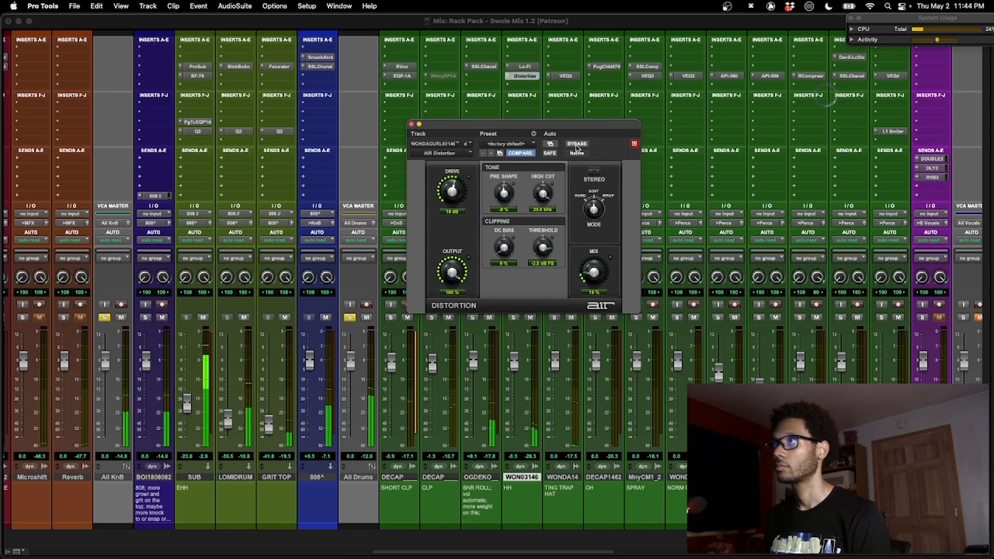
# Bypass Lo-Fi and AIR Distortion together on the HH track for comparison, then reactivate both and close the Distortion window.
pyautogui.keyDown('super'); pyautogui.click(532, 69); pyautogui.keyUp('super')
pyautogui.keyDown('super'); pyautogui.click(529, 76); pyautogui.keyUp('super')
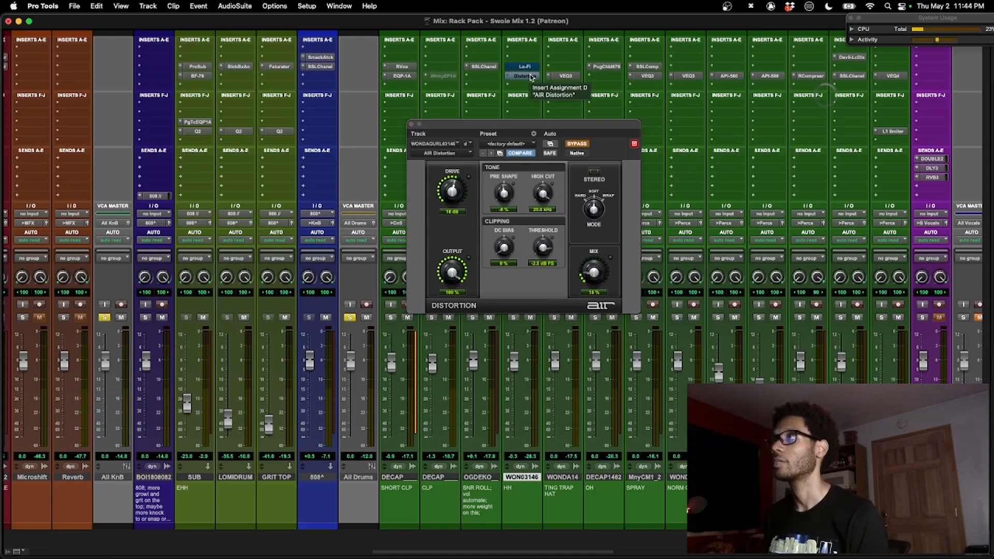
pyautogui.press('space')
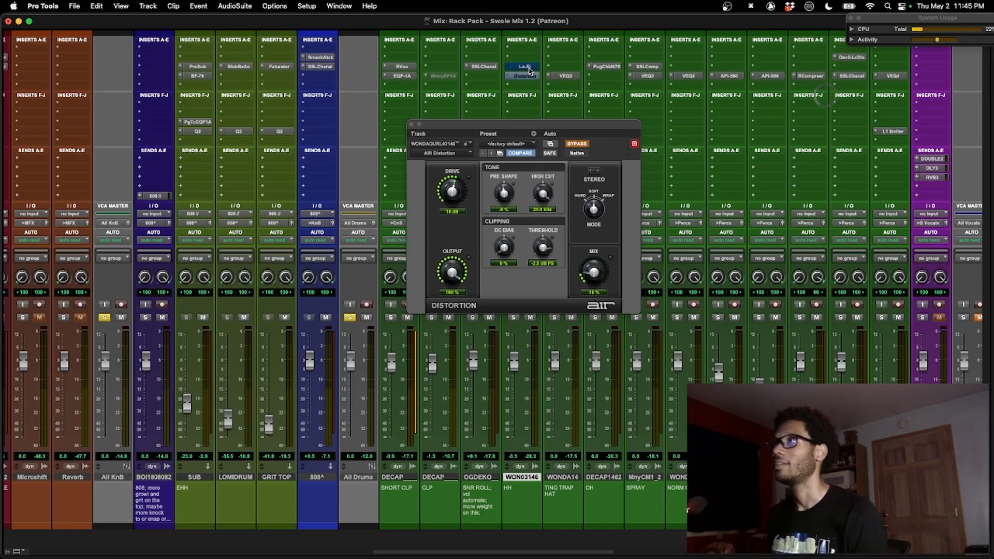
pyautogui.hotkey('shift', 'a')
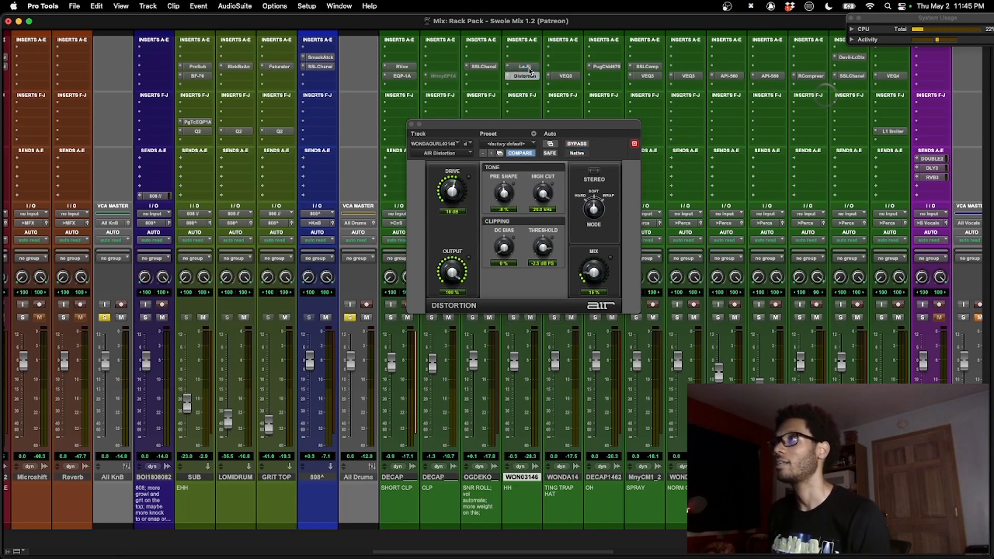
pyautogui.click(412, 126)
# Examine the VEQ3 filter and band settings on the TING TRAP HAT track and start playback.
pyautogui.hscroll(3, 466, 194)
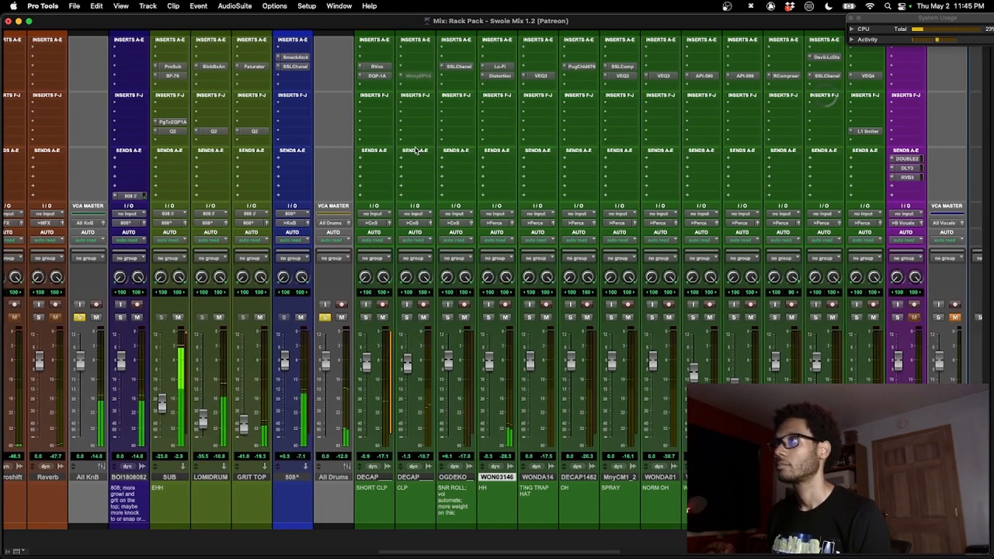
pyautogui.hscroll(1, 466, 195)
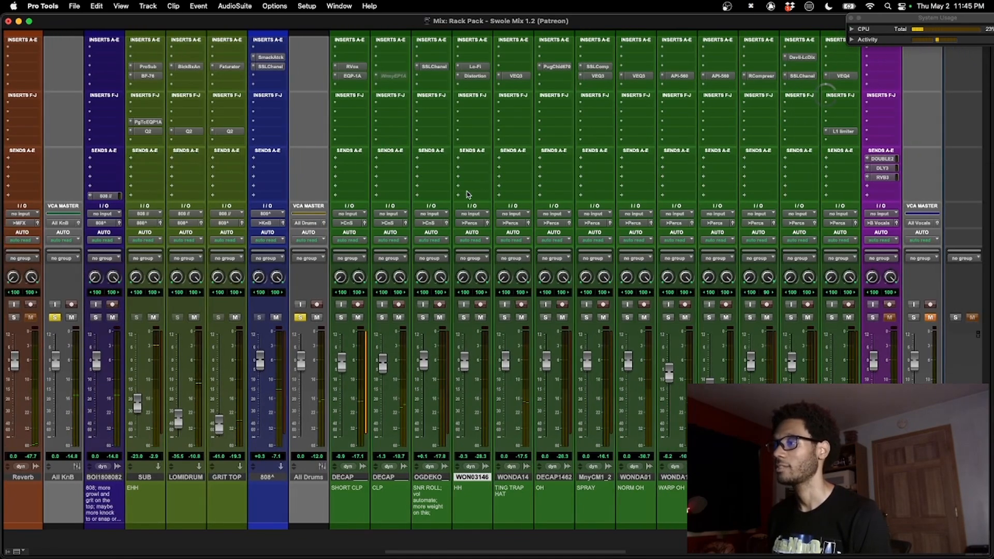
pyautogui.click(526, 75)
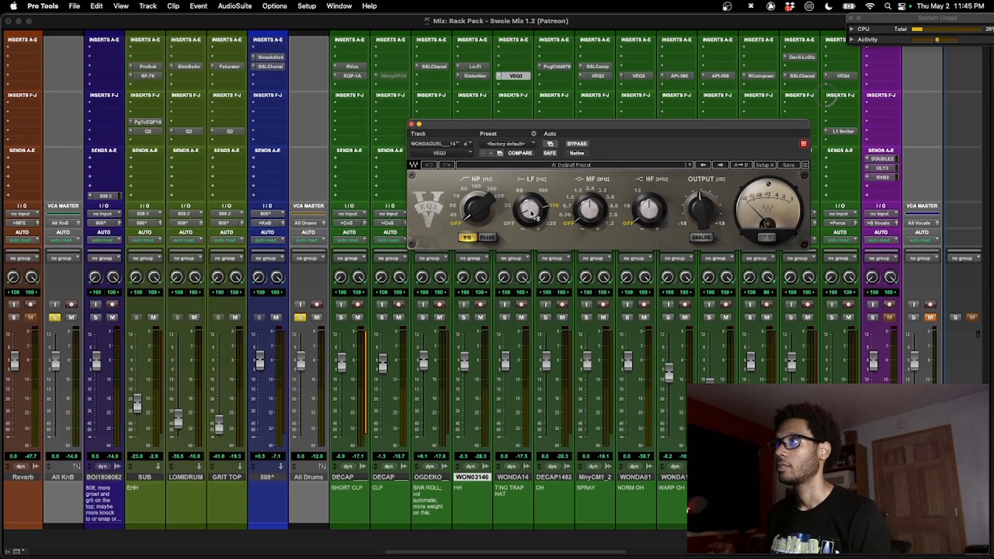
pyautogui.moveTo(536, 216)
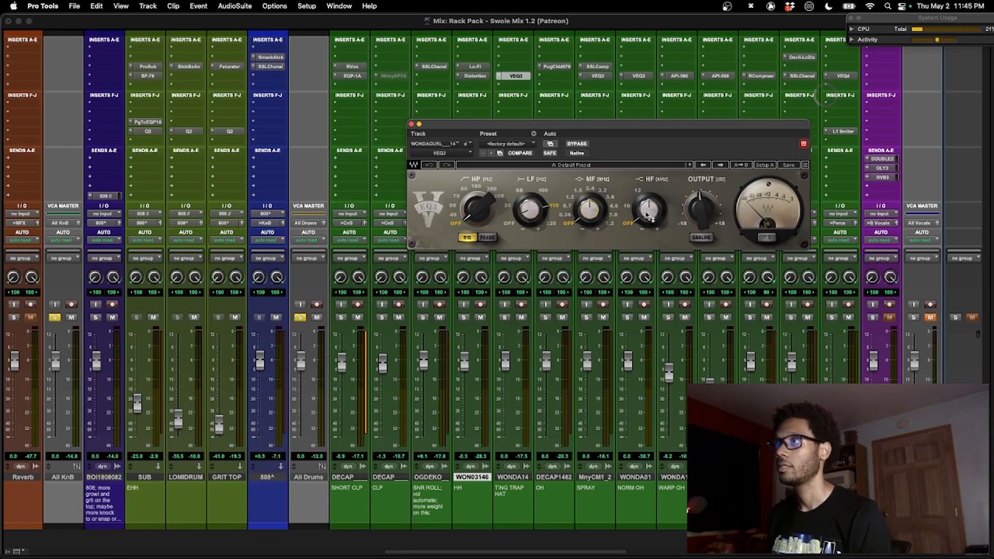
pyautogui.moveTo(651, 217)
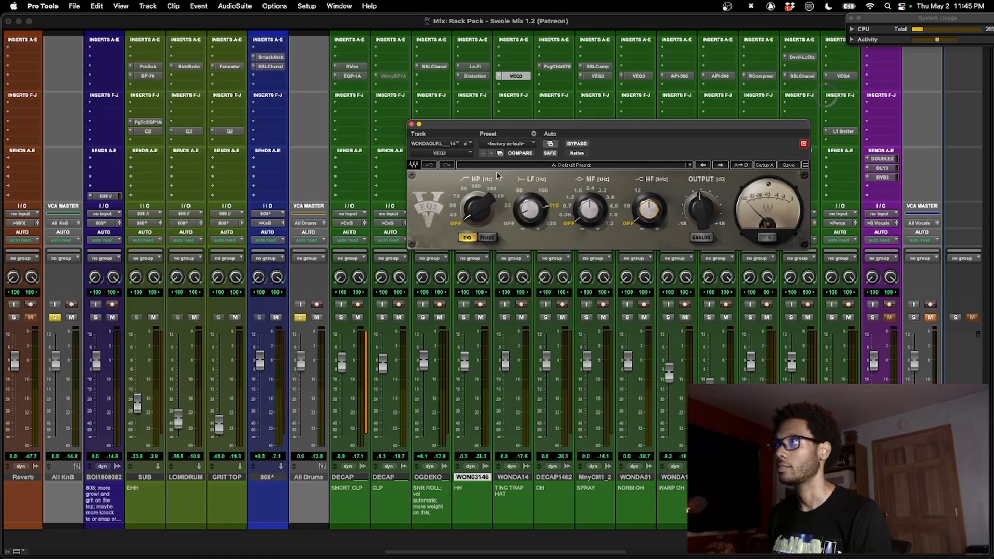
pyautogui.press('space')
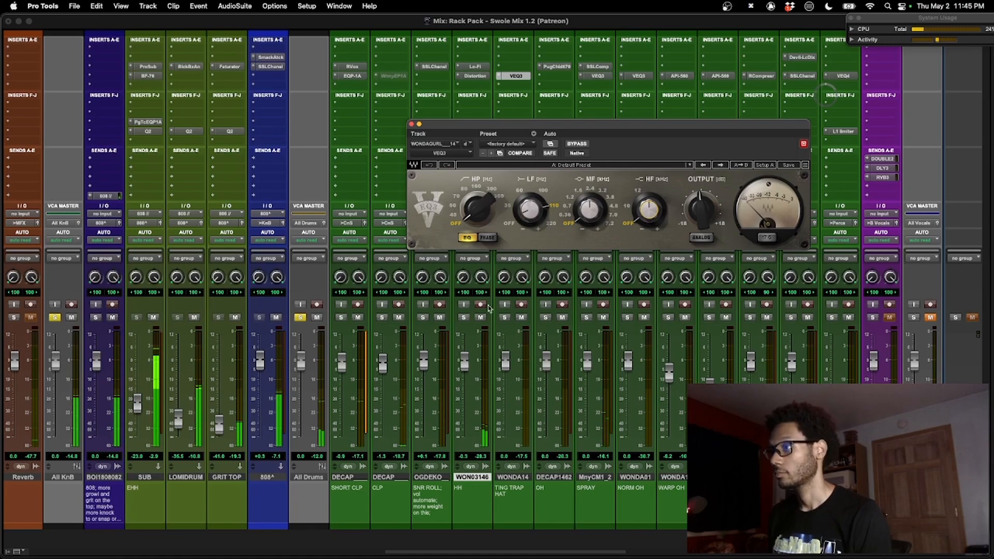
# Show the drum tracks in the Edit window, select bars 8 to 10 across them and enlarge their track heights.
pyautogui.press('super+equal')
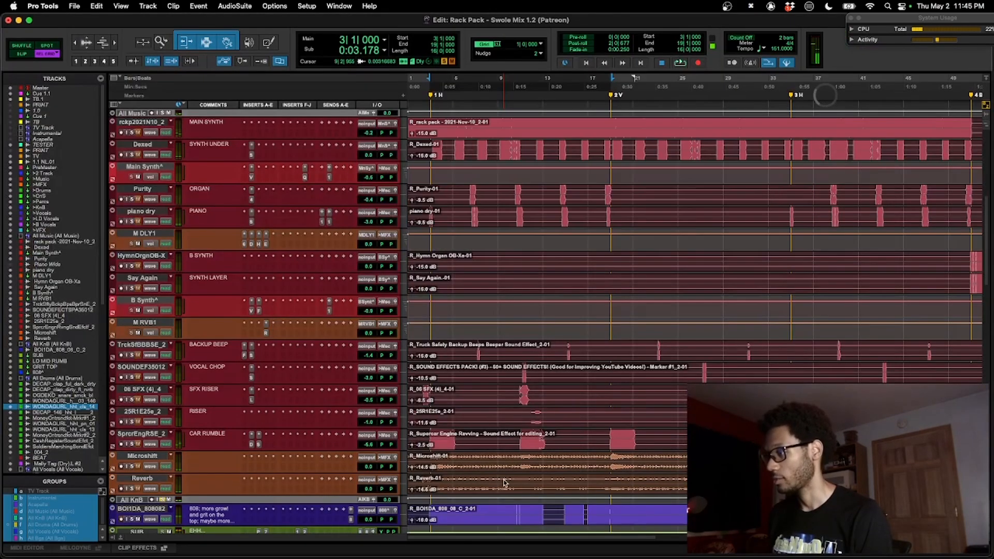
pyautogui.scroll(-10, 504, 478)
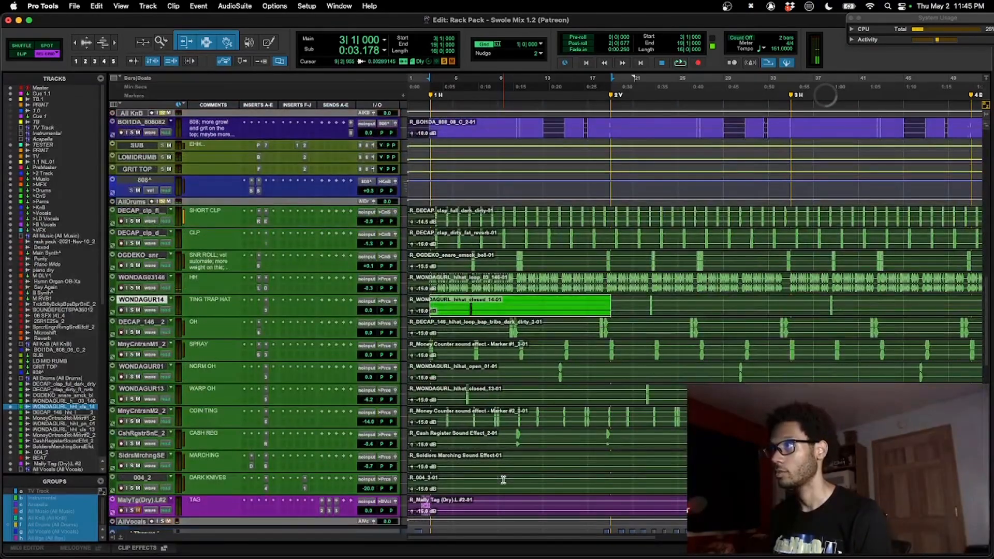
pyautogui.moveTo(512, 259); pyautogui.dragTo(531, 262)
pyautogui.moveTo(489, 213); pyautogui.dragTo(505, 303)
pyautogui.hotkey('ctrl', 'Up')
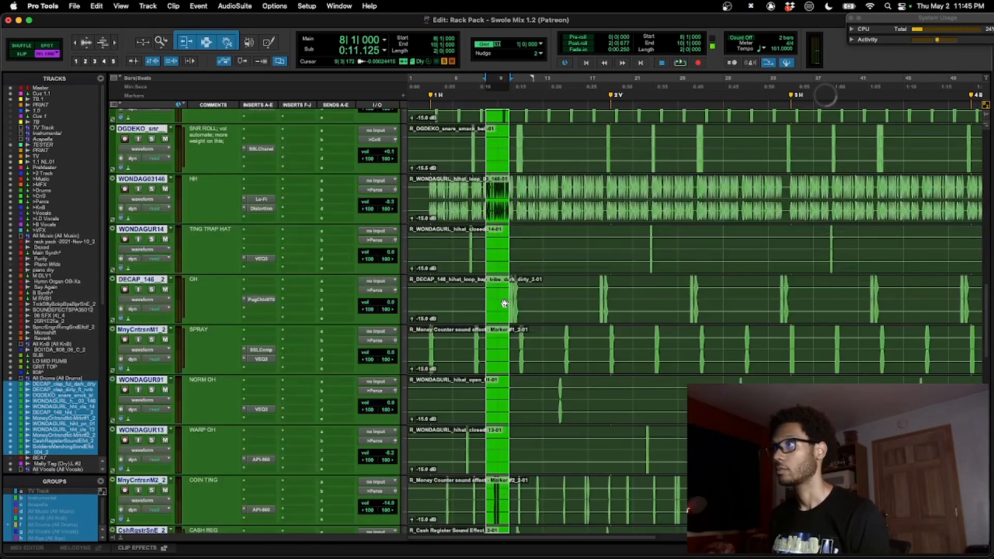
pyautogui.scroll(4, 504, 304)
pyautogui.scroll(1, 504, 303)
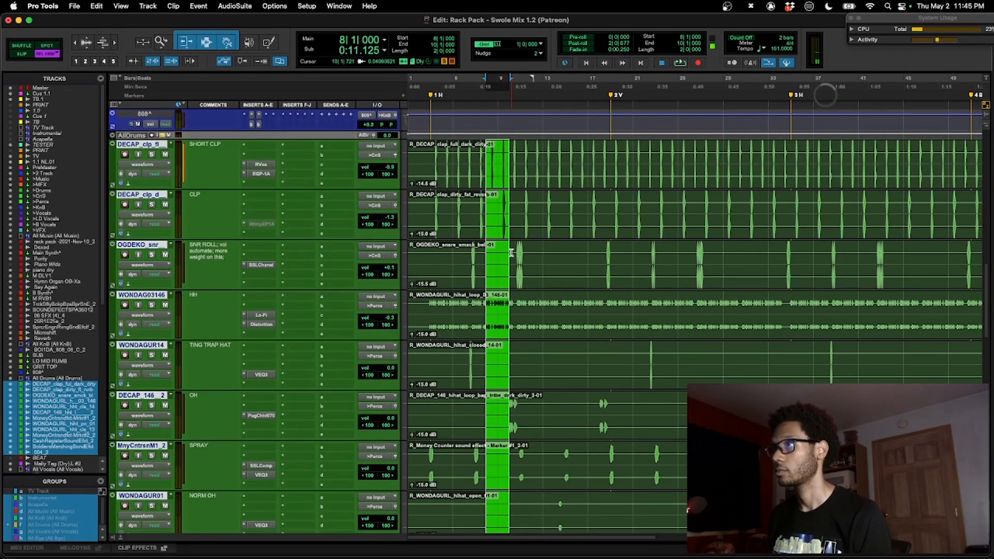
# Play the snare roll starting at bar 10 on the SNR ROLL track and open its SSLChannel plug-in beside the roll.
pyautogui.moveTo(510, 262); pyautogui.dragTo(532, 262)
pyautogui.press('space')
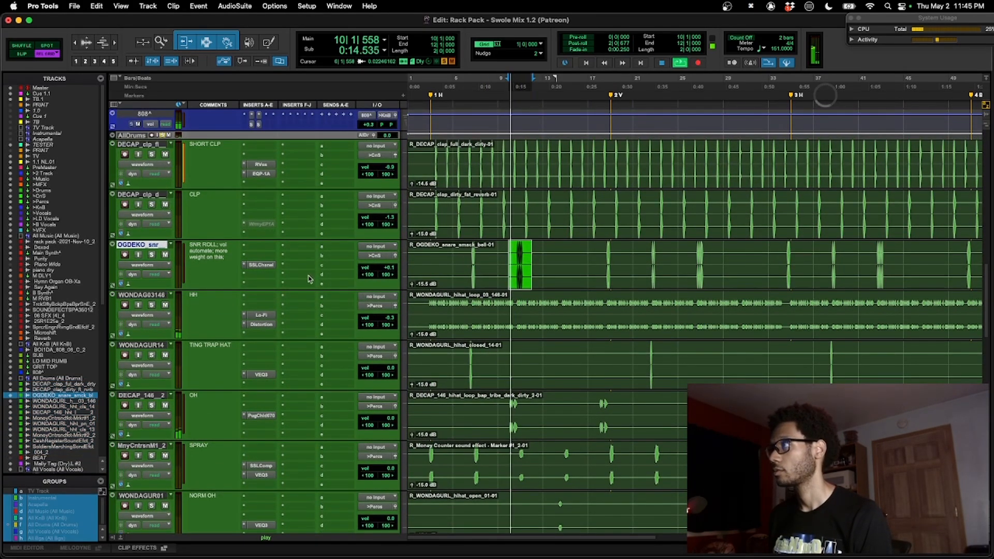
pyautogui.click(261, 265)
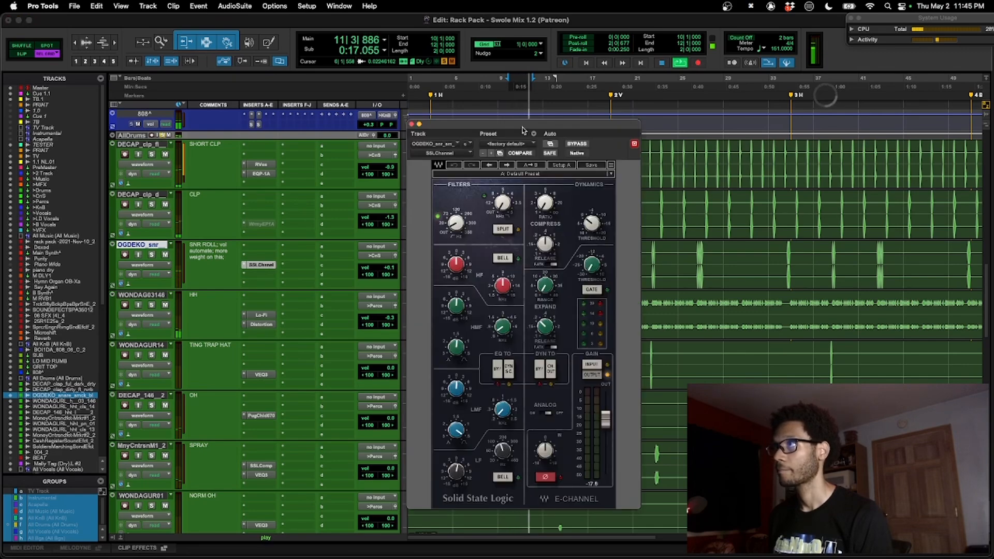
pyautogui.moveTo(523, 129); pyautogui.dragTo(724, 108)
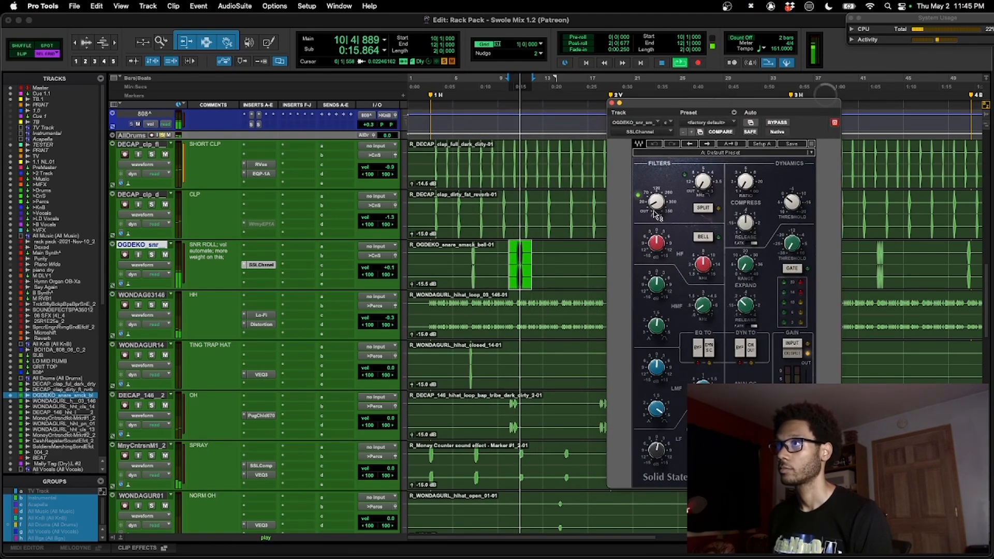
# Examine the SSLChannel HMF setting on the SNR ROLL track and compare the roll with the plug-in bypassed and active during playback.
pyautogui.press('space')
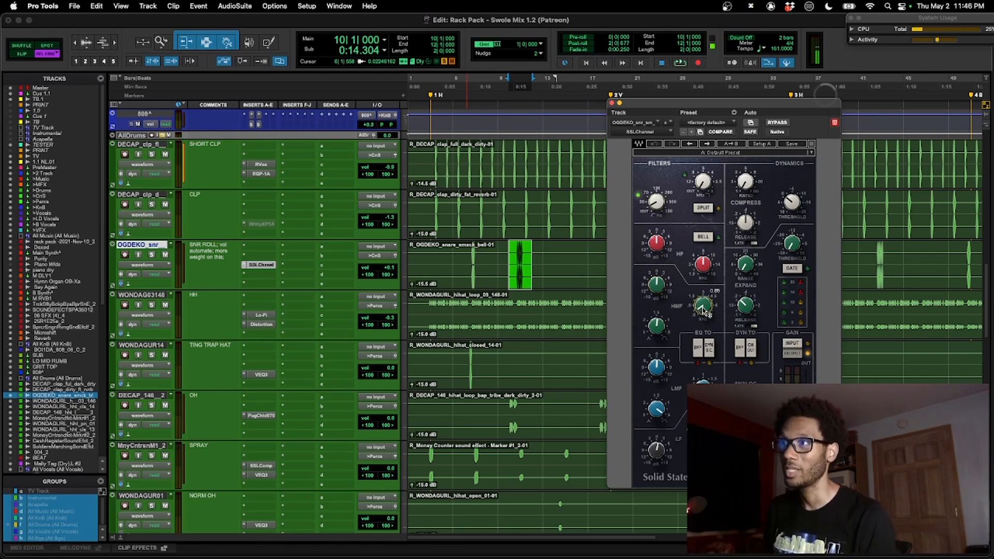
pyautogui.moveTo(704, 309); pyautogui.dragTo(703, 310)
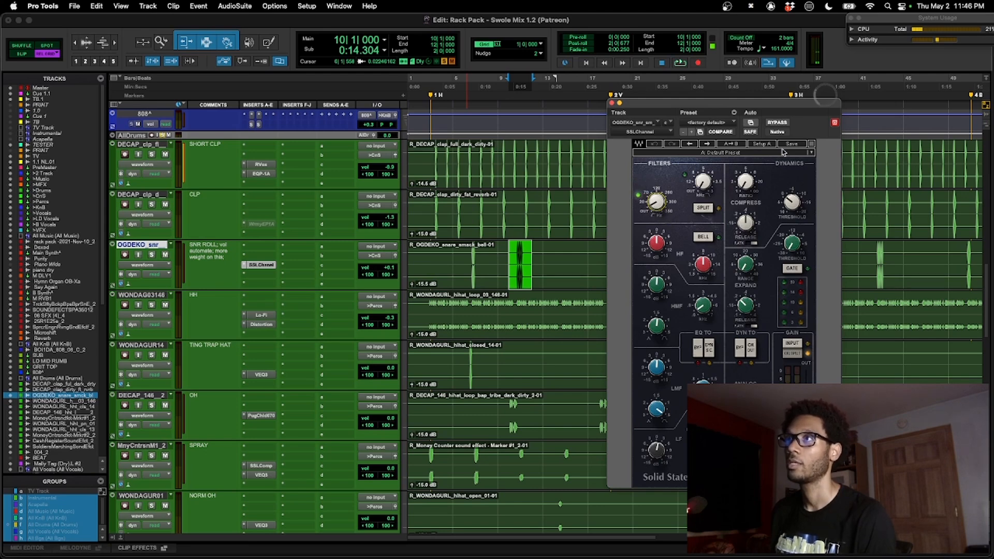
pyautogui.press('space')
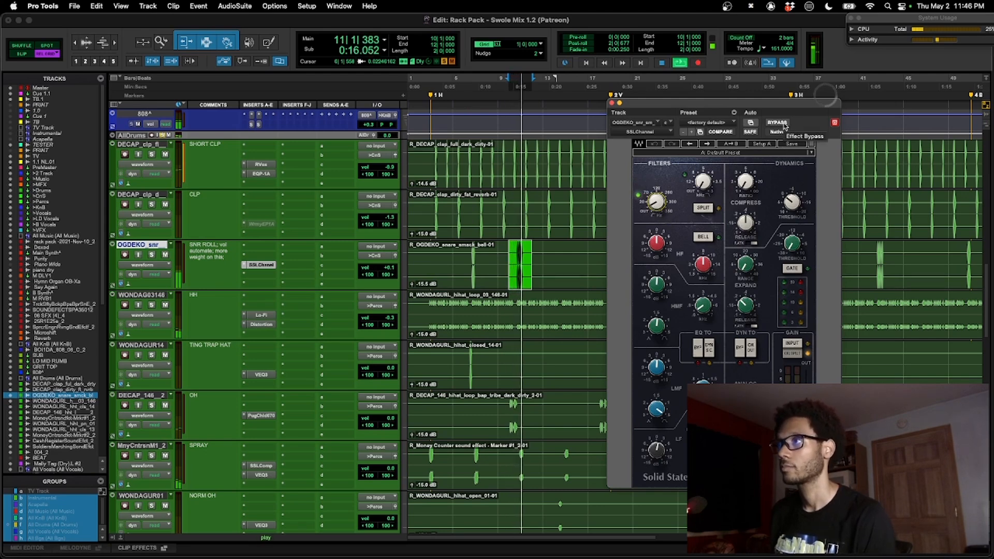
pyautogui.click(785, 126)
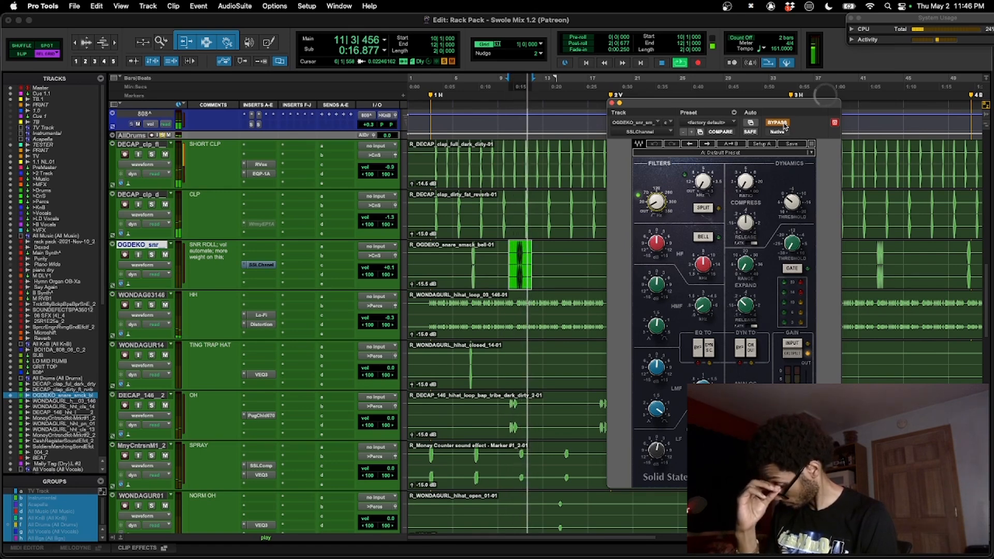
pyautogui.click(784, 125)
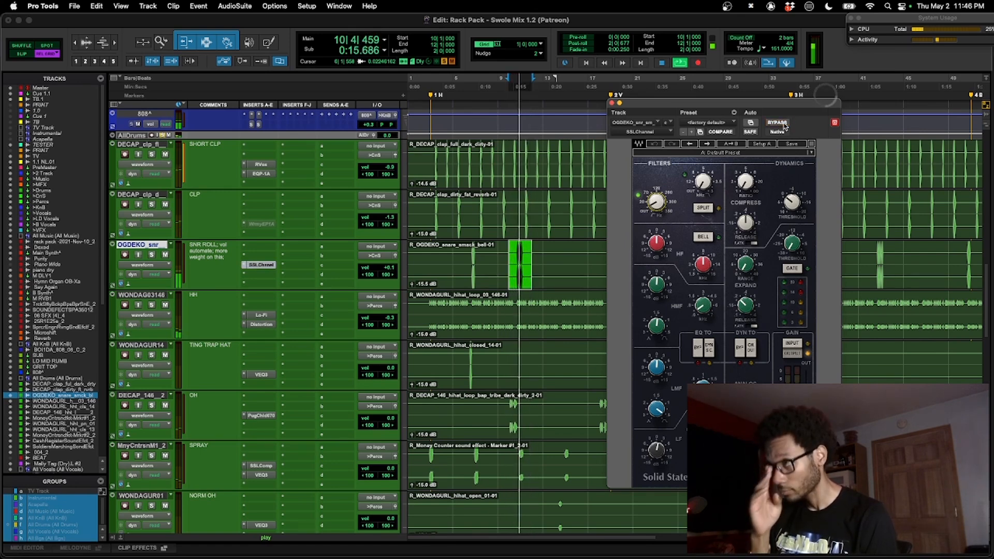
pyautogui.press('space')
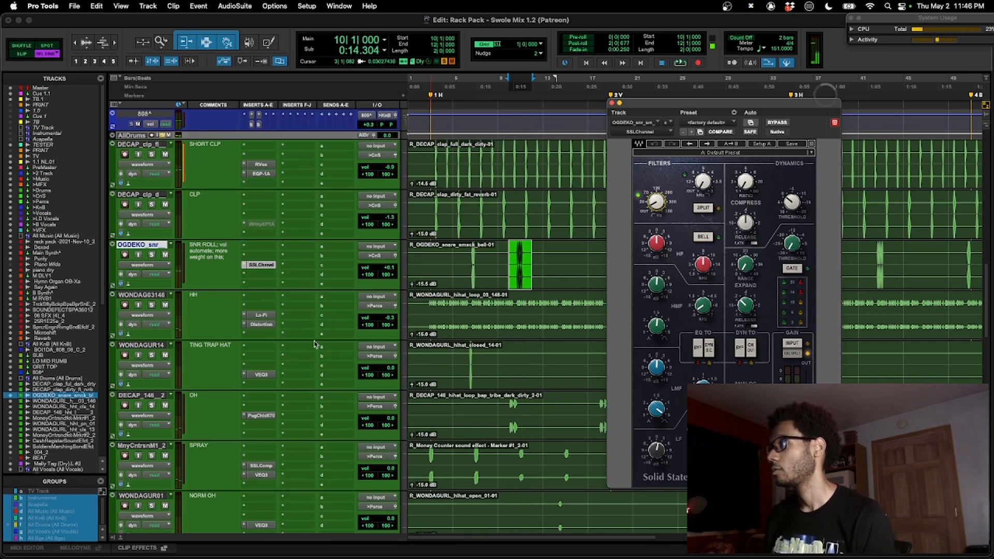
# Play the TING TRAP HAT hit at bar 6, compare its VEQ3 bypassed and active, and close the plug-in window.
pyautogui.scroll(-1, 322, 362)
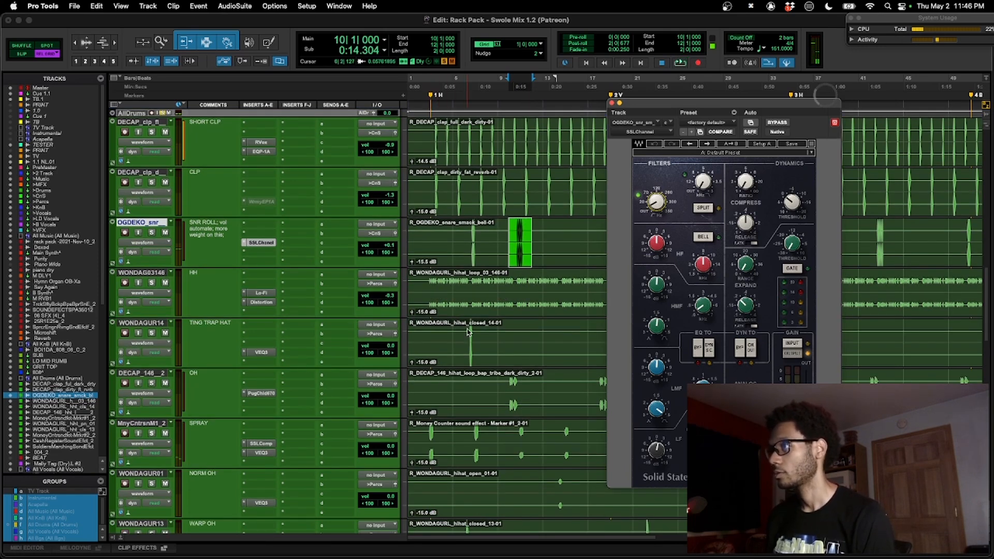
pyautogui.moveTo(469, 331); pyautogui.dragTo(481, 330)
pyautogui.press('space')
pyautogui.click(261, 353)
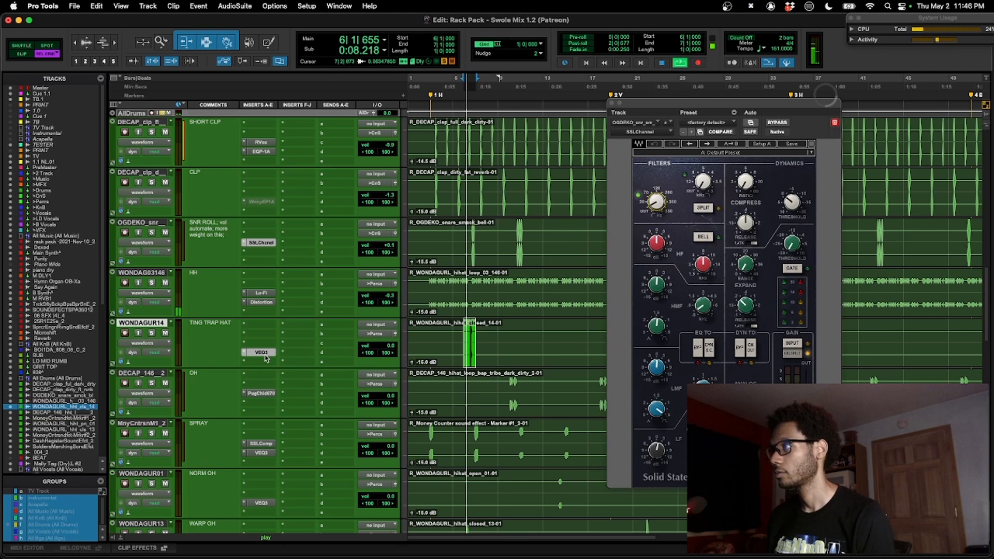
pyautogui.click(778, 123)
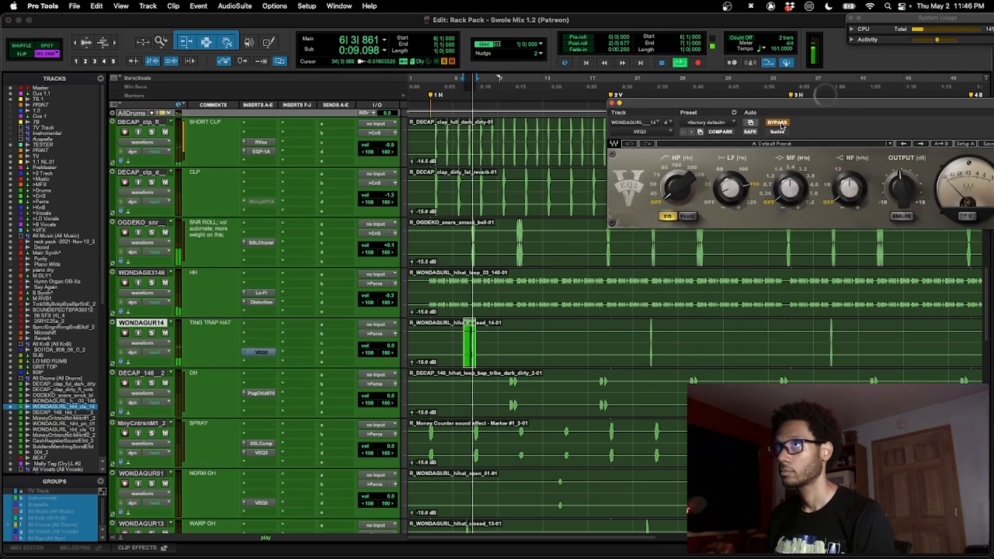
pyautogui.click(778, 123)
pyautogui.moveTo(750, 107); pyautogui.dragTo(693, 115)
pyautogui.press('space')
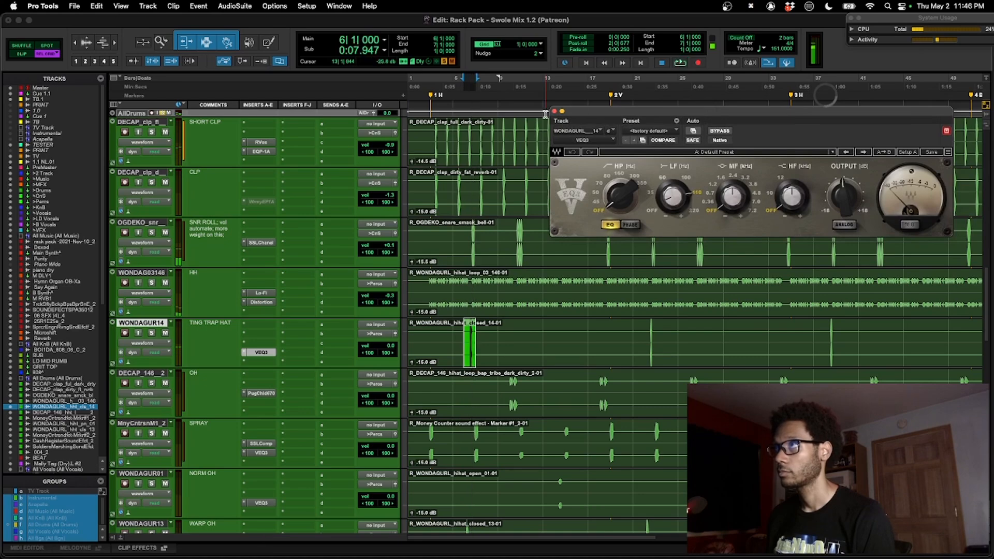
pyautogui.click(554, 112)
# Play the OH track from bar 9 with its PuigChild 670 plug-in open, auditioning it both in the mix and soloed.
pyautogui.scroll(-3, 533, 288)
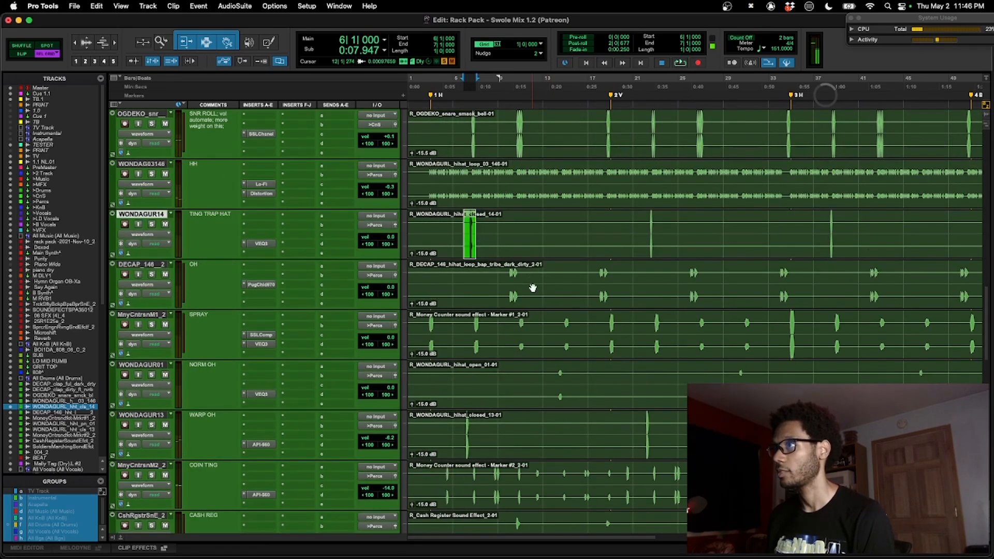
pyautogui.moveTo(499, 277); pyautogui.dragTo(521, 278)
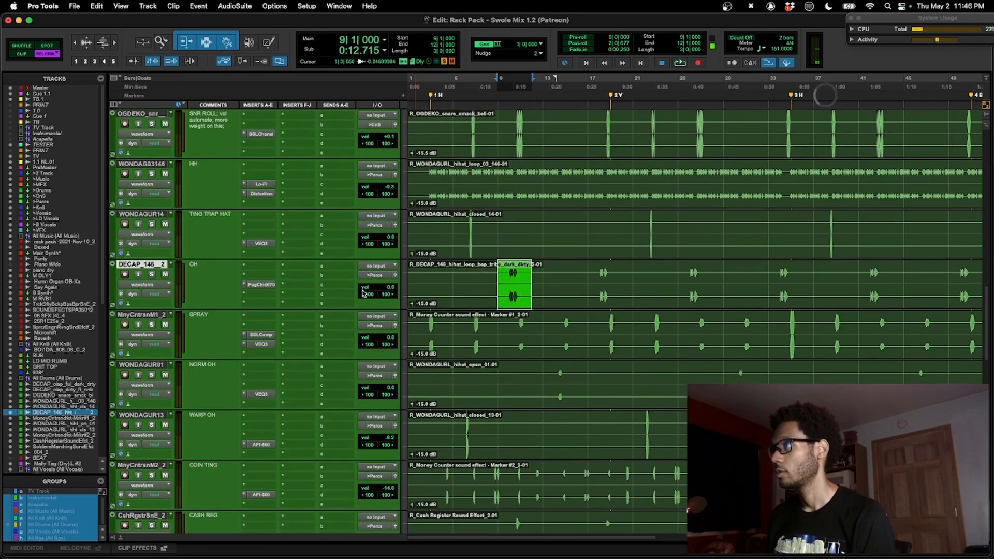
pyautogui.press('space')
pyautogui.click(278, 284)
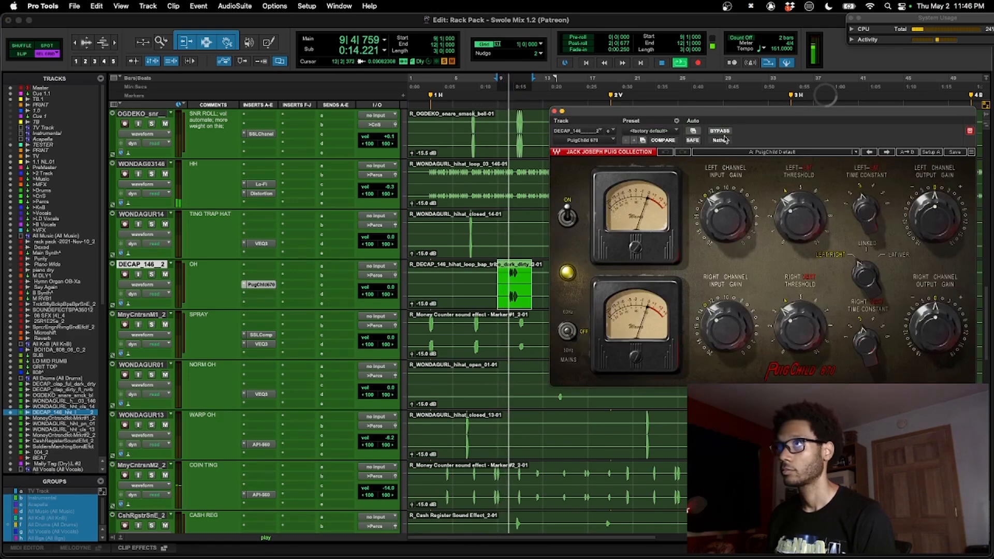
pyautogui.moveTo(731, 118); pyautogui.dragTo(752, 138)
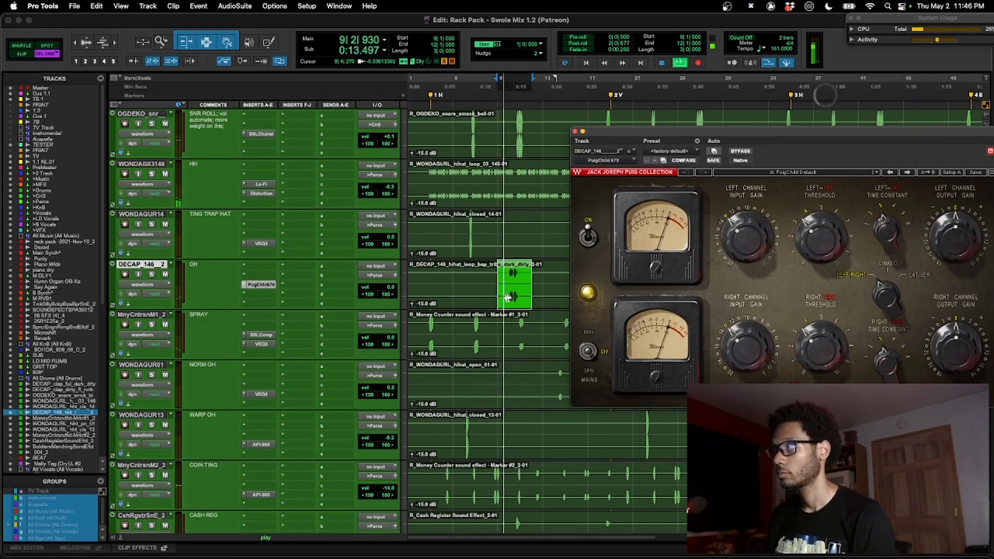
pyautogui.hotkey('shift', 's')
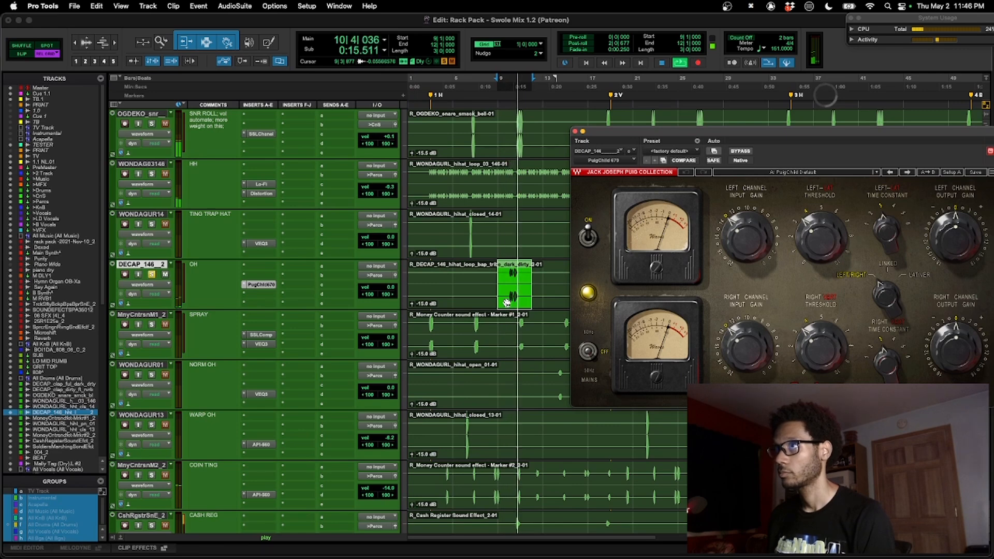
pyautogui.press('space')
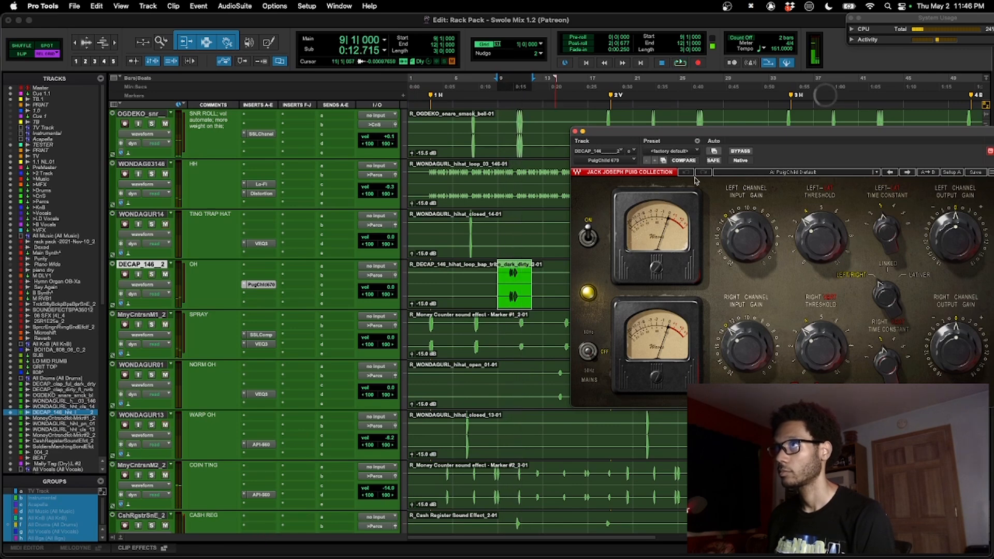
# Solo the OH track, compare its PuigChild 670 bypassed and active during playback, and close the plug-in window.
pyautogui.click(740, 151)
pyautogui.press('space')
pyautogui.hotkey('shift', 's')
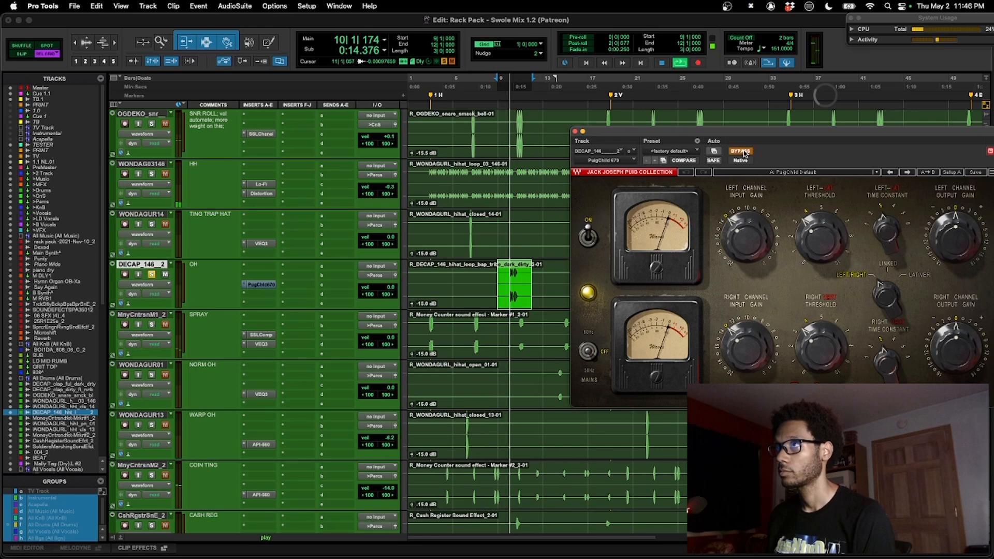
pyautogui.click(743, 153)
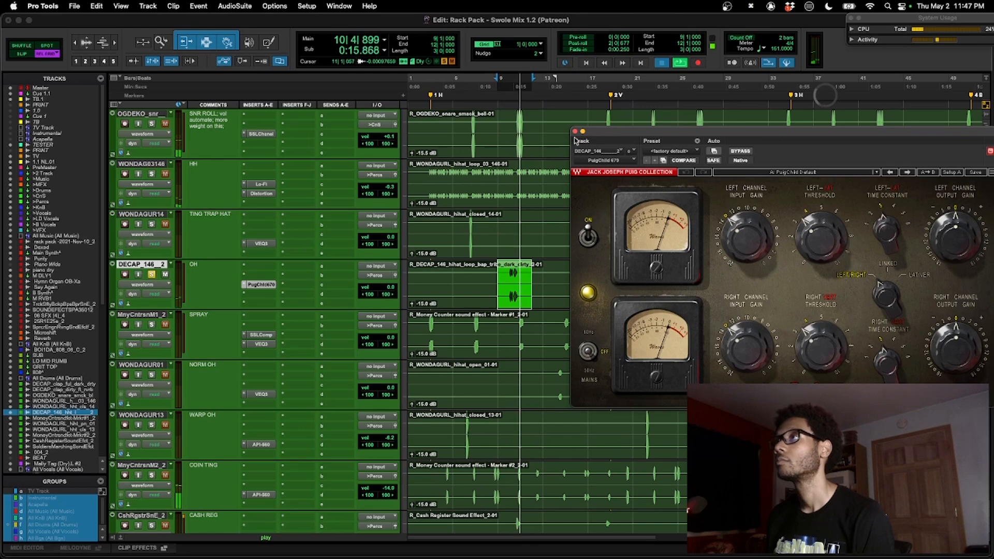
pyautogui.press('space')
pyautogui.click(574, 131)
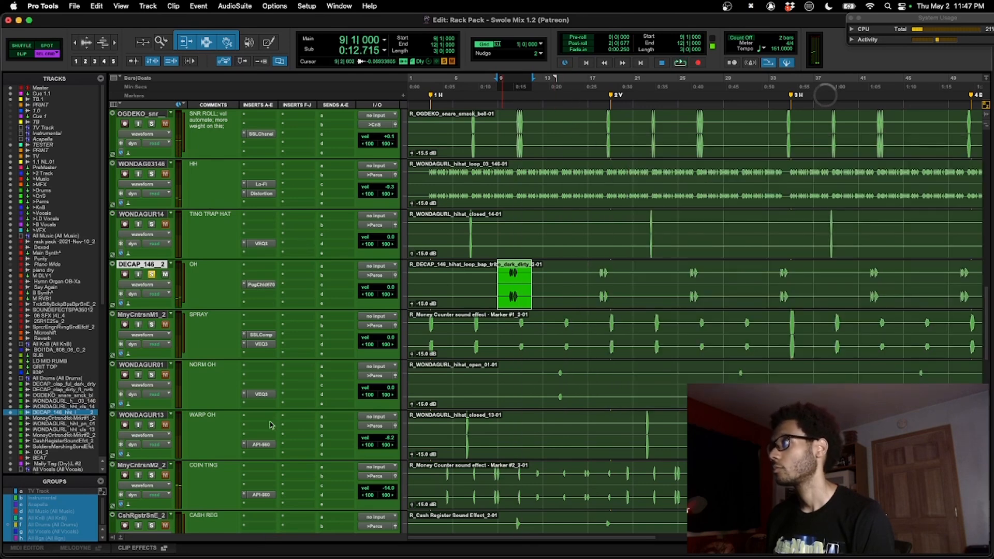
# Switch the solo from OH to SPRAY and play it from bar 6 with its SSLComp and VEQ3 plug-ins open.
pyautogui.click(153, 276)
pyautogui.click(151, 326)
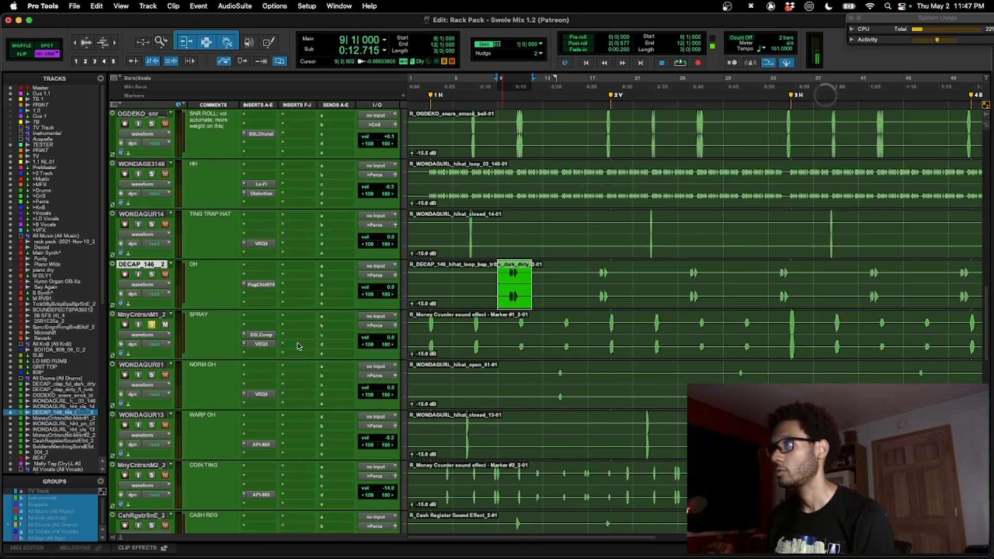
pyautogui.click(468, 322)
pyautogui.press('space')
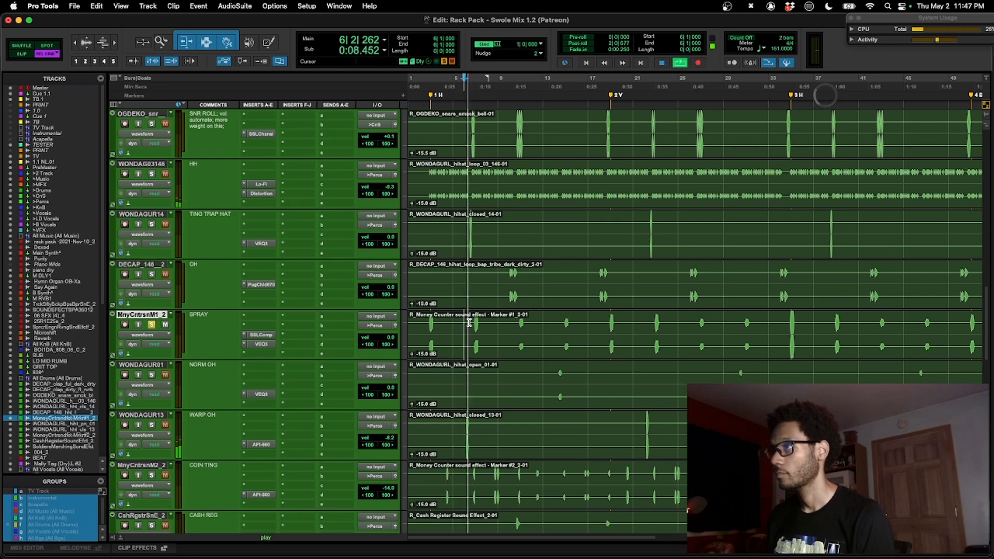
pyautogui.click(261, 335)
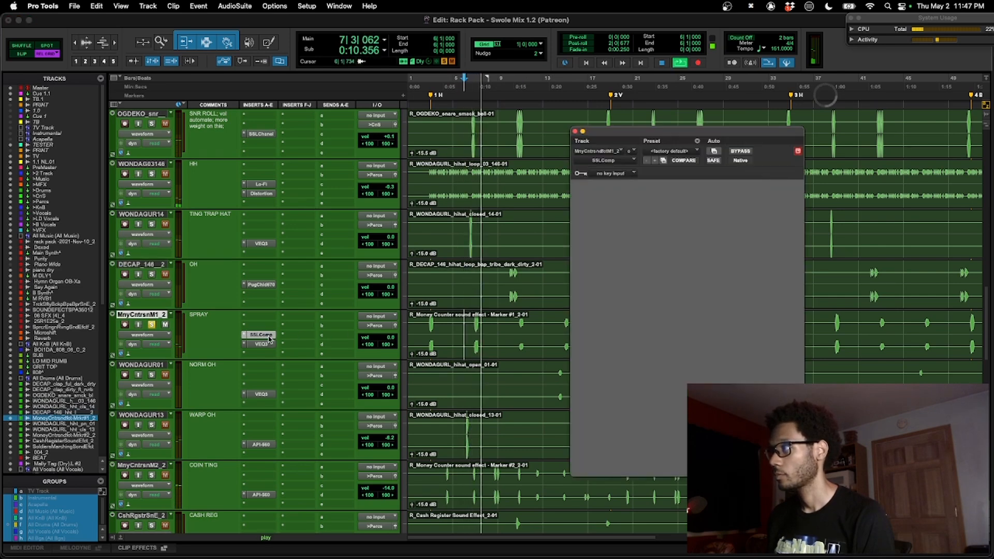
pyautogui.click(262, 345)
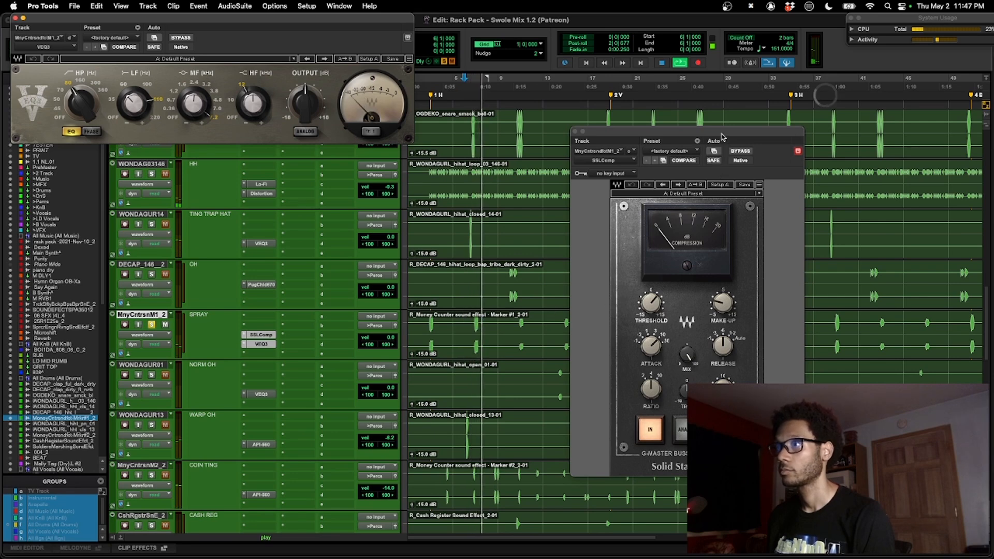
pyautogui.moveTo(724, 142); pyautogui.dragTo(720, 118)
pyautogui.press('space')
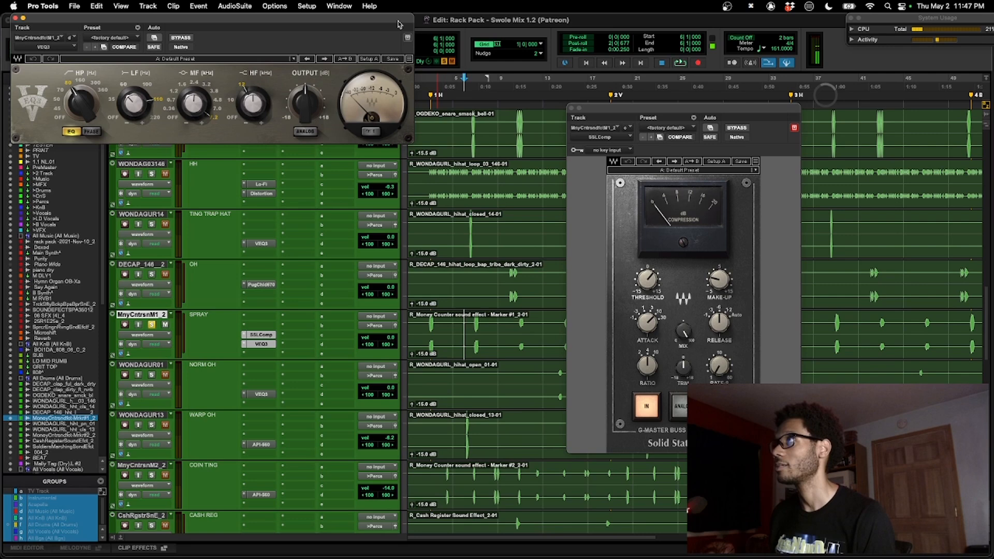
# Examine the SPRAY track's VEQ3 bands beside SSLComp, replay the sound briefly and close both plug-in windows.
pyautogui.moveTo(399, 23); pyautogui.dragTo(578, 133)
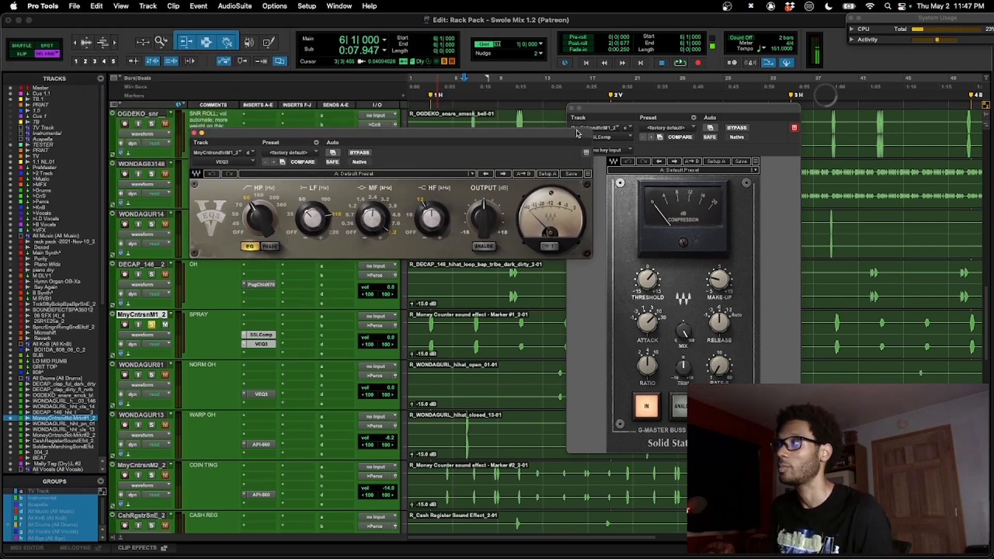
pyautogui.moveTo(435, 140); pyautogui.dragTo(503, 178)
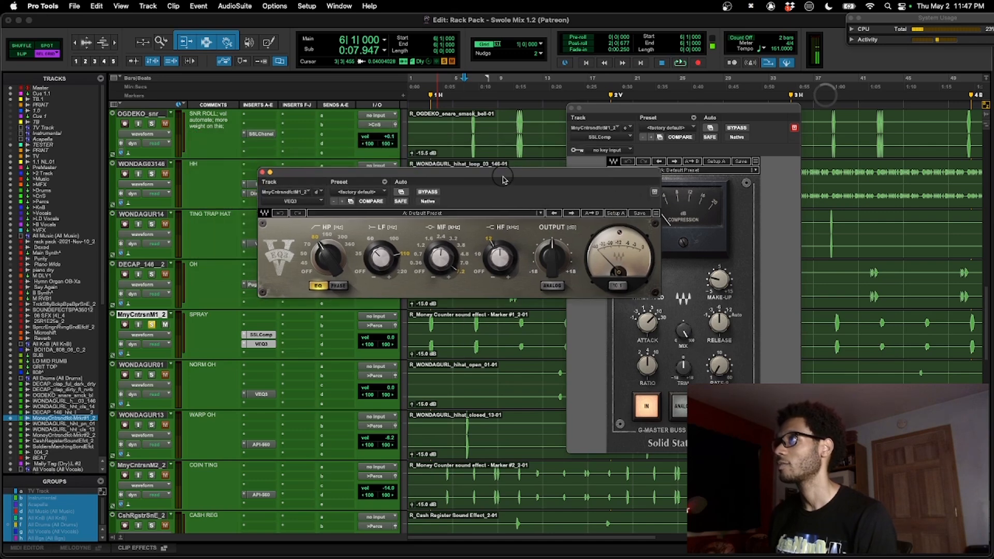
pyautogui.click(377, 262)
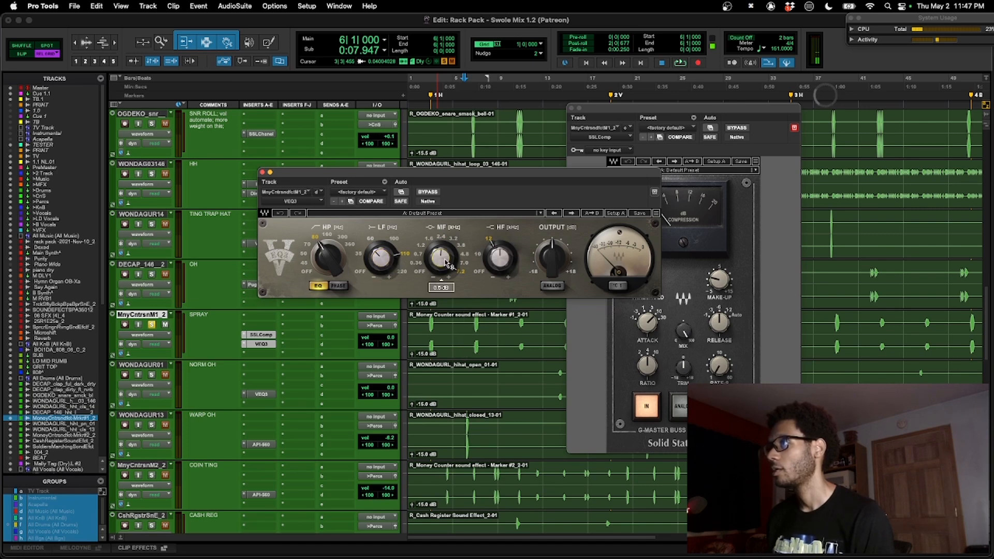
pyautogui.moveTo(505, 263)
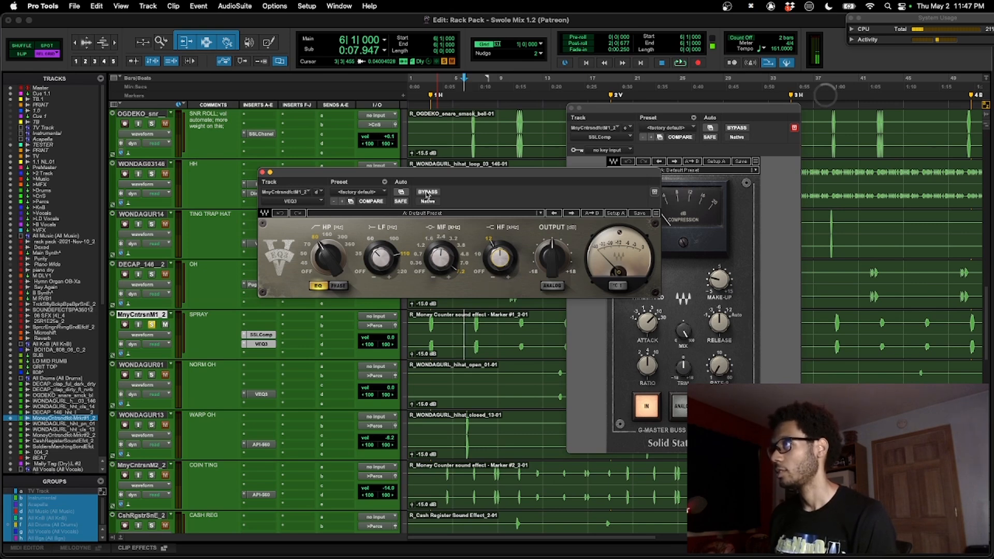
pyautogui.press('space')
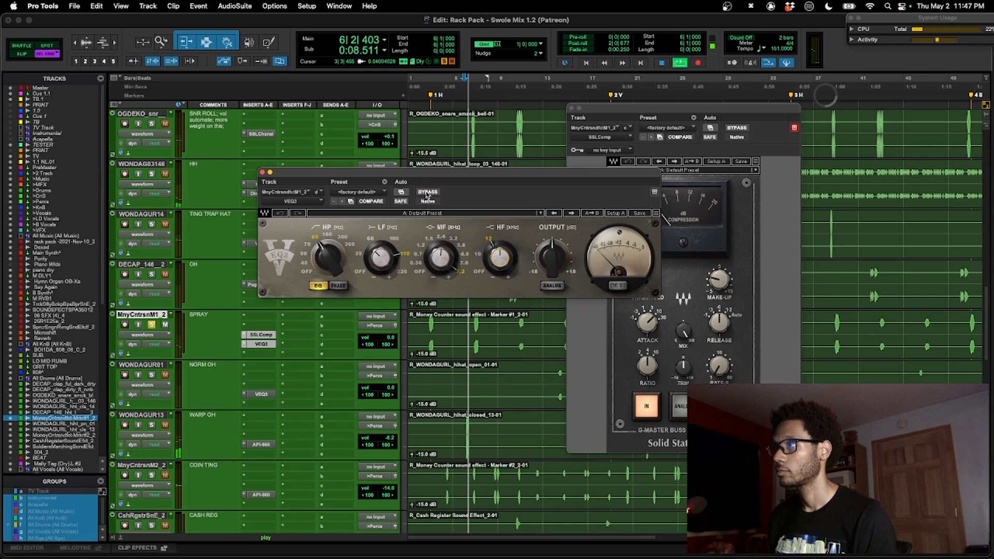
pyautogui.press('space')
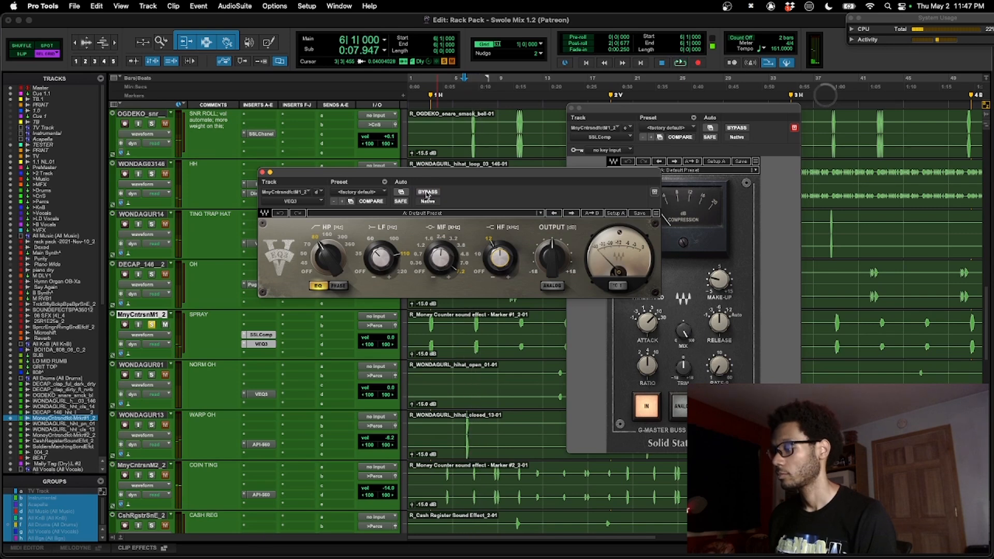
pyautogui.press('alt+super+w')
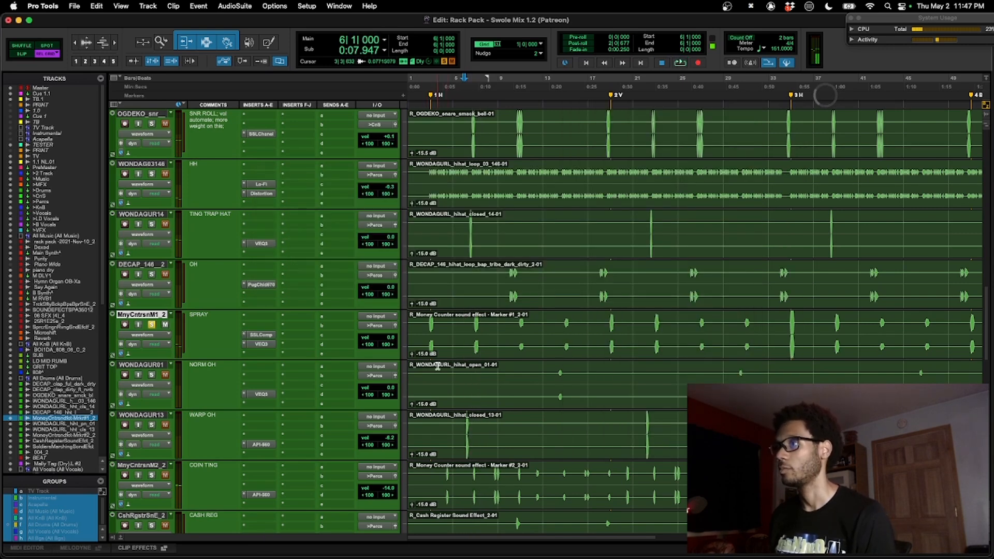
# Solo the NORM OH track, play its open hat at bar 14 and examine its VEQ3 settings.
pyautogui.scroll(-2, 529, 398)
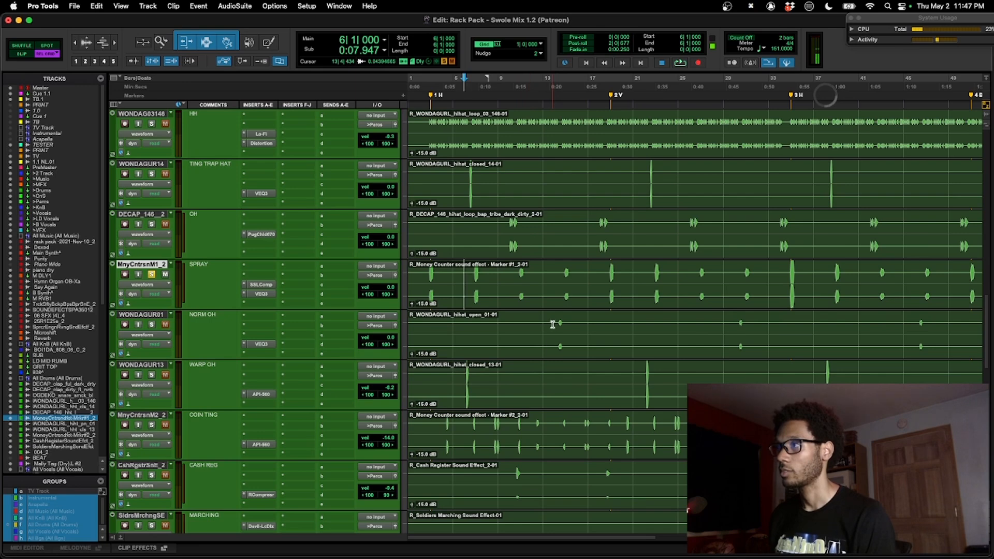
pyautogui.moveTo(552, 323); pyautogui.dragTo(565, 326)
pyautogui.hotkey('shift', 's')
pyautogui.press('space')
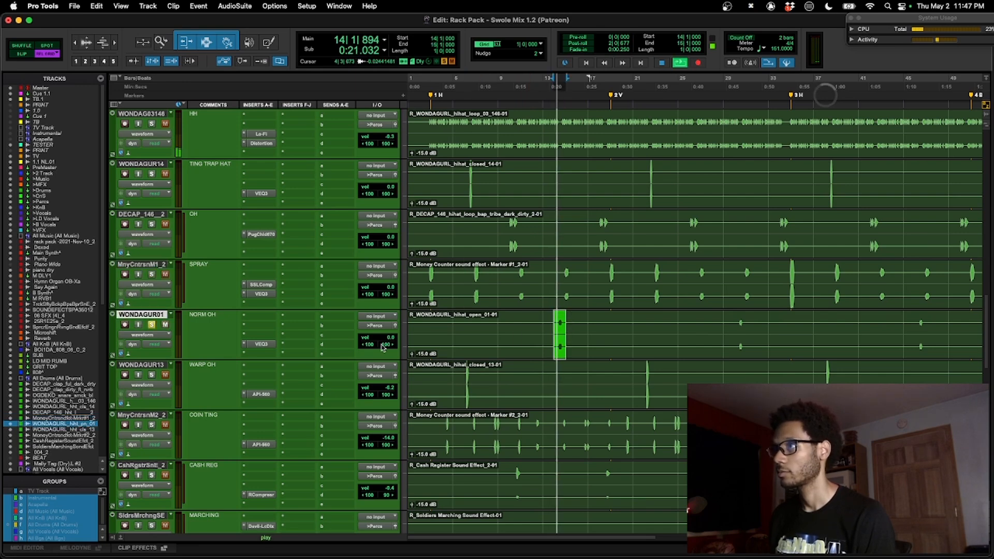
pyautogui.click(263, 344)
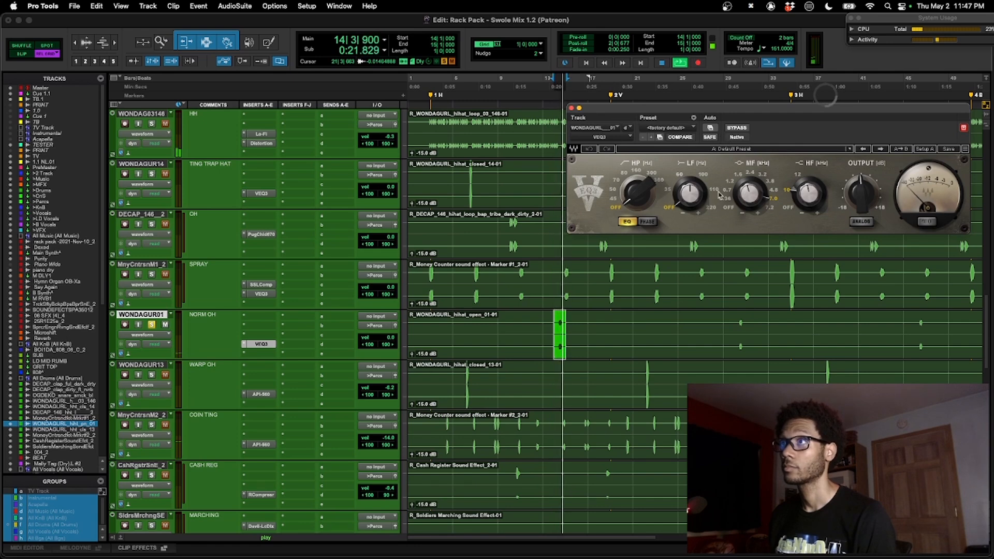
pyautogui.press('space')
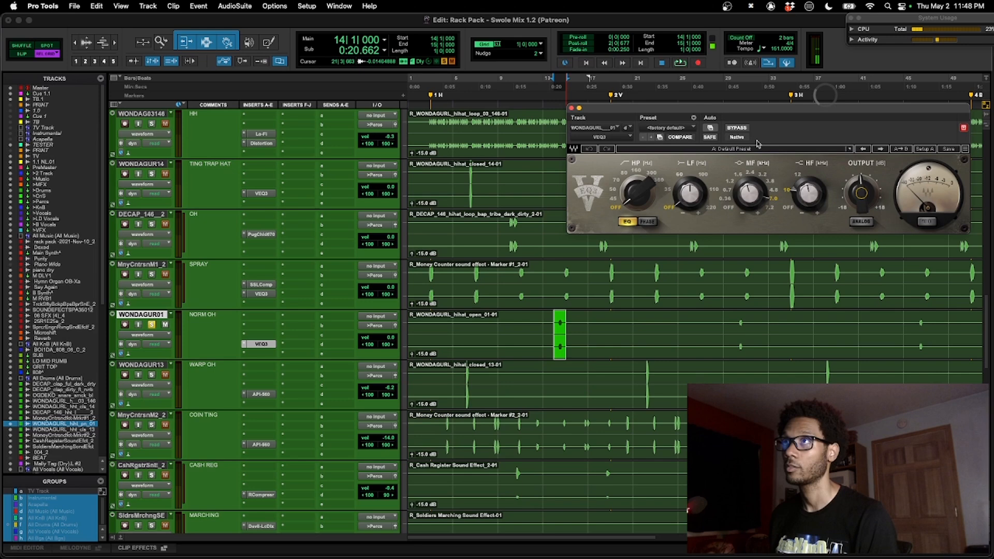
# Play the NORM OH open hat at bar 14 and compare its VEQ3 bypassed and active.
pyautogui.click(736, 128)
pyautogui.press('space')
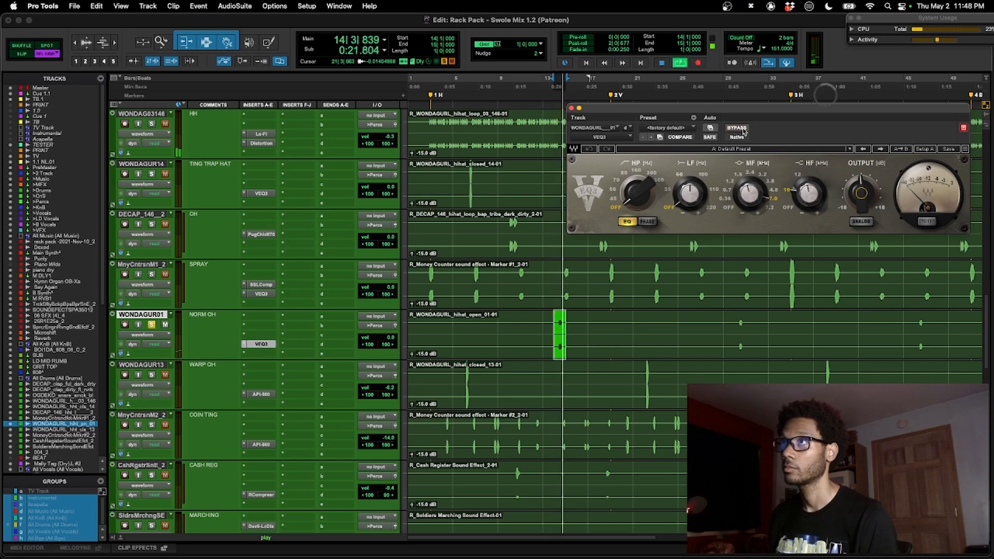
pyautogui.press('space')
pyautogui.click(743, 129)
# Select the WARP OH hit at bar 6 and play it with the solo switched from NORM OH to the AllDrums track.
pyautogui.scroll(-2, 539, 344)
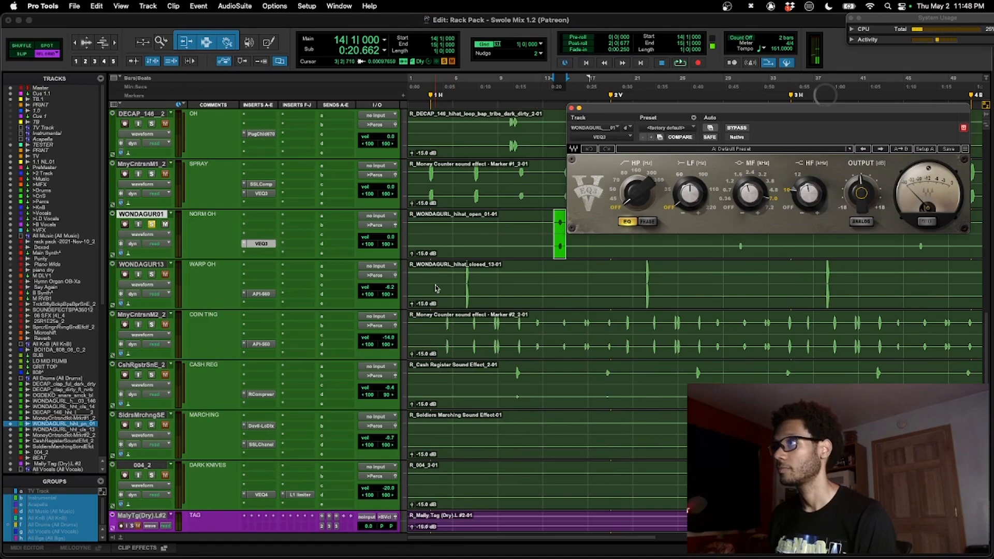
pyautogui.moveTo(465, 274); pyautogui.dragTo(472, 273)
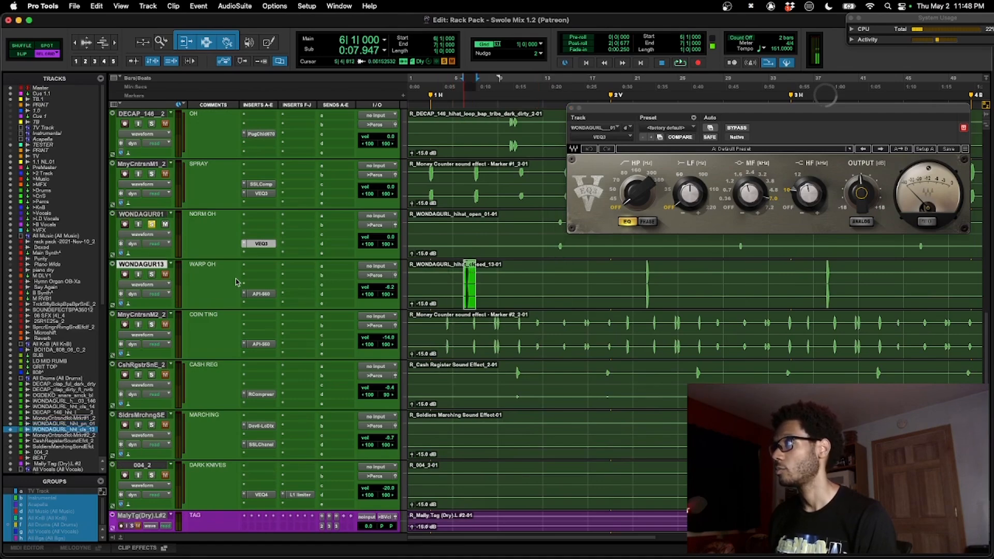
pyautogui.scroll(6, 152, 218)
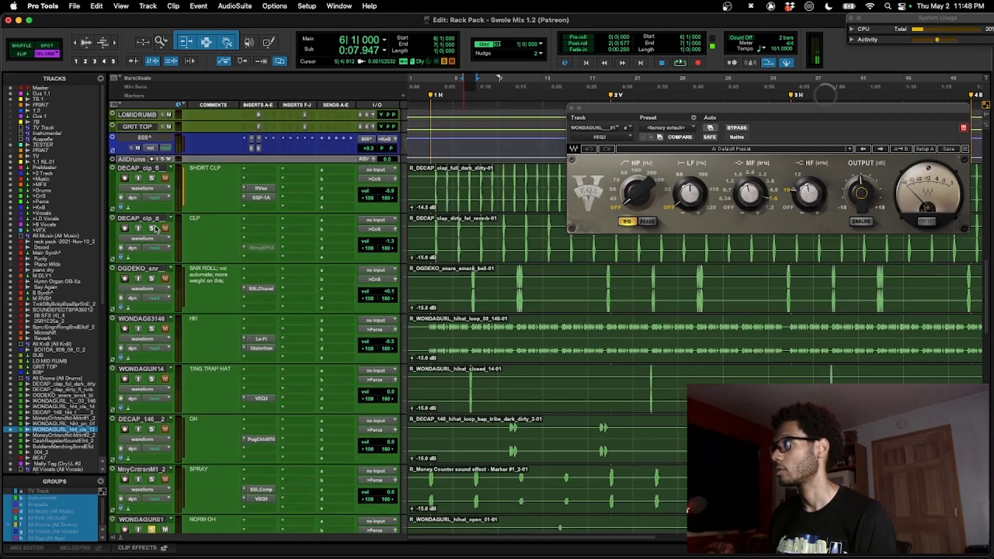
pyautogui.scroll(-6, 346, 306)
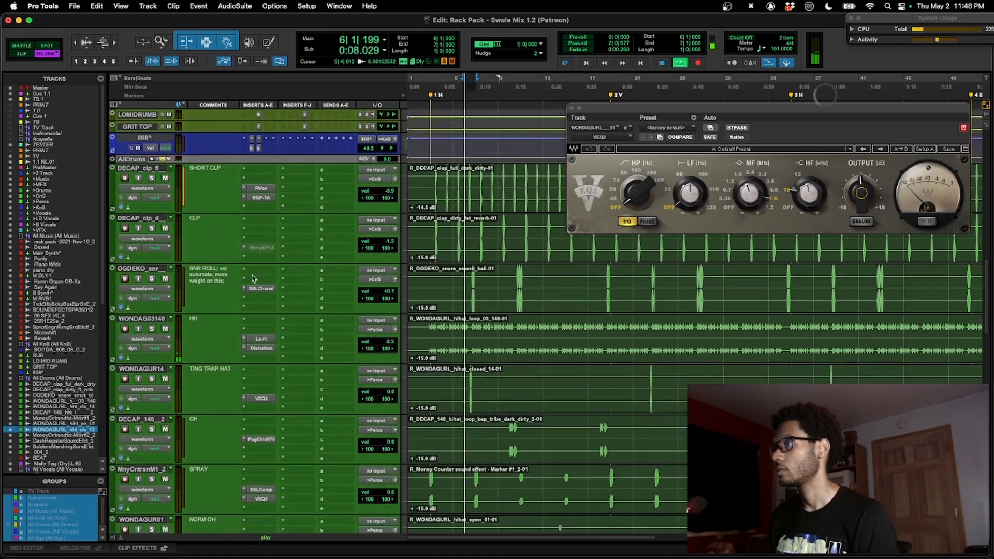
pyautogui.press('space')
pyautogui.scroll(1, 346, 306)
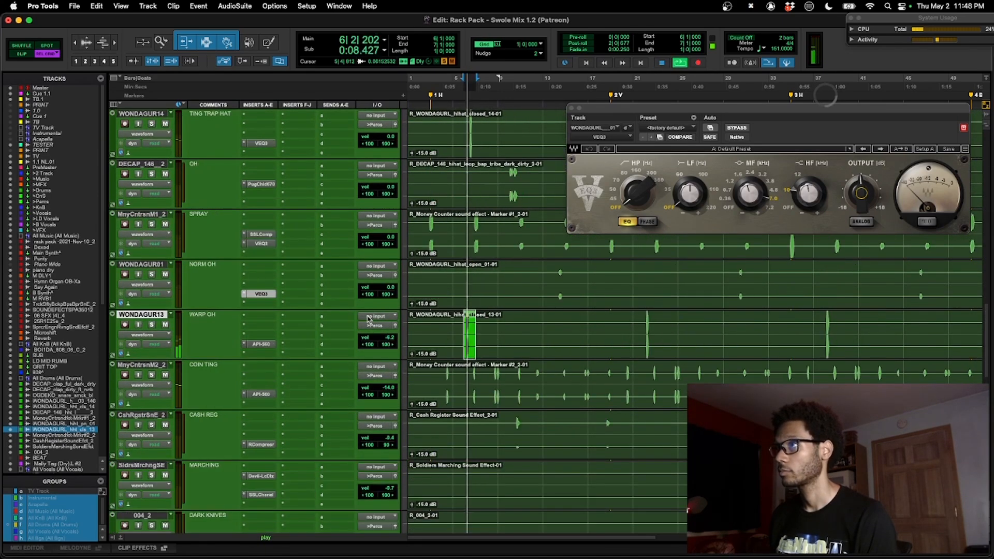
pyautogui.press('space')
# Loop the NORM OH hit from bar 13 within the full drums and compare its VEQ3 bypassed and active.
pyautogui.moveTo(545, 271); pyautogui.dragTo(561, 273)
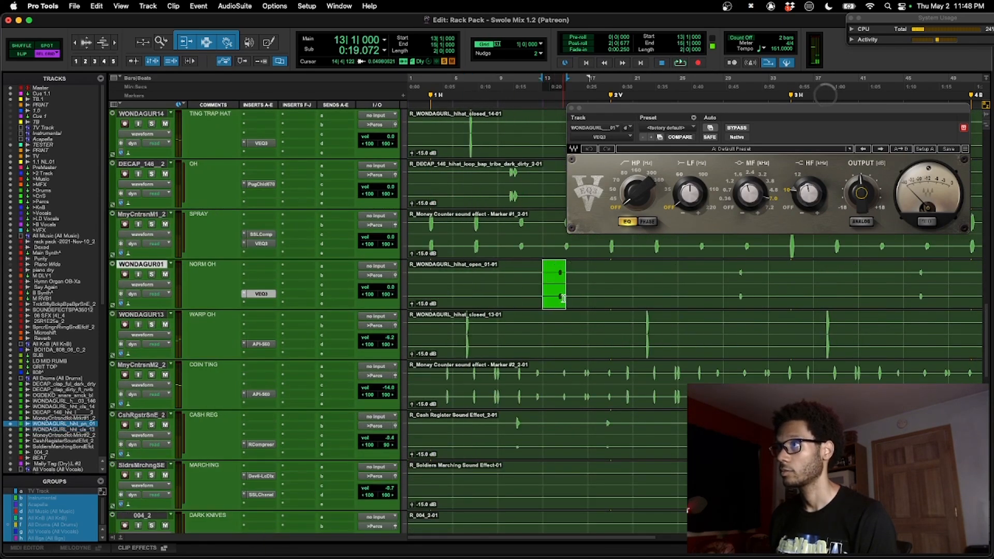
pyautogui.press('space')
pyautogui.click(739, 130)
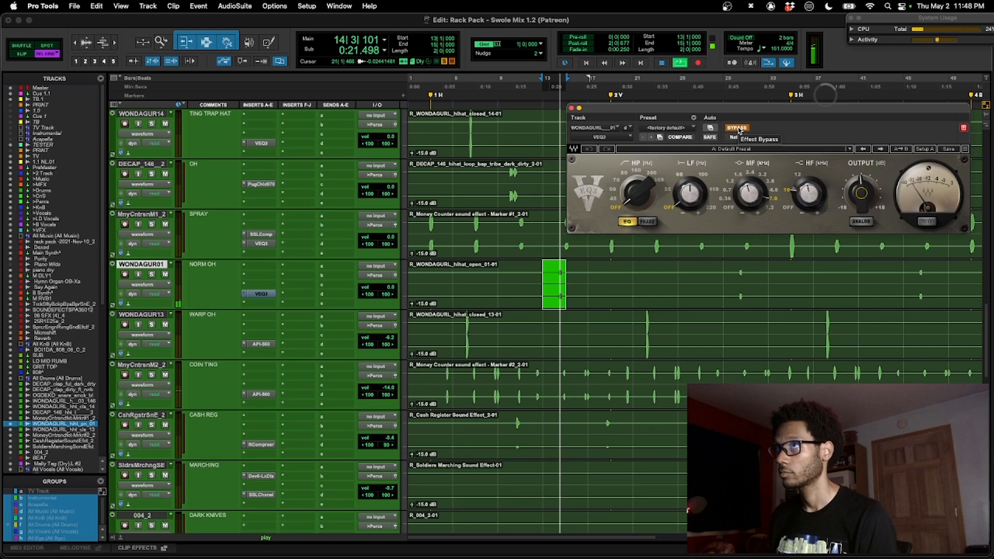
pyautogui.click(739, 129)
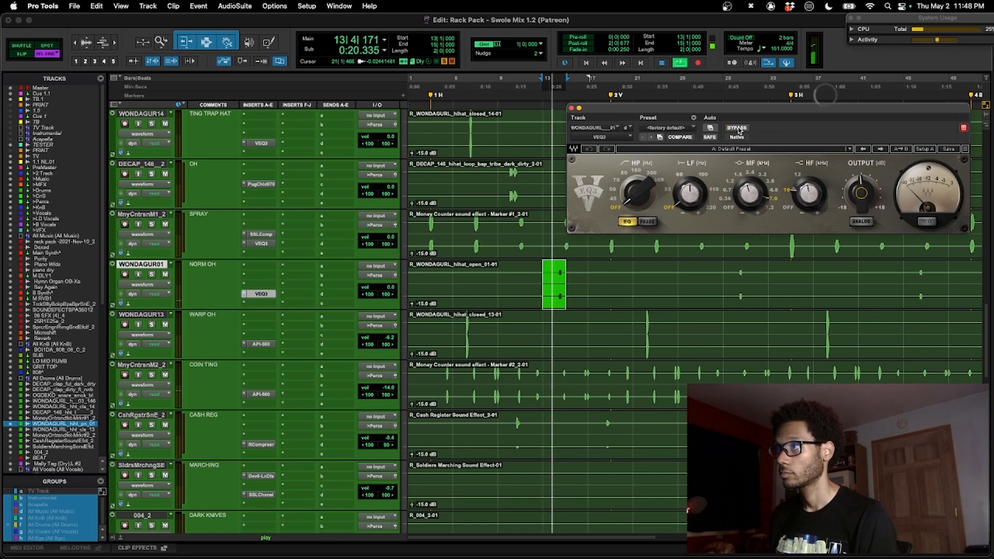
pyautogui.press('space')
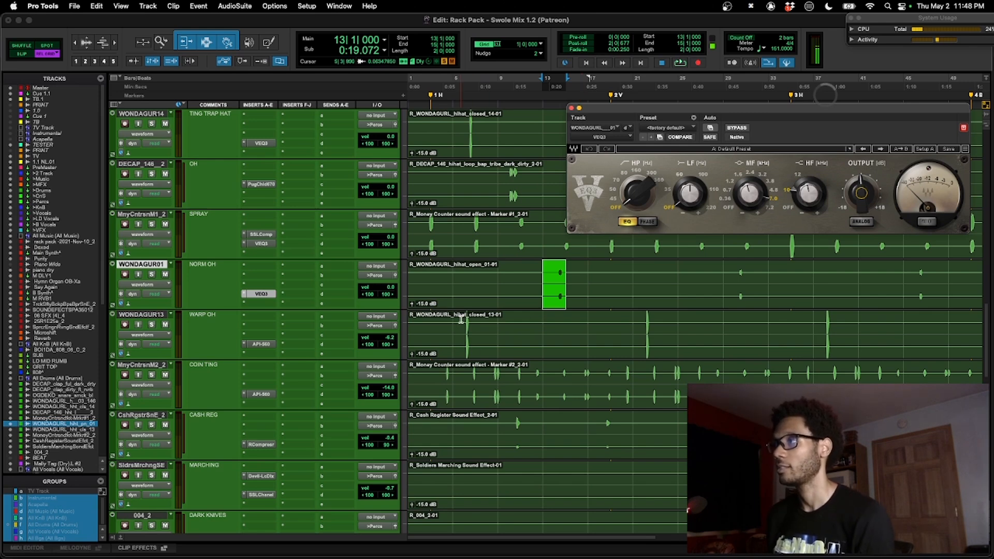
# Play the WARP OH hit from bar 5 with its API-560 open and examine the EQ band settings.
pyautogui.moveTo(460, 319); pyautogui.dragTo(472, 321)
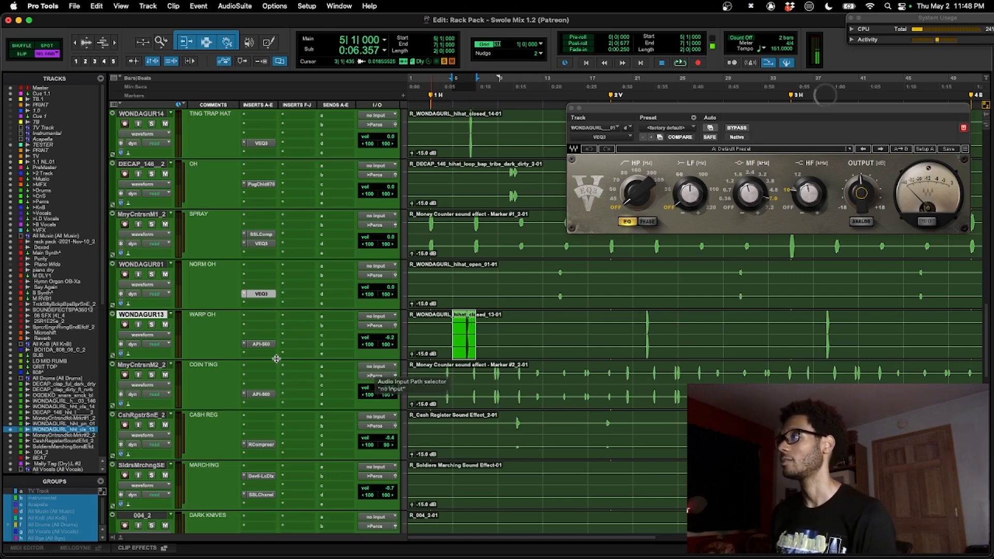
pyautogui.click(261, 345)
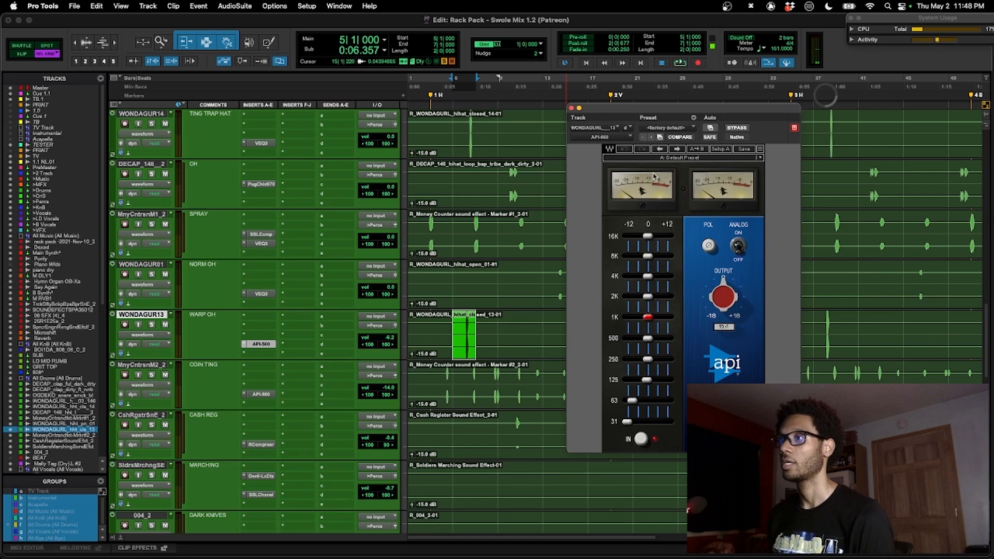
pyautogui.press('space')
pyautogui.moveTo(662, 113); pyautogui.dragTo(657, 98)
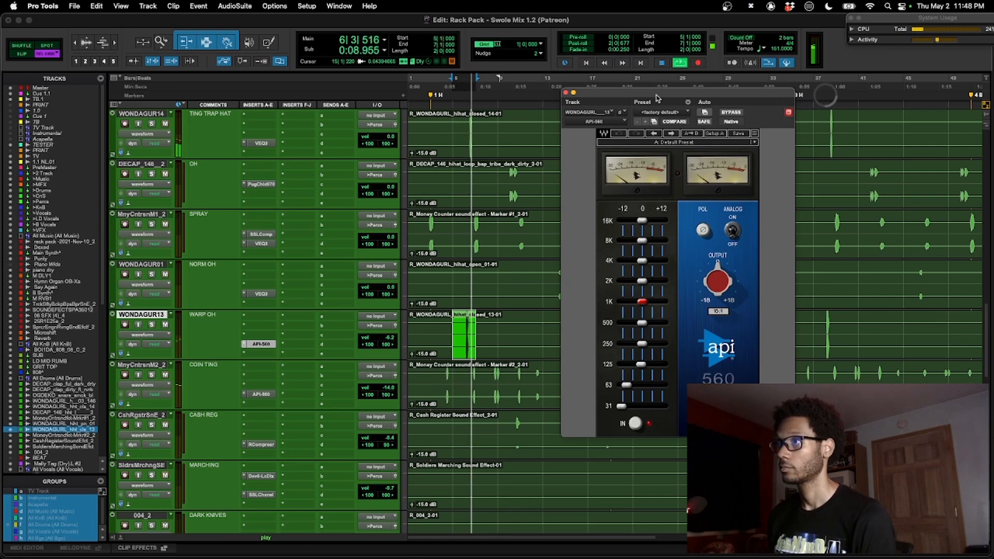
pyautogui.press('space')
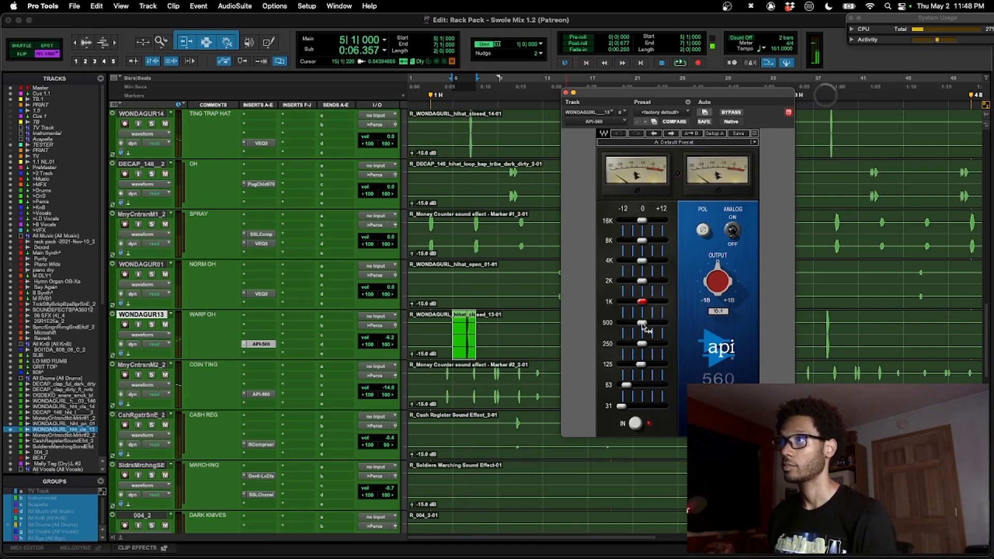
# Open COIN TING's API-560, play the track's section from bar 8 and solo the track.
pyautogui.click(270, 394)
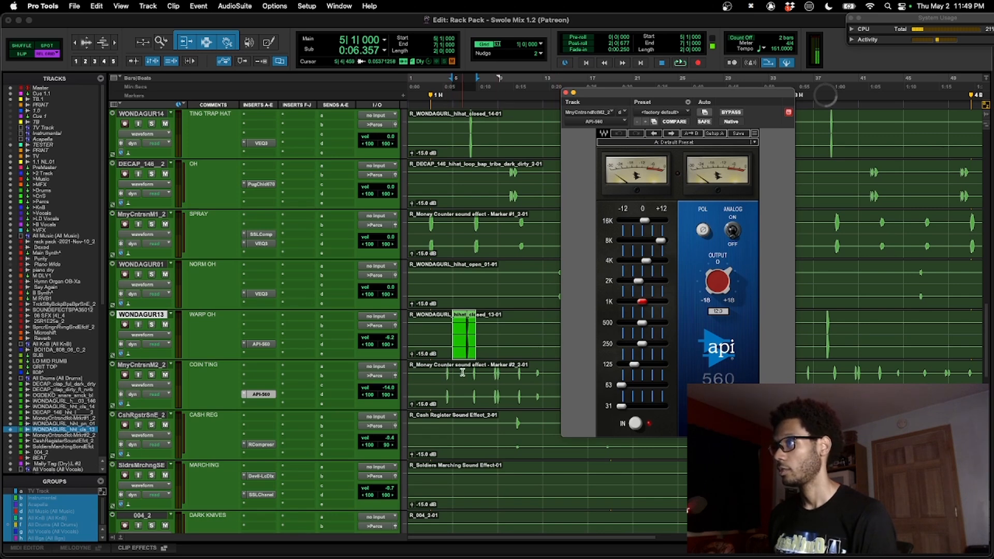
pyautogui.moveTo(472, 372)
pyautogui.mouseDown()
pyautogui.moveTo(509, 377)
pyautogui.moveTo(490, 375)
pyautogui.mouseUp()
pyautogui.press('space')
pyautogui.hotkey('shift', 's')
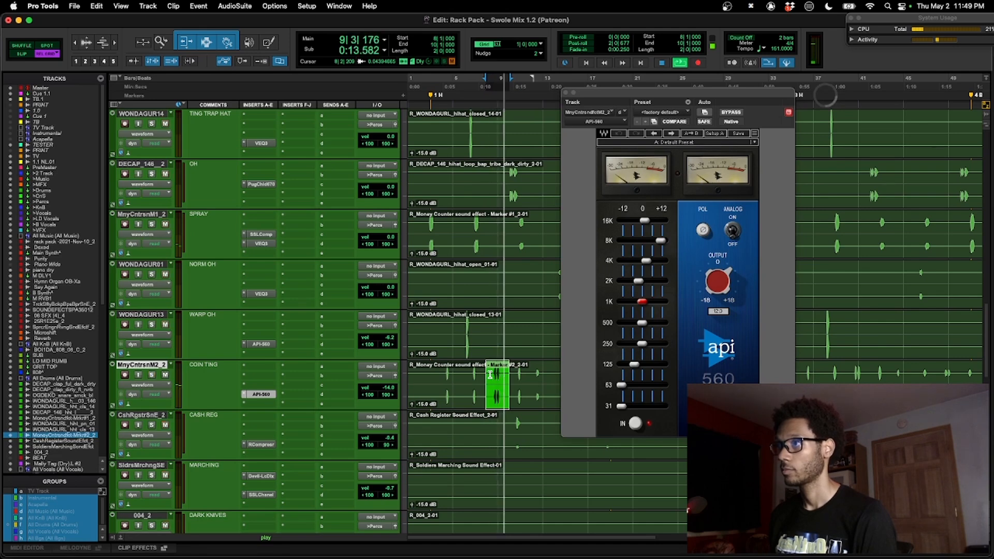
pyautogui.press('space')
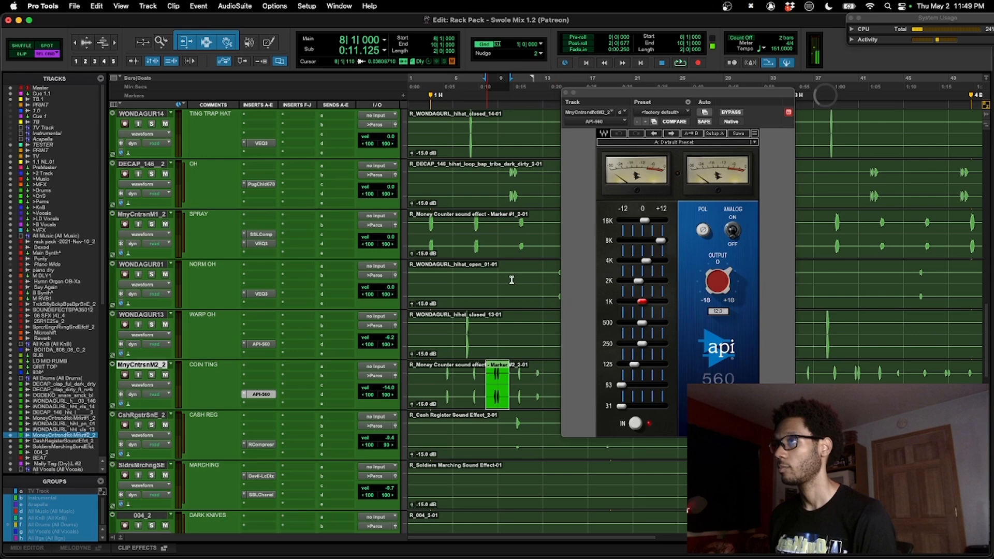
# Compare COIN TING's API-560 bypassed and active during soloed playback from bar 8 and close the plug-in window.
pyautogui.click(731, 113)
pyautogui.press('space')
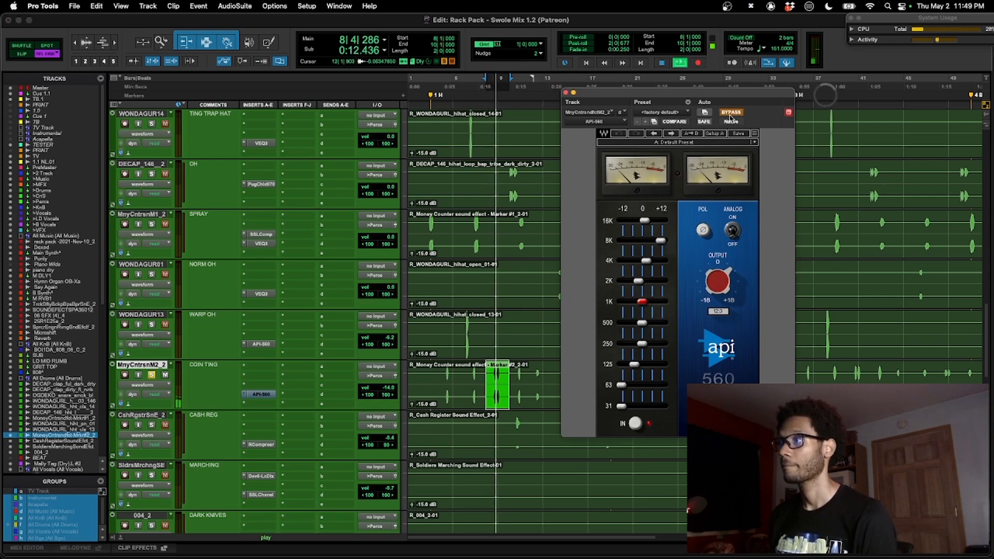
pyautogui.click(730, 114)
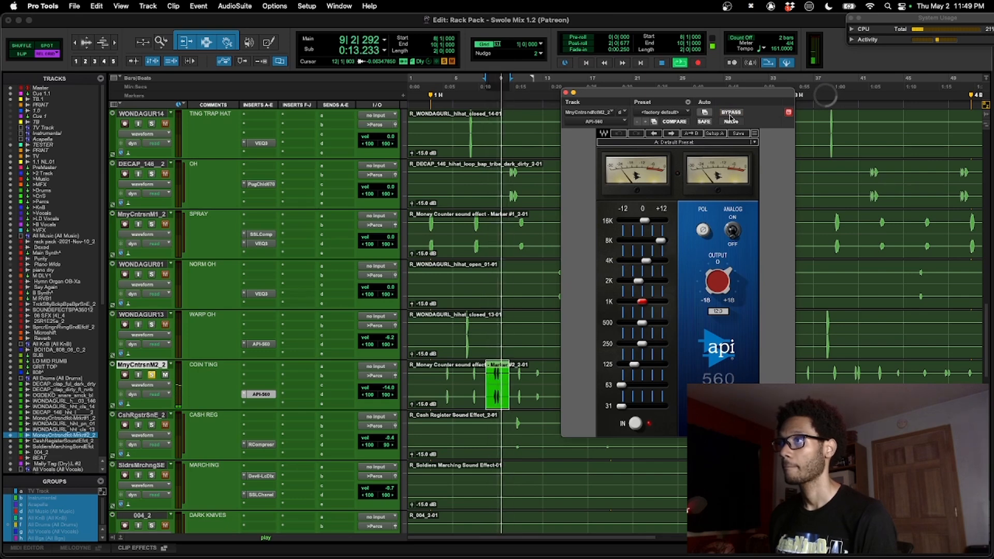
pyautogui.press('space')
pyautogui.press('super+w')
# Solo CASH REG, play it from bar 9 with its RCompressor open and close the plug-in window.
pyautogui.scroll(-3, 506, 253)
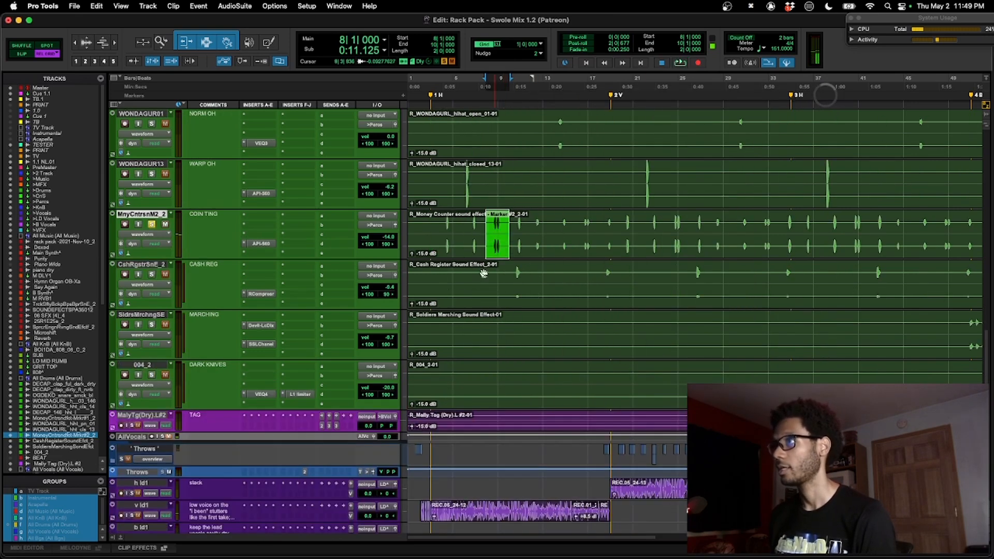
pyautogui.moveTo(502, 274); pyautogui.dragTo(530, 279)
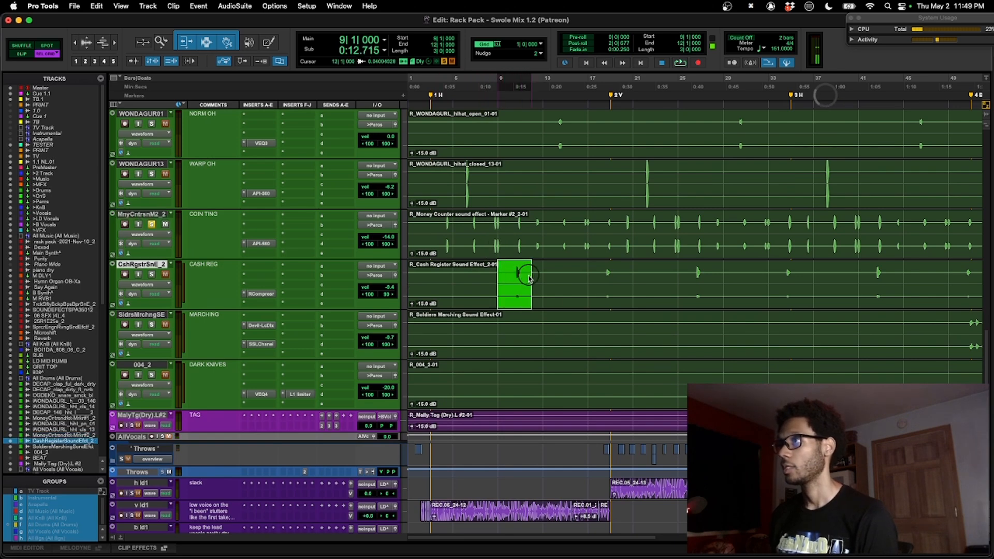
pyautogui.press('space')
pyautogui.click(273, 293)
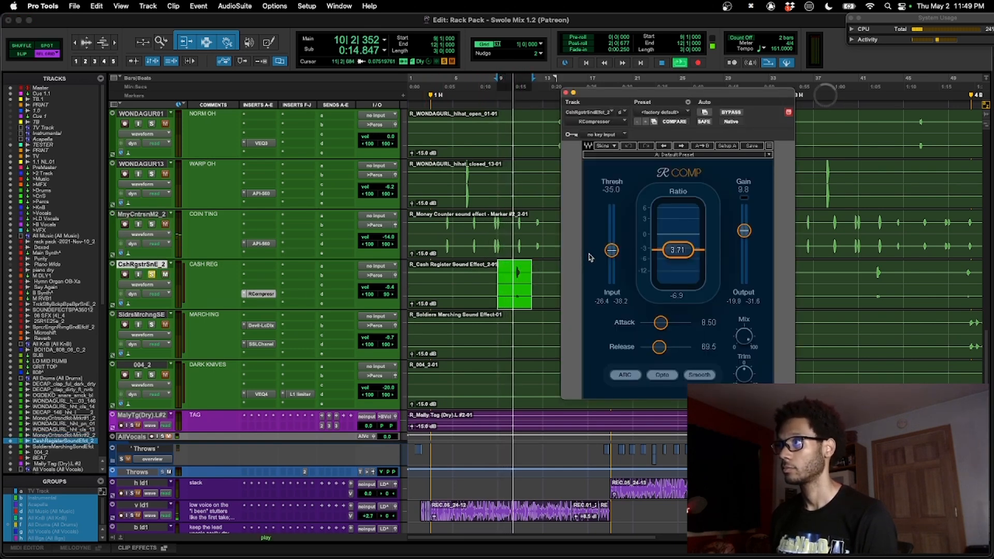
pyautogui.press('space')
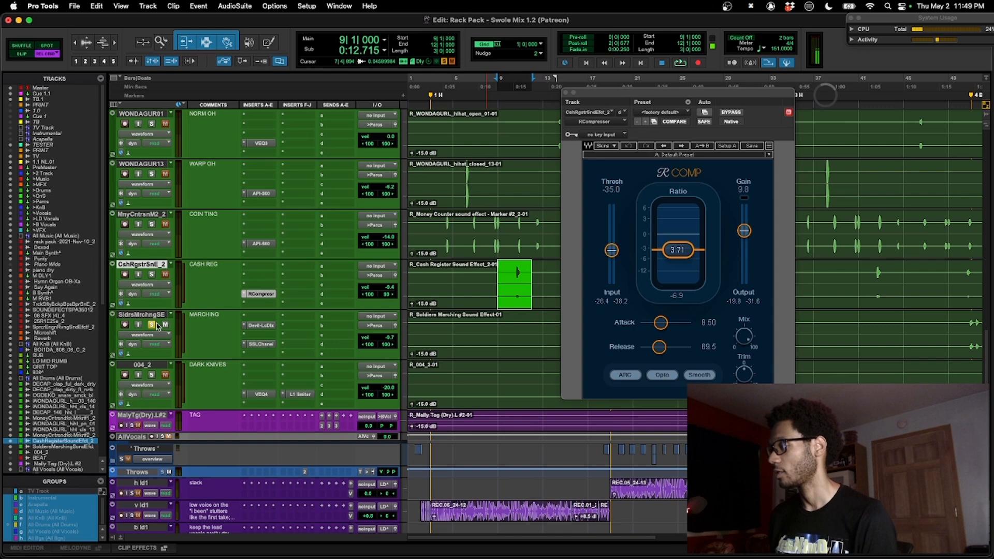
pyautogui.press('super+w')
# Enlarge the waveform height and play the soloed MARCHING track from bar 51.
pyautogui.press('super+alt+bracketright')
pyautogui.press('super+alt+bracketright')
pyautogui.press('super+alt+bracketright')
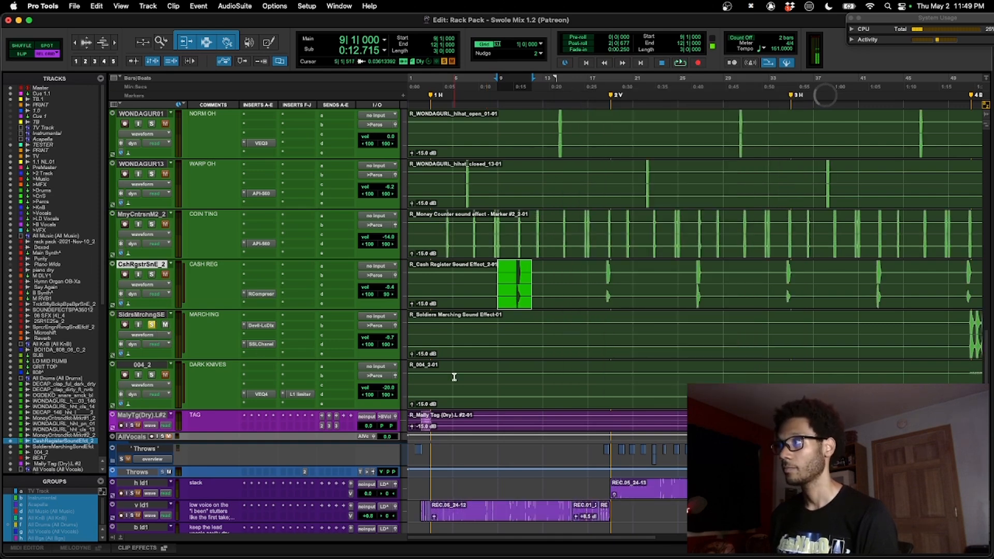
pyautogui.press('r')
pyautogui.press('r')
pyautogui.hscroll(3, 454, 378)
pyautogui.click(499, 323)
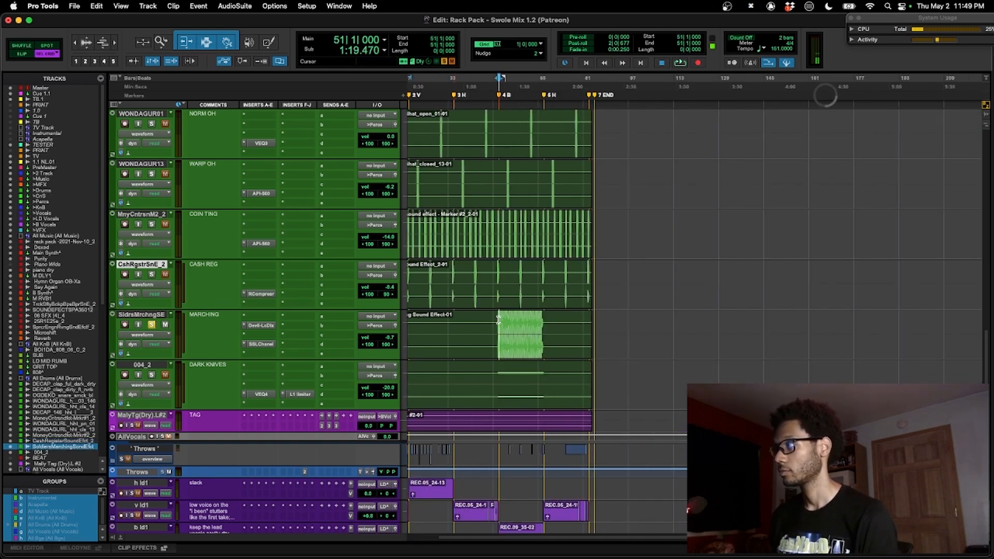
pyautogui.press('t')
pyautogui.press('t')
pyautogui.press('space')
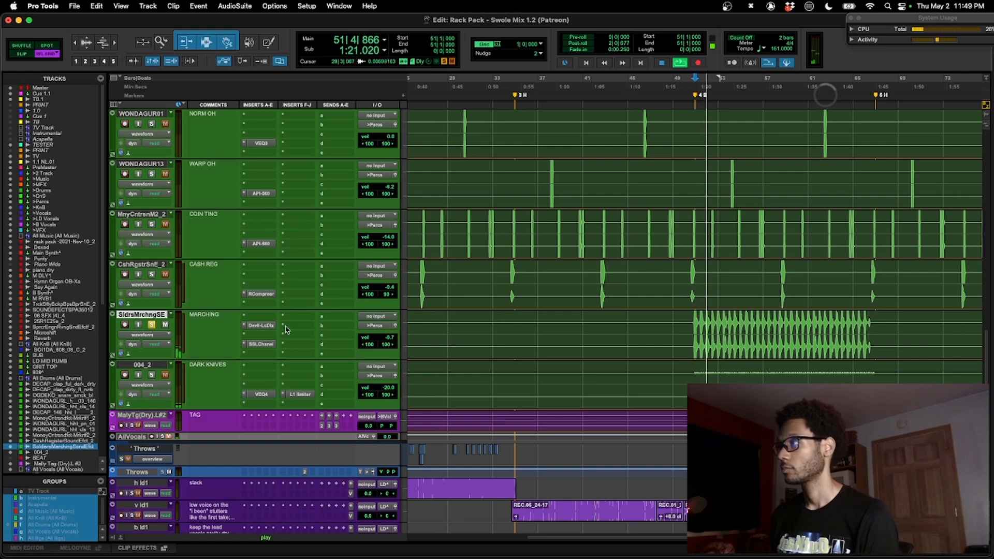
pyautogui.press('space')
# Compare the MARCHING track from bar 51 with all its inserts bypassed and with them active.
pyautogui.hotkey('shift', 'a')
pyautogui.press('space')
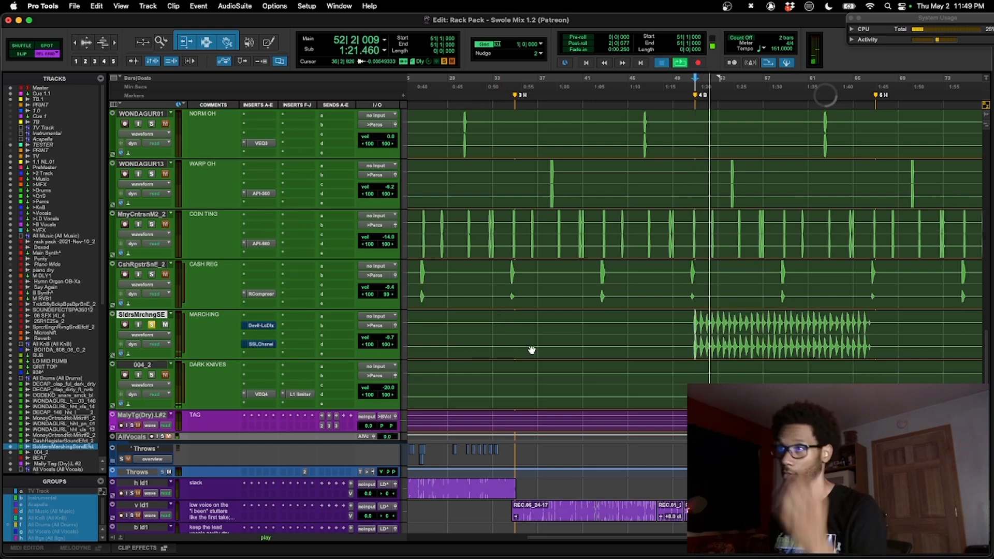
pyautogui.press('space')
pyautogui.press('space')
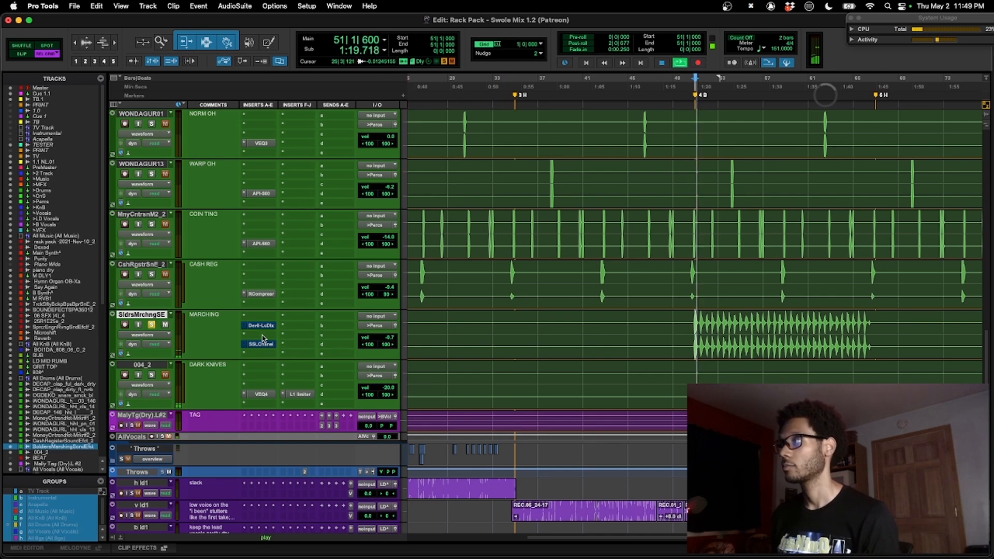
pyautogui.press('space')
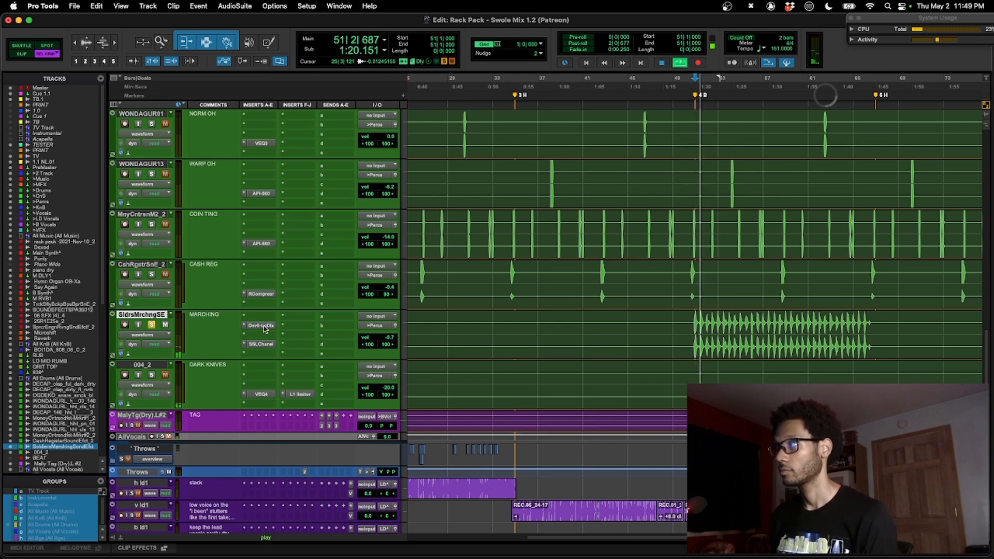
pyautogui.press('space')
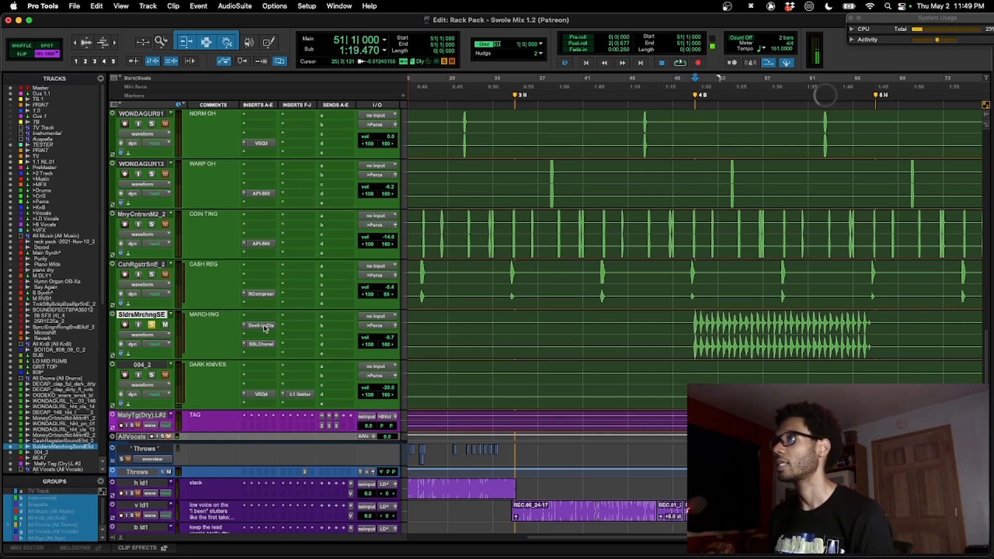
# Open Devil-Loc Deluxe on MARCHING, bypass the track's SSLChannel and compare Devil-Loc bypassed and active from bar 51.
pyautogui.click(263, 326)
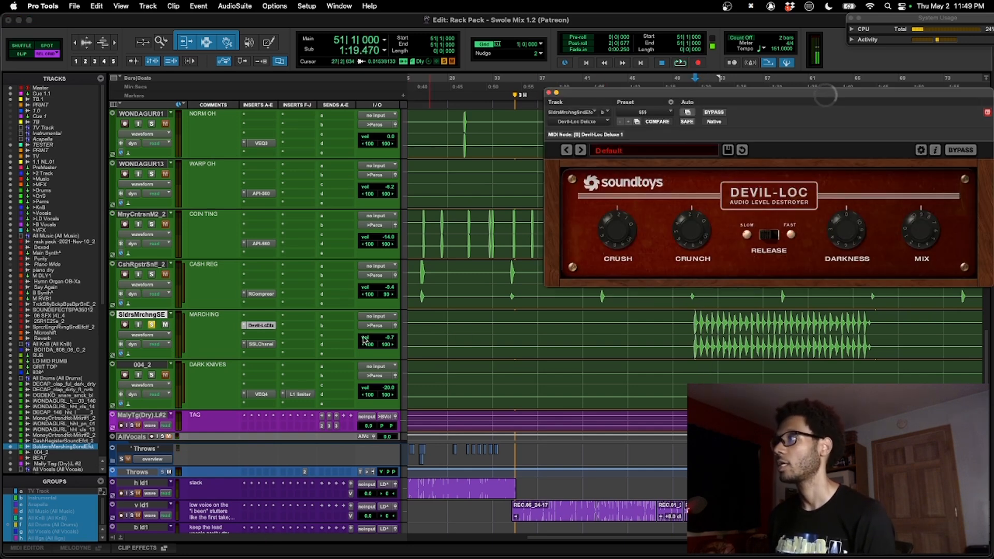
pyautogui.click(261, 343)
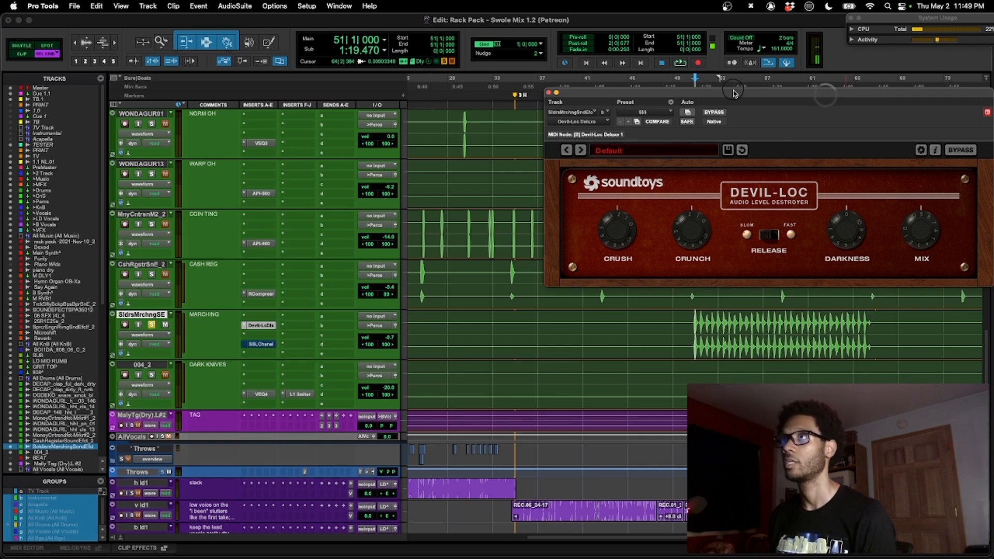
pyautogui.moveTo(818, 101); pyautogui.dragTo(756, 92)
pyautogui.press('space')
pyautogui.click(652, 106)
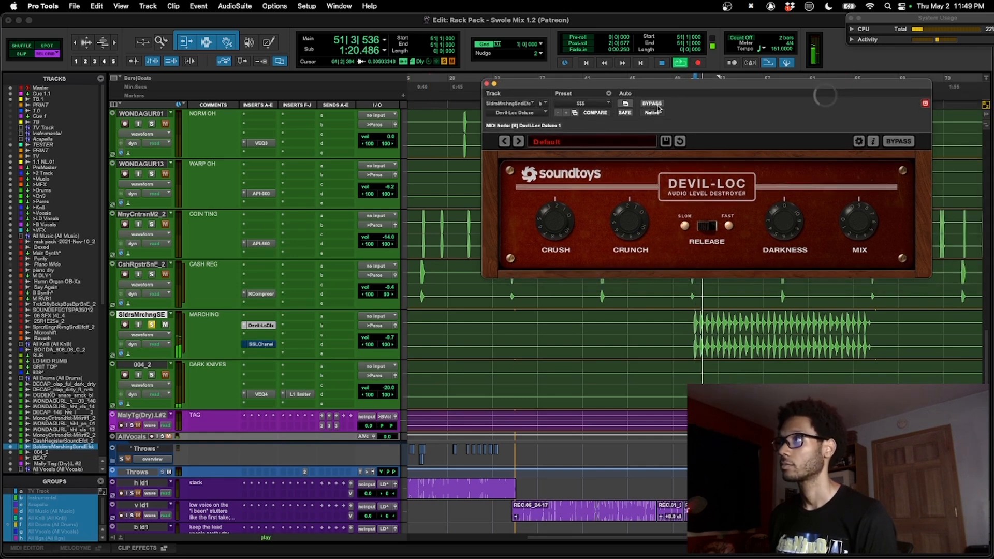
pyautogui.click(656, 105)
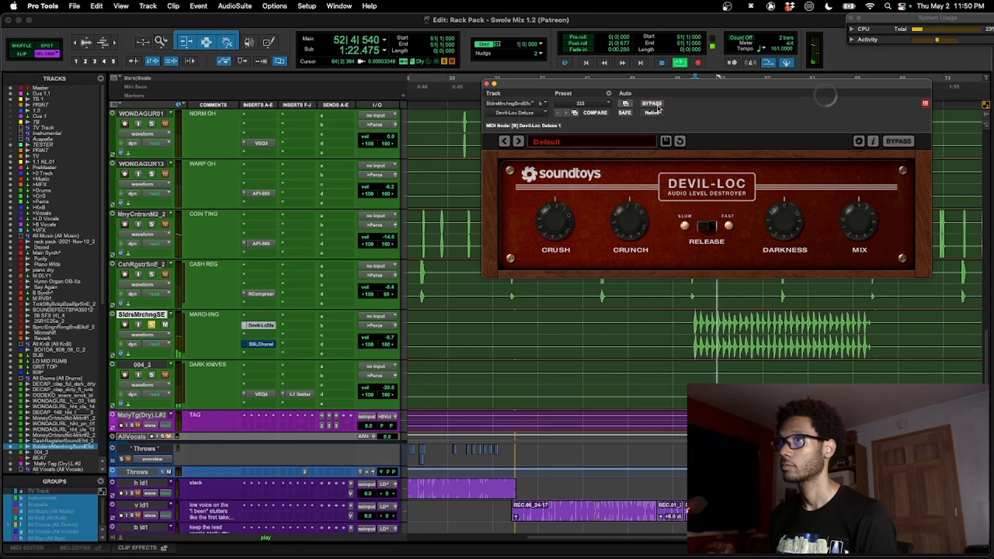
pyautogui.press('space')
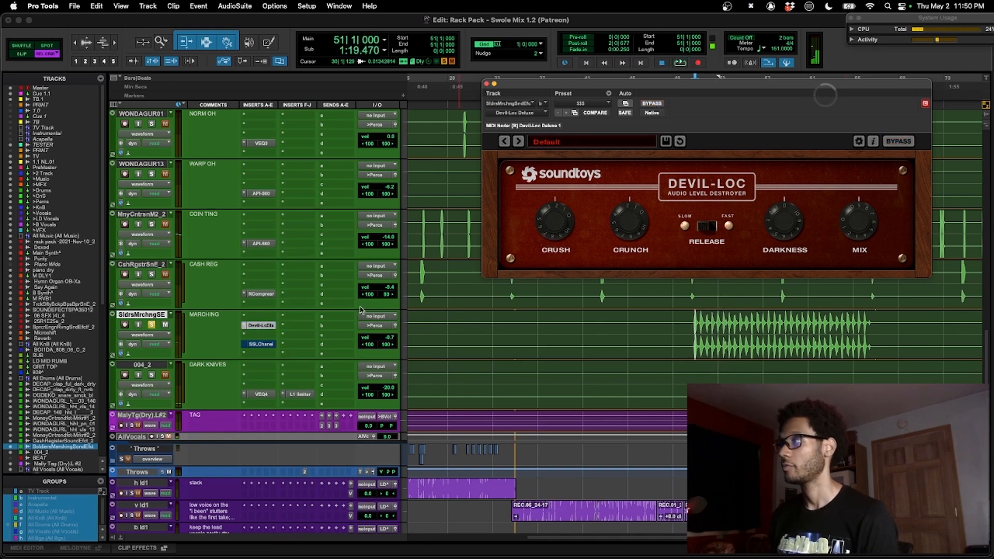
# Open SSLChannel on the MARCHING track and examine the gain settings of its four EQ bands.
pyautogui.click(261, 344)
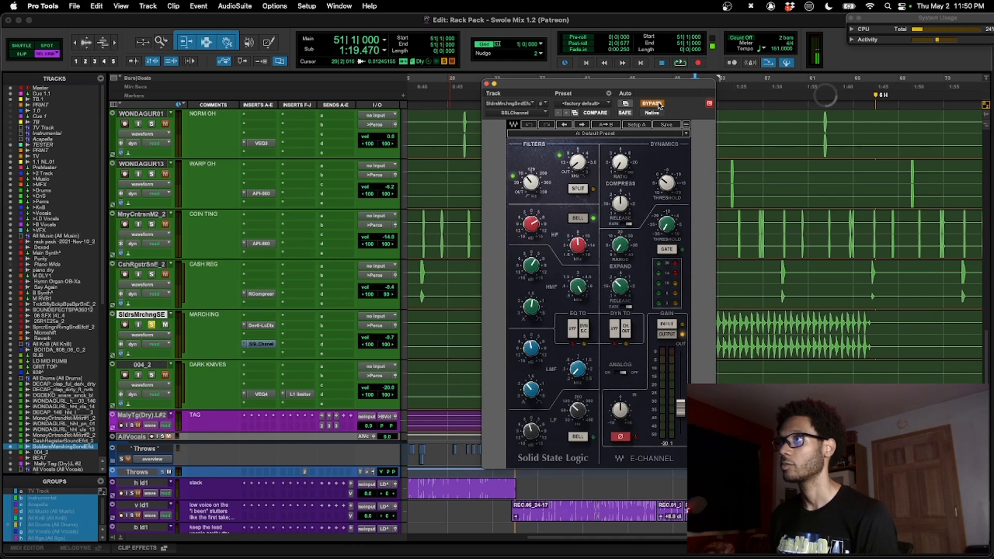
pyautogui.click(528, 227)
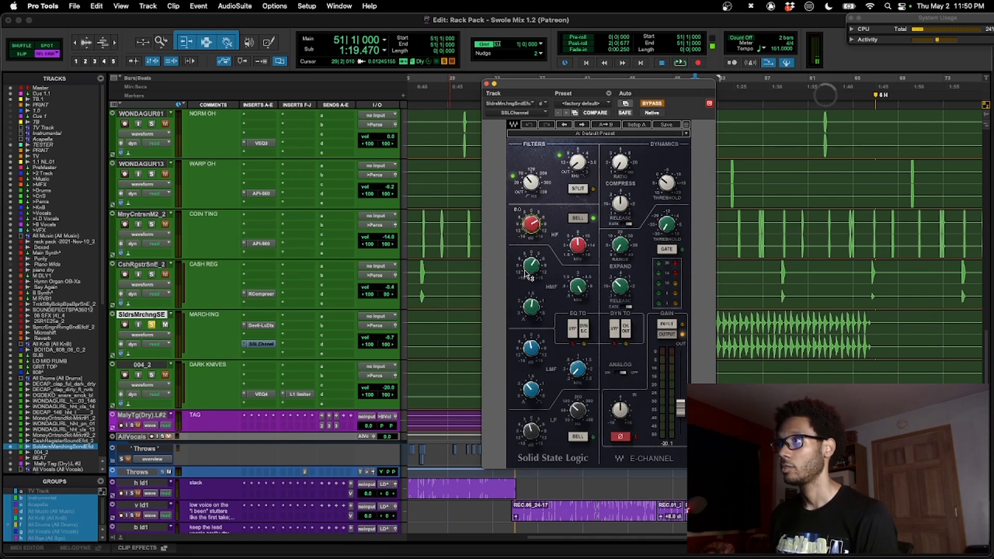
pyautogui.click(529, 272)
pyautogui.click(531, 348)
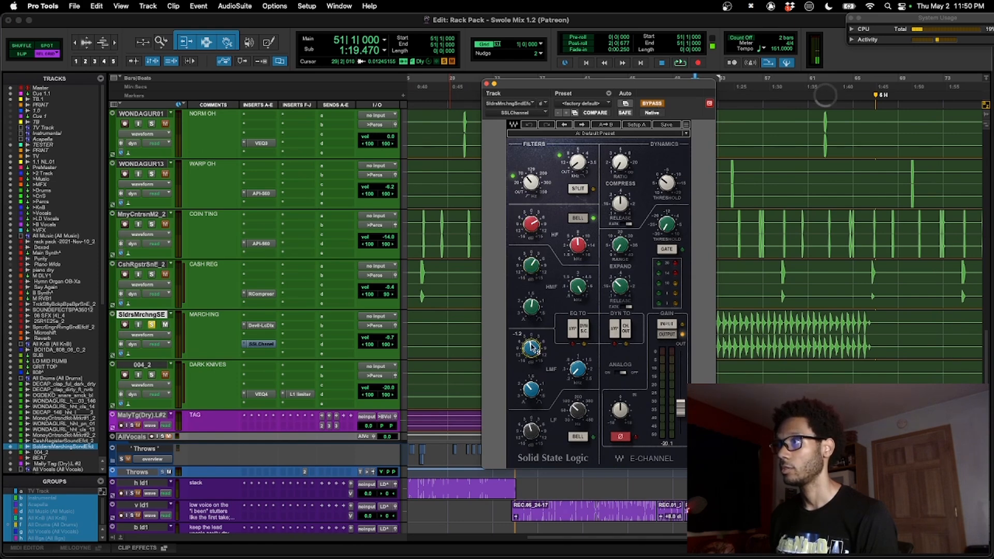
pyautogui.click(530, 430)
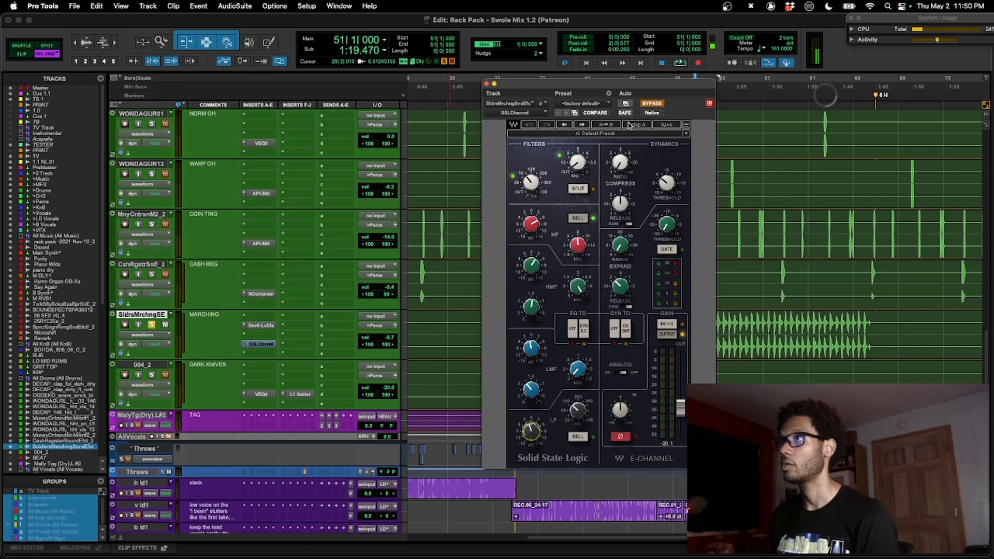
# Reactivate SSLChannel on MARCHING, play the track from bar 51 and close the plug-in window.
pyautogui.click(652, 103)
pyautogui.press('space')
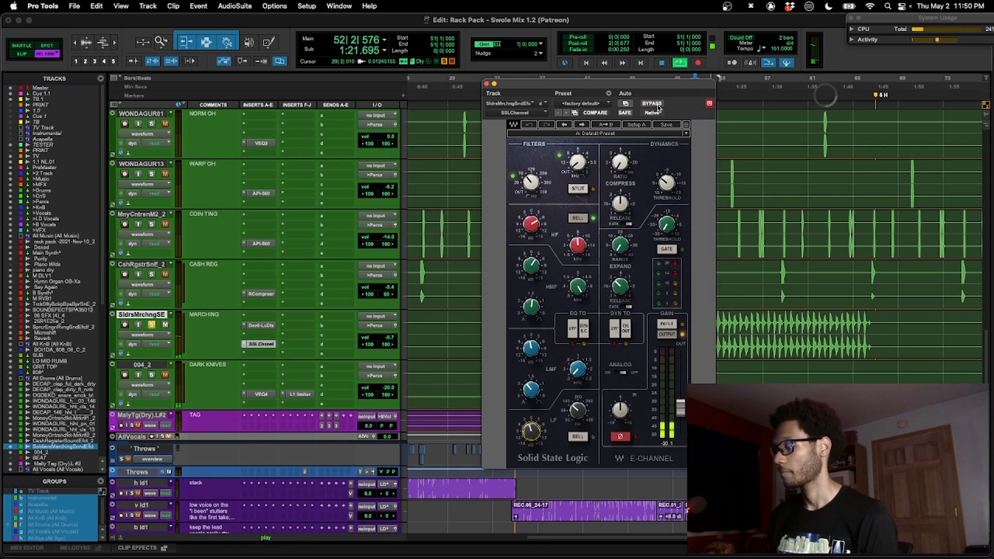
pyautogui.press('super+w')
pyautogui.press('space')
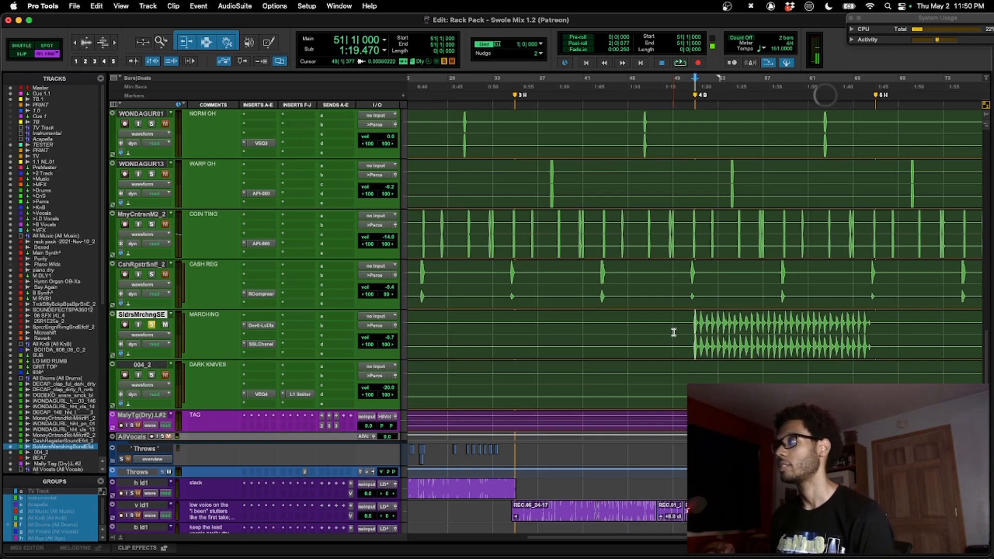
# Select bars 51 to 68 on the DARK KNIVES track and play that section soloed.
pyautogui.press('super+bracketleft')
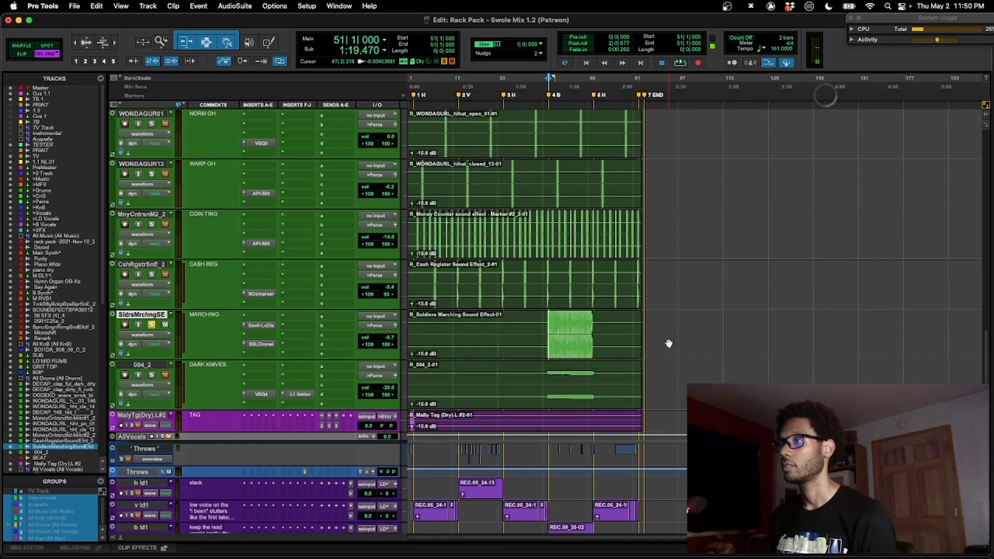
pyautogui.moveTo(549, 378); pyautogui.dragTo(598, 385)
pyautogui.press('space')
pyautogui.press('super+bracketright')
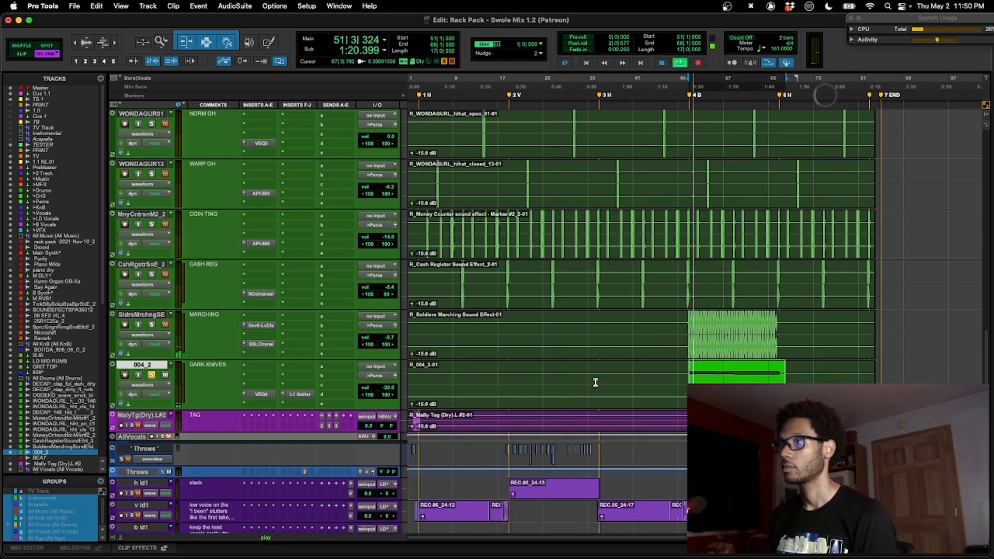
pyautogui.press('space')
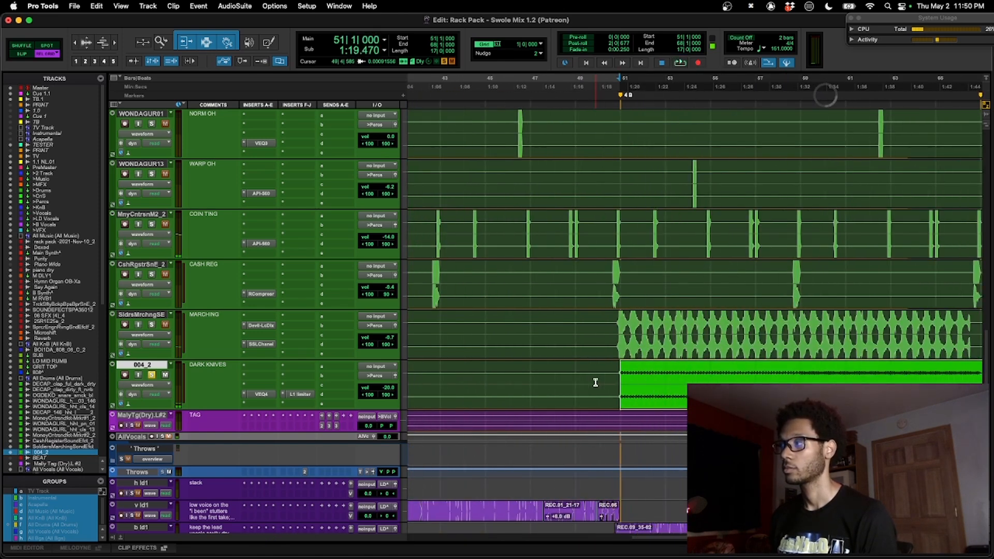
# Open VEQ4 on DARK KNIVES, examine its bands and output level, and compare the EQ bypassed and active from bar 51.
pyautogui.click(254, 395)
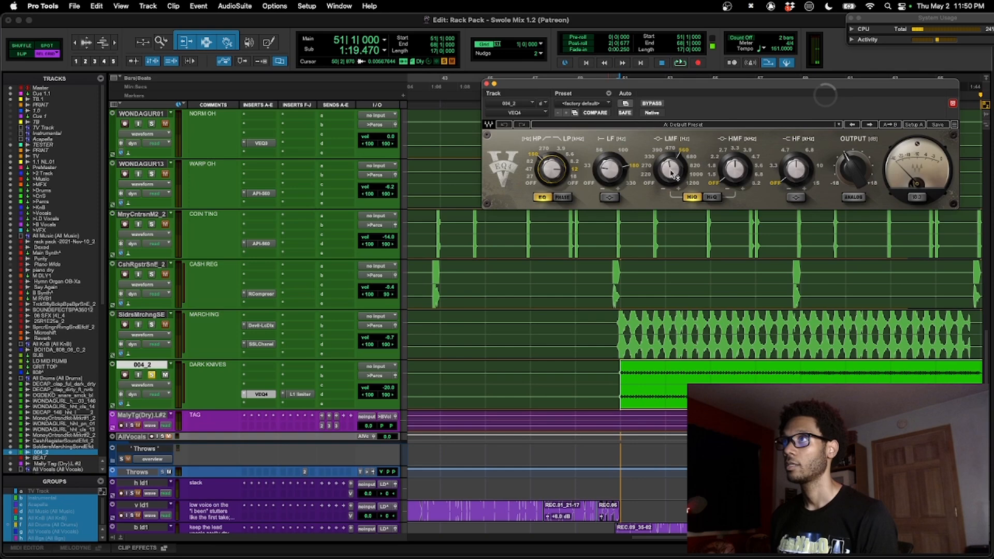
pyautogui.moveTo(675, 175)
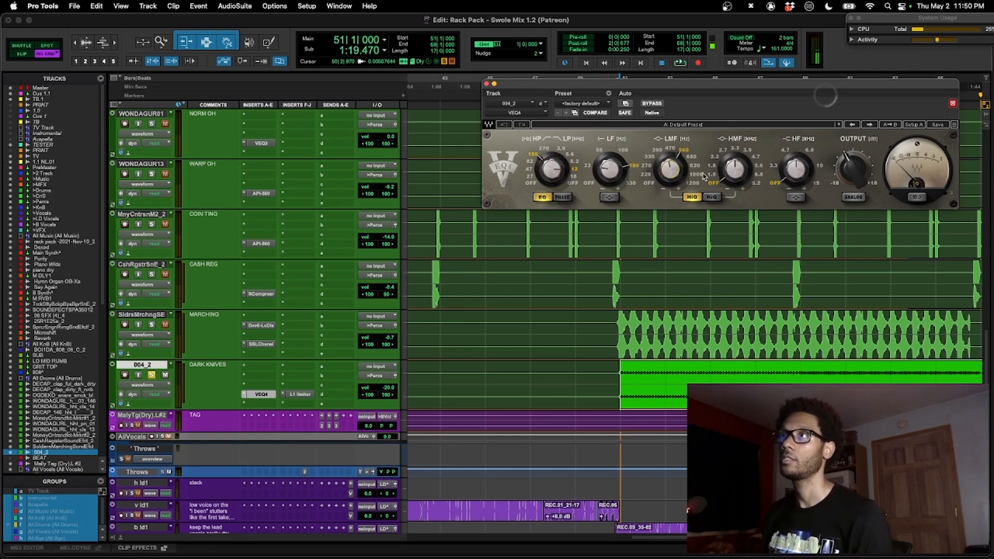
pyautogui.moveTo(796, 175)
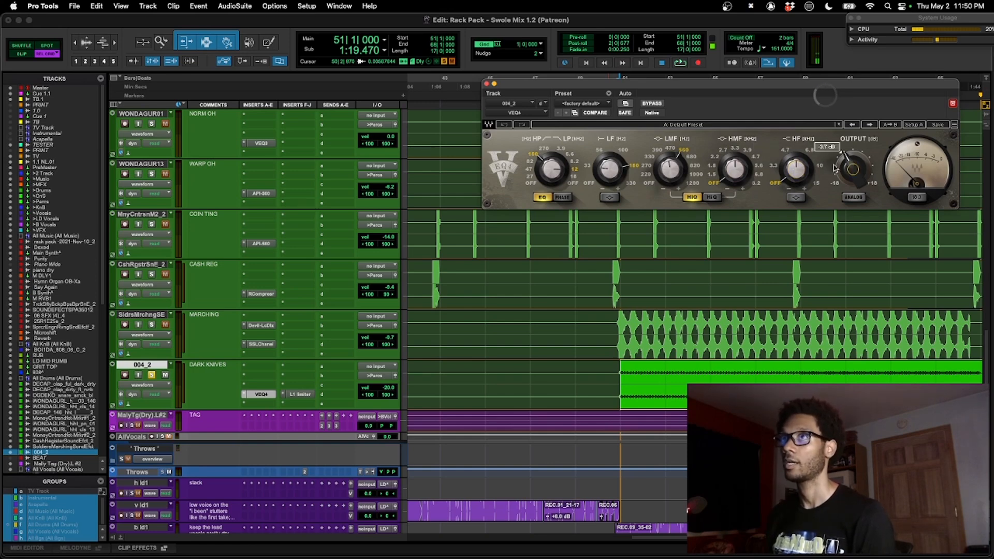
pyautogui.press('space')
pyautogui.click(652, 104)
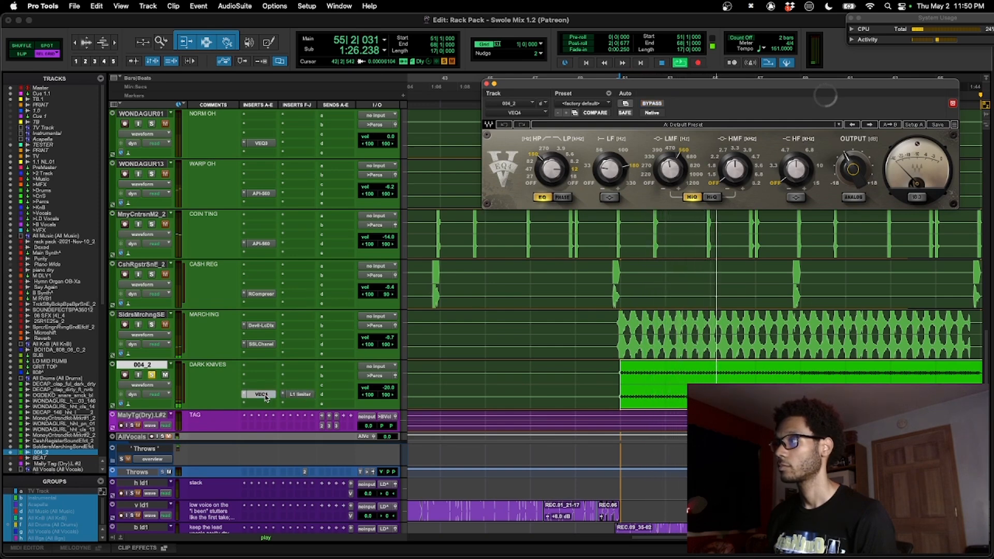
# Open the L1 limiter on DARK KNIVES, play the track from bar 51 and close the plug-in window.
pyautogui.click(300, 395)
pyautogui.press('space')
pyautogui.press('space')
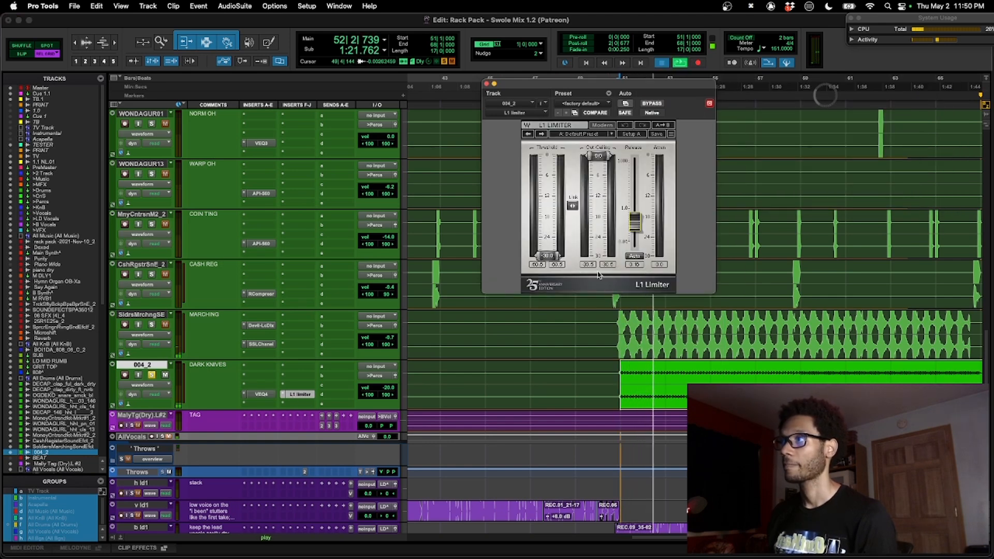
pyautogui.press('space')
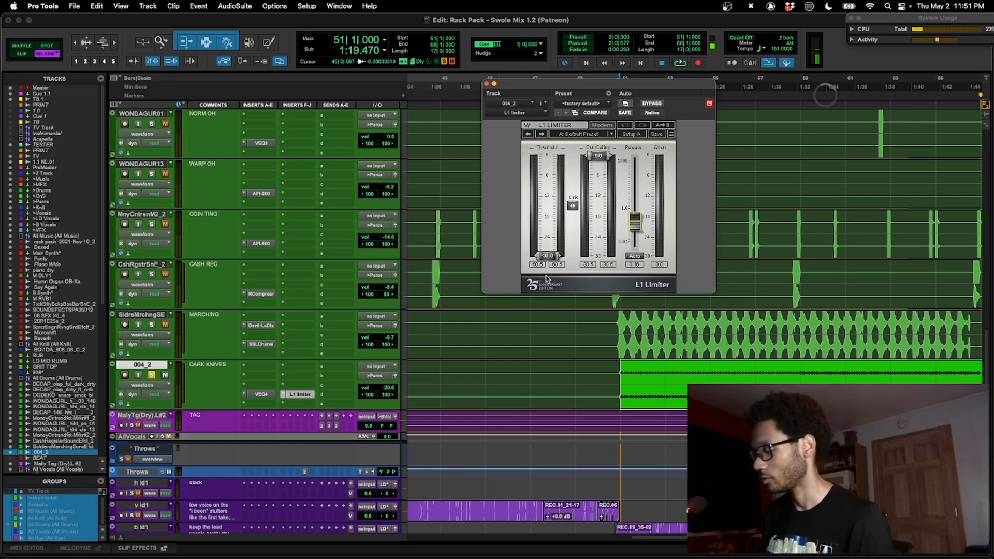
pyautogui.press('super+w')
# Solo the All Drums and All KnB VCA masters in the mixer and play the drums and 808 together.
pyautogui.press('r')
pyautogui.press('r')
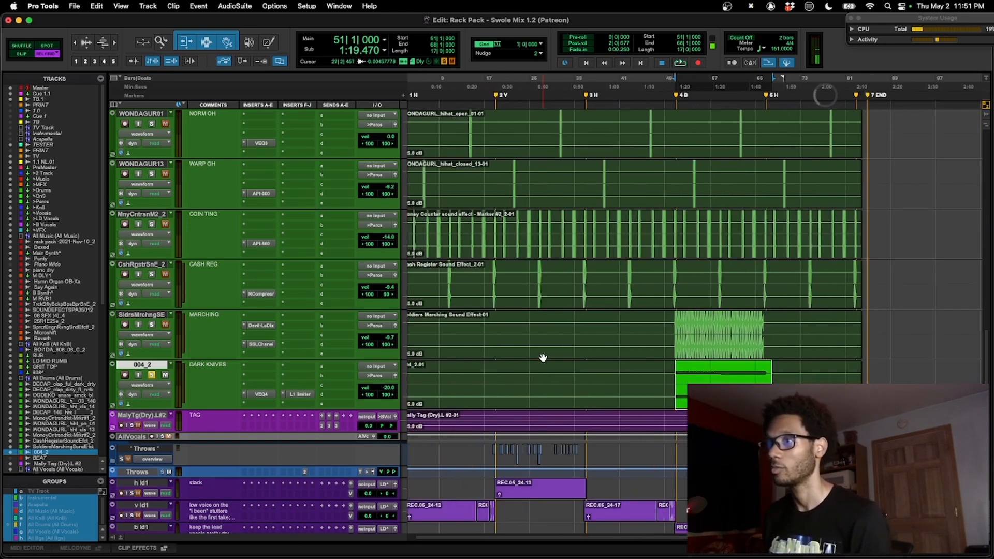
pyautogui.scroll(10, 254, 401)
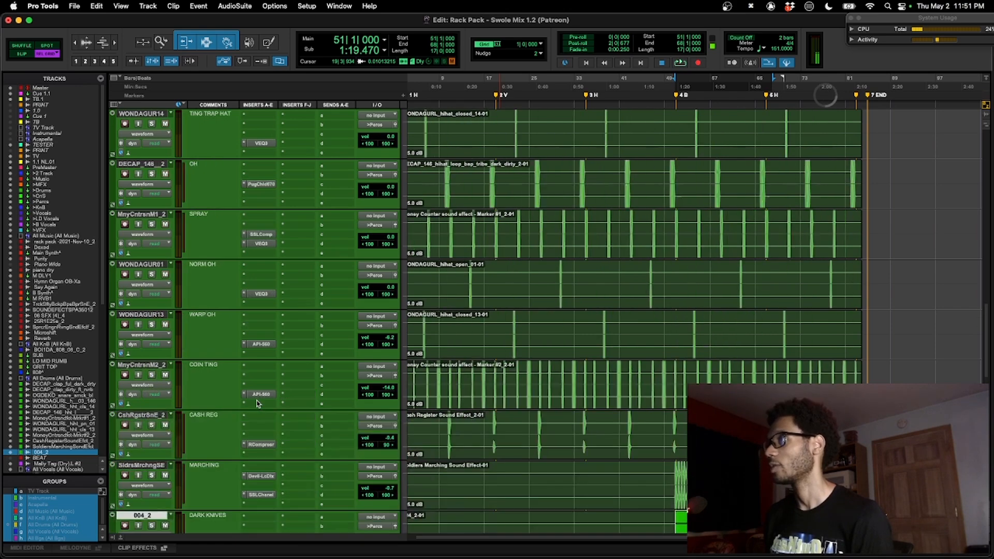
pyautogui.press('super+equal')
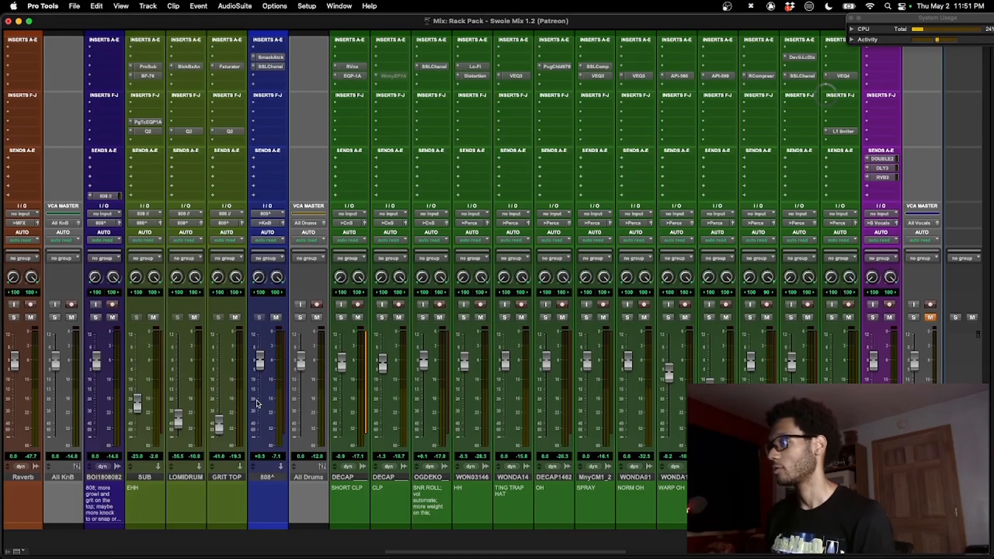
pyautogui.click(301, 318)
pyautogui.hscroll(-10, 302, 321)
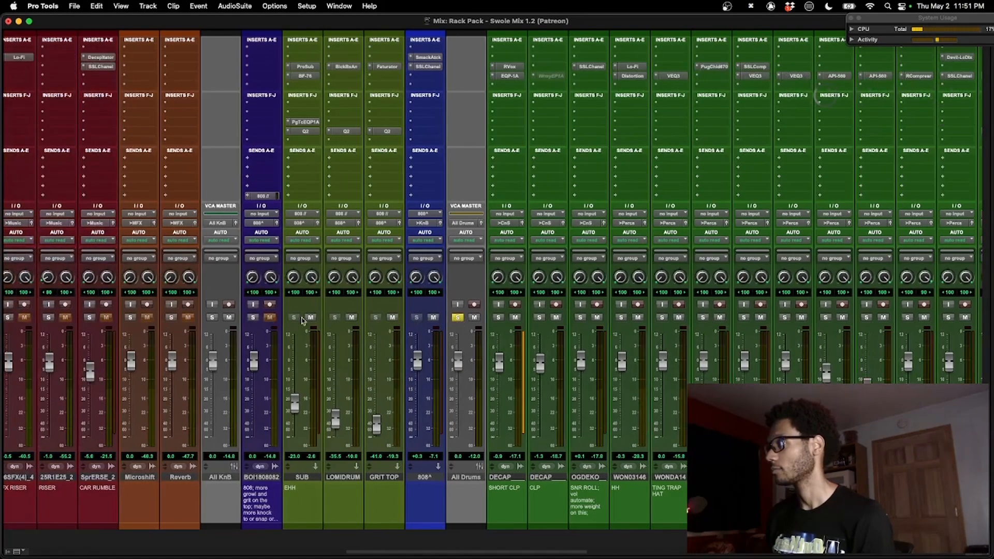
pyautogui.click(212, 317)
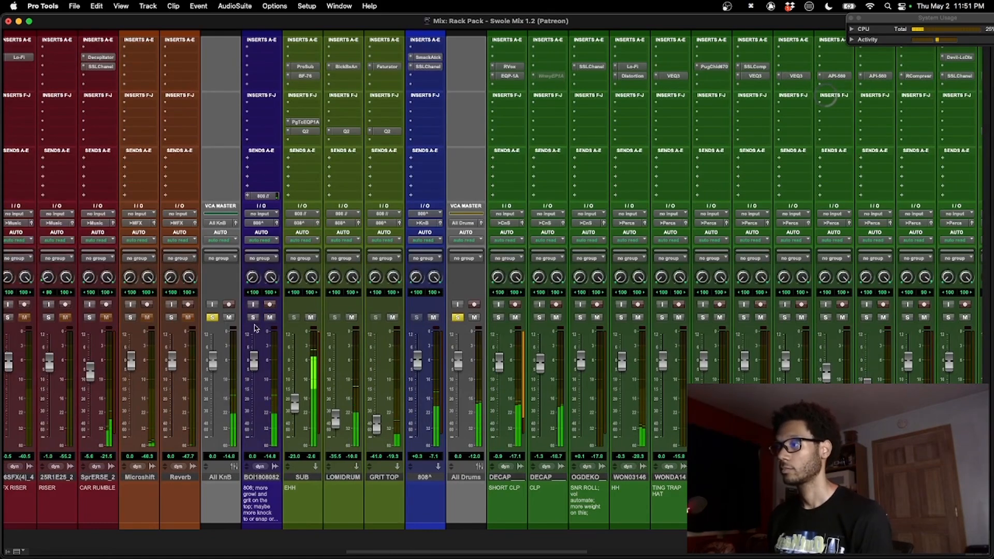
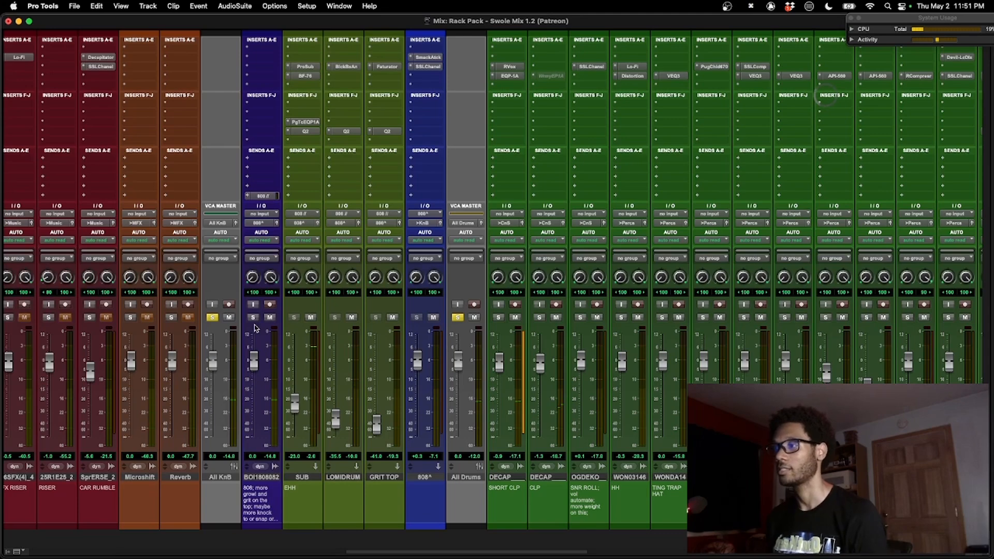
# Solo the All Music VCA master in the mixer and play the music tracks from bar 51.
pyautogui.hscroll(5, 310, 386)
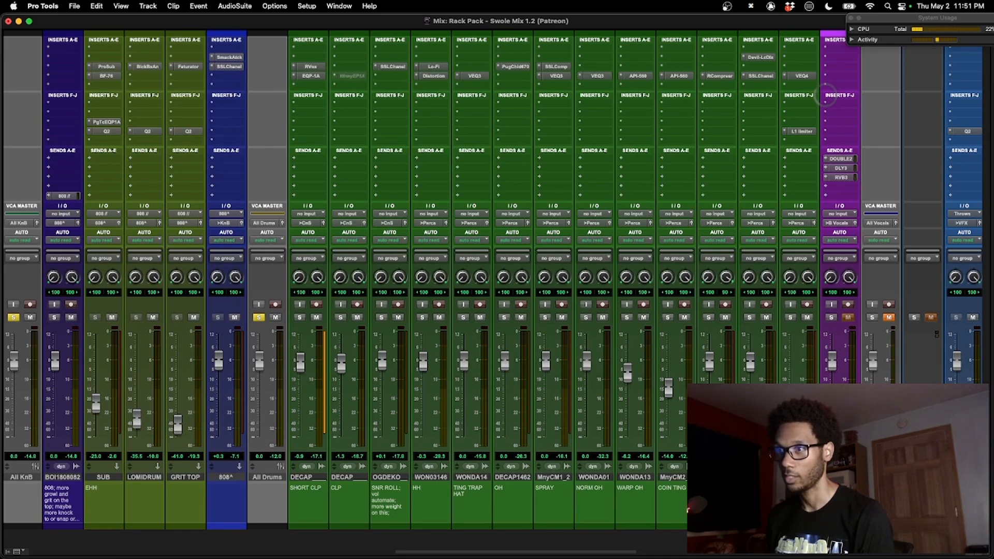
pyautogui.hscroll(-5, 564, 476)
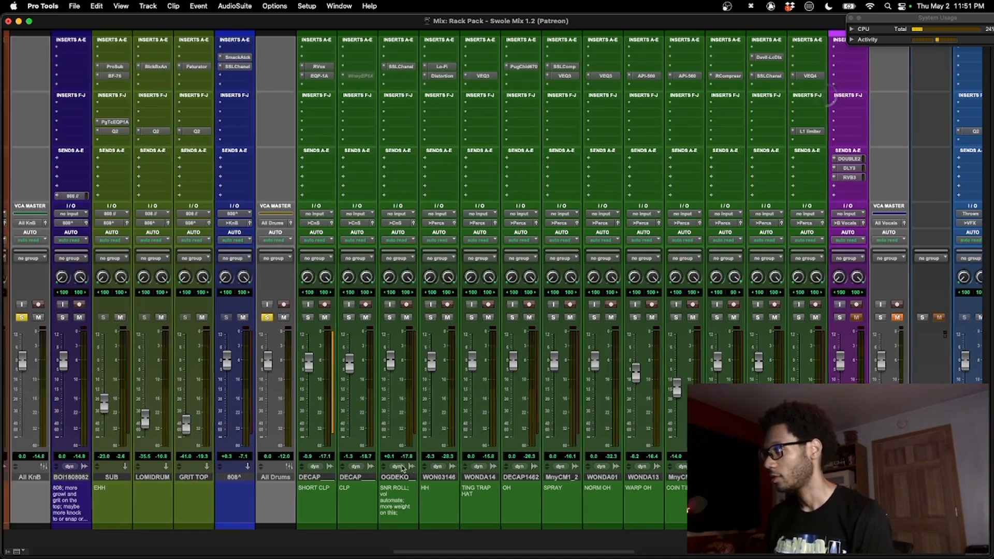
pyautogui.hscroll(-6, 386, 465)
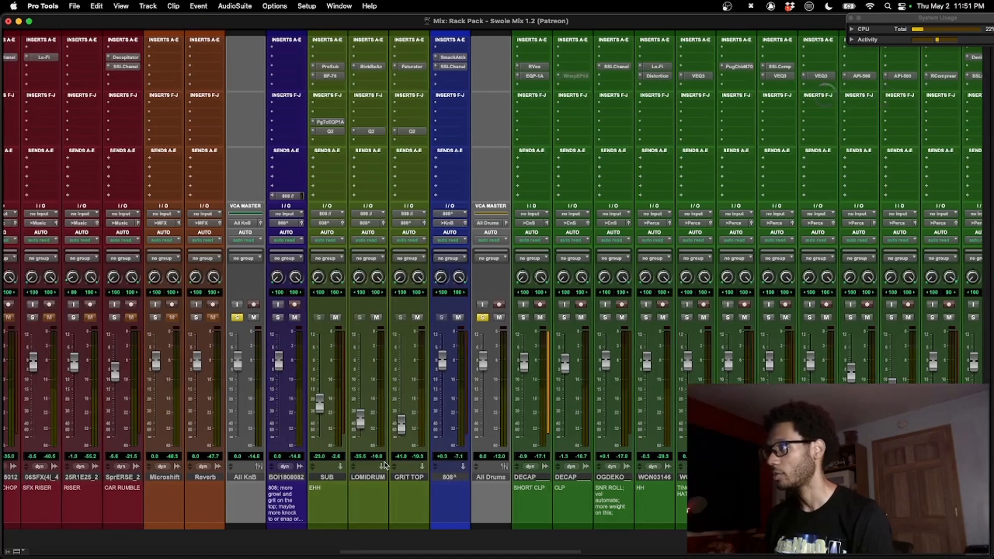
pyautogui.hscroll(-3, 368, 470)
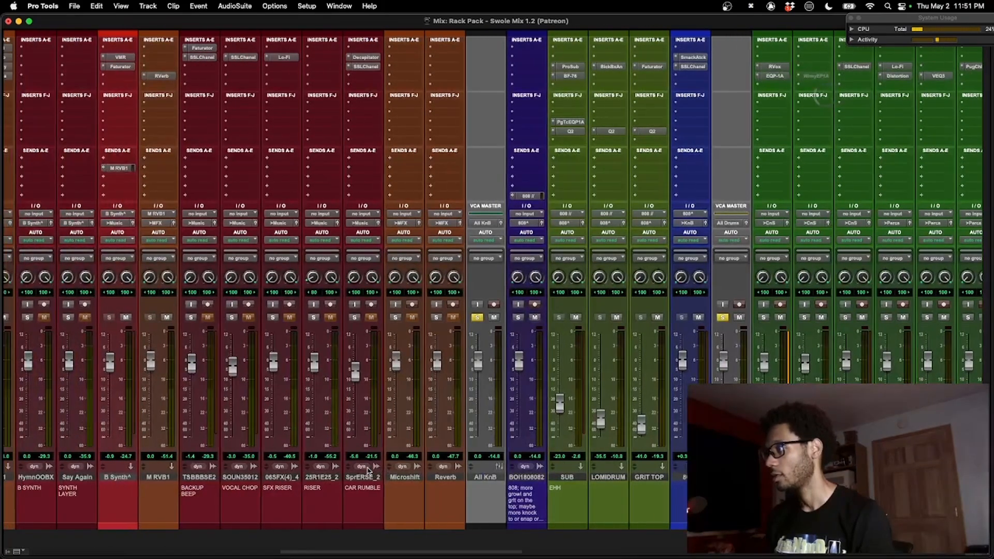
pyautogui.hscroll(-4, 258, 468)
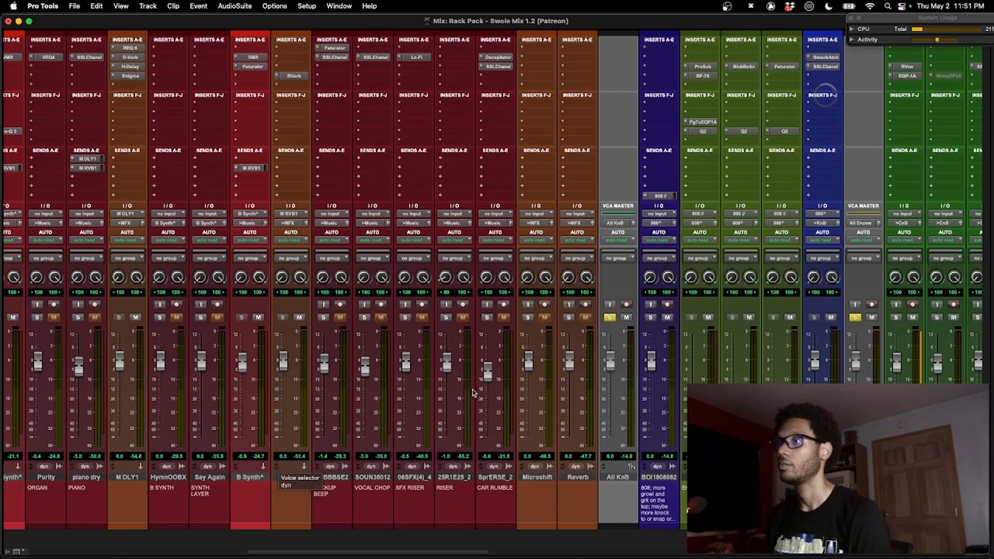
pyautogui.hscroll(-10, 473, 393)
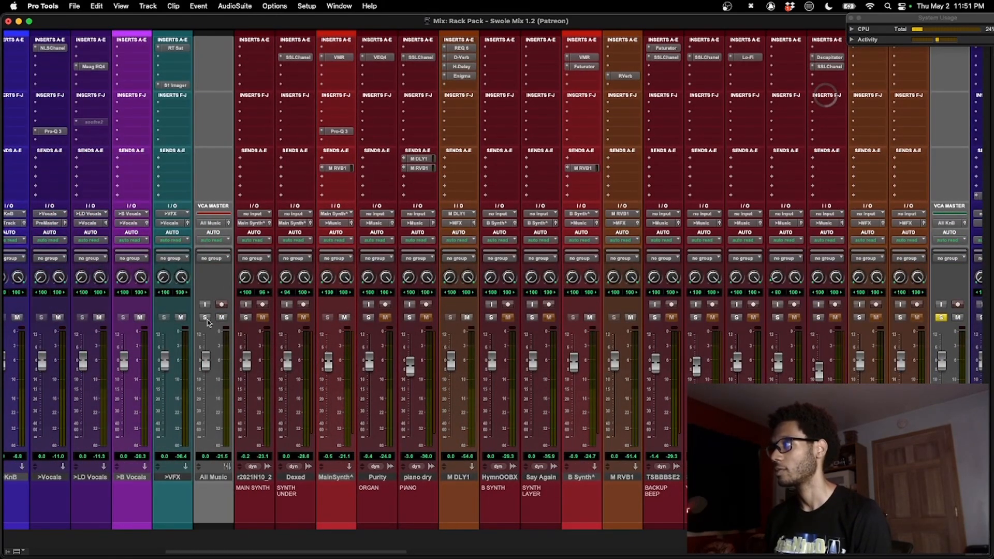
pyautogui.click(205, 318)
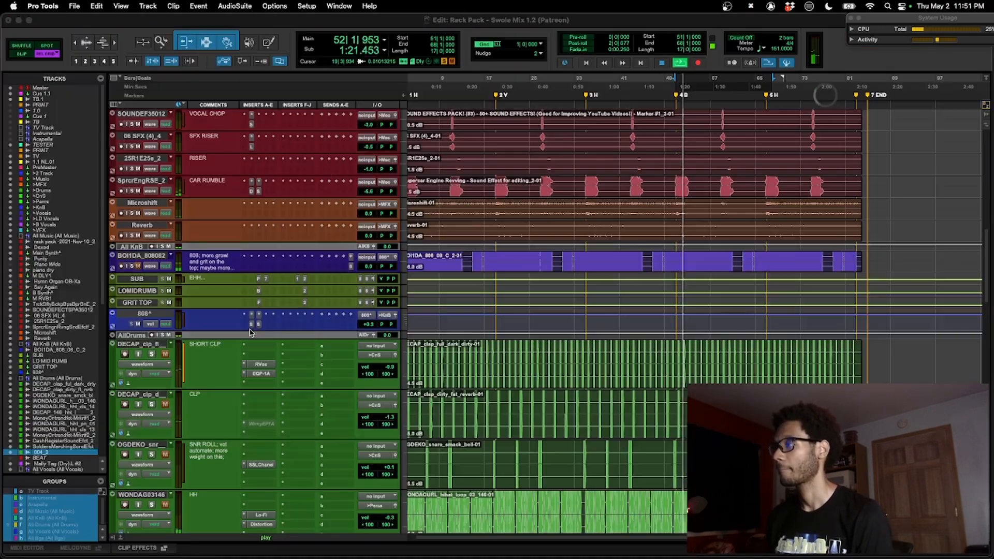
# Stop playback and select the B SYNTH and SYNTH LAYER section from bar 51 in the arrangement.
pyautogui.press('super+equal')
pyautogui.scroll(10, 463, 395)
pyautogui.scroll(-3, 463, 395)
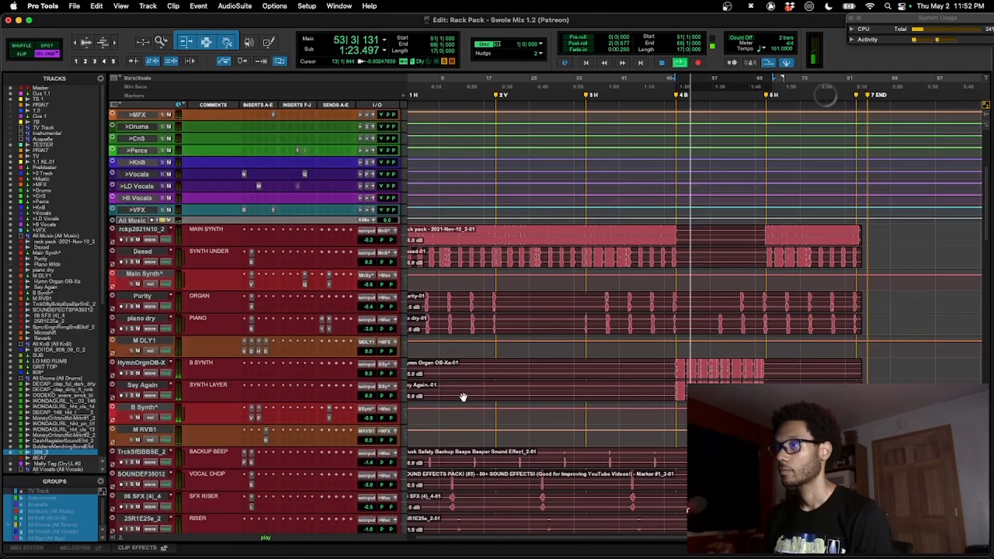
pyautogui.press('space')
pyautogui.moveTo(675, 364); pyautogui.dragTo(766, 390)
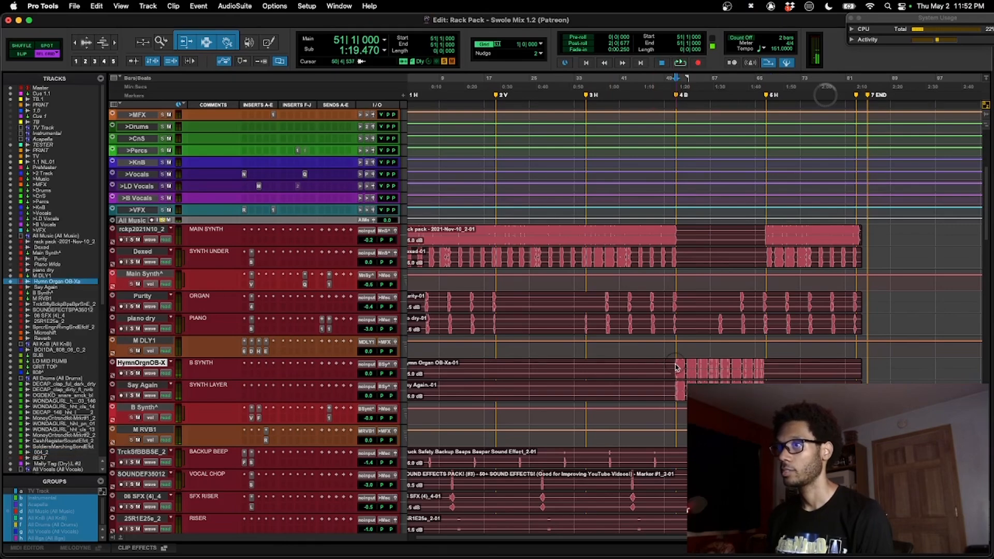
# Examine the music tracks' inserts, sends, routing and levels in the mixer, from MAIN SYNTH to the effect tracks.
pyautogui.press('super+equal')
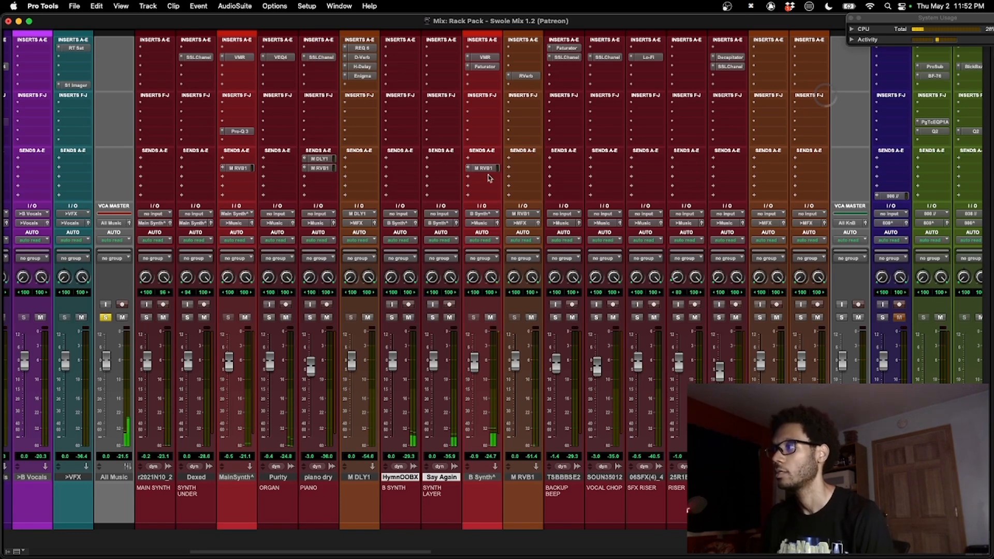
pyautogui.hscroll(3, 414, 212)
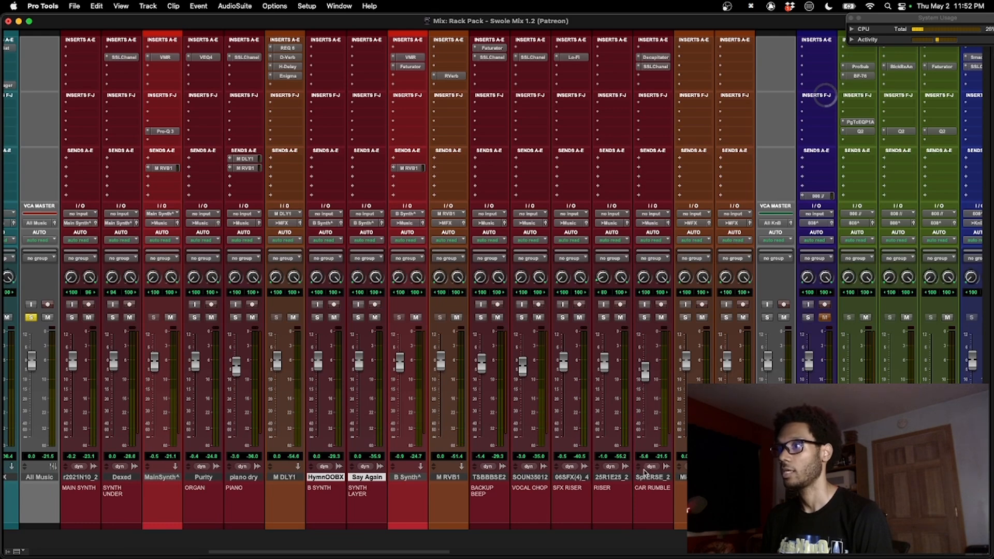
pyautogui.press('super+equal')
pyautogui.scroll(-5, 592, 458)
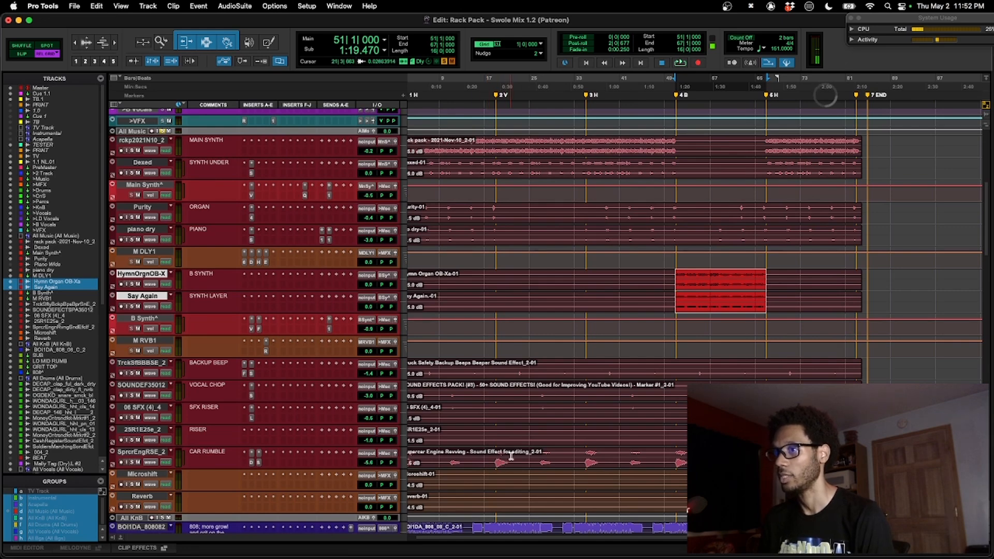
pyautogui.press('super+equal')
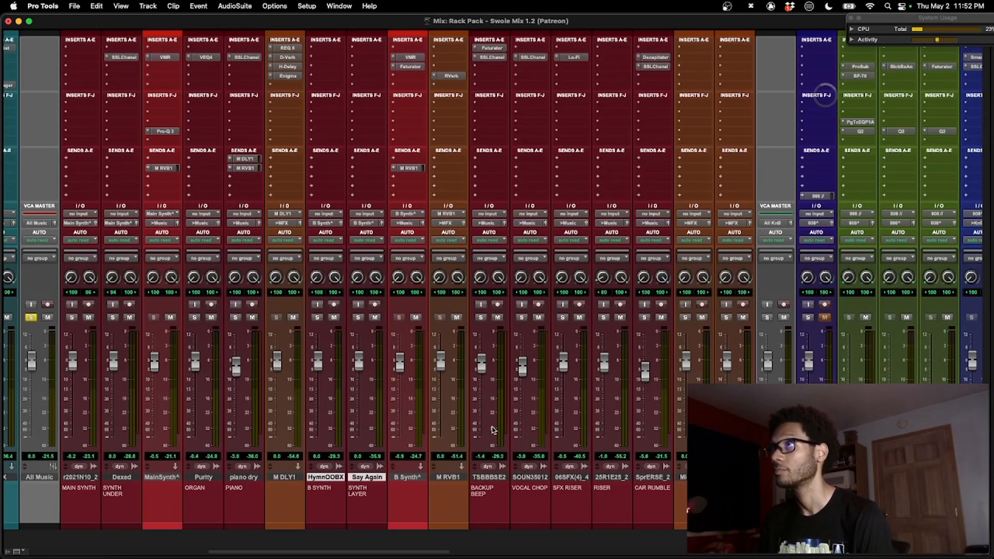
pyautogui.hscroll(-3, 518, 332)
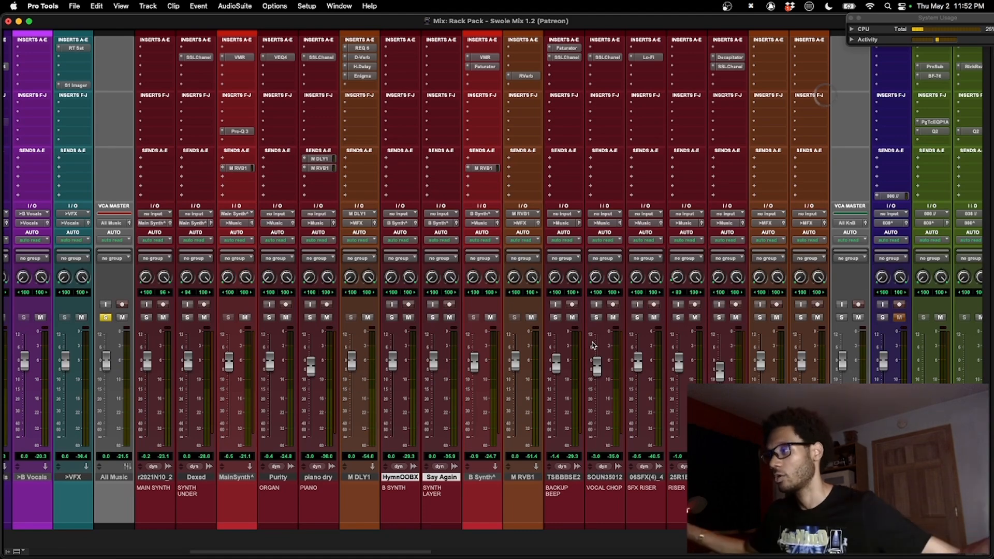
# Inspect the RVerb plug-in on the M RVB1 track, including its Damping, Reverb and EQ views, and close it.
pyautogui.hscroll(1, 493, 368)
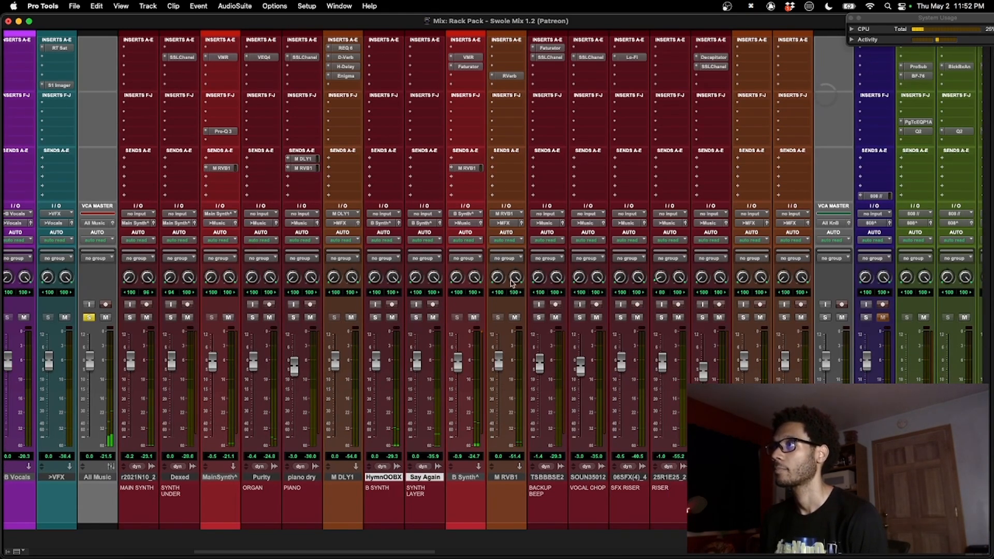
pyautogui.click(514, 318)
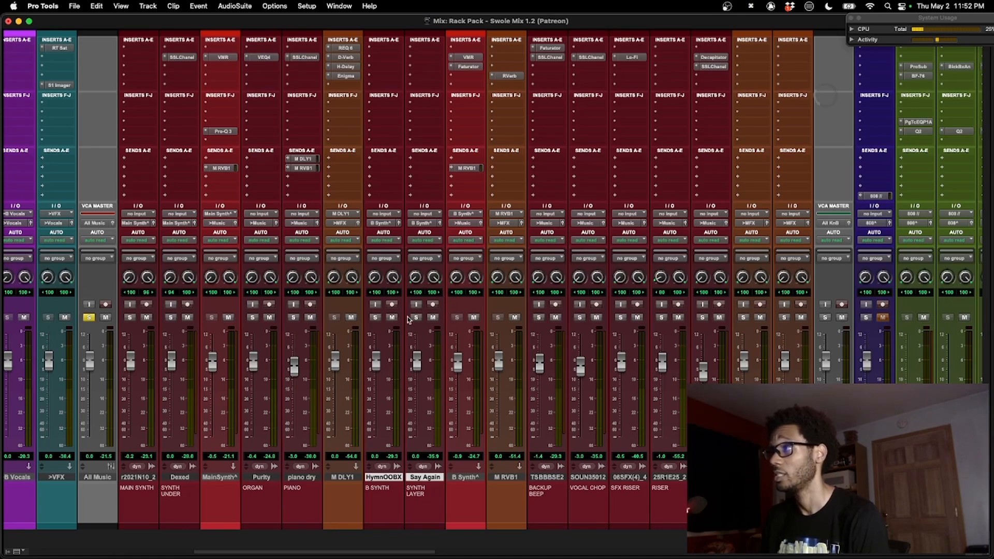
pyautogui.hscroll(-1, 414, 324)
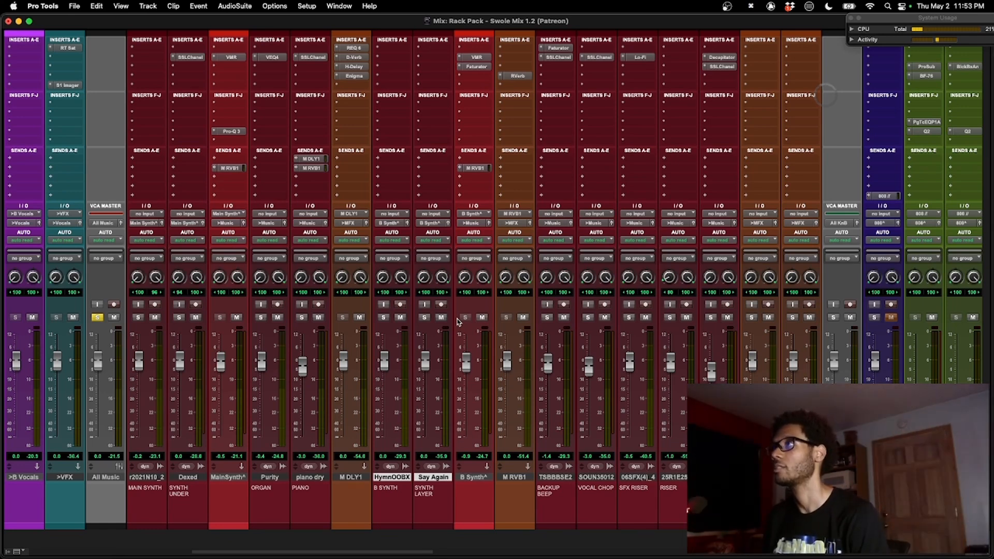
pyautogui.click(518, 77)
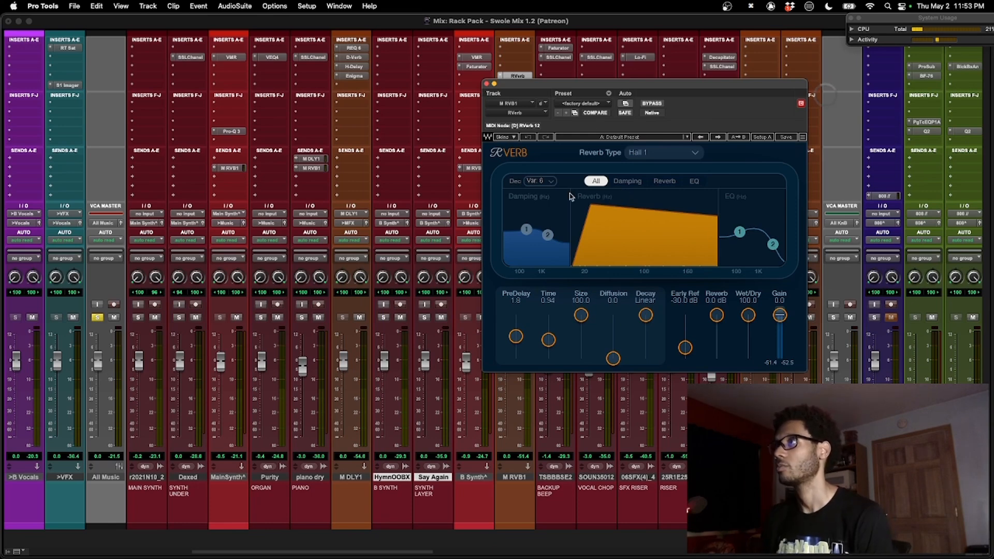
pyautogui.click(628, 181)
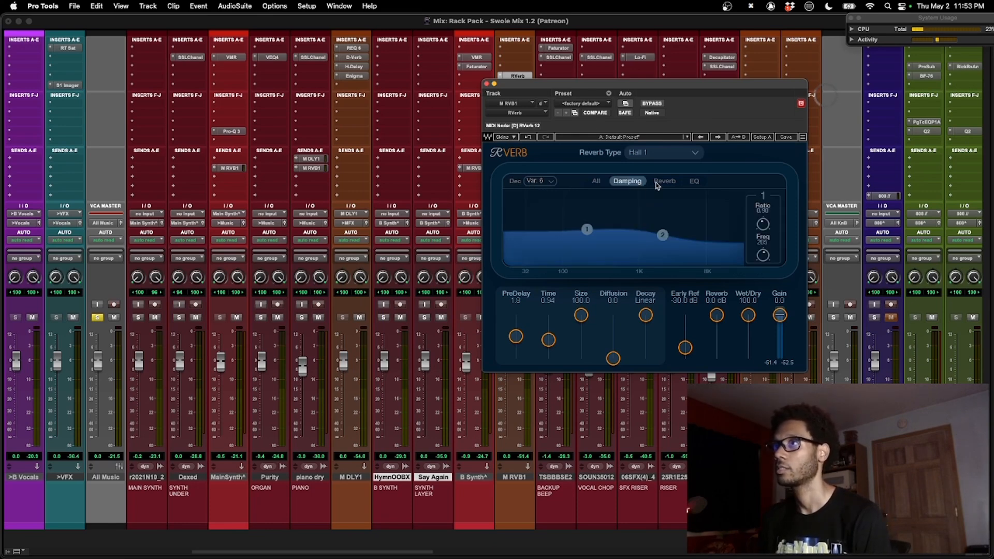
pyautogui.click(662, 182)
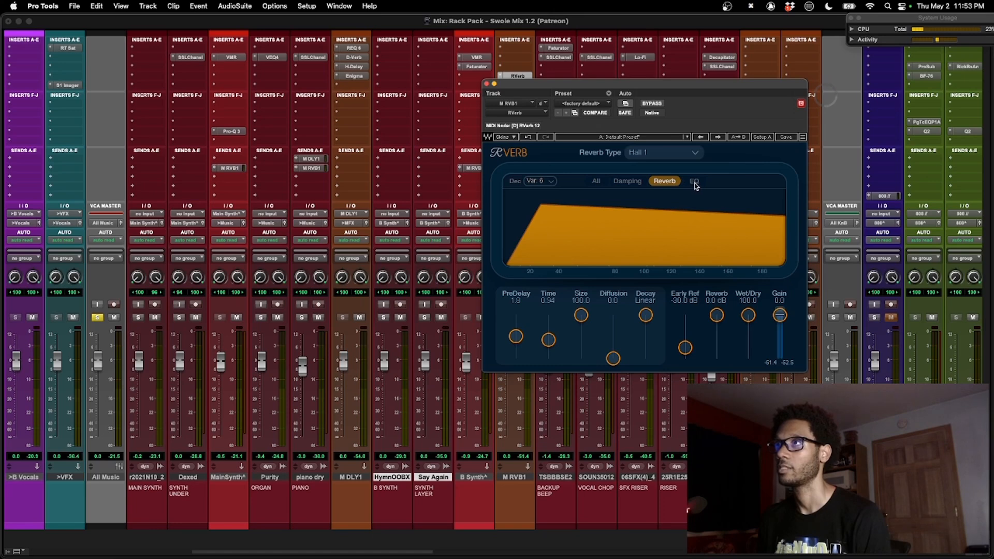
pyautogui.click(694, 183)
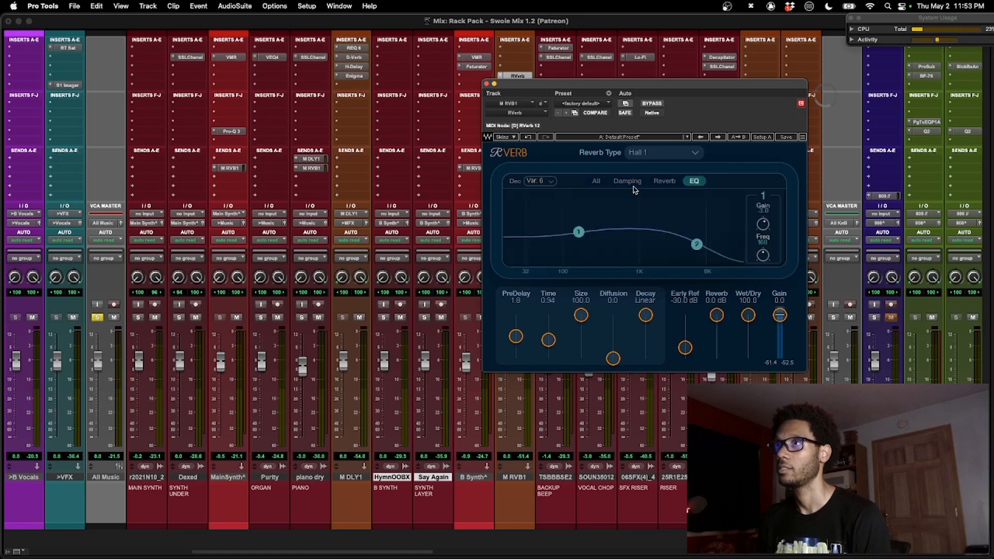
pyautogui.click(596, 182)
pyautogui.press('super+w')
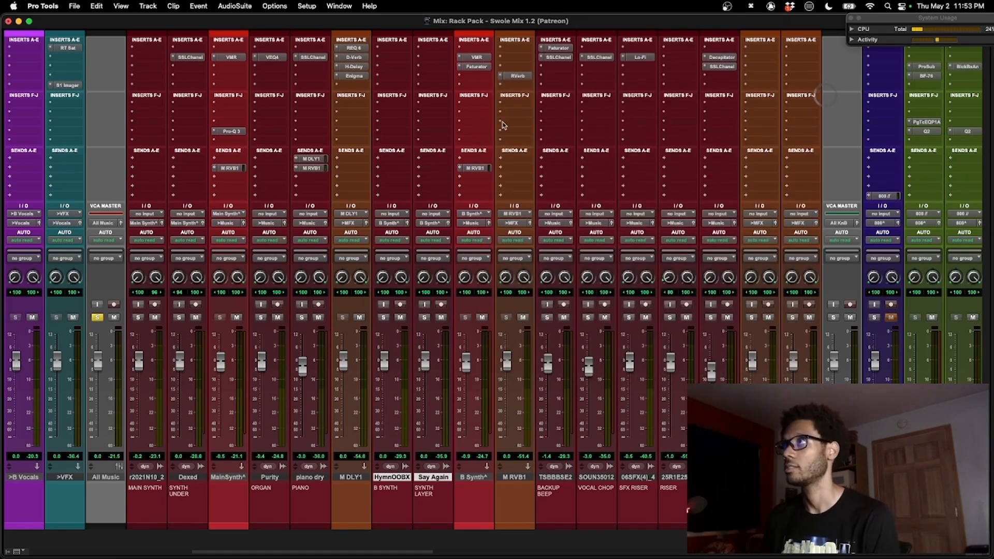
# Check the Virtual Mix Rack on the B Synth bus with its Faturator insert bypassed during playback, and close the plug-in window.
pyautogui.hscroll(-3, 466, 279)
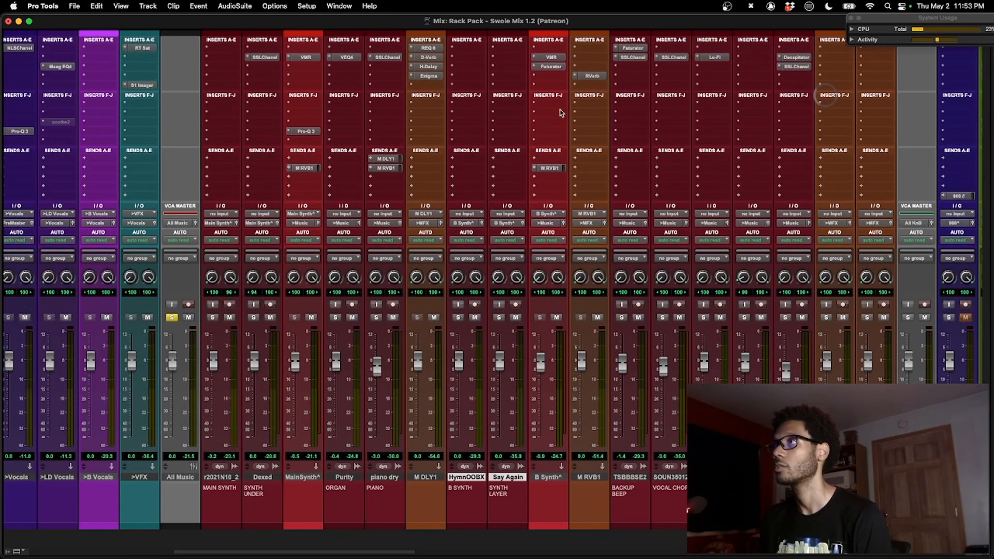
pyautogui.click(554, 59)
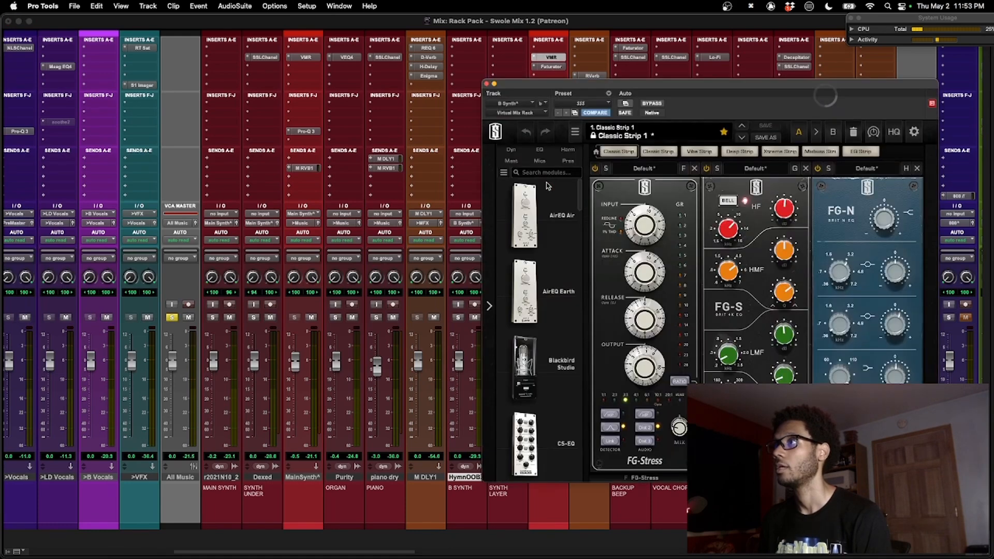
pyautogui.moveTo(696, 84); pyautogui.dragTo(524, 89)
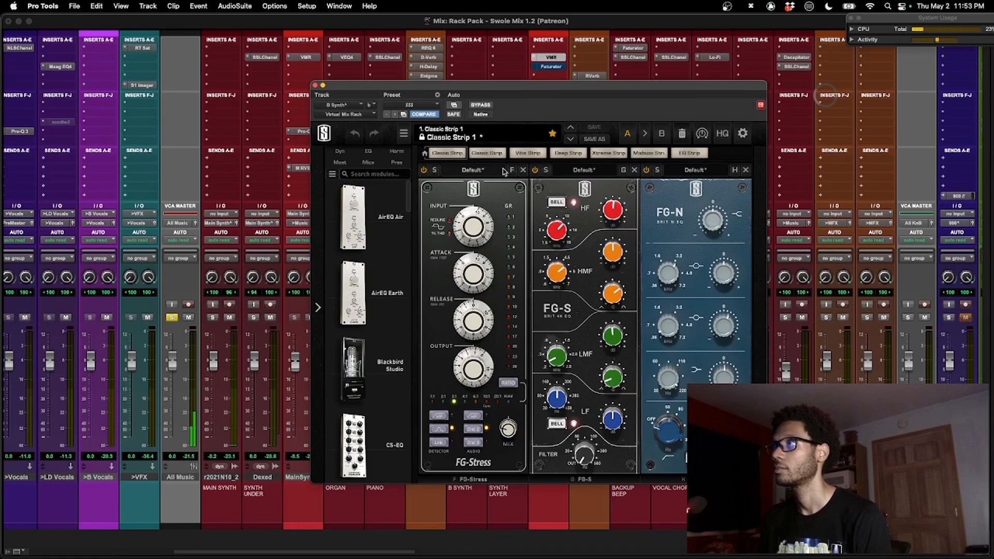
pyautogui.press('super+w')
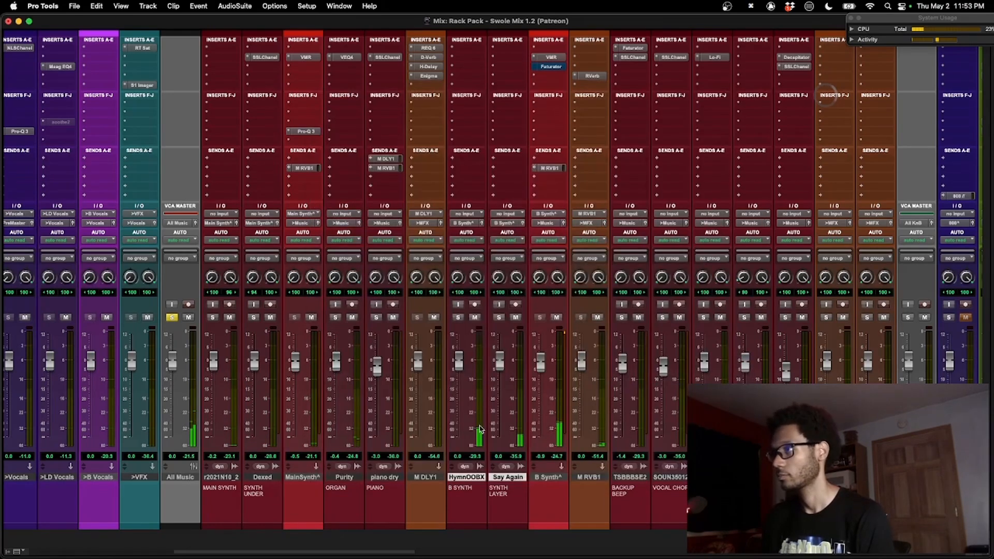
# Select the B SYNTH and SYNTH LAYER tracks in the mixer and solo both.
pyautogui.click(474, 481)
pyautogui.click(474, 481)
pyautogui.keyDown('shift'); pyautogui.click(504, 481); pyautogui.keyUp('shift')
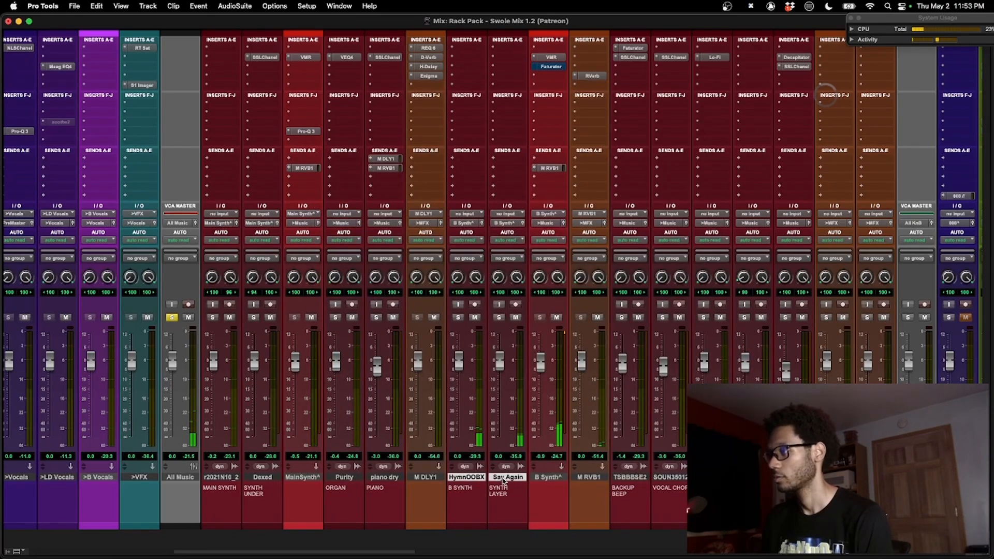
pyautogui.hotkey('shift', 's')
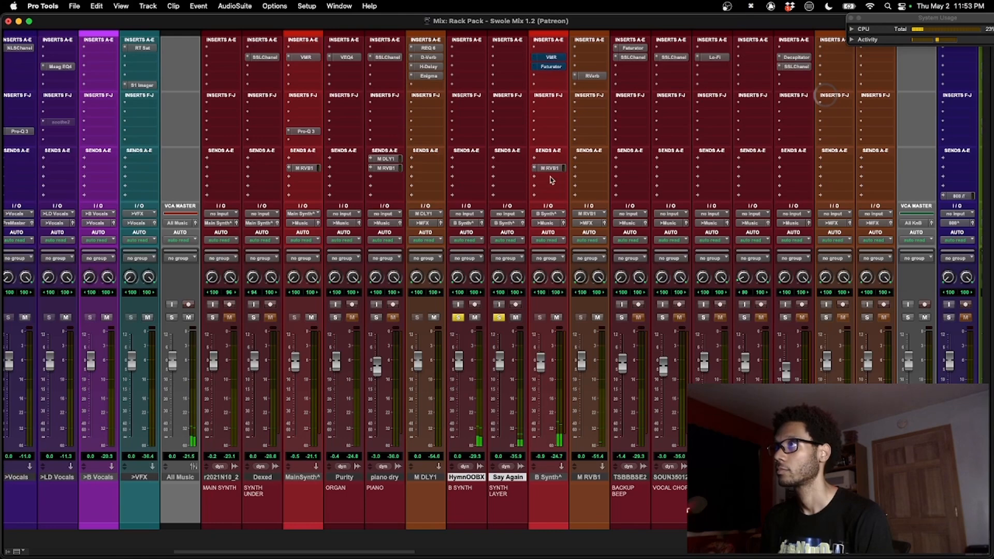
# Compare the B Synth bus with and without its M RVB1 send and VMR insert by toggling their mute and bypass.
pyautogui.click(550, 168)
pyautogui.hscroll(2, 544, 161)
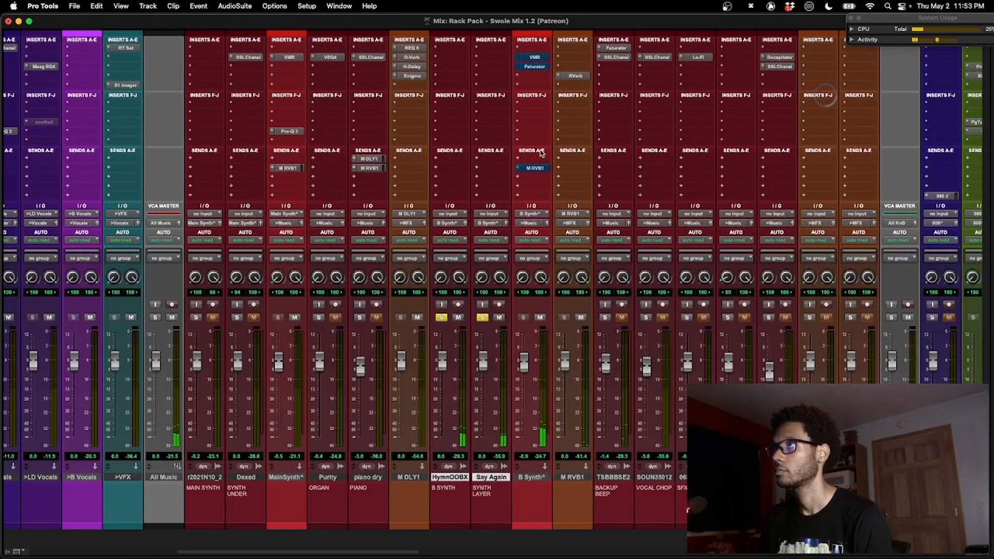
pyautogui.click(538, 170)
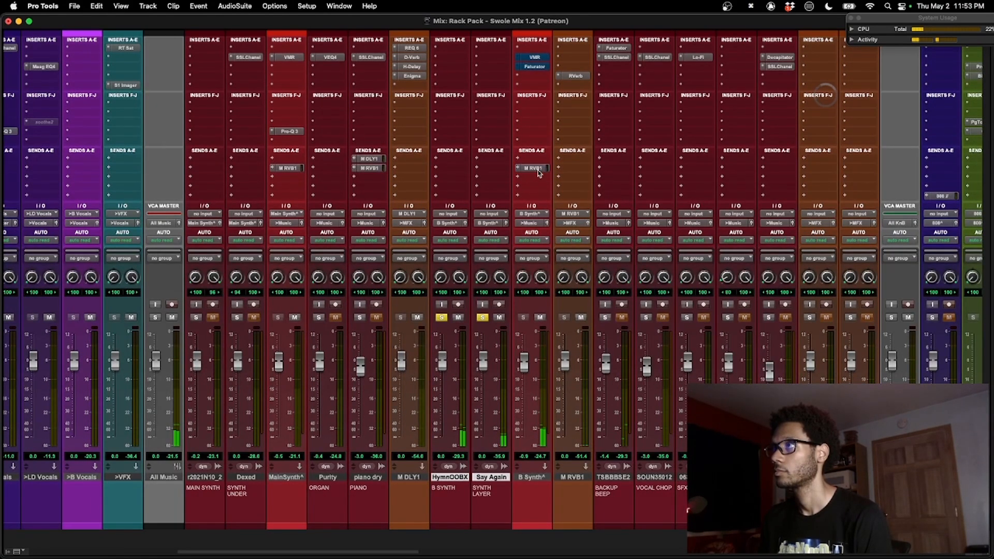
pyautogui.click(538, 58)
pyautogui.keyDown('super'); pyautogui.click(538, 58); pyautogui.keyUp('super')
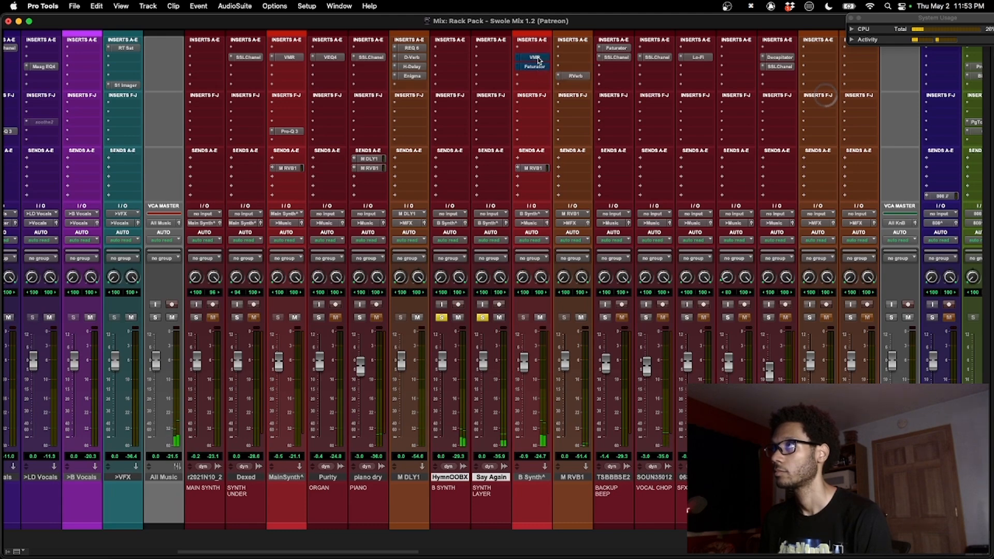
pyautogui.keyDown('super'); pyautogui.click(538, 58); pyautogui.keyUp('super')
# Reopen the B Synth bus's Virtual Mix Rack and examine the FG-S and FG-N equalizer gain and frequency settings.
pyautogui.click(537, 59)
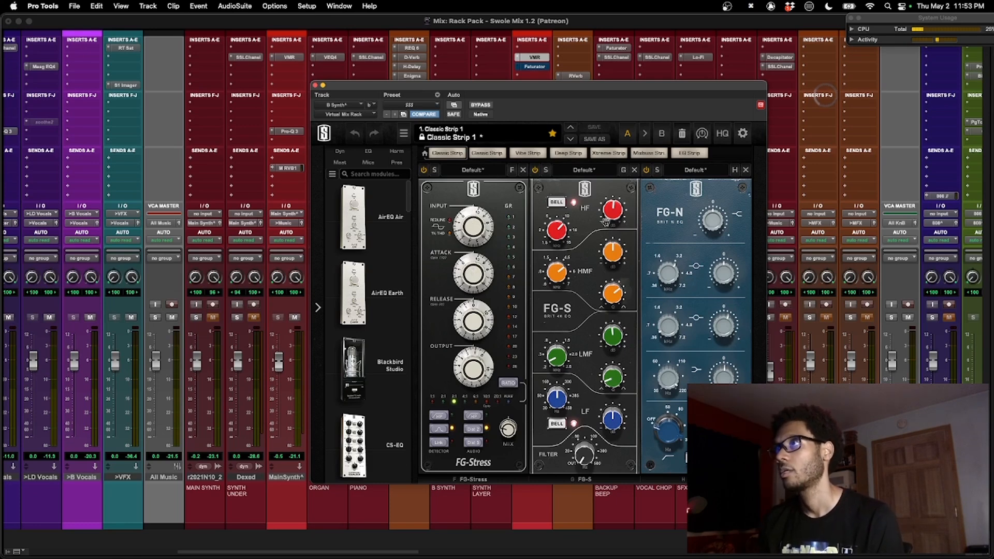
pyautogui.moveTo(613, 214)
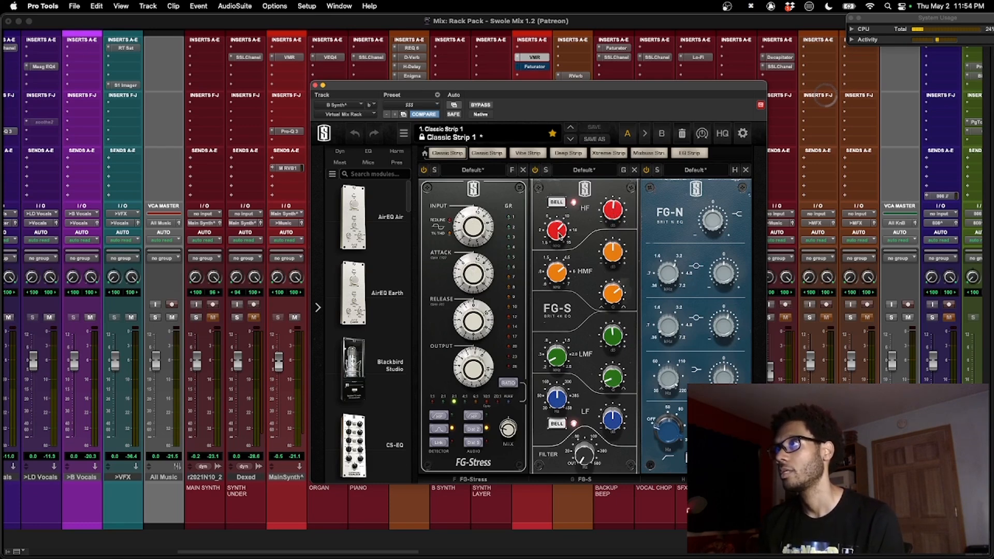
pyautogui.moveTo(558, 234)
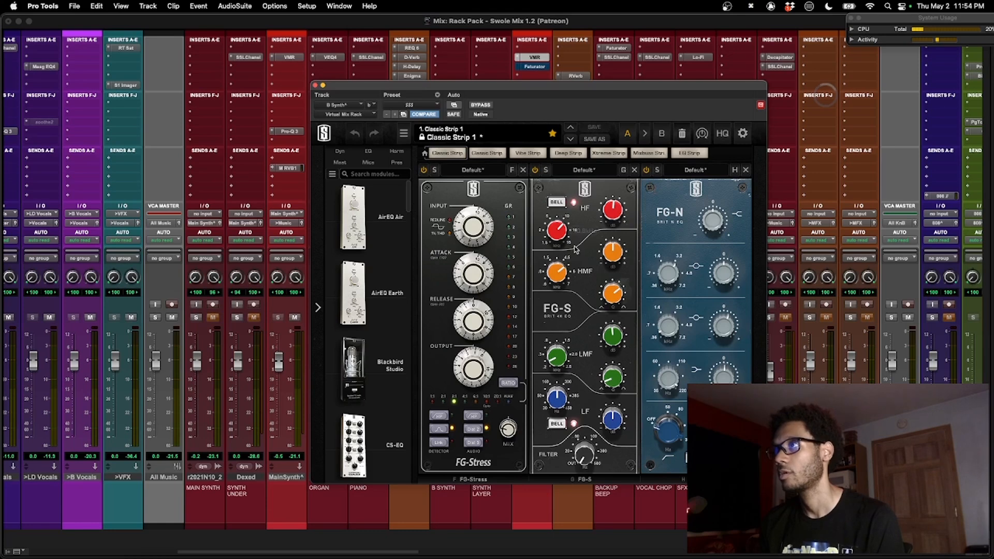
pyautogui.moveTo(614, 258)
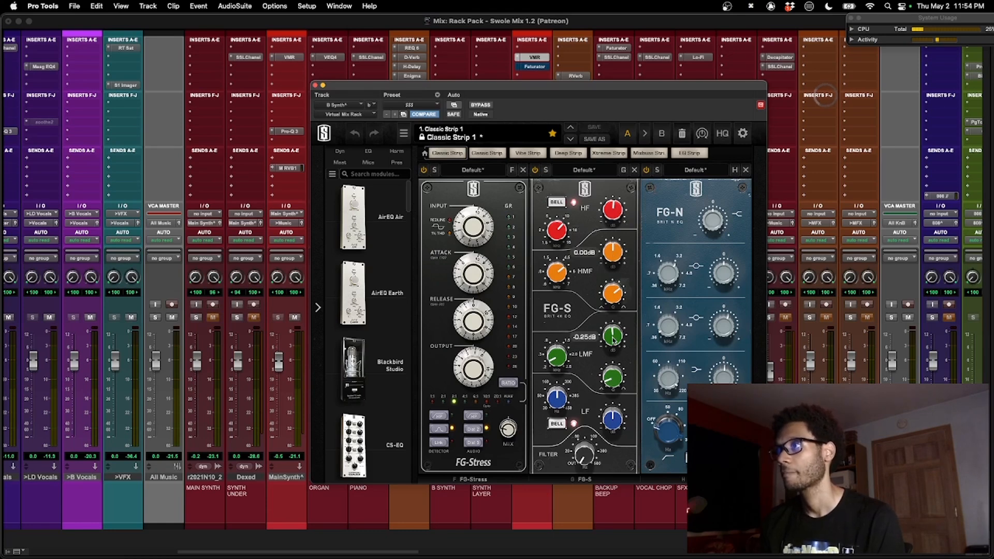
pyautogui.moveTo(559, 361)
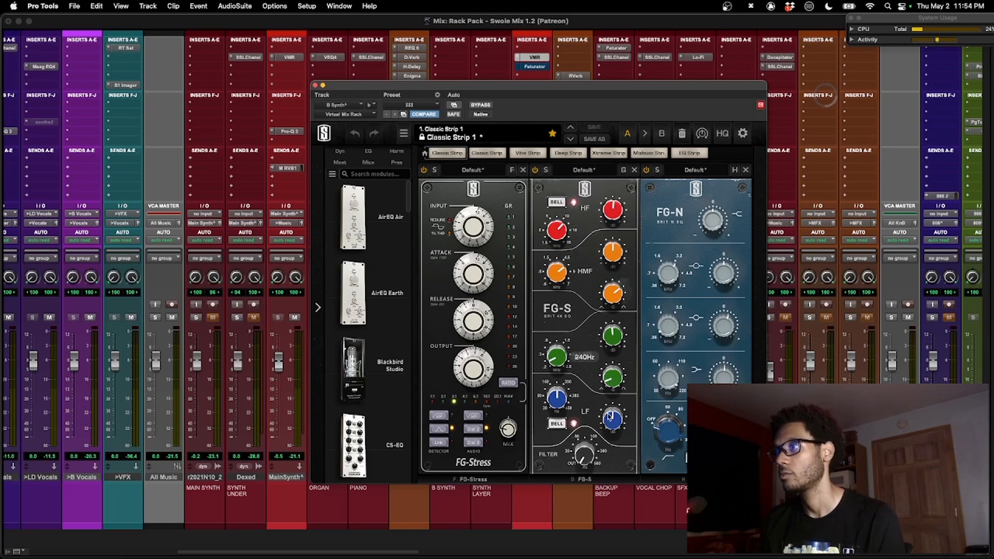
pyautogui.moveTo(612, 424)
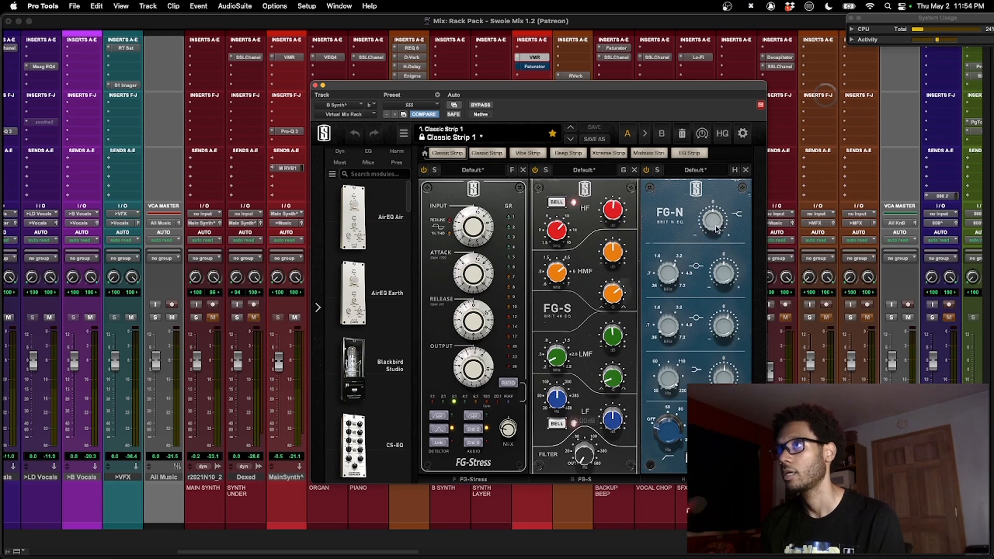
pyautogui.moveTo(725, 310)
pyautogui.moveTo(725, 310); pyautogui.dragTo(725, 329)
pyautogui.moveTo(664, 336)
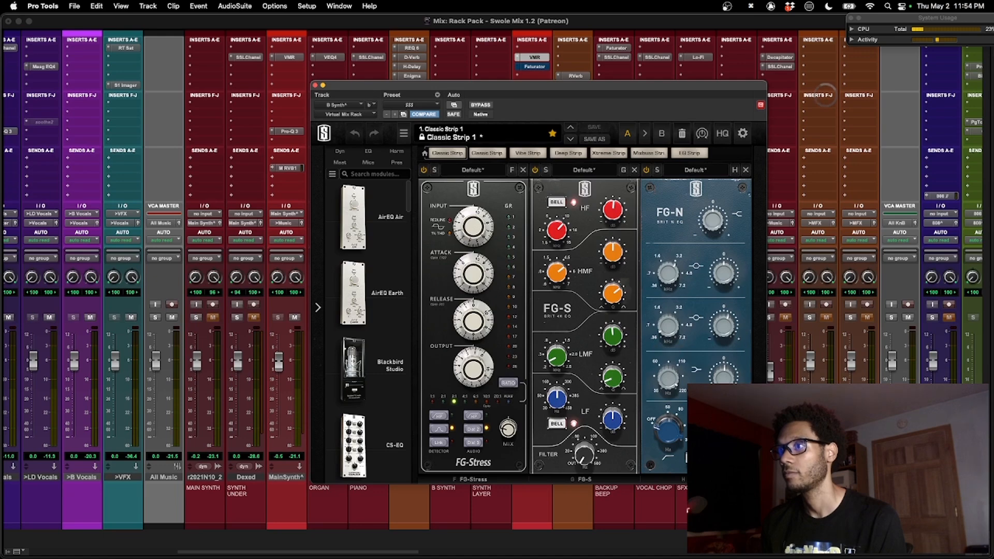
pyautogui.moveTo(667, 385)
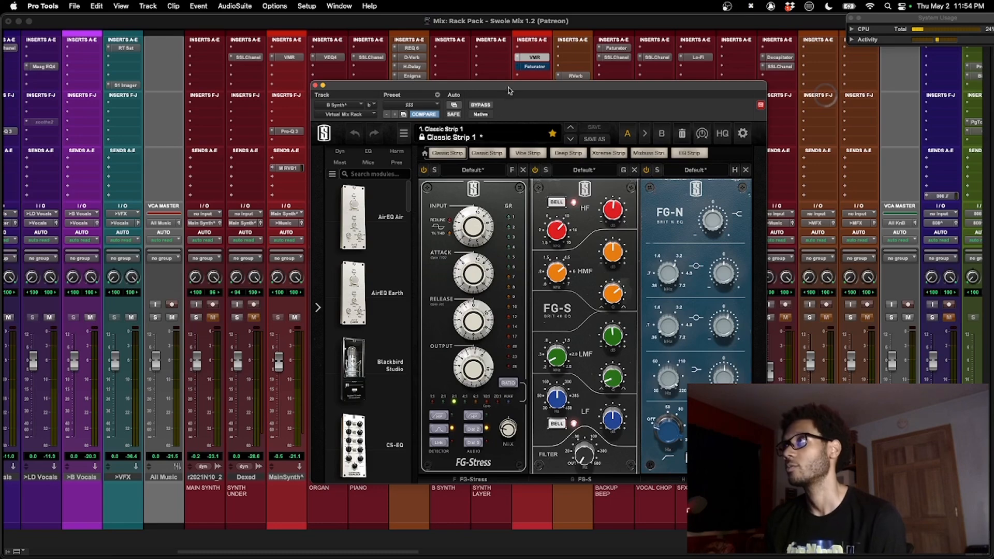
# Open the Faturator insert on the B Synth bus and toggle its bypass to compare the sound.
pyautogui.click(528, 67)
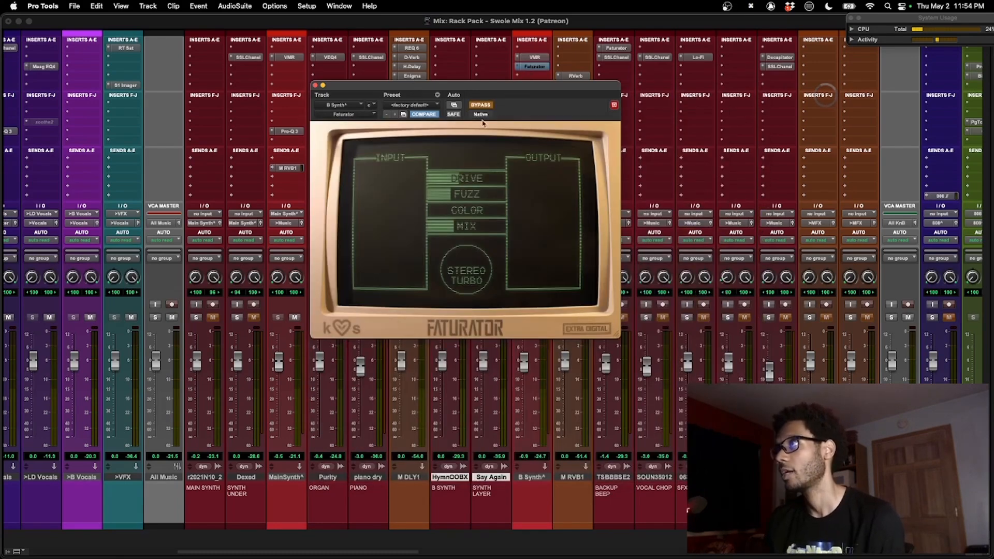
pyautogui.moveTo(492, 86); pyautogui.dragTo(513, 104)
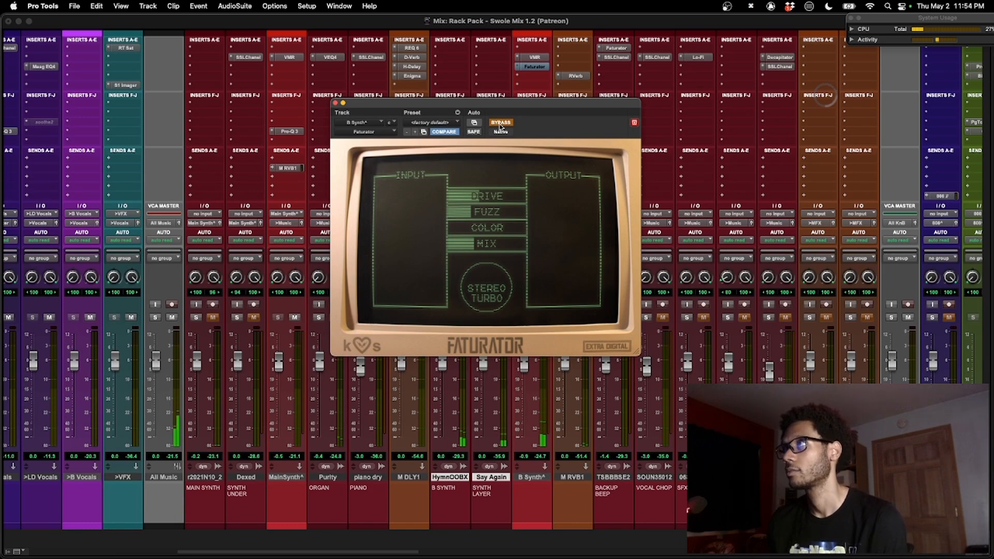
pyautogui.click(501, 123)
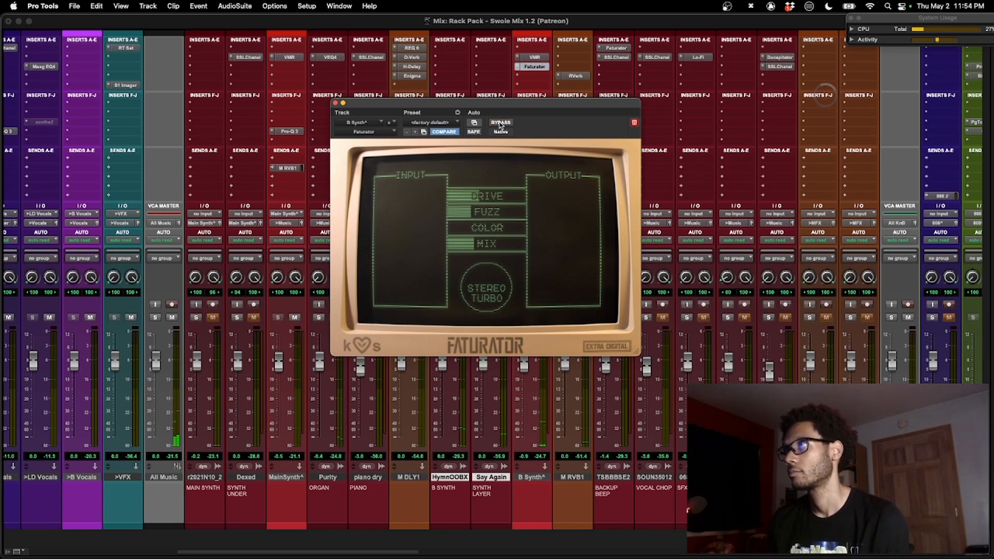
pyautogui.click(500, 124)
pyautogui.click(501, 124)
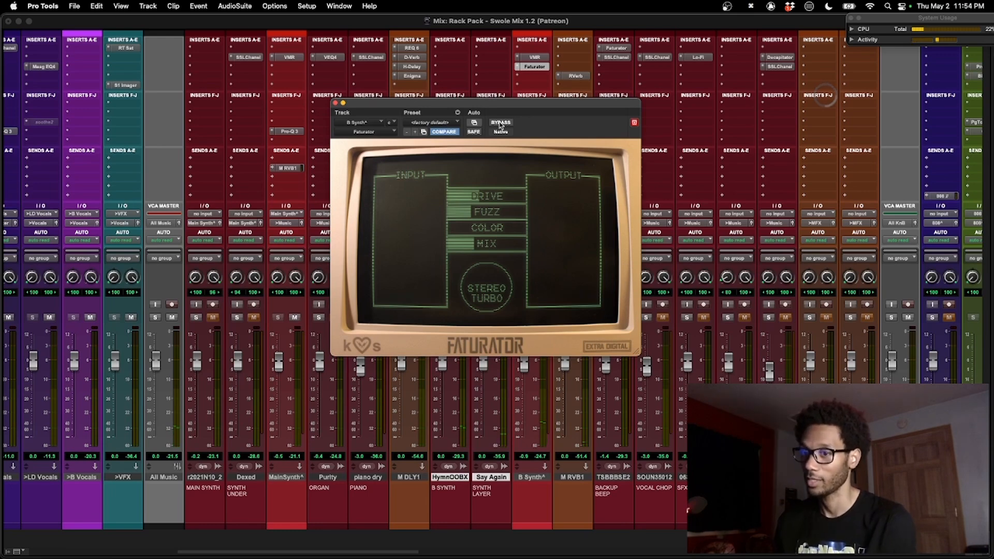
# Show the arrangement and play the soloed B synths from bar 58 while switching Faturator's bypass on and off.
pyautogui.press('super+equal')
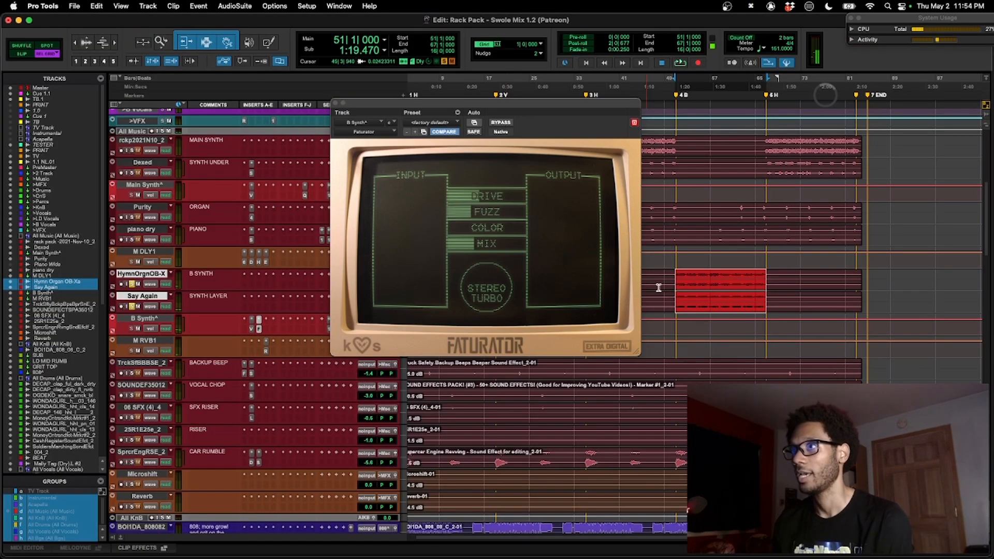
pyautogui.press('space')
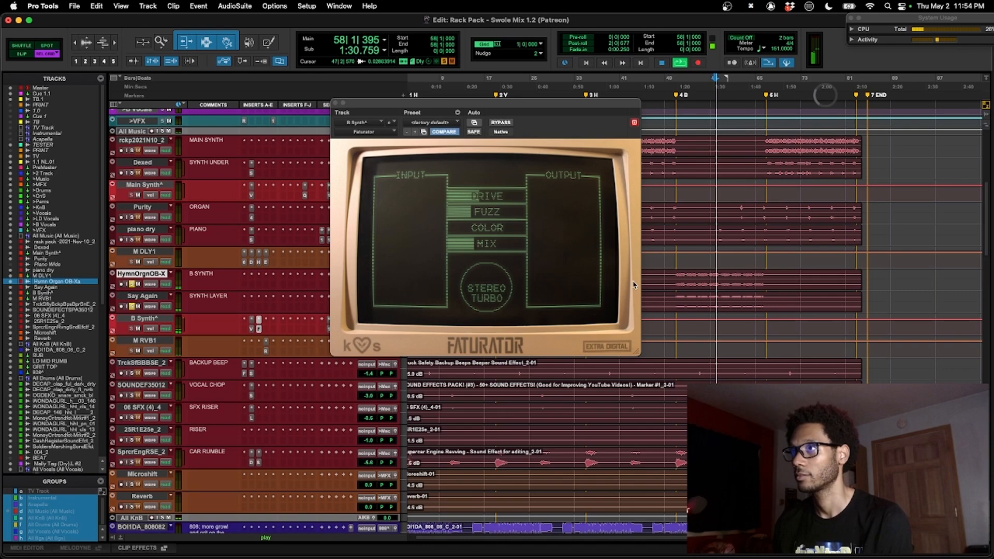
pyautogui.click(503, 125)
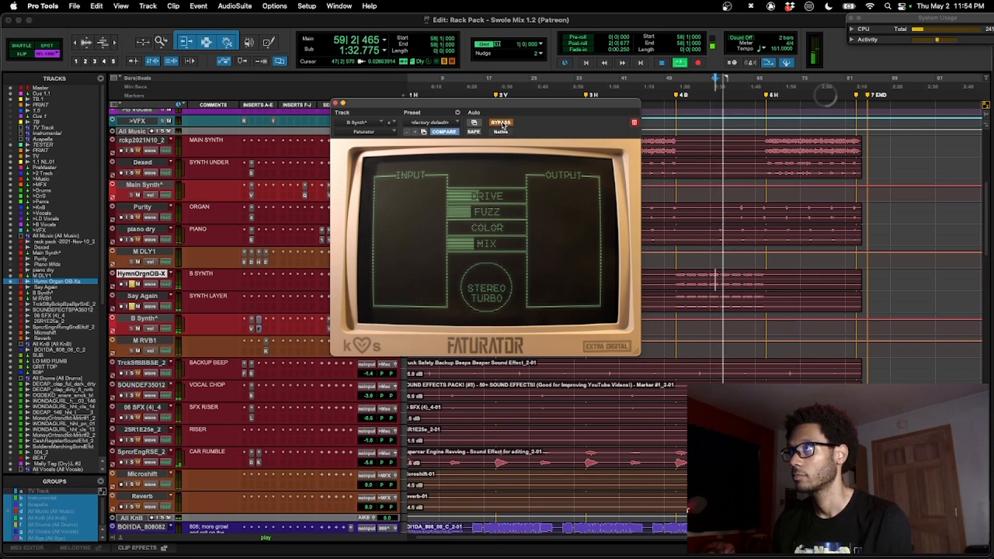
pyautogui.click(503, 124)
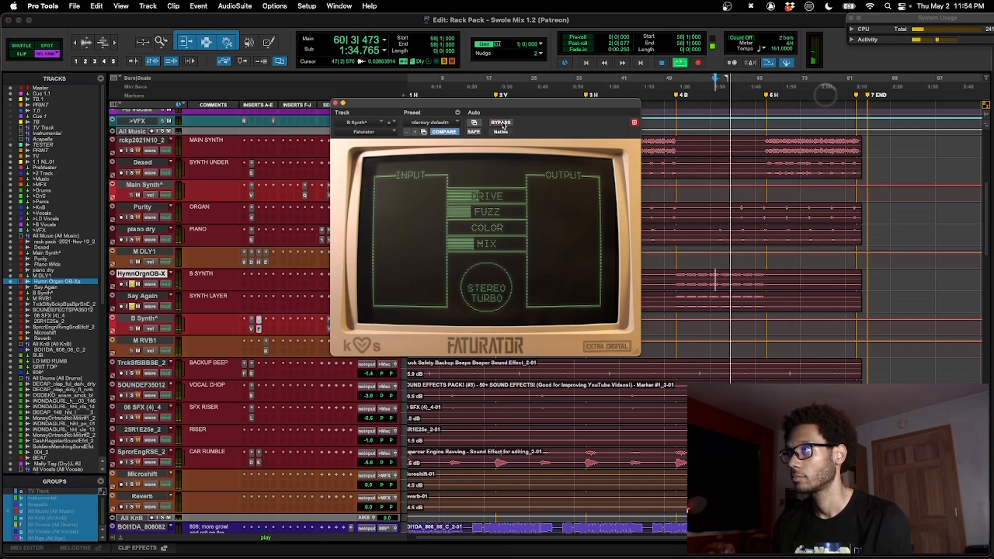
pyautogui.click(503, 125)
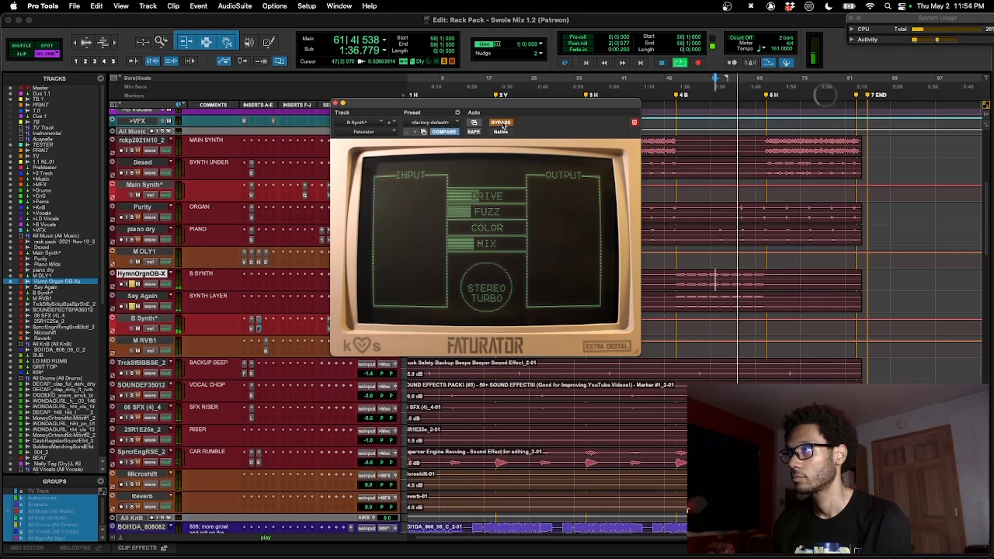
# Take the B Synth bus's Faturator out of bypass and close its window with playback stopped.
pyautogui.click(503, 124)
pyautogui.press('space')
pyautogui.press('super+w')
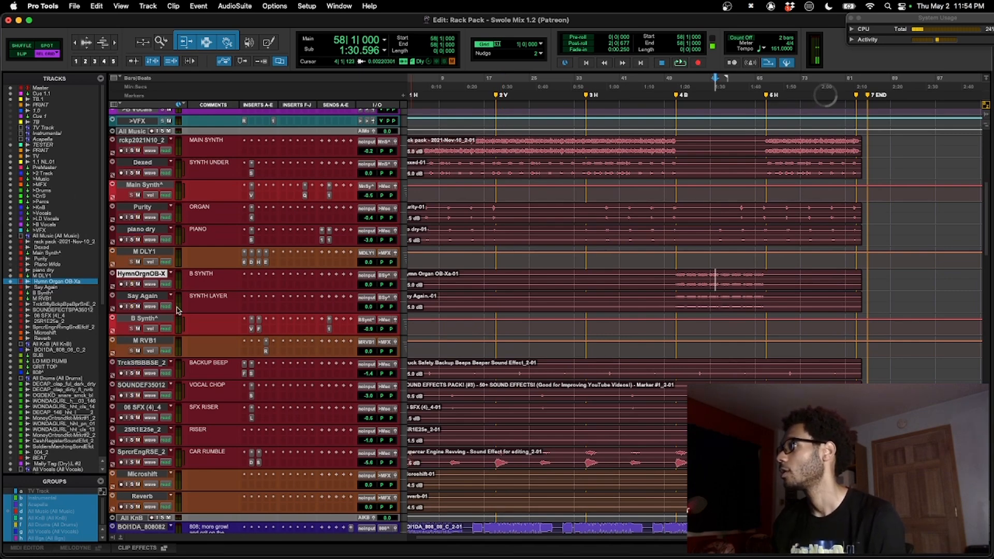
# Solo the All Music VCA and play the session from the beginning.
pyautogui.click(163, 131)
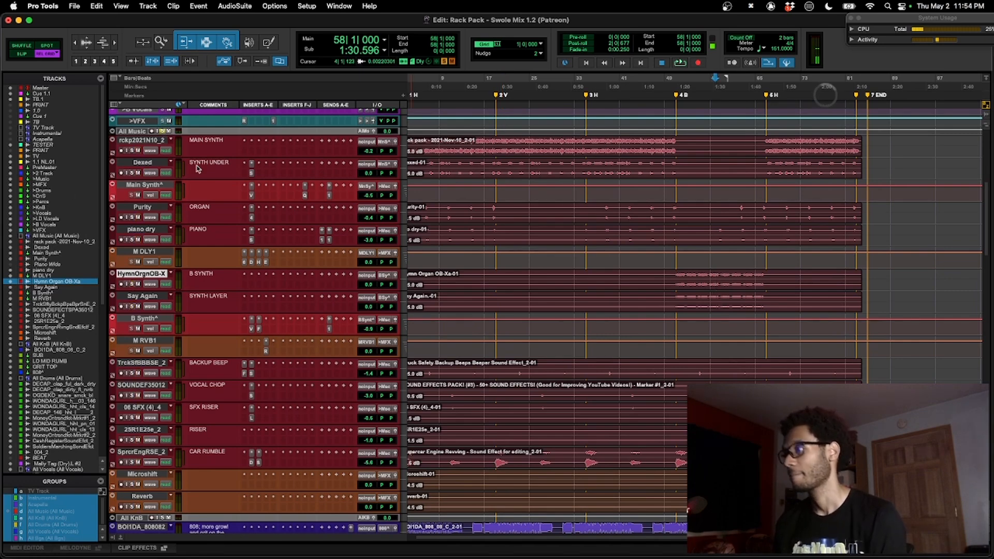
pyautogui.press('Return')
pyautogui.press('space')
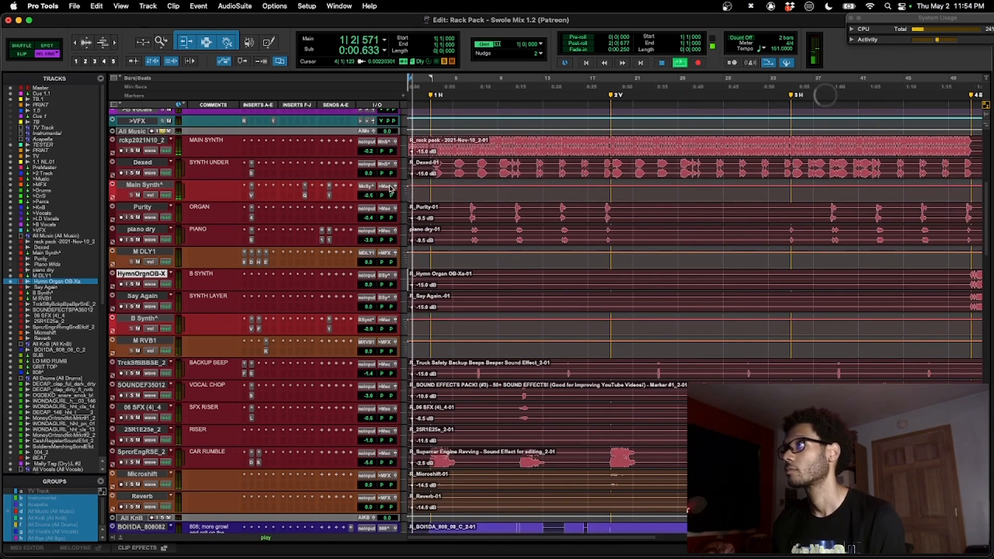
# In the Mix window, solo only the MAIN SYNTH and Dexed tracks, listen briefly, and stop playback.
pyautogui.press('super+equal')
pyautogui.hscroll(-2, 424, 186)
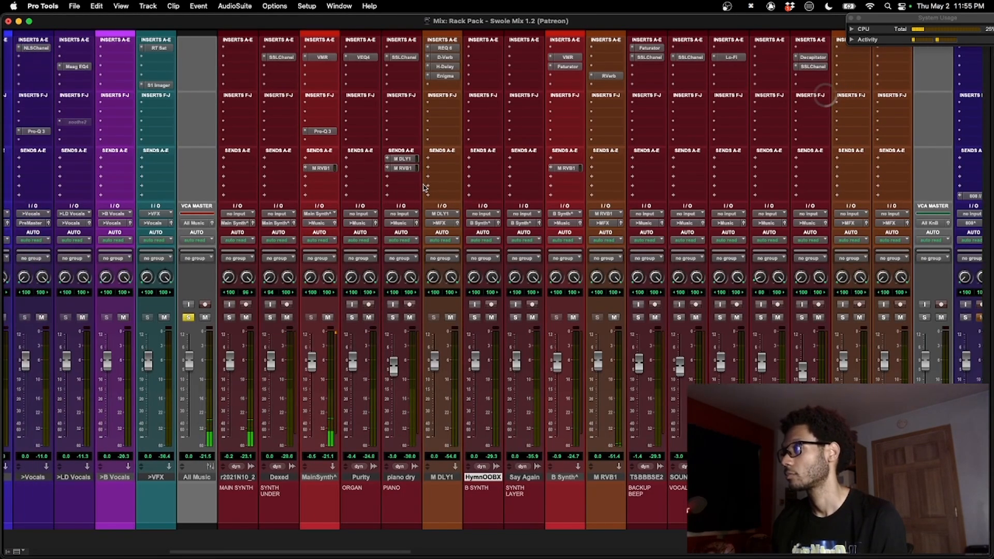
pyautogui.click(242, 480)
pyautogui.keyDown('shift'); pyautogui.click(274, 479); pyautogui.keyUp('shift')
pyautogui.hotkey('shift', 's')
pyautogui.hscroll(-4, 286, 481)
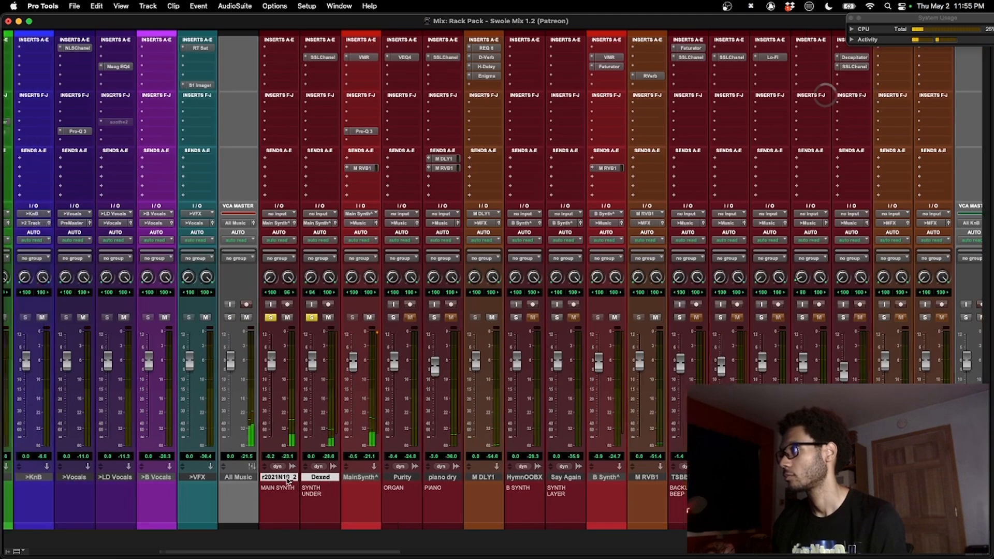
pyautogui.press('space')
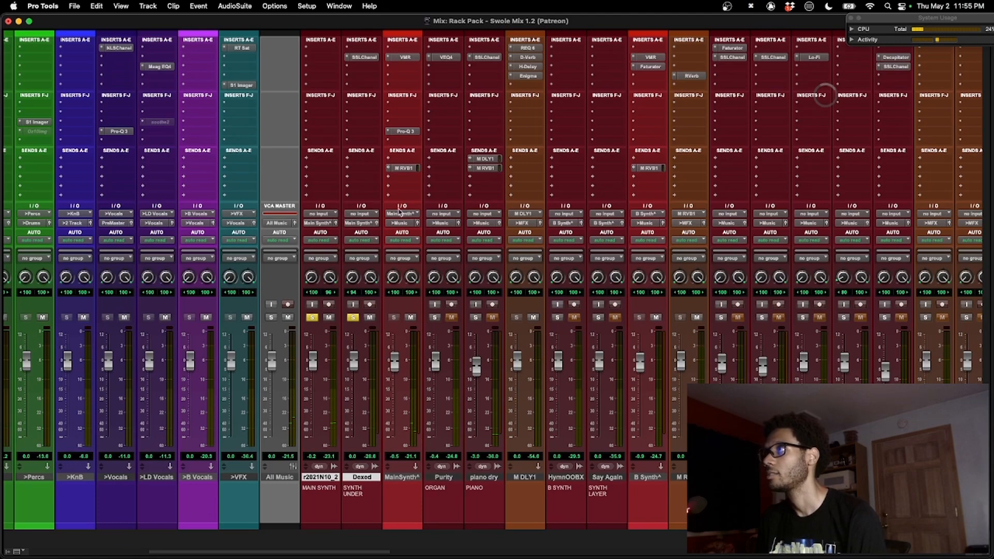
# Examine the filter gains and frequencies of the SSL E-Channel on the Dexed track, and close it.
pyautogui.click(361, 58)
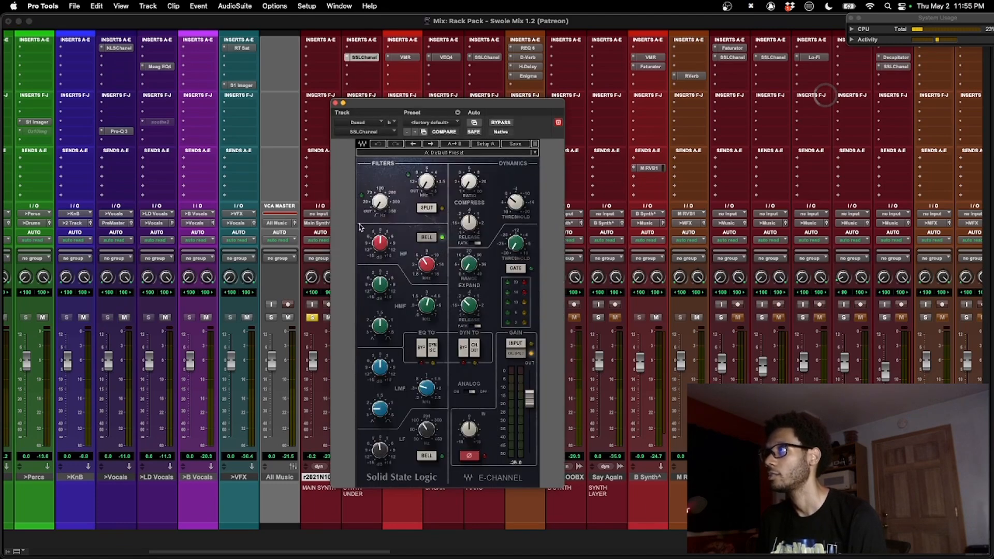
pyautogui.click(380, 450)
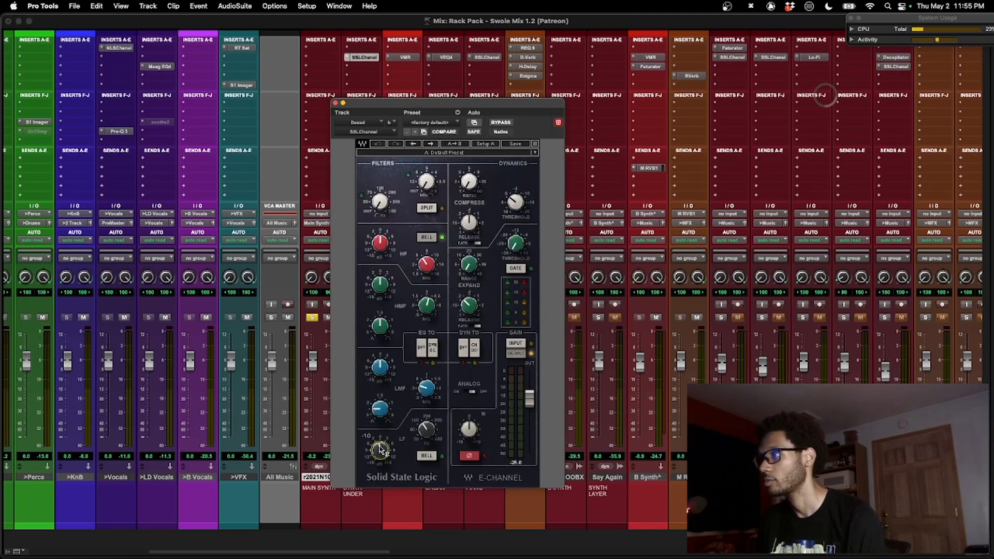
pyautogui.click(428, 434)
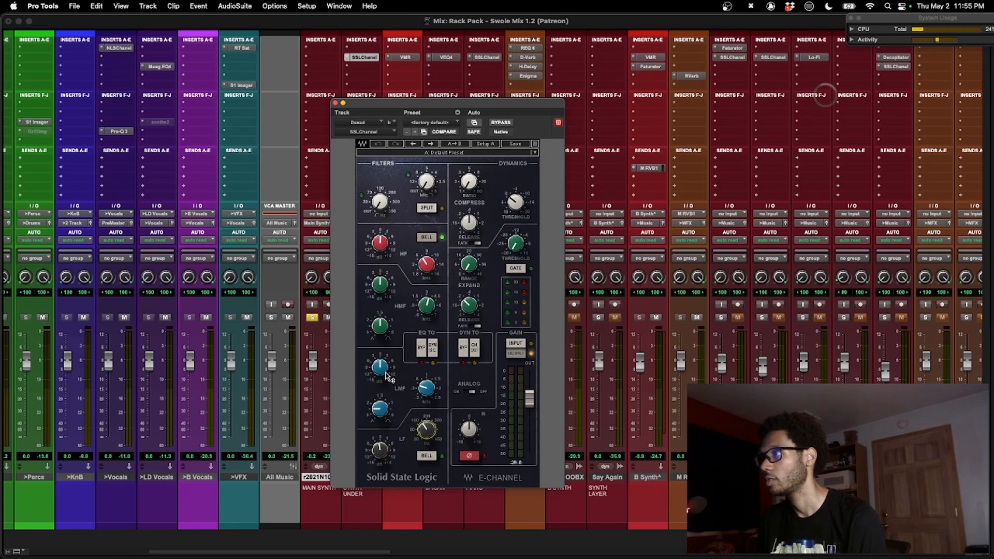
pyautogui.click(385, 371)
pyautogui.click(382, 285)
pyautogui.click(381, 242)
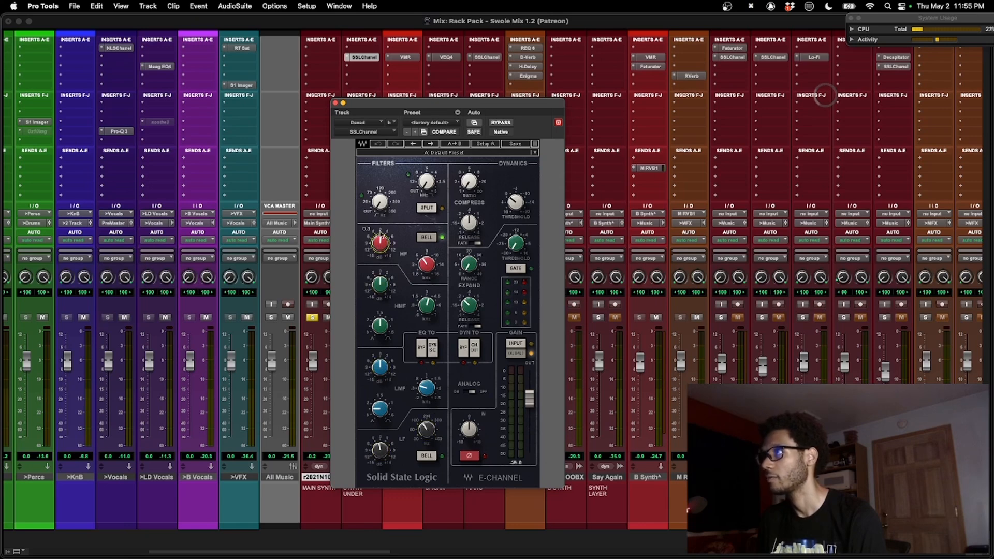
pyautogui.click(426, 265)
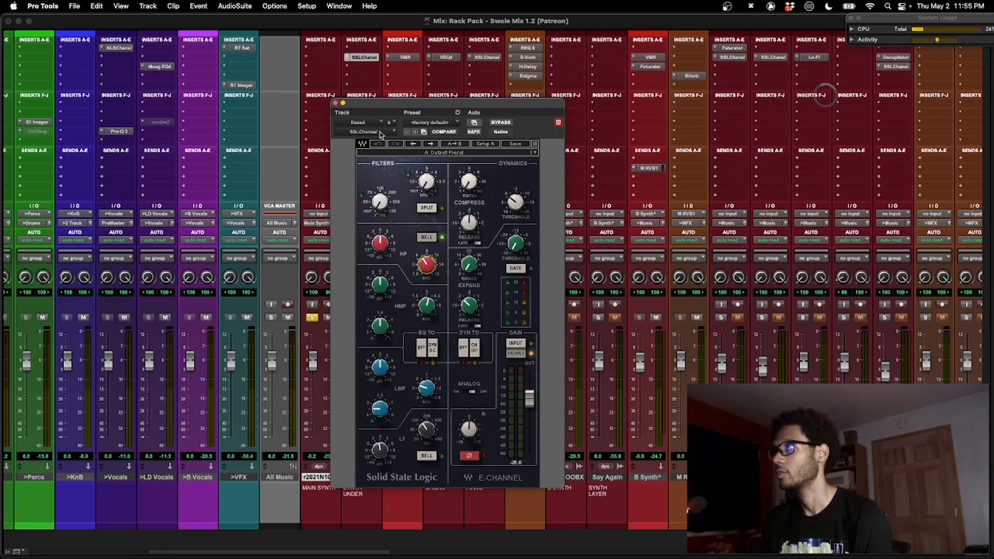
pyautogui.click(335, 104)
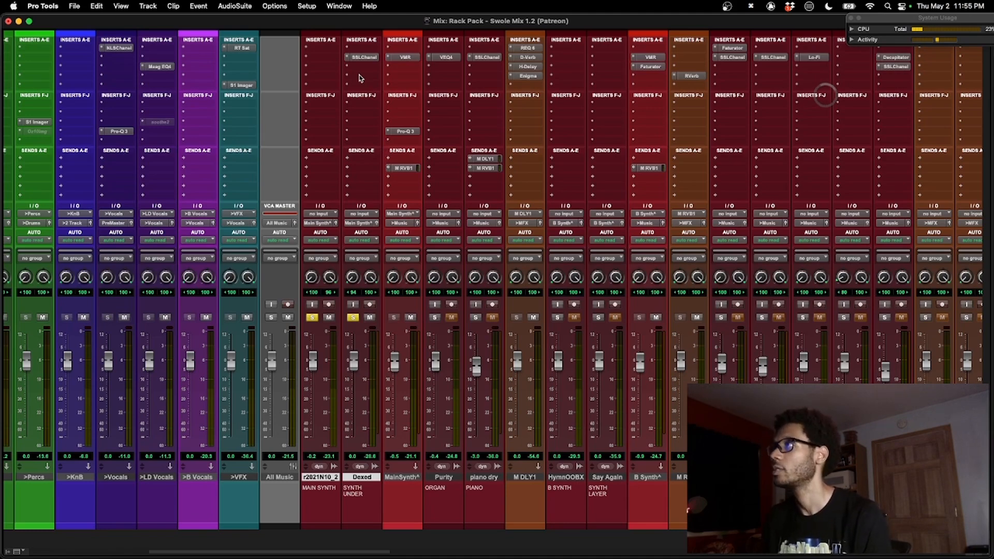
# During playback, bypass the Main Synth bus's VMR and Pro-Q 3 inserts and compare the Virtual Mix Rack bypassed and active, leaving it active.
pyautogui.press('space')
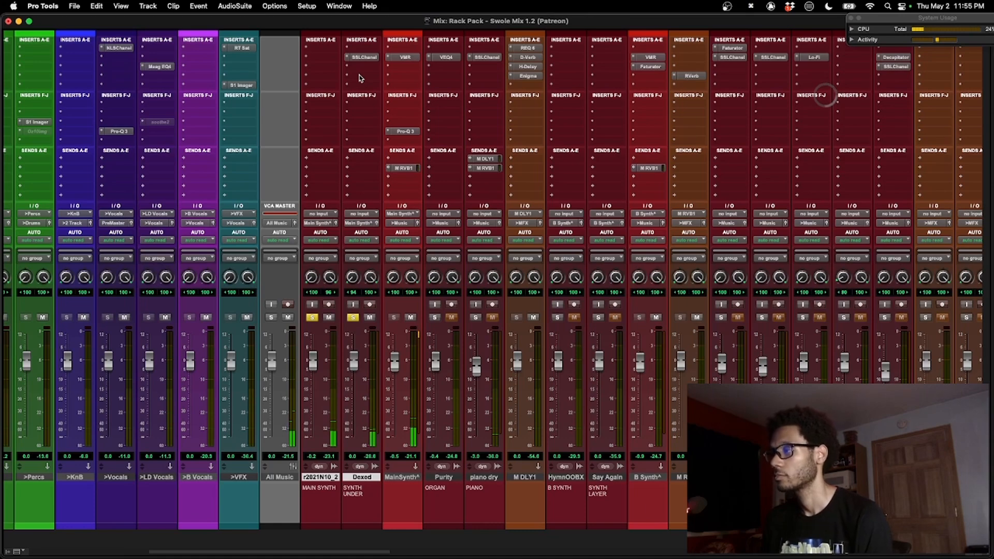
pyautogui.click(406, 59)
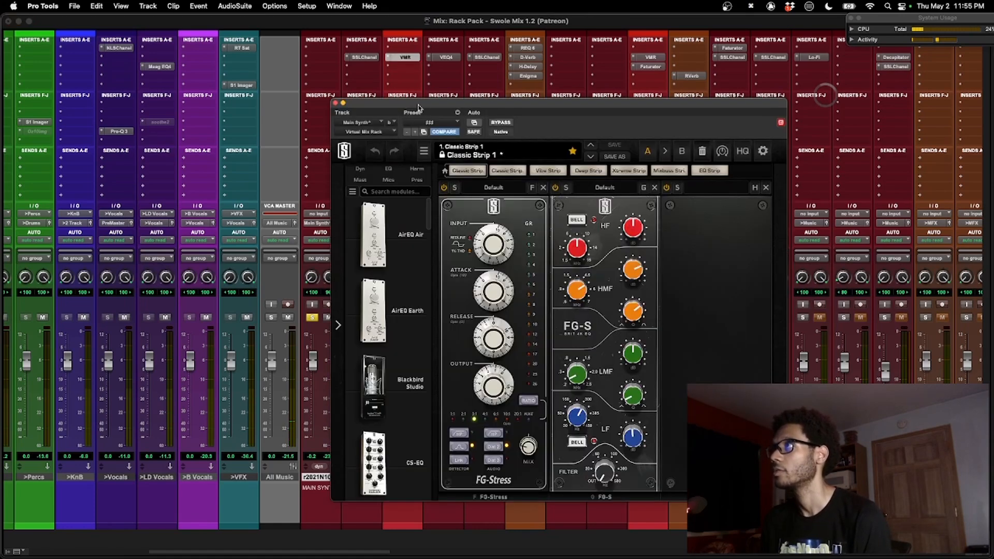
pyautogui.press('super+w')
pyautogui.click(409, 59)
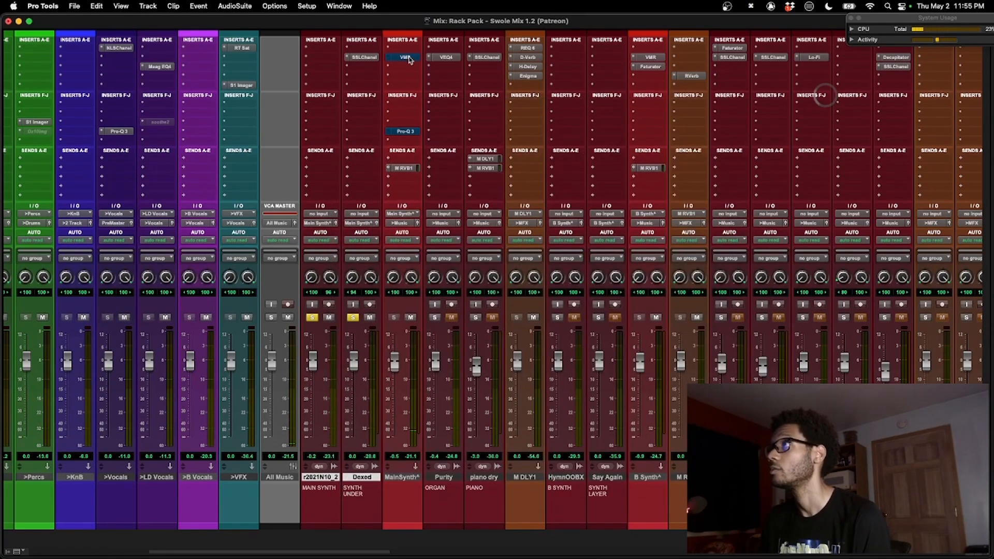
pyautogui.moveTo(521, 108); pyautogui.dragTo(530, 100)
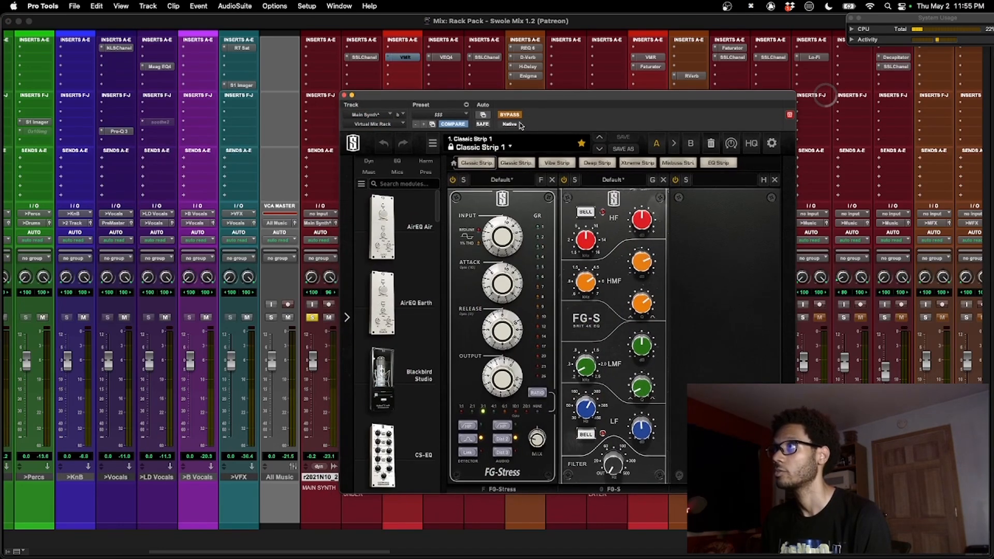
pyautogui.click(510, 115)
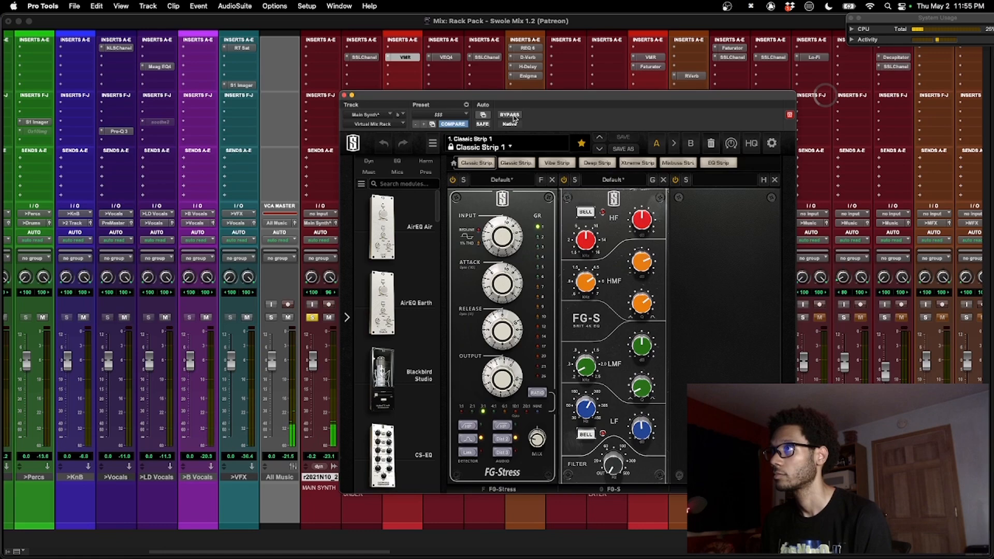
pyautogui.click(512, 115)
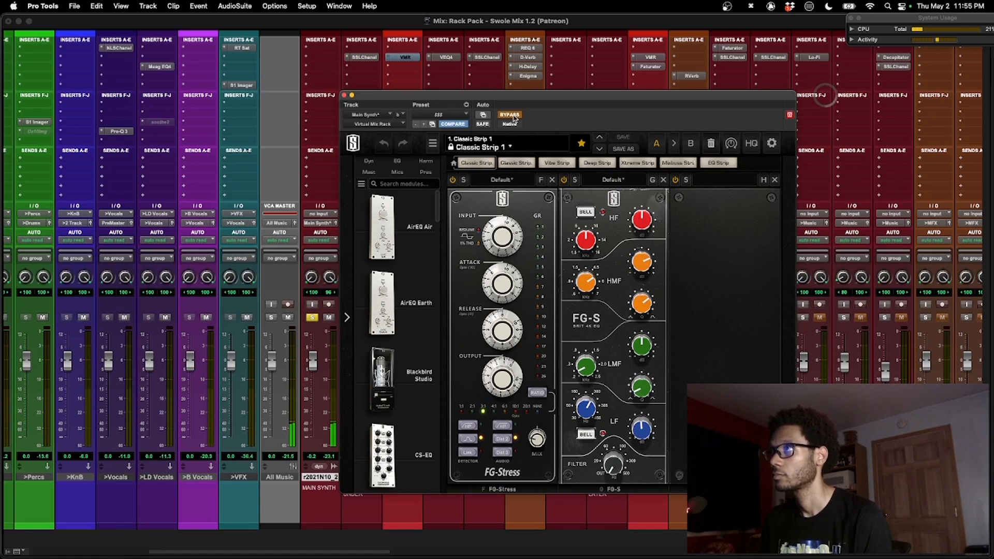
pyautogui.click(512, 115)
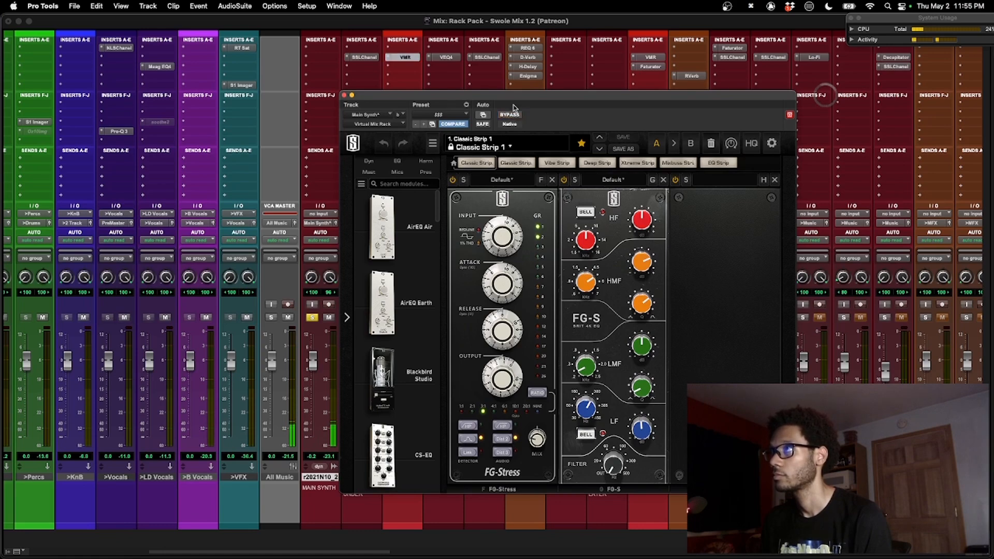
# Examine the HF, HMF, LMF and LF settings of the FG-S equalizer in the Main Synth bus's Virtual Mix Rack.
pyautogui.moveTo(515, 98); pyautogui.dragTo(505, 88)
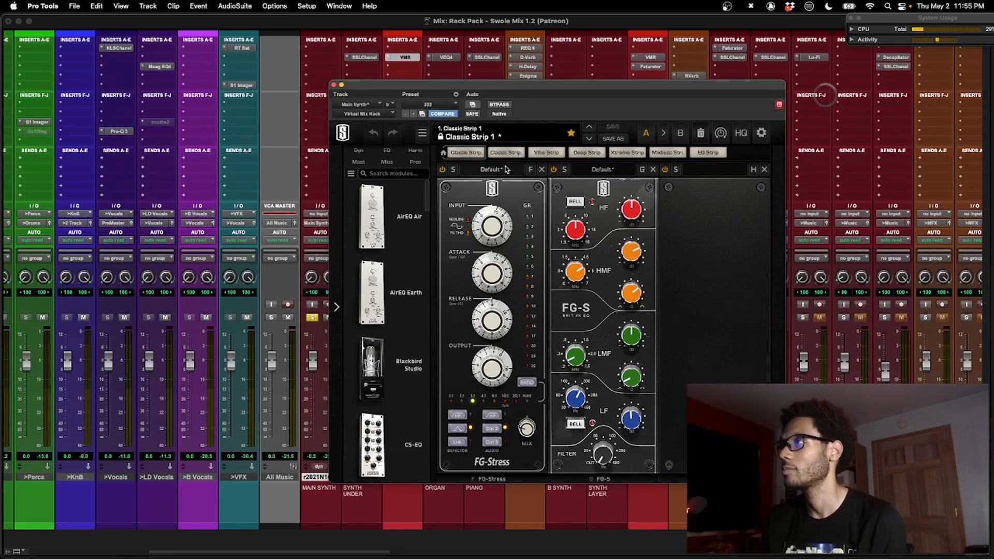
pyautogui.moveTo(632, 216)
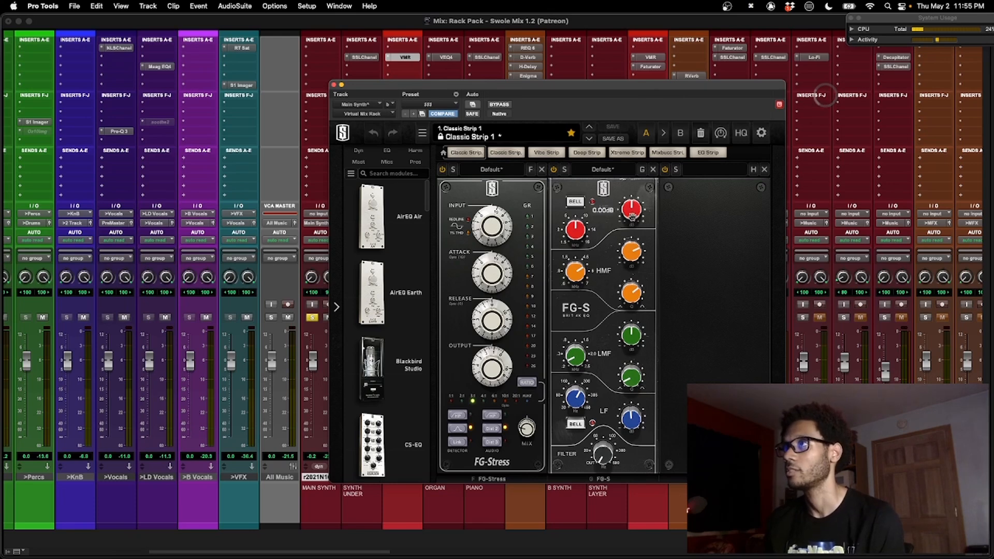
pyautogui.moveTo(634, 254)
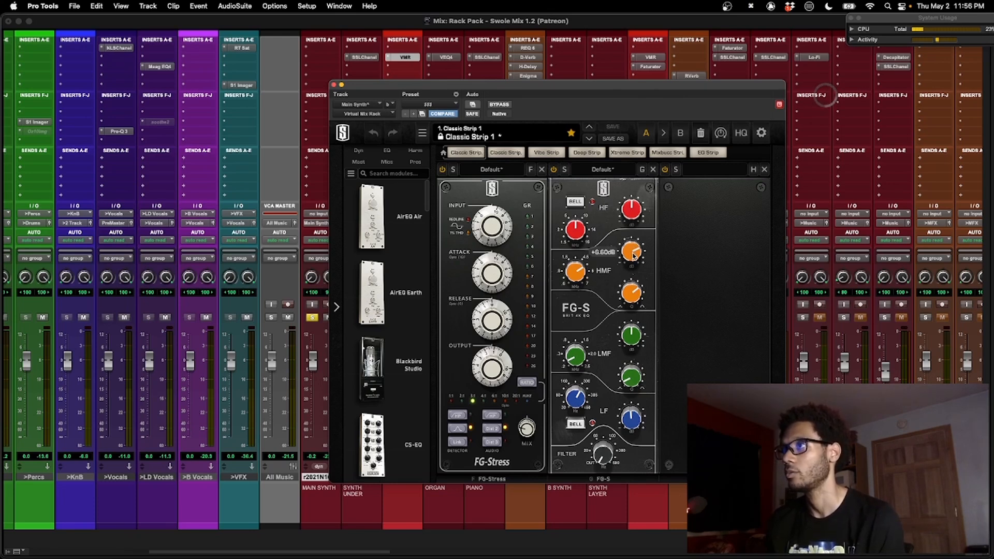
pyautogui.moveTo(578, 275)
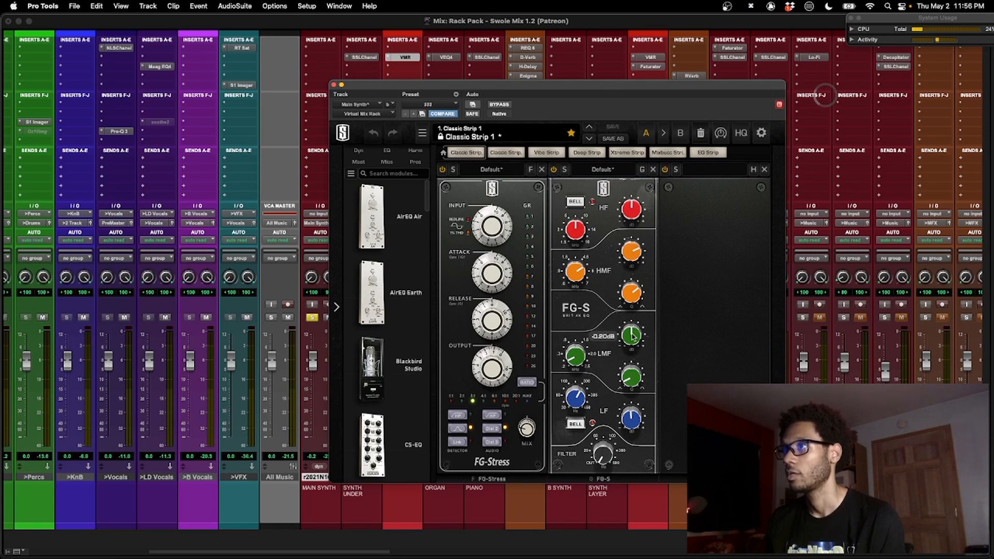
pyautogui.moveTo(580, 357)
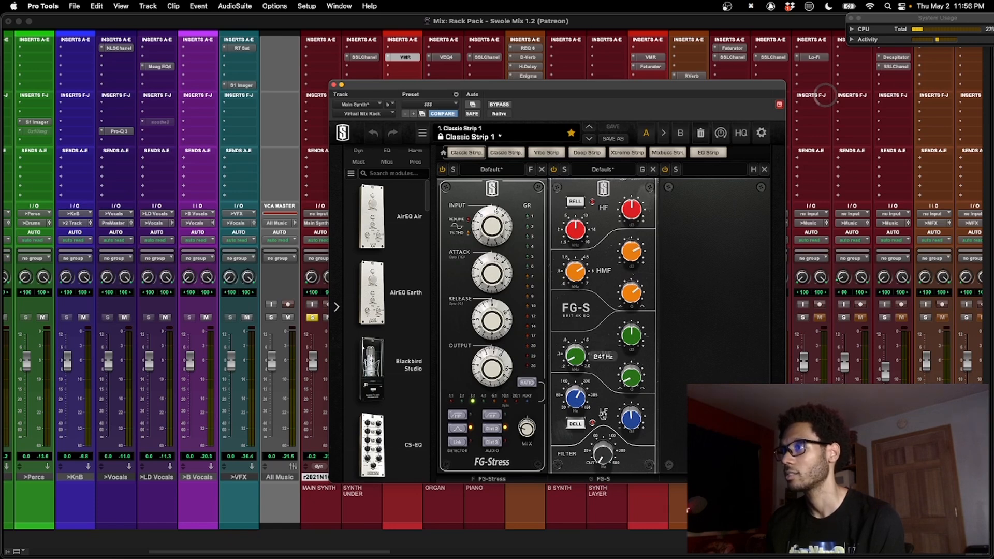
pyautogui.moveTo(631, 419)
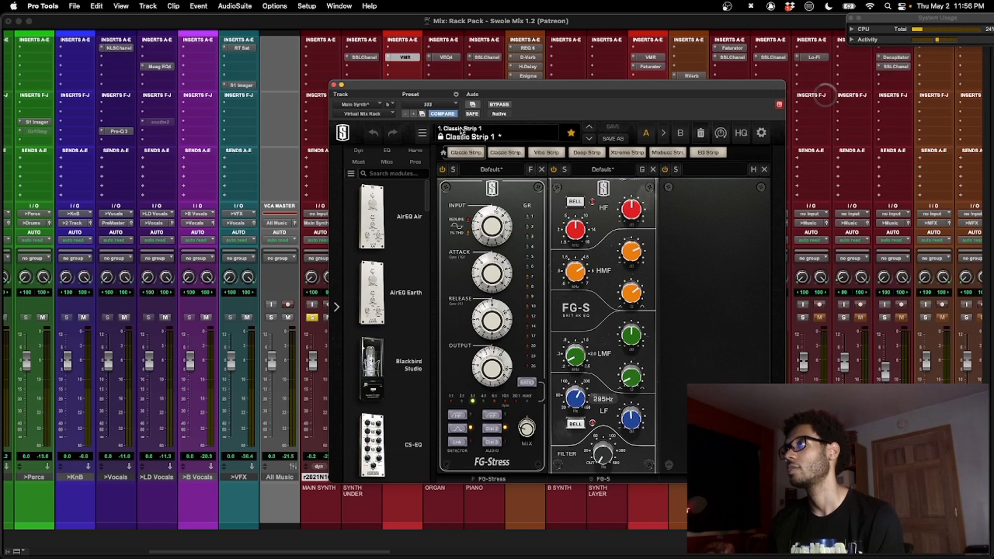
# Open the Main Synth bus's Pro-Q 3 and examine its low-mid cut, low boost and low-cut bands.
pyautogui.moveTo(465, 87); pyautogui.dragTo(461, 175)
pyautogui.click(398, 133)
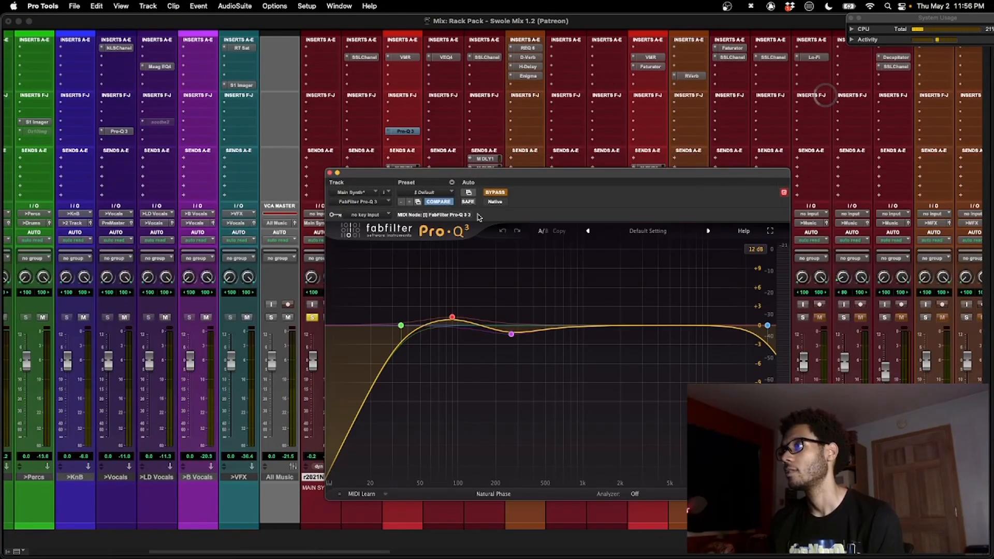
pyautogui.click(498, 330)
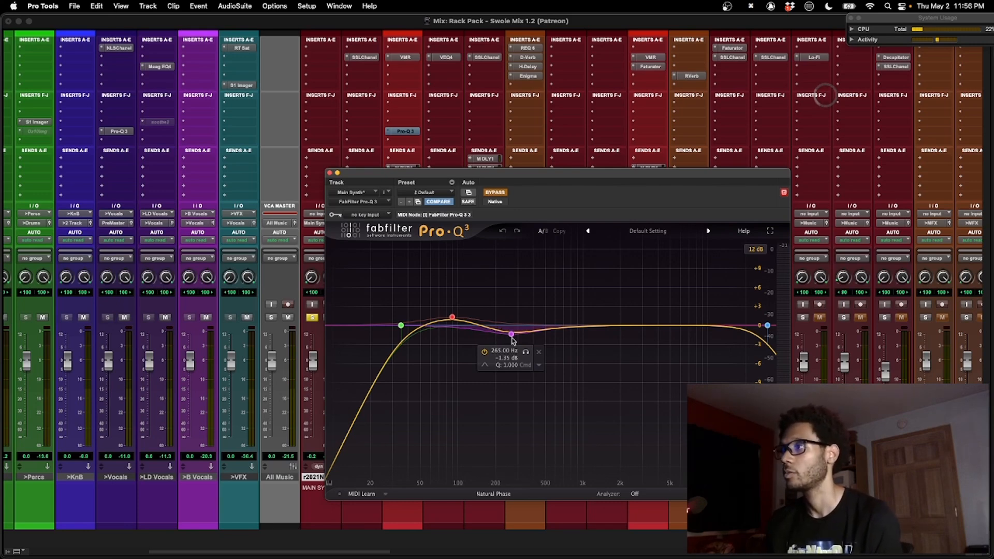
pyautogui.moveTo(453, 320)
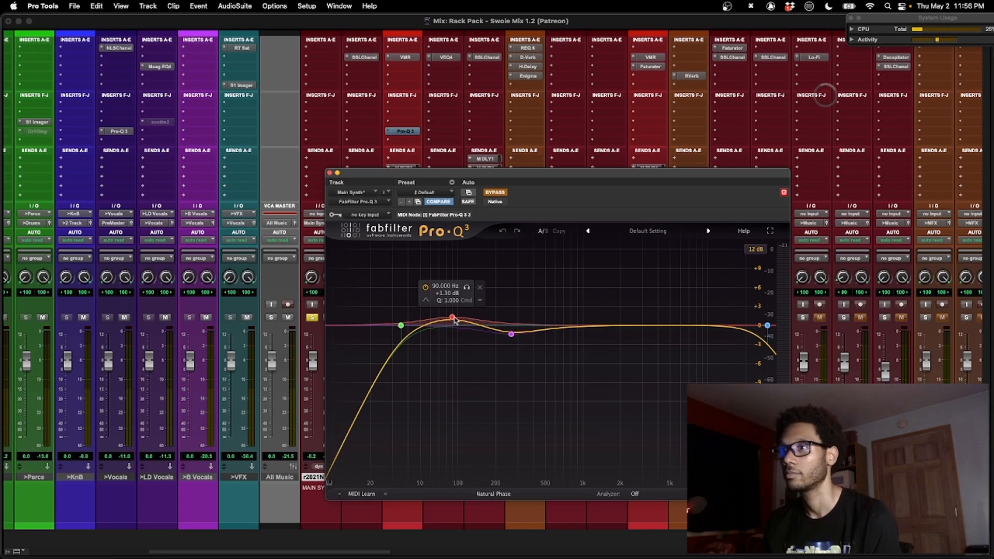
pyautogui.moveTo(408, 332)
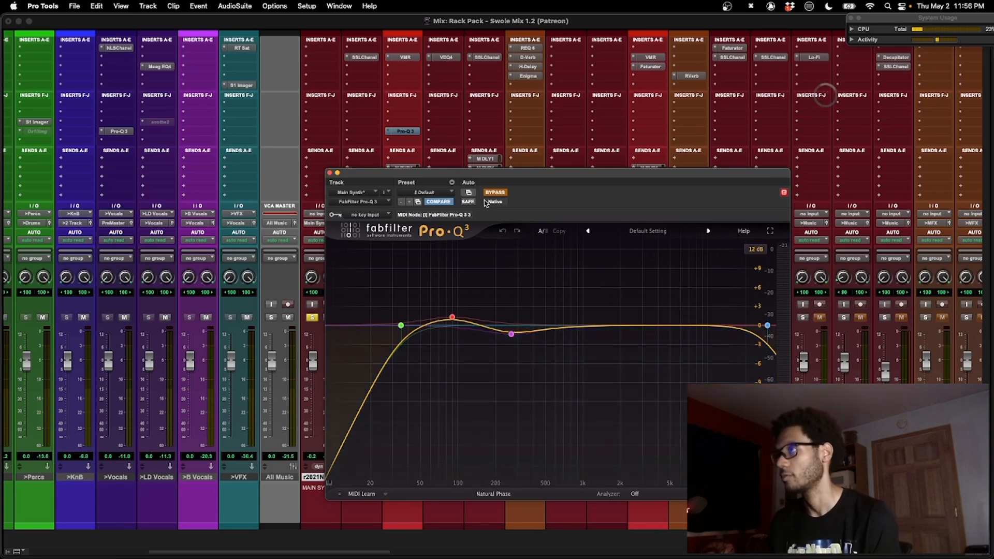
# Compare the soloed synths with Pro-Q 3 active and bypassed, leave it active, and close it.
pyautogui.click(501, 195)
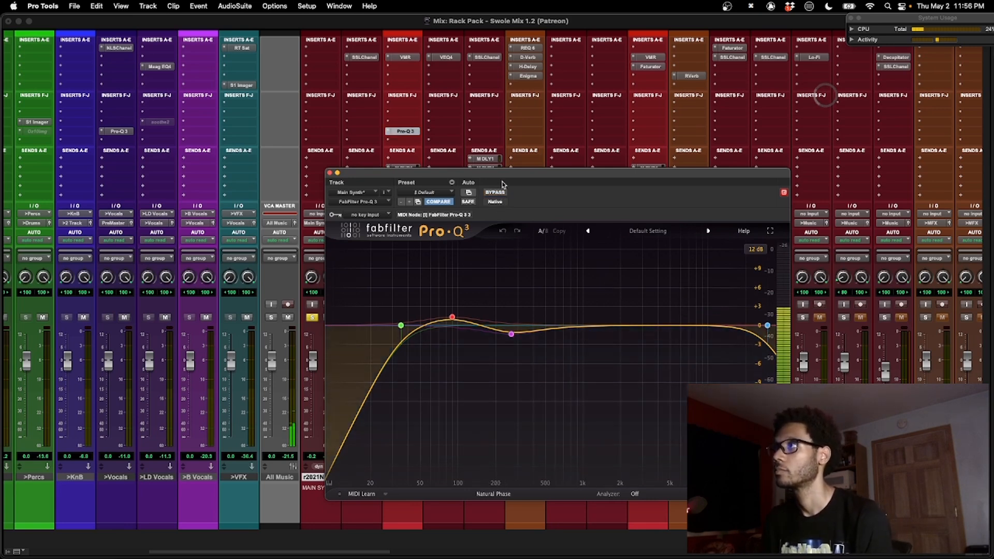
pyautogui.moveTo(503, 173); pyautogui.dragTo(511, 144)
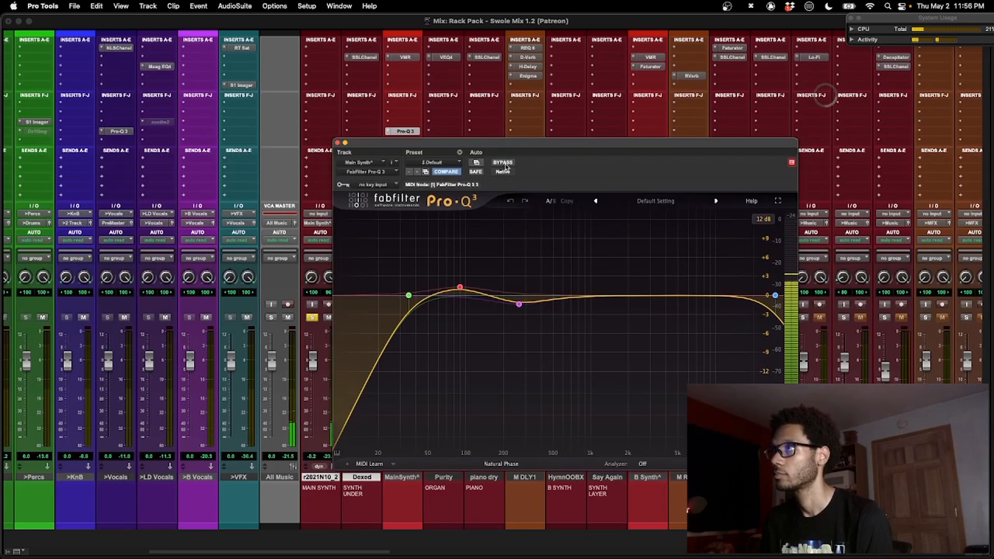
pyautogui.click(505, 167)
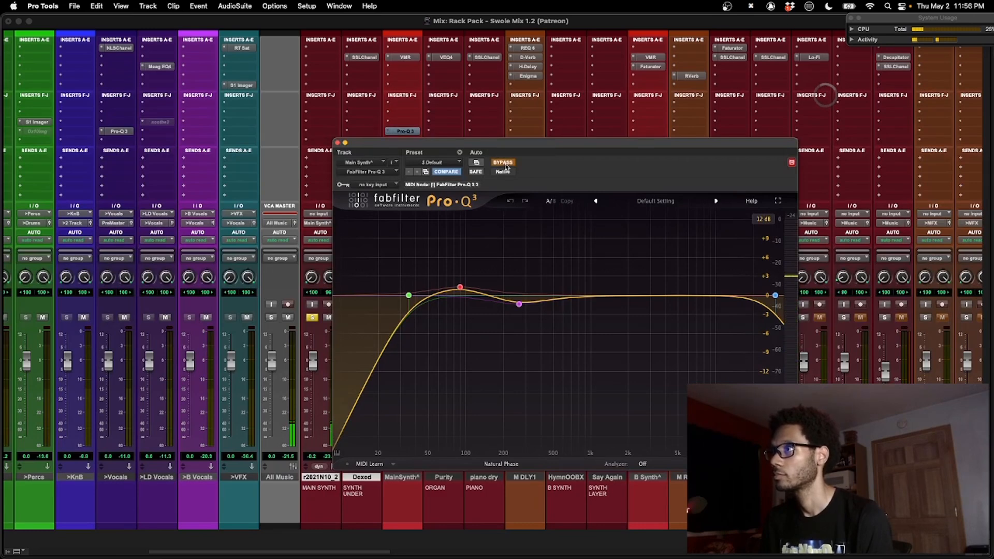
pyautogui.click(506, 166)
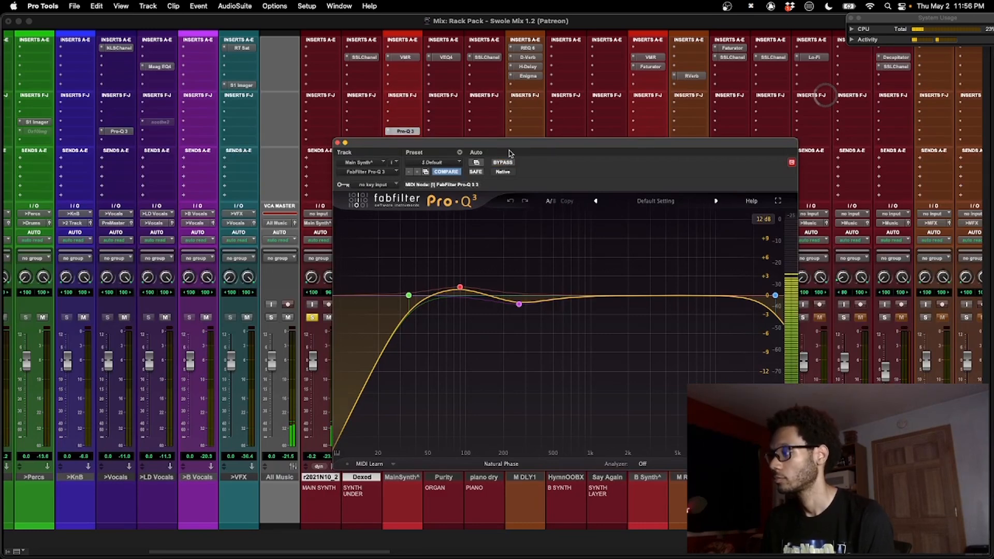
pyautogui.press('super+w')
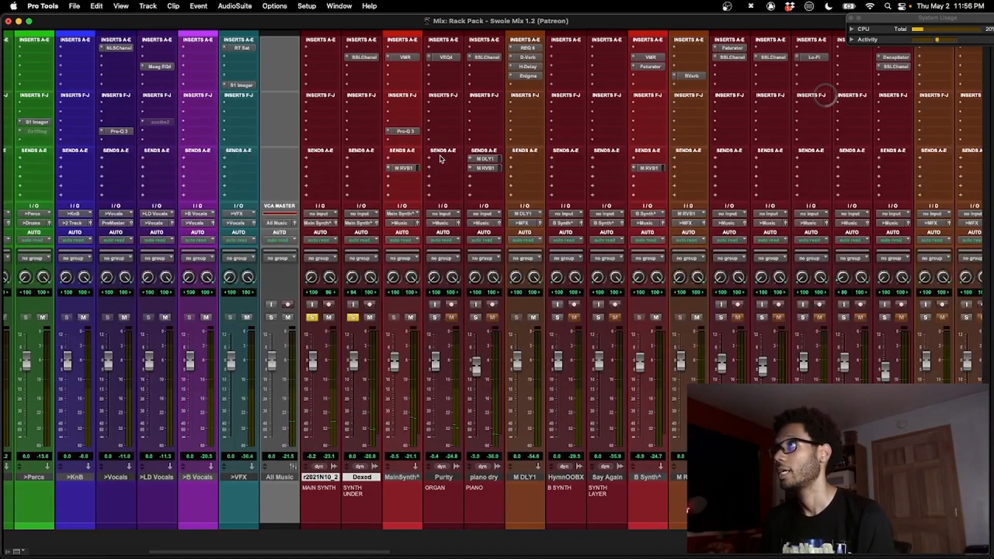
pyautogui.hscroll(2, 441, 158)
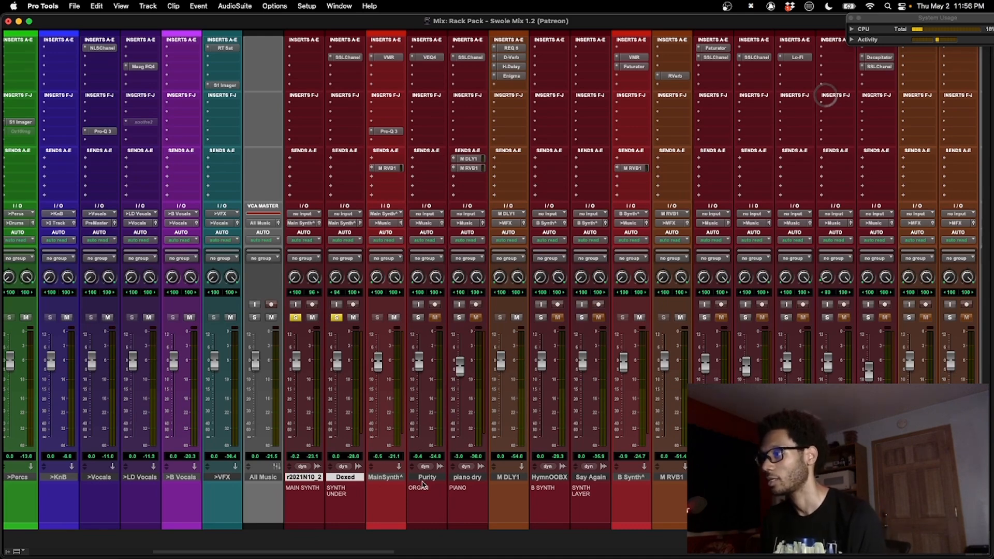
# Add the Purity organ and piano dry tracks to the soloed synths and listen to them together.
pyautogui.click(418, 317)
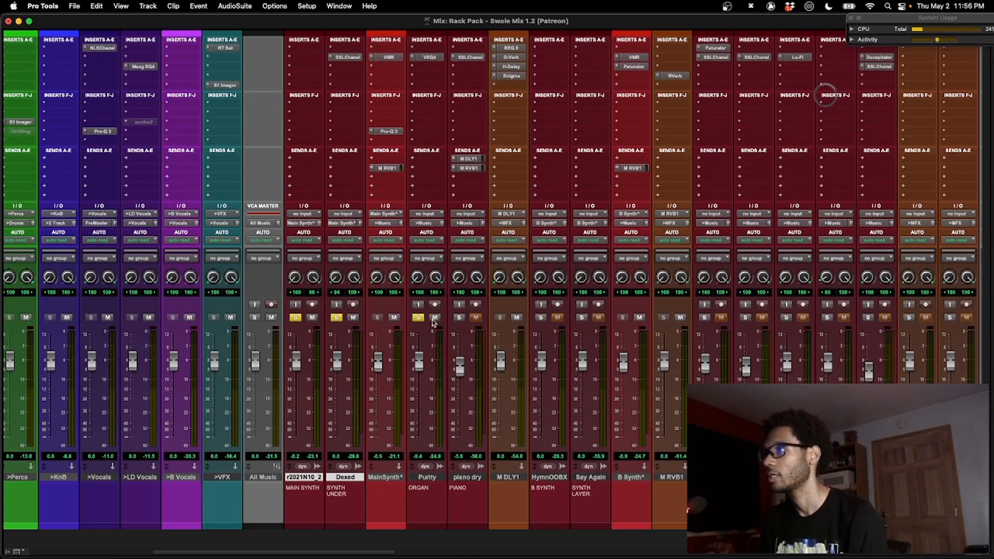
pyautogui.click(458, 317)
pyautogui.hscroll(2, 463, 325)
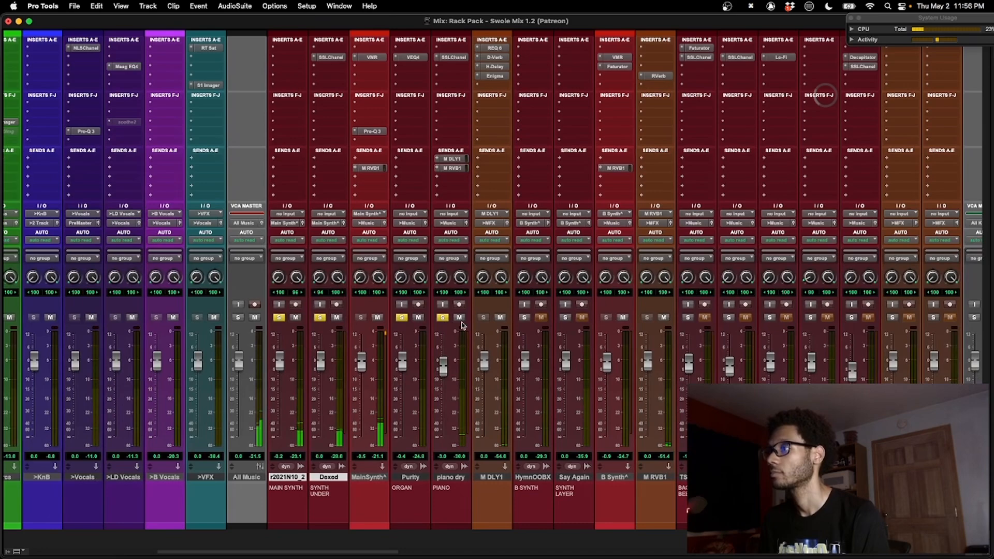
# Open the organ track's VEQ4, examine its LF, LMF and HMF settings, and close it.
pyautogui.click(410, 58)
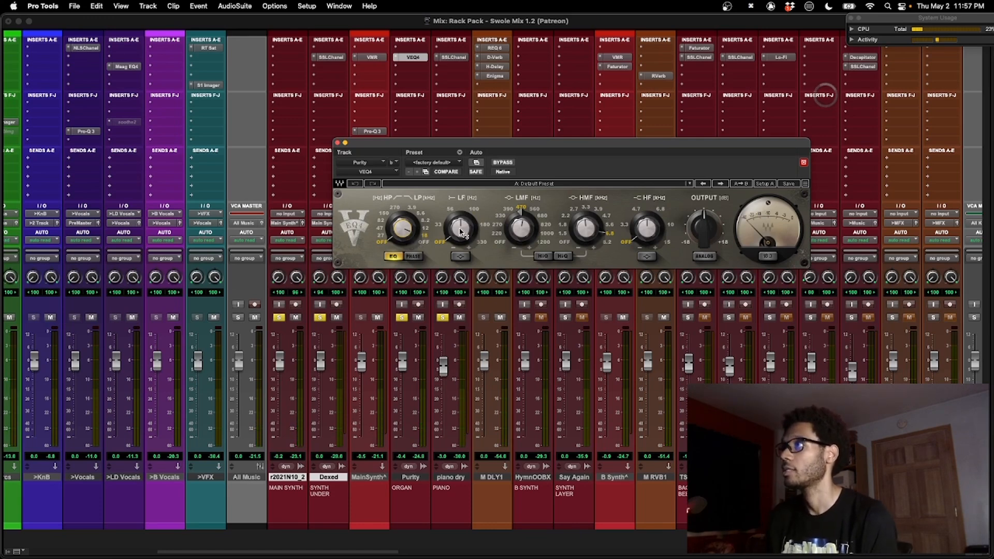
pyautogui.moveTo(460, 230)
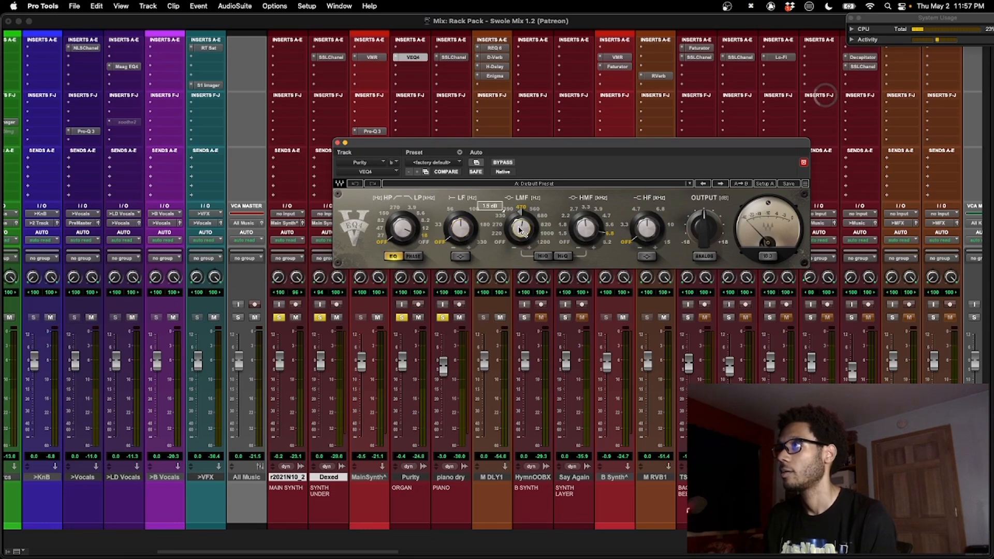
pyautogui.moveTo(585, 236)
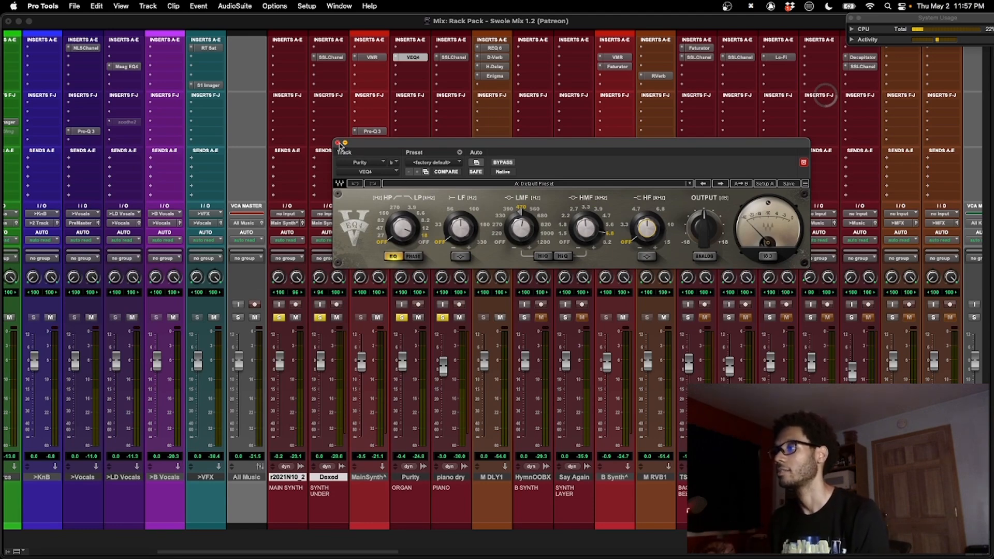
pyautogui.click(337, 143)
# Open the piano dry track's SSLChannel, move its window clear of the channel, and solo only the piano.
pyautogui.click(452, 57)
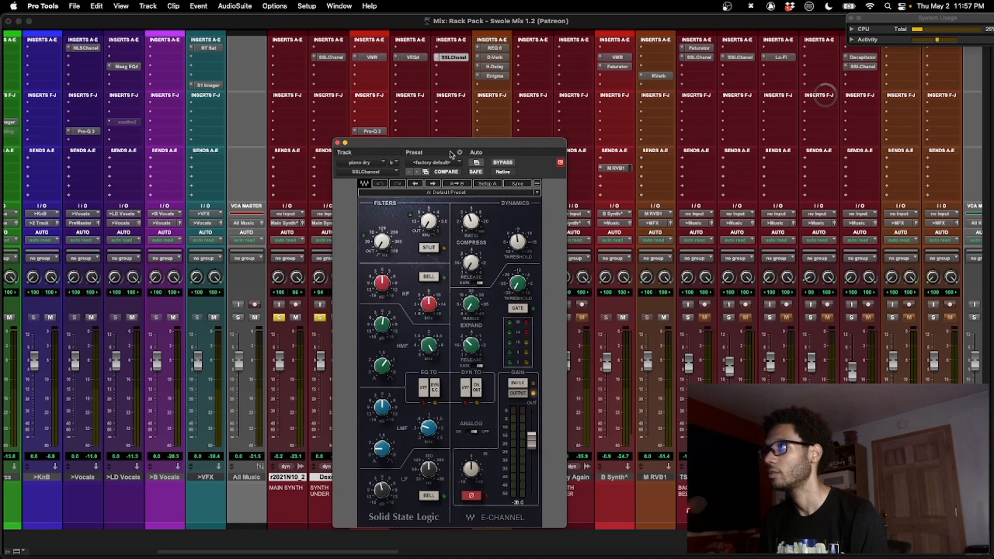
pyautogui.moveTo(458, 149); pyautogui.dragTo(662, 90)
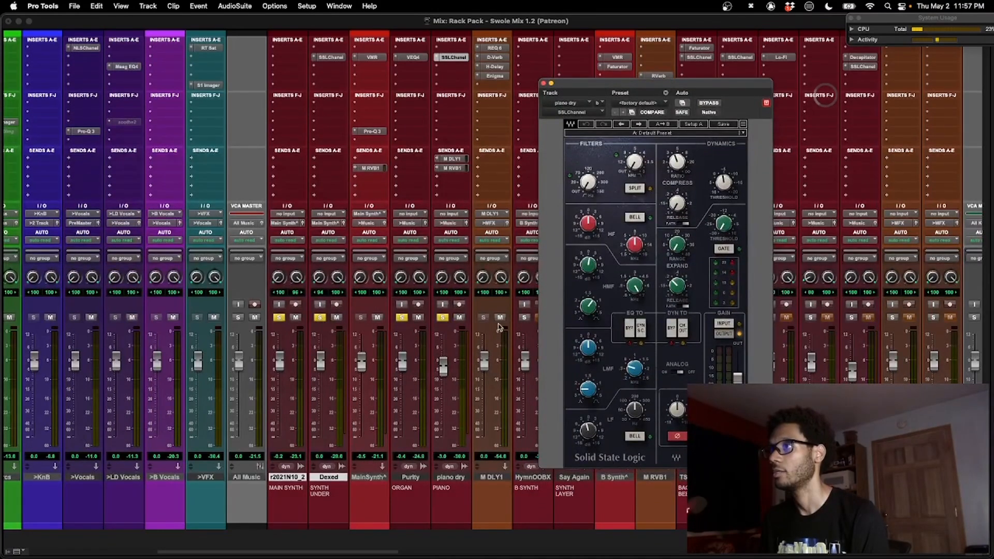
pyautogui.keyDown('alt'); pyautogui.click(444, 318); pyautogui.keyUp('alt')
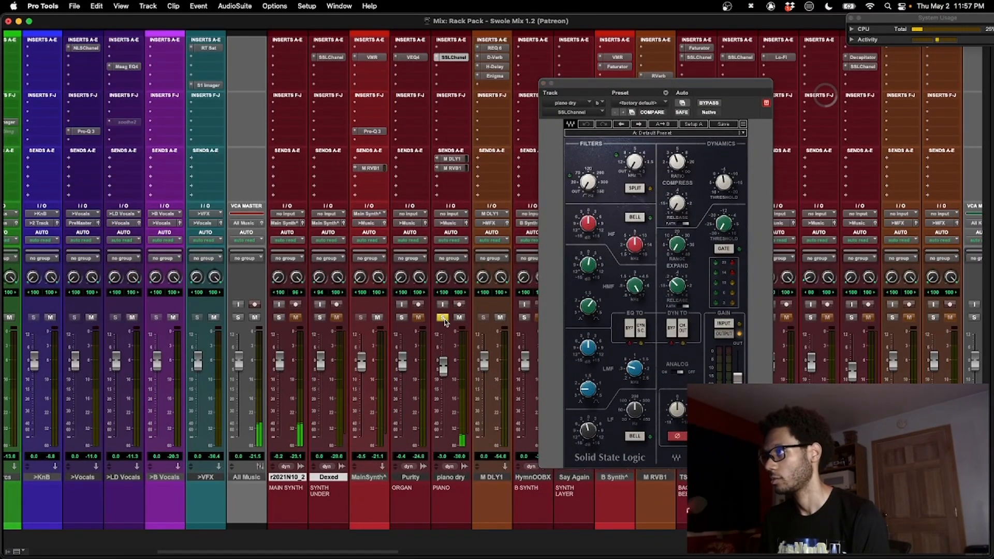
pyautogui.click(444, 318)
# In the Edit window, select the piano dry passage starting at bar 6 for playback, and return to the Mix window.
pyautogui.press('super+equal')
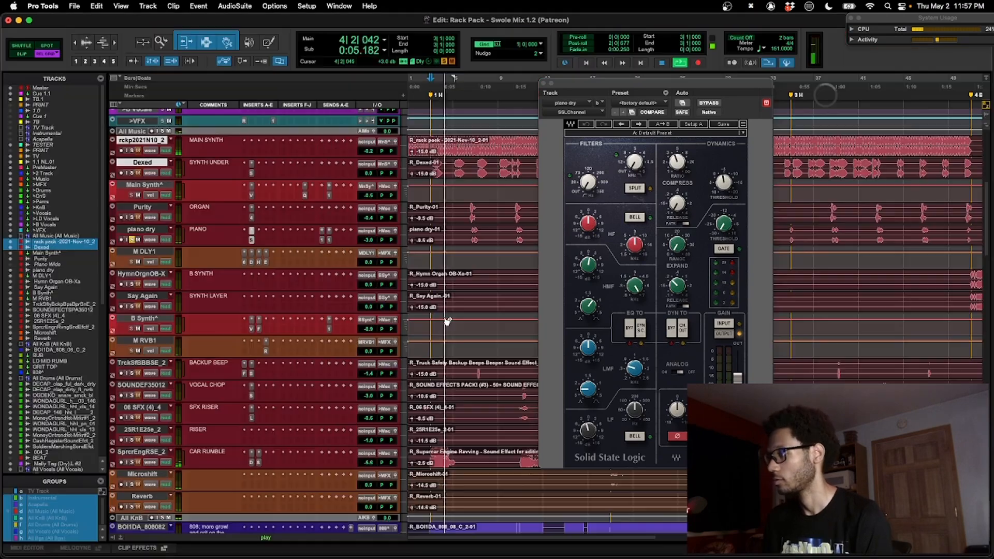
pyautogui.click(479, 233)
pyautogui.moveTo(479, 233)
pyautogui.mouseDown()
pyautogui.moveTo(469, 232)
pyautogui.moveTo(489, 236)
pyautogui.mouseUp()
pyautogui.hotkey('ctrl', 'alt', '-')
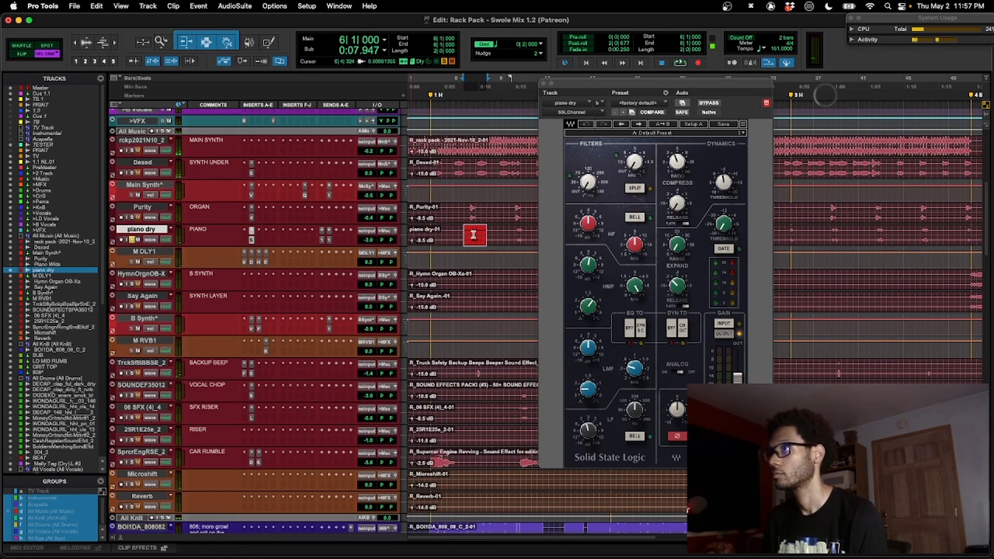
pyautogui.press('super+equal')
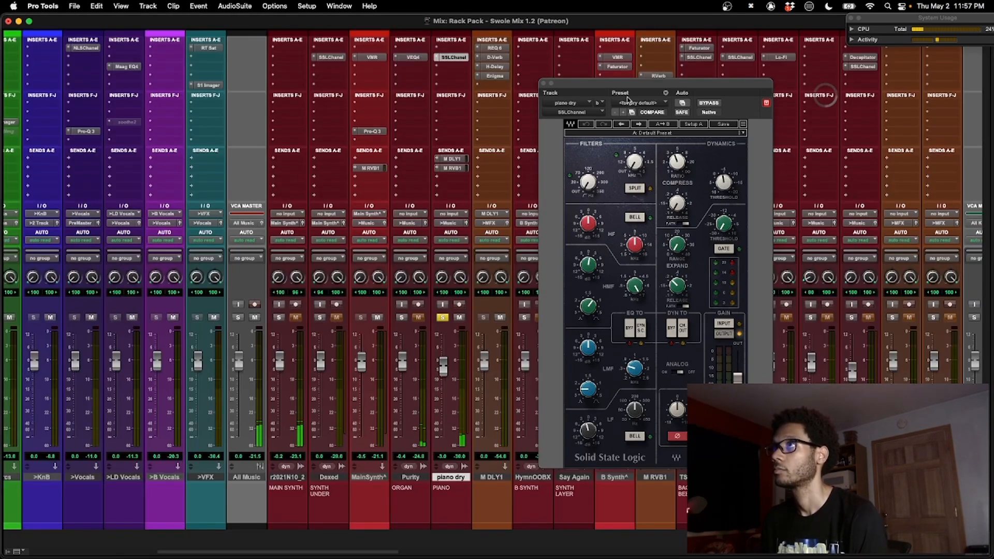
# Bypass the piano's SSLChannel insert and mute its M DLY1 and M RVB1 sends to hear the unprocessed sound.
pyautogui.click(600, 89)
pyautogui.click(599, 87)
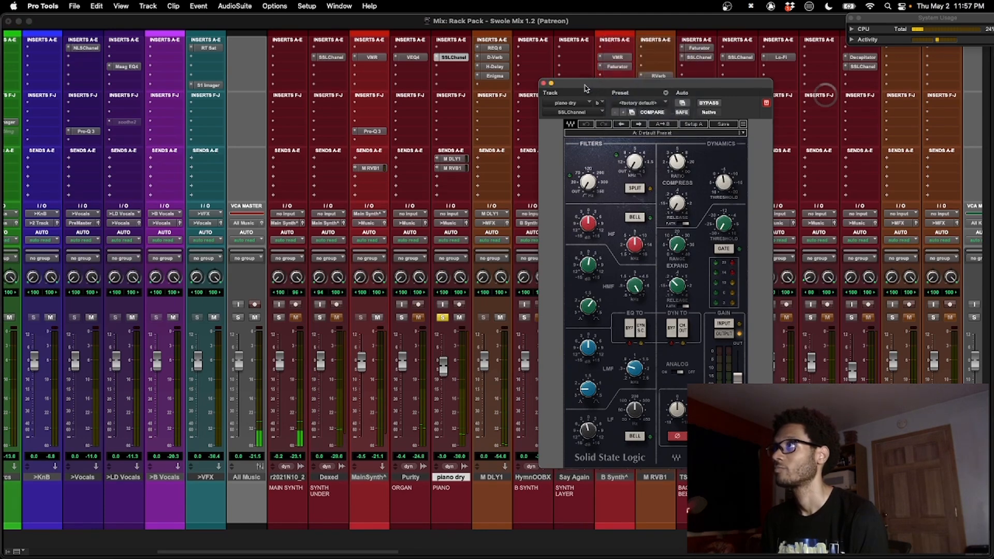
pyautogui.moveTo(585, 87); pyautogui.dragTo(564, 86)
pyautogui.keyDown('super'); pyautogui.click(457, 160); pyautogui.keyUp('super')
pyautogui.keyDown('super'); pyautogui.click(458, 168); pyautogui.keyUp('super')
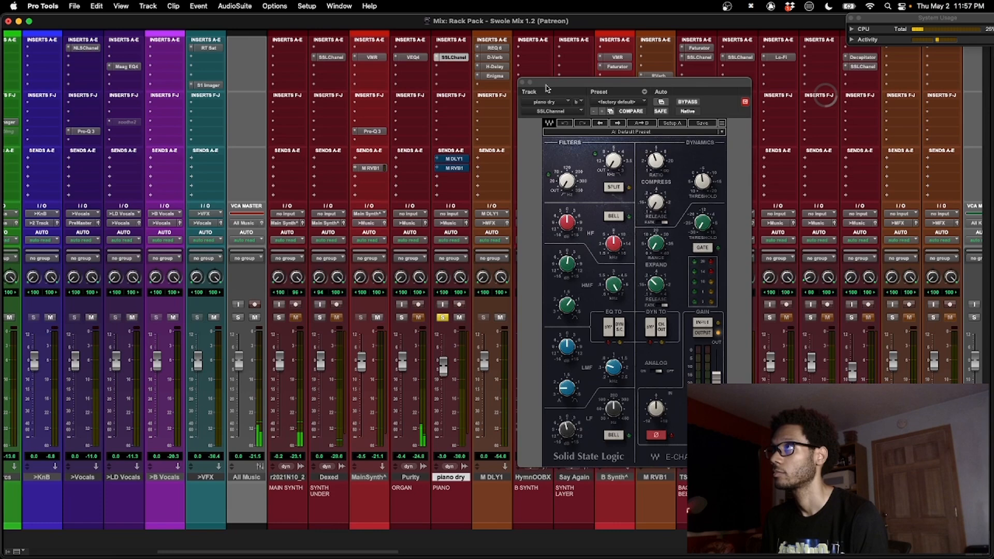
pyautogui.moveTo(548, 87); pyautogui.dragTo(477, 100)
pyautogui.keyDown('super'); pyautogui.click(456, 58); pyautogui.keyUp('super')
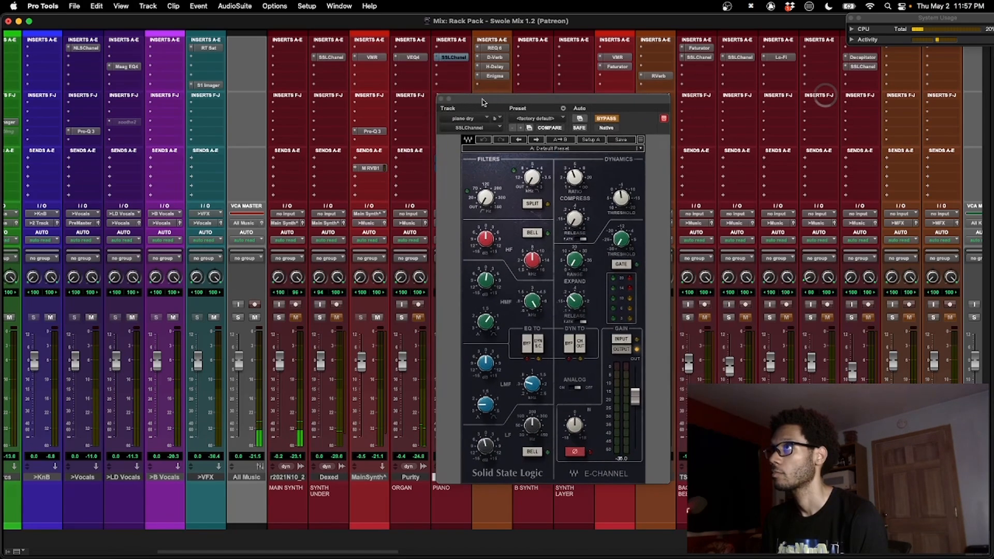
# Reactivate the piano's SSLChannel for comparison, close its window, and unmute the M DLY1 send.
pyautogui.click(608, 119)
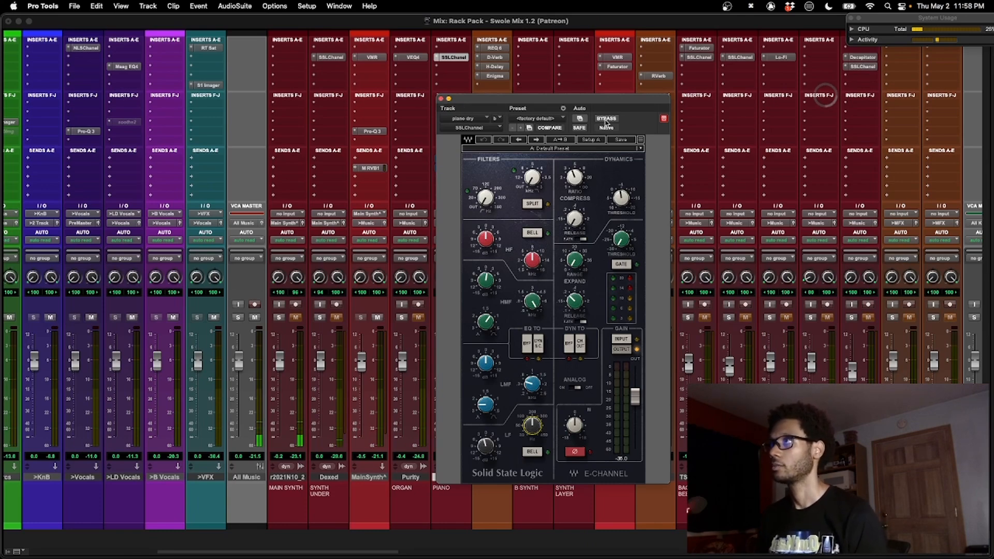
pyautogui.click(448, 100)
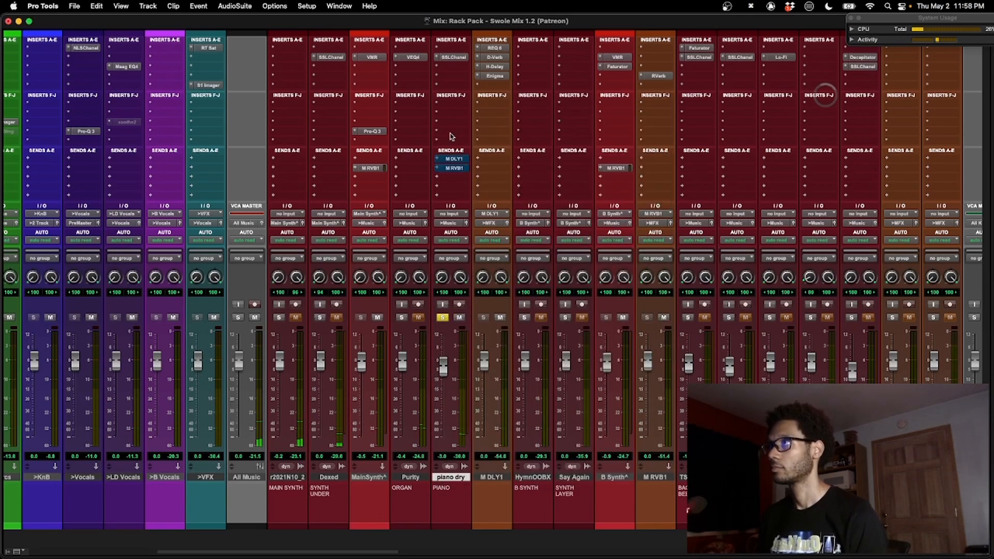
pyautogui.keyDown('super'); pyautogui.click(457, 160); pyautogui.keyUp('super')
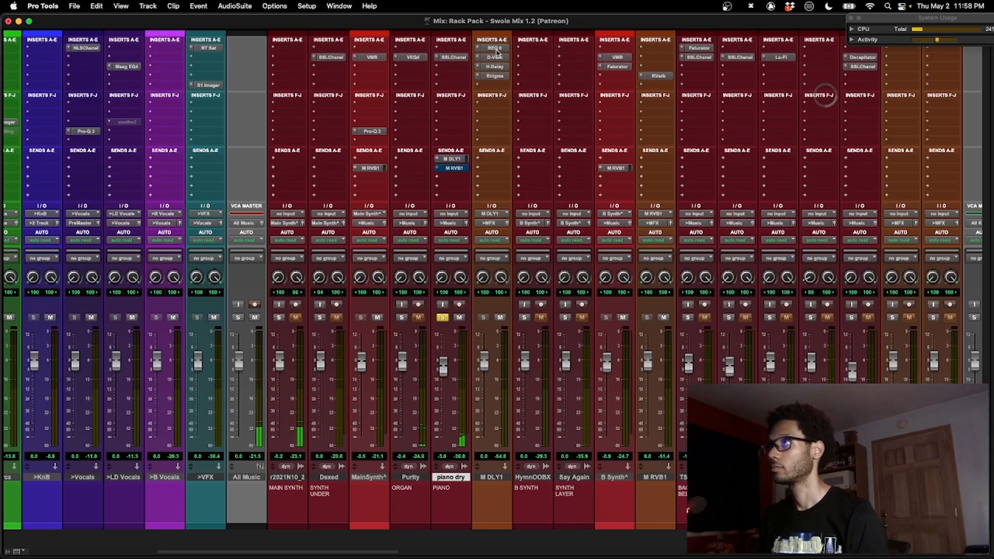
# Examine the REQ 6, D-Verb, H-Delay and Enigma settings on the M DLY1 return, and close the plug-in window.
pyautogui.click(495, 48)
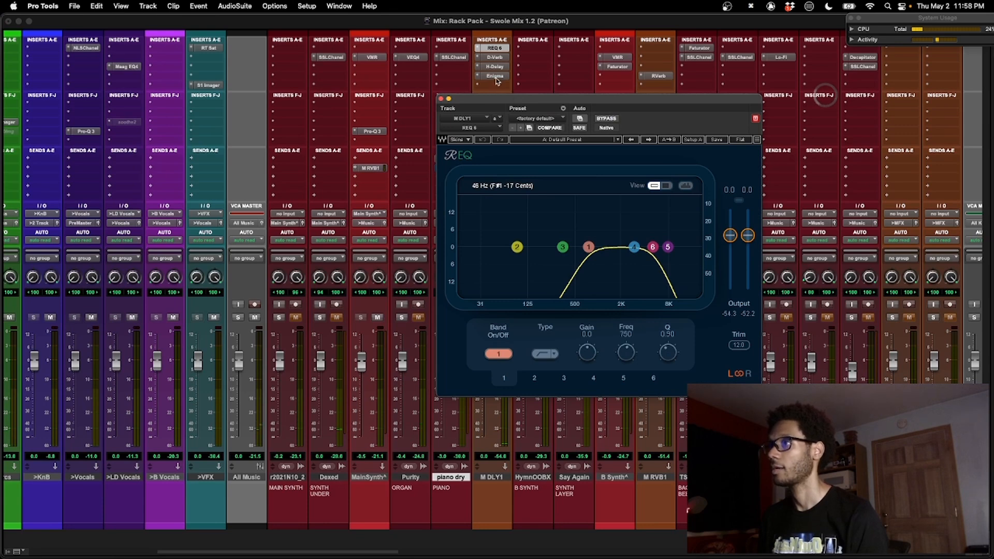
pyautogui.click(494, 58)
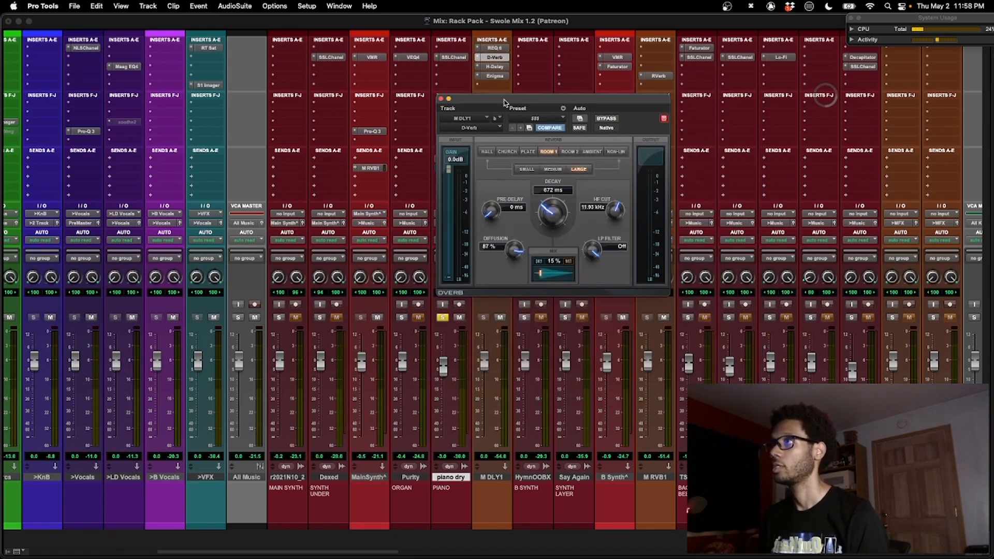
pyautogui.click(495, 67)
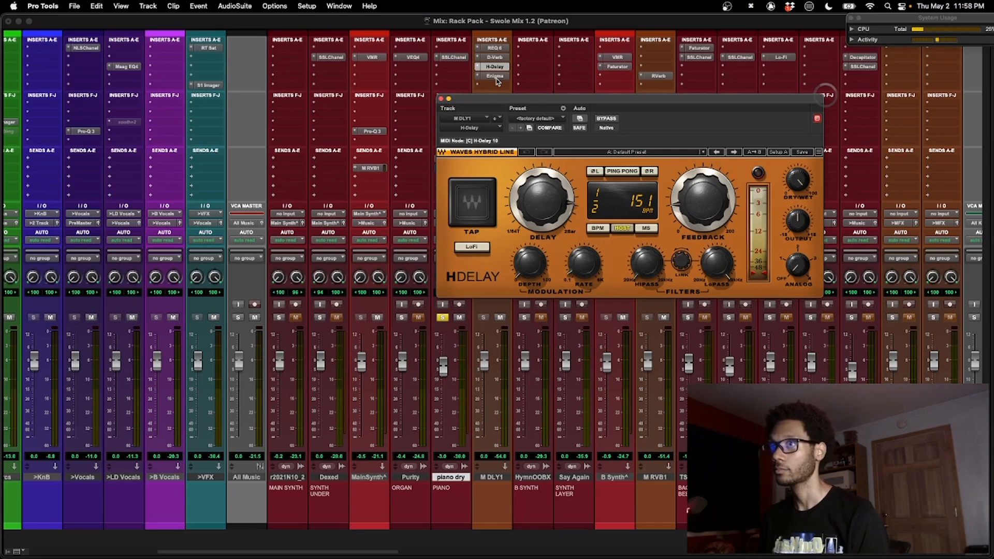
pyautogui.click(495, 77)
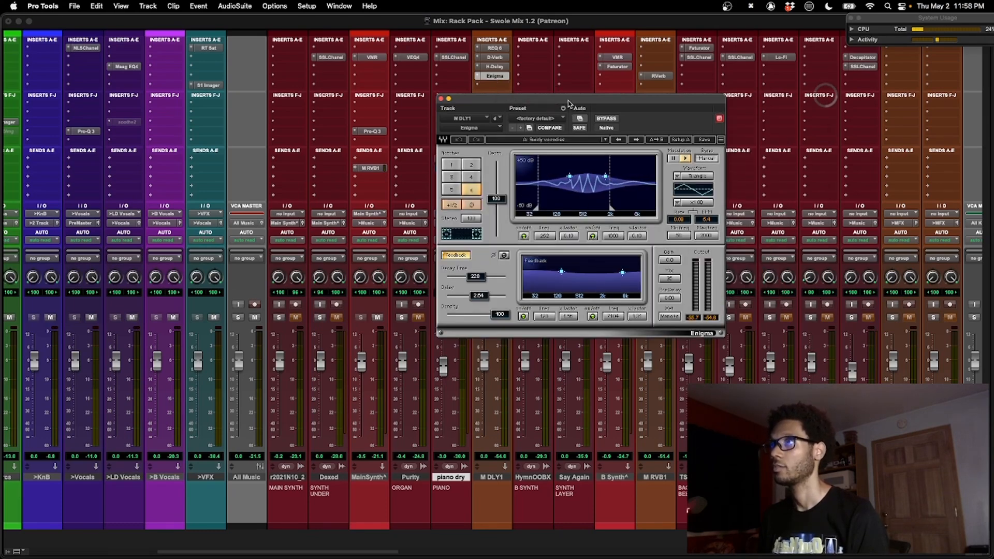
pyautogui.moveTo(569, 104); pyautogui.dragTo(561, 136)
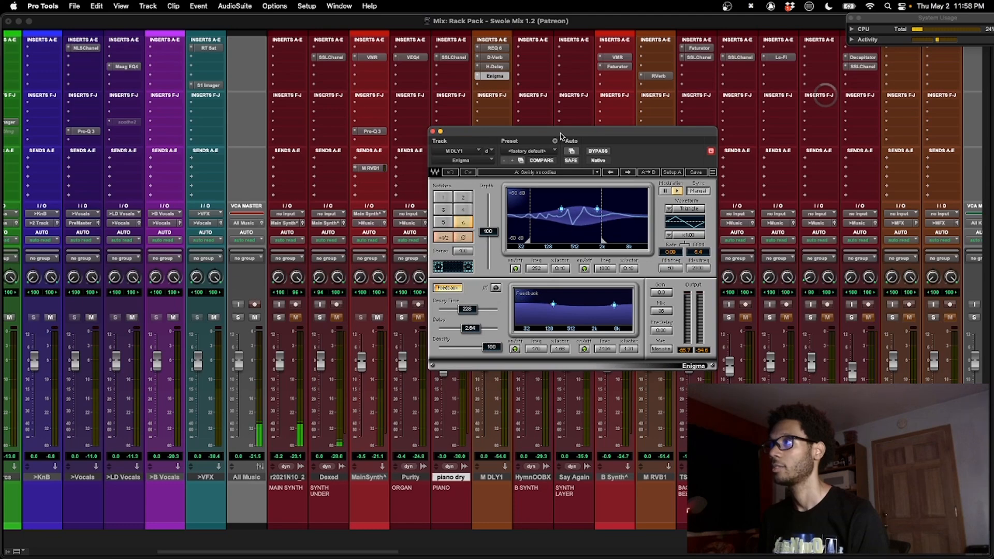
pyautogui.click(433, 132)
# Bypass M DLY1's REQ 6, D-Verb and Enigma, reactivate them one by one while listening, and recheck the H-Delay settings.
pyautogui.moveTo(499, 79); pyautogui.dragTo(500, 50)
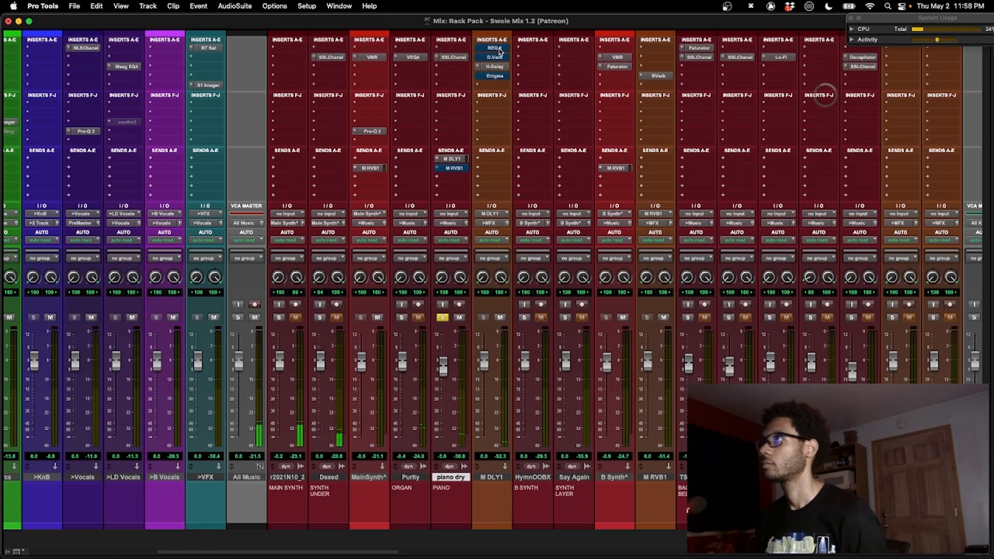
pyautogui.keyDown('super'); pyautogui.click(500, 50); pyautogui.keyUp('super')
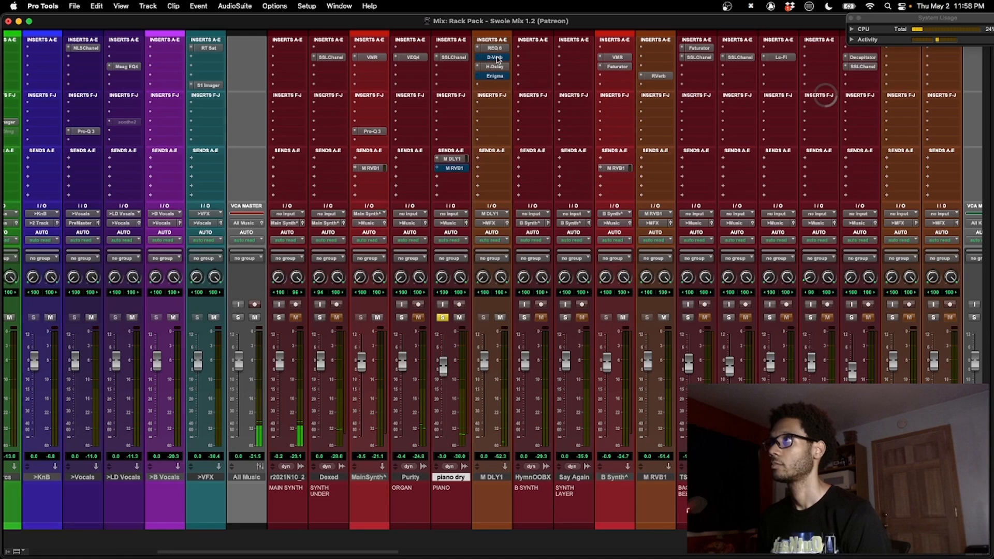
pyautogui.keyDown('super'); pyautogui.click(498, 57); pyautogui.keyUp('super')
pyautogui.keyDown('super'); pyautogui.click(496, 66); pyautogui.keyUp('super')
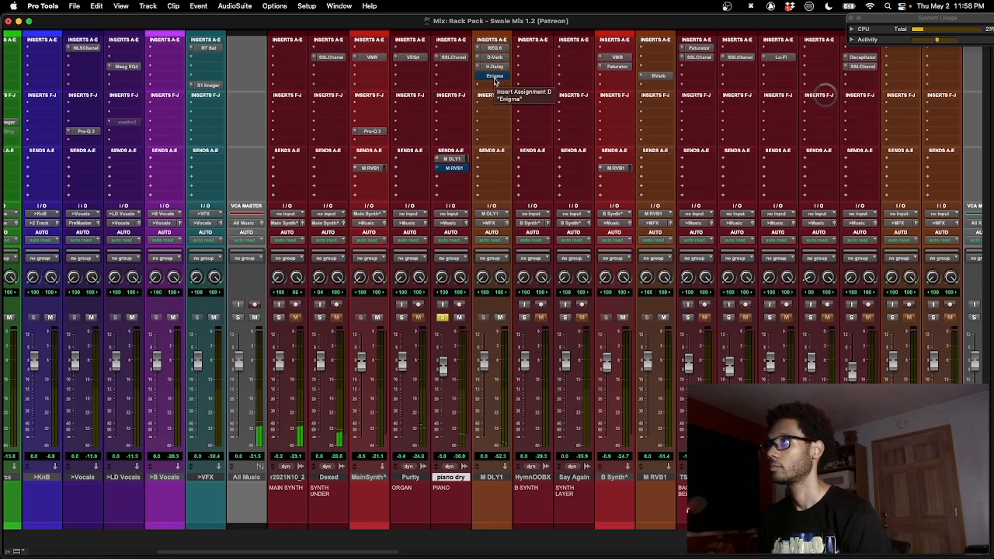
pyautogui.keyDown('super'); pyautogui.click(496, 77); pyautogui.keyUp('super')
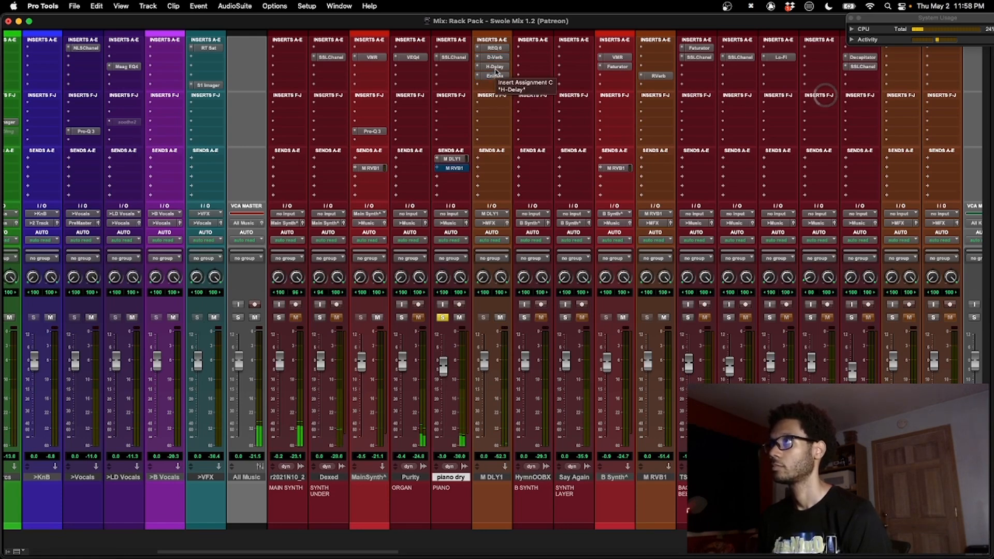
pyautogui.click(496, 67)
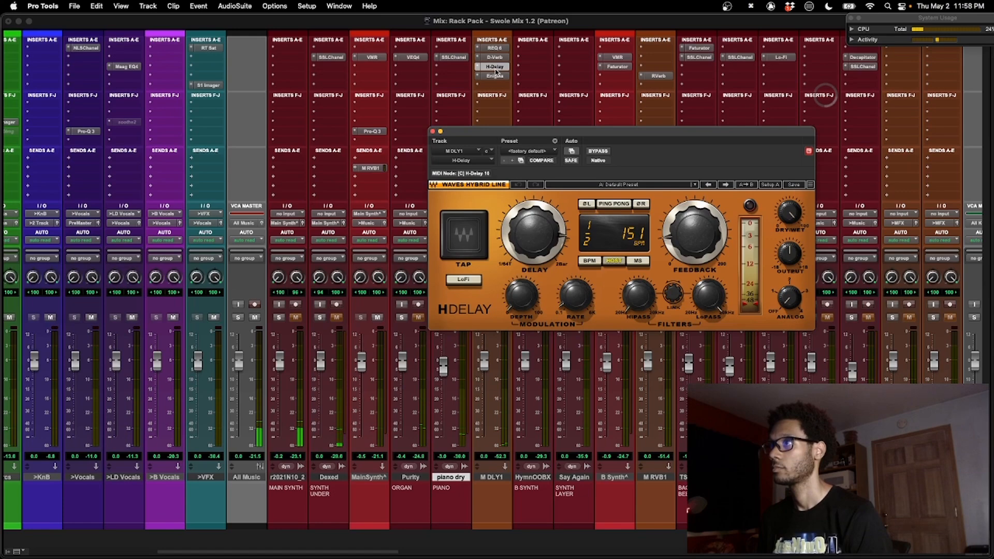
pyautogui.click(496, 69)
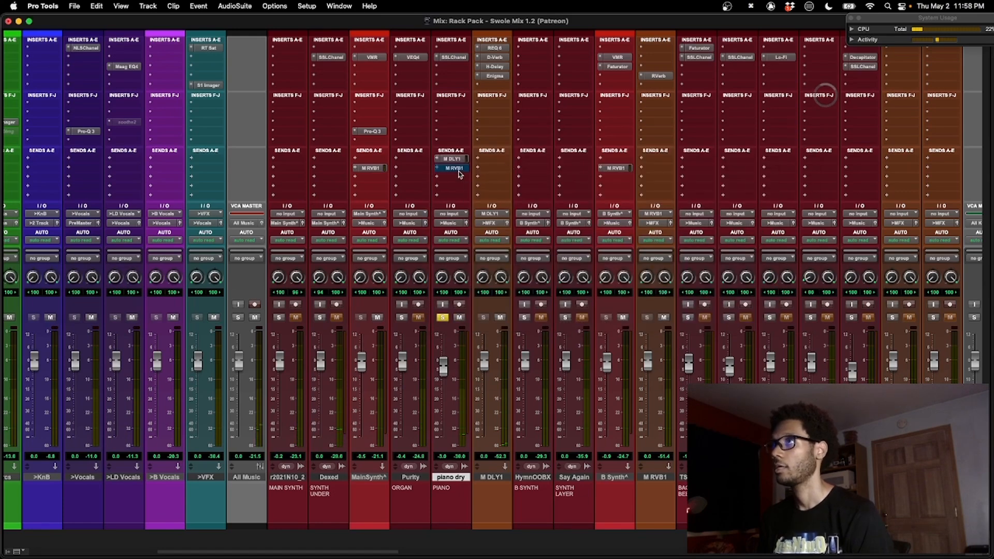
# Unmute the piano's M RVB1 send and inspect the send faders of the piano and the B Synth bus.
pyautogui.keyDown('super'); pyautogui.click(457, 169); pyautogui.keyUp('super')
pyautogui.click(456, 168)
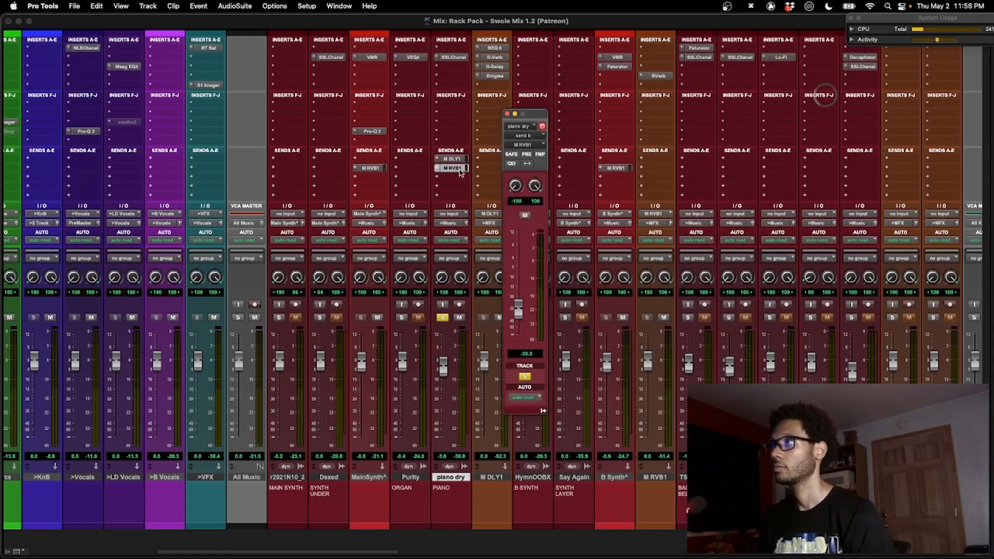
pyautogui.click(459, 159)
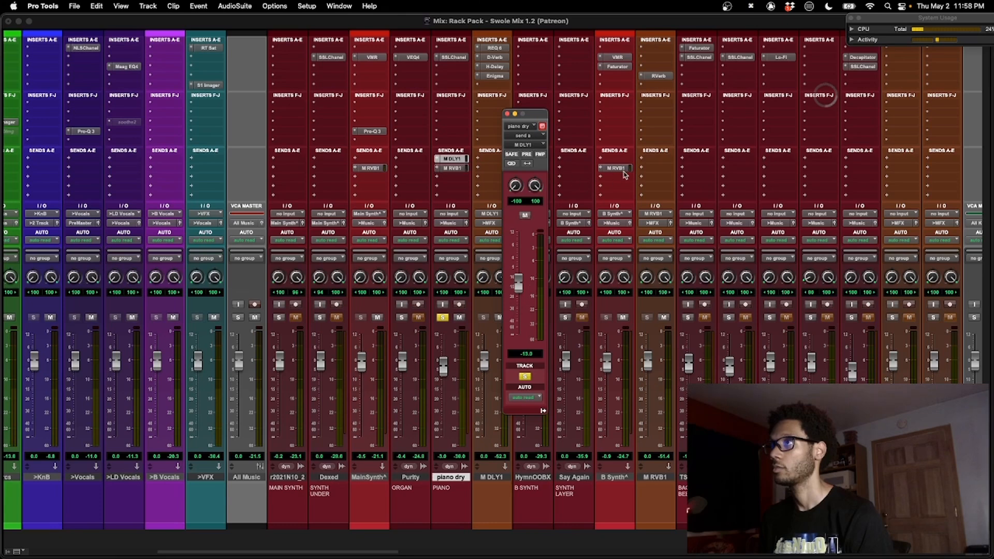
pyautogui.click(623, 170)
pyautogui.click(623, 169)
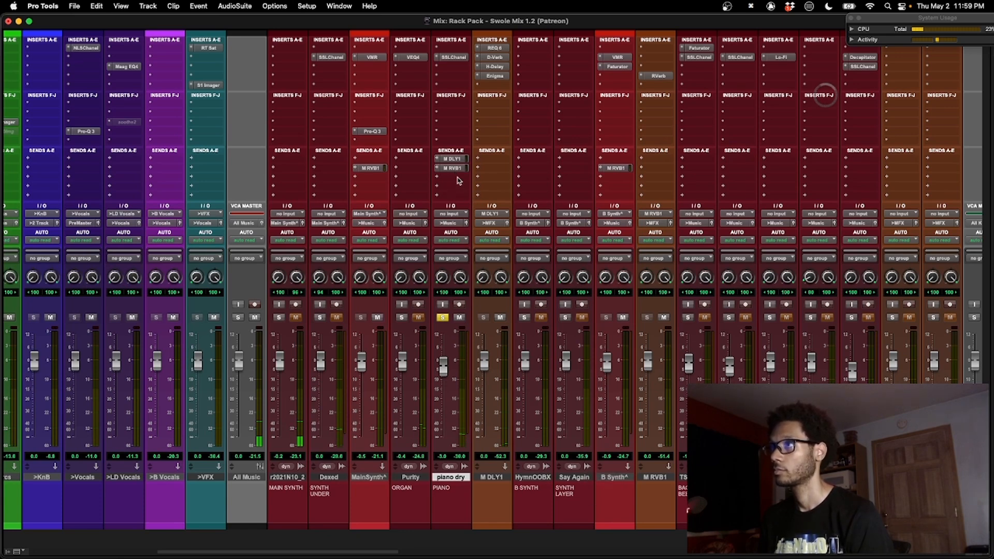
# Audition the piano's M RVB1 send at 0 dB and undo the level change.
pyautogui.click(456, 170)
pyautogui.keyDown('alt'); pyautogui.click(516, 312); pyautogui.keyUp('alt')
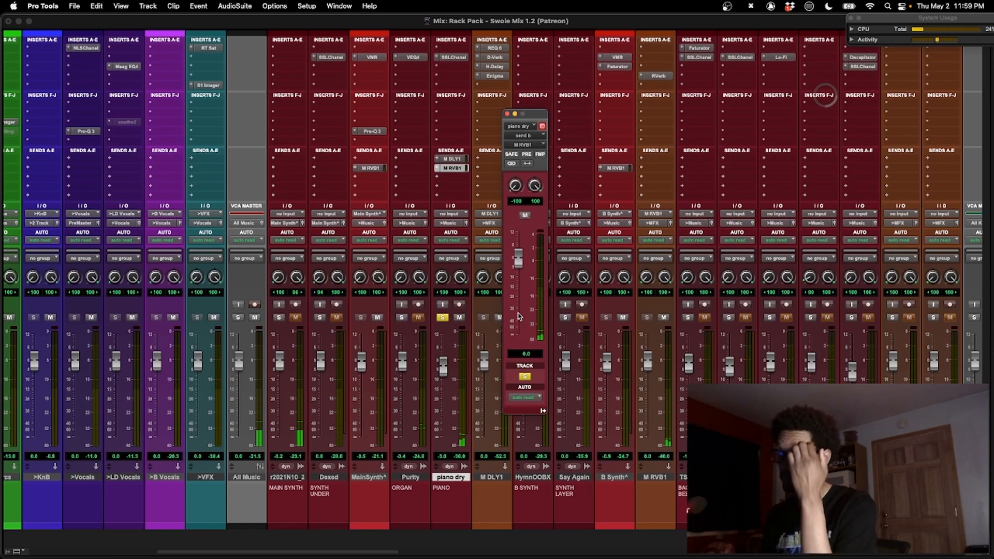
pyautogui.press('super+z')
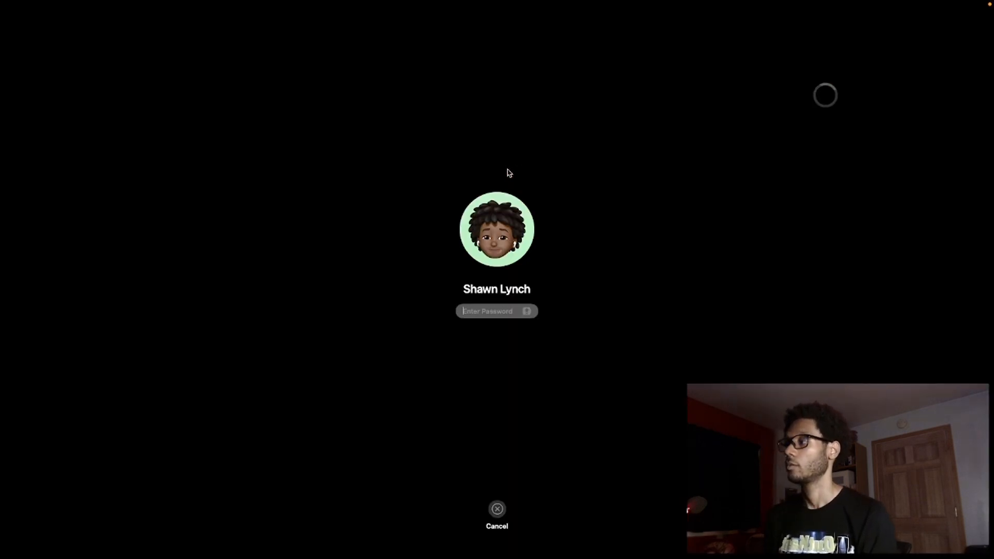
# Unlock the screen with the account password, unsolo the piano dry track, and close its send window.
pyautogui.write('••••')
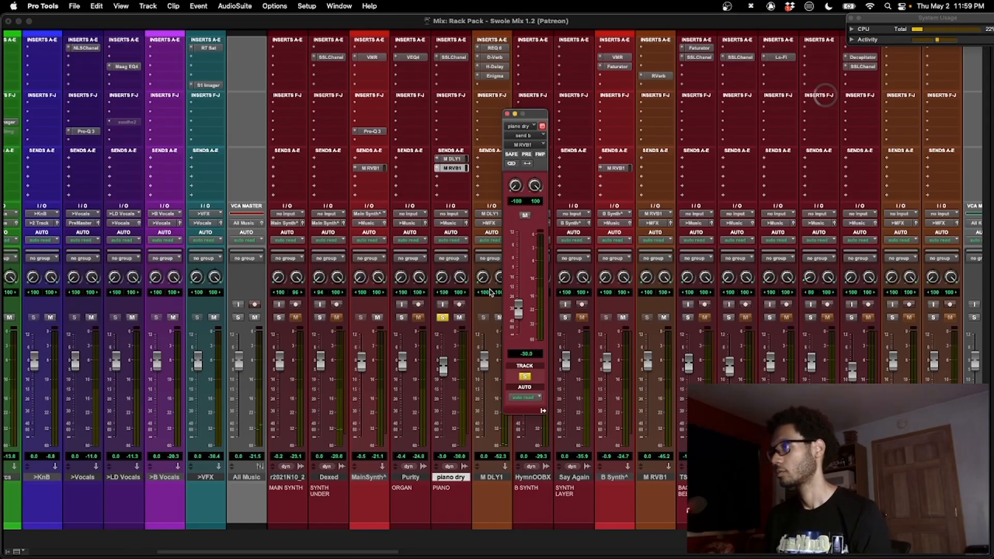
pyautogui.click(443, 317)
pyautogui.click(444, 318)
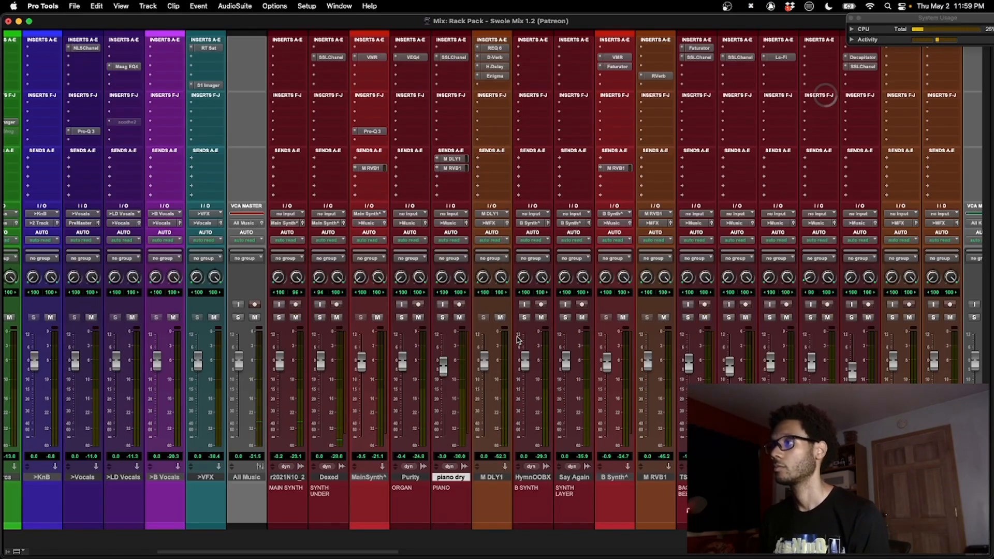
# Solo the five sound-effect tracks from the backup beep through the car rumble and play them.
pyautogui.hscroll(2, 518, 339)
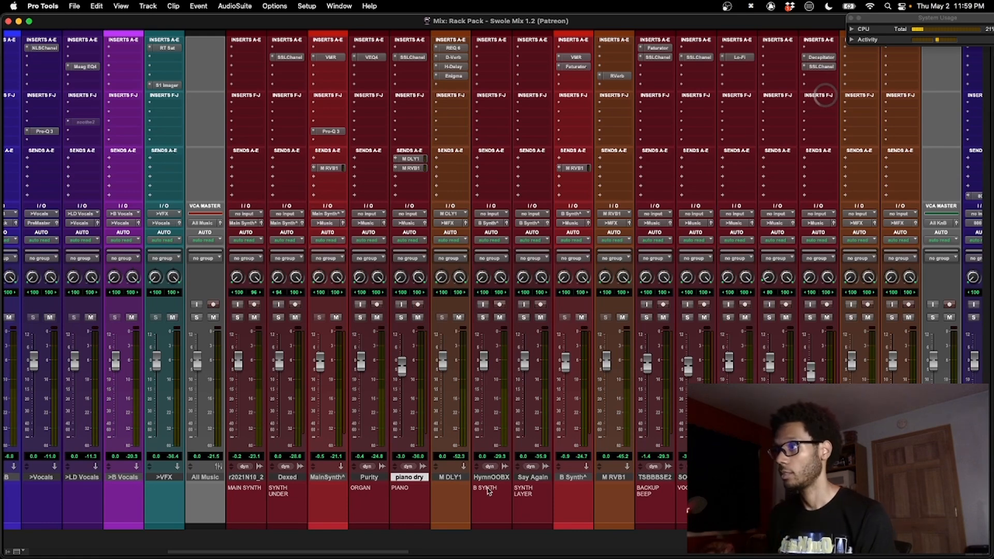
pyautogui.hscroll(2, 563, 485)
pyautogui.click(585, 477)
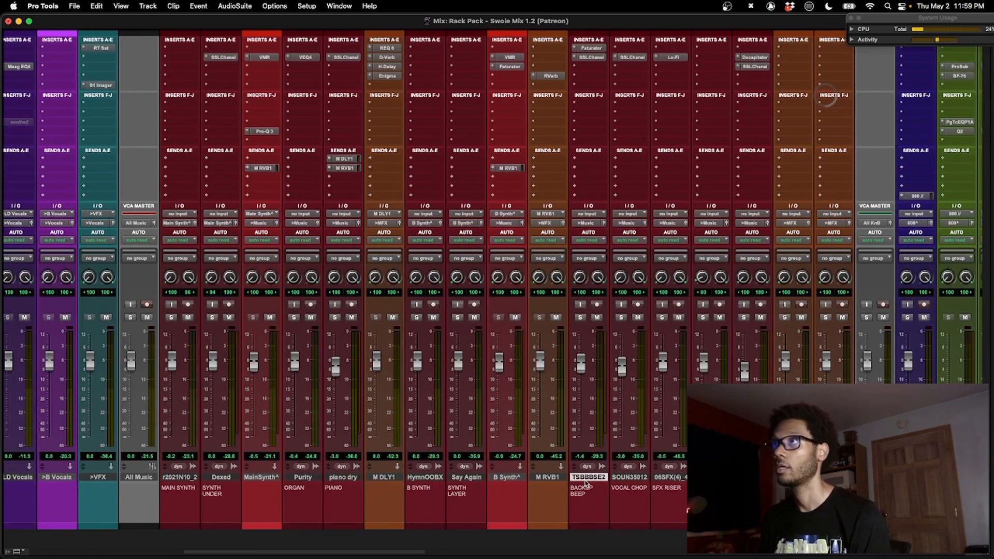
pyautogui.hscroll(1, 616, 486)
pyautogui.keyDown('shift'); pyautogui.click(710, 478); pyautogui.keyUp('shift')
pyautogui.hotkey('shift', 's')
pyautogui.press('space')
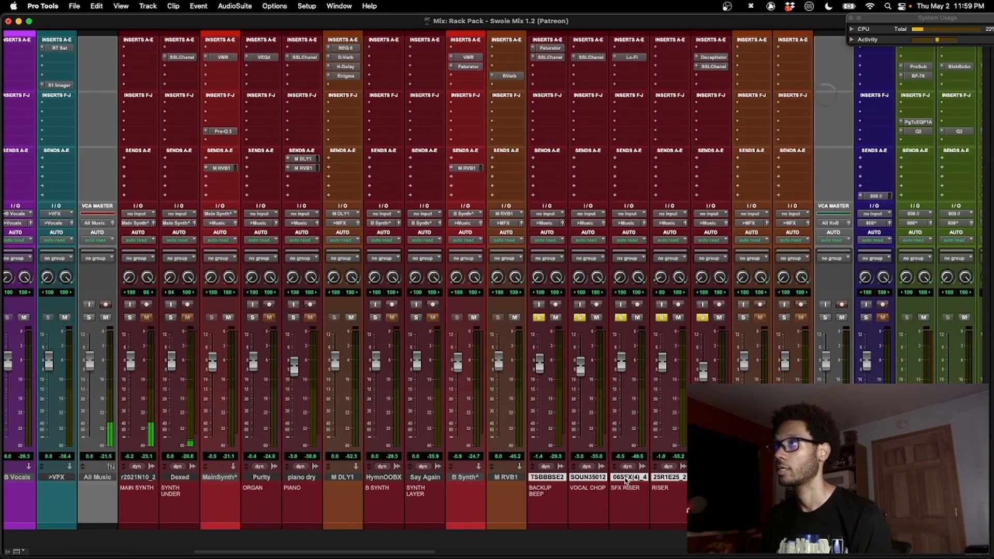
# Compare the backup beep with its Faturator bypassed and active, and inspect the track's SSLChannel settings.
pyautogui.click(547, 47)
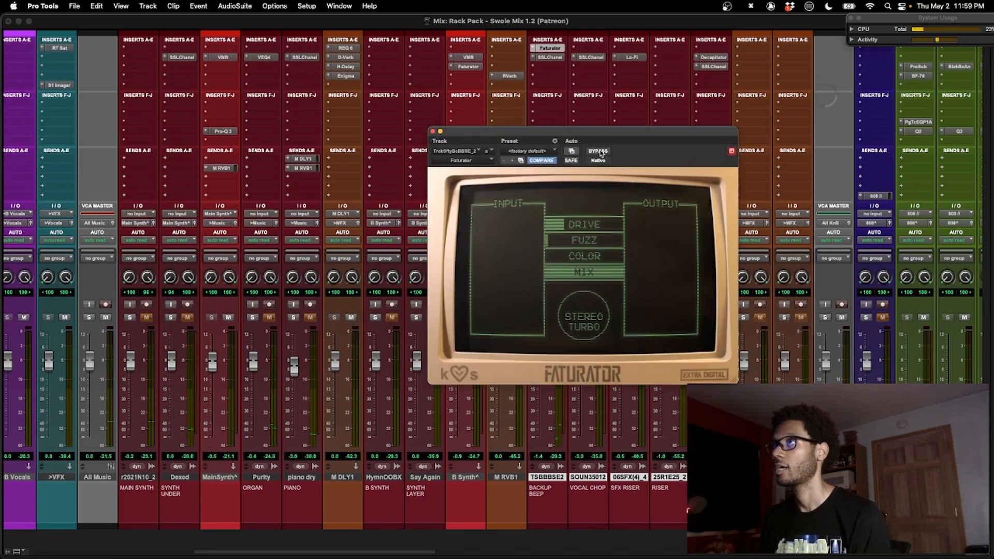
pyautogui.click(599, 151)
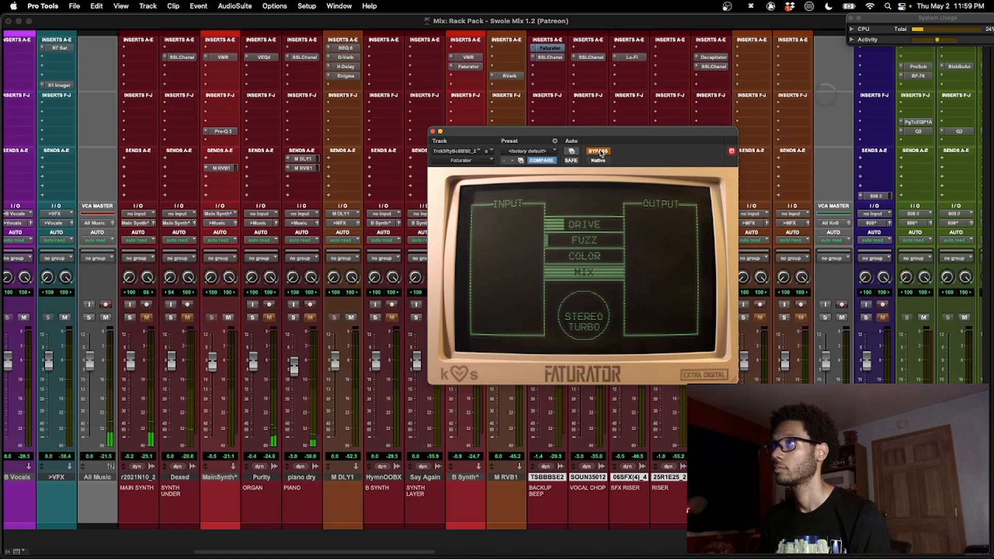
pyautogui.click(600, 151)
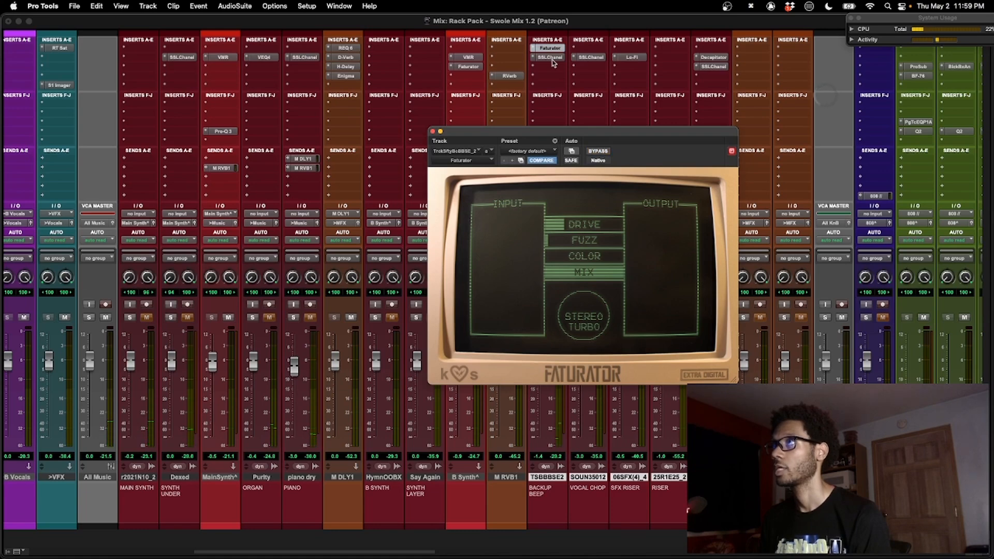
pyautogui.click(552, 58)
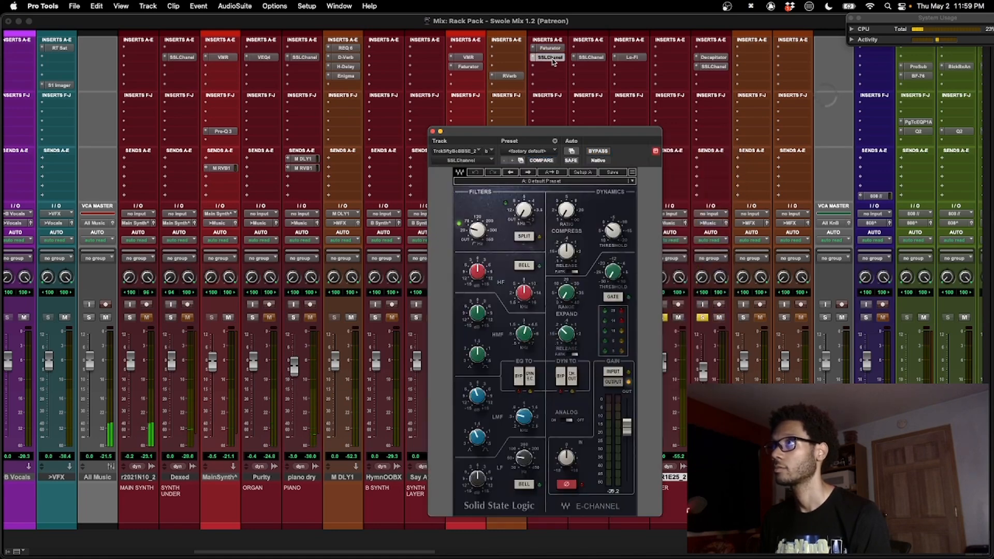
pyautogui.moveTo(562, 129); pyautogui.dragTo(563, 102)
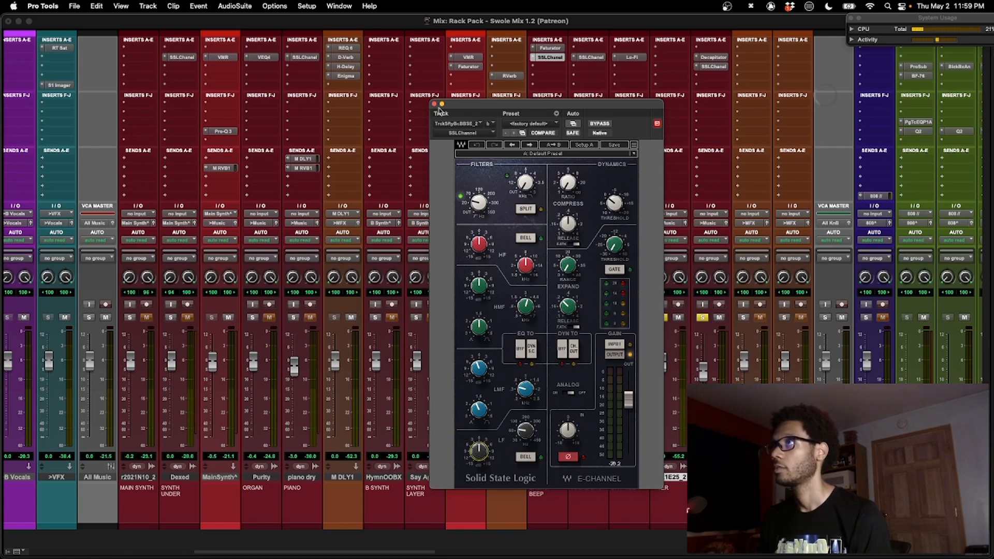
pyautogui.moveTo(593, 112); pyautogui.dragTo(402, 106)
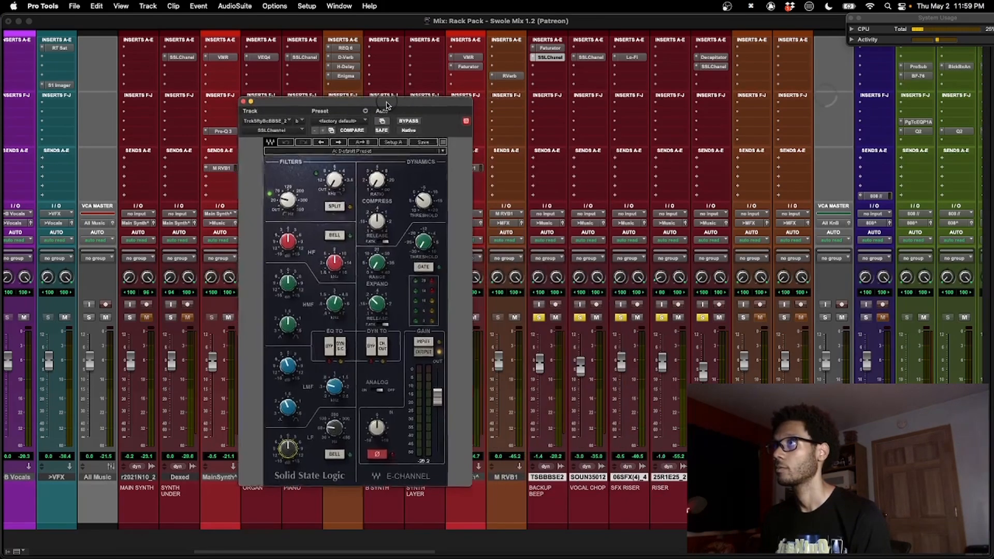
# Open the vocal chop's SSLChannel, and play the track's section starting at bar 10|3 in solo.
pyautogui.click(594, 58)
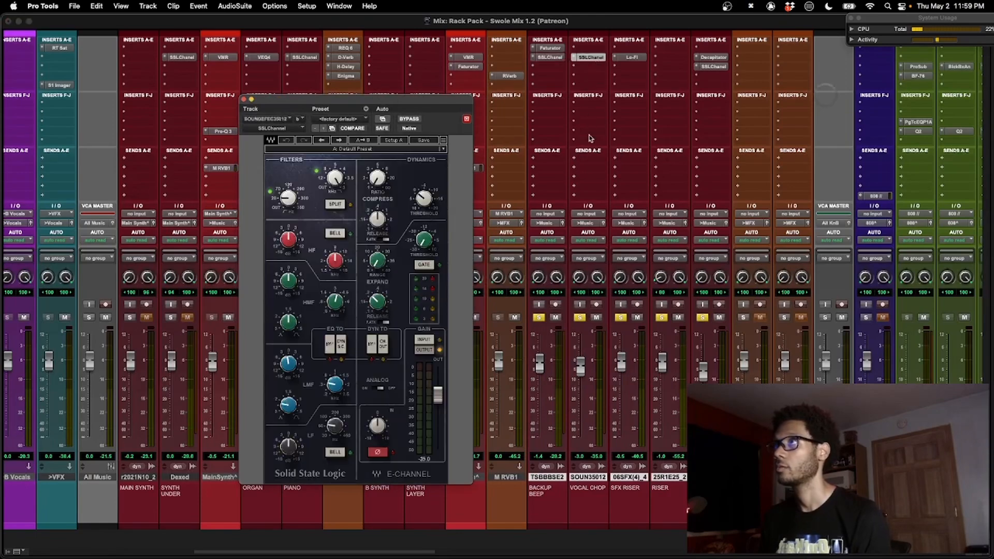
pyautogui.press('super+equal')
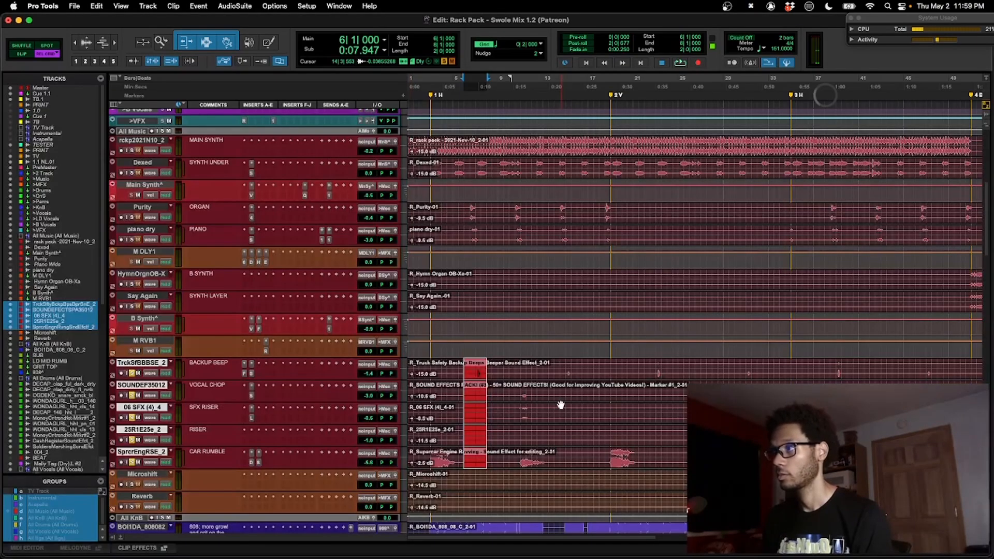
pyautogui.press('super+alt+bracketright')
pyautogui.moveTo(513, 390); pyautogui.dragTo(532, 392)
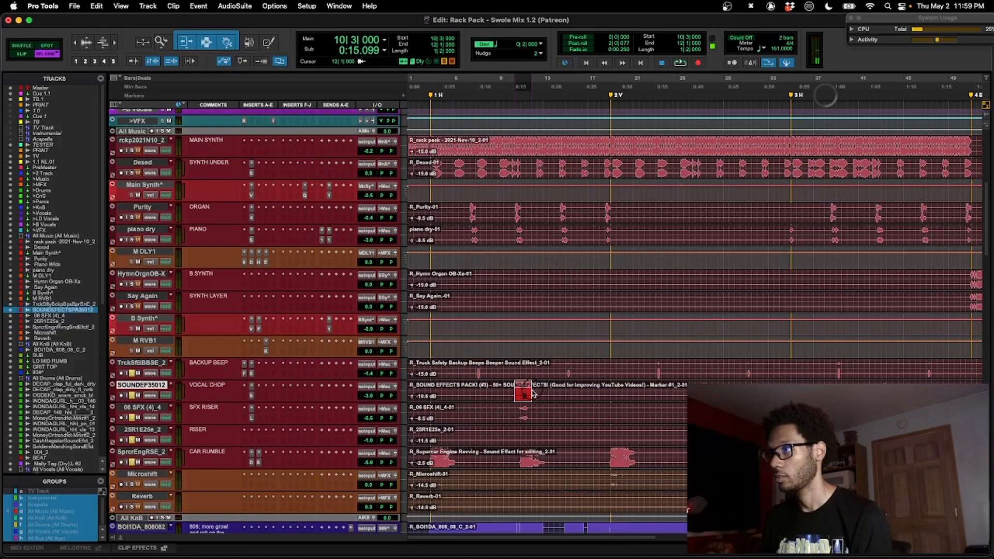
pyautogui.press('space')
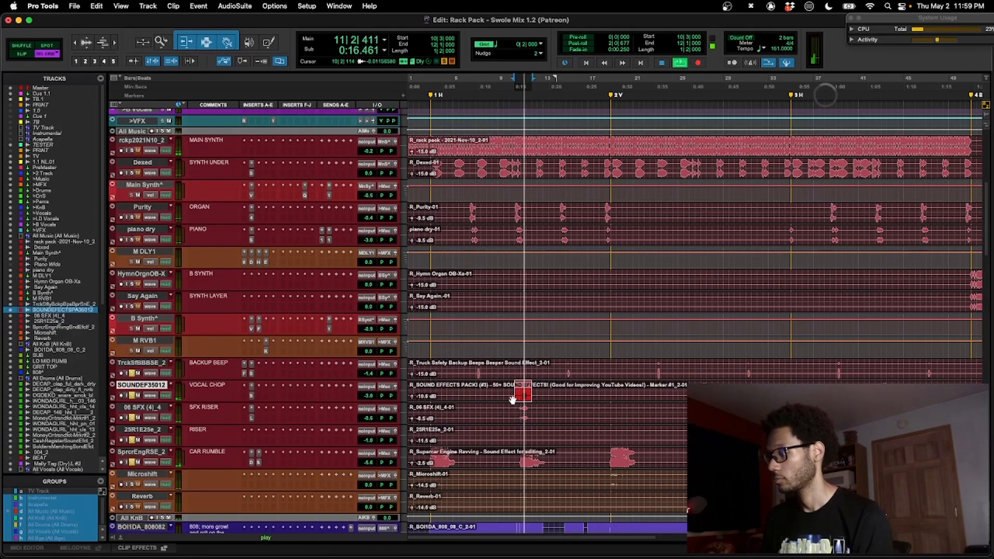
pyautogui.press('super+equal')
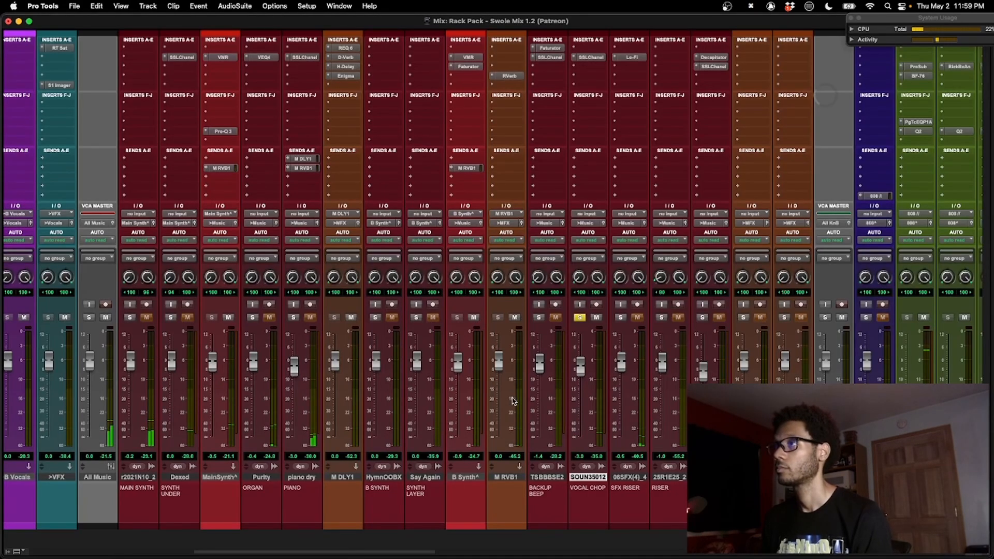
# Compare the soloed vocal chop with its SSLChannel bypassed and active, and inspect the channel's filter and EQ settings.
pyautogui.click(591, 57)
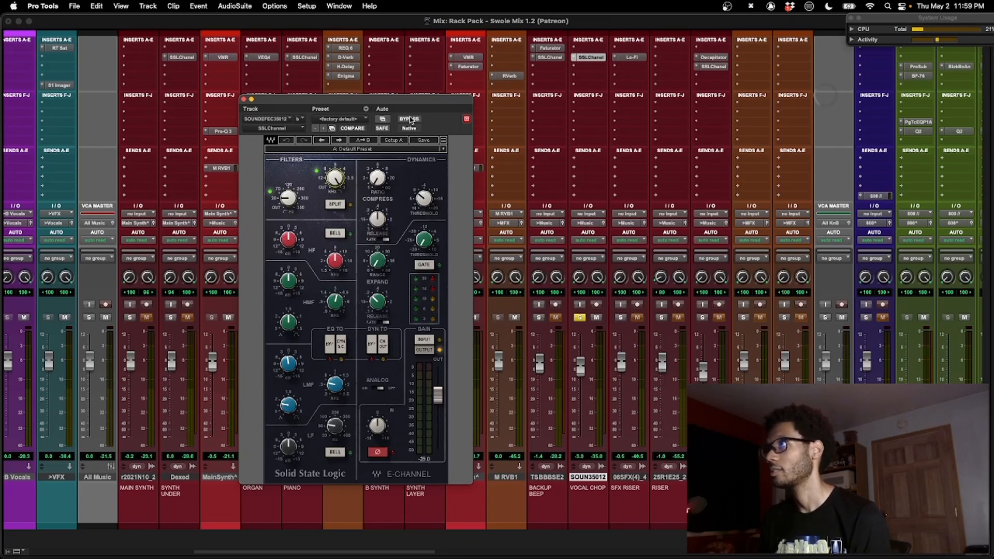
pyautogui.click(409, 120)
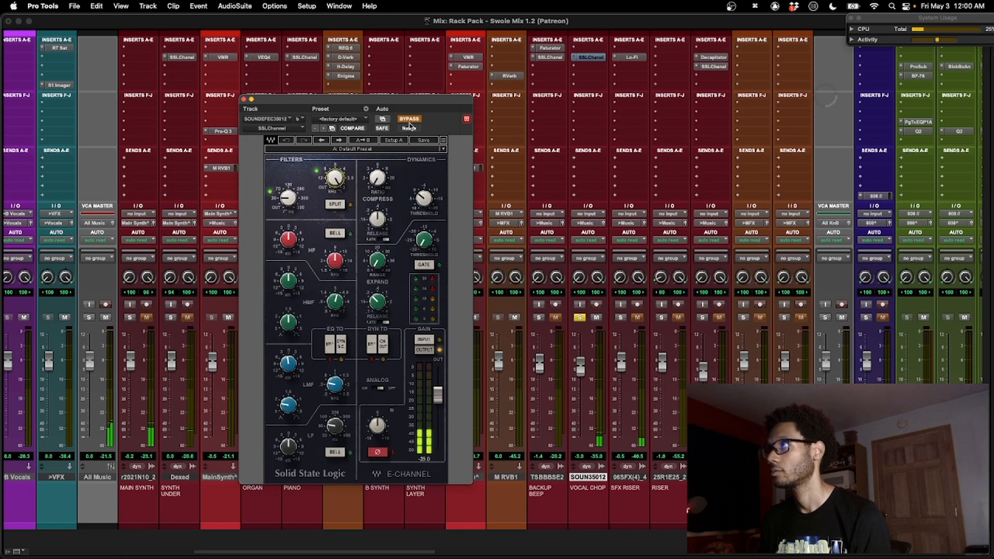
pyautogui.click(410, 120)
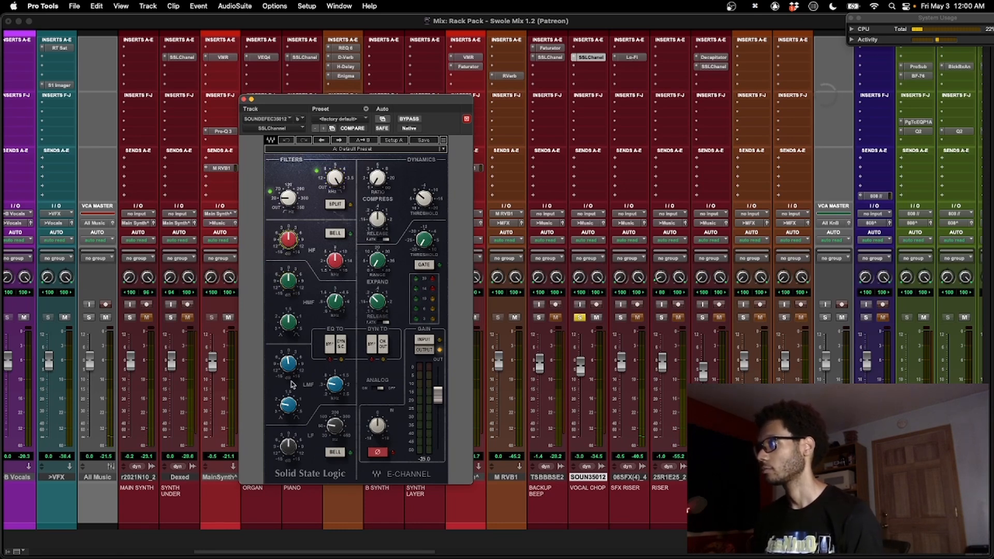
pyautogui.moveTo(342, 396)
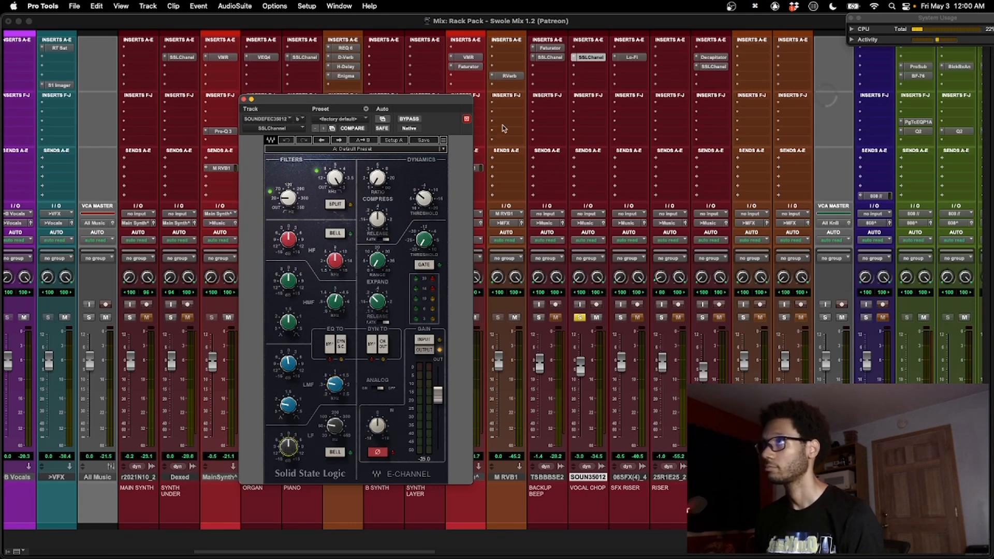
# Solo the All Music VCA instead, compare the vocal chop's SSLChannel bypassed and active in context, and close the plug-in.
pyautogui.click(580, 318)
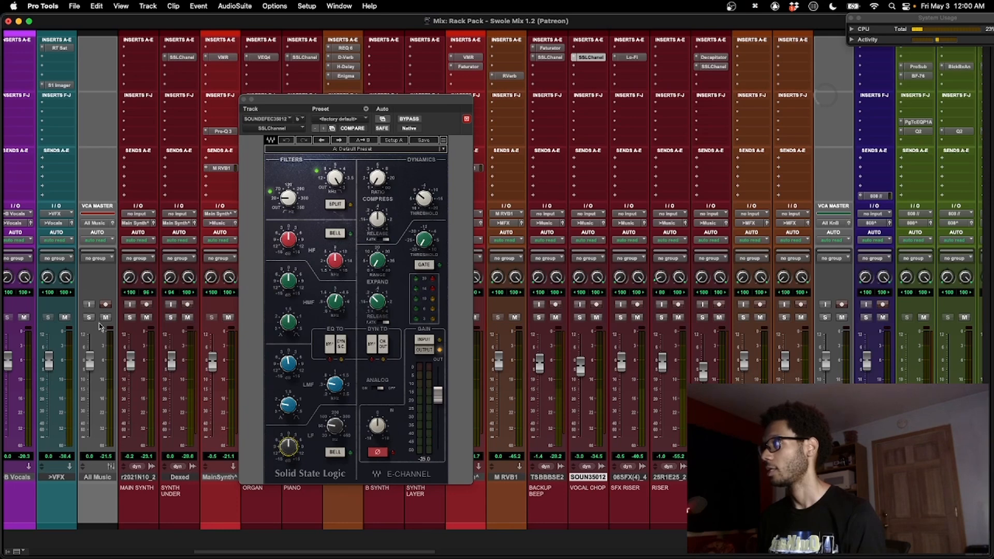
pyautogui.click(88, 317)
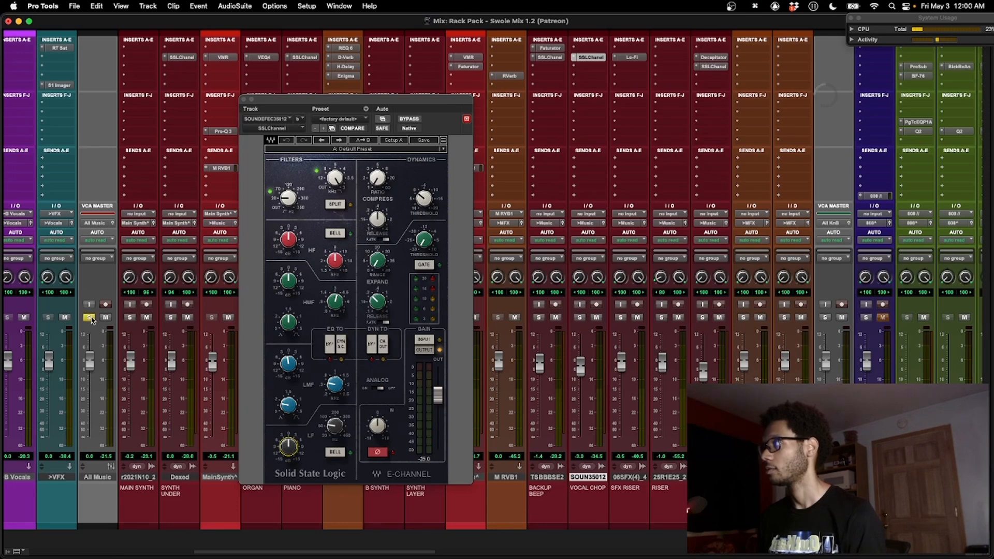
pyautogui.keyDown('super'); pyautogui.click(593, 61); pyautogui.keyUp('super')
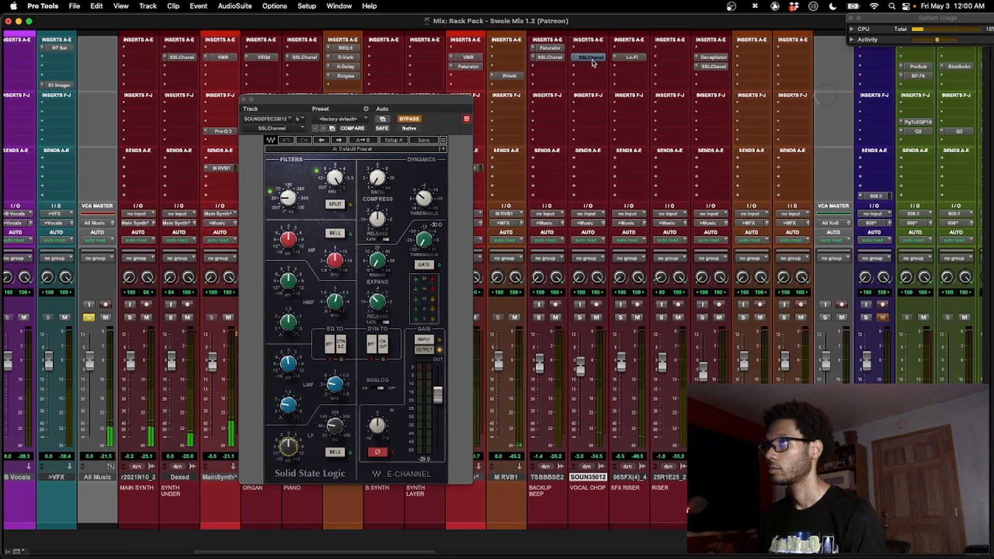
pyautogui.keyDown('super'); pyautogui.click(593, 61); pyautogui.keyUp('super')
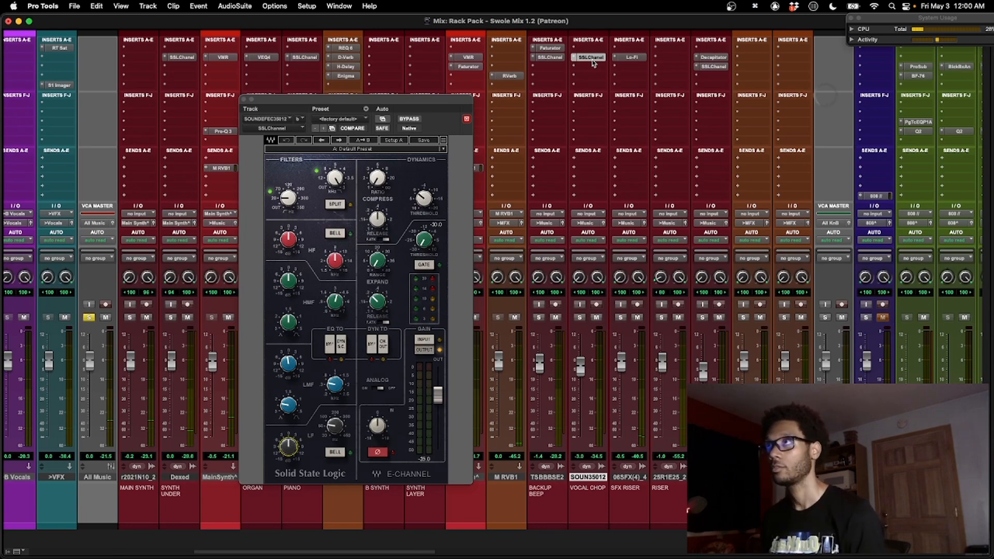
pyautogui.click(245, 99)
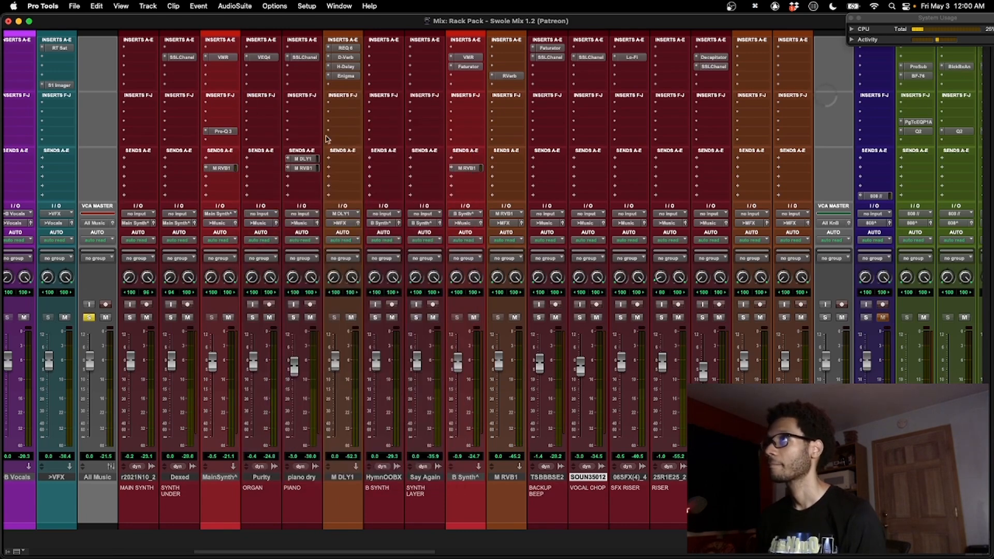
# Audition the SFX riser in solo and inspect its Lo-Fi settings, closing the plug-in when done.
pyautogui.hscroll(5, 425, 170)
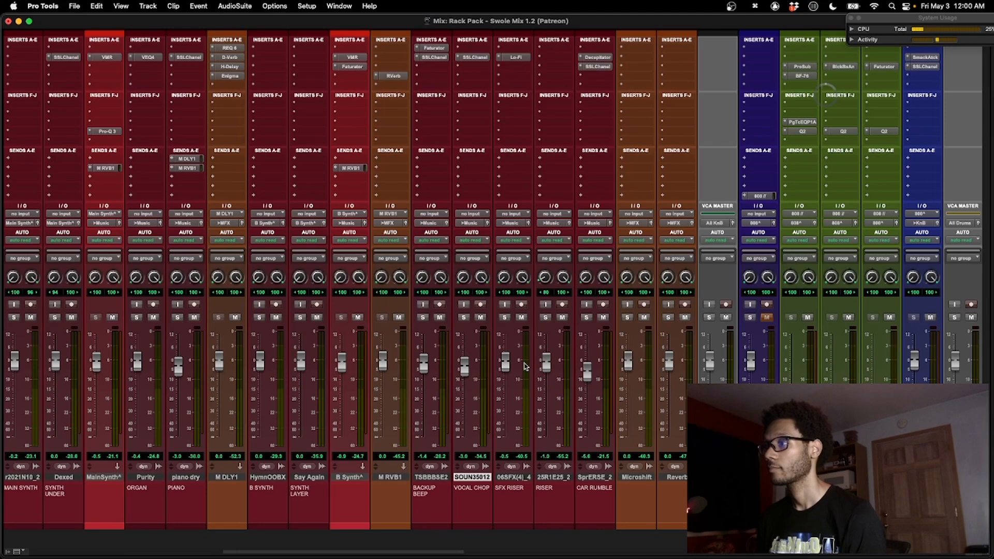
pyautogui.click(505, 318)
pyautogui.press('super+equal')
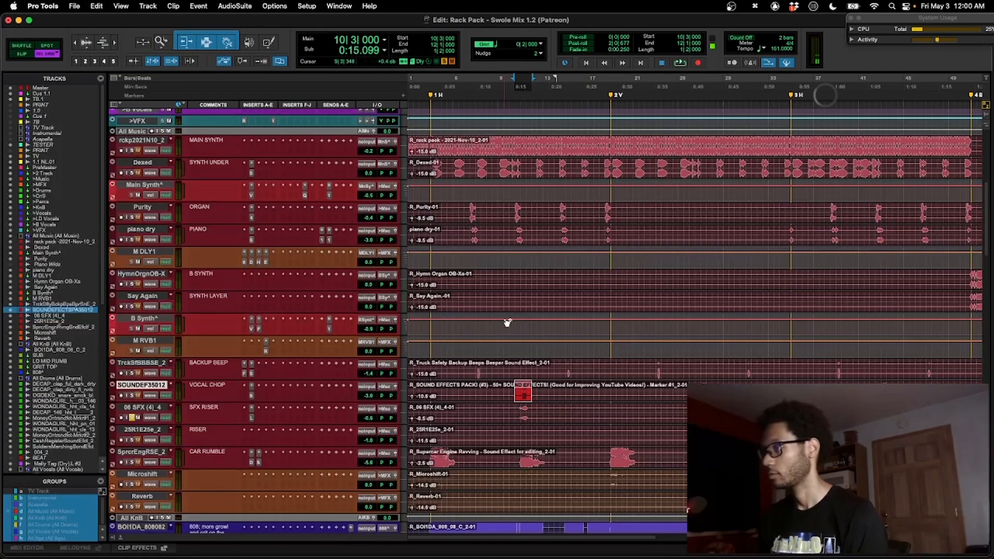
pyautogui.press('super+equal')
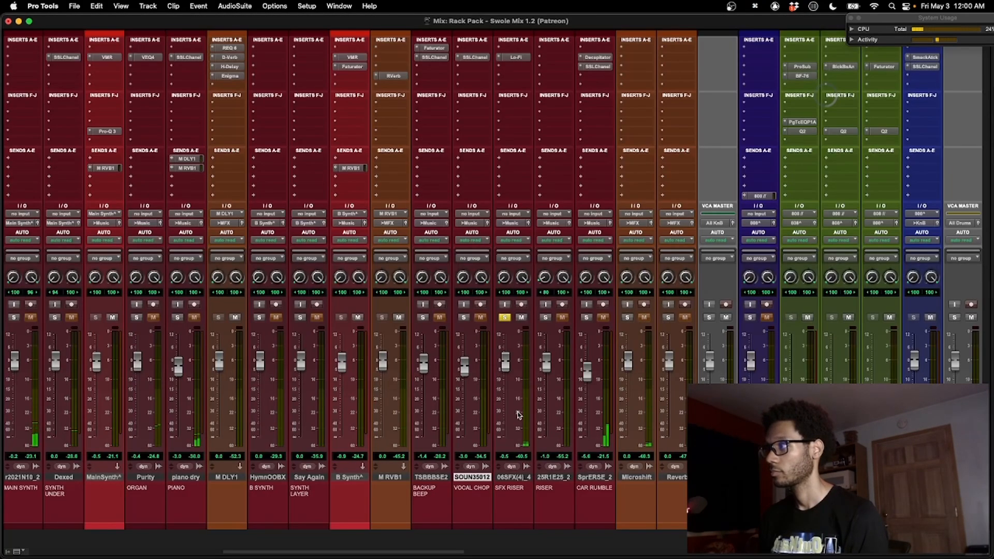
pyautogui.click(520, 57)
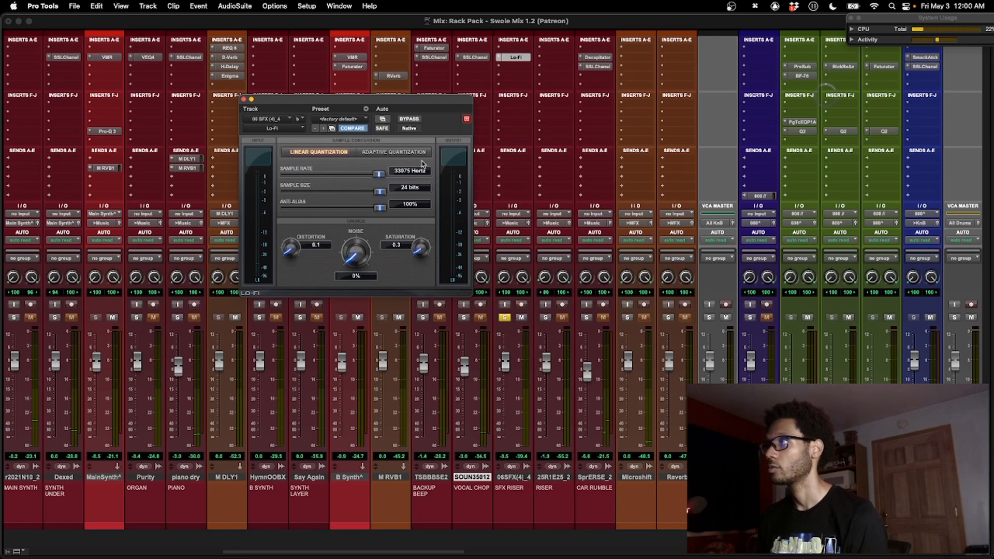
pyautogui.click(244, 99)
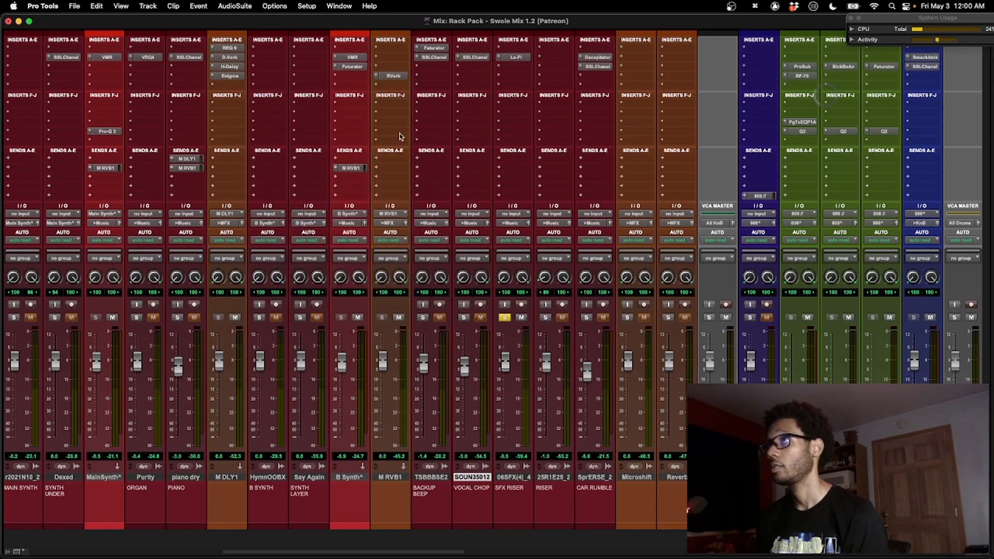
# Solo the riser track 25R1E25e_2 and play it from bar 12.
pyautogui.hscroll(2, 434, 152)
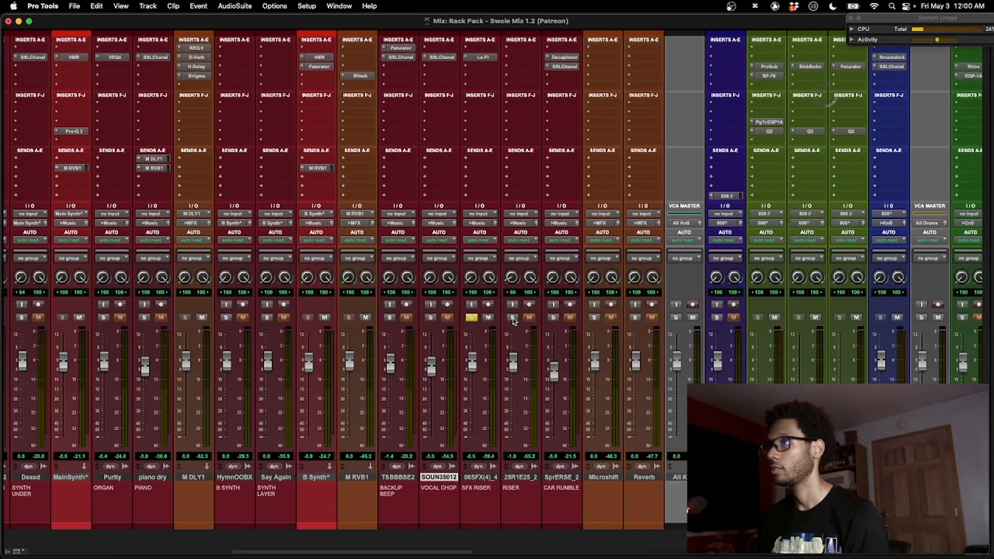
pyautogui.click(513, 317)
pyautogui.press('super+equal')
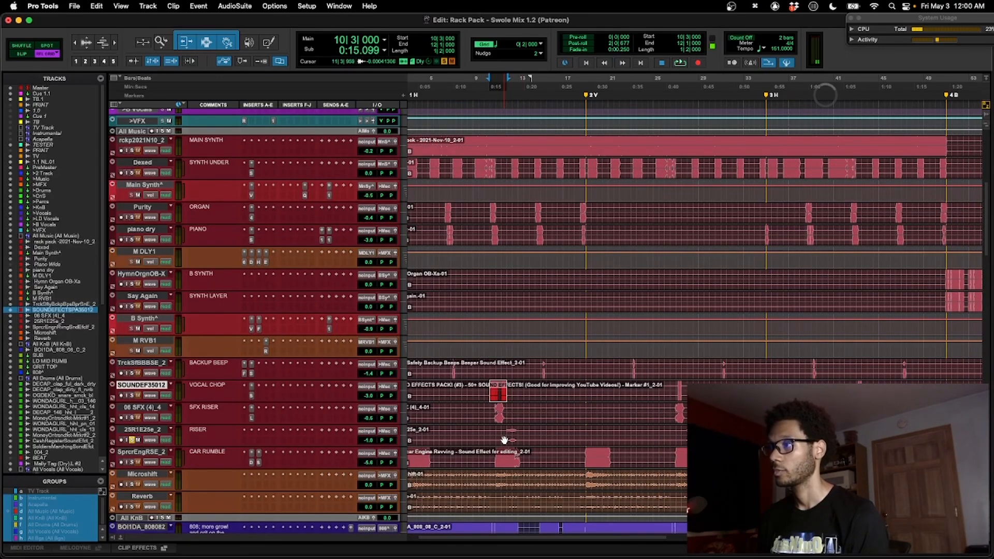
pyautogui.click(505, 437)
pyautogui.press('space')
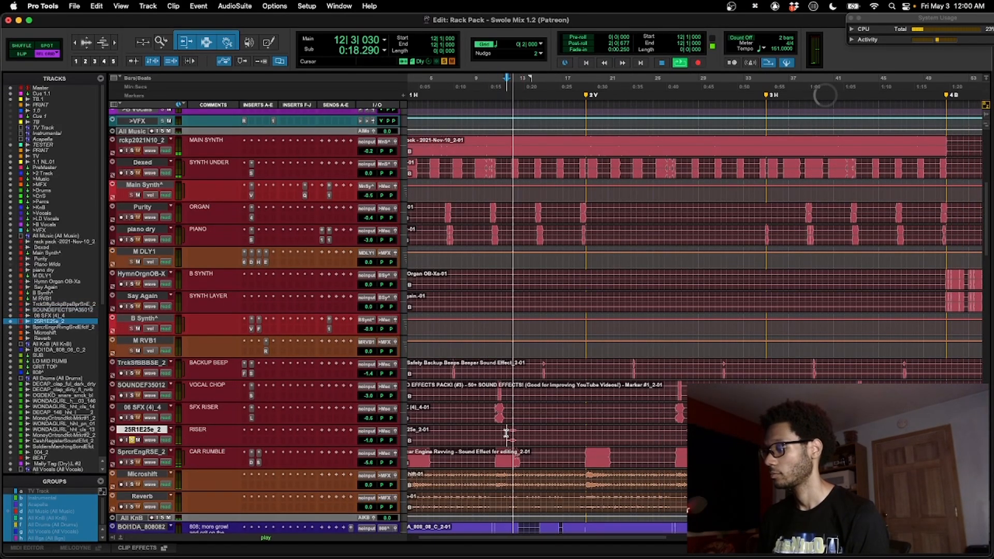
pyautogui.press('super+equal')
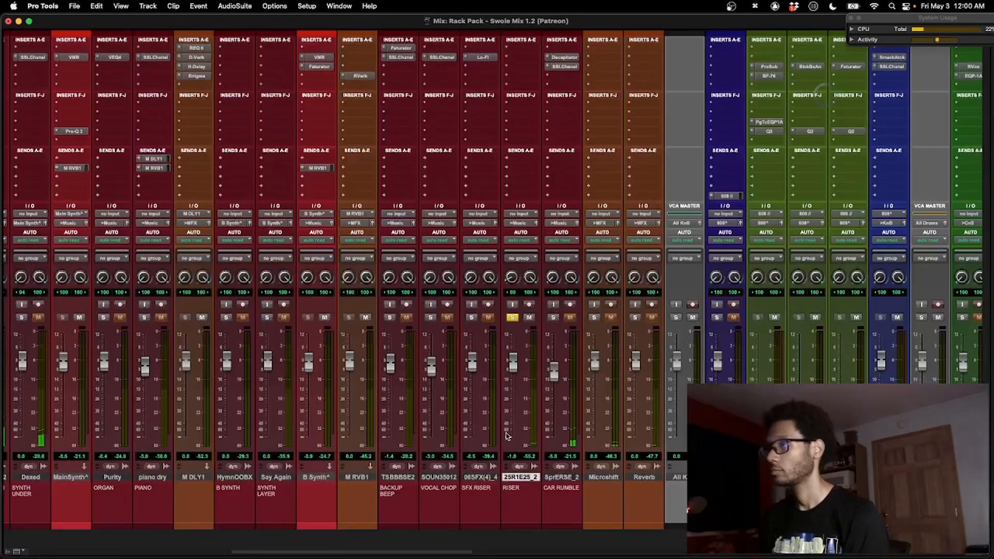
# Solo the car rumble and play its selected section with the Decapitator and SSLChannel inserts bypassed.
pyautogui.click(553, 318)
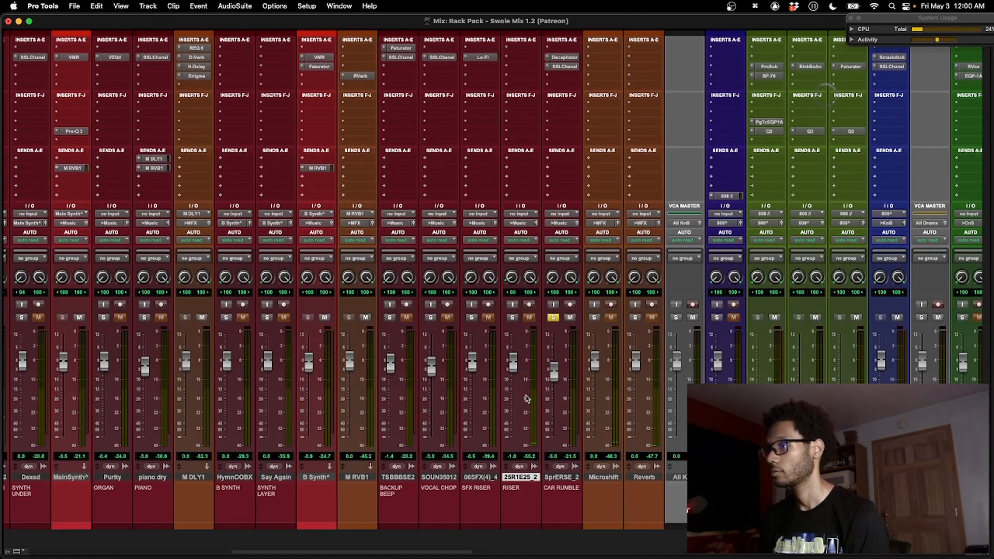
pyautogui.press('super+equal')
pyautogui.moveTo(494, 455); pyautogui.dragTo(525, 458)
pyautogui.press('super+equal')
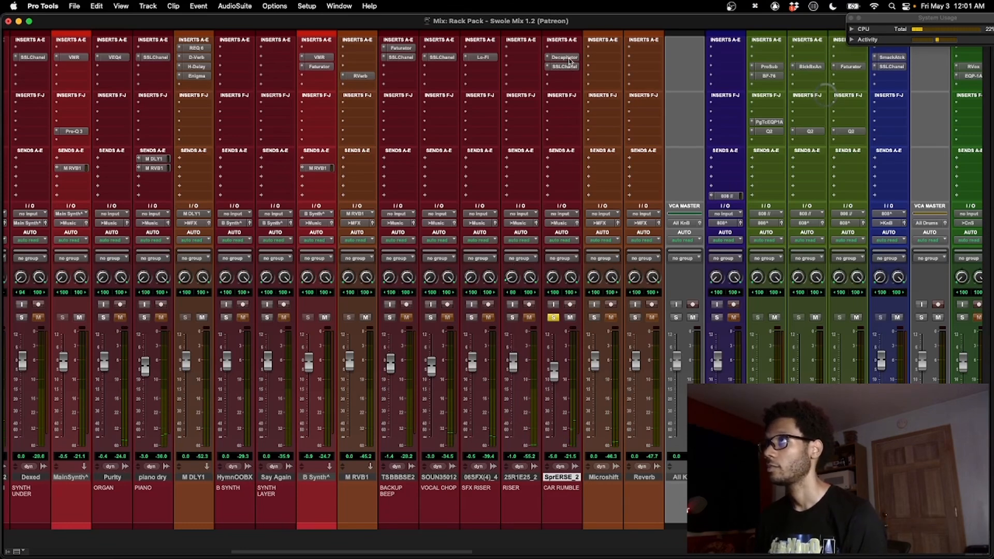
pyautogui.hotkey('shift', 'a')
pyautogui.press('space')
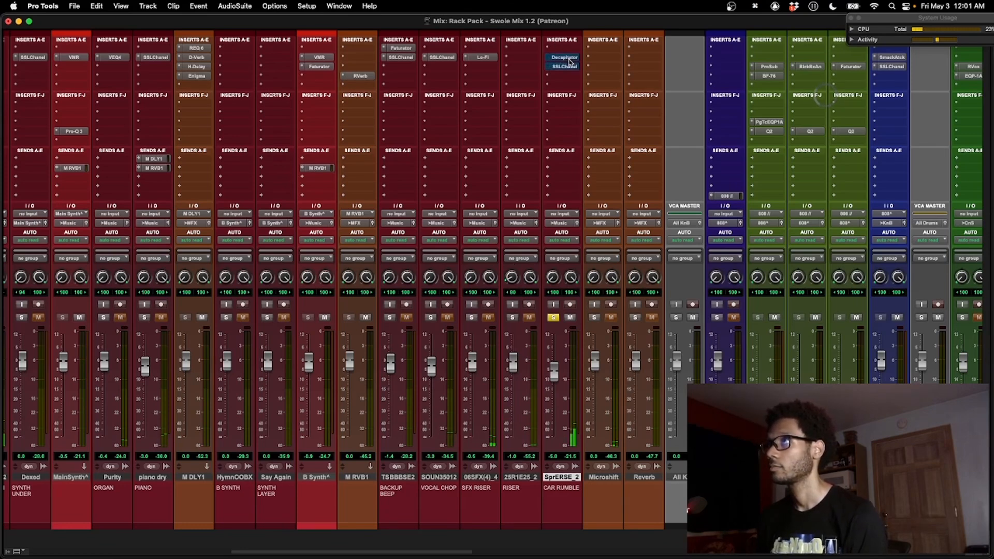
# Re-enable the Decapitator on the car rumble track, open its settings and compare the sound bypassed and active.
pyautogui.keyDown('super'); pyautogui.click(569, 59); pyautogui.keyUp('super')
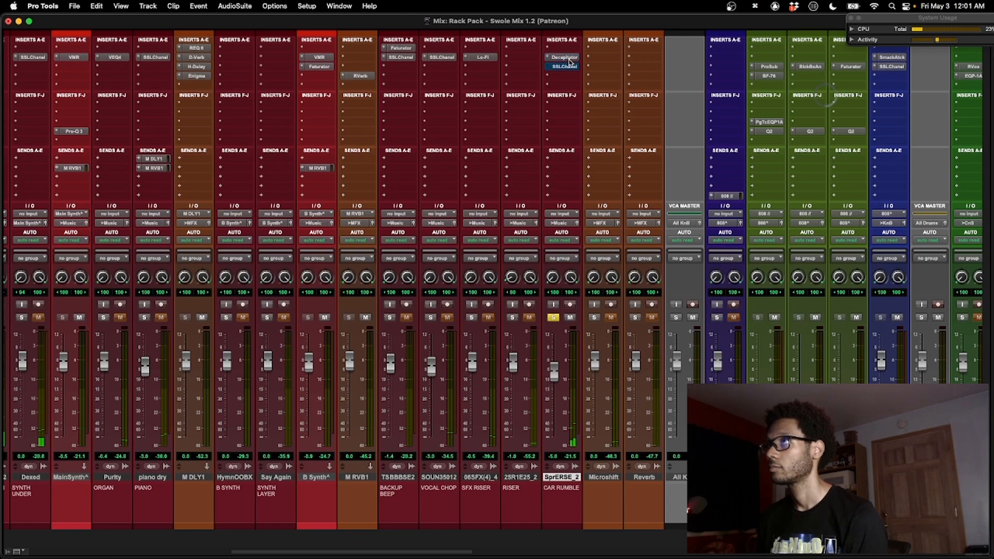
pyautogui.click(569, 59)
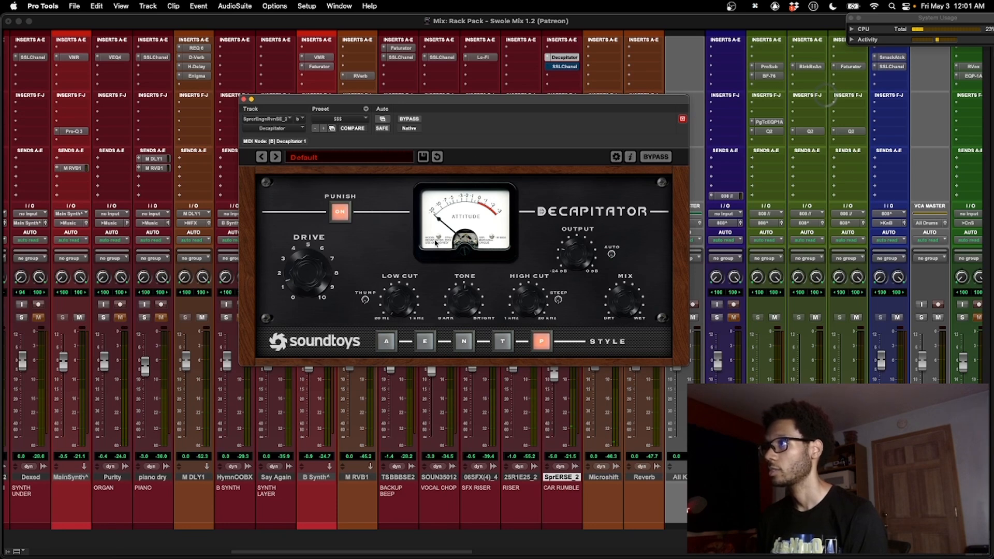
pyautogui.keyDown('super'); pyautogui.click(564, 59); pyautogui.keyUp('super')
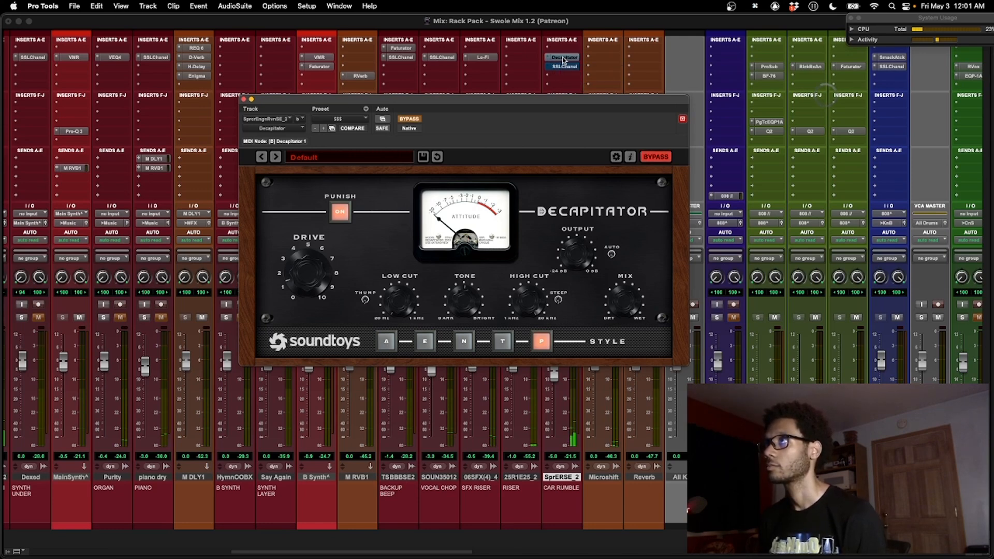
pyautogui.keyDown('super'); pyautogui.click(563, 59); pyautogui.keyUp('super')
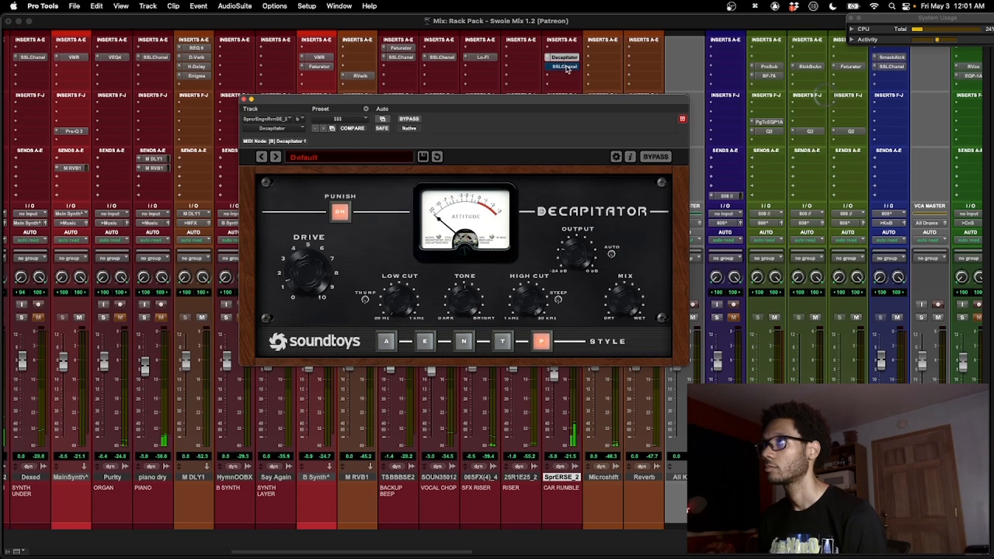
# Re-enable the car rumble's SSLChannel and inspect its EQ settings, closing the plug-in and unsoloing the track when done.
pyautogui.click(565, 65)
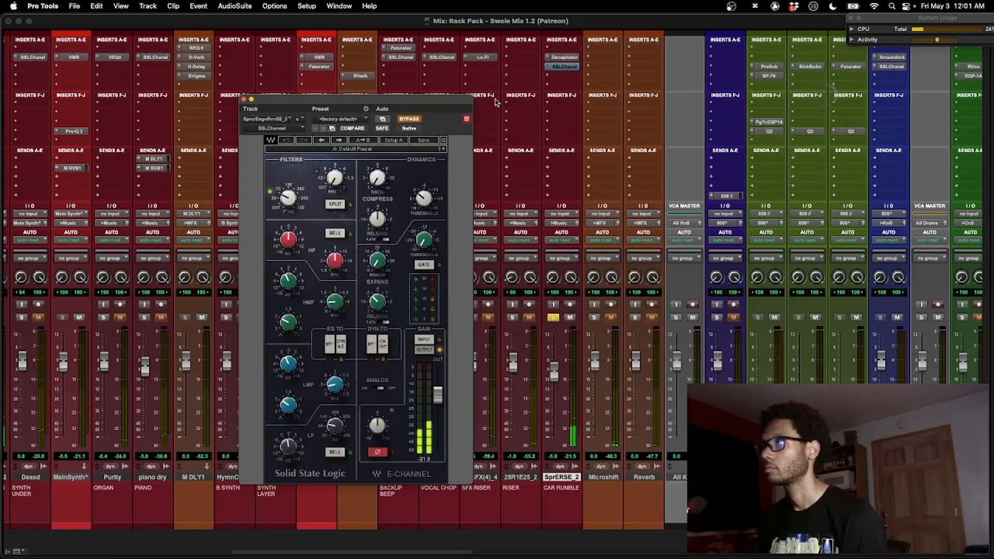
pyautogui.click(410, 119)
pyautogui.moveTo(418, 104); pyautogui.dragTo(445, 85)
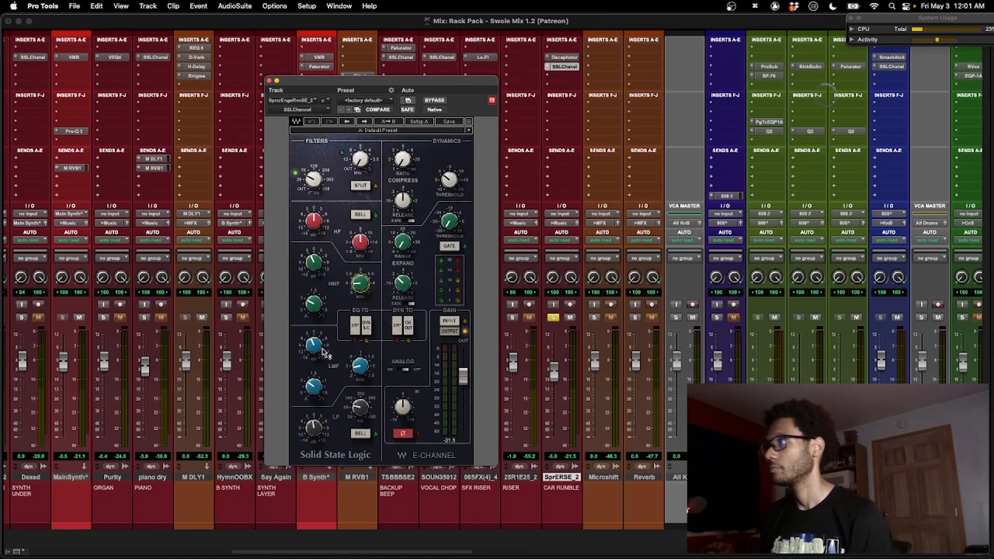
pyautogui.moveTo(315, 356)
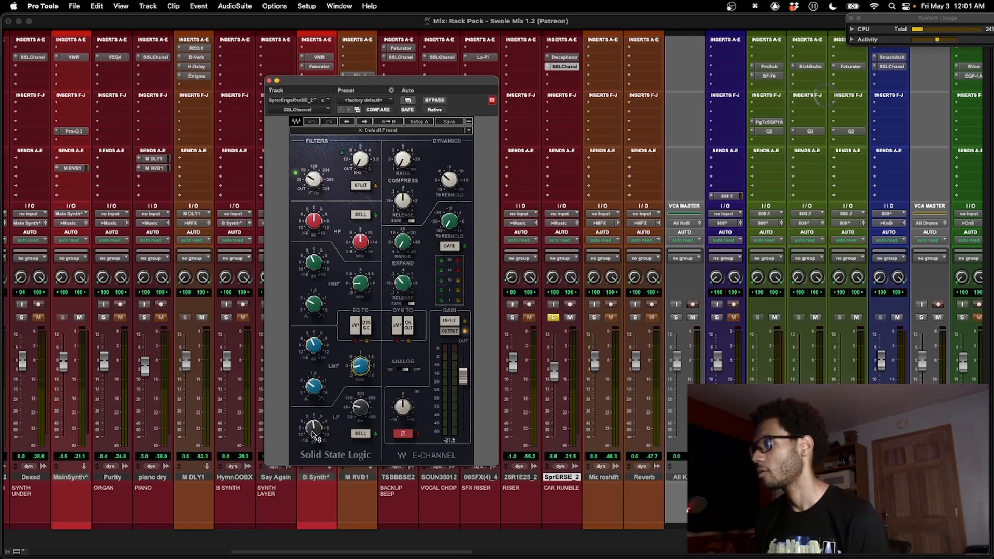
pyautogui.moveTo(364, 416)
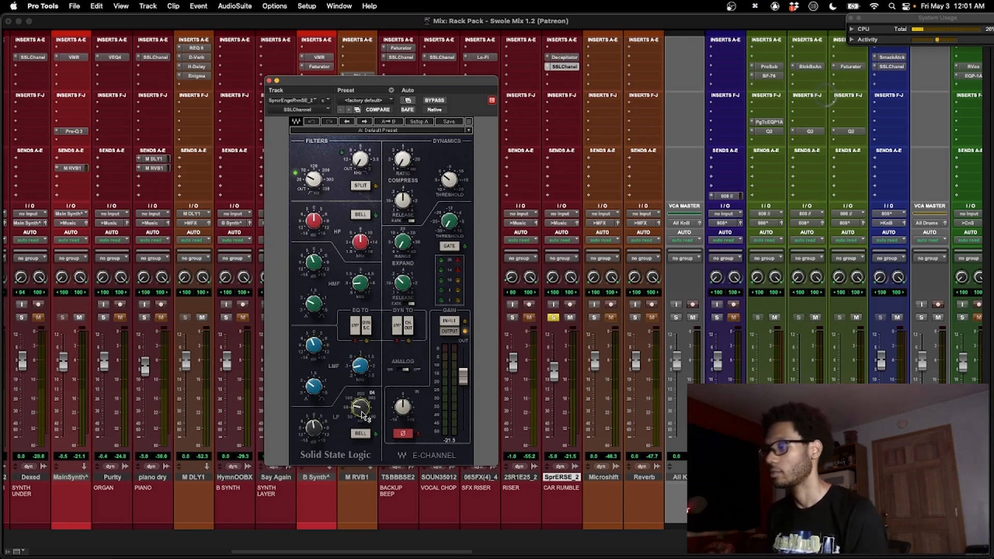
pyautogui.press('super+w')
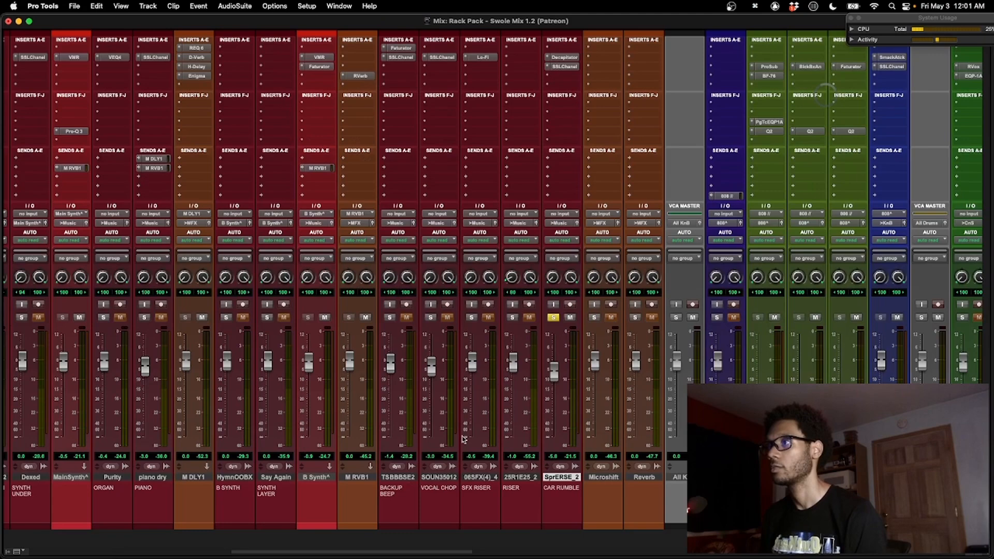
pyautogui.click(555, 318)
# Select the Microshift and Reverb tracks and solo them in the Edit window with the cursor at the session start.
pyautogui.hscroll(2, 557, 325)
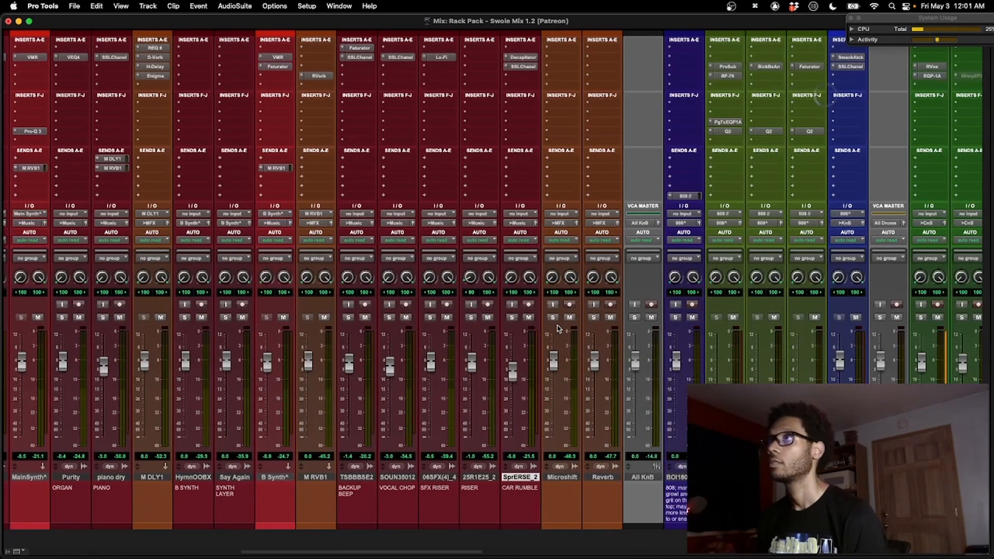
pyautogui.click(564, 477)
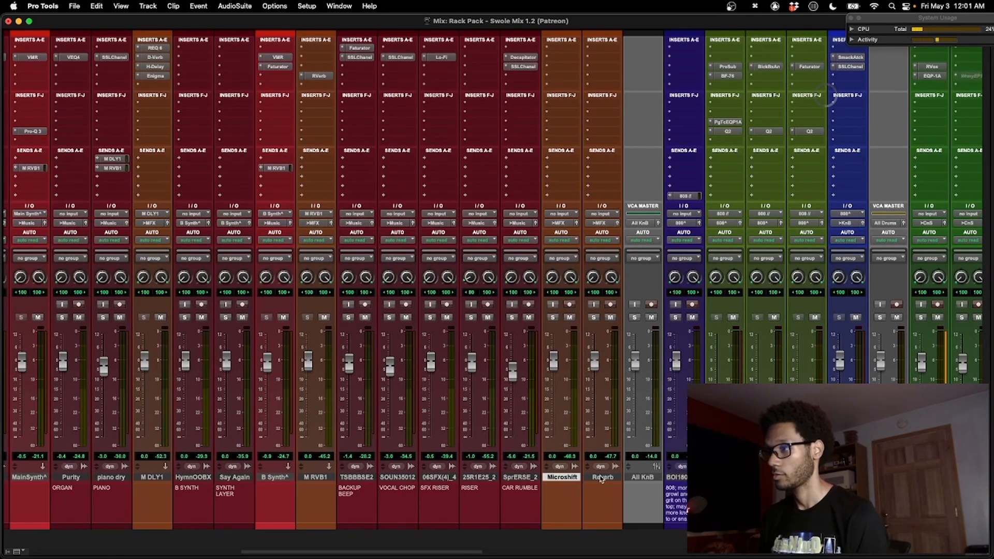
pyautogui.keyDown('shift'); pyautogui.click(602, 477); pyautogui.keyUp('shift')
pyautogui.press('super+equal')
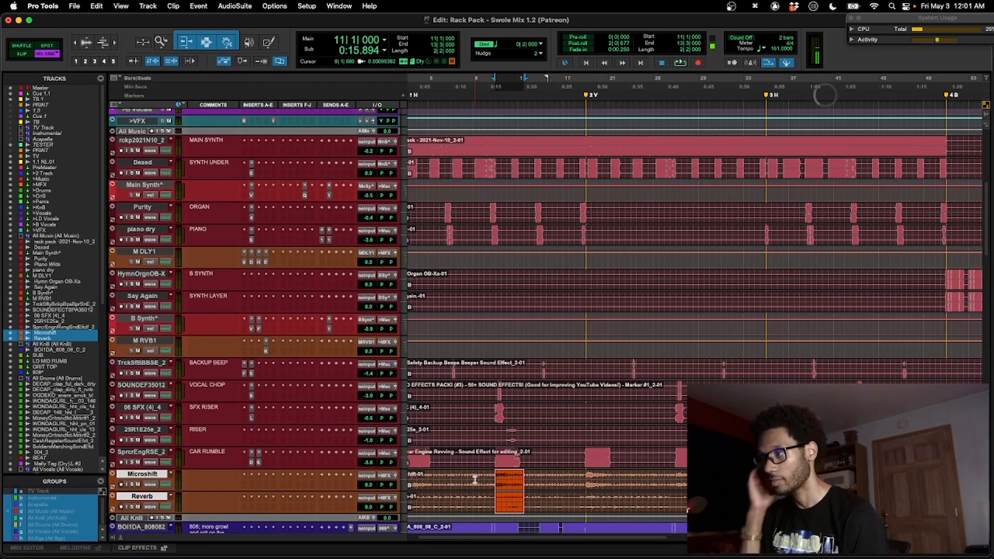
pyautogui.press('Return')
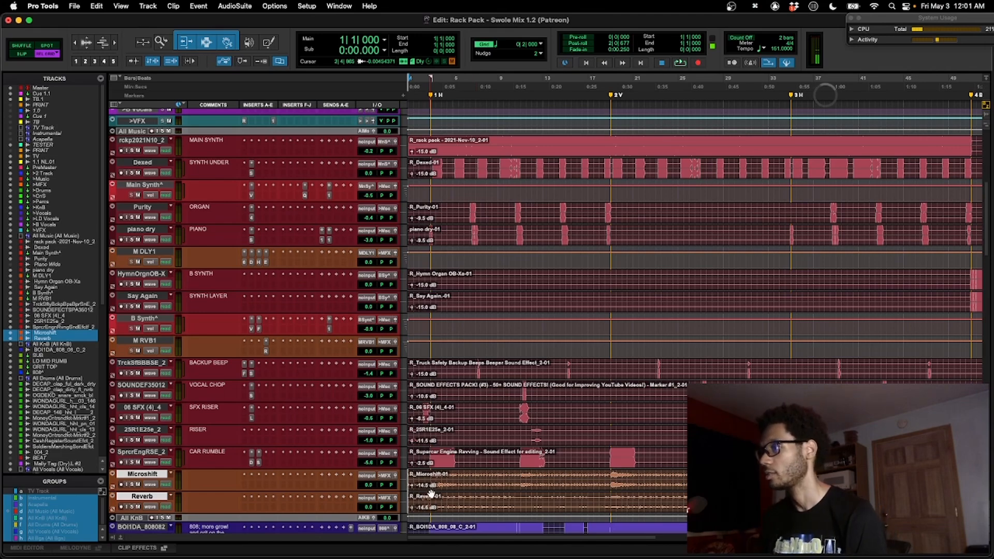
pyautogui.hotkey('shift', 's')
# Play the soloed Microshift and Reverb effect tracks together from the beginning of the session.
pyautogui.press('space')
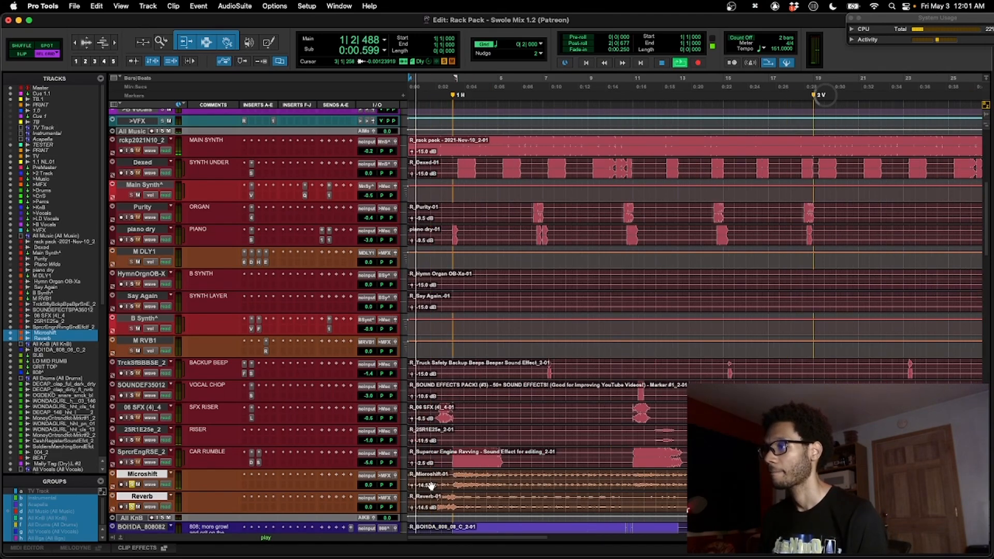
pyautogui.press('space')
pyautogui.press('super+bracketright')
pyautogui.press('super+bracketright')
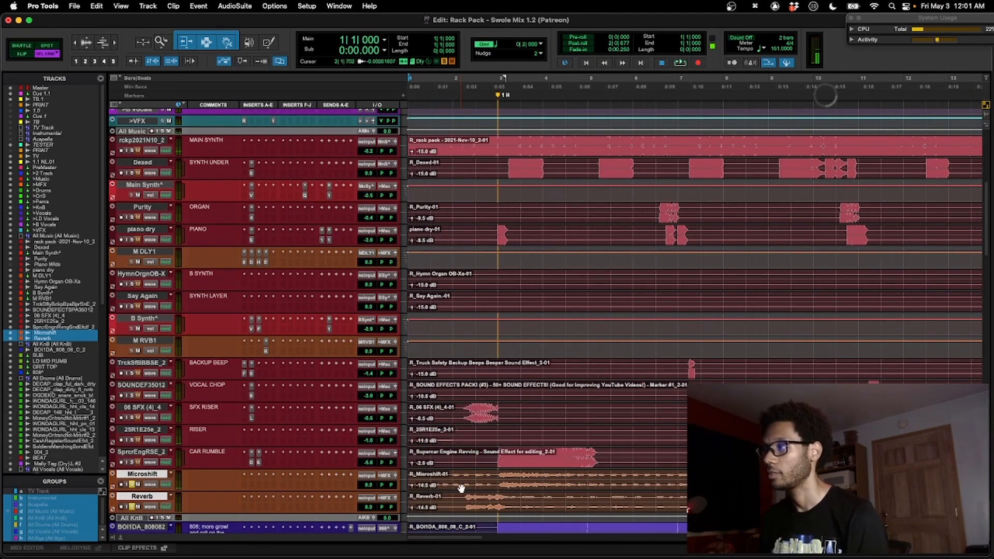
pyautogui.press('space')
pyautogui.press('space')
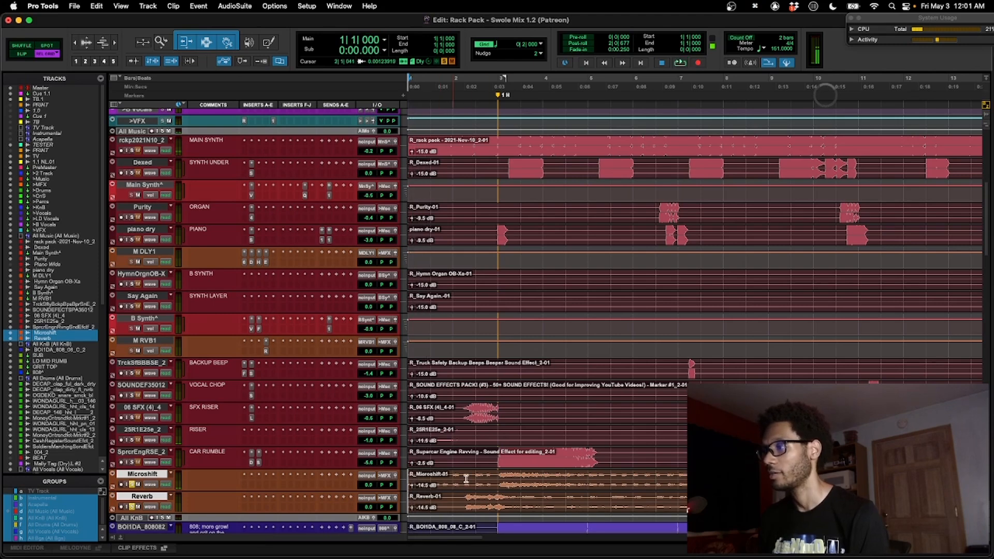
pyautogui.press('space')
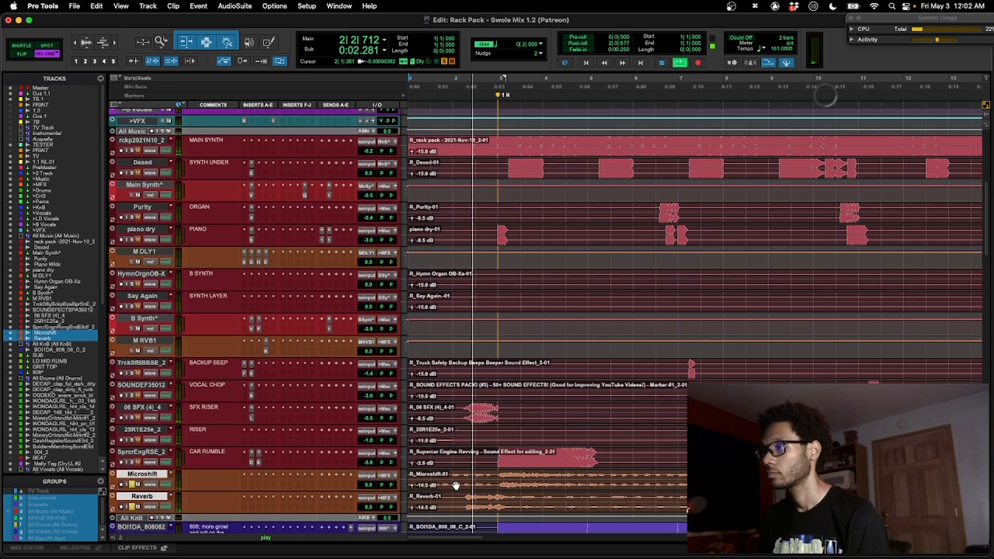
pyautogui.press('r')
pyautogui.press('r')
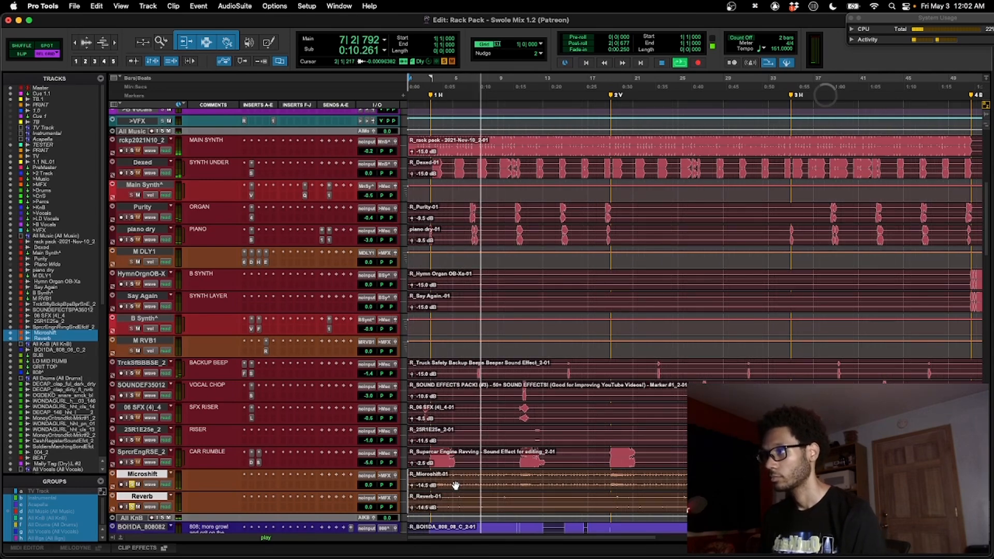
pyautogui.press('space')
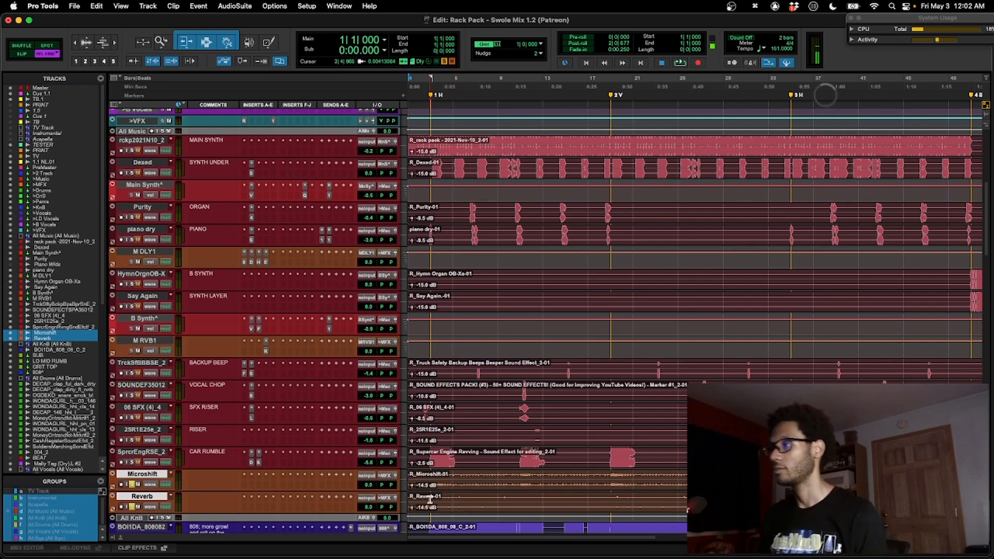
# Select the Reverb track's clip and play it alone in solo from the session start.
pyautogui.press('r')
pyautogui.press('r')
pyautogui.press('r')
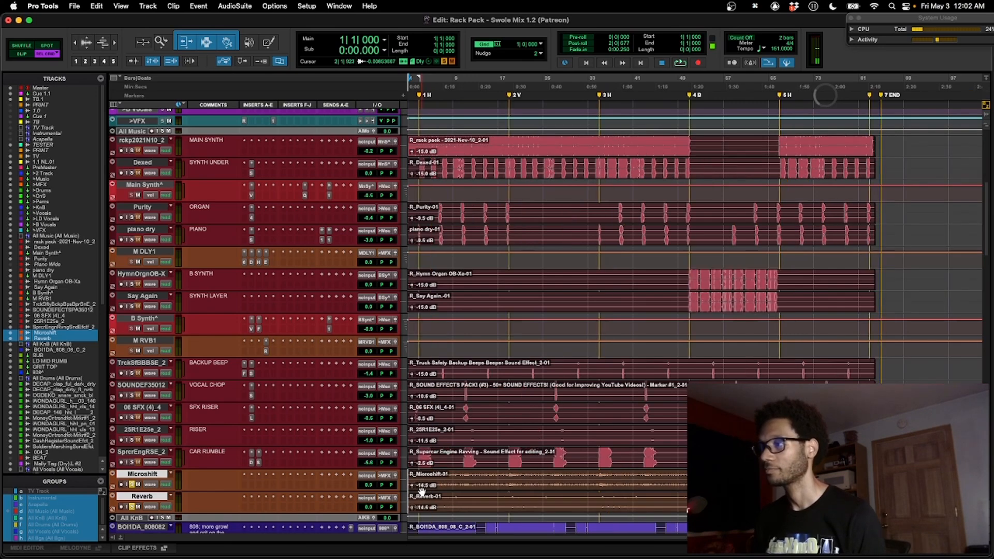
pyautogui.press('t')
pyautogui.press('t')
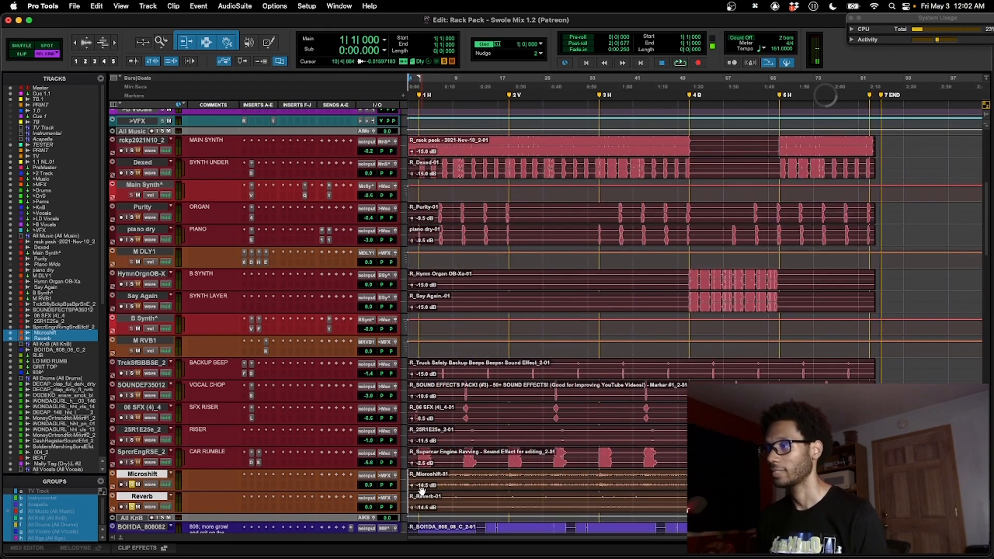
pyautogui.click(420, 502)
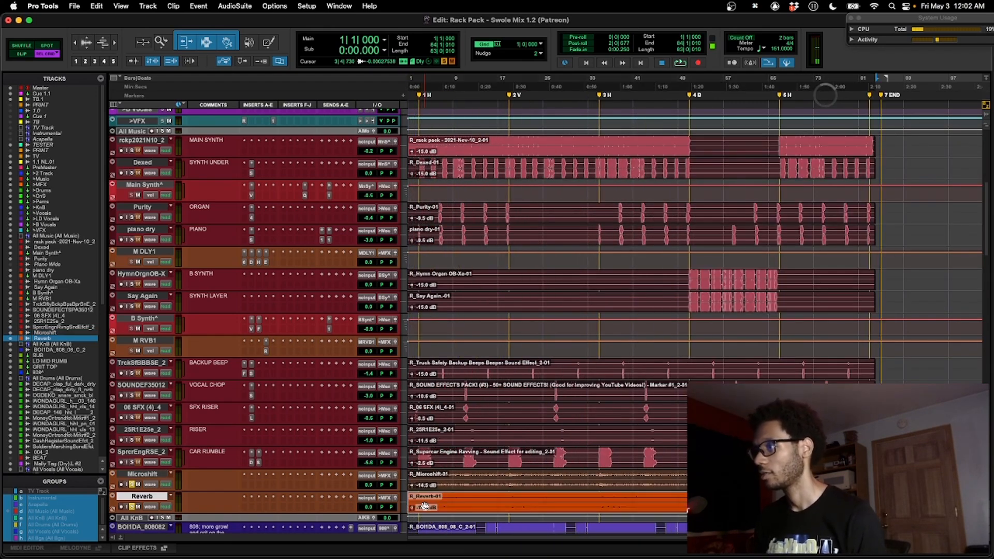
pyautogui.press('space')
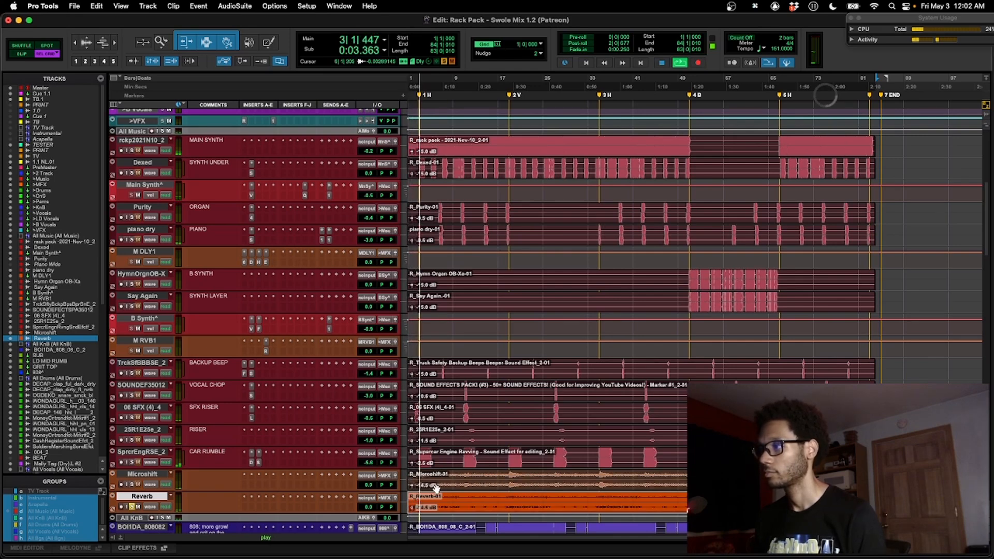
pyautogui.press('space')
# Solo the Microshift track instead and play its clip briefly, unsoloing the track when done.
pyautogui.click(436, 488)
pyautogui.hotkey('shift', 's')
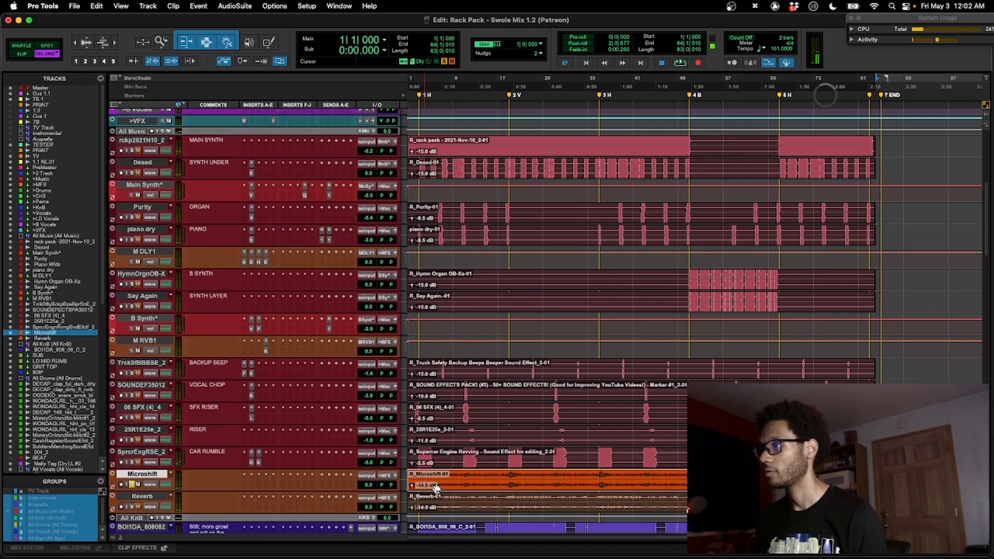
pyautogui.press('space')
pyautogui.press('space')
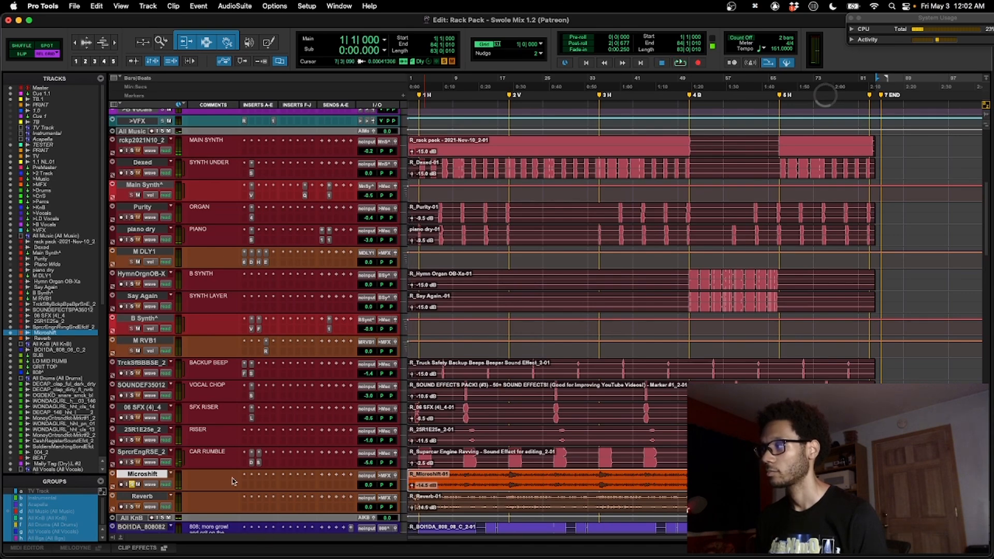
pyautogui.click(132, 485)
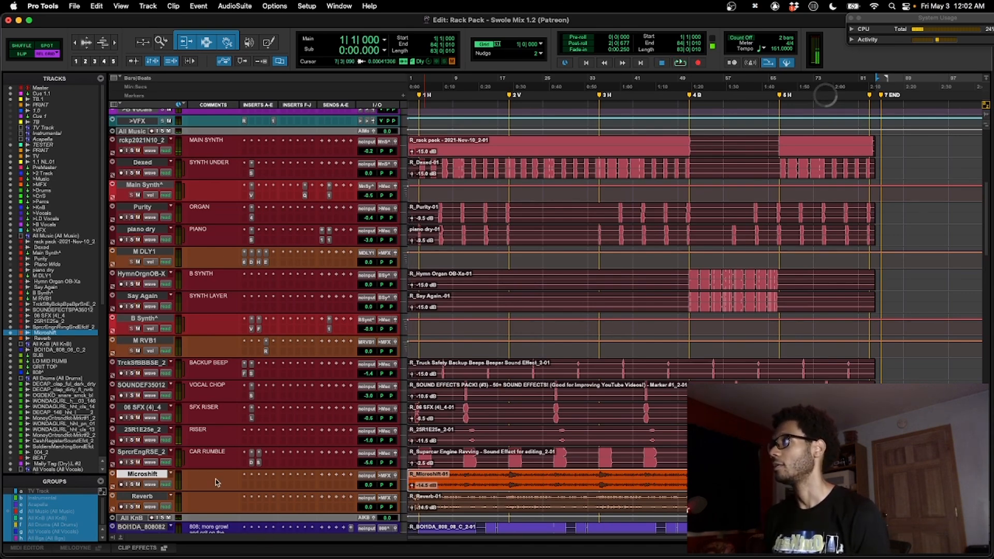
# Inspect the S1 Imager on the >Percs bus and on the >MFX bus in the Mix window, closing each plug-in.
pyautogui.press('super+equal')
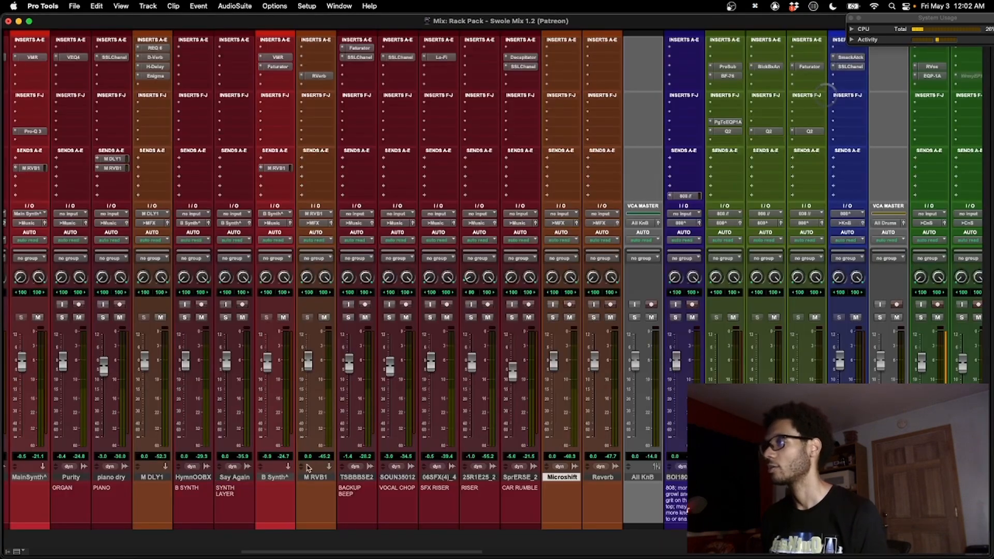
pyautogui.hscroll(-10, 329, 463)
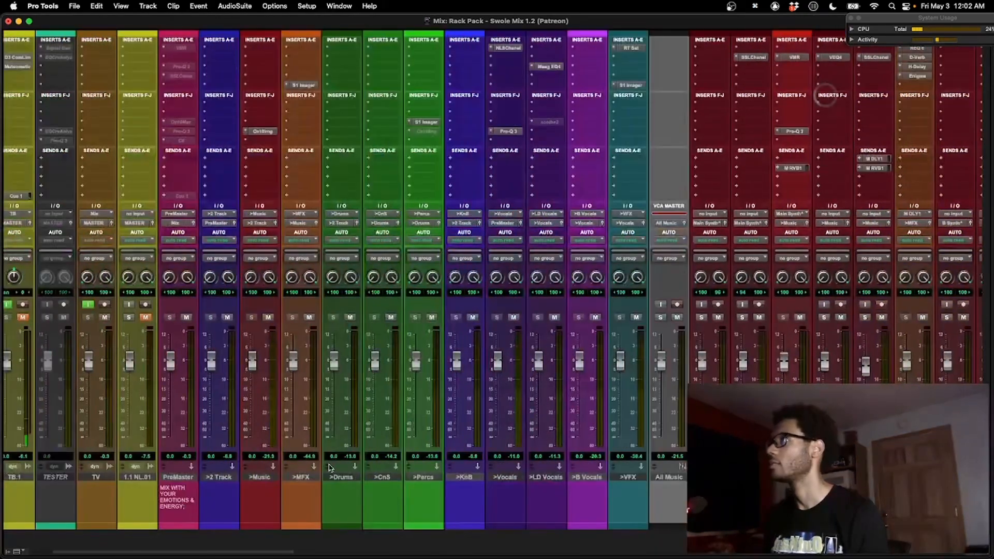
pyautogui.hscroll(-1, 328, 468)
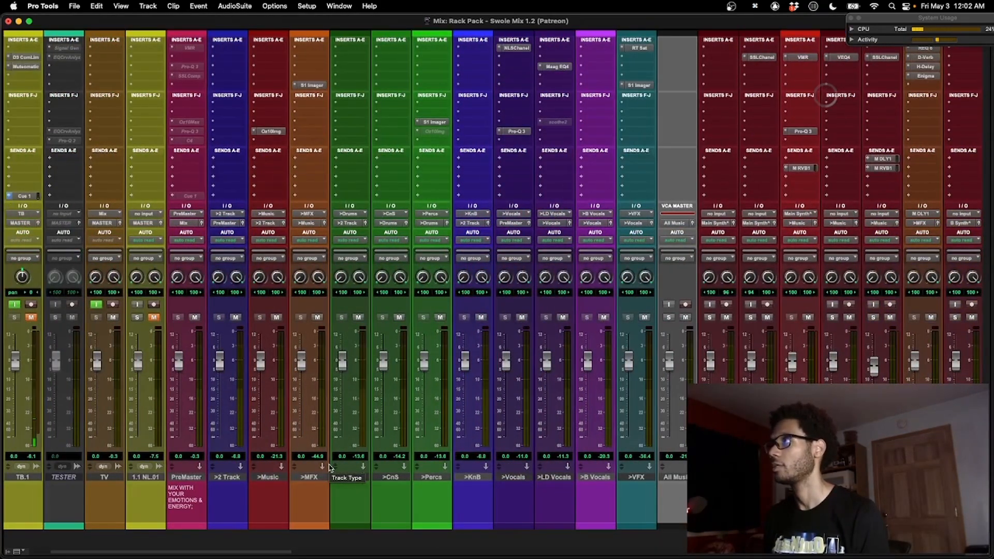
pyautogui.click(430, 123)
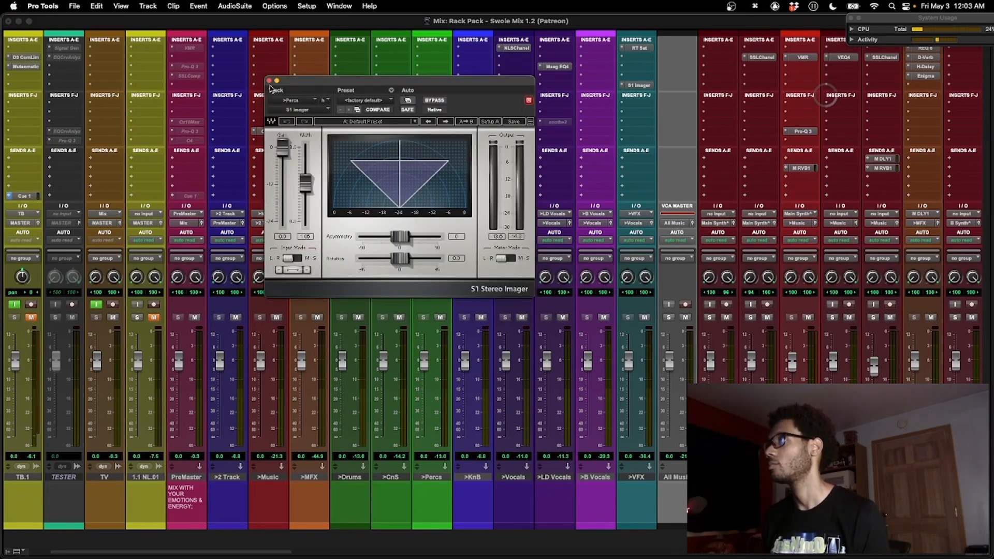
pyautogui.click(269, 81)
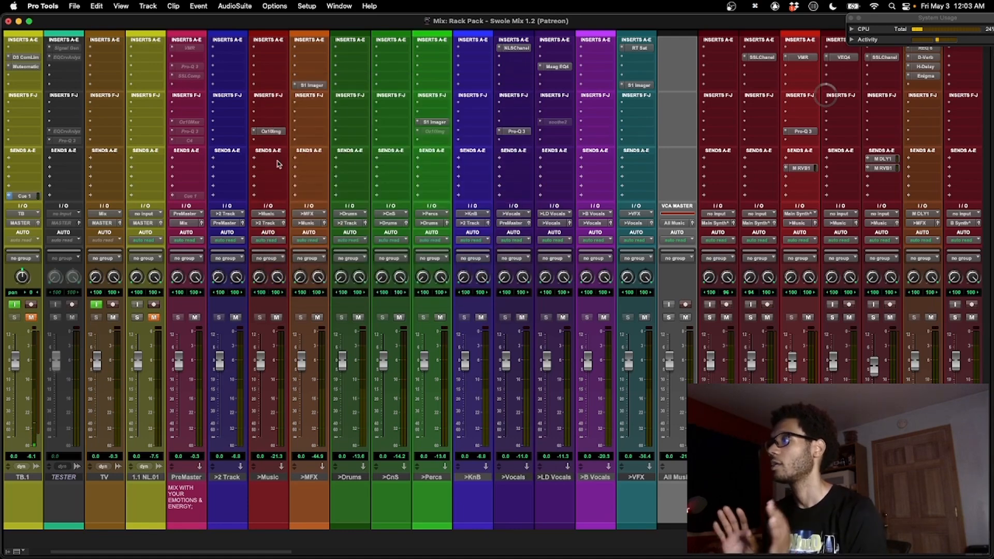
pyautogui.click(313, 86)
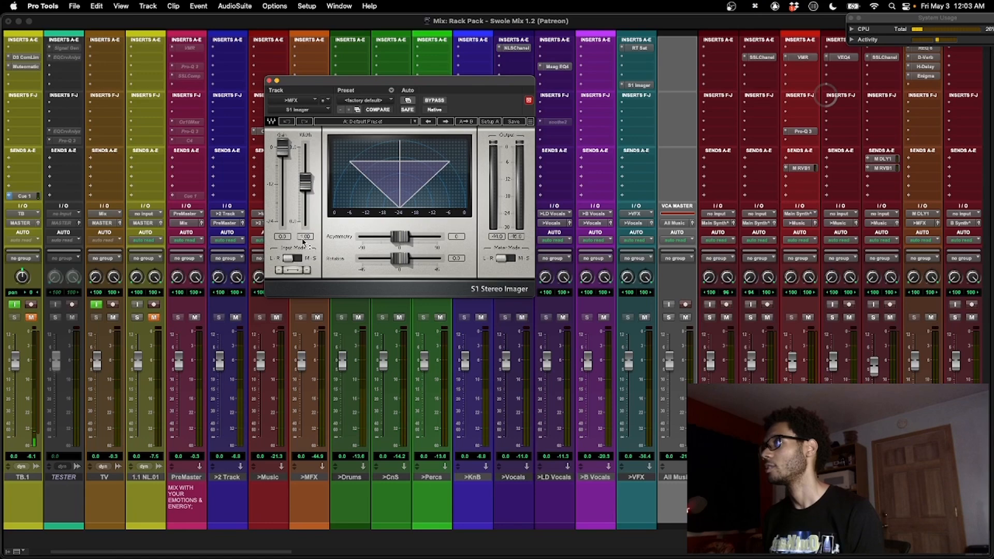
pyautogui.click(269, 81)
# Inspect the stereo width bands of the Ozone 10 Imager on the >Music bus and close the plug-in.
pyautogui.click(274, 132)
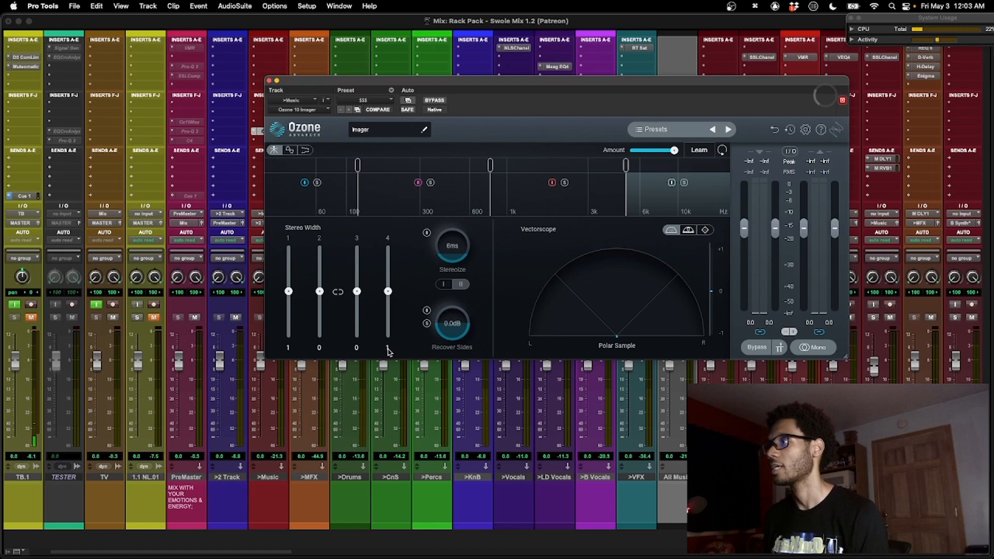
pyautogui.press('super+w')
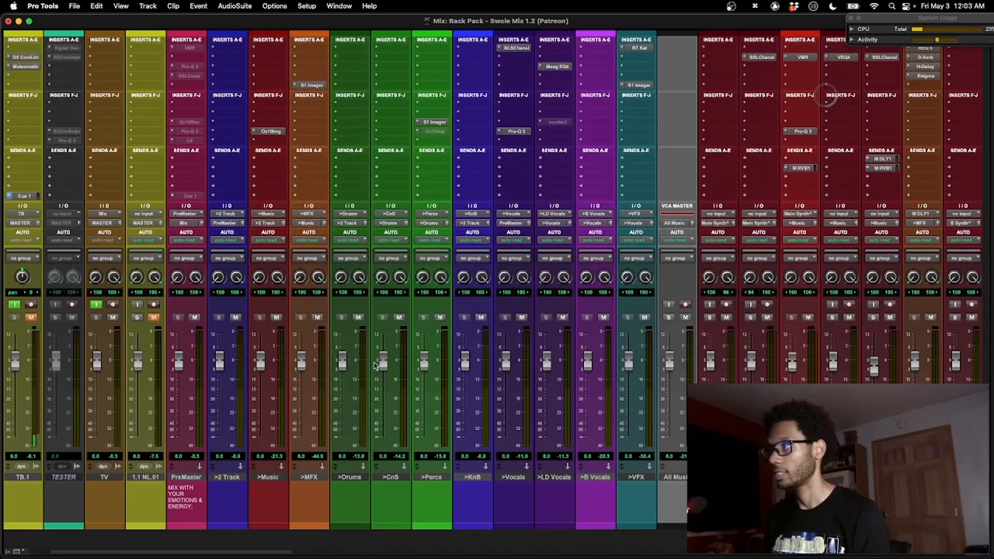
pyautogui.hscroll(-2, 374, 367)
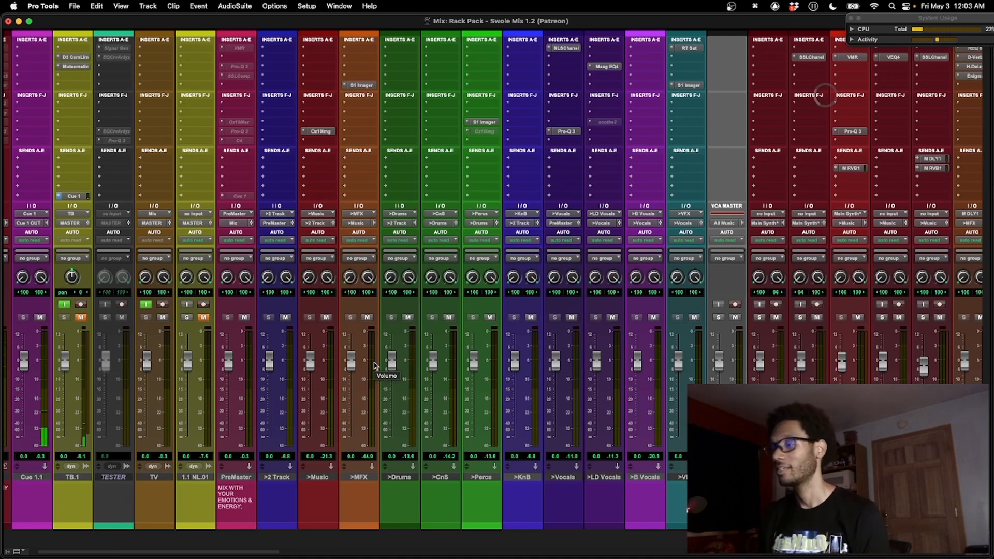
# Save the Rack Pack session and bring up the dialog for opening another session.
pyautogui.hscroll(6, 374, 366)
pyautogui.hscroll(15, 375, 365)
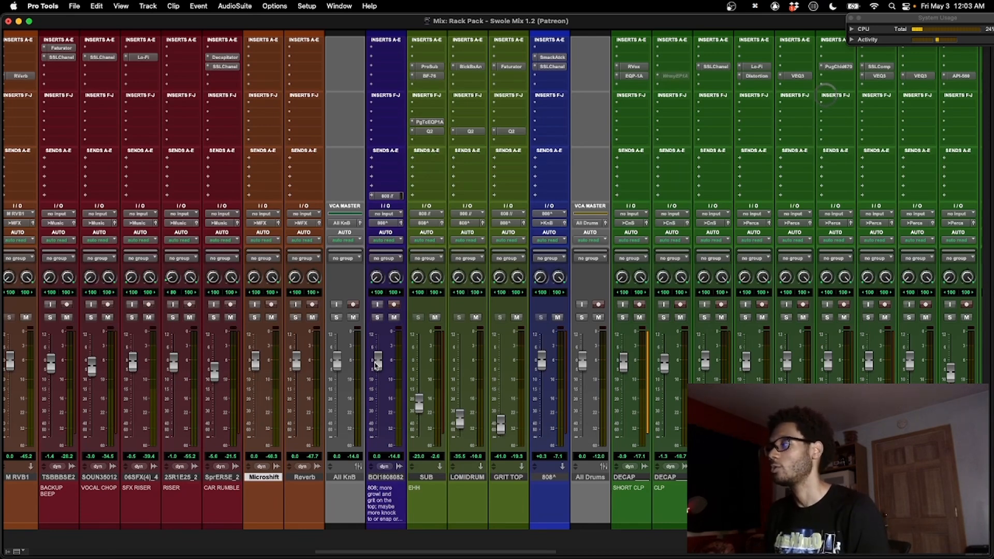
pyautogui.press('super+s')
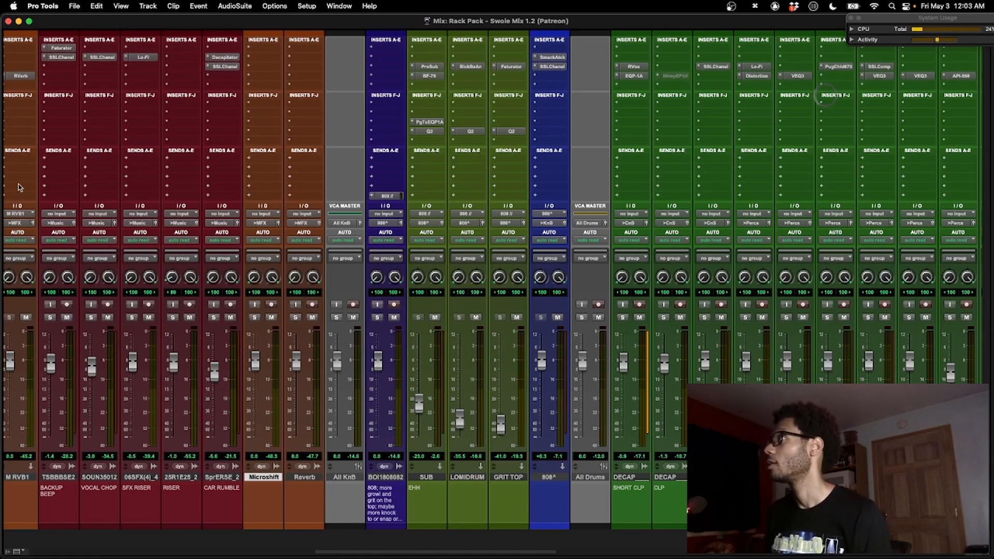
pyautogui.click(74, 6)
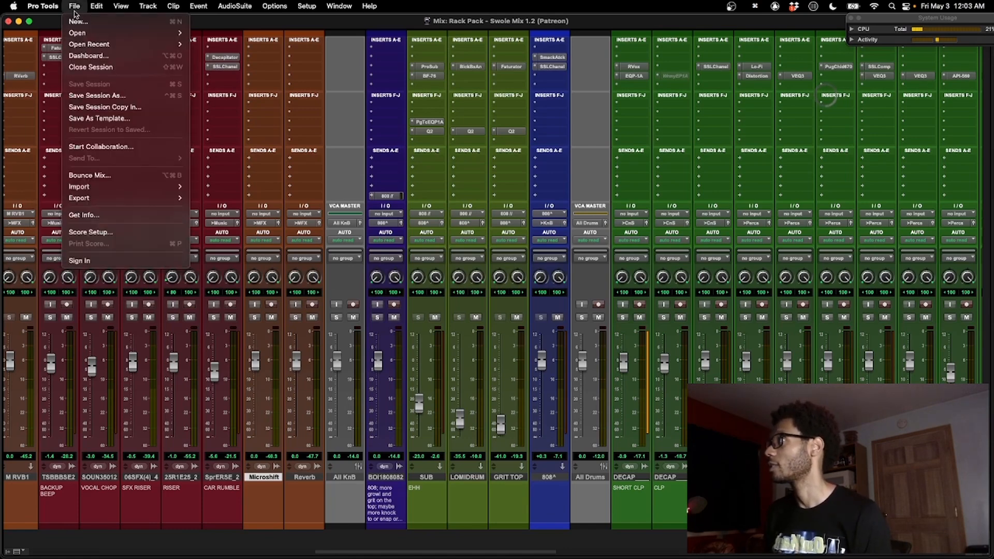
pyautogui.moveTo(96, 45)
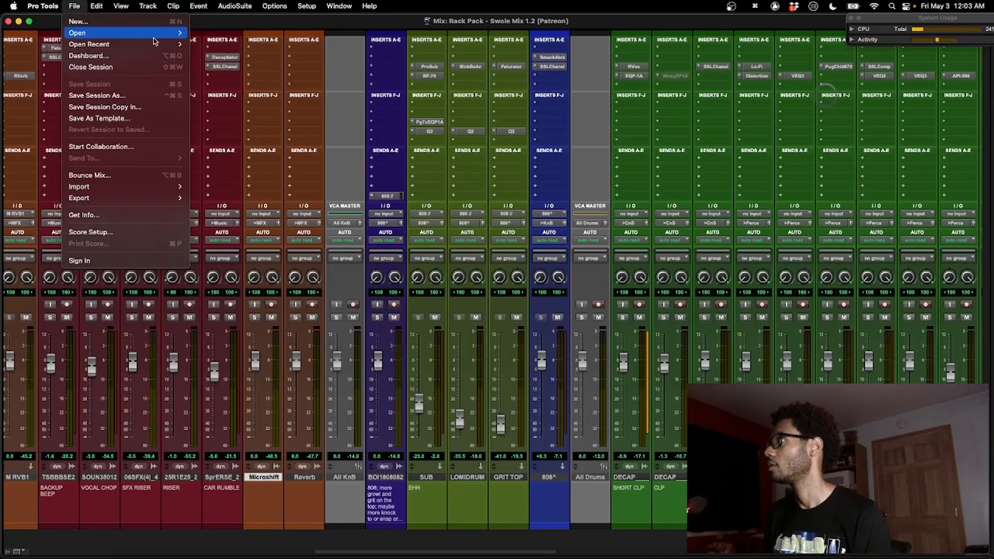
pyautogui.moveTo(148, 36)
pyautogui.click(220, 35)
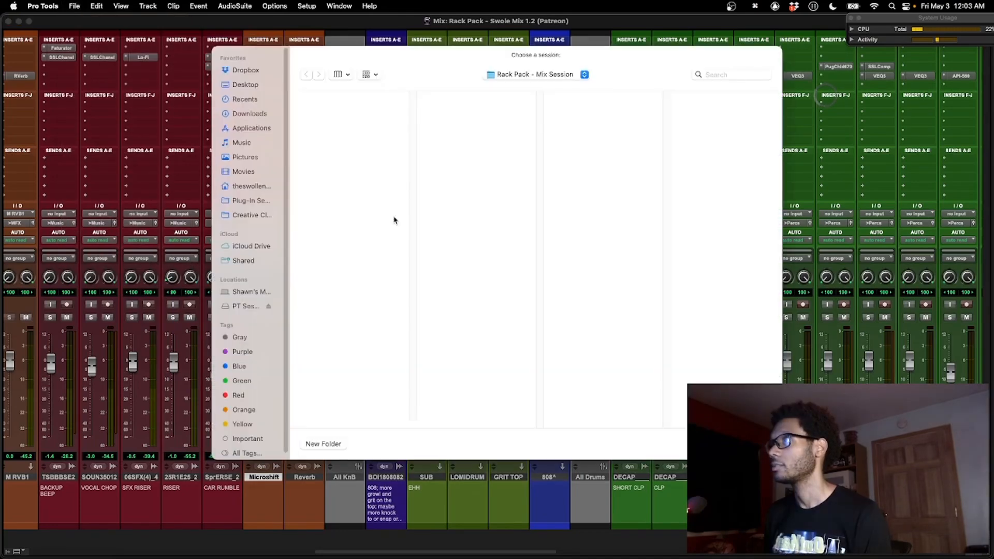
# Open Escape Reality - Swole Mix 1.0 from Pro Tools Sessions - LA > 20 Gloxks > MIXES, declining the detailed session report.
pyautogui.click(508, 73)
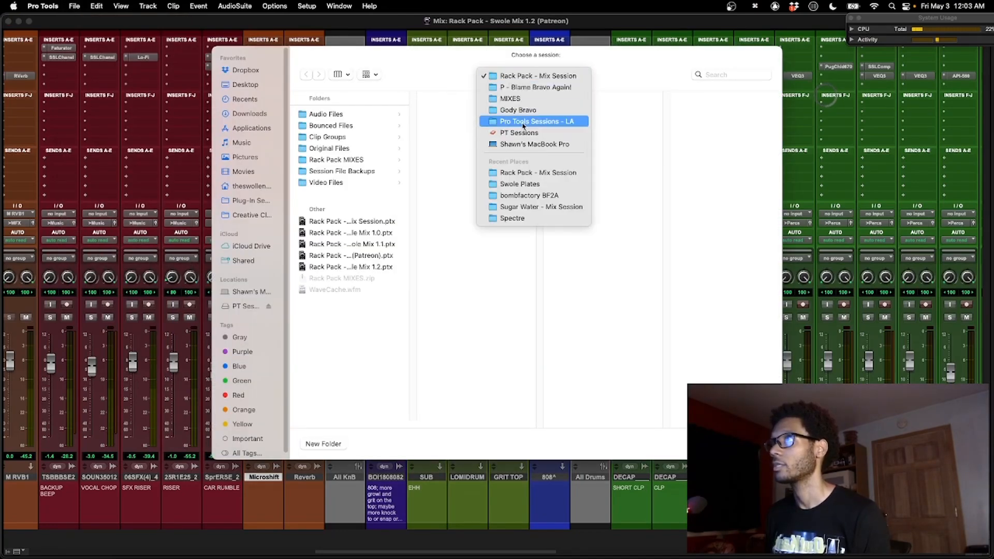
pyautogui.click(523, 122)
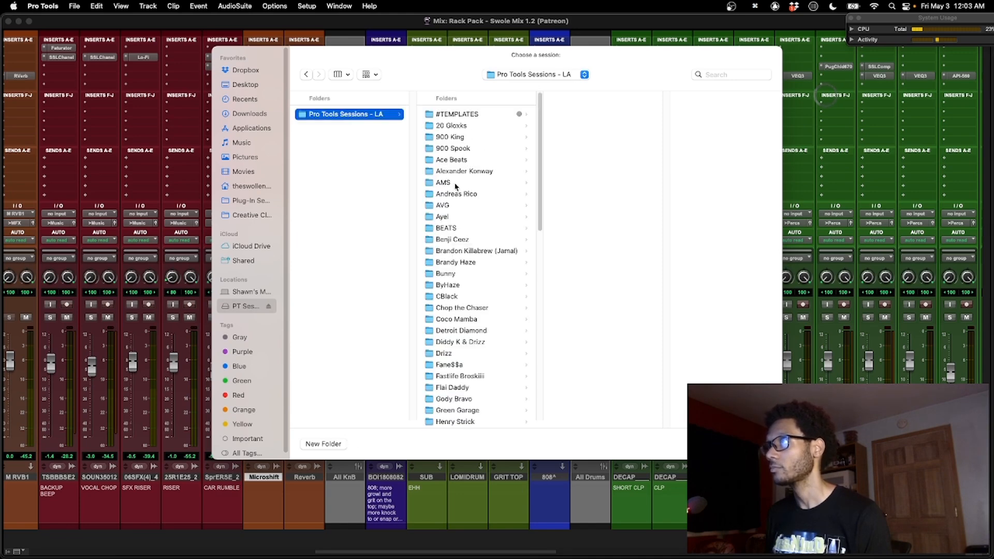
pyautogui.click(450, 126)
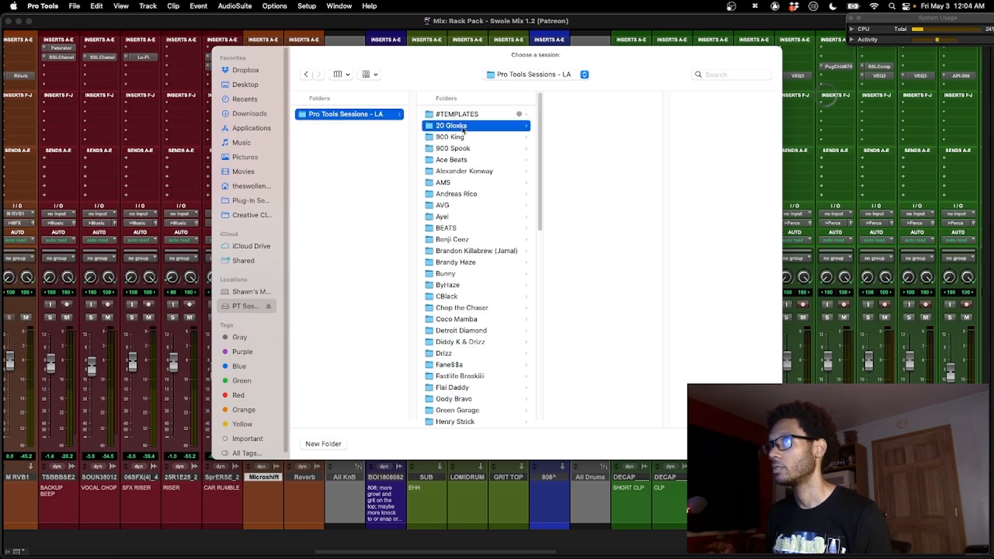
pyautogui.click(585, 126)
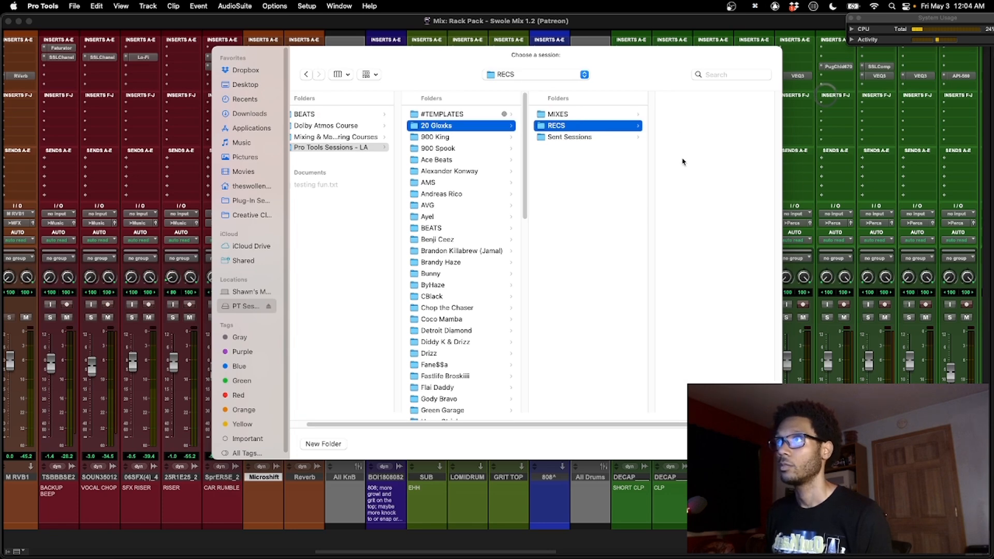
pyautogui.click(624, 114)
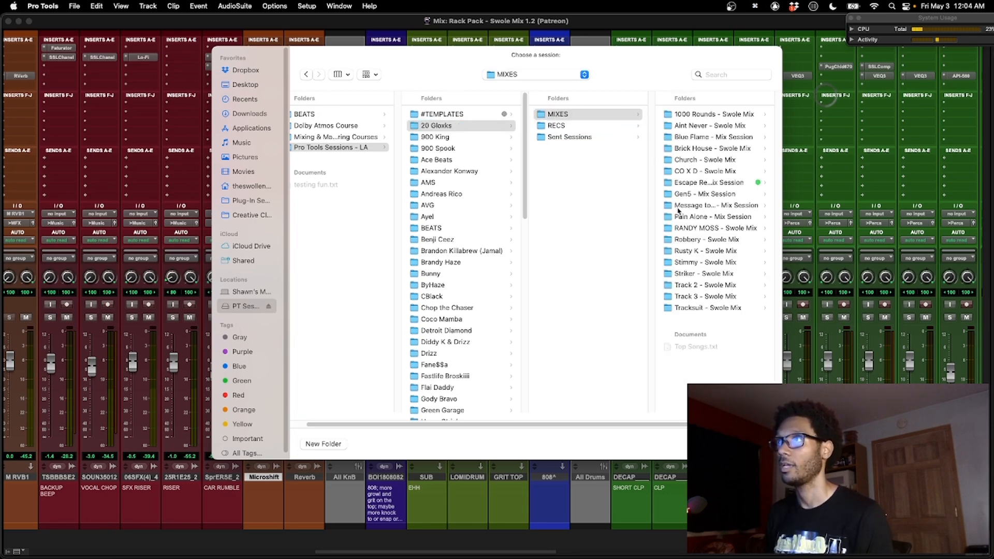
pyautogui.click(699, 182)
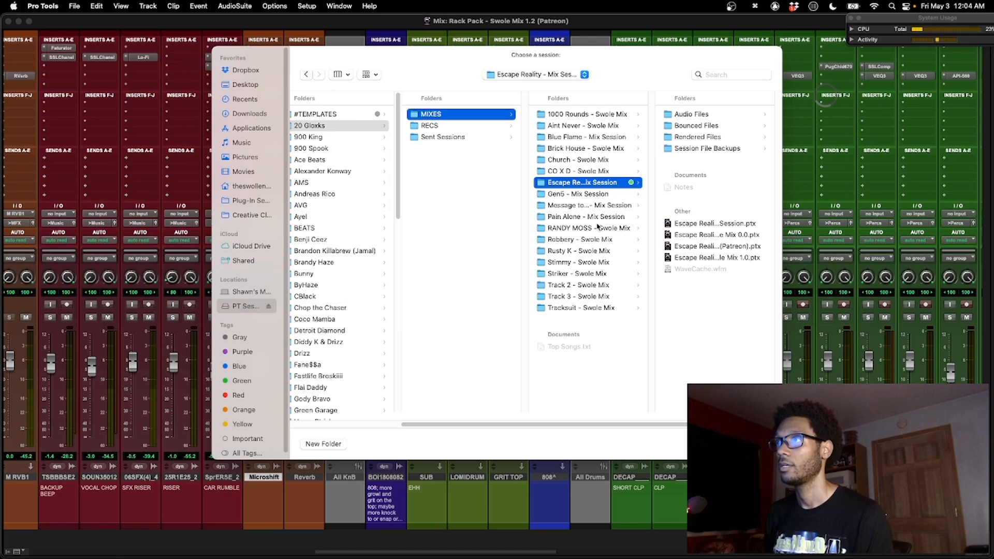
pyautogui.click(699, 248)
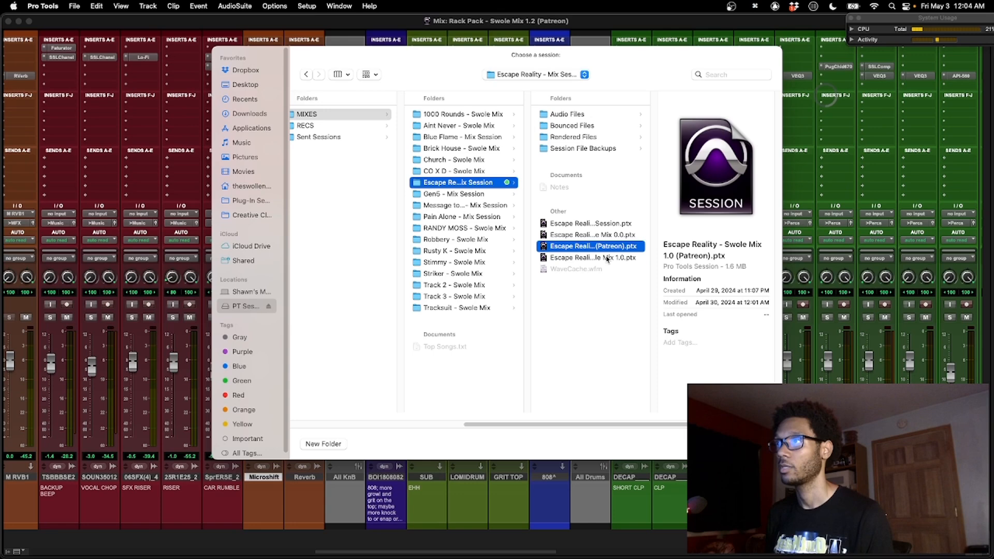
pyautogui.doubleClick(608, 258)
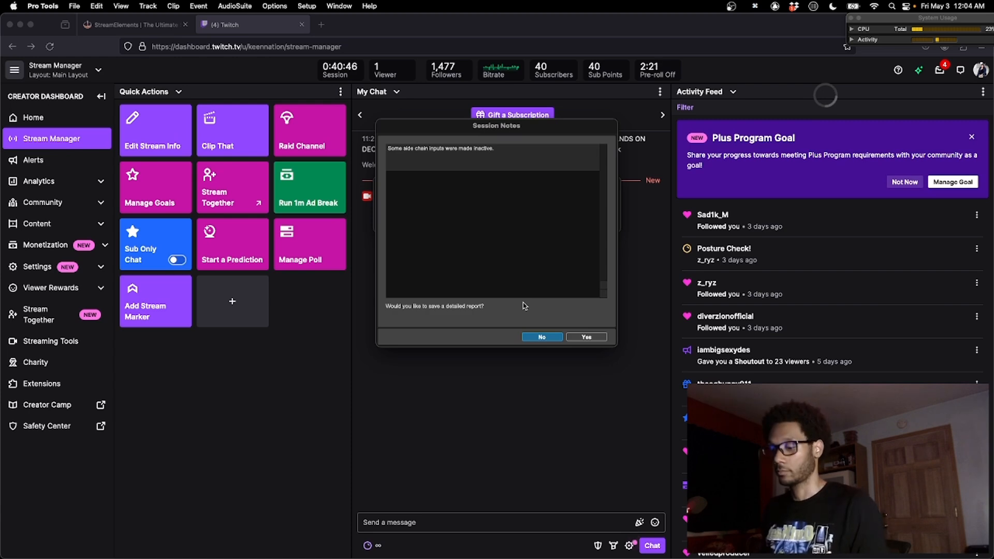
pyautogui.press('Return')
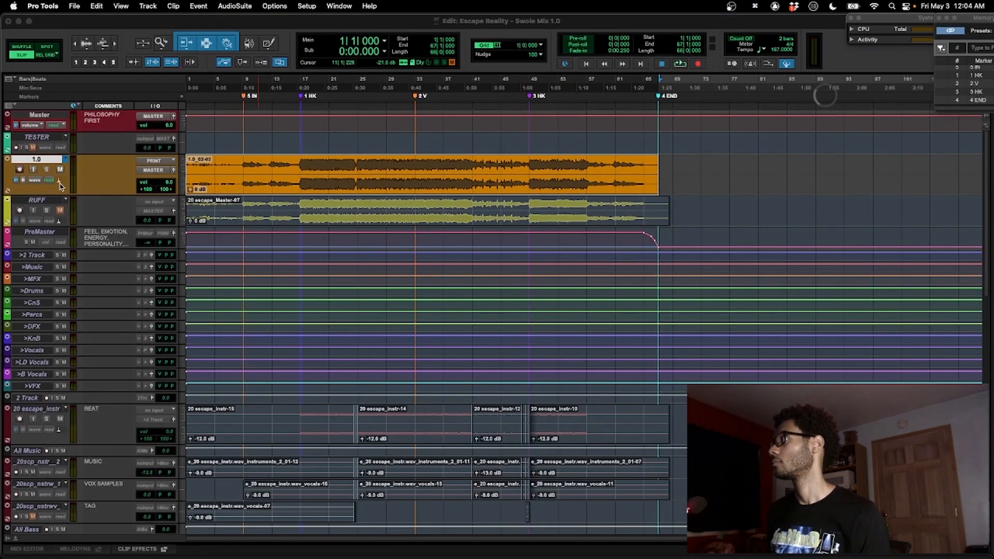
# Show the track list, make the hidden Cue 1 and TB tracks visible and active, and dismiss the inserts alert.
pyautogui.click(7, 539)
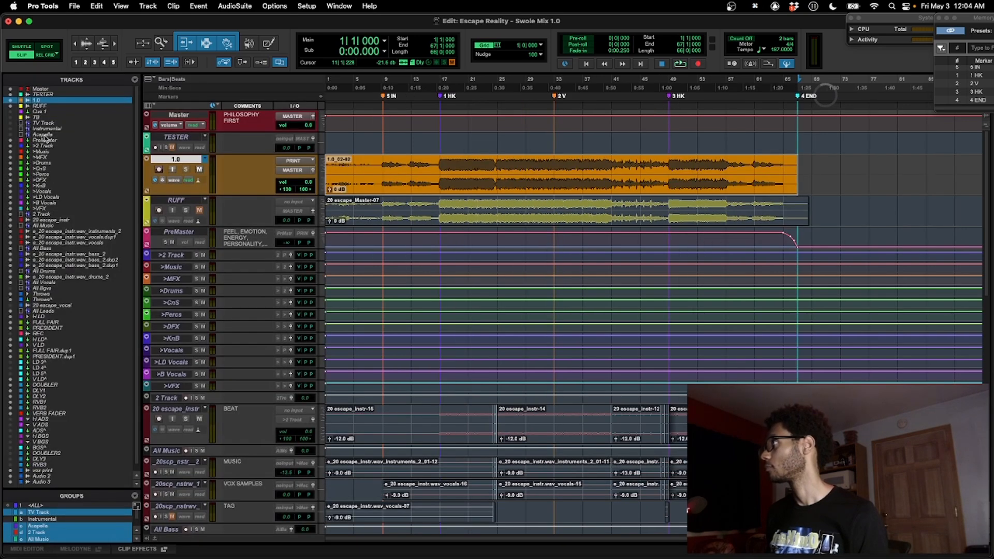
pyautogui.click(42, 118)
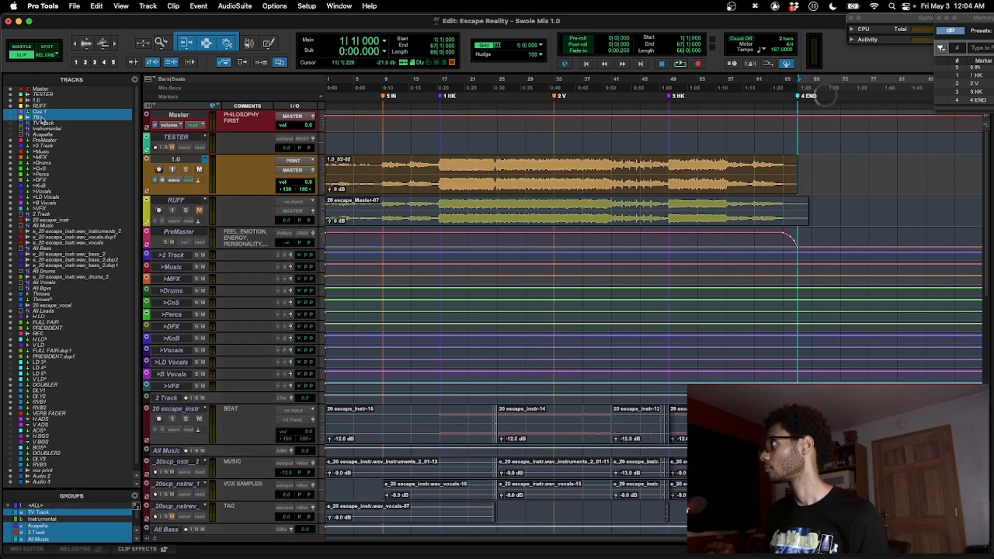
pyautogui.rightClick(42, 119)
pyautogui.click(68, 133)
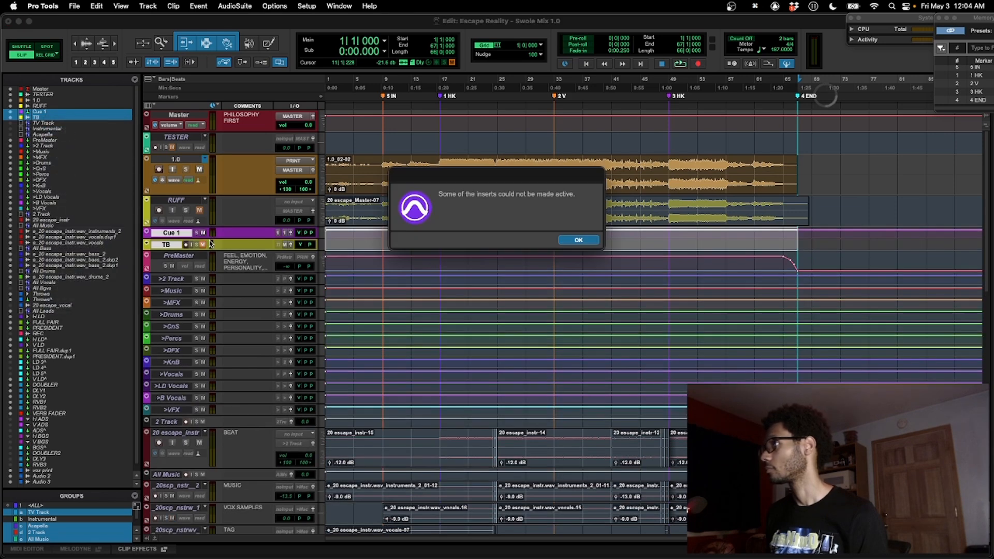
pyautogui.click(579, 241)
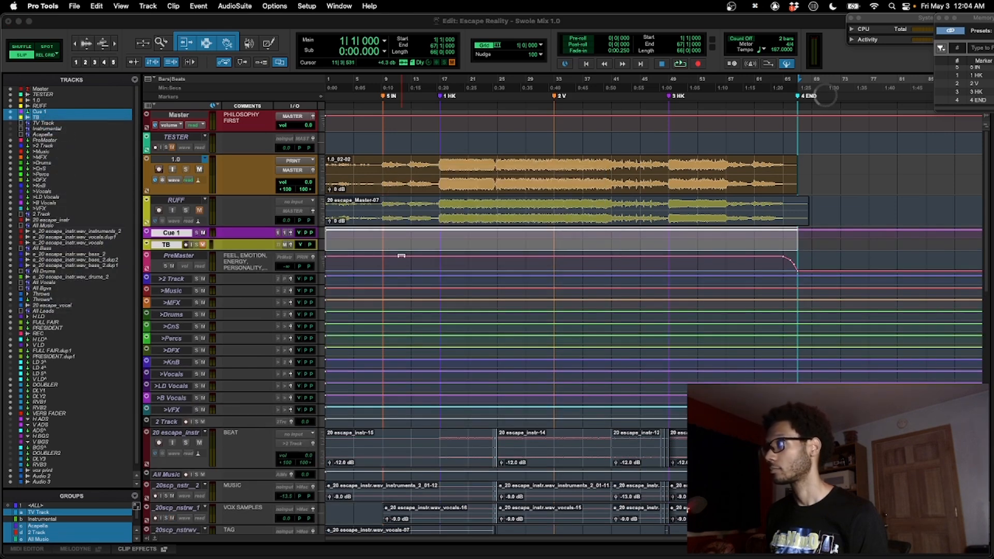
# Enlarge the Cue 1 and TB tracks, set the TB track's input to TB and enable its input monitoring.
pyautogui.click(192, 245)
pyautogui.click(563, 248)
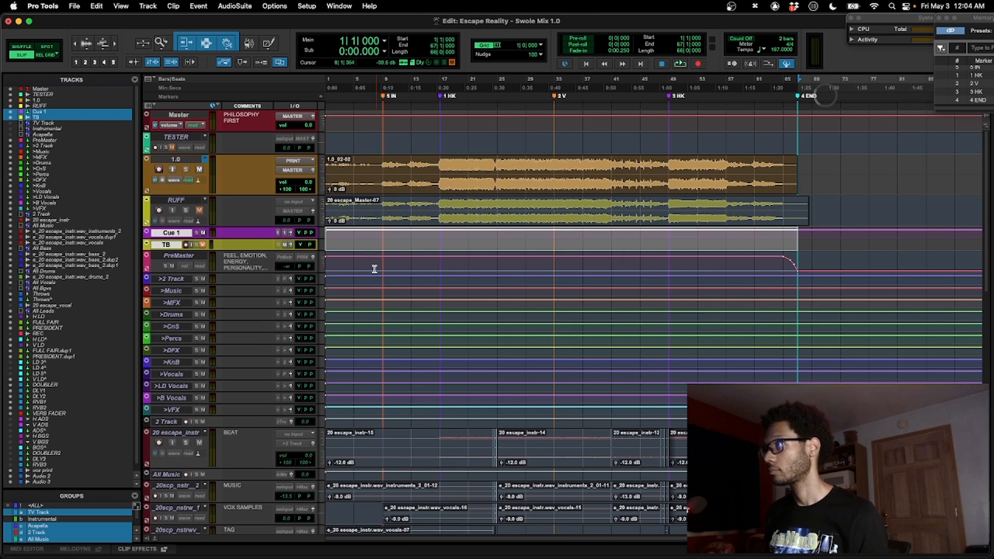
pyautogui.hotkey('ctrl', 'Up')
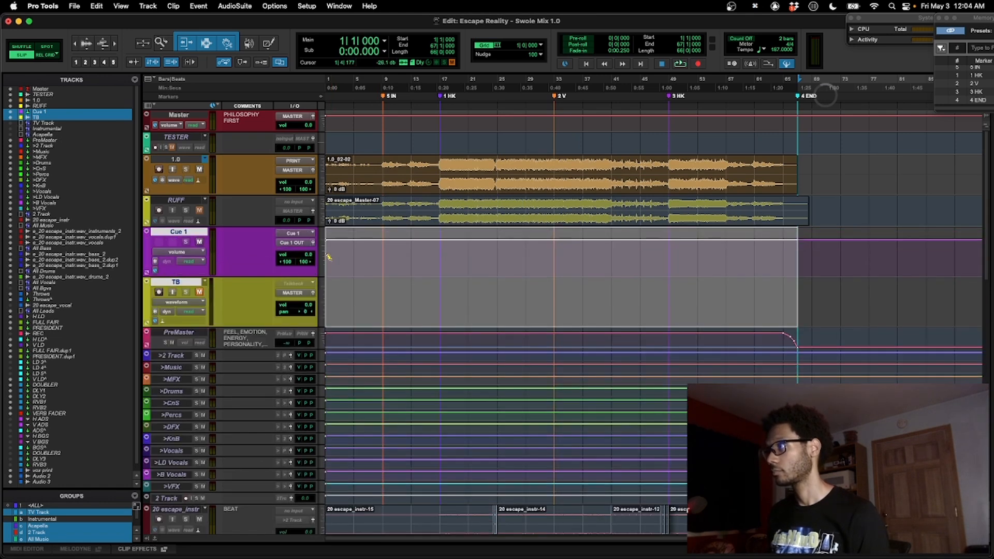
pyautogui.click(297, 282)
pyautogui.write('TB')
pyautogui.click(347, 297)
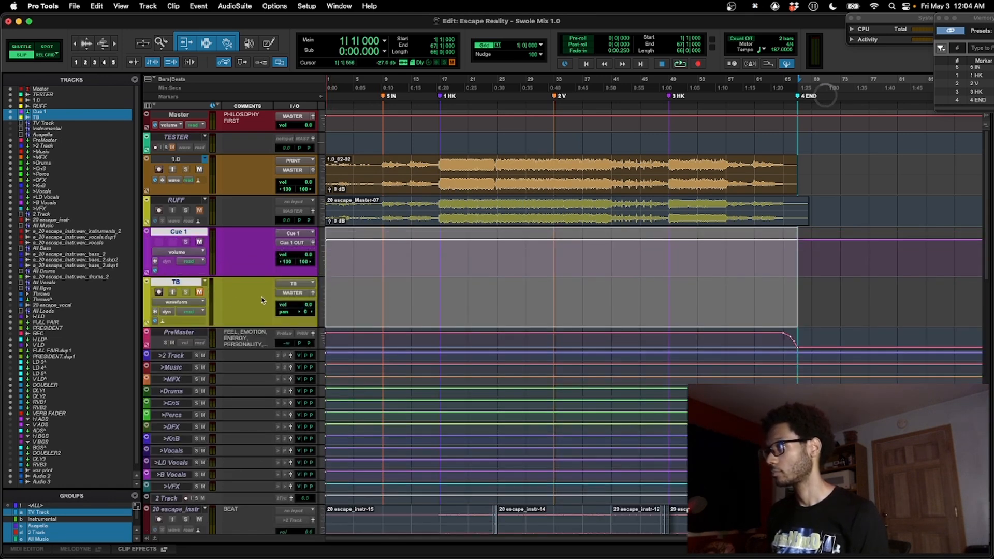
pyautogui.click(173, 293)
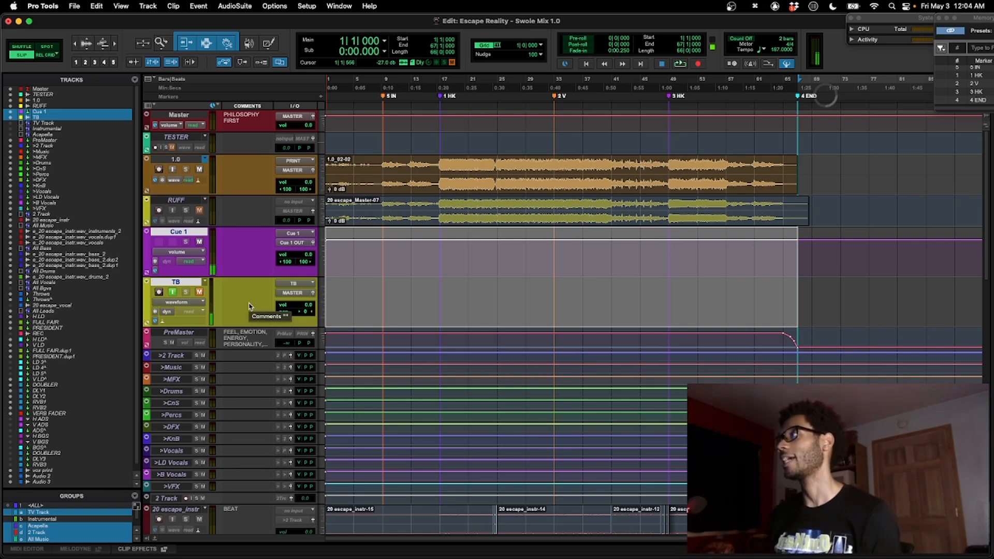
# Reduce the height of the Cue 1 and TB tracks and save the session.
pyautogui.hotkey('ctrl', 'Down')
pyautogui.hotkey('ctrl', 'Down')
pyautogui.hotkey('ctrl', 'Up')
pyautogui.press('super+s')
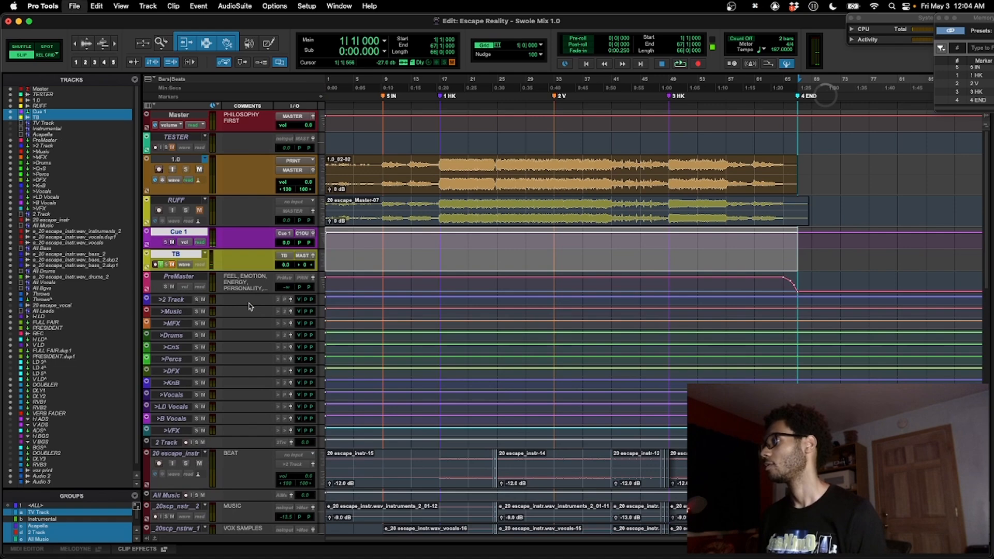
# Select all tracks from PreMaster through VERBFADER and make them active.
pyautogui.click(184, 278)
pyautogui.scroll(-2, 184, 278)
pyautogui.scroll(-10, 184, 279)
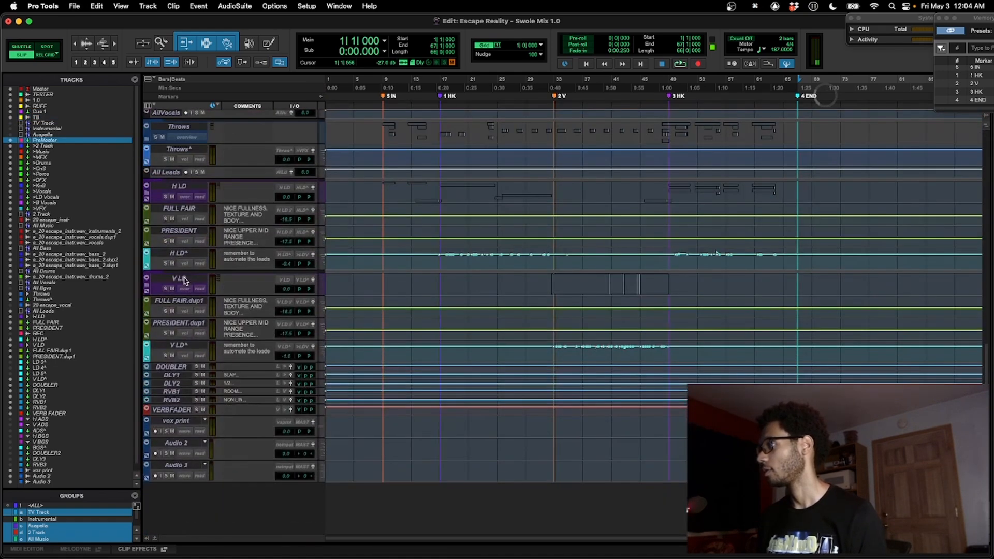
pyautogui.keyDown('shift'); pyautogui.click(184, 410); pyautogui.keyUp('shift')
pyautogui.rightClick(184, 410)
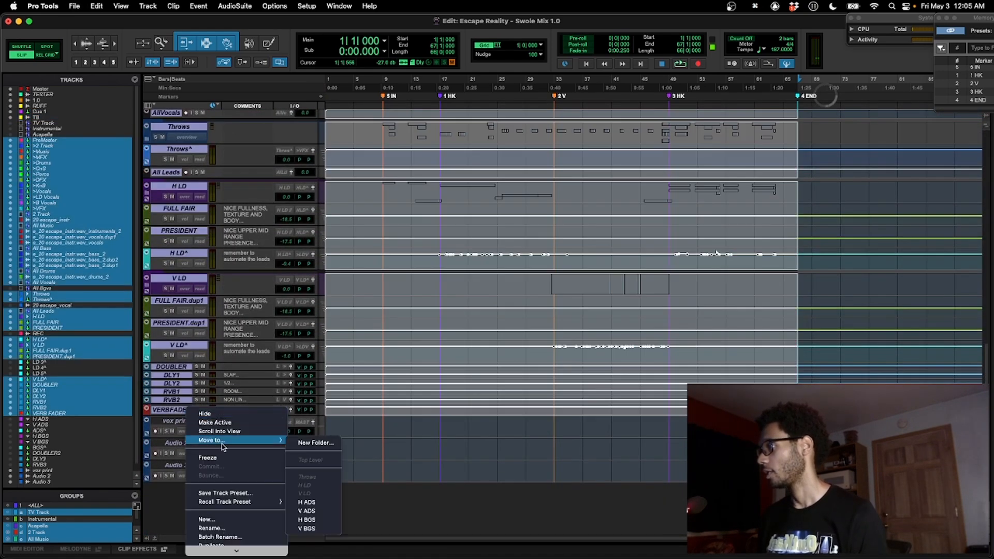
pyautogui.click(224, 428)
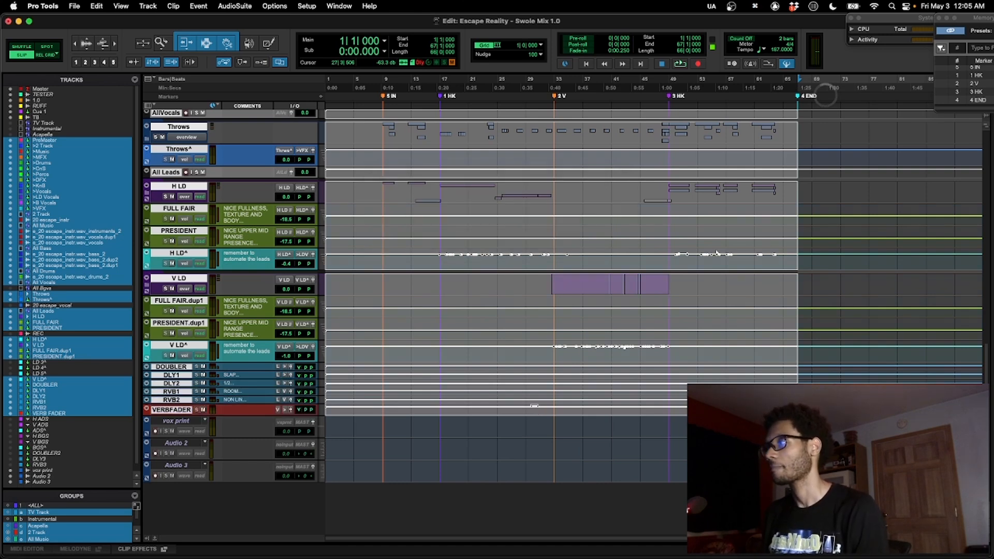
# Hide the track list and return the edit cursor to the session start.
pyautogui.click(145, 548)
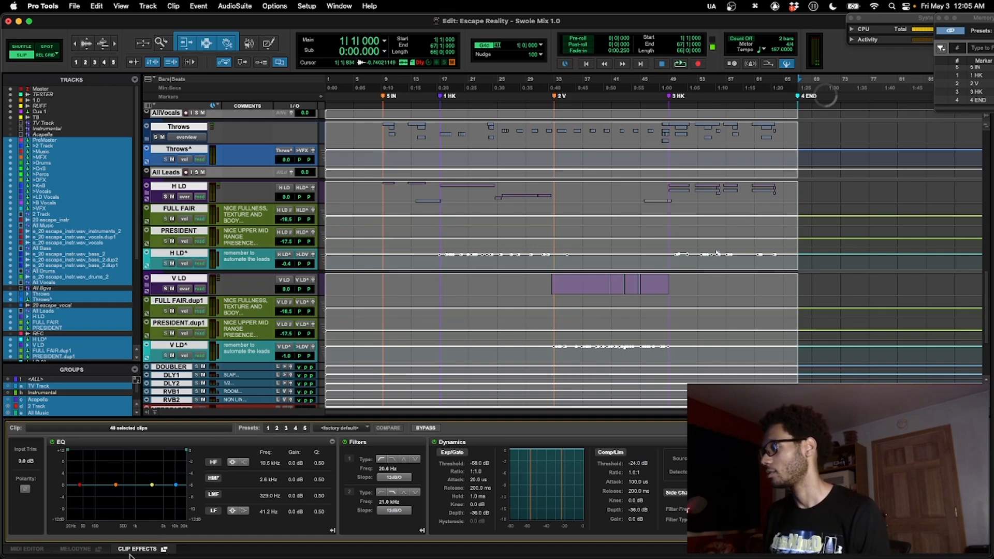
pyautogui.click(132, 550)
pyautogui.click(148, 539)
pyautogui.scroll(5, 225, 466)
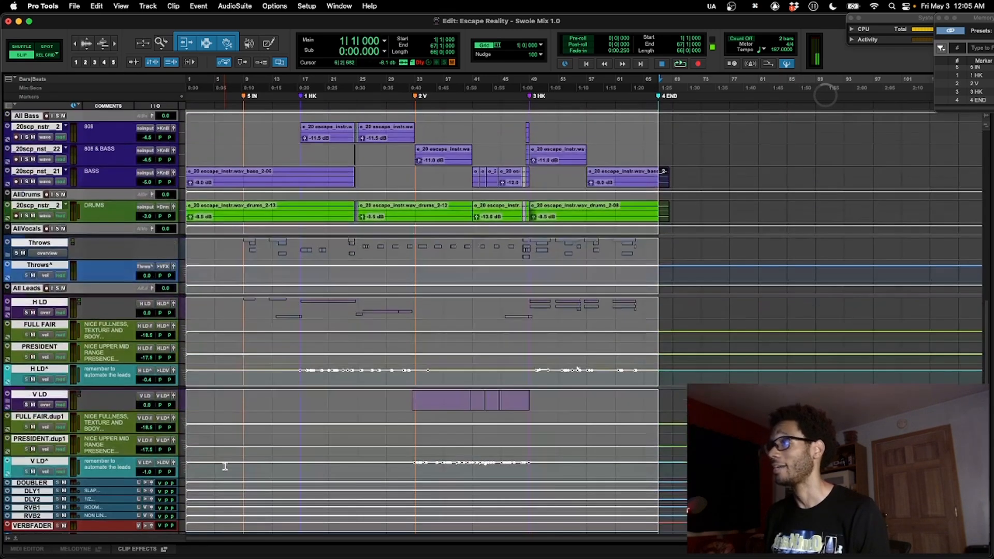
pyautogui.press('Return')
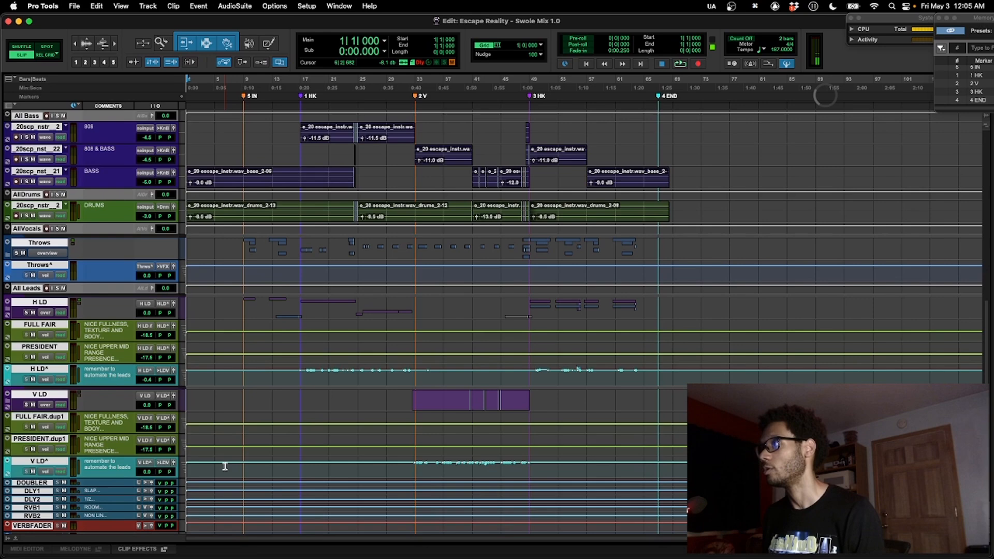
pyautogui.scroll(1, 225, 467)
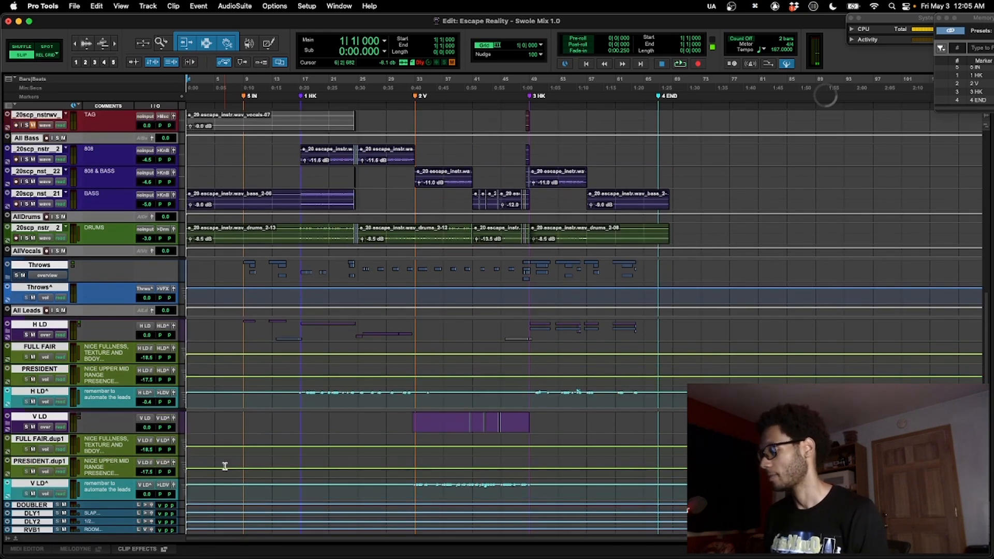
pyautogui.press('super+equal')
pyautogui.hscroll(-3, 225, 468)
pyautogui.press('super+equal')
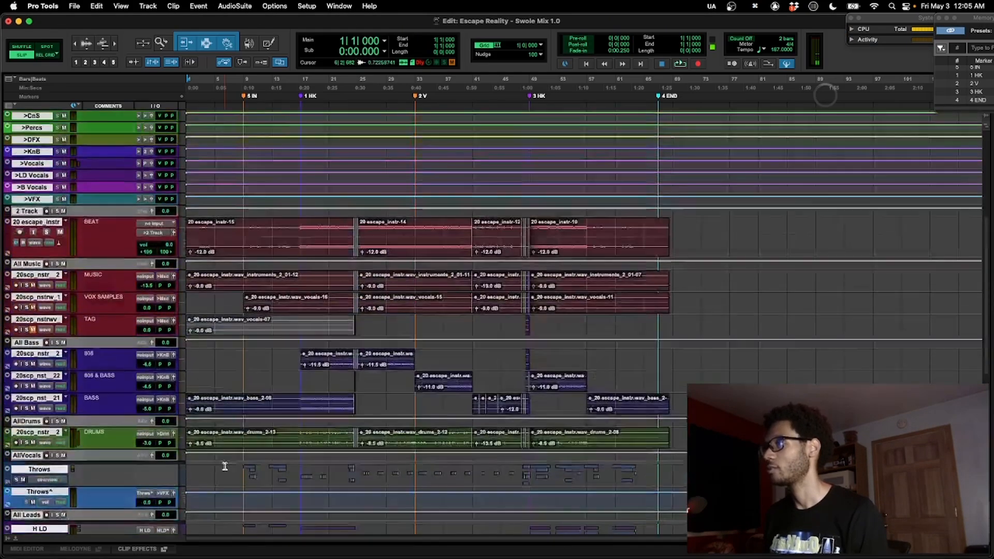
pyautogui.scroll(5, 225, 466)
# Solo only the BEAT track, play it briefly from the session start and magnify the timeline around the intro.
pyautogui.keyDown('shift'); pyautogui.click(223, 346); pyautogui.keyUp('shift')
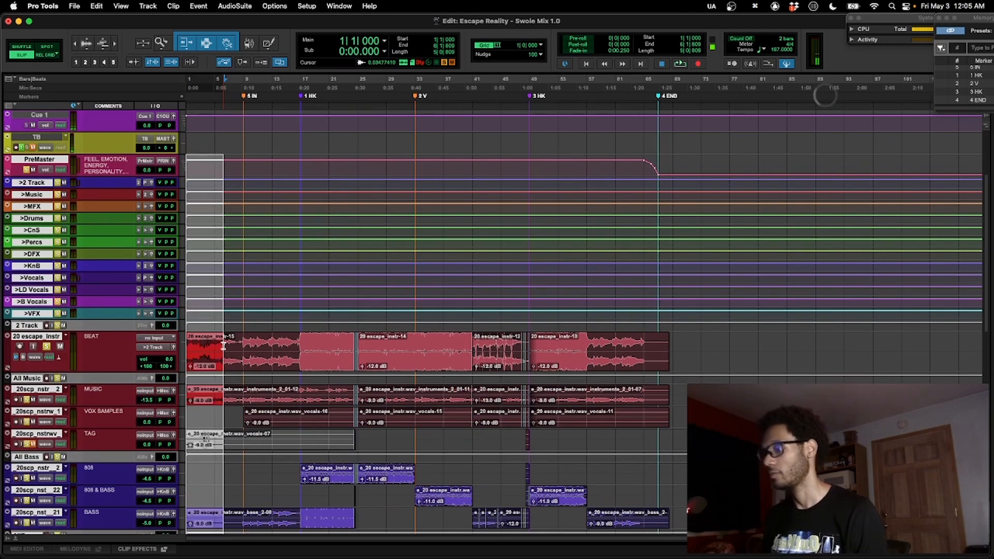
pyautogui.keyDown('shift'); pyautogui.click(225, 342); pyautogui.keyUp('shift')
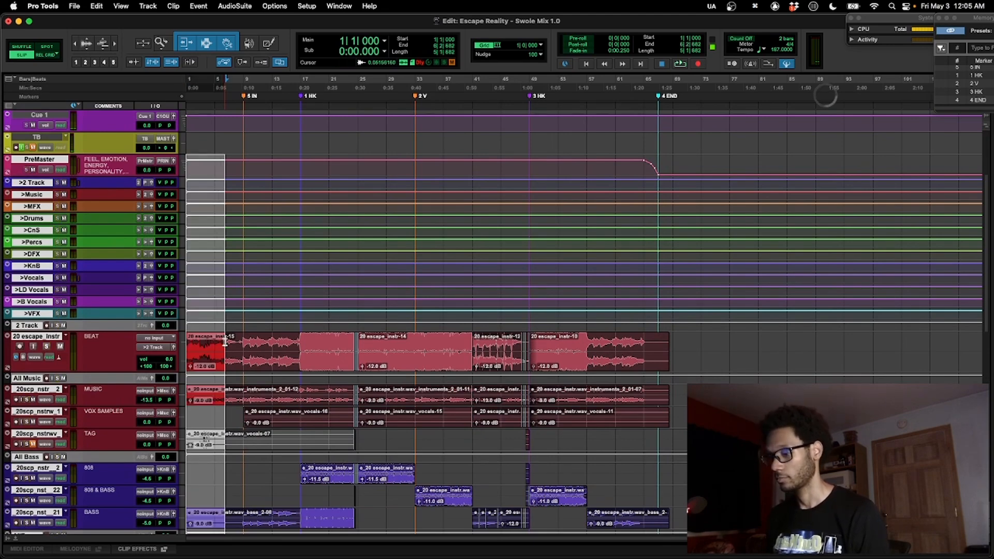
pyautogui.click(225, 342)
pyautogui.hotkey('shift', 's')
pyautogui.press('Return')
pyautogui.press('space')
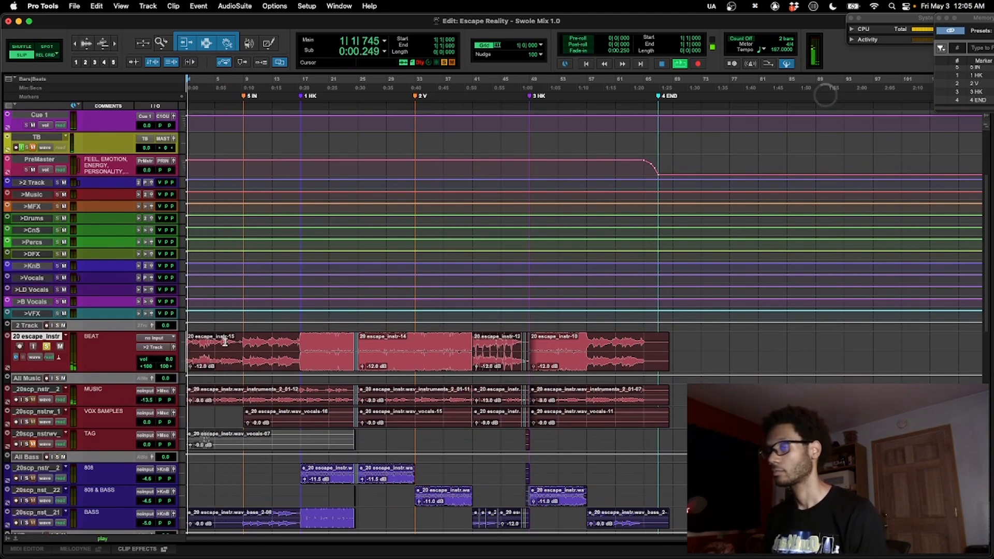
pyautogui.press('t')
pyautogui.press('t')
pyautogui.press('t')
pyautogui.press('space')
pyautogui.scroll(5, 224, 361)
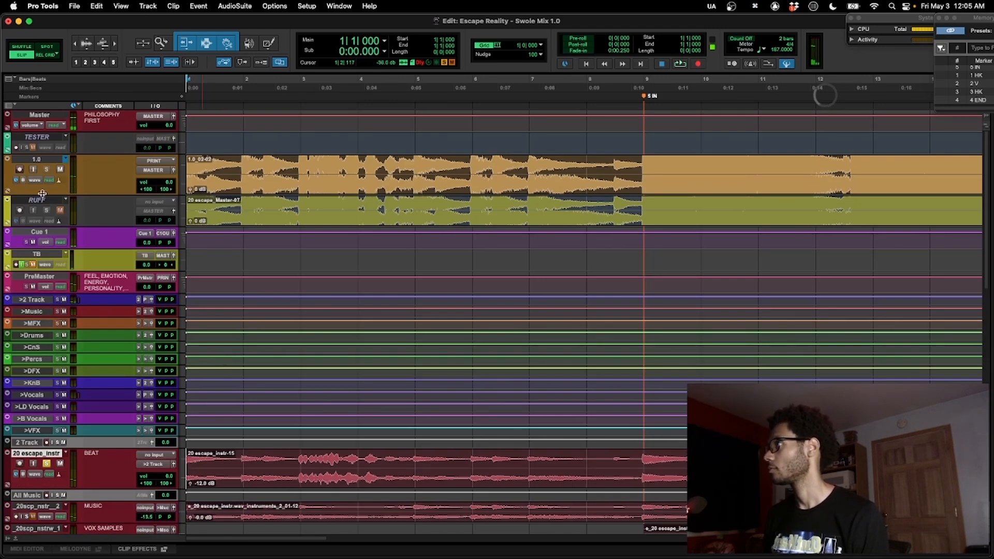
# Start playback and make the VMR, SSLComp and Ozone 10 inserts on the PreMaster track inactive in the Mix window.
pyautogui.press('space')
pyautogui.press('super+equal')
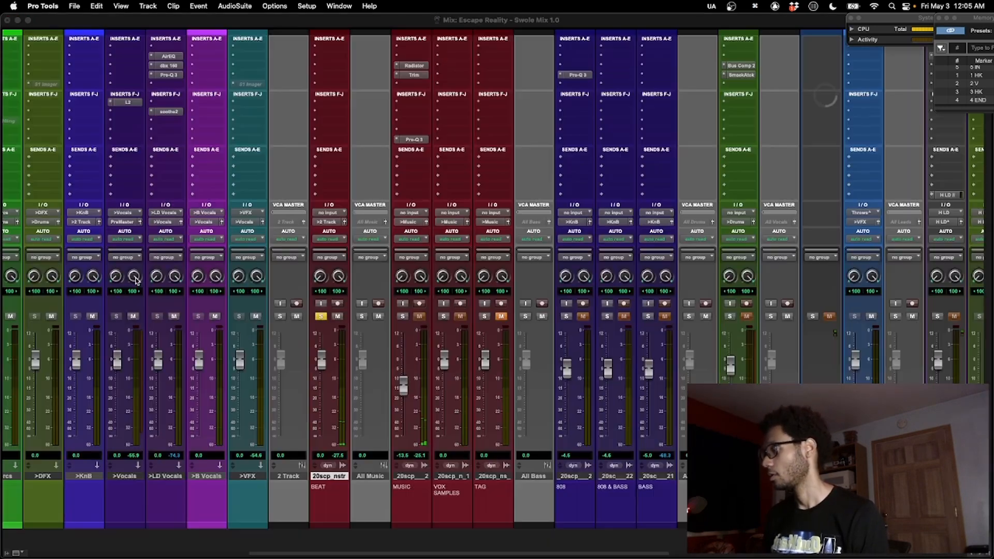
pyautogui.hscroll(-5, 221, 279)
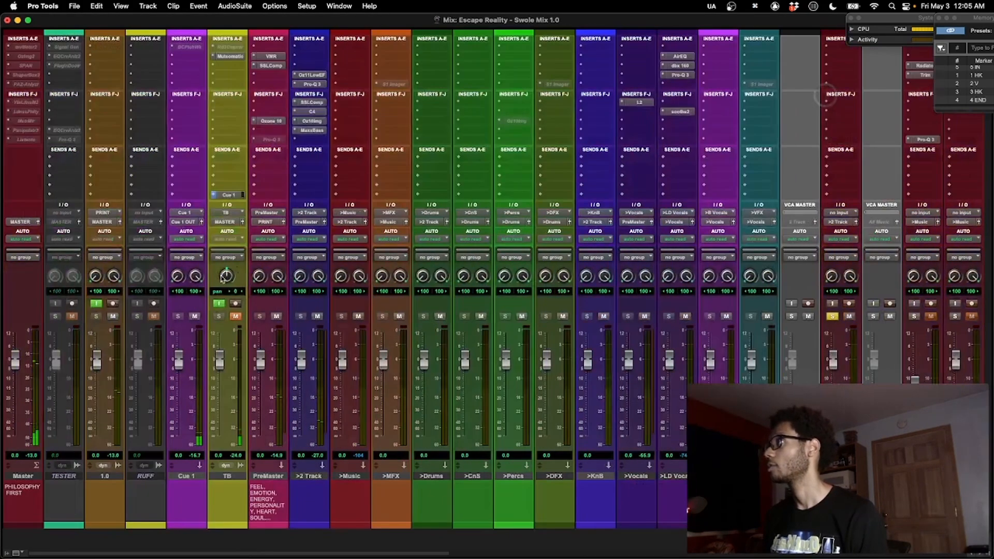
pyautogui.keyDown('ctrl'); pyautogui.keyDown('super'); pyautogui.click(279, 123); pyautogui.keyUp('super'); pyautogui.keyUp('ctrl')
pyautogui.keyDown('ctrl'); pyautogui.keyDown('super'); pyautogui.click(278, 66); pyautogui.keyUp('super'); pyautogui.keyUp('ctrl')
pyautogui.keyDown('ctrl'); pyautogui.keyDown('super'); pyautogui.click(277, 56); pyautogui.keyUp('super'); pyautogui.keyUp('ctrl')
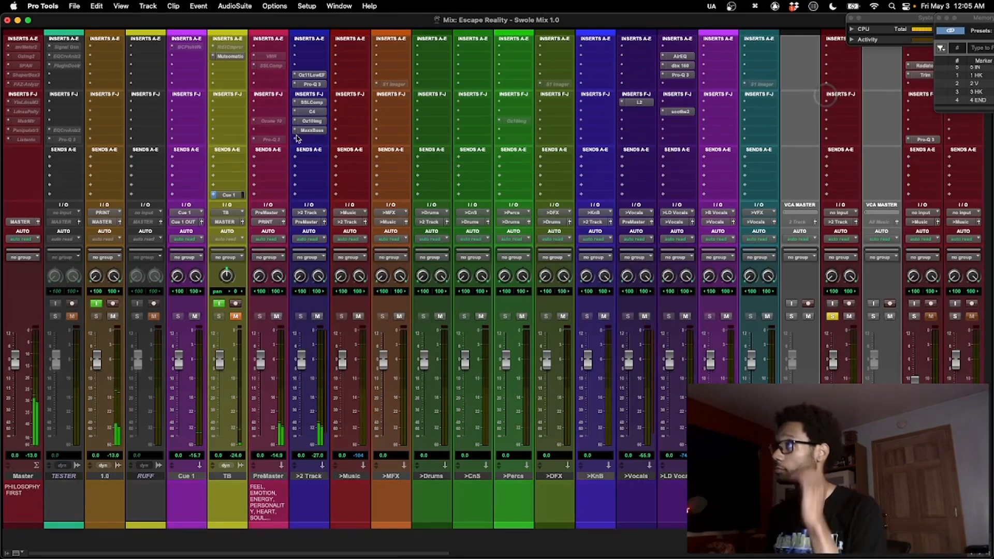
pyautogui.press('super+equal')
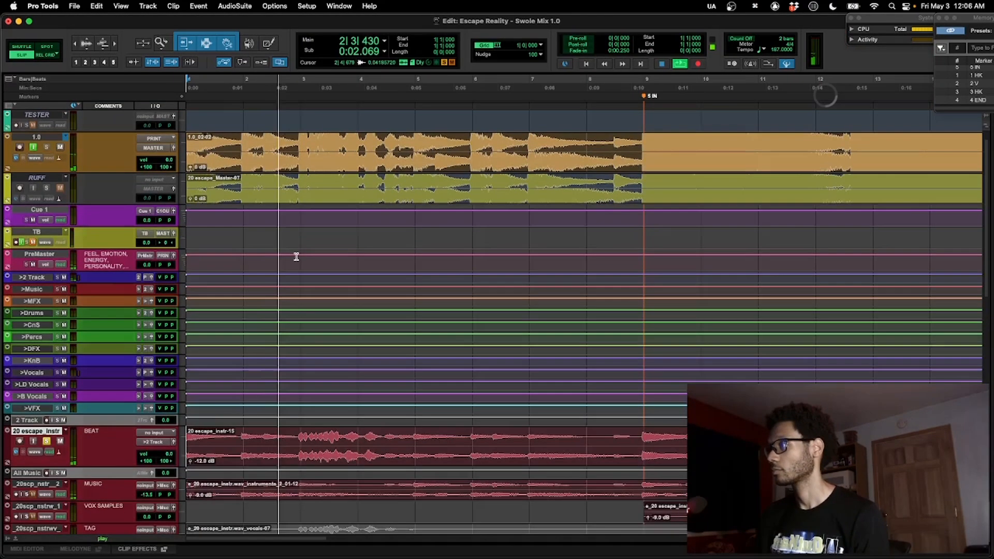
# Play the soloed BEAT track from just before the 1 HK marker and check its waveform around that entry.
pyautogui.scroll(-5, 296, 257)
pyautogui.press('super+bracketleft')
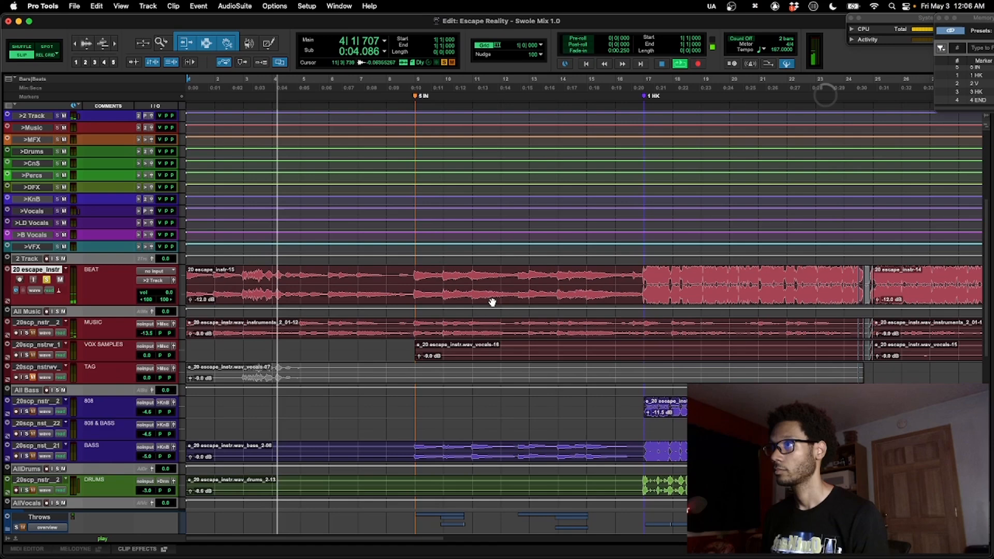
pyautogui.press('space')
pyautogui.click(635, 275)
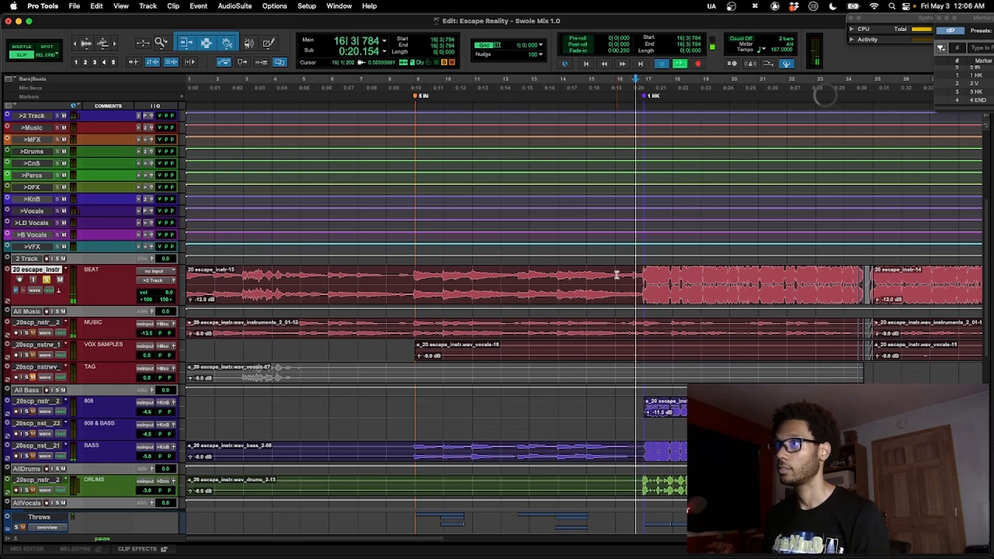
pyautogui.press('space')
pyautogui.press('super+bracketleft')
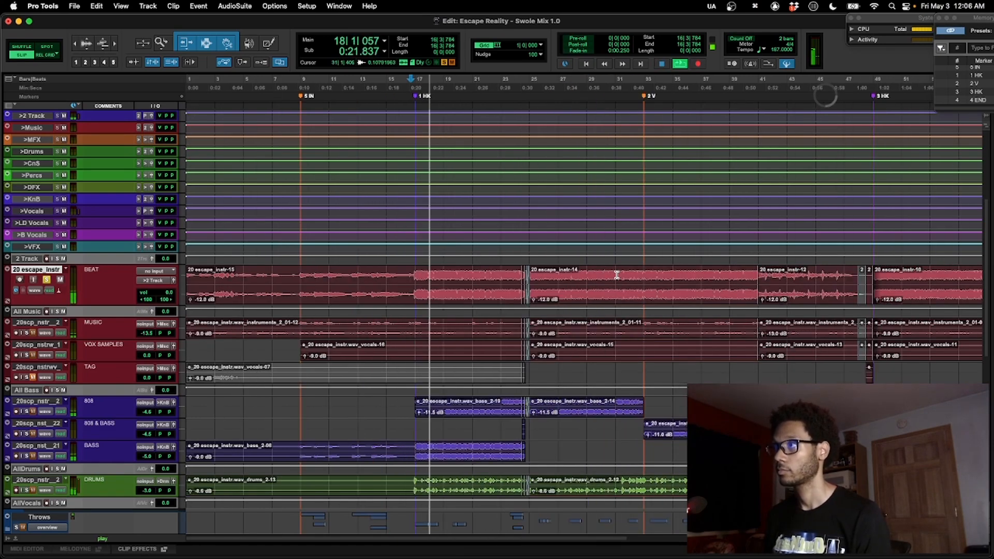
pyautogui.press('super+bracketright')
pyautogui.press('super+bracketright')
pyautogui.press('super+bracketright')
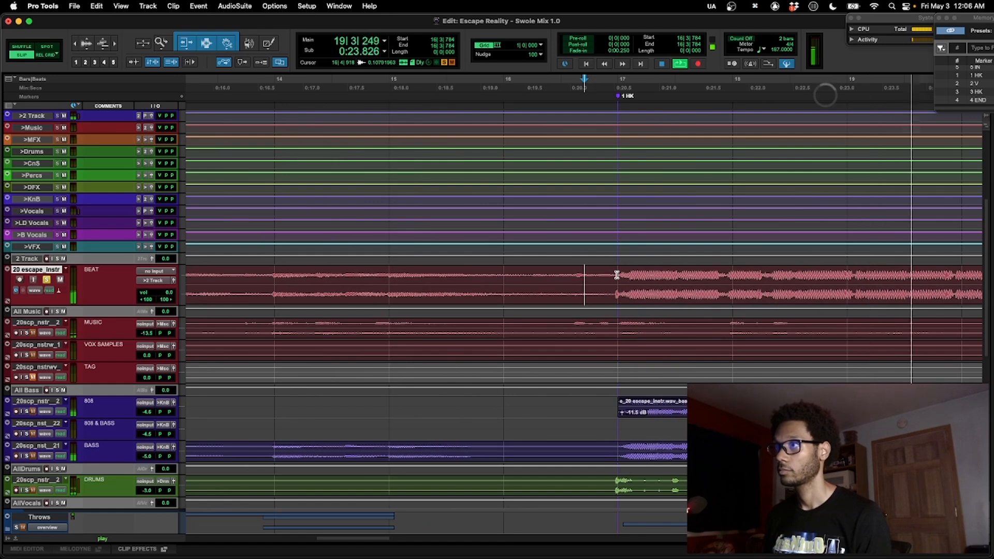
pyautogui.press('super+bracketleft')
pyautogui.press('super+bracketleft')
pyautogui.press('super+bracketleft')
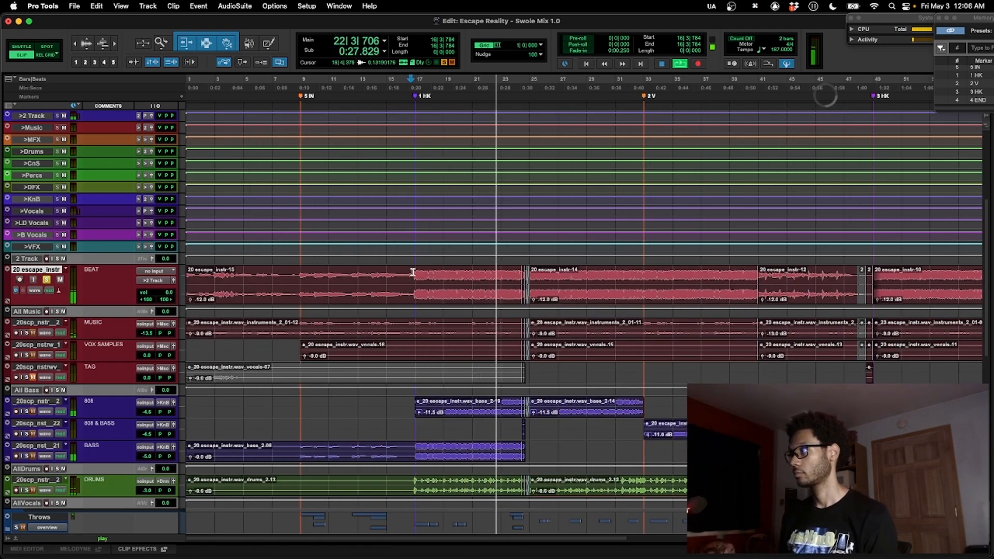
# Assign the All Leads and All Vocals VCA masters to their matching groups.
pyautogui.scroll(-3, 86, 323)
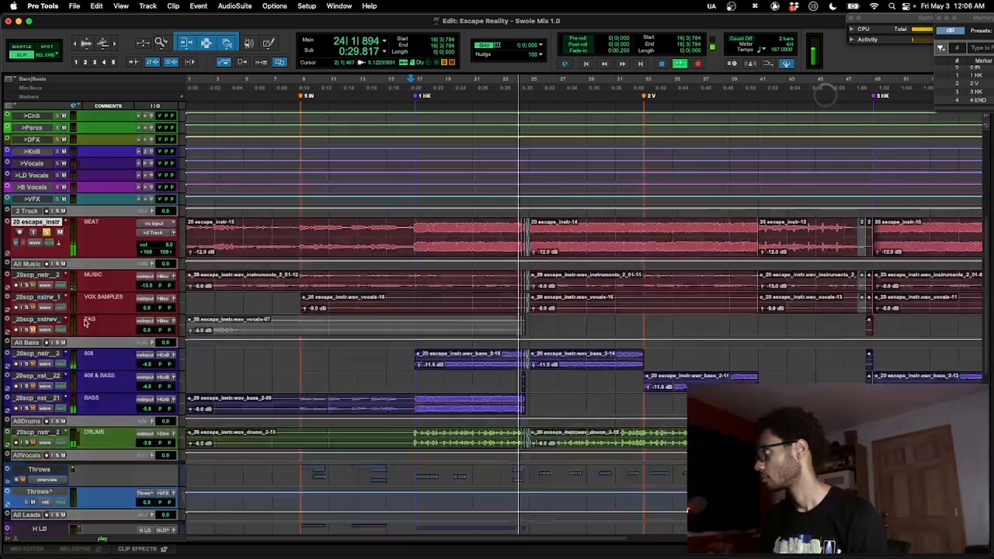
pyautogui.scroll(-4, 86, 323)
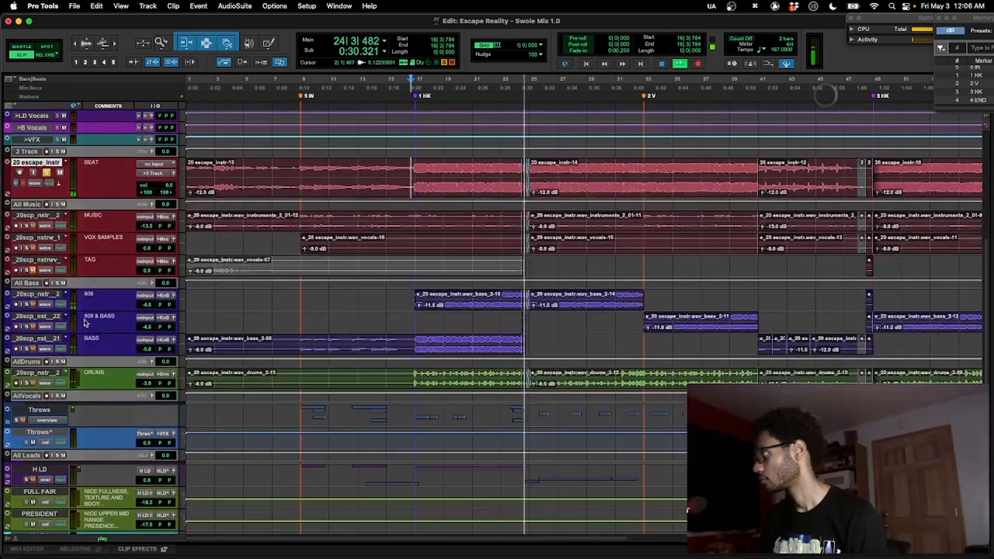
pyautogui.click(141, 456)
pyautogui.click(142, 457)
pyautogui.click(143, 398)
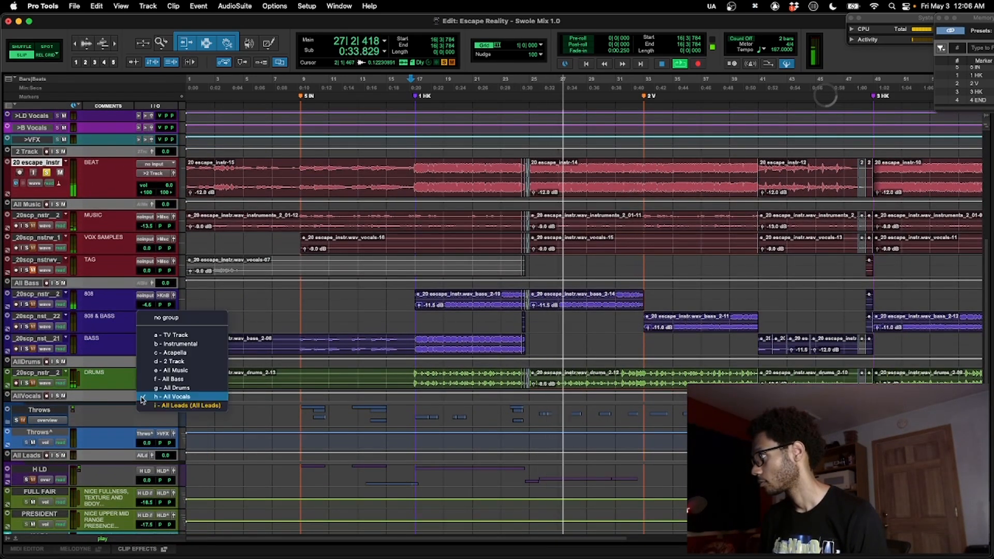
pyautogui.click(143, 398)
pyautogui.scroll(2, 211, 356)
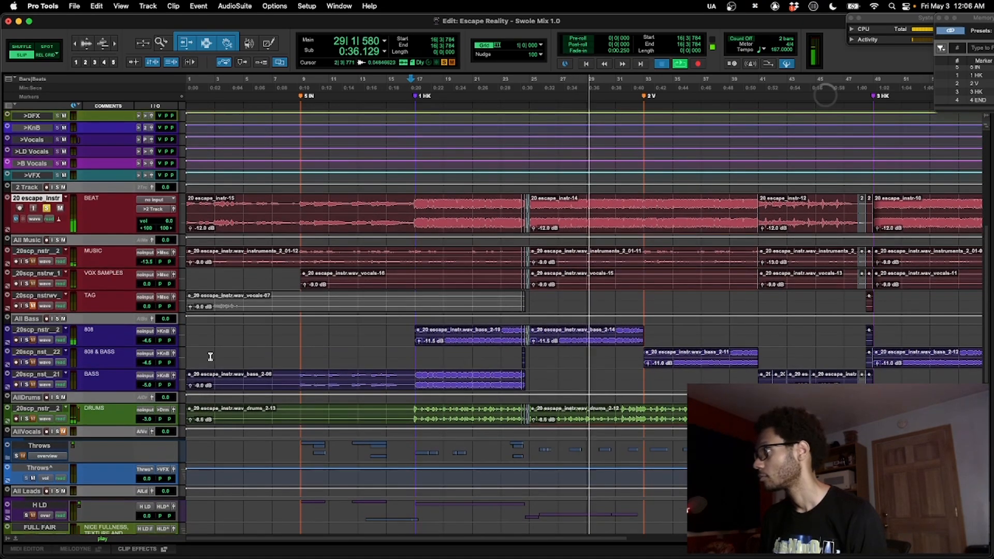
# Unsolo the BEAT track and play the full mix from just before the 1 HK marker.
pyautogui.press('space')
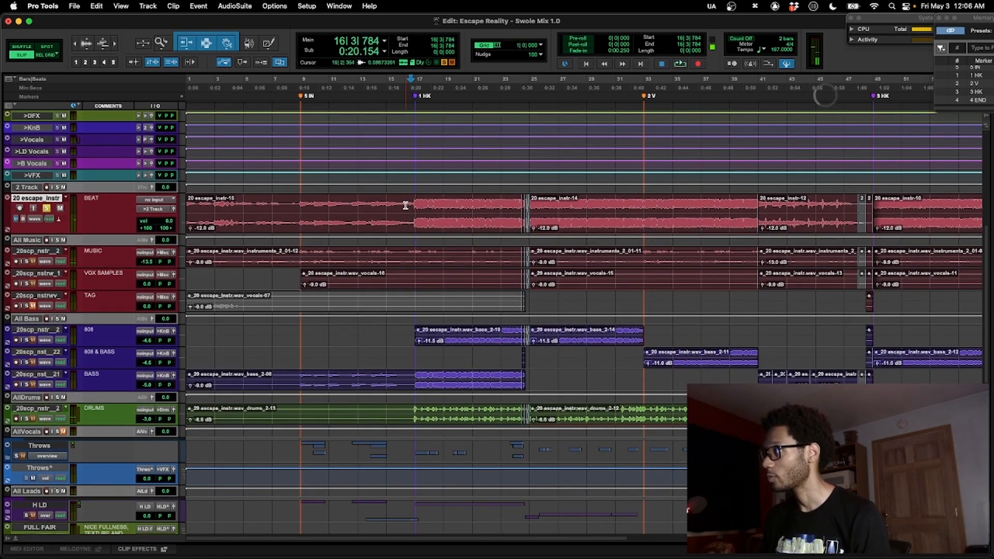
pyautogui.click(47, 208)
pyautogui.press('space')
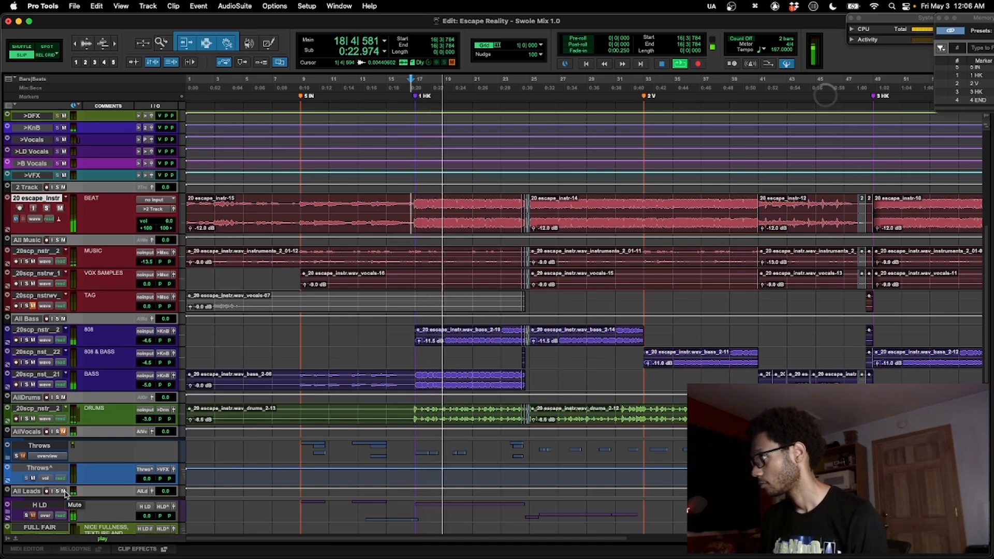
# Assign the All Drums, All Bass, All Music and 2 Track VCA masters to their matching groups and stop playback.
pyautogui.click(142, 398)
pyautogui.click(143, 399)
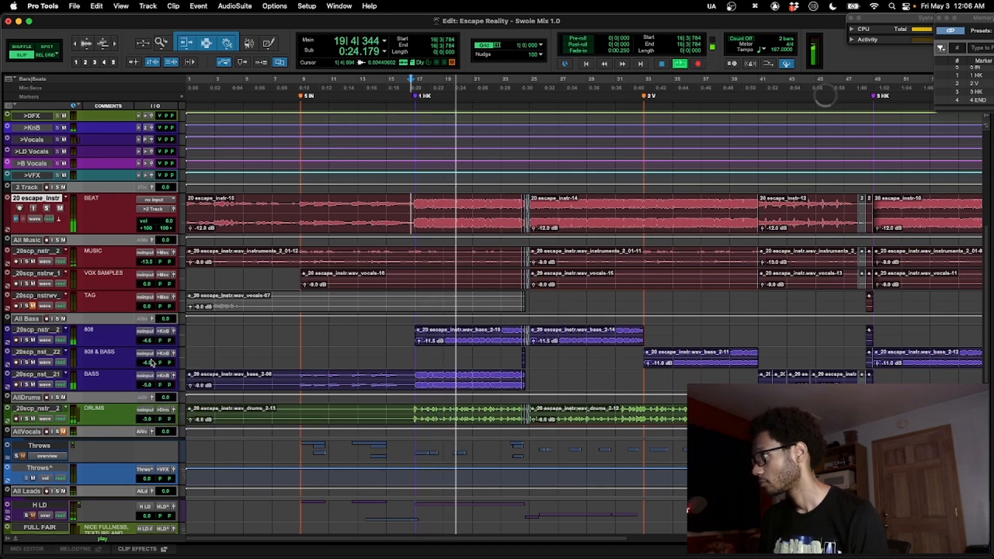
pyautogui.click(138, 321)
pyautogui.click(144, 286)
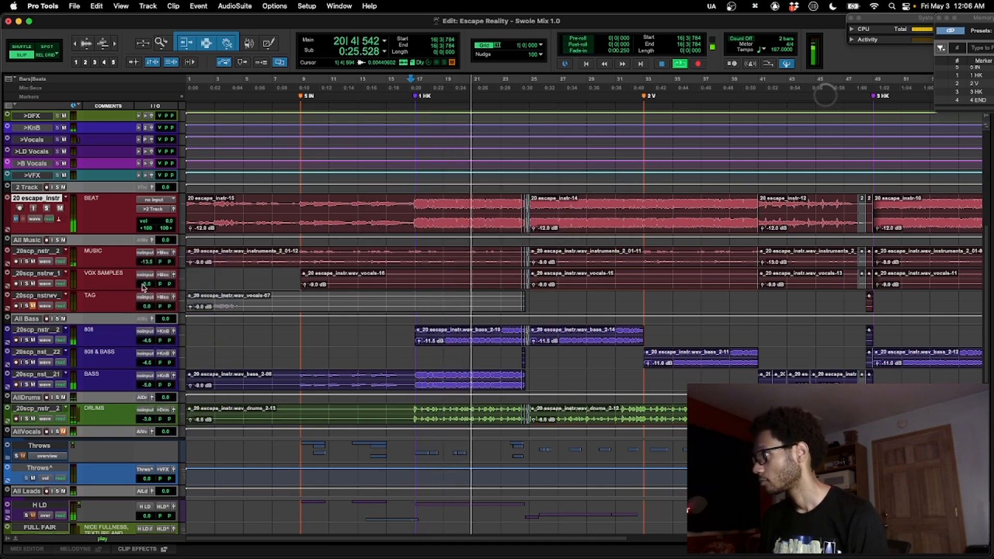
pyautogui.click(142, 244)
pyautogui.click(143, 188)
pyautogui.click(145, 192)
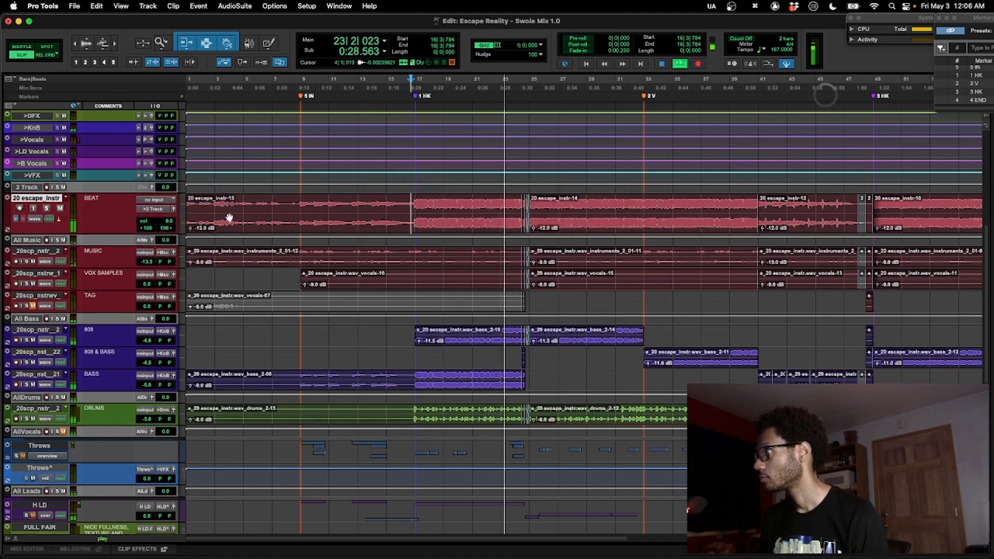
pyautogui.press('space')
# Look over the vocal and effects tracks and switch the edit mode to relative Grid.
pyautogui.scroll(-7, 291, 361)
pyautogui.scroll(-4, 291, 361)
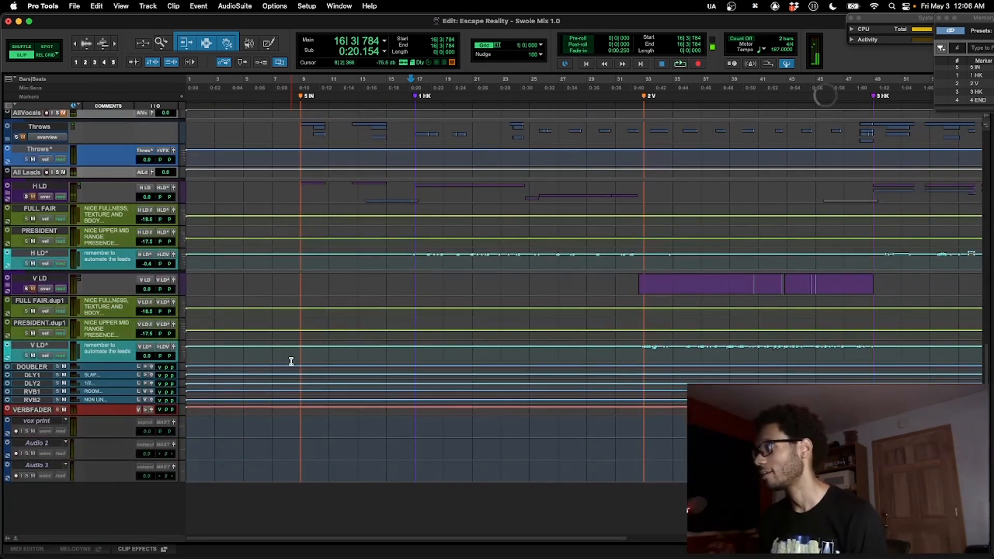
pyautogui.scroll(4, 129, 303)
pyautogui.scroll(8, 134, 300)
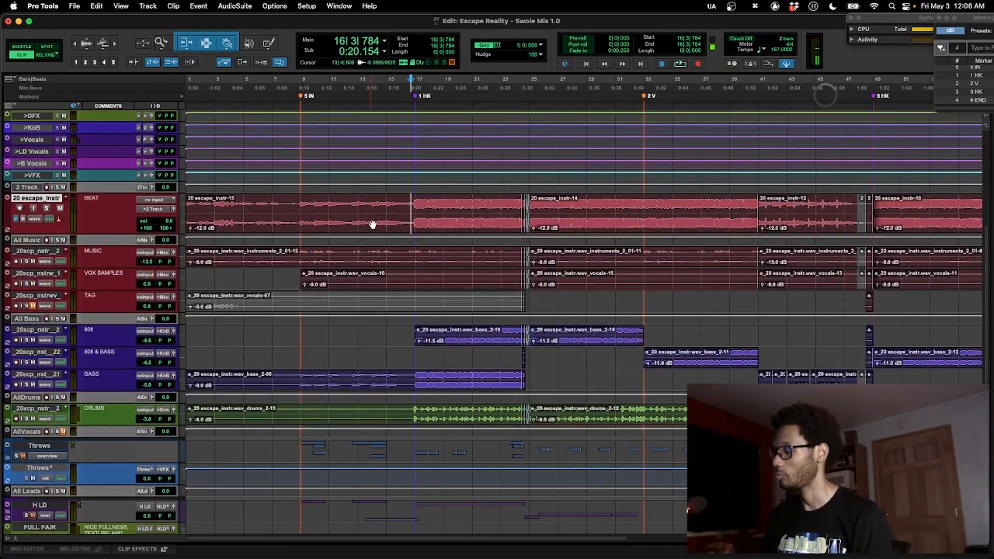
pyautogui.press('F4')
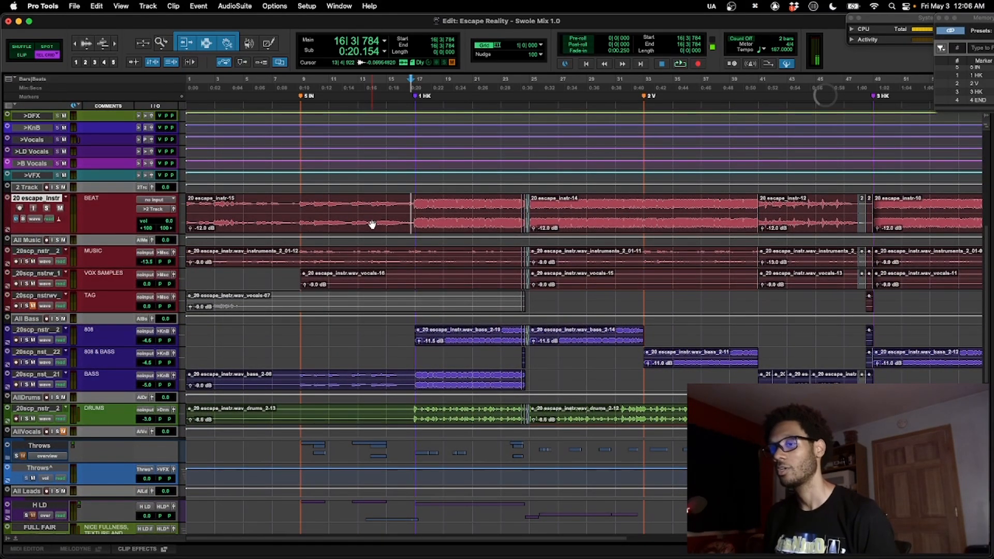
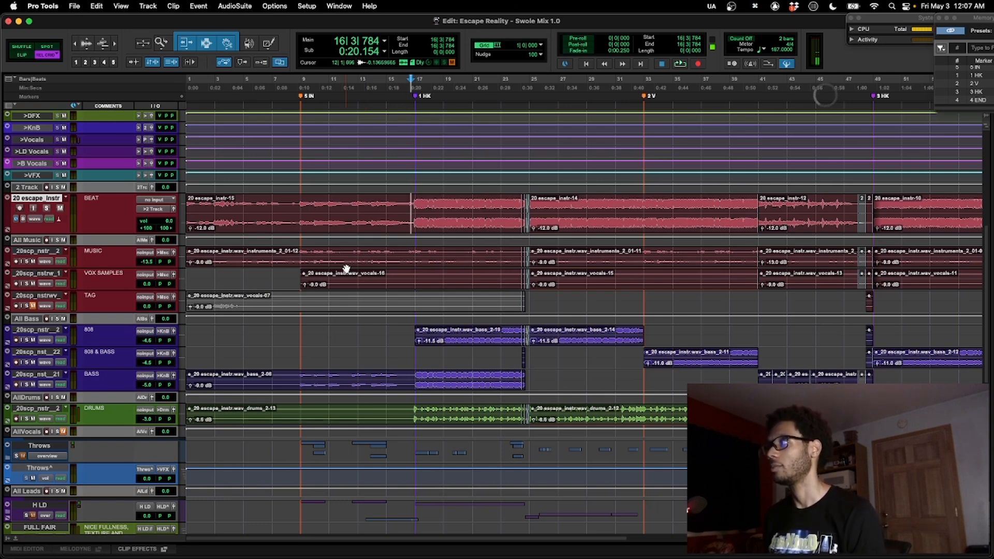
# Show the Inserts A-E, Inserts F-J and Sends A-E columns in the Edit window.
pyautogui.click(103, 108)
pyautogui.click(101, 149)
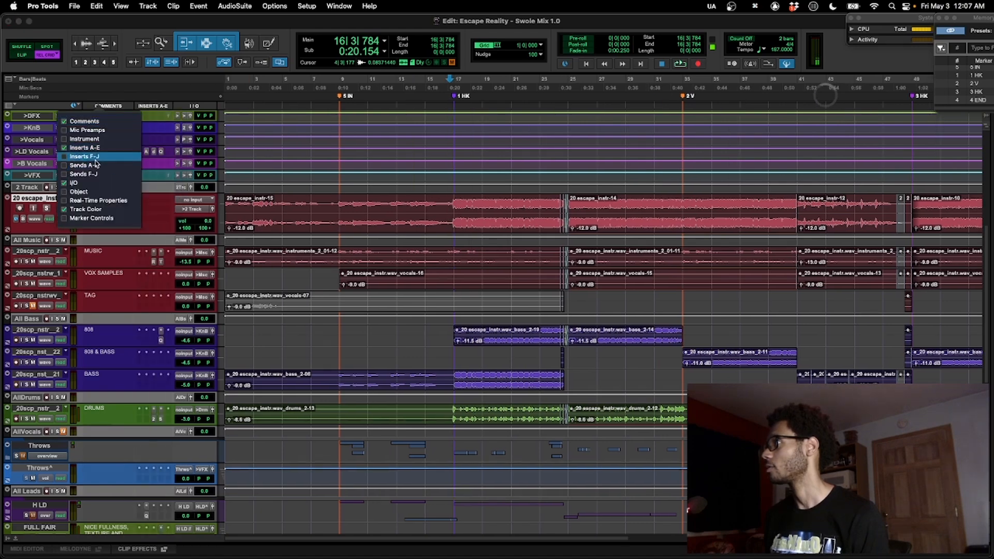
pyautogui.click(96, 157)
pyautogui.click(99, 166)
pyautogui.click(323, 284)
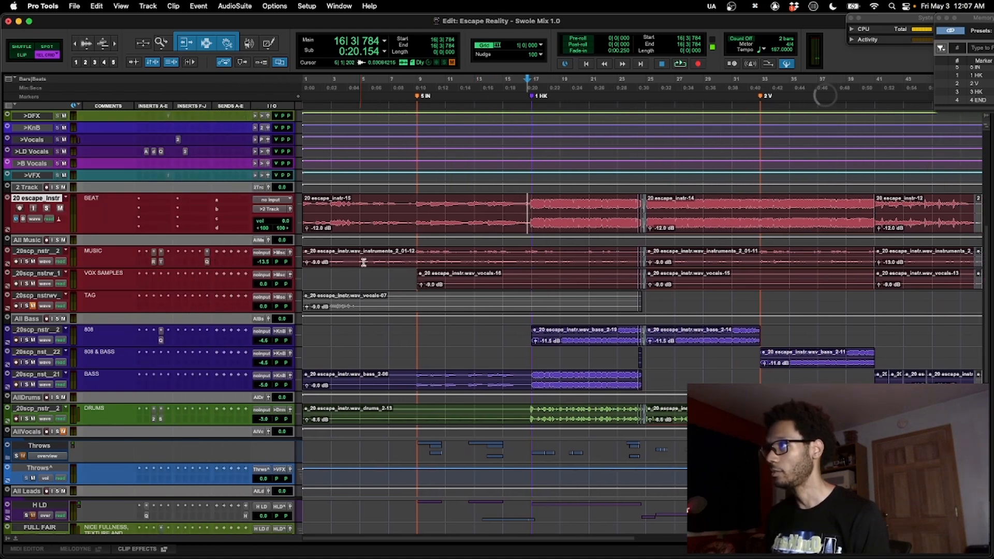
# Play from just before the 1 HK marker while toggling the BEAT track's mute to compare, leaving it unmuted.
pyautogui.hscroll(2, 397, 288)
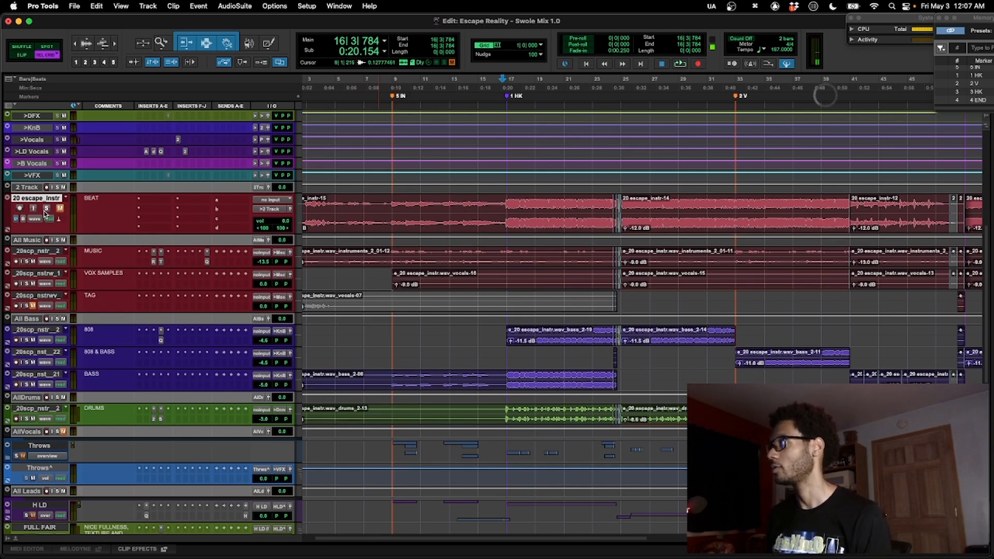
pyautogui.press('space')
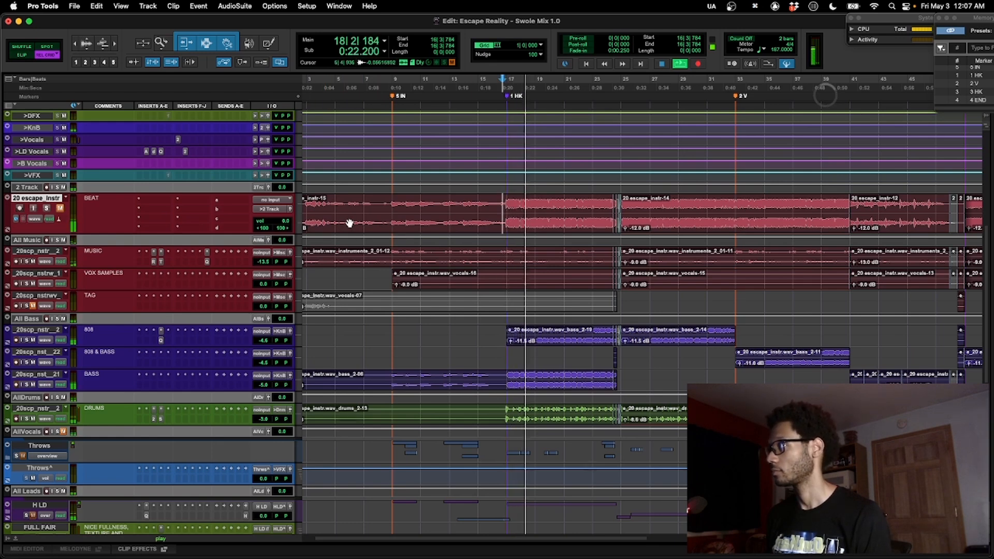
pyautogui.click(61, 209)
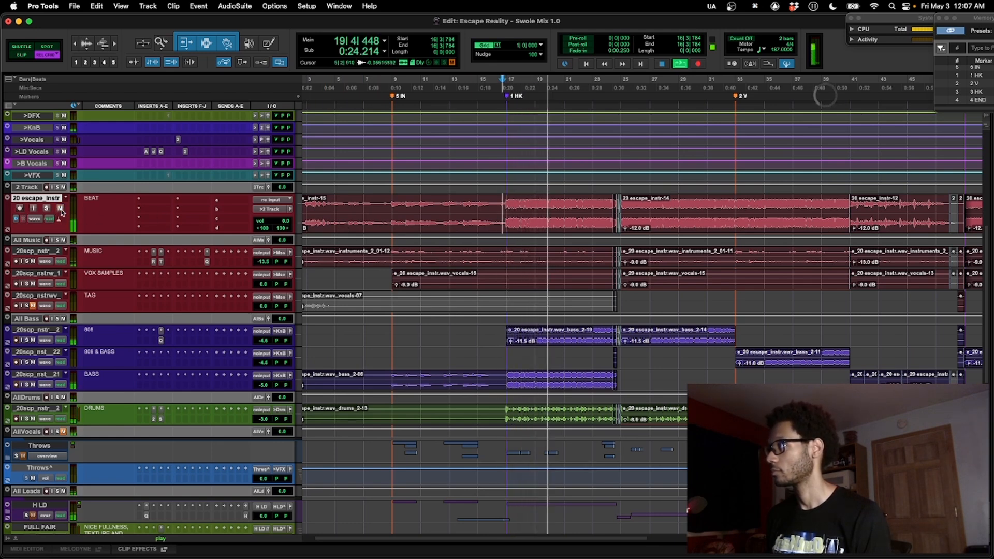
pyautogui.click(61, 209)
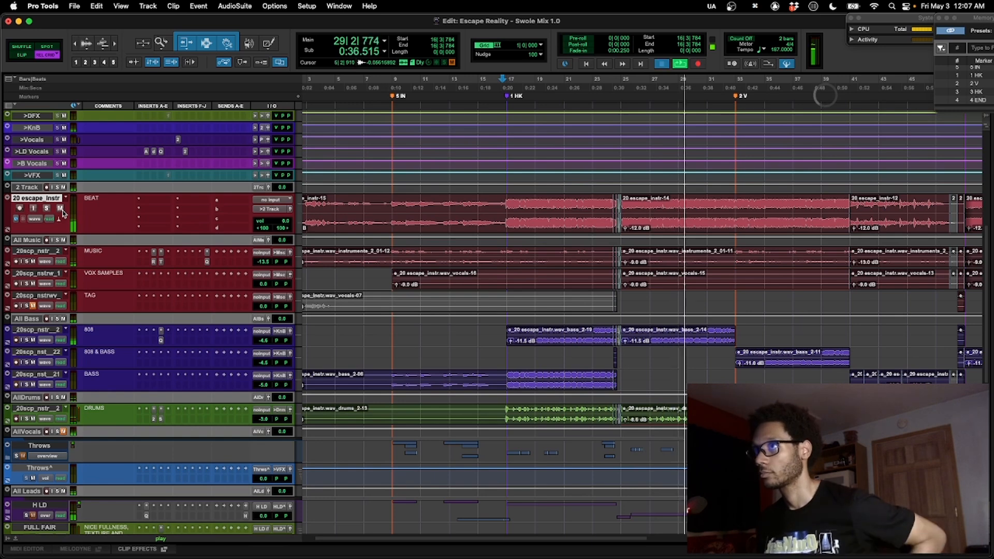
pyautogui.press('space')
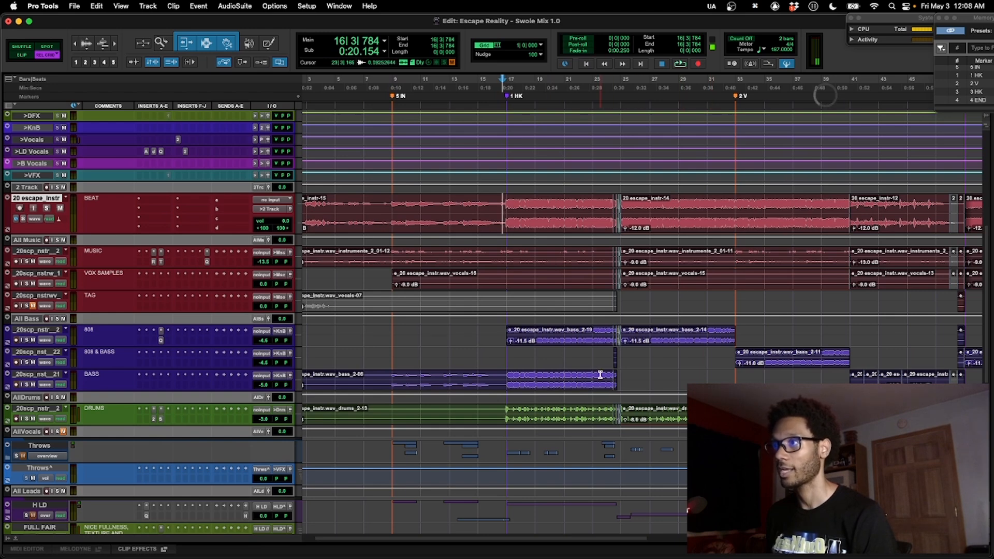
# Review the arrangement's sections and fit the whole song through the 4 END marker in the timeline.
pyautogui.hscroll(-2, 505, 348)
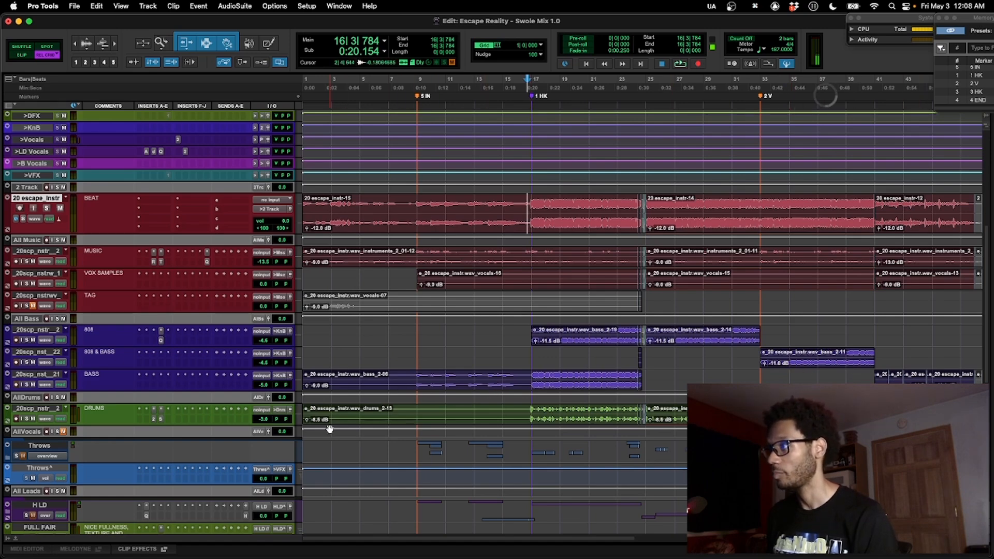
pyautogui.hscroll(5, 642, 363)
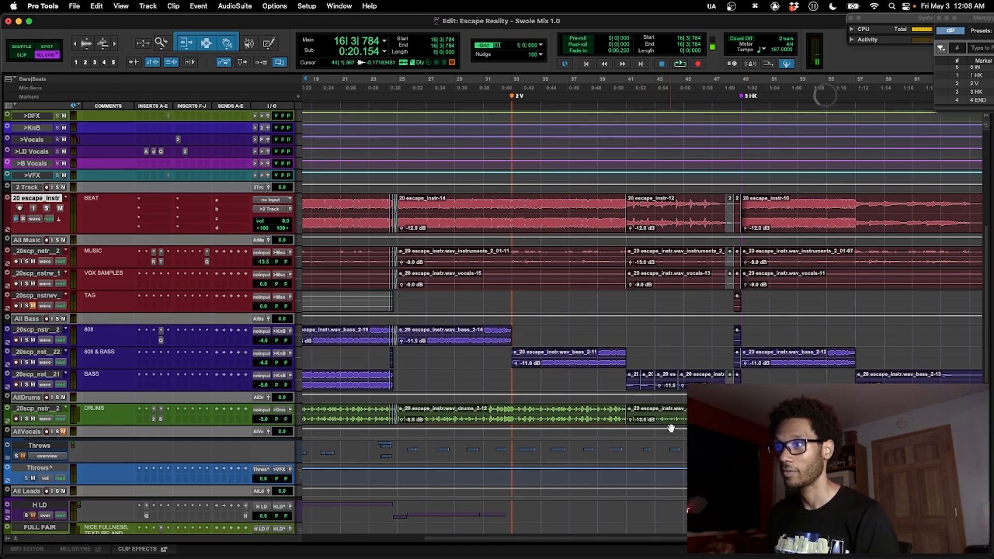
pyautogui.press('r')
pyautogui.press('r')
pyautogui.press('t')
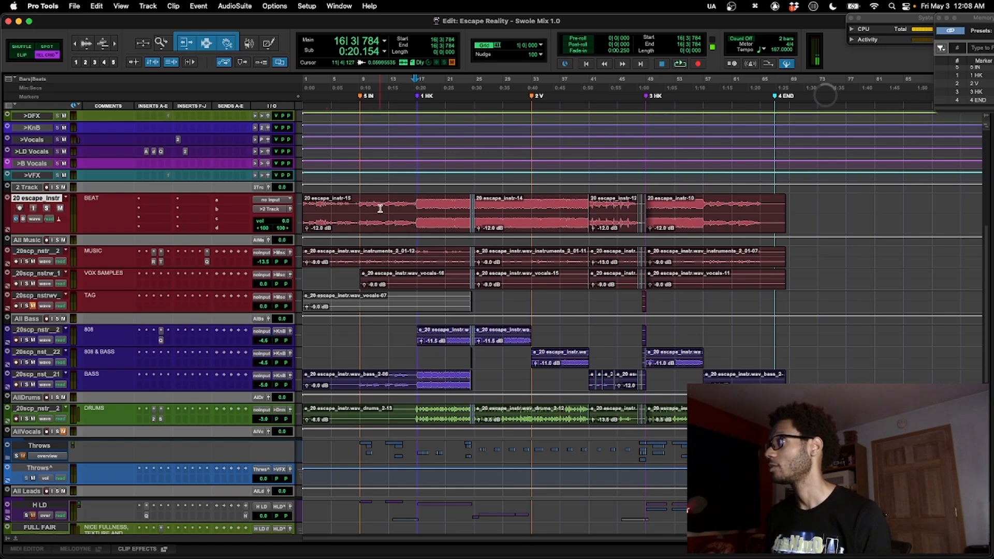
# Bring up the beat and stem channels in the Mix window, solo the All Music VCA and play the music stems.
pyautogui.press('super+equal')
pyautogui.hscroll(10, 356, 228)
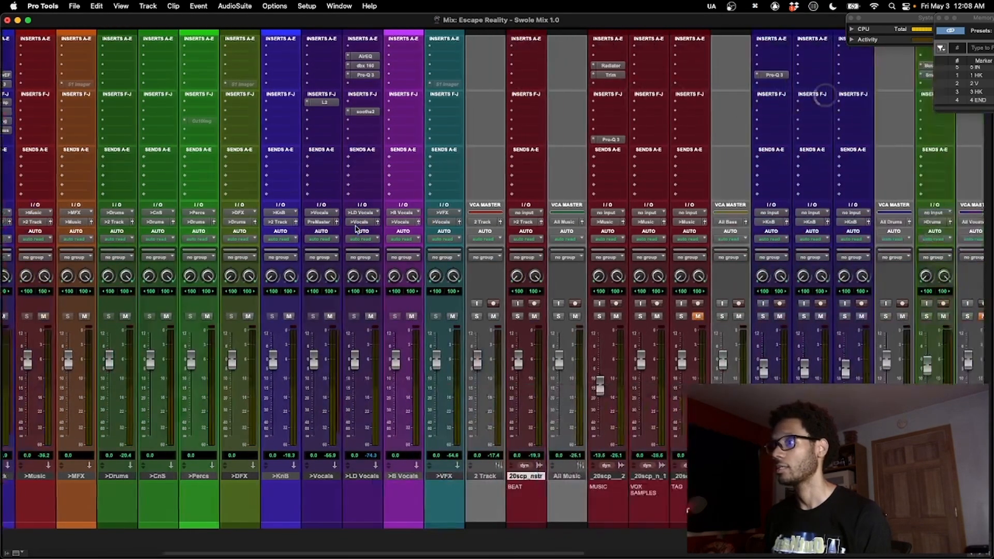
pyautogui.hscroll(2, 548, 243)
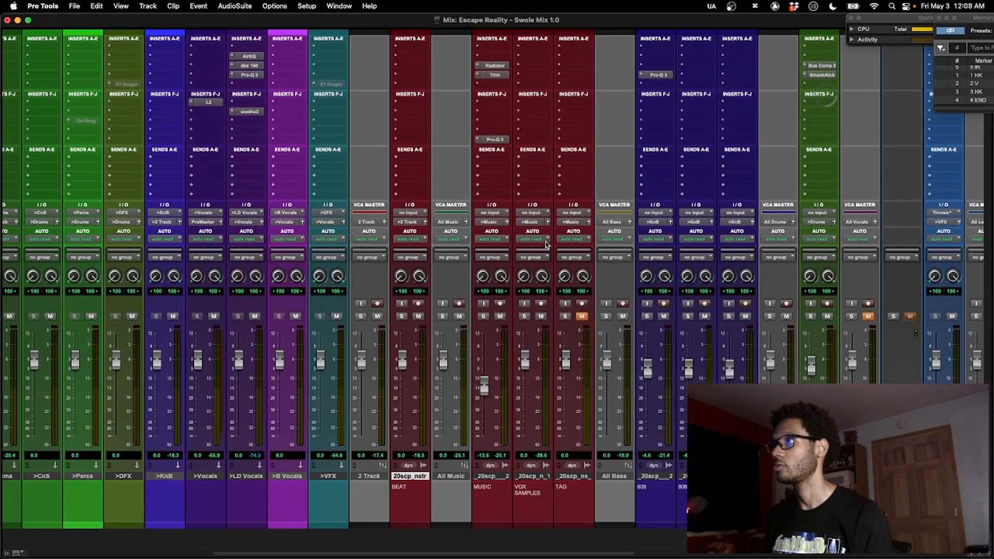
pyautogui.hscroll(2, 495, 116)
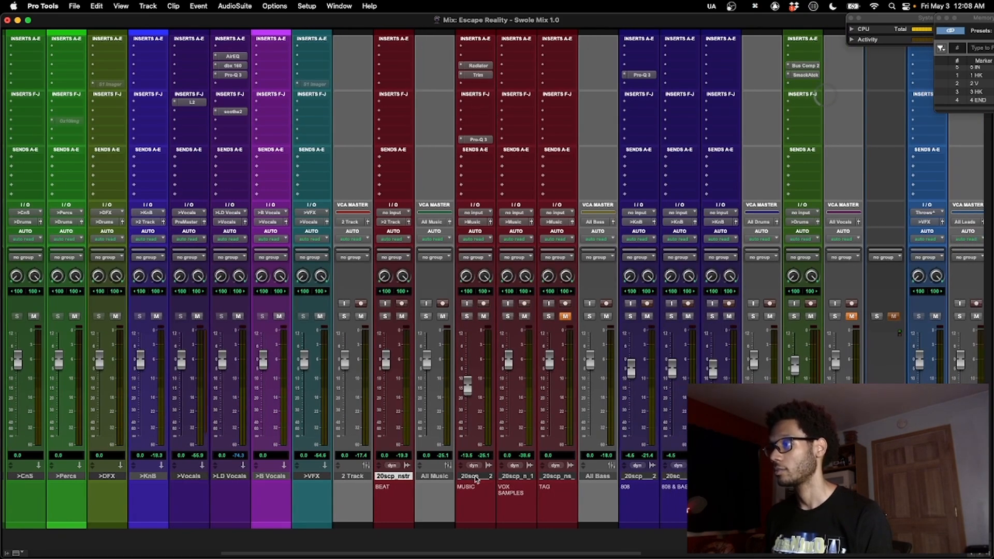
pyautogui.click(427, 317)
pyautogui.press('space')
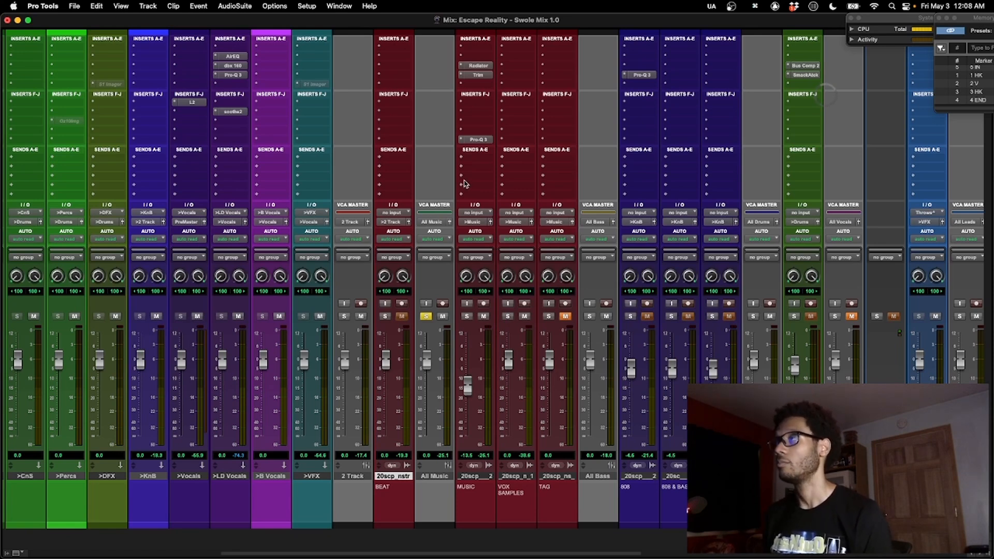
# Open the Radiator plug-in on the MUSIC channel and inspect its settings during a short playback.
pyautogui.click(480, 67)
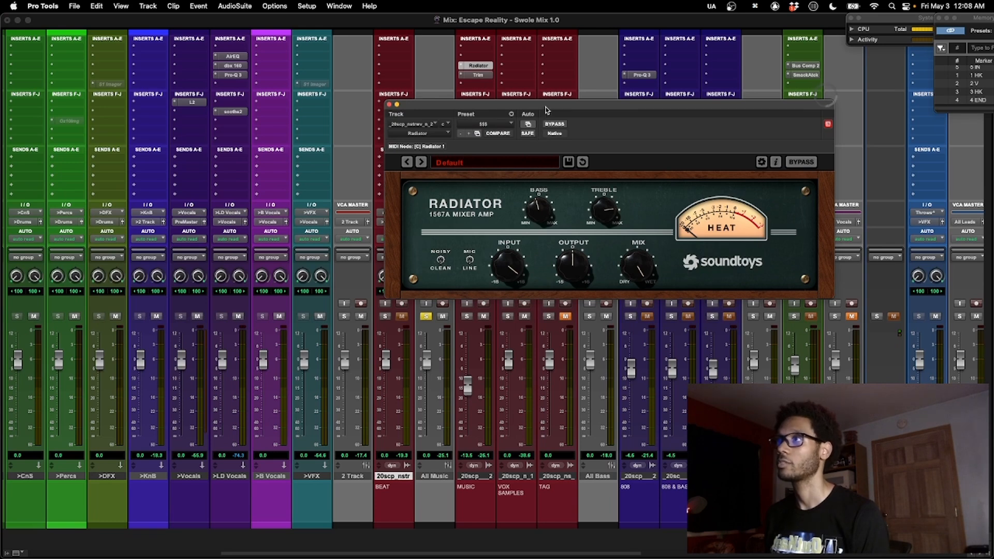
pyautogui.moveTo(545, 110); pyautogui.dragTo(488, 122)
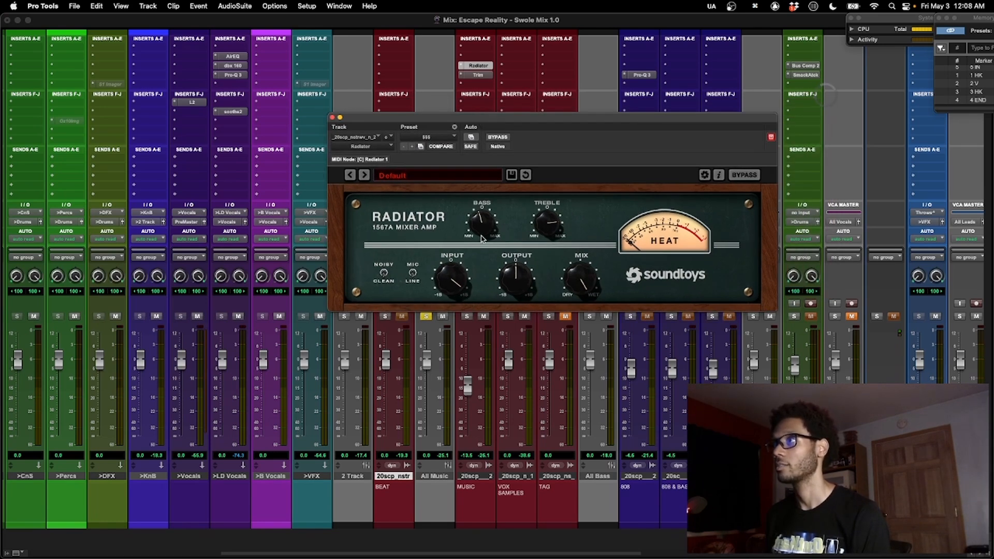
pyautogui.moveTo(485, 121); pyautogui.dragTo(416, 139)
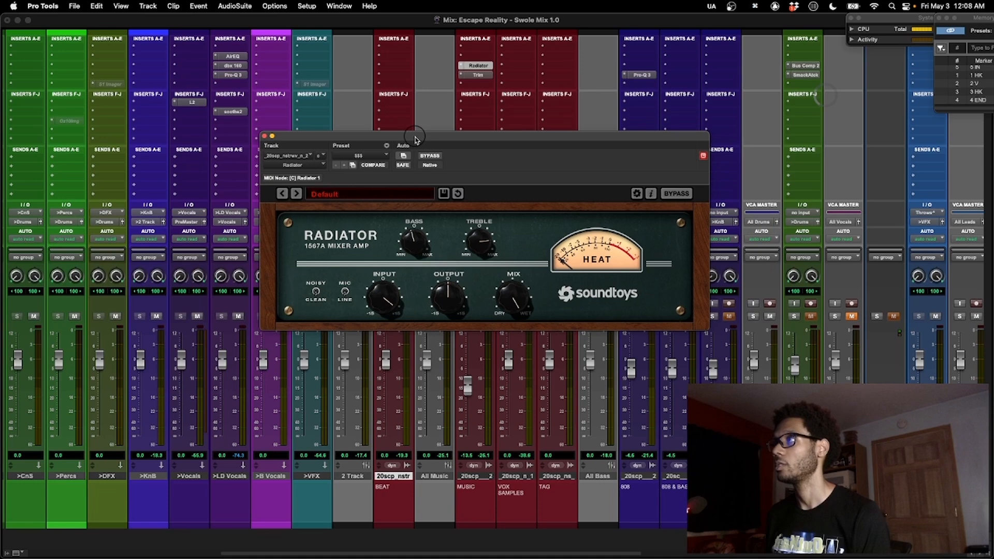
pyautogui.click(478, 75)
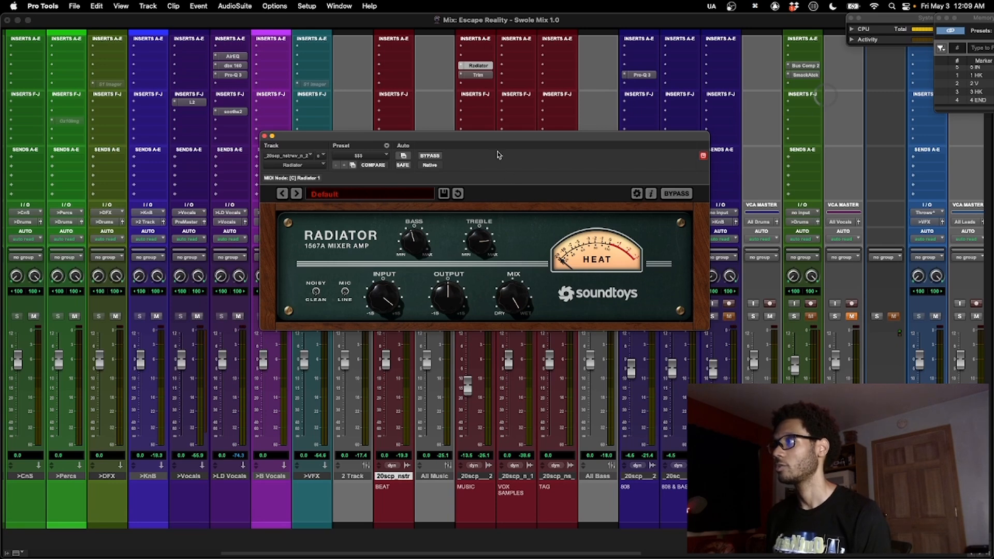
pyautogui.press('space')
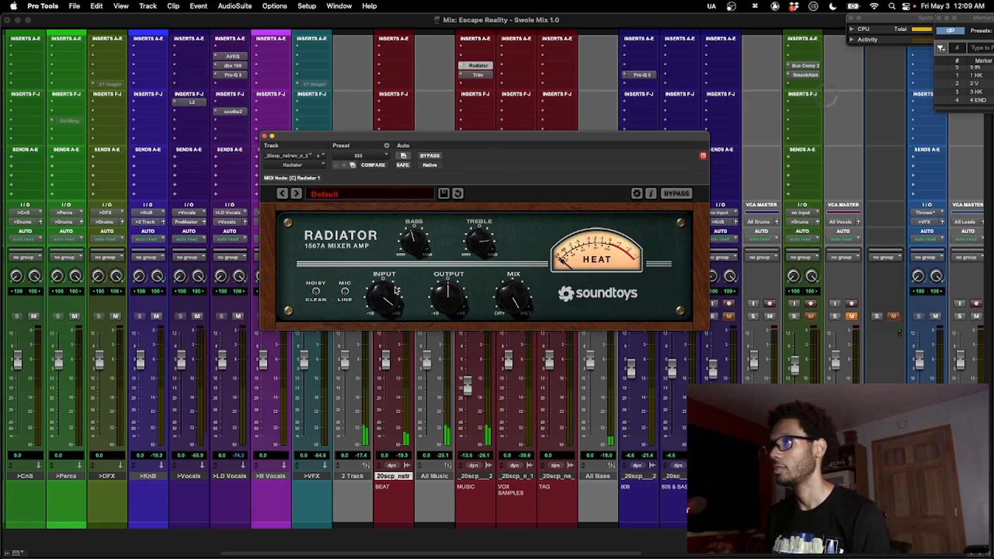
pyautogui.press('space')
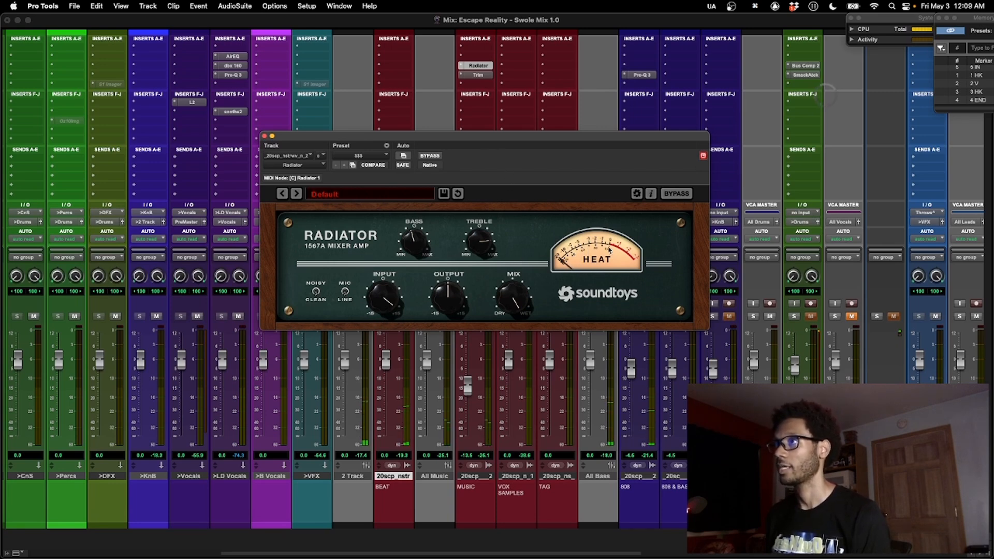
# Inspect the low-cut filter in the MUSIC channel's Pro-Q 3 and close the plug-in.
pyautogui.moveTo(414, 136); pyautogui.dragTo(100, 81)
pyautogui.click(478, 139)
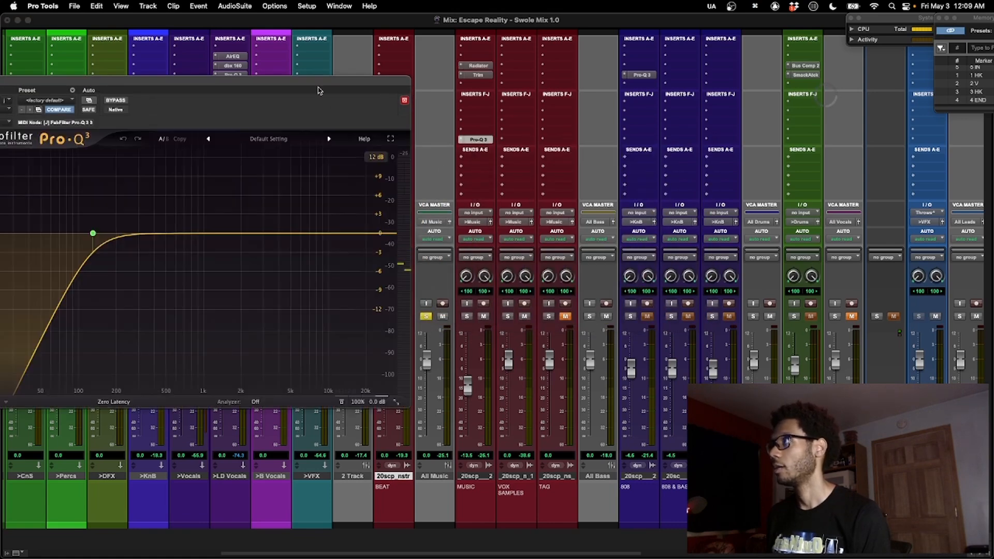
pyautogui.moveTo(317, 82); pyautogui.dragTo(491, 89)
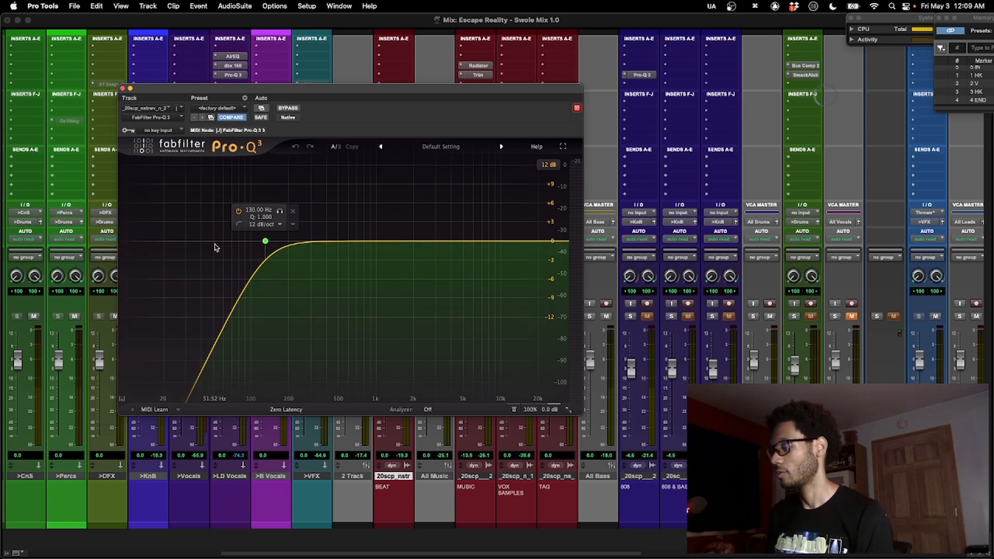
pyautogui.press('super+w')
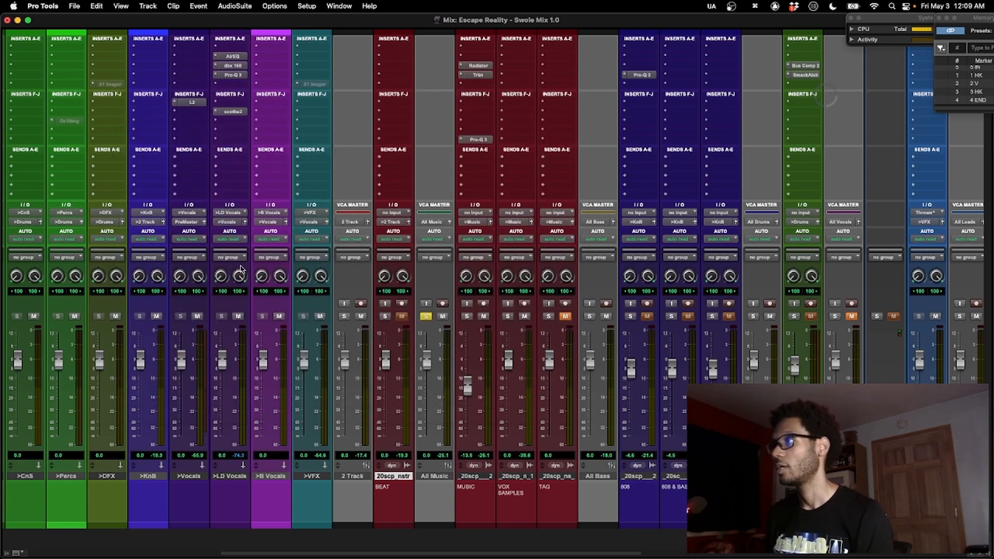
# Audition the VOX SAMPLES track in the Edit window from around bar 26, between the 1 HK and 2 V markers.
pyautogui.hscroll(2, 469, 315)
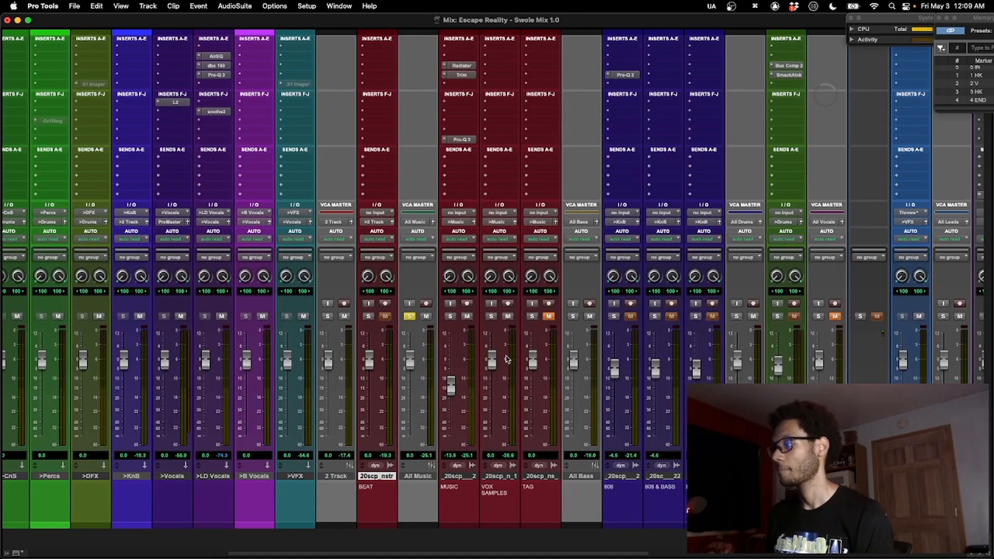
pyautogui.press('super+equal')
pyautogui.scroll(-1, 513, 268)
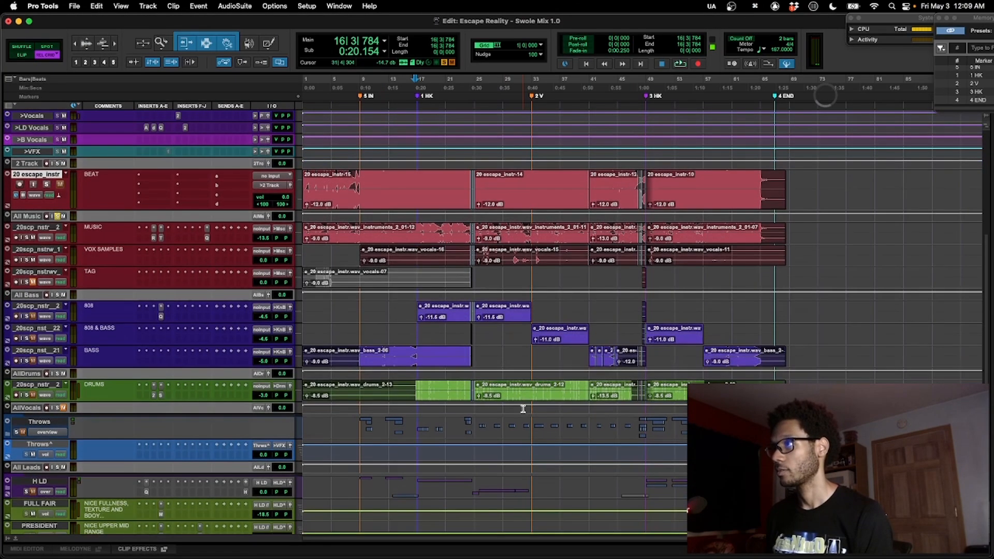
pyautogui.click(510, 262)
pyautogui.press('super+bracketright')
pyautogui.press('super+bracketright')
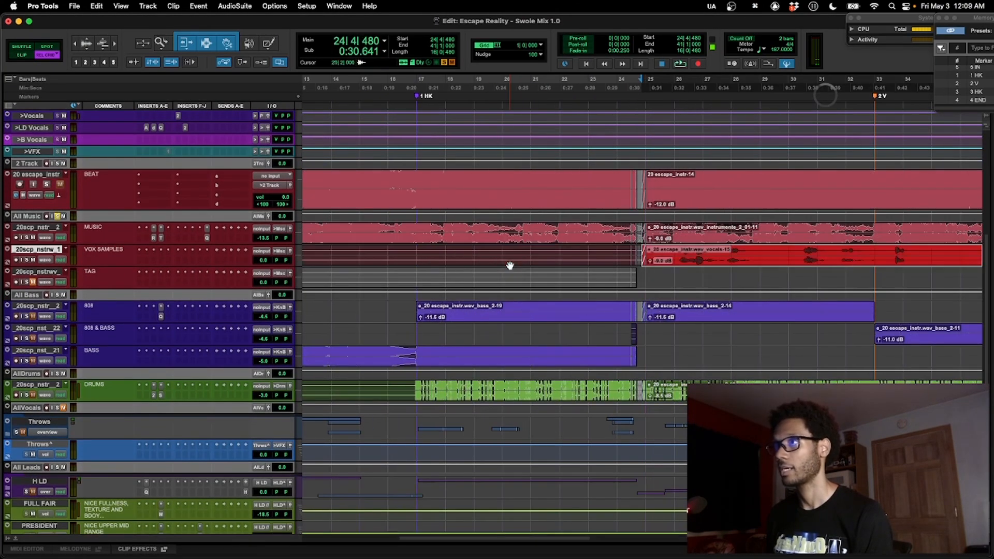
pyautogui.click(685, 255)
pyautogui.press('space')
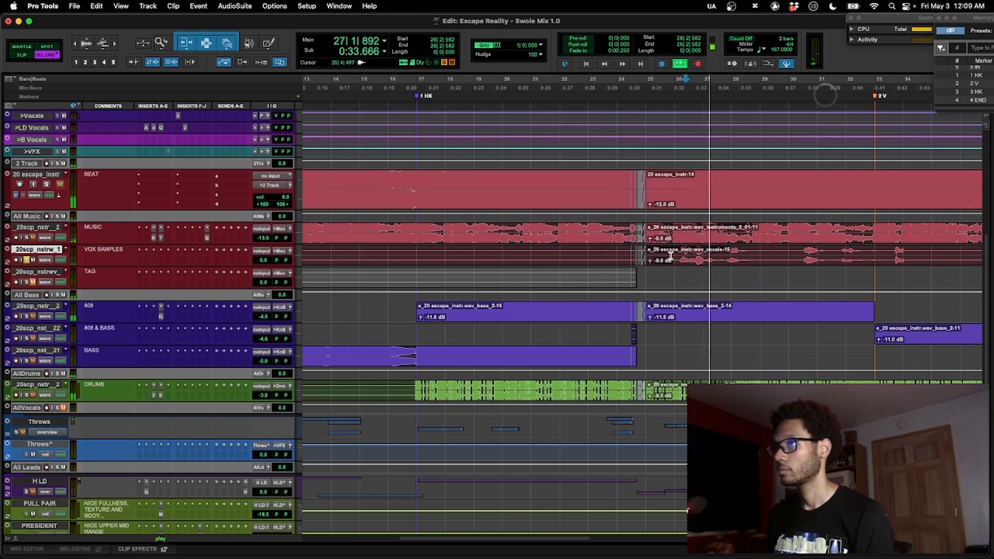
pyautogui.press('space')
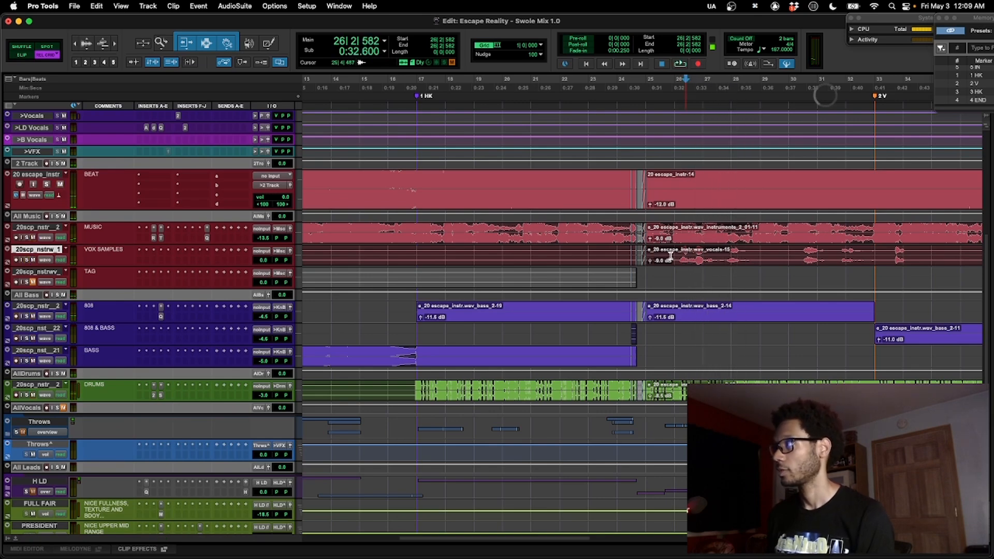
# Check the VOX SAMPLES and TAG channels in the Mix window and return to the arrangement.
pyautogui.press('super+Tab')
pyautogui.press('super+Tab')
pyautogui.press('super+equal')
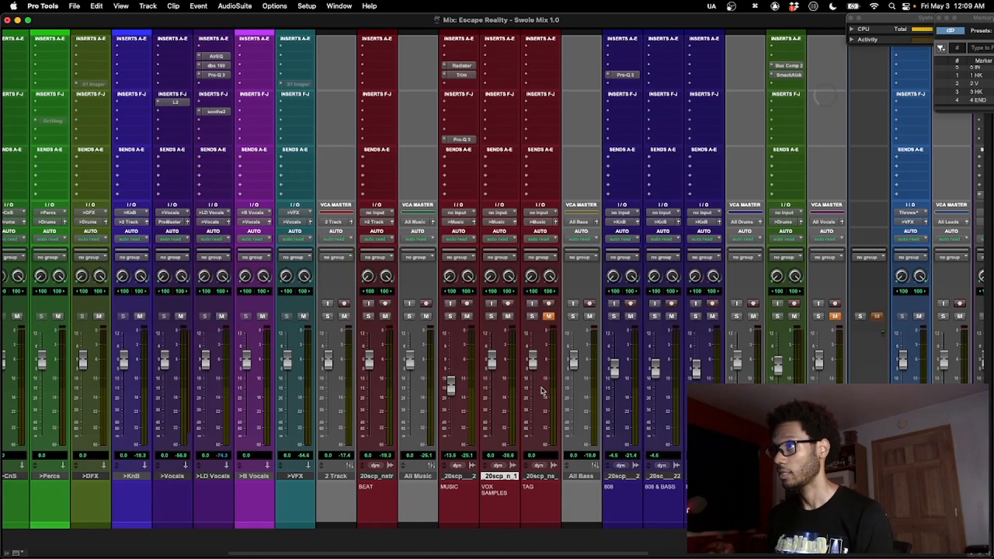
pyautogui.hscroll(2, 542, 392)
pyautogui.press('super+equal')
pyautogui.hscroll(6, 533, 466)
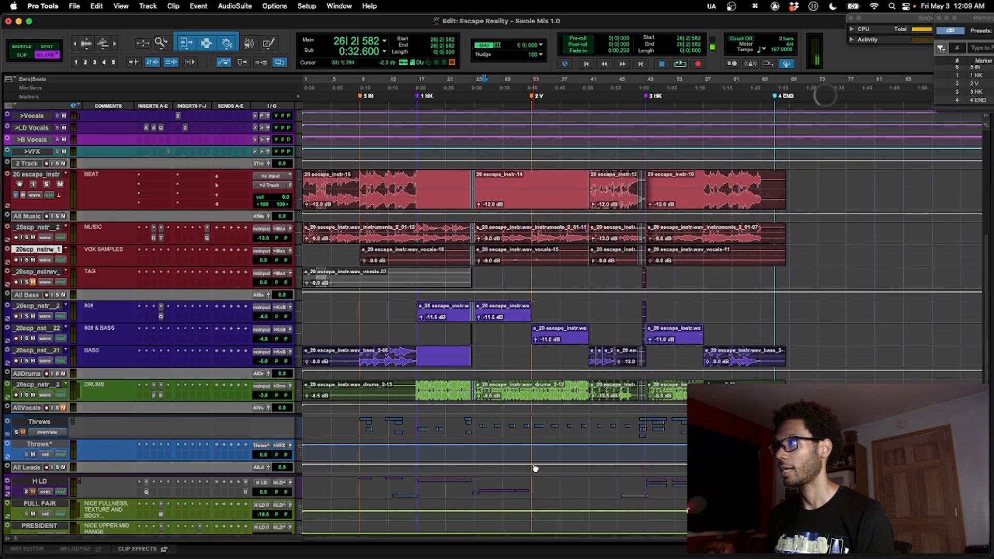
# Select the first TAG clip, examine its waveform up close and return to the full-song overview.
pyautogui.click(338, 282)
pyautogui.hotkey('alt', 'f')
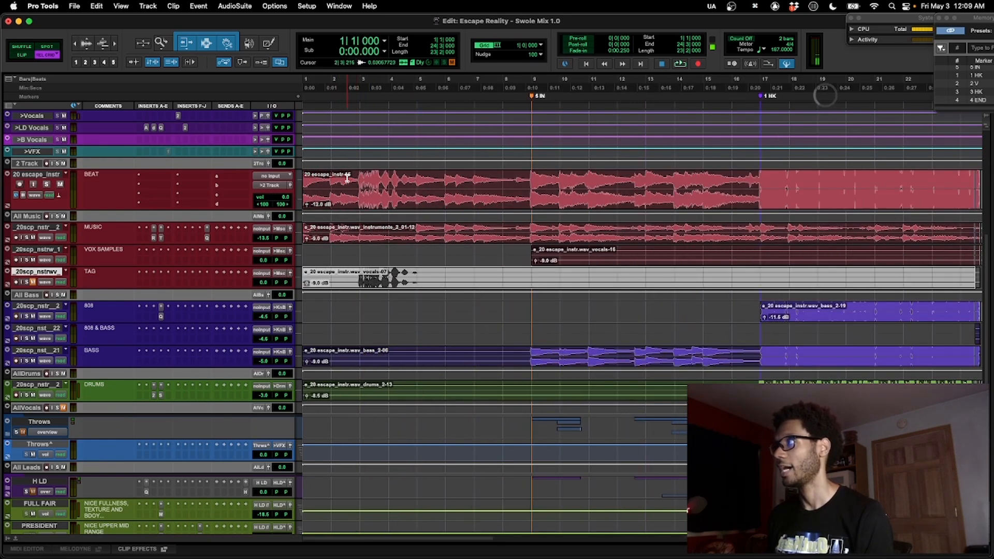
pyautogui.press('super+alt+bracketleft')
pyautogui.press('super+bracketleft')
pyautogui.press('super+bracketleft')
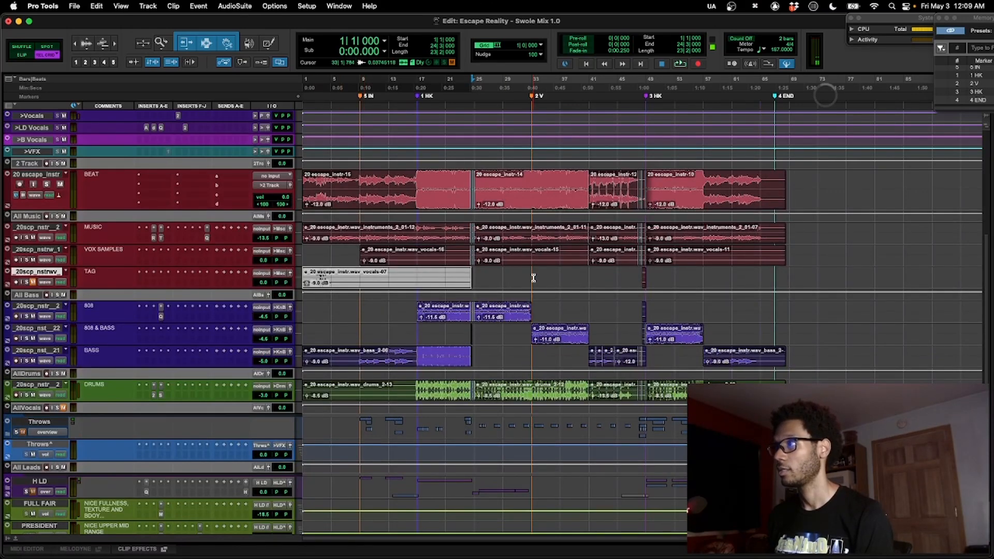
# Start playback from bar 14, solo the All Bass VCA and recall memory location 1.
pyautogui.click(397, 305)
pyautogui.press('space')
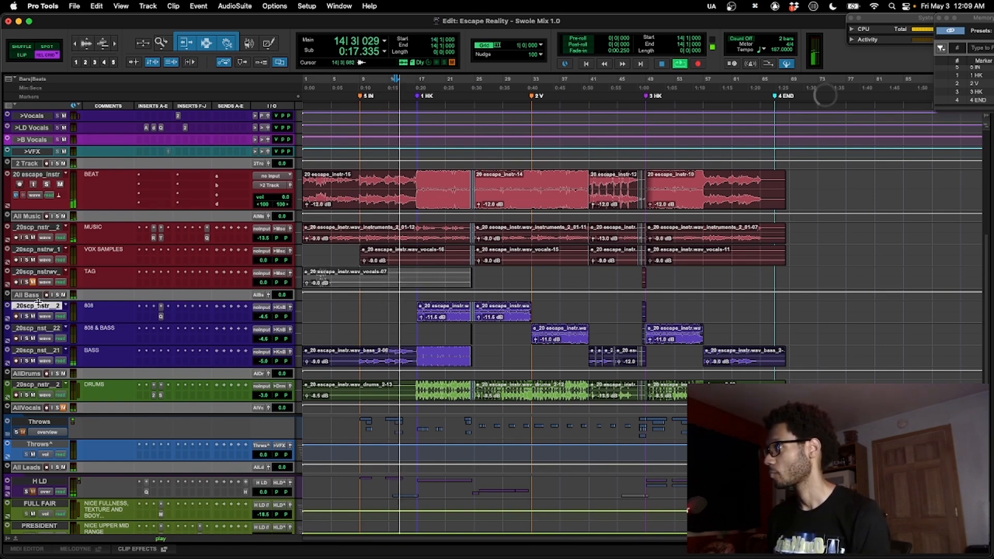
pyautogui.click(58, 295)
pyautogui.press('KP_Decimal')
pyautogui.press('KP_1')
pyautogui.press('KP_Decimal')
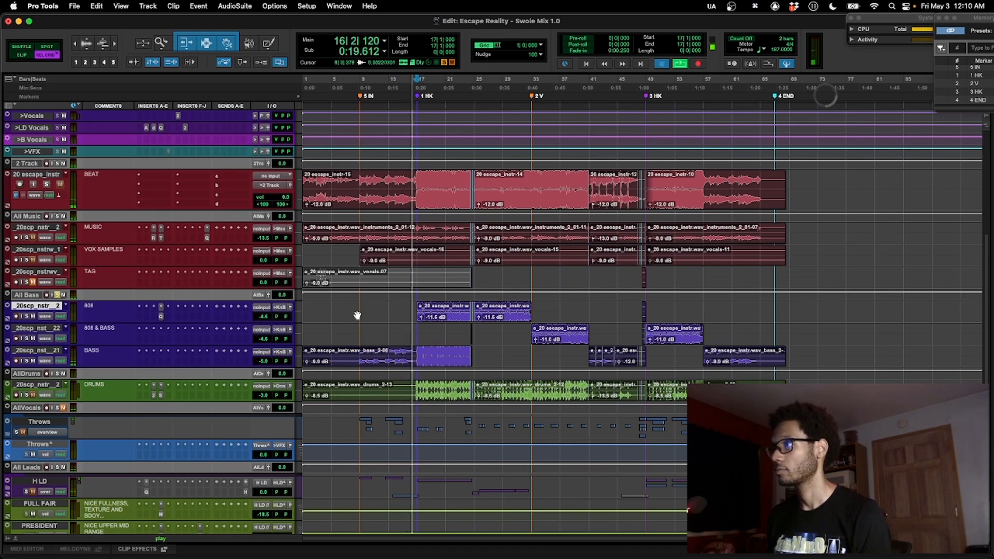
# Play from the 5 IN marker and compare the BASS track against the soloed BEAT track using the BASS mute.
pyautogui.press('space')
pyautogui.press('super+bracketright')
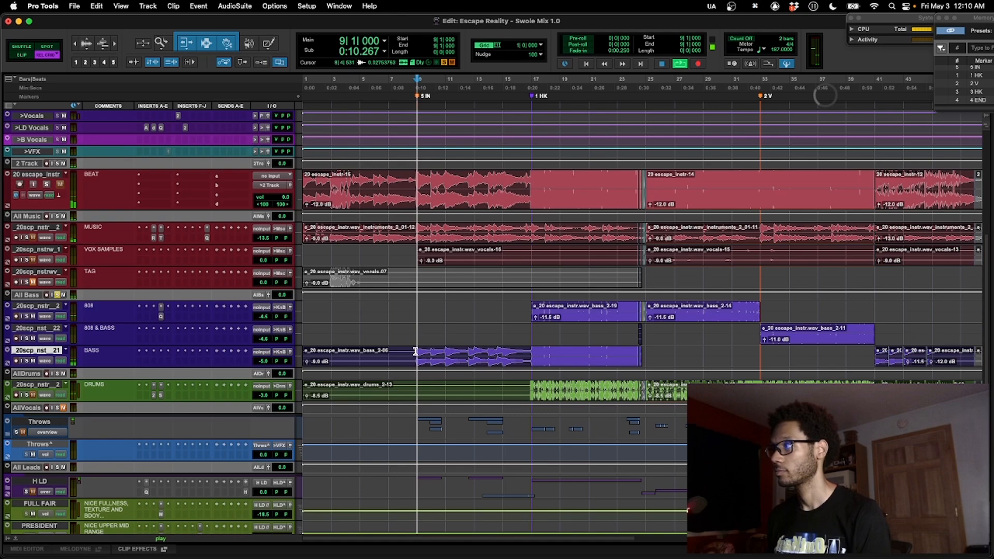
pyautogui.press('space')
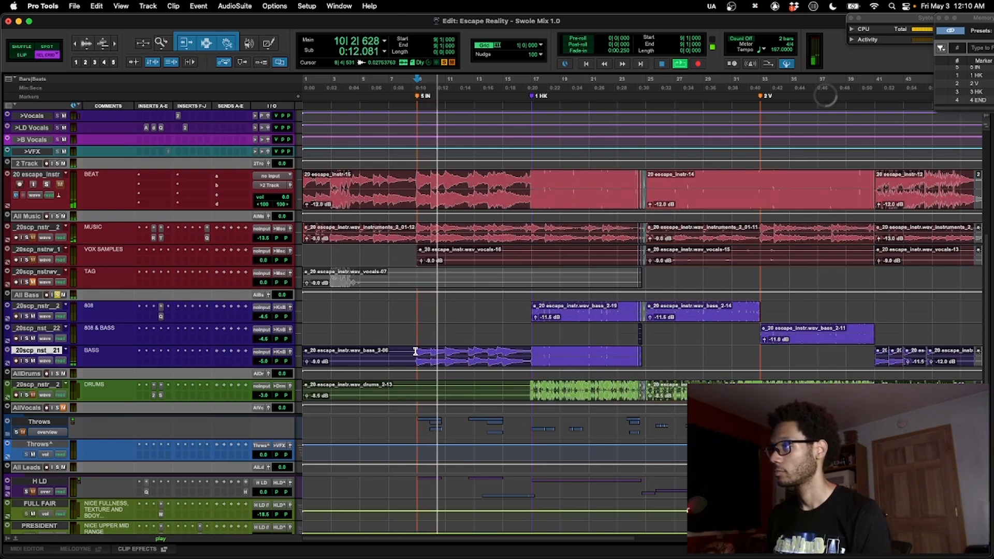
pyautogui.press('space')
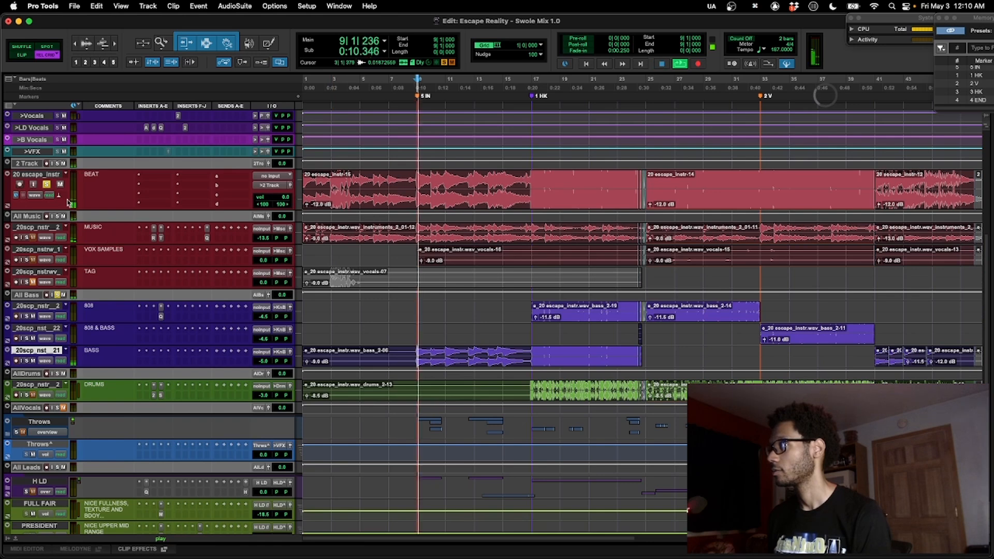
pyautogui.press('space')
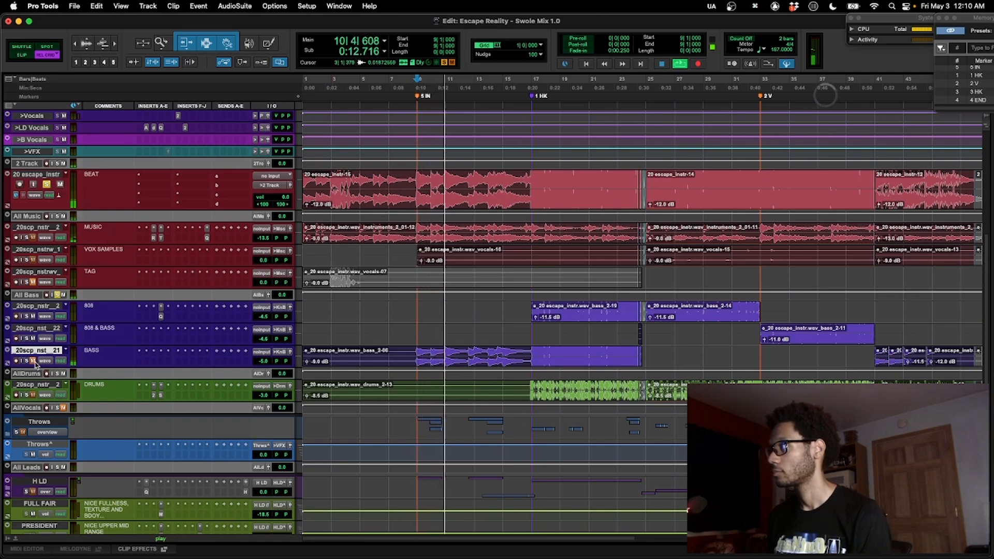
# Select the 808, 808 & BASS and BASS tracks at the 1 HK marker and enlarge their track height.
pyautogui.scroll(-5, 449, 384)
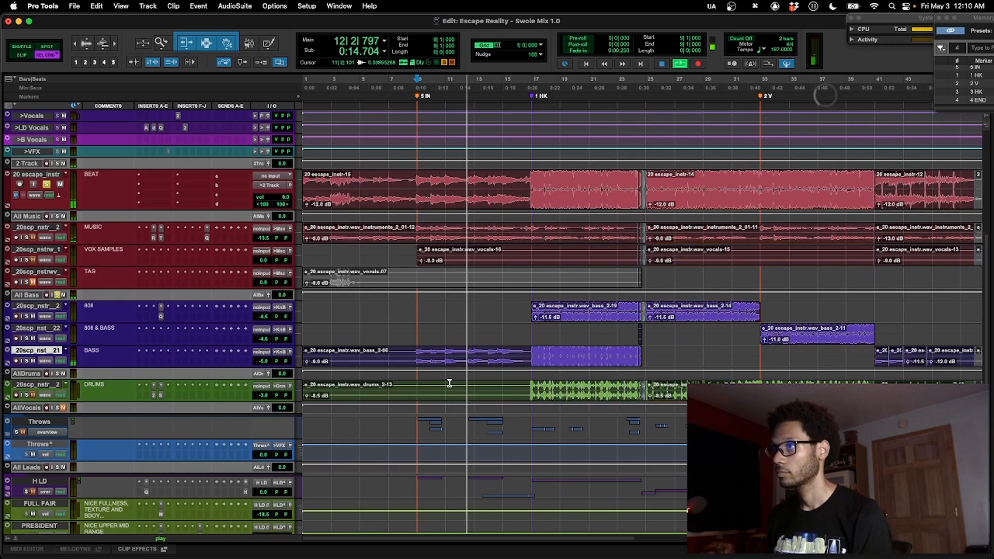
pyautogui.hscroll(3, 450, 384)
pyautogui.scroll(5, 449, 384)
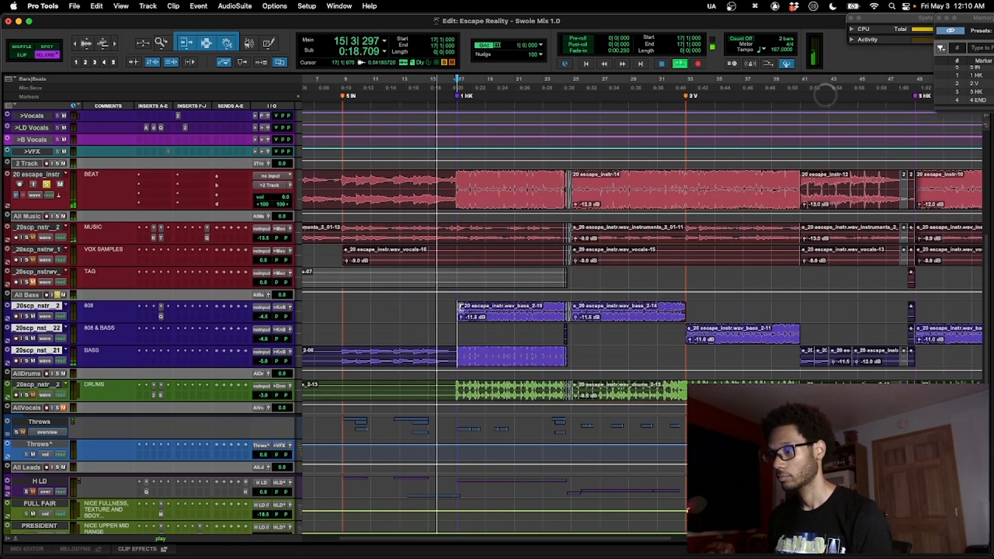
pyautogui.hotkey('ctrl', 'Up')
pyautogui.scroll(-3, 503, 353)
pyautogui.press('t')
pyautogui.press('t')
pyautogui.scroll(-3, 503, 353)
pyautogui.hscroll(4, 503, 353)
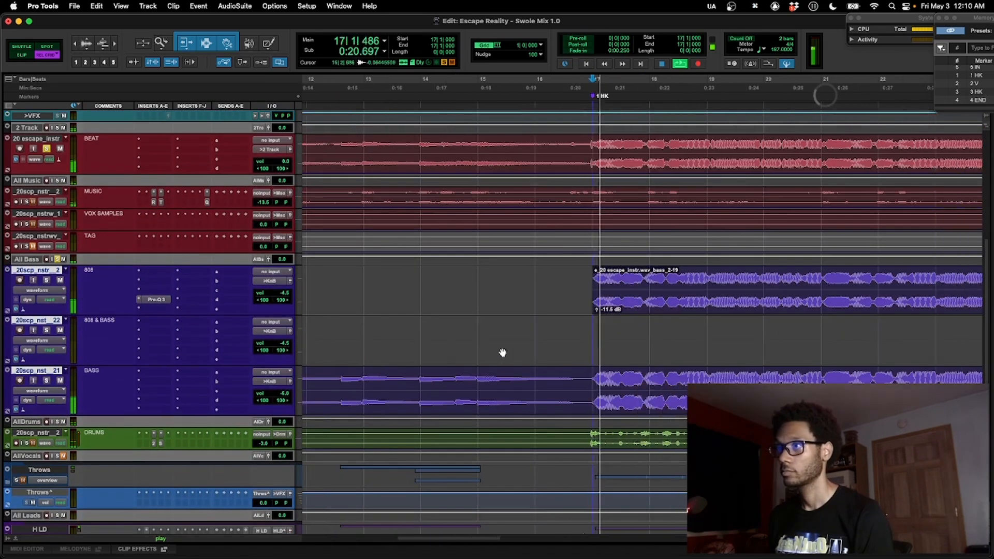
# Listen to the bass from the 1 HK marker, stop playback and review the bass clips across the arrangement.
pyautogui.press('r')
pyautogui.hscroll(2, 503, 354)
pyautogui.hscroll(2, 503, 353)
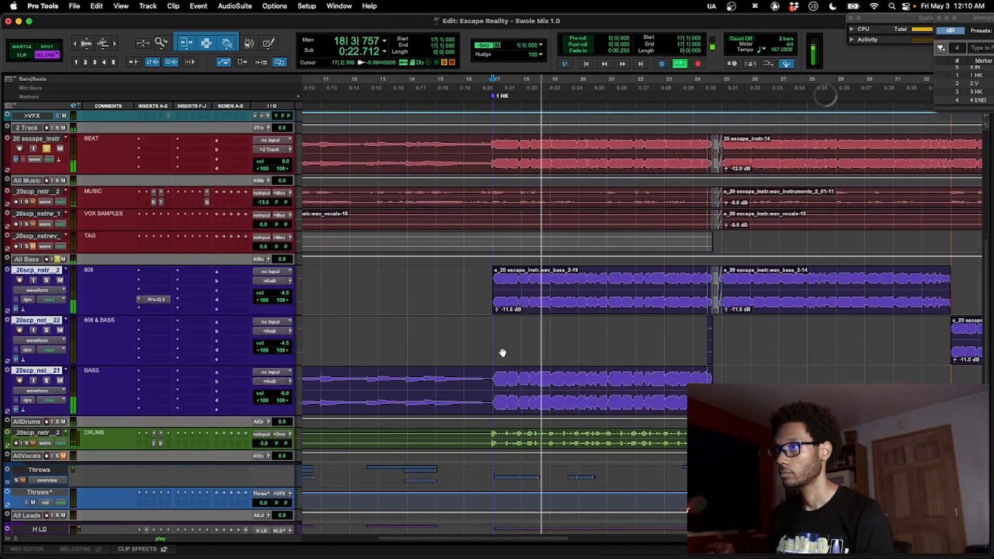
pyautogui.press('space')
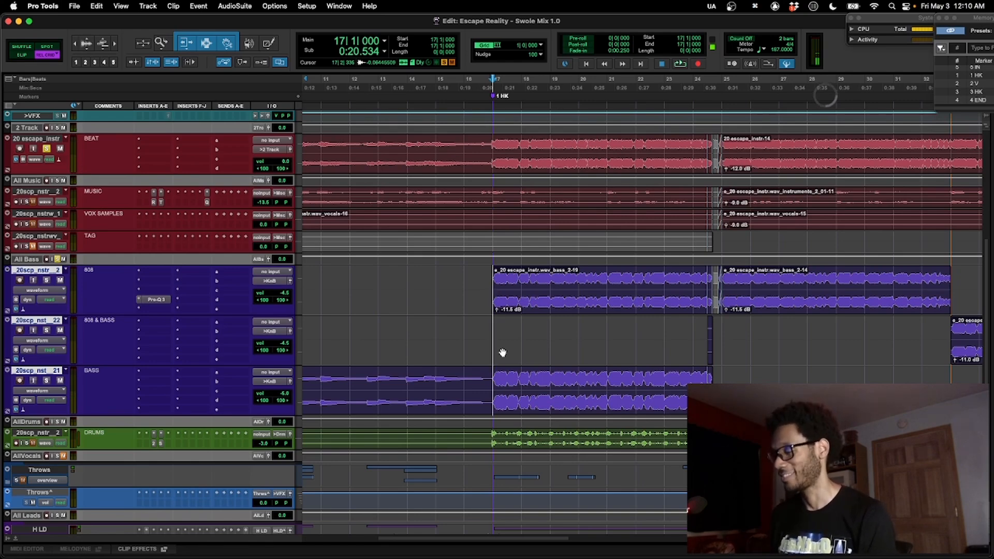
pyautogui.press('r')
pyautogui.press('r')
pyautogui.press('t')
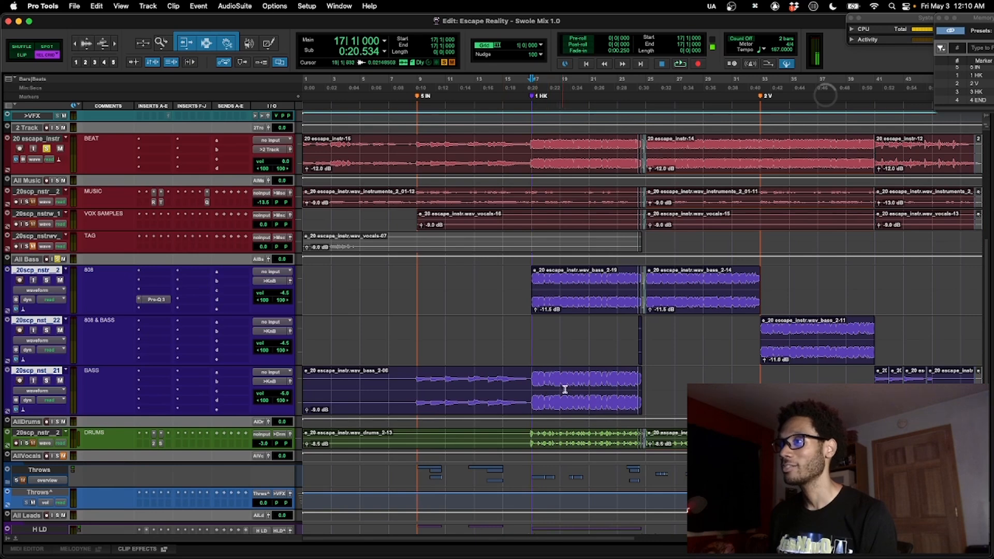
pyautogui.hscroll(2, 591, 395)
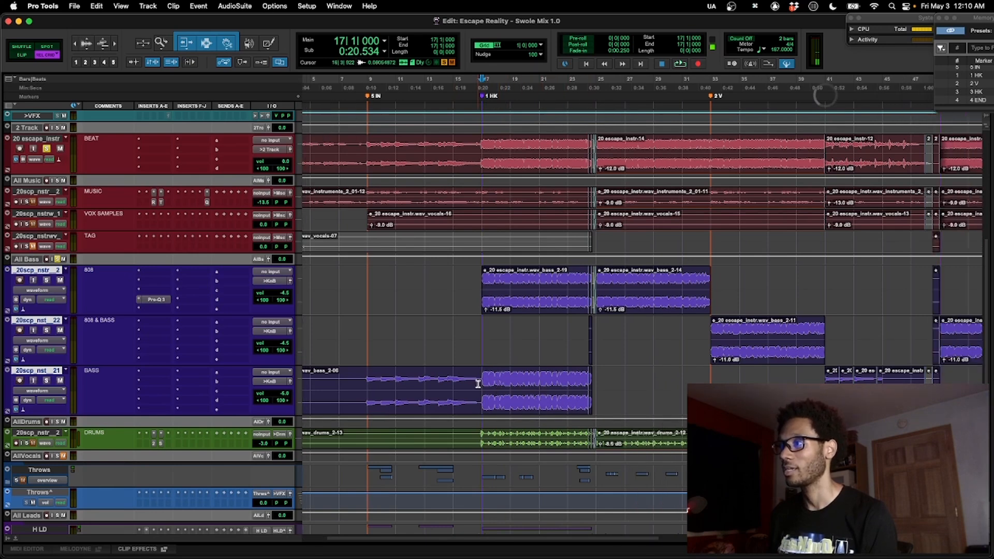
# Play the bass tracks from the 1 HK marker and recheck the playback from bars 25, 23 and 17.
pyautogui.hscroll(10, 601, 383)
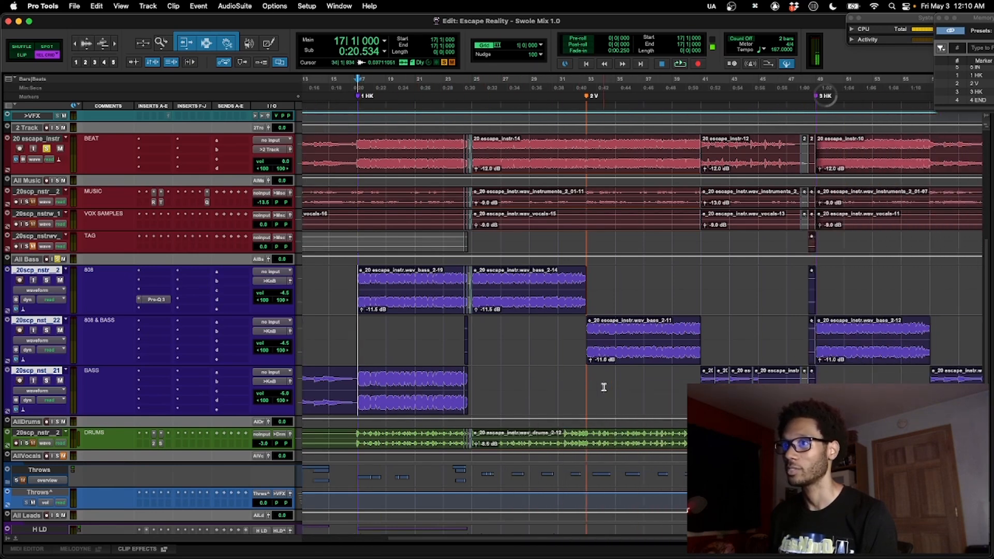
pyautogui.hscroll(-14, 595, 383)
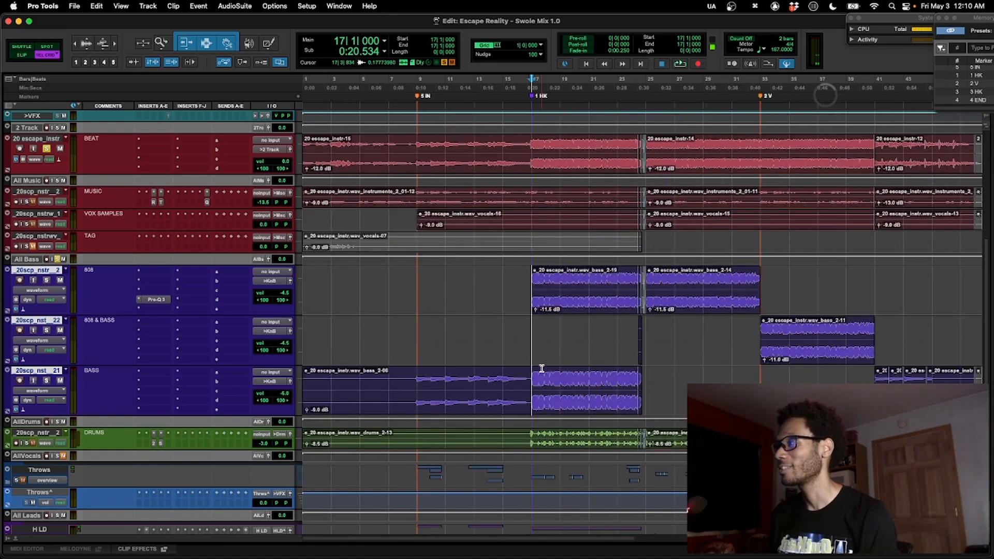
pyautogui.press('space')
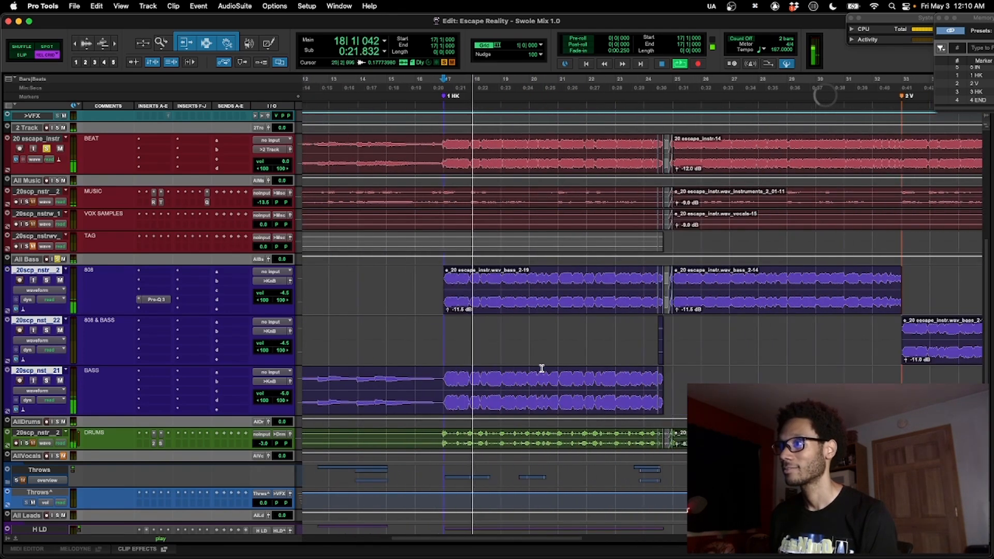
pyautogui.click(675, 327)
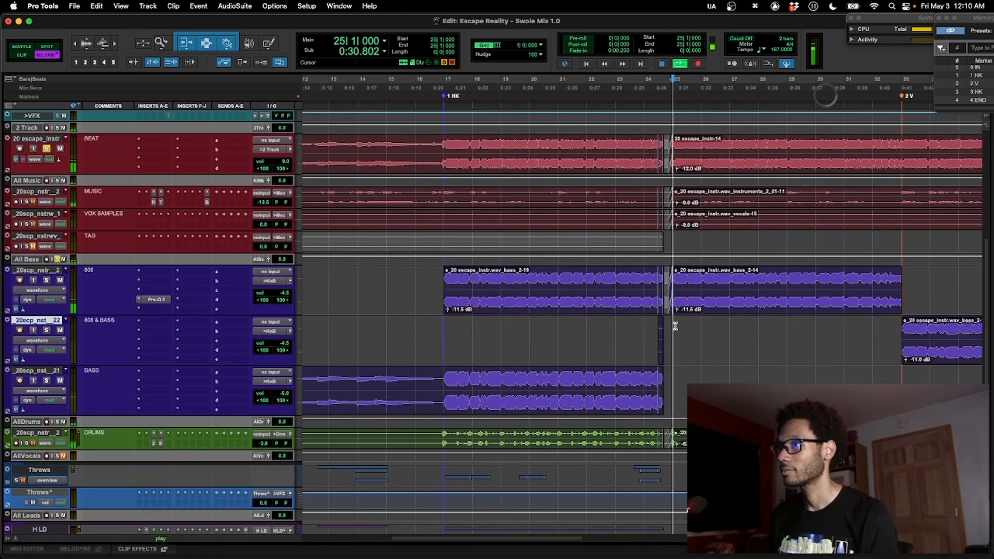
pyautogui.click(614, 325)
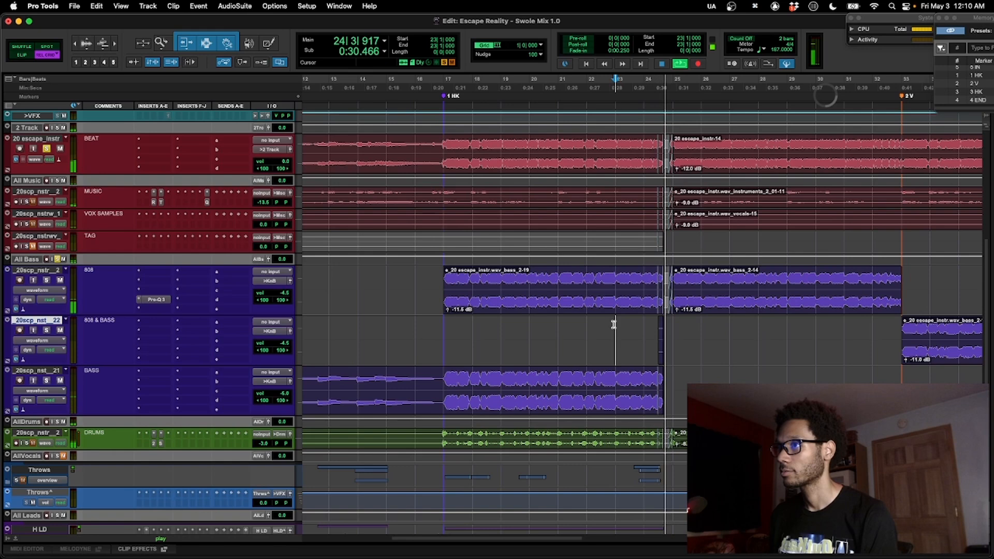
pyautogui.click(447, 327)
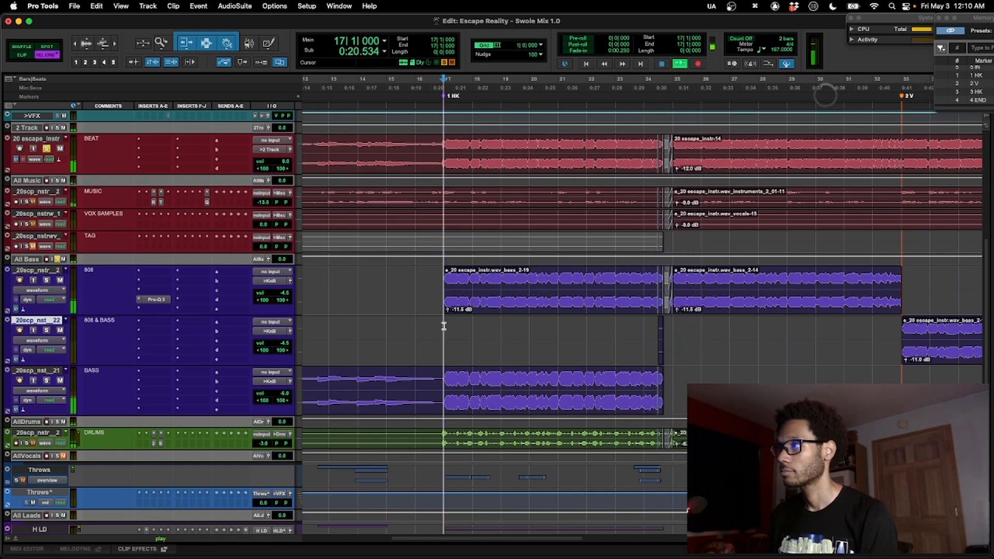
# Solo the BASS track and switch the solo to 808 to compare both from the 1 HK marker, ending with playback stopped.
pyautogui.click(443, 380)
pyautogui.hotkey('shift', 's')
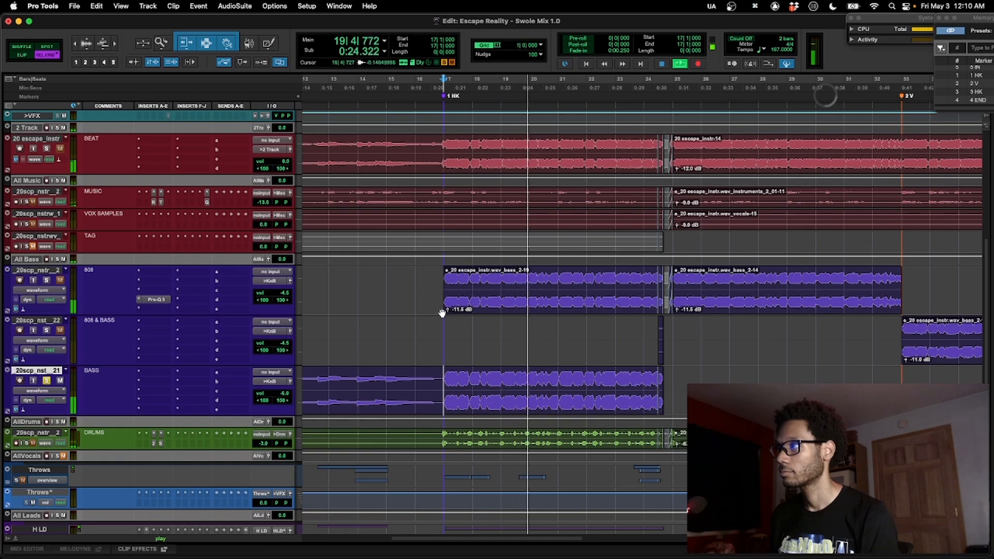
pyautogui.click(440, 281)
pyautogui.hotkey('shift', 's')
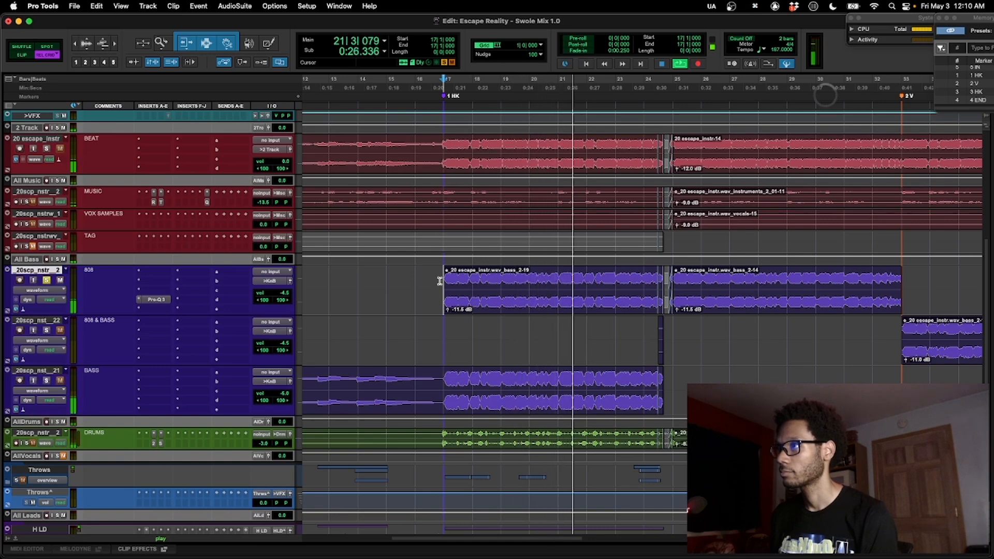
pyautogui.tripleClick(697, 312)
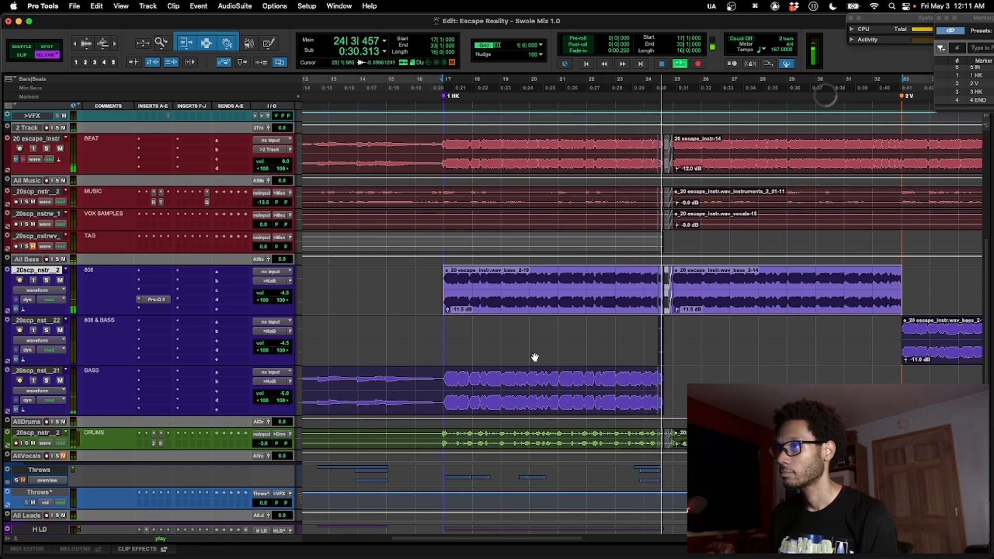
pyautogui.click(441, 331)
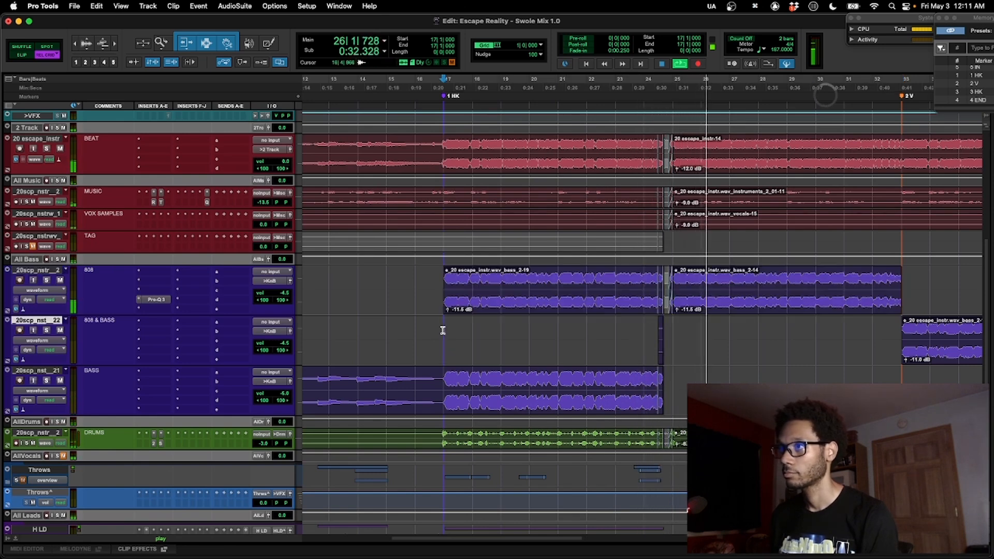
pyautogui.press('space')
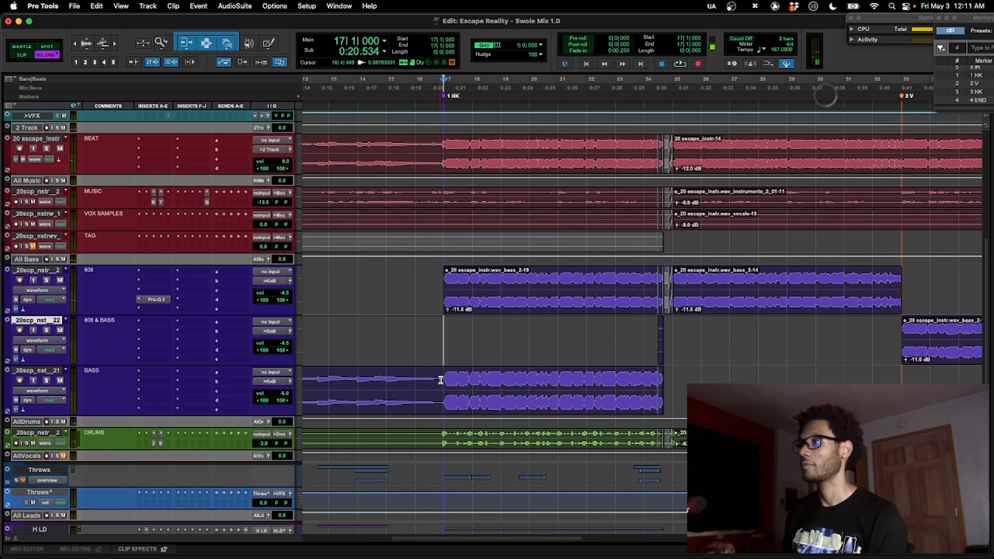
# Select the BASS section from bar 17 to bar 25 and examine it against the whole arrangement.
pyautogui.moveTo(441, 379); pyautogui.dragTo(674, 390)
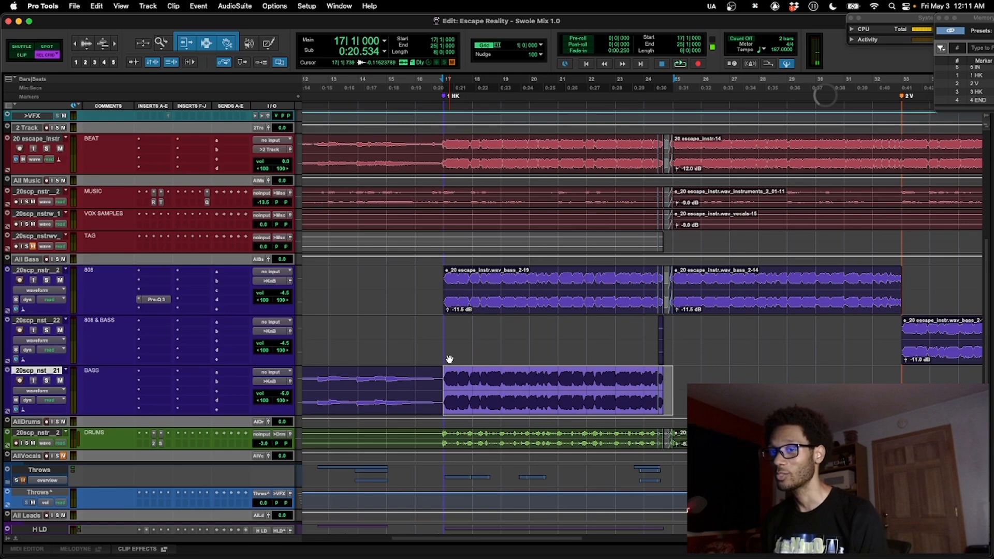
pyautogui.press('r')
pyautogui.press('r')
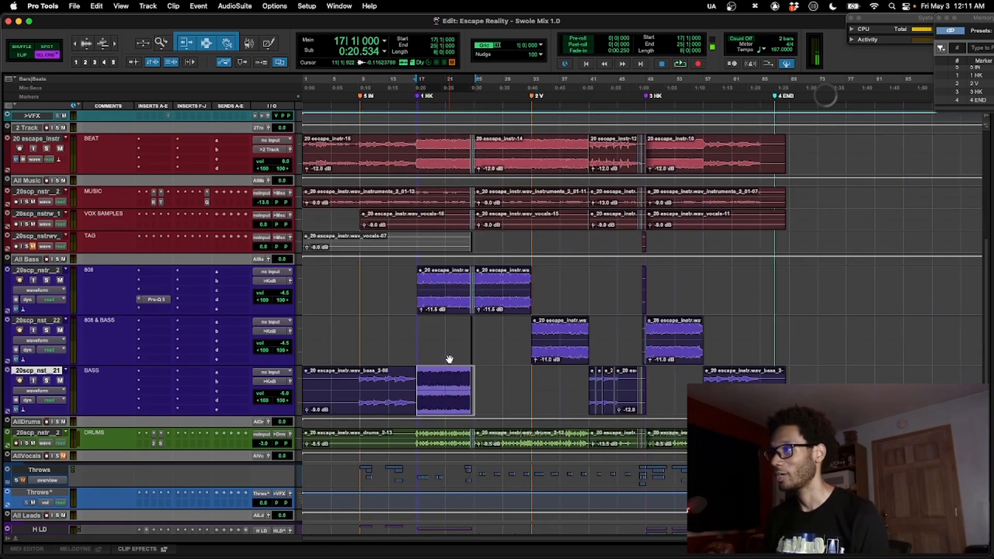
pyautogui.press('t')
pyautogui.press('t')
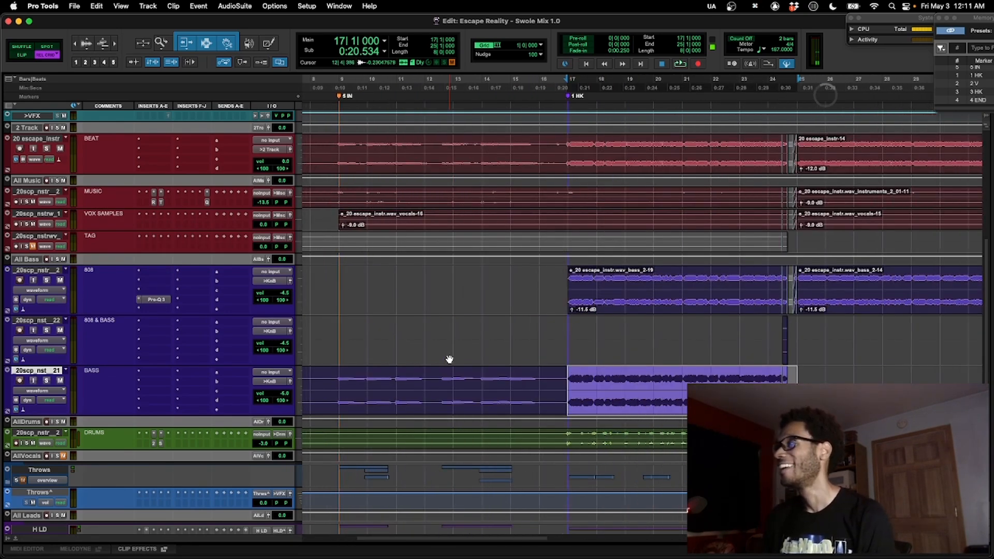
# Open the 808 track's Pro-Q 3, inspect its low-frequency band settings and close the plug-in.
pyautogui.hscroll(4, 451, 357)
pyautogui.click(167, 300)
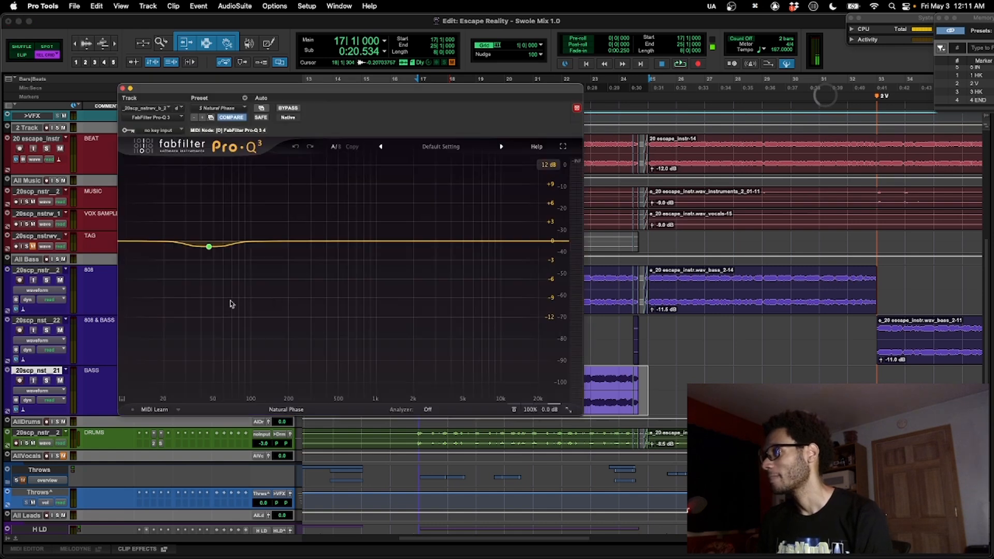
pyautogui.moveTo(221, 256)
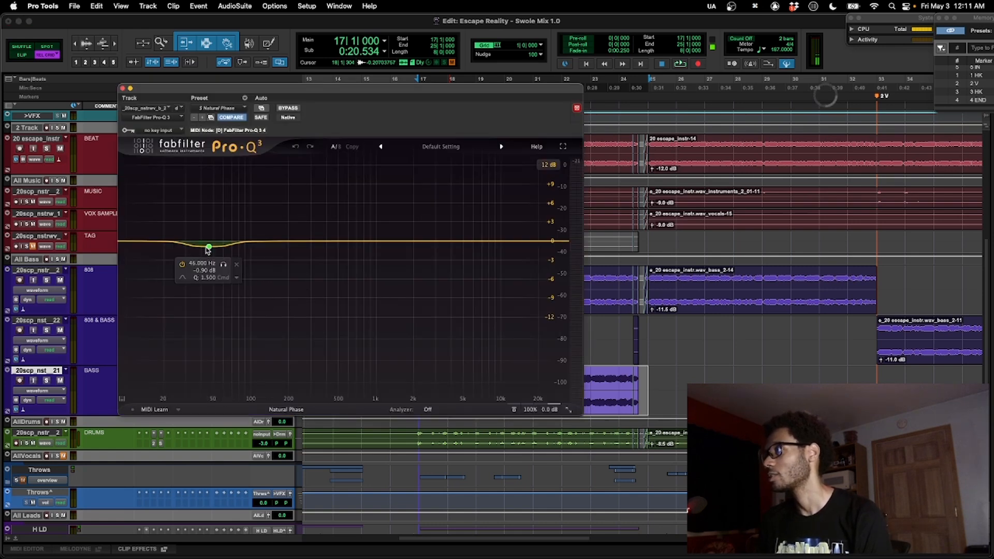
pyautogui.press('super+w')
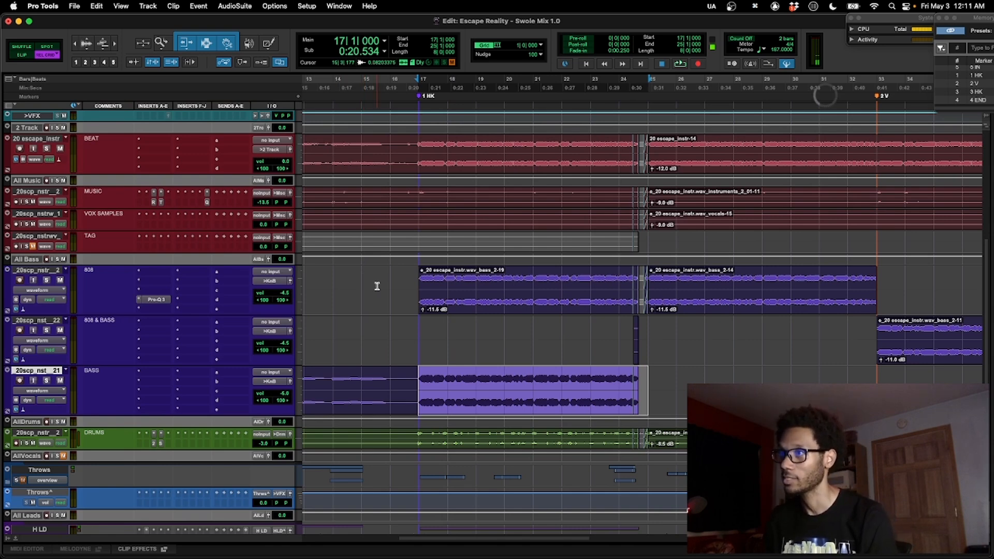
# Play the 808 & BASS track from bar 32 through the 2 V marker and stop playback.
pyautogui.hscroll(5, 377, 286)
pyautogui.hscroll(-4, 377, 286)
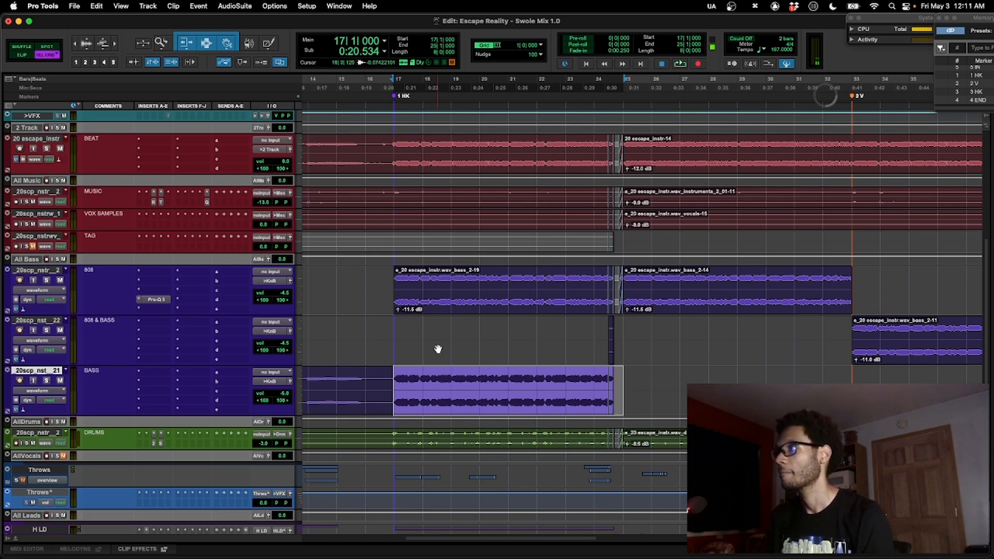
pyautogui.hscroll(5, 438, 350)
pyautogui.hscroll(4, 612, 363)
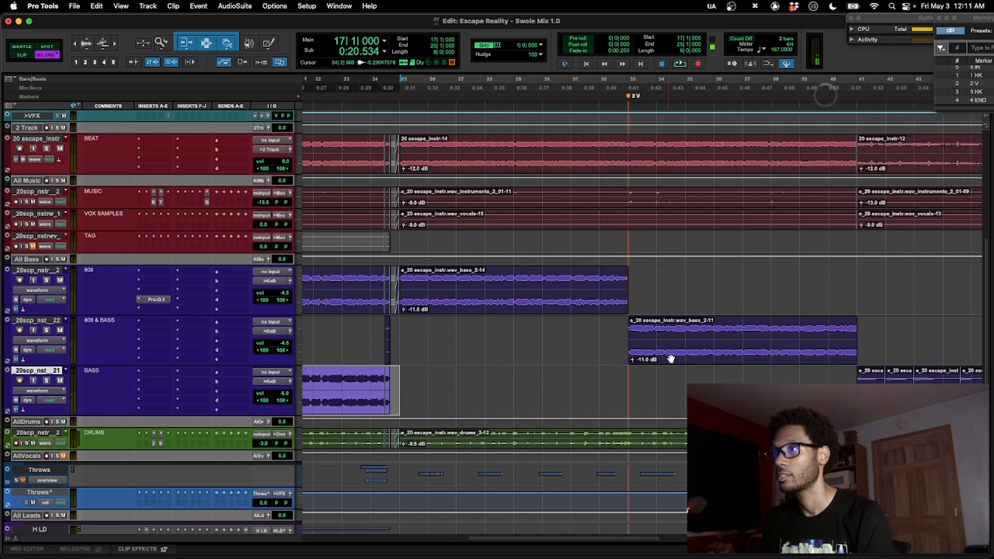
pyautogui.click(606, 329)
pyautogui.press('space')
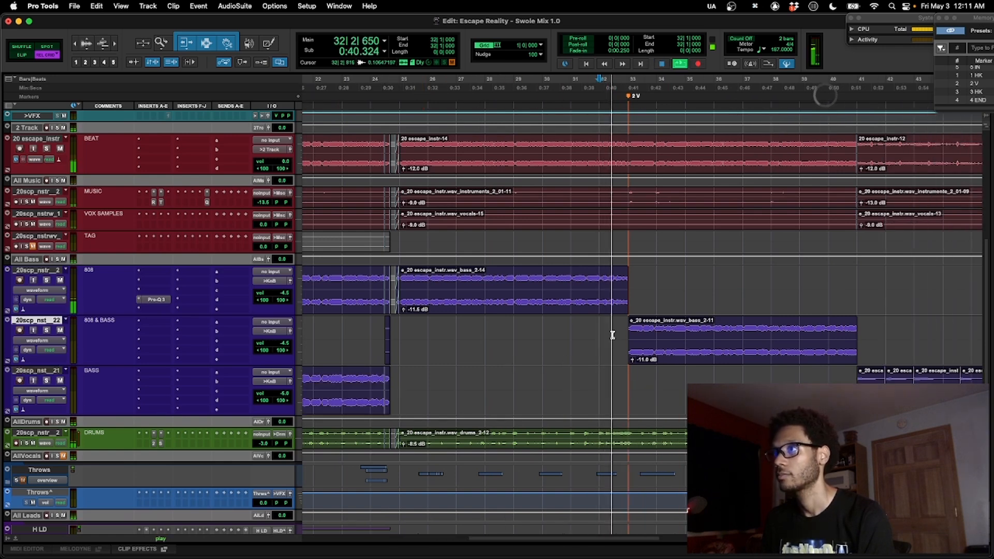
pyautogui.hscroll(4, 613, 335)
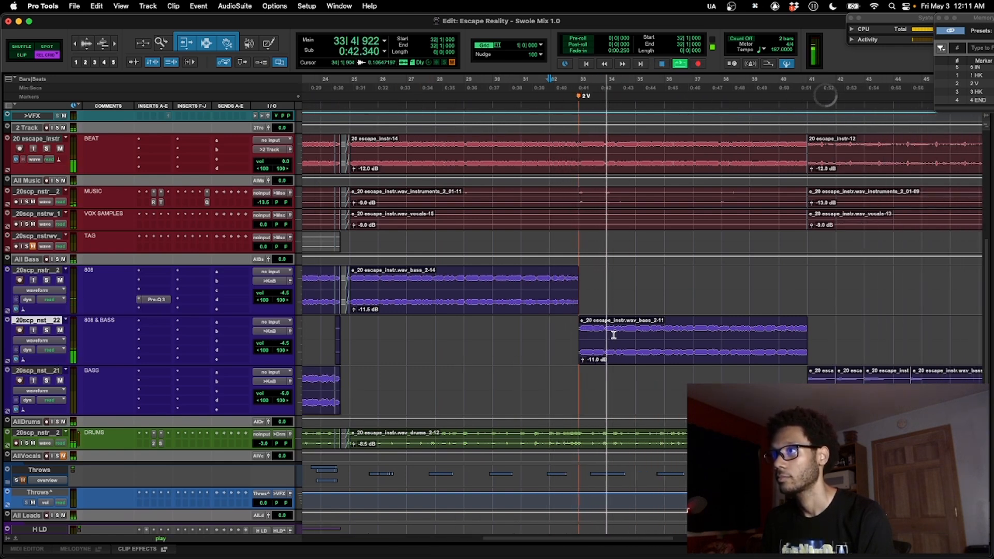
pyautogui.hscroll(1, 613, 335)
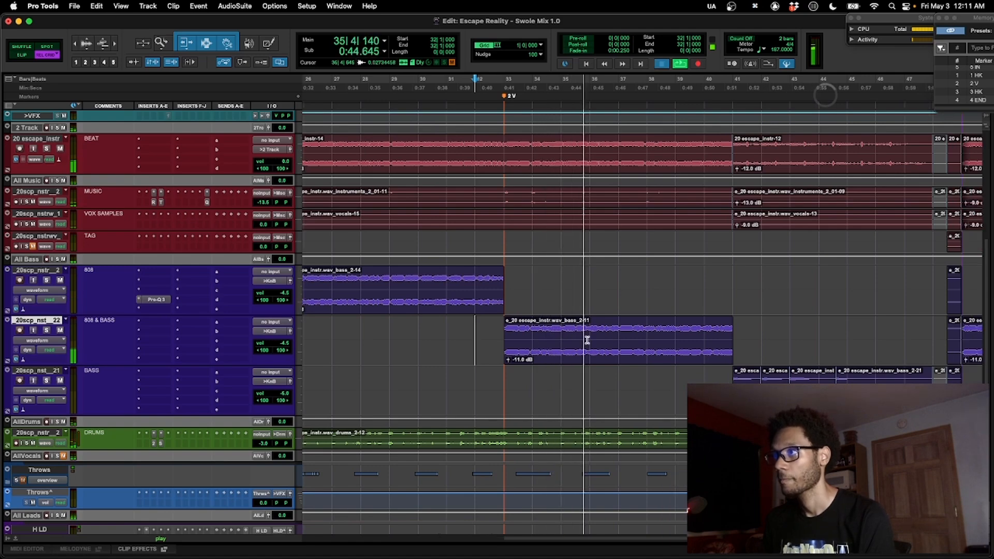
pyautogui.press('space')
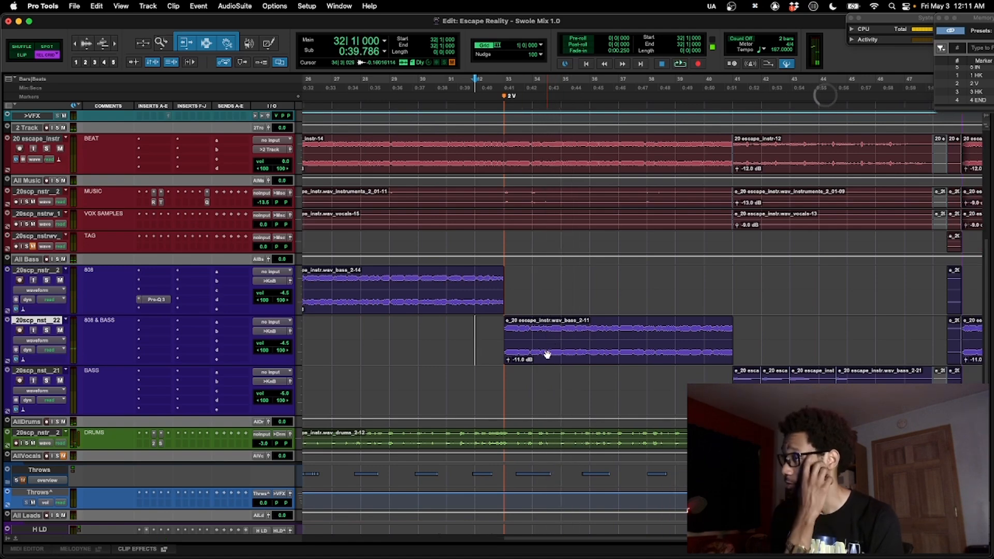
# Review the earlier BASS clips, select the 808 & BASS clip at the 2 V marker and briefly play it.
pyautogui.hscroll(-20, 508, 364)
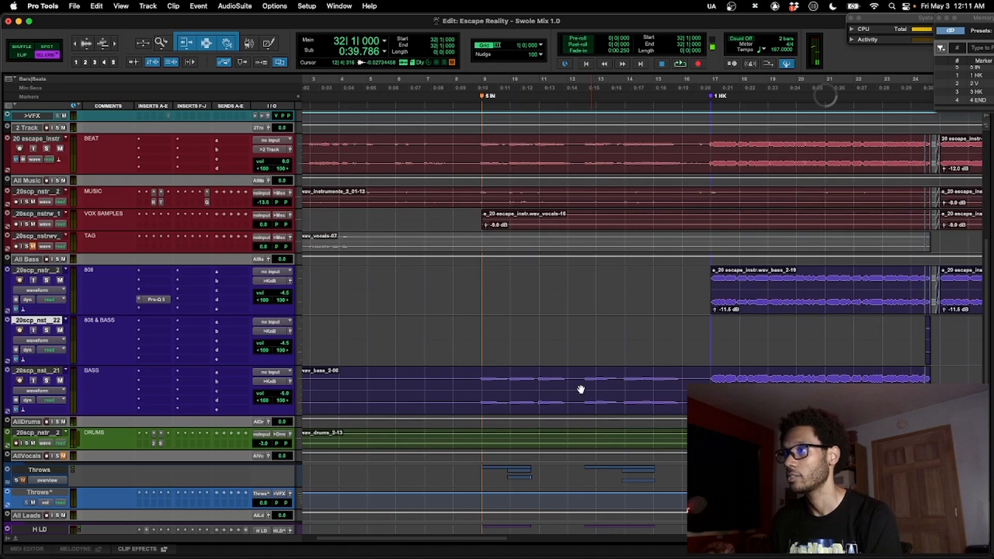
pyautogui.hscroll(15, 499, 380)
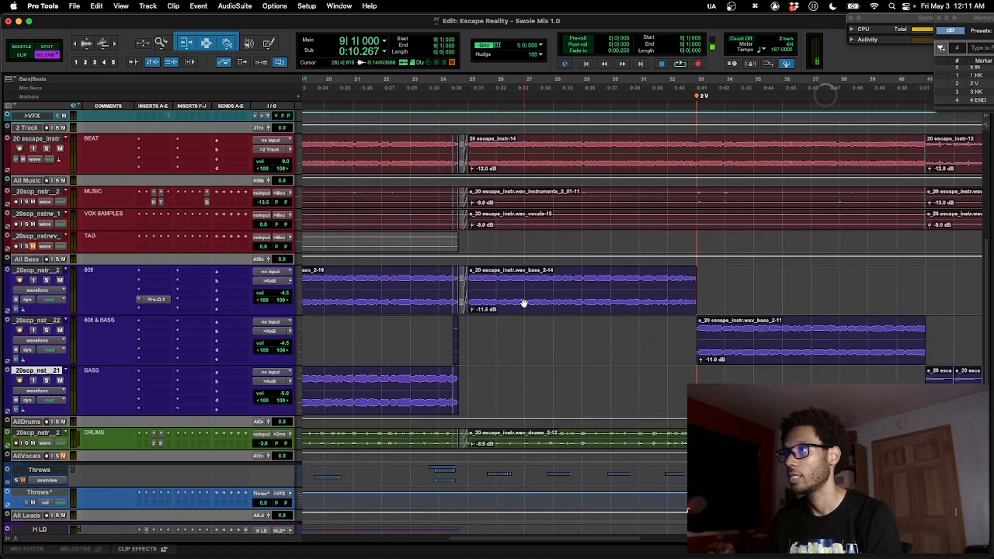
pyautogui.hscroll(4, 563, 331)
pyautogui.click(669, 362)
pyautogui.press('space')
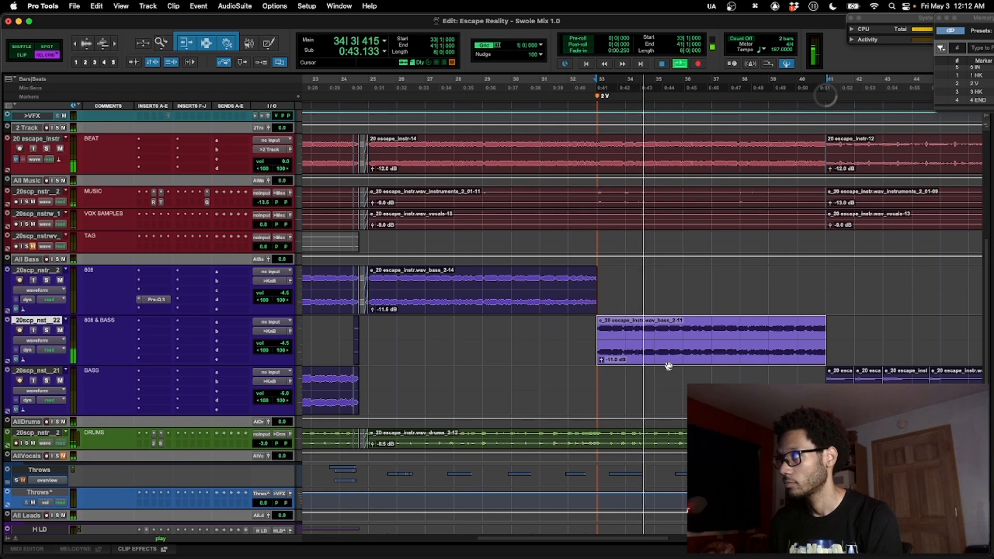
pyautogui.press('space')
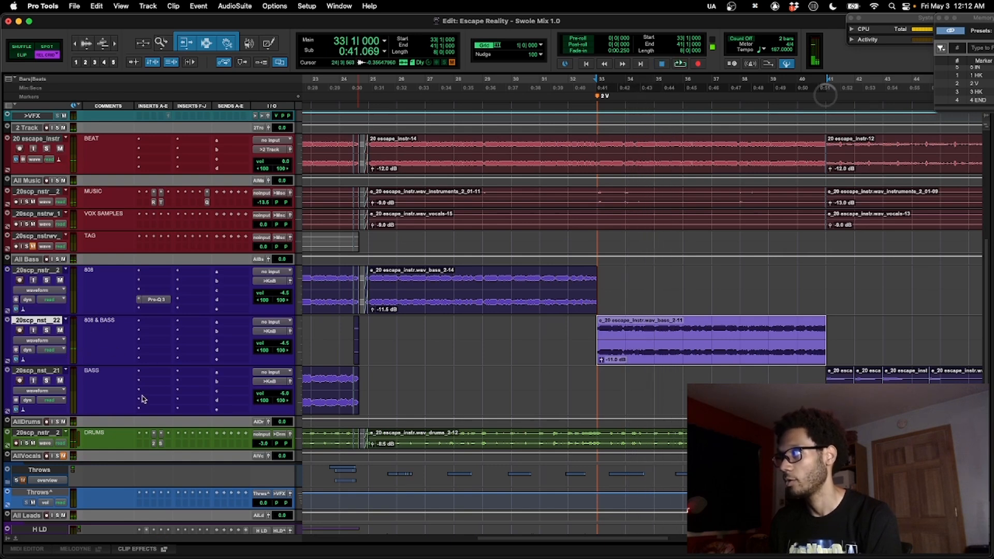
# Place the edit cursor on the BASS track's clip boundary at bar 42 and briefly audition from there.
pyautogui.hscroll(3, 465, 381)
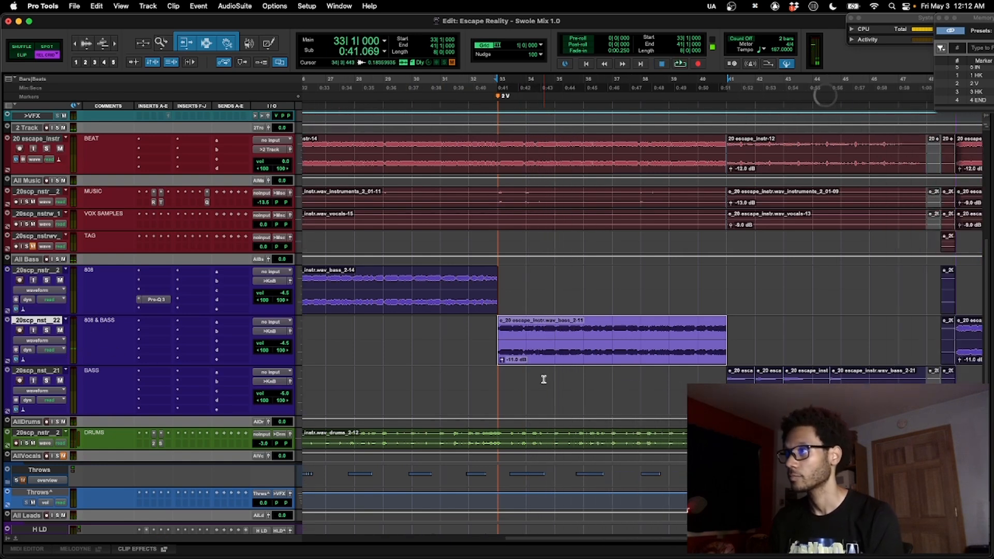
pyautogui.hscroll(3, 544, 380)
pyautogui.press('super+alt+bracketright')
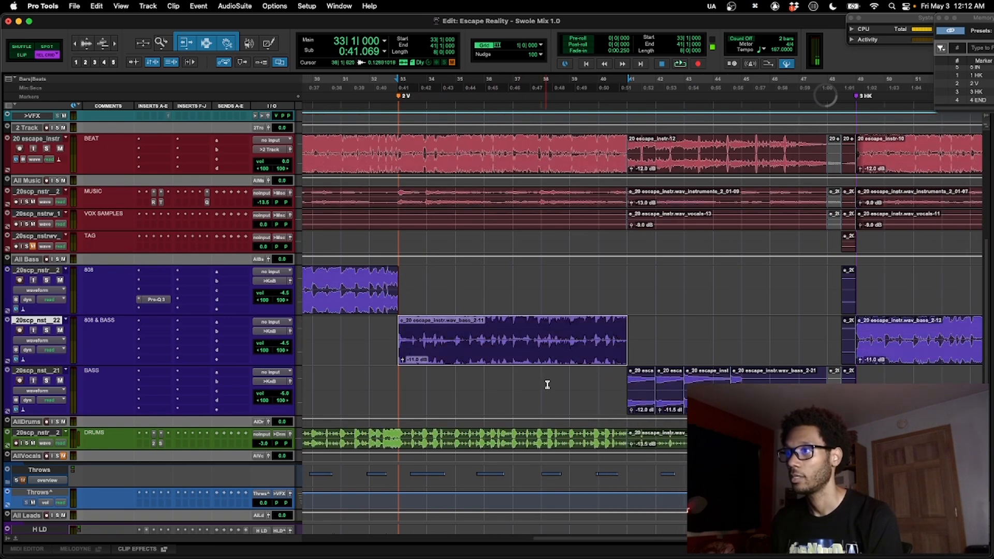
pyautogui.press('super+alt+bracketleft')
pyautogui.click(621, 382)
pyautogui.press('Tab')
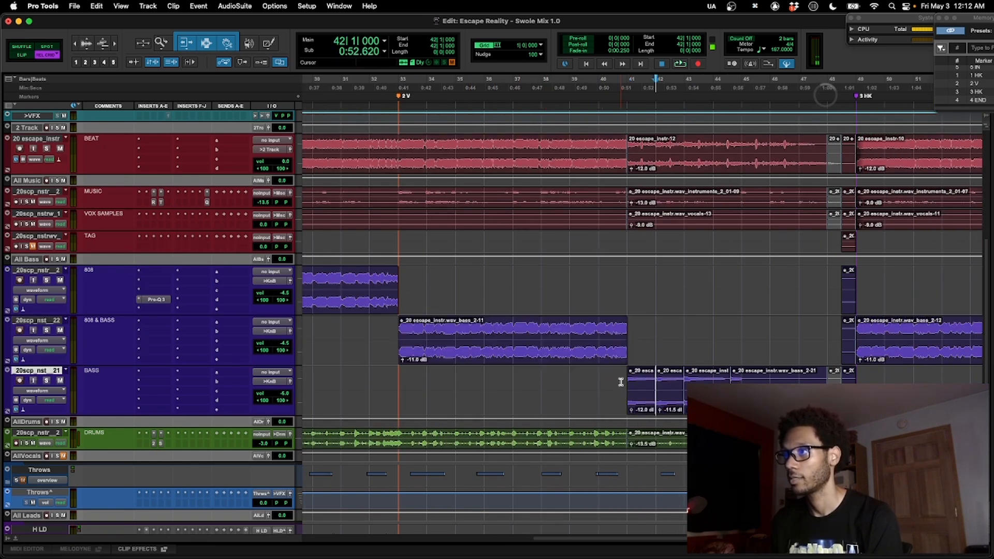
pyautogui.press('space')
pyautogui.press('space')
# Audition the BASS clips repeatedly from bar 41, before the 3 HK marker.
pyautogui.click(617, 380)
pyautogui.press('space')
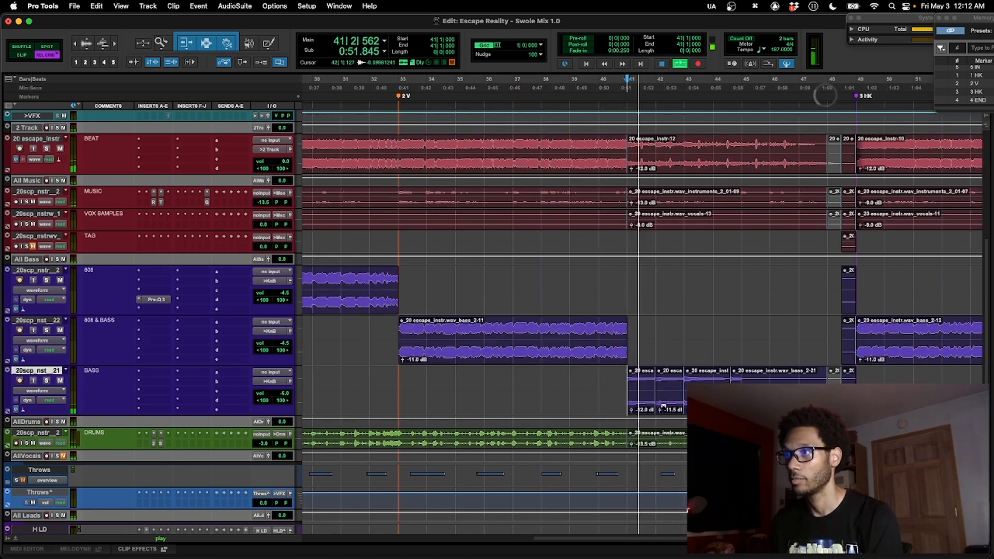
pyautogui.press('space')
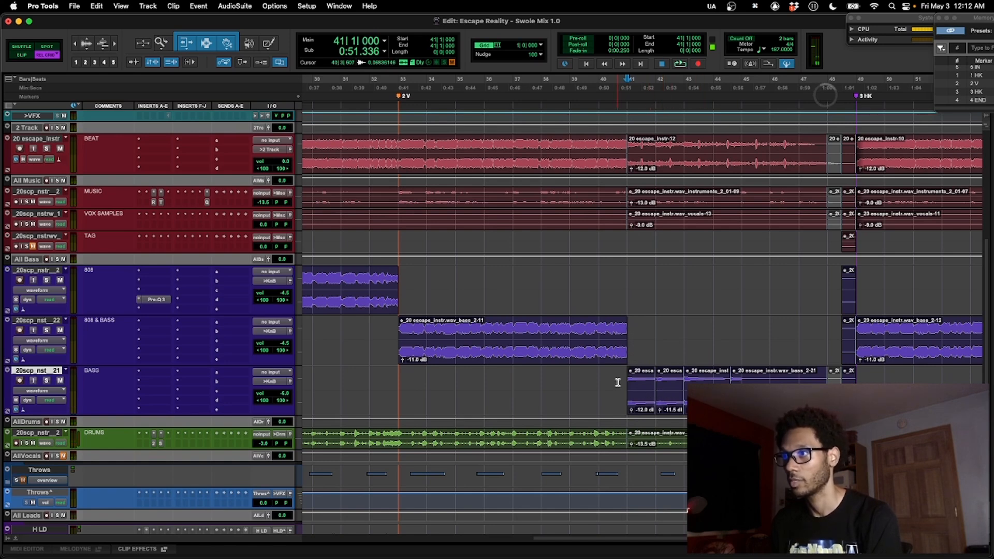
pyautogui.press('space')
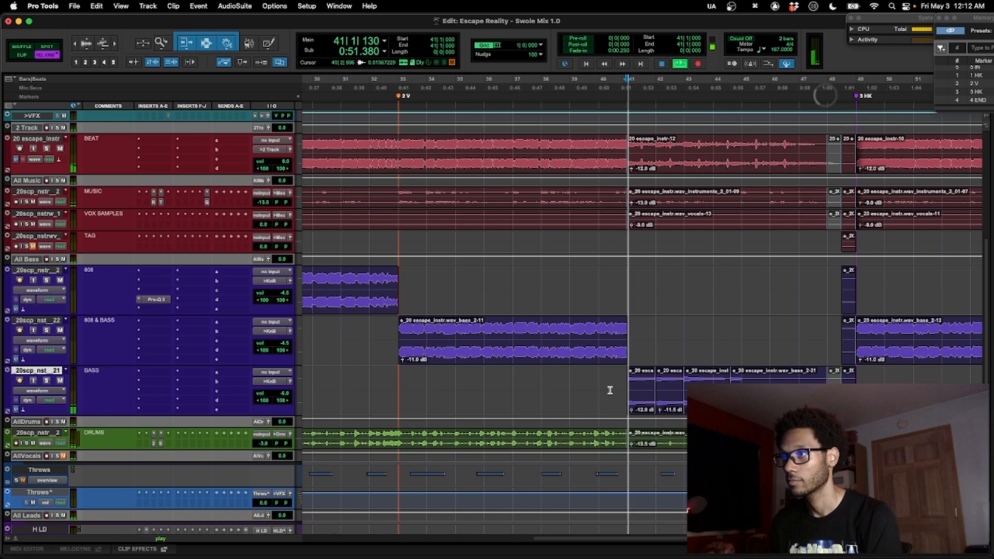
pyautogui.press('space')
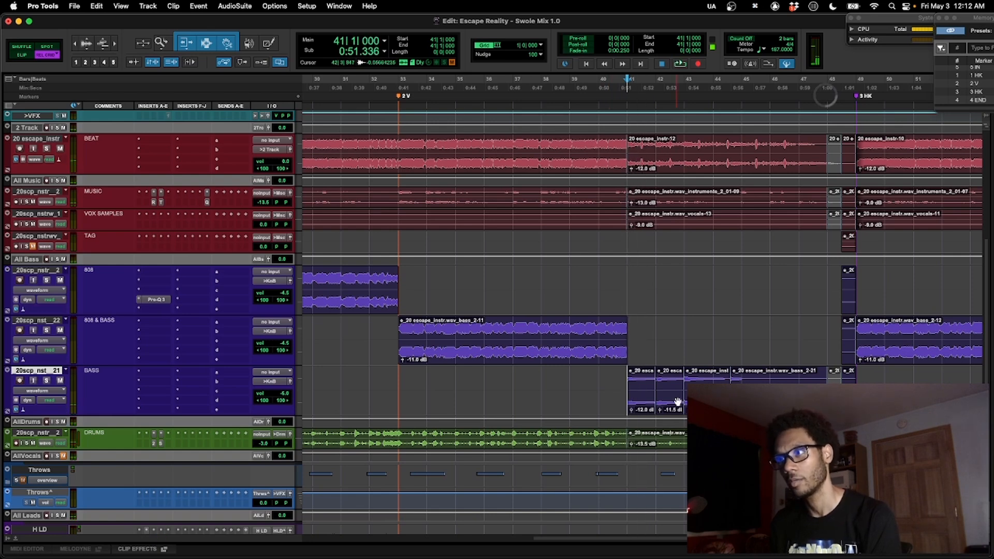
pyautogui.press('space')
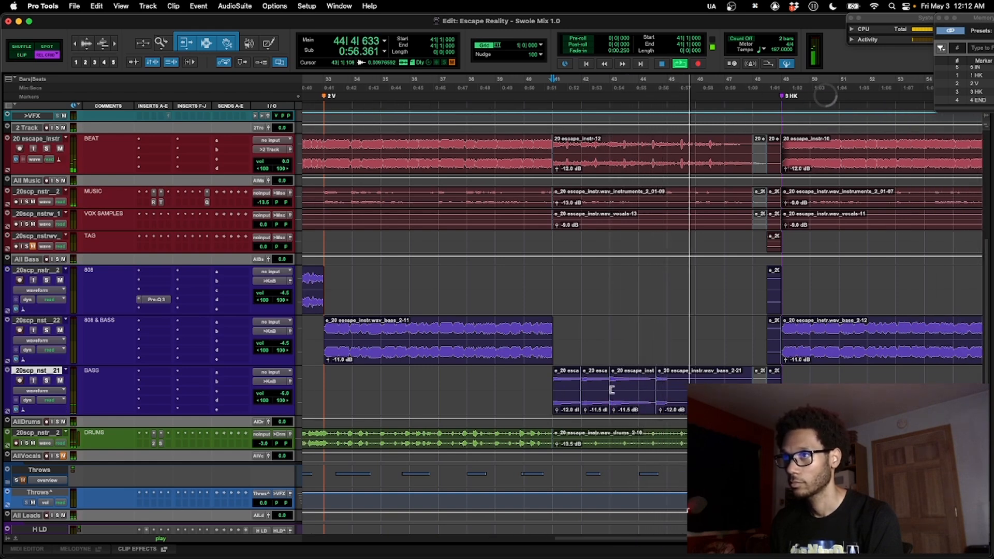
# Audition the bass after the 3 HK marker, continuing into the BASS clip that starts at bar 57, and stop playback.
pyautogui.press('space')
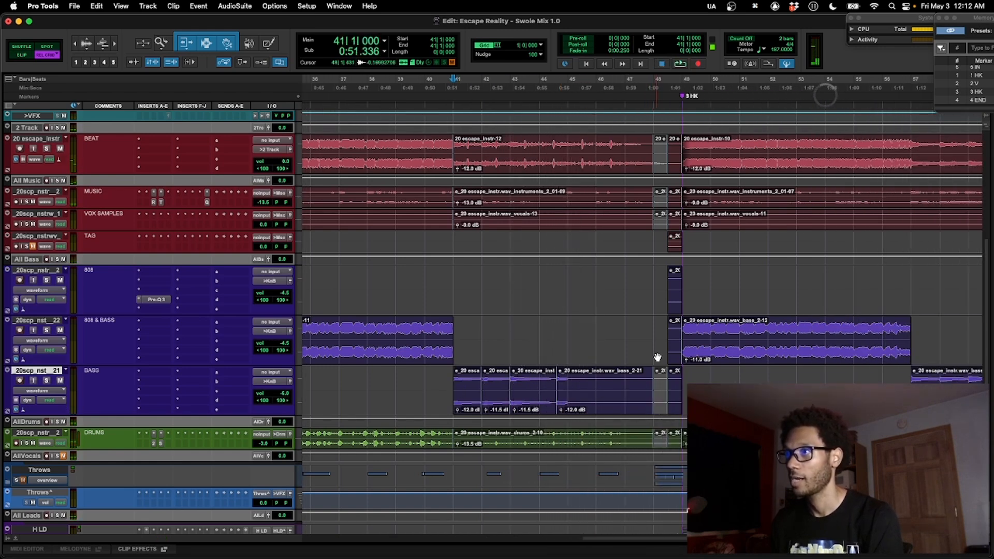
pyautogui.press('space')
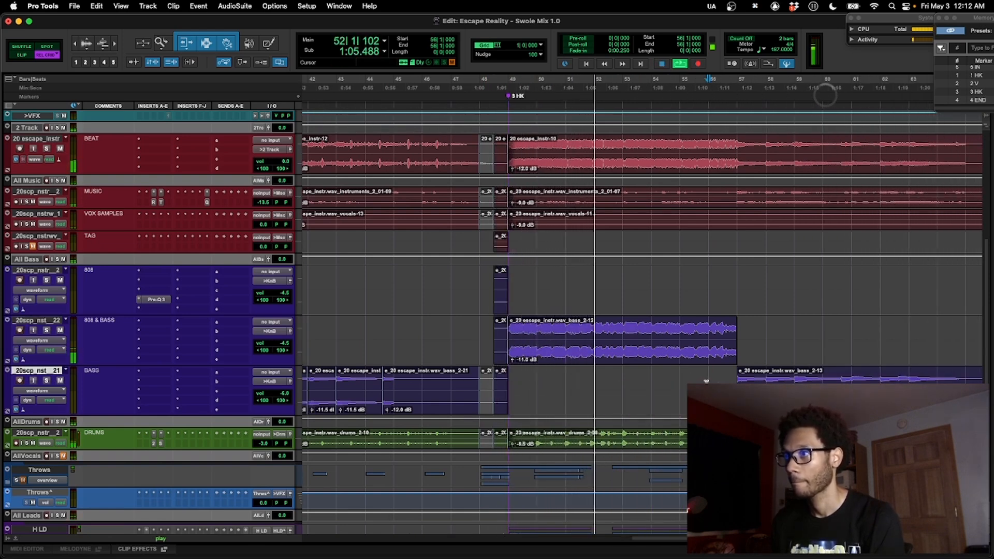
pyautogui.click(706, 381)
pyautogui.hscroll(2, 706, 381)
pyautogui.press('r')
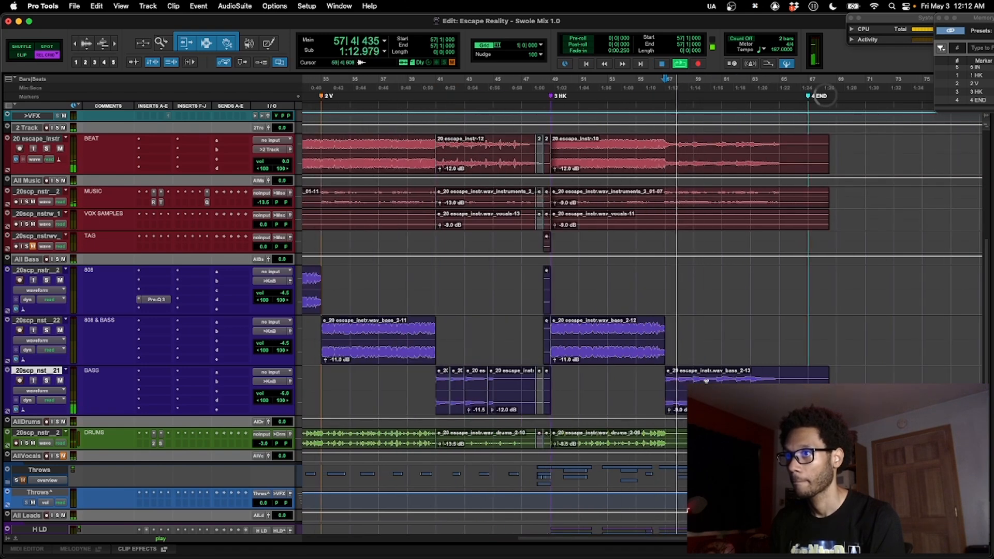
pyautogui.press('space')
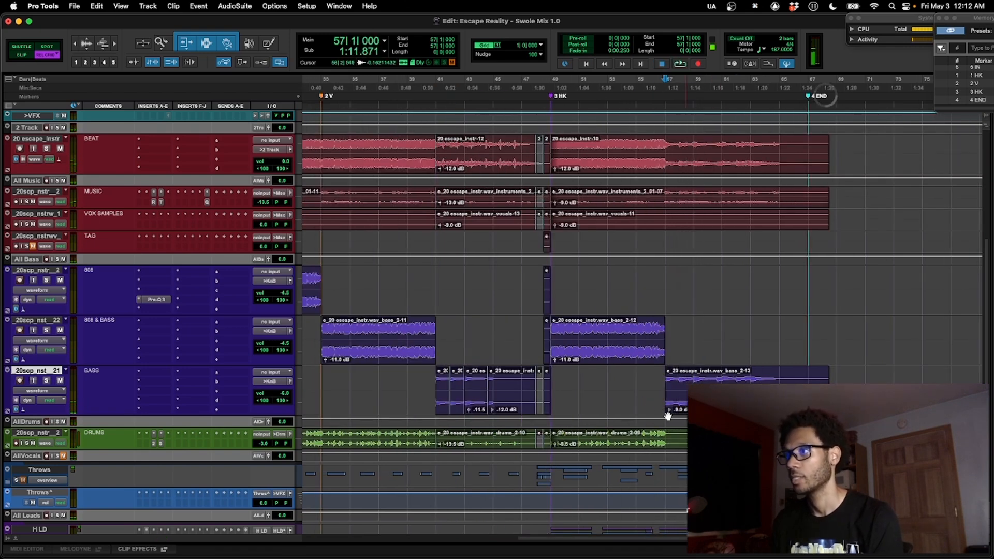
# Place the edit cursor on the DRUMS track at the 1 HK marker and enlarge the track's height.
pyautogui.hscroll(-4, 655, 413)
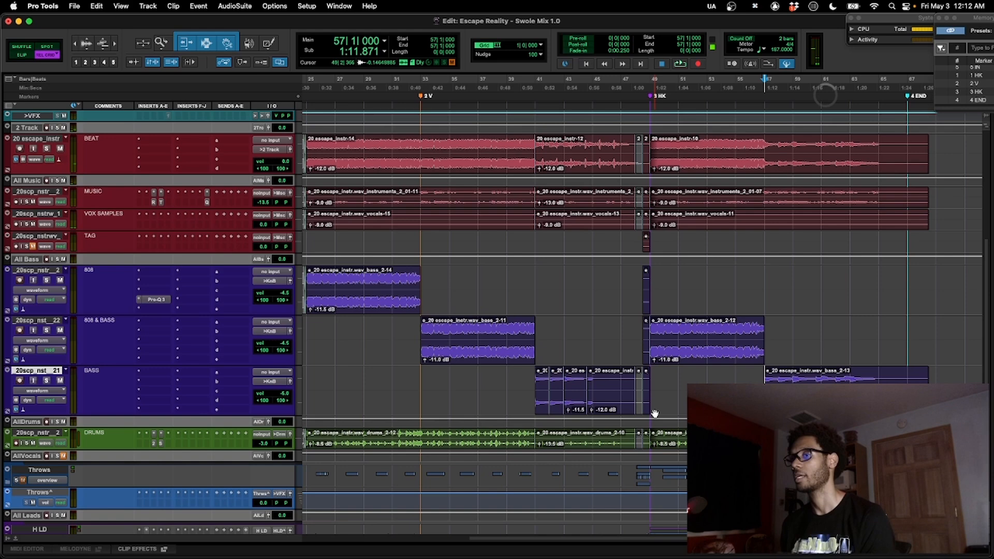
pyautogui.hscroll(-4, 655, 413)
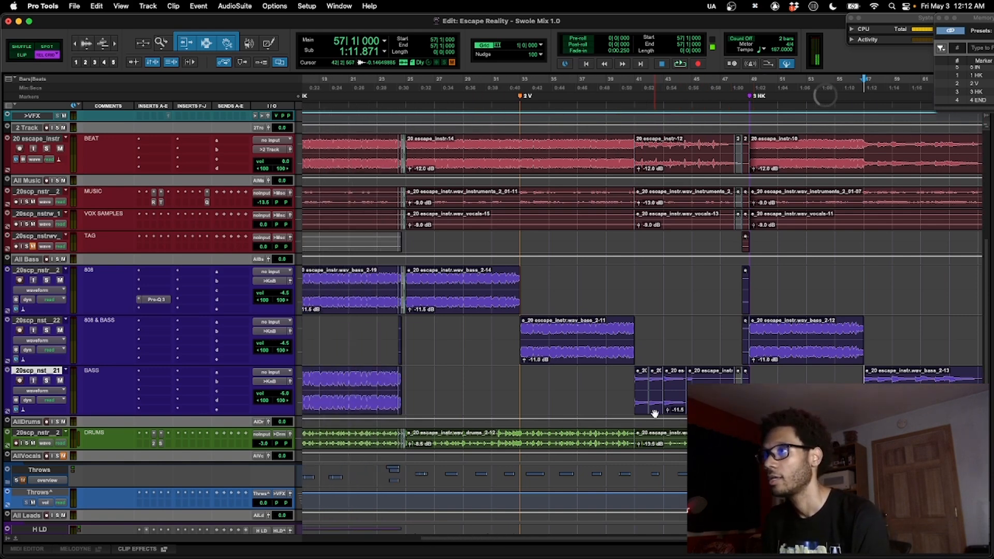
pyautogui.hscroll(-3, 655, 412)
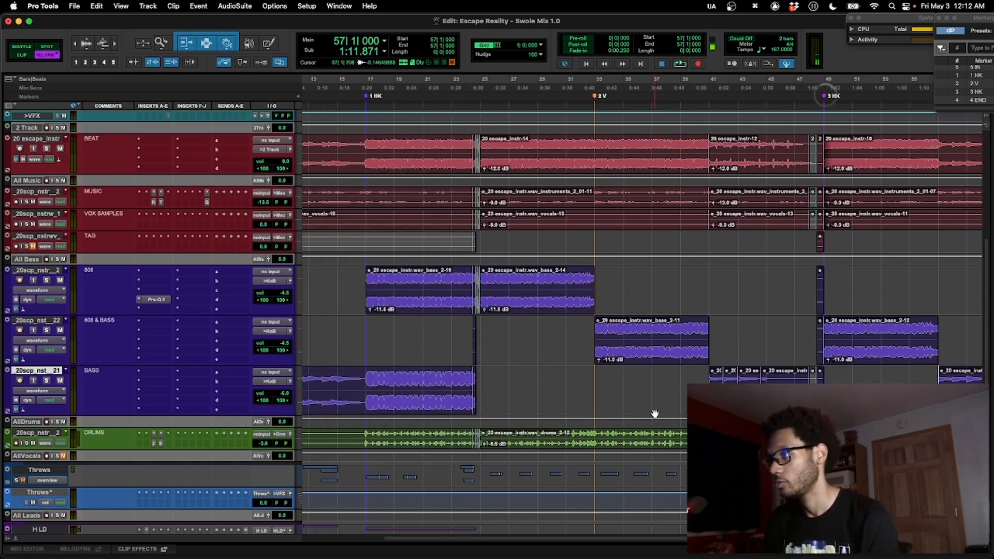
pyautogui.click(439, 436)
pyautogui.hotkey('ctrl', 'Up')
pyautogui.hotkey('ctrl', 'Up')
pyautogui.scroll(-6, 439, 436)
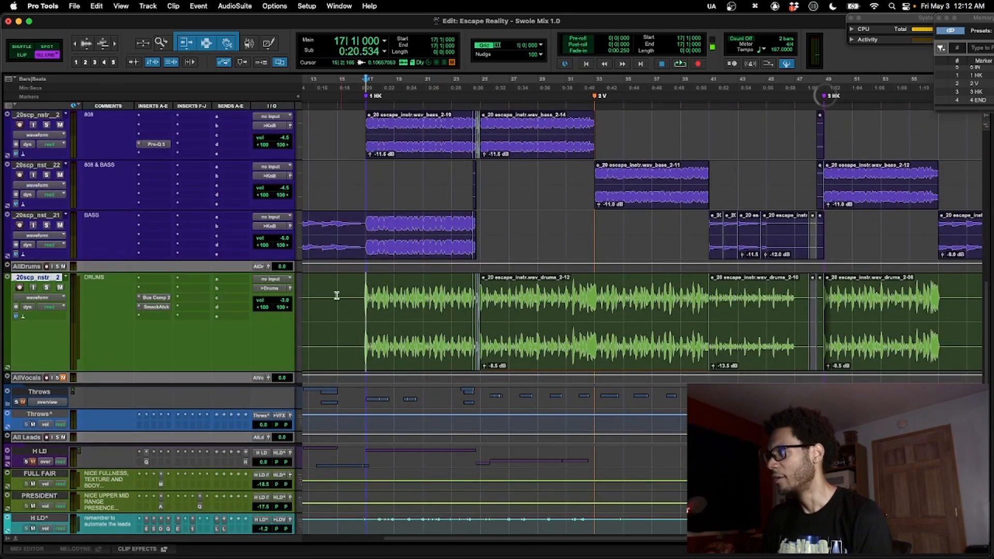
# Open Bus Compressor 2 on the DRUMS track and compare playback from bar 17 with both drum inserts bypassed and re-enabled.
pyautogui.click(165, 300)
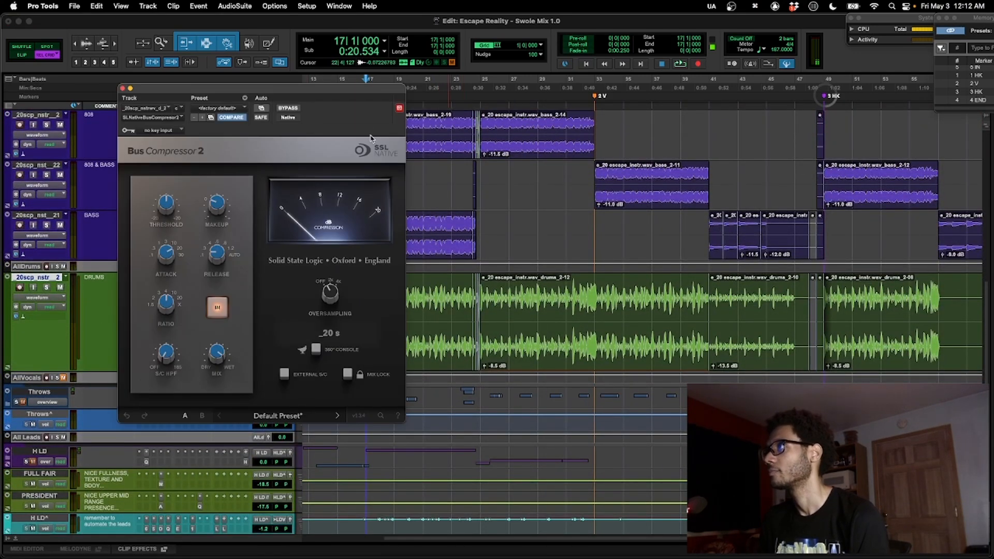
pyautogui.moveTo(365, 95); pyautogui.dragTo(762, 68)
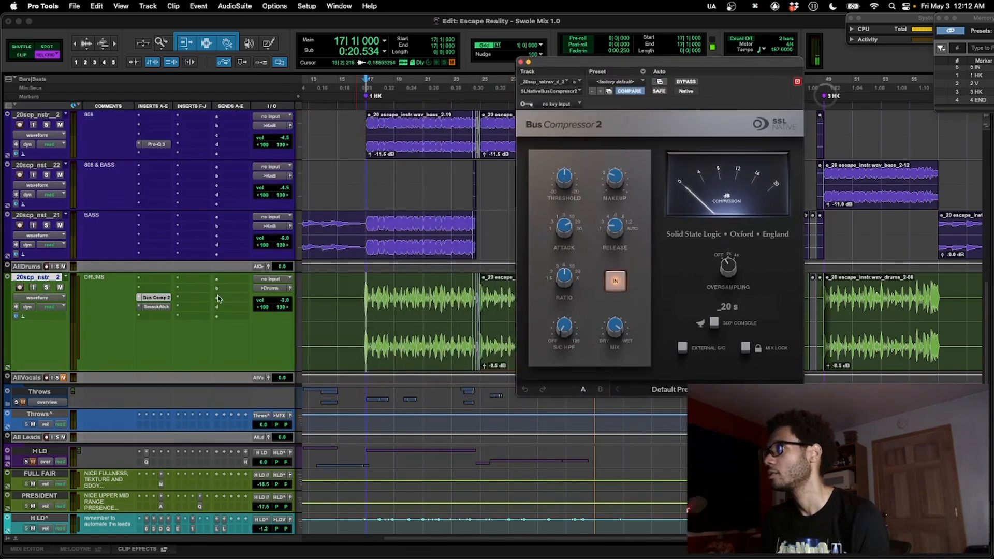
pyautogui.keyDown('super'); pyautogui.click(162, 299); pyautogui.keyUp('super')
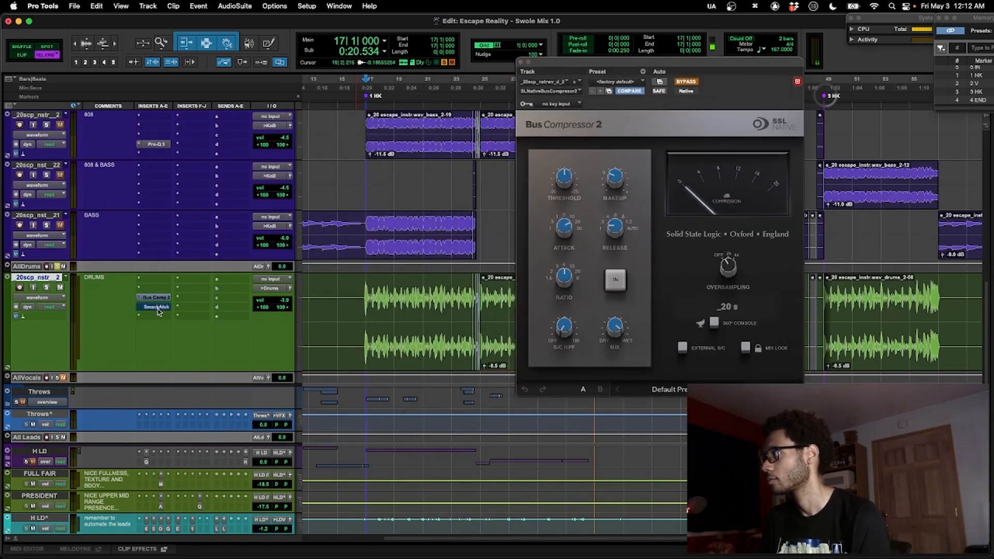
pyautogui.press('space')
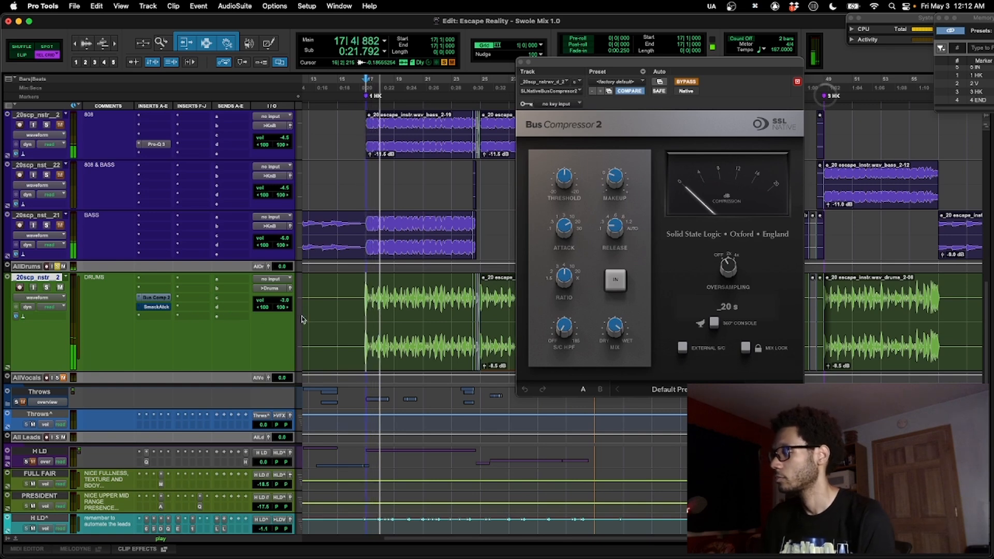
pyautogui.keyDown('super'); pyautogui.click(161, 300); pyautogui.keyUp('super')
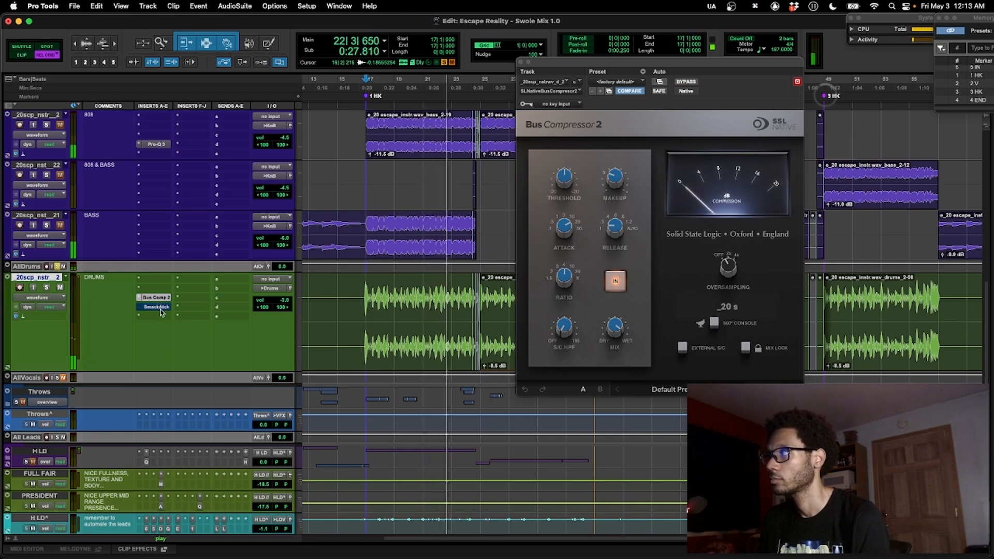
pyautogui.keyDown('super'); pyautogui.click(161, 308); pyautogui.keyUp('super')
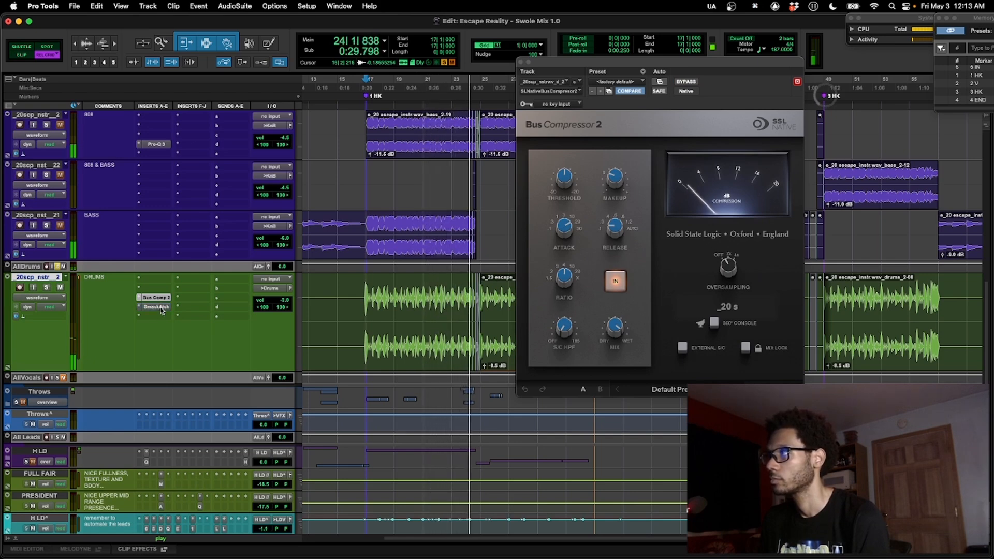
# Open Smack Attack on the DRUMS track, compare it bypassed and active during playback, and close it.
pyautogui.click(161, 308)
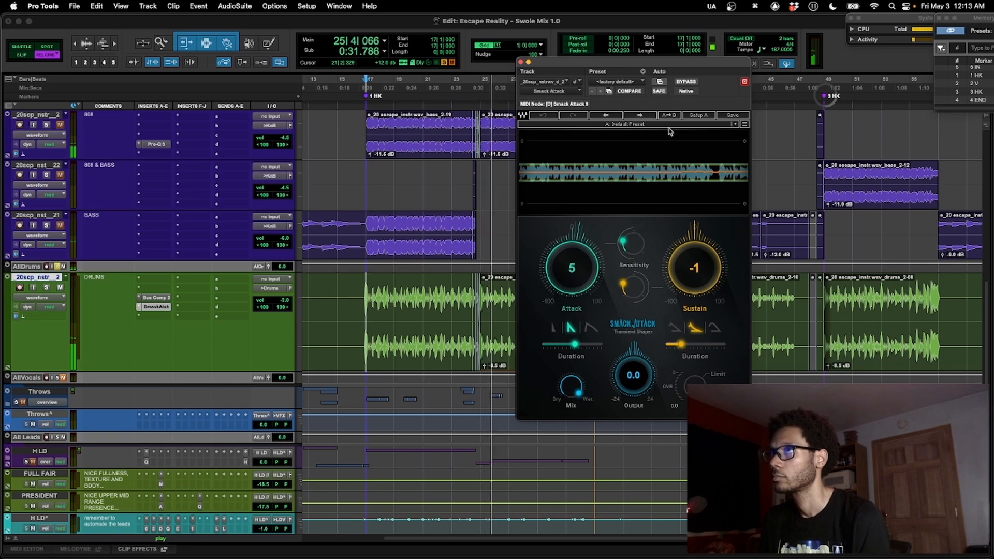
pyautogui.click(686, 83)
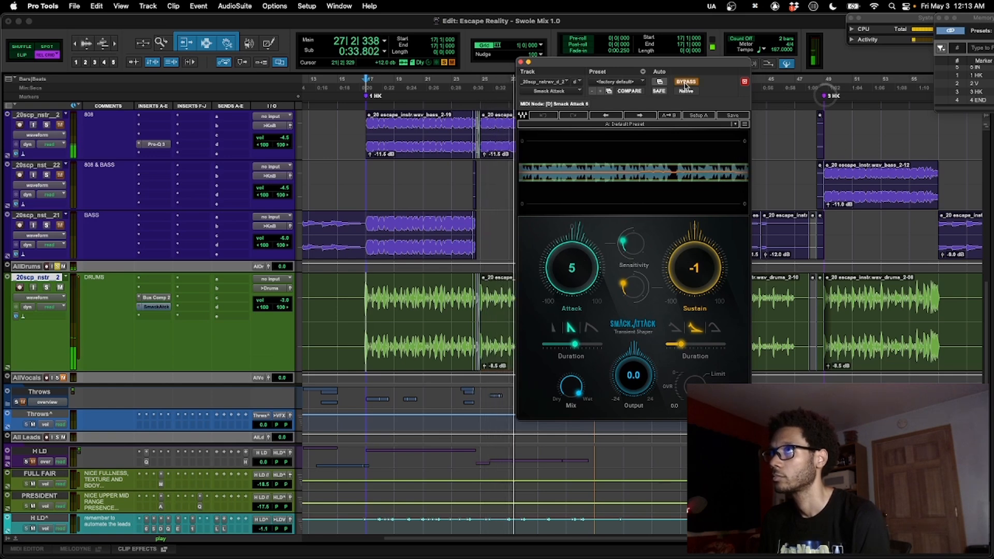
pyautogui.click(686, 83)
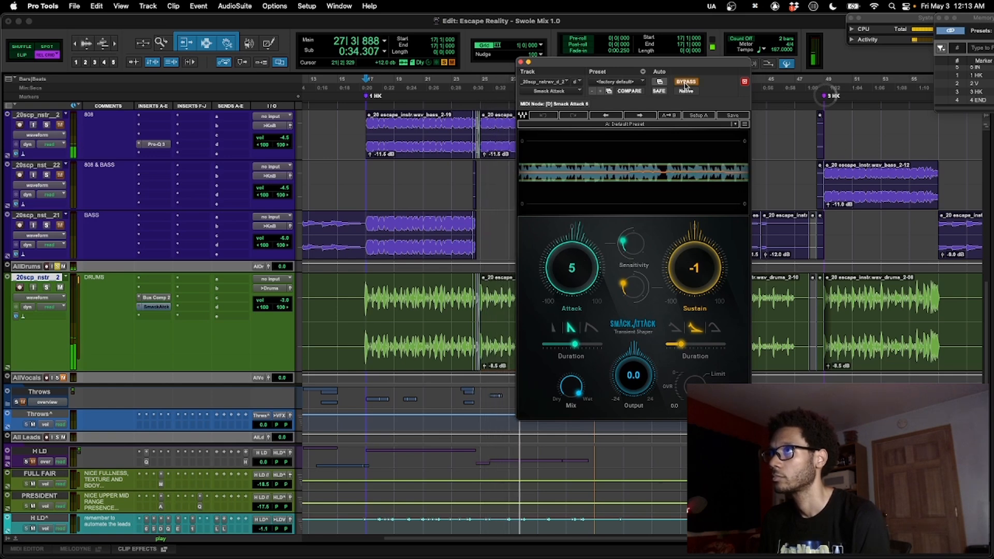
pyautogui.click(522, 61)
pyautogui.press('space')
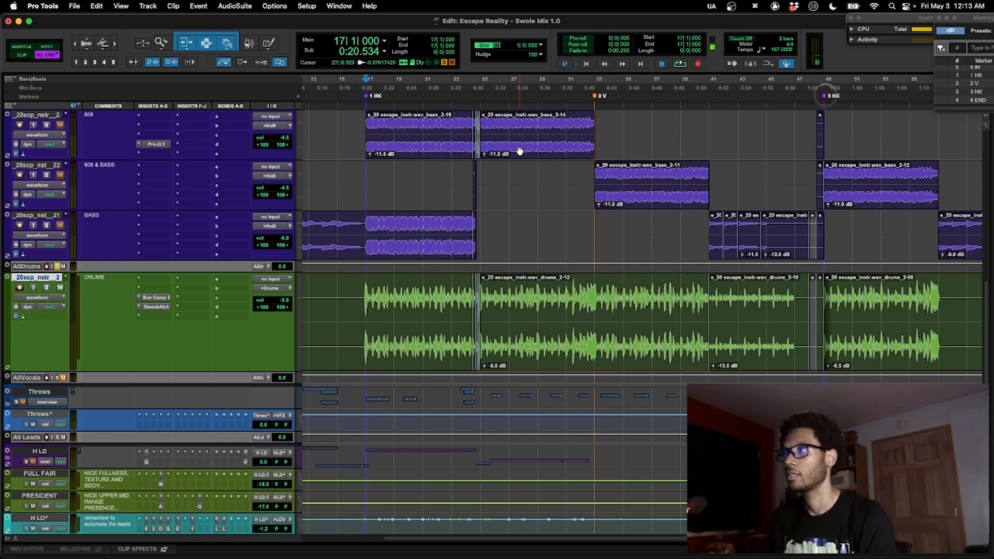
# Switch to the mixer view and open Ozone 11 Low End Focus on the >2 Track bus, moving its window clear of the bus inserts.
pyautogui.scroll(-1, 469, 267)
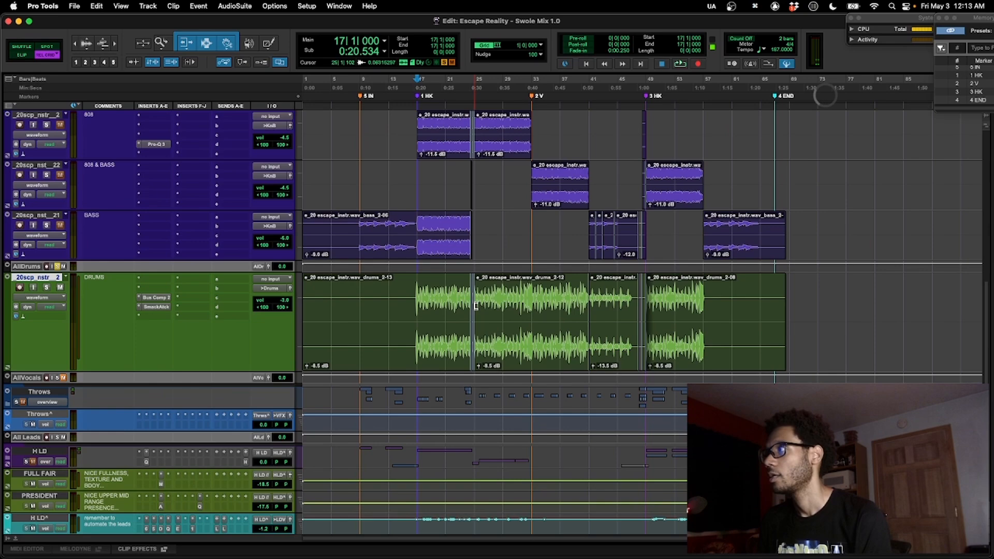
pyautogui.scroll(5, 356, 333)
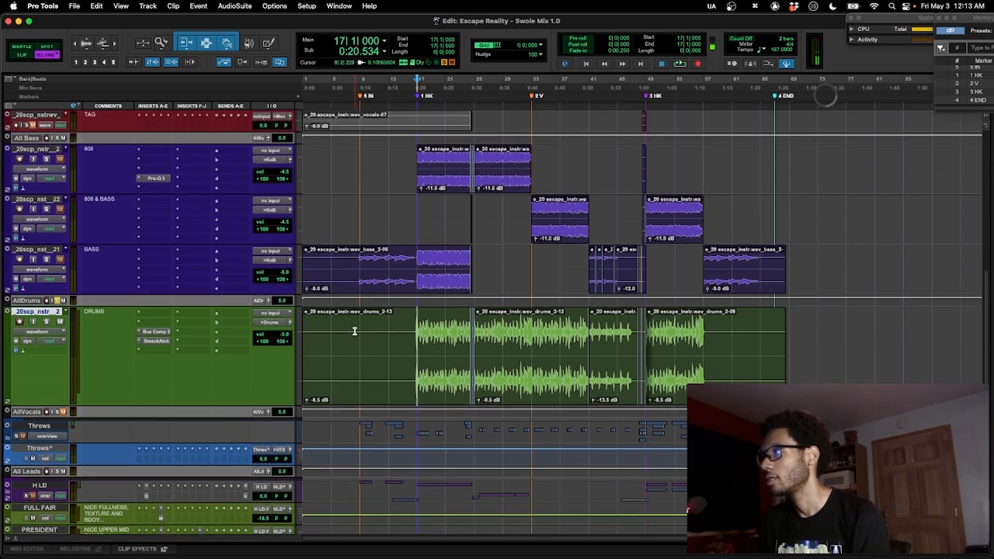
pyautogui.scroll(4, 130, 414)
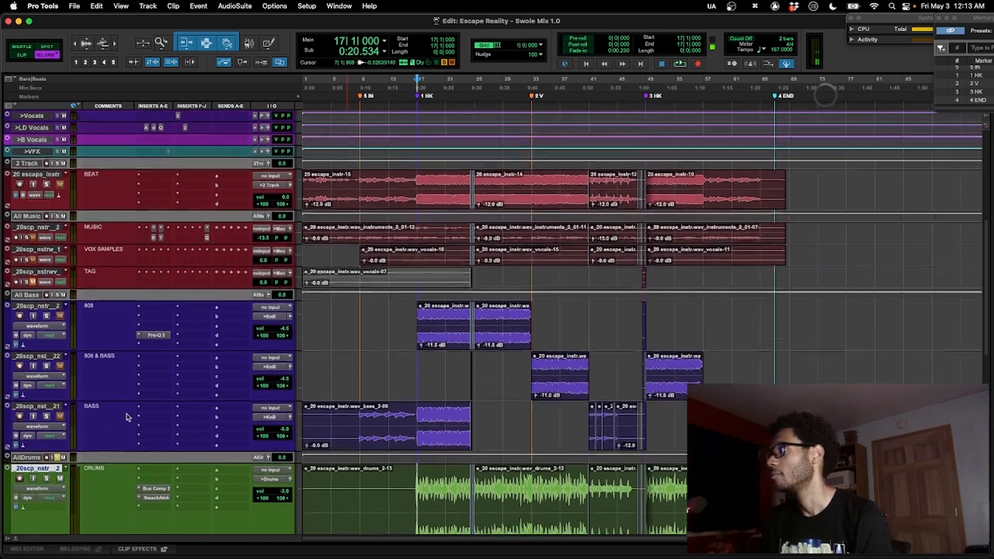
pyautogui.scroll(-2, 127, 417)
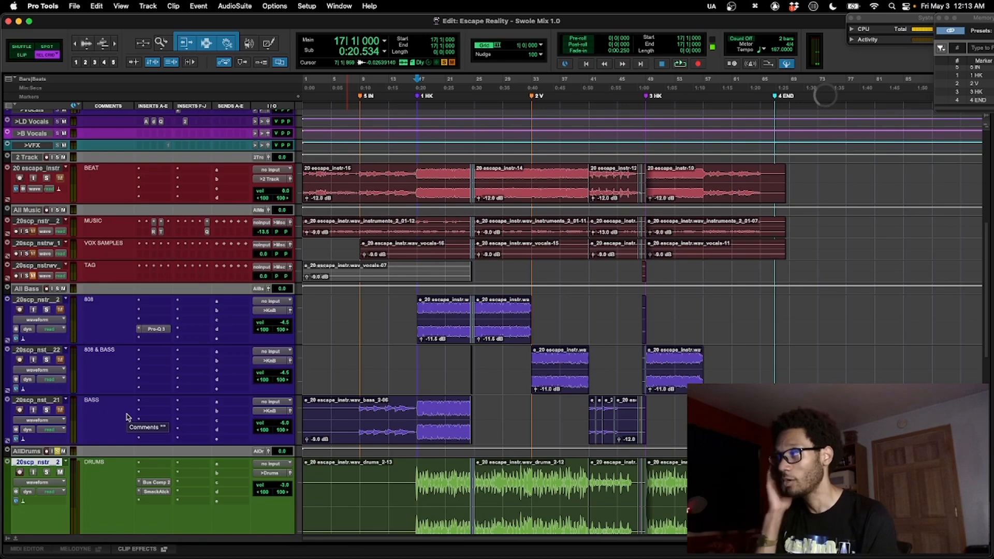
pyautogui.press('super+equal')
pyautogui.hscroll(-10, 239, 404)
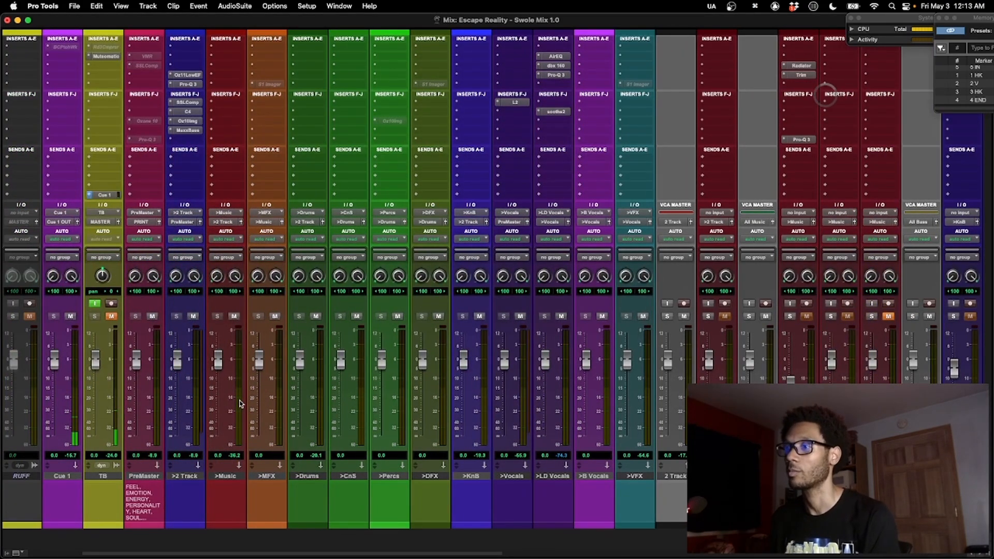
pyautogui.hscroll(-2, 240, 404)
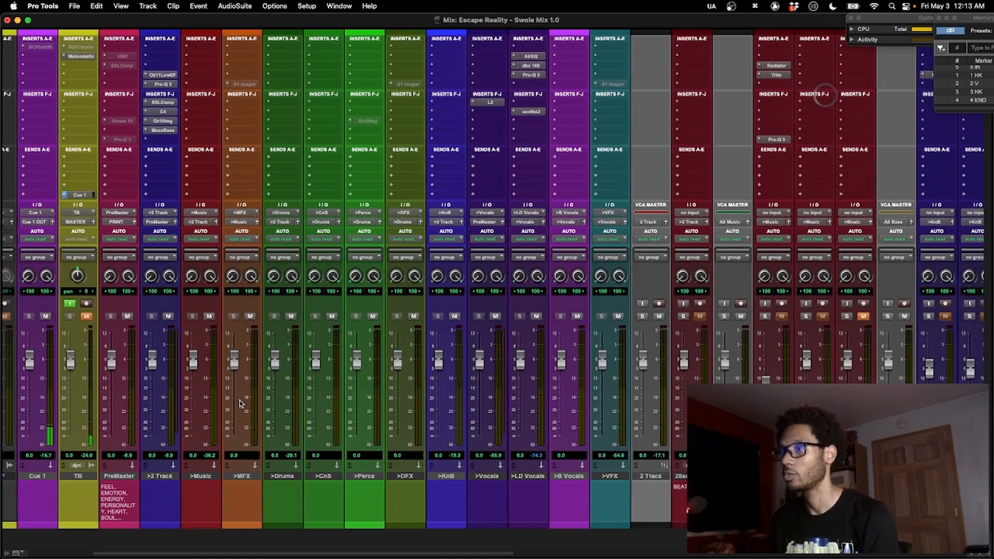
pyautogui.hscroll(-3, 240, 404)
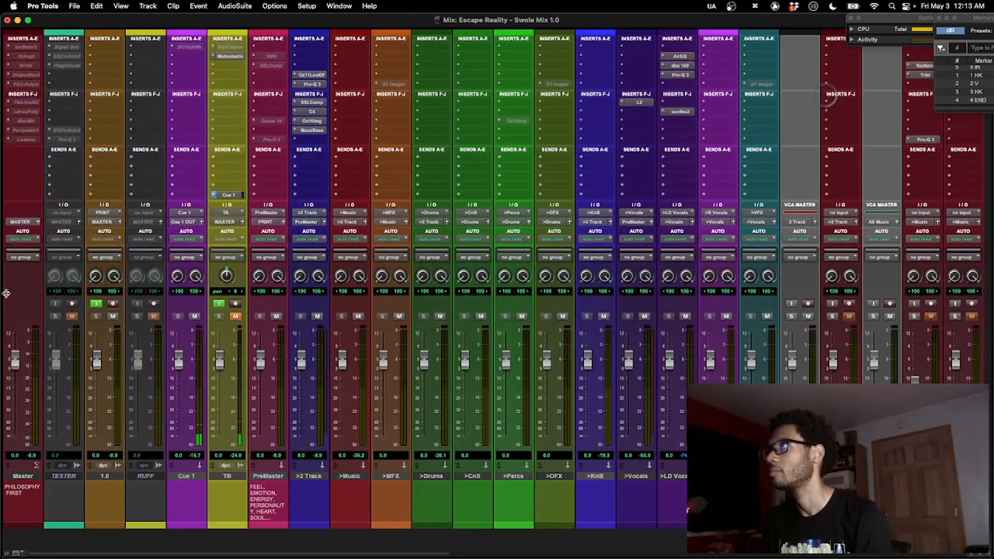
pyautogui.click(311, 75)
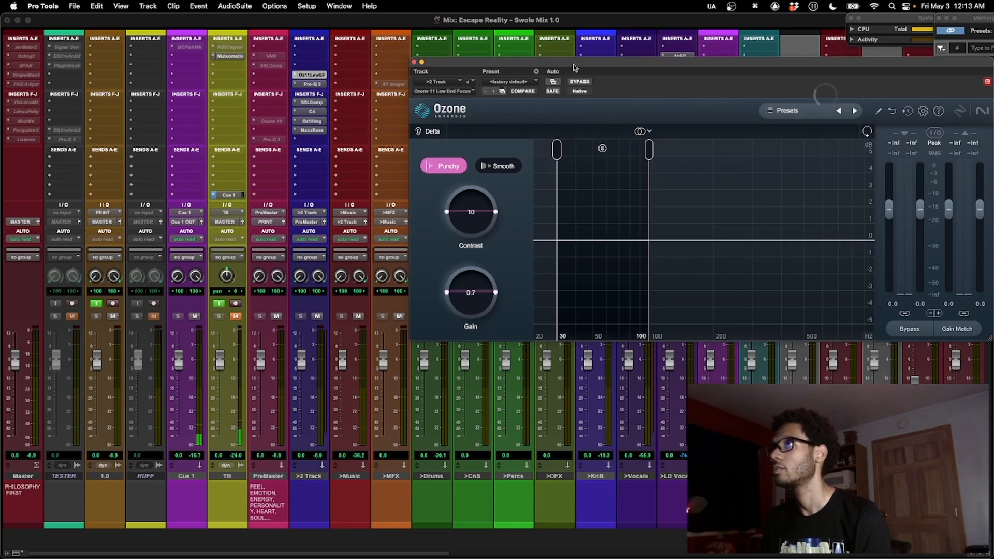
pyautogui.moveTo(574, 66); pyautogui.dragTo(538, 58)
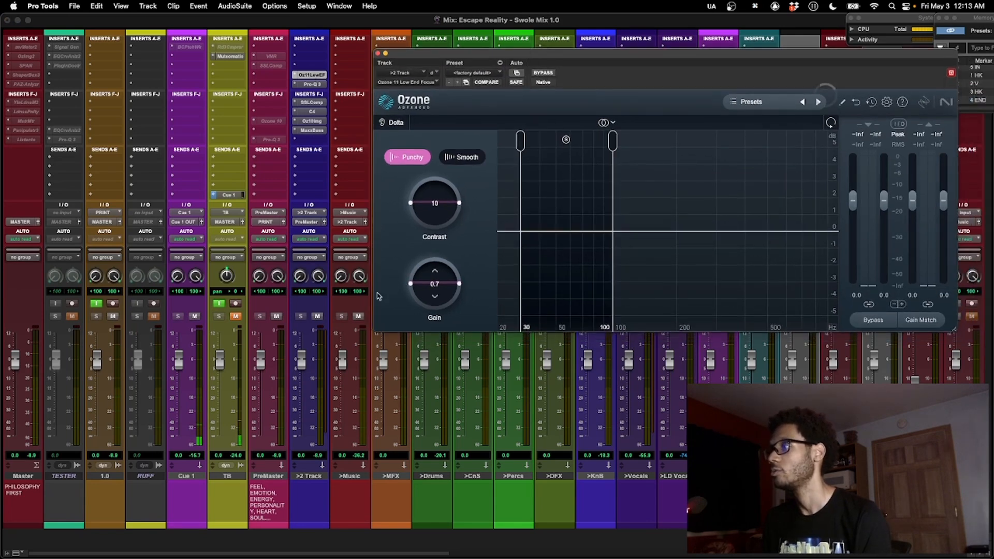
# Bypass all inserts on the >2 Track bus, close the plug-in window and toggle solo on the 2 Track VCA.
pyautogui.keyDown('super'); pyautogui.click(314, 76); pyautogui.keyUp('super')
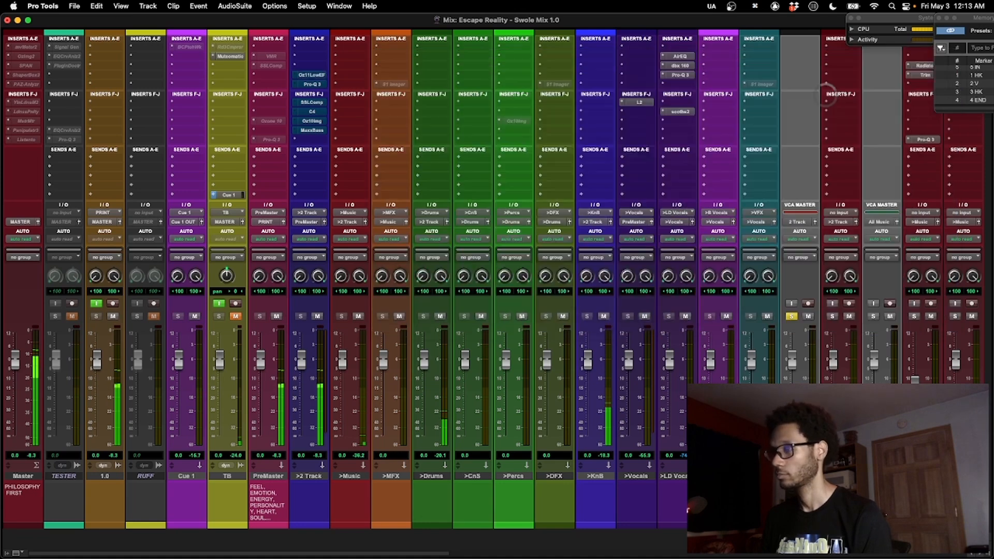
pyautogui.press('super+w')
pyautogui.click(791, 316)
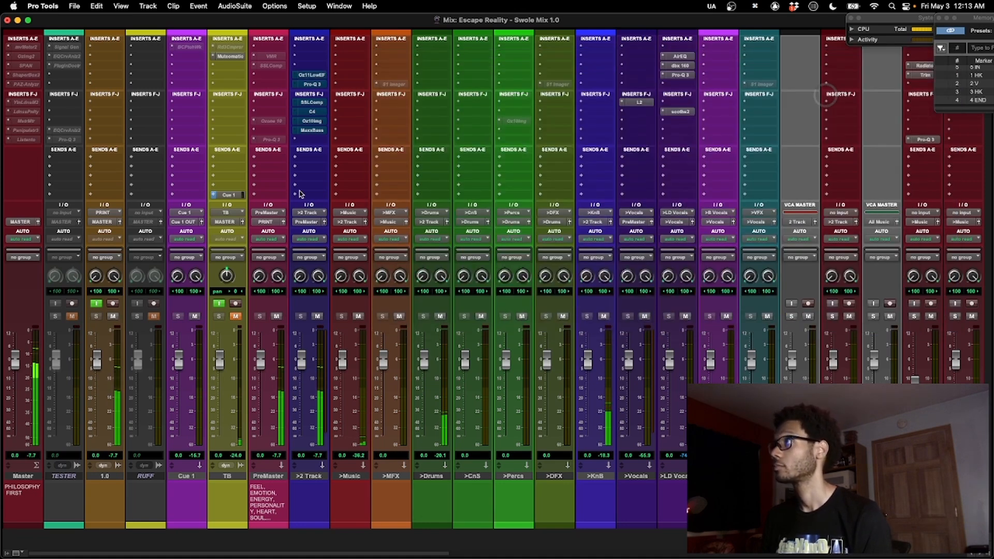
# Reopen Ozone 11 Low End Focus on >2 Track and compare it bypassed and active during playback, leaving it active.
pyautogui.click(312, 74)
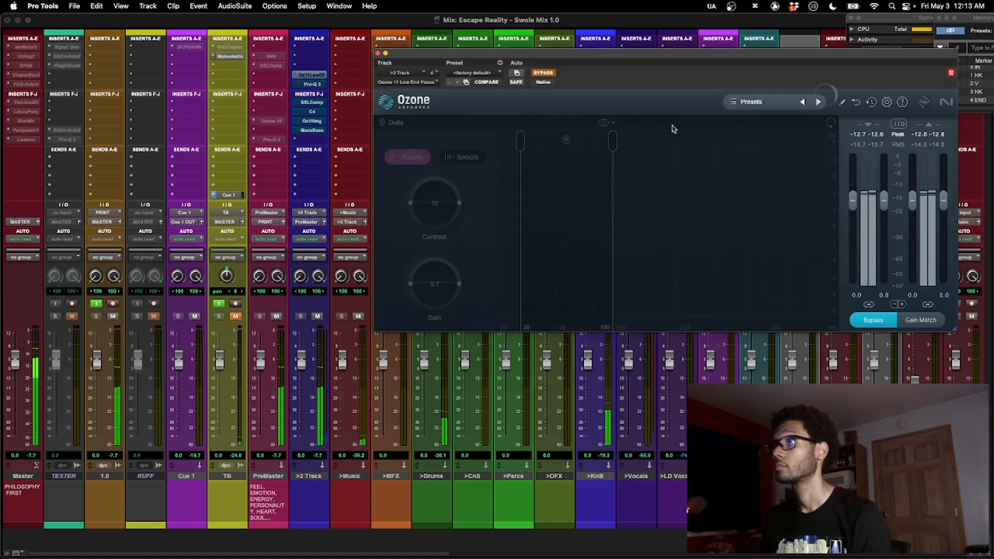
pyautogui.click(545, 76)
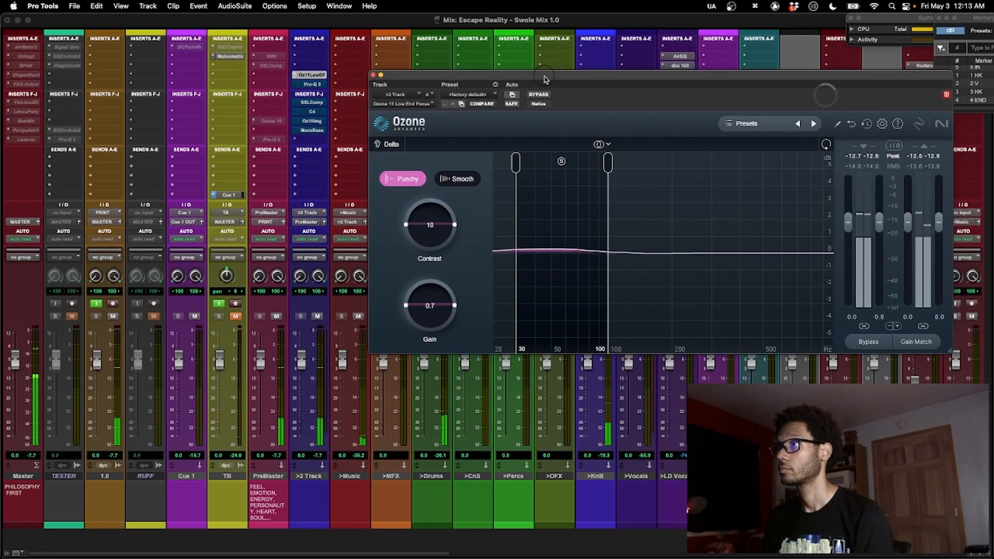
pyautogui.click(543, 98)
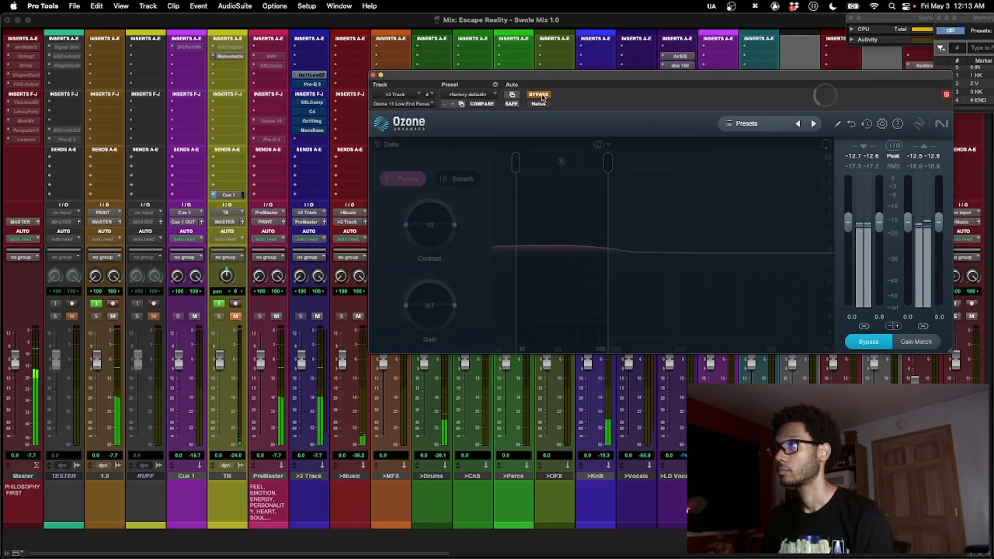
pyautogui.click(542, 97)
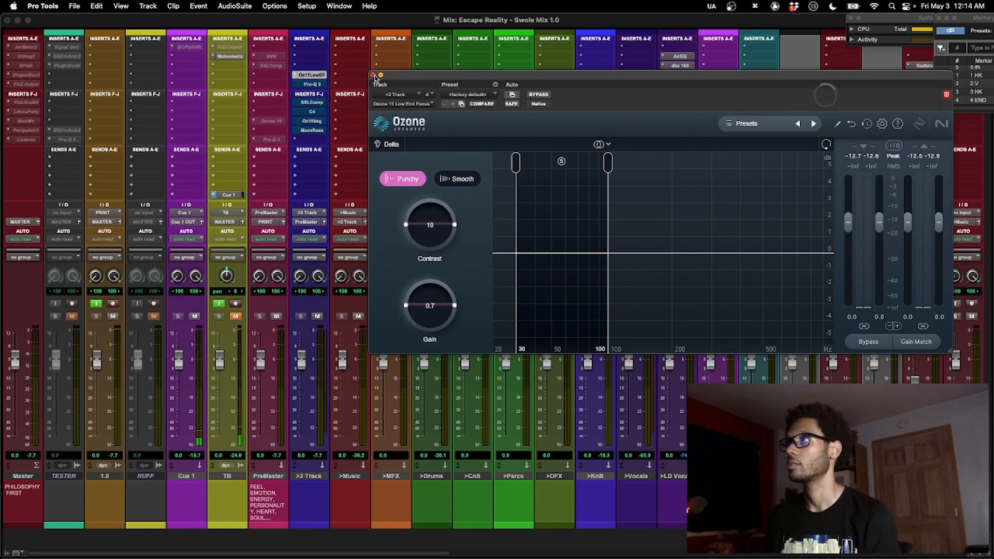
# Open FabFilter Pro-Q 3 on the >2 Track bus, inspect its bands, and compare it bypassed and active during playback, leaving it active.
pyautogui.click(311, 84)
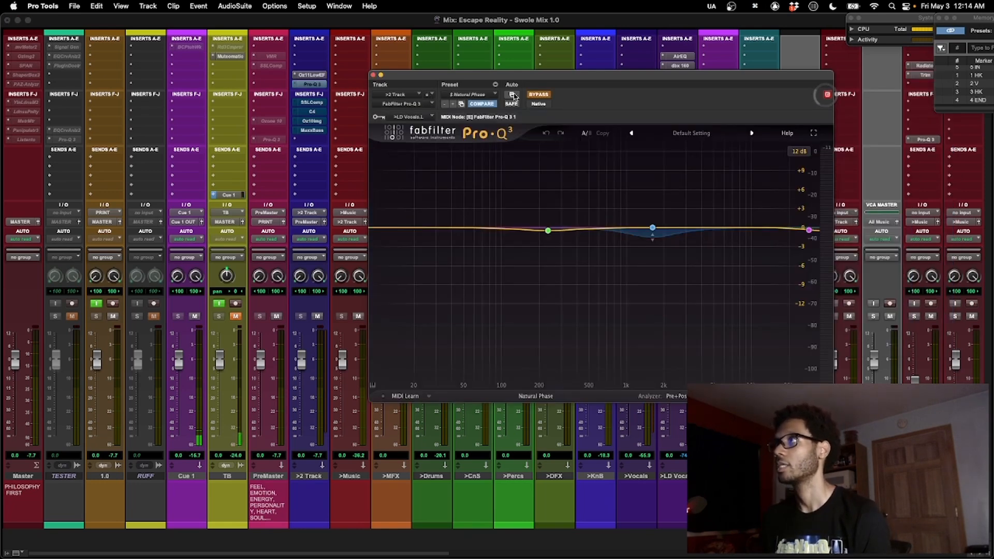
pyautogui.moveTo(652, 234)
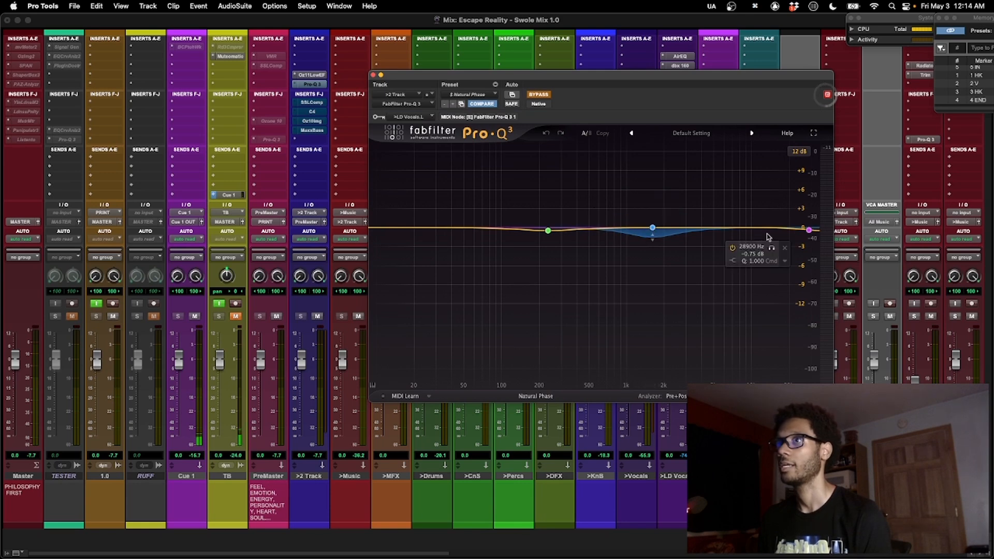
pyautogui.moveTo(544, 232)
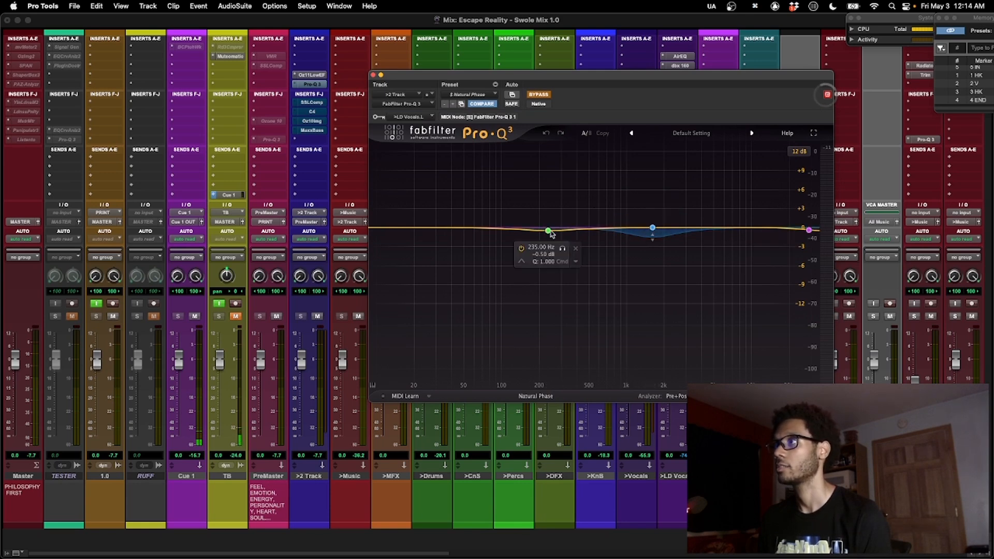
pyautogui.click(544, 96)
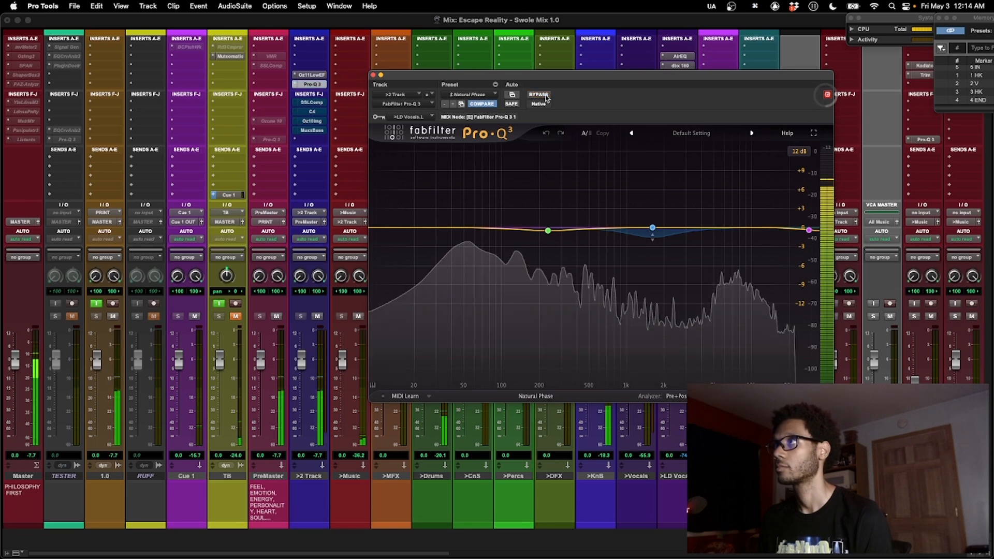
pyautogui.moveTo(549, 76); pyautogui.dragTo(528, 80)
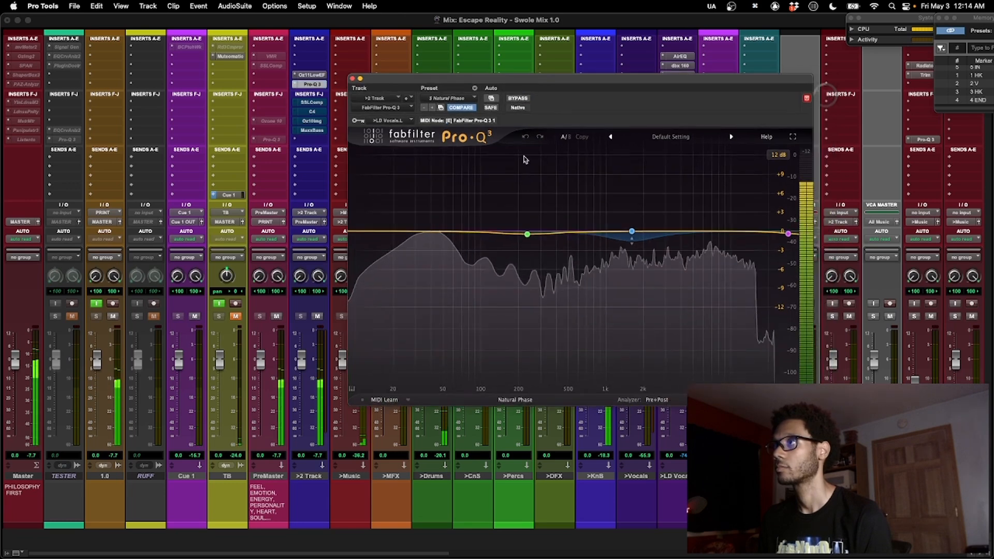
pyautogui.click(519, 99)
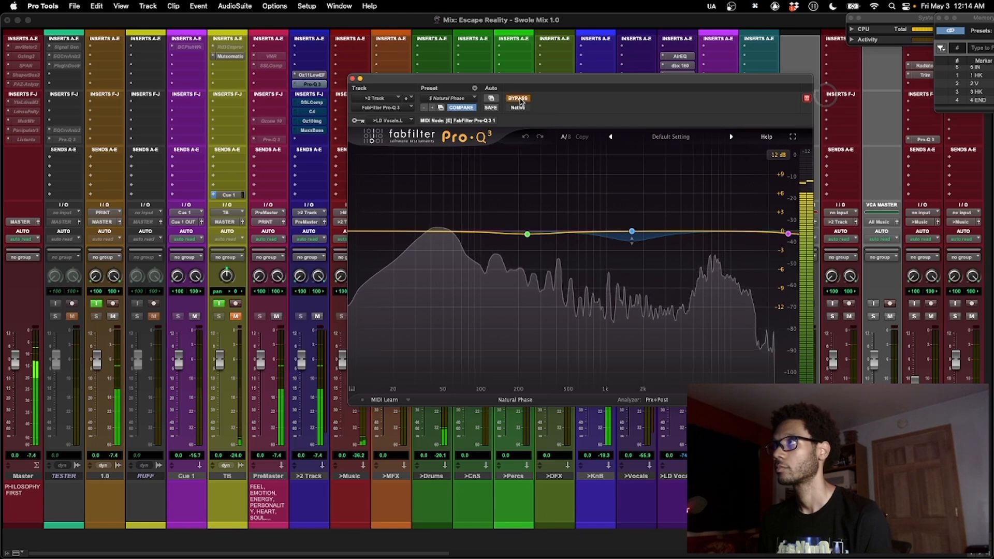
pyautogui.click(519, 98)
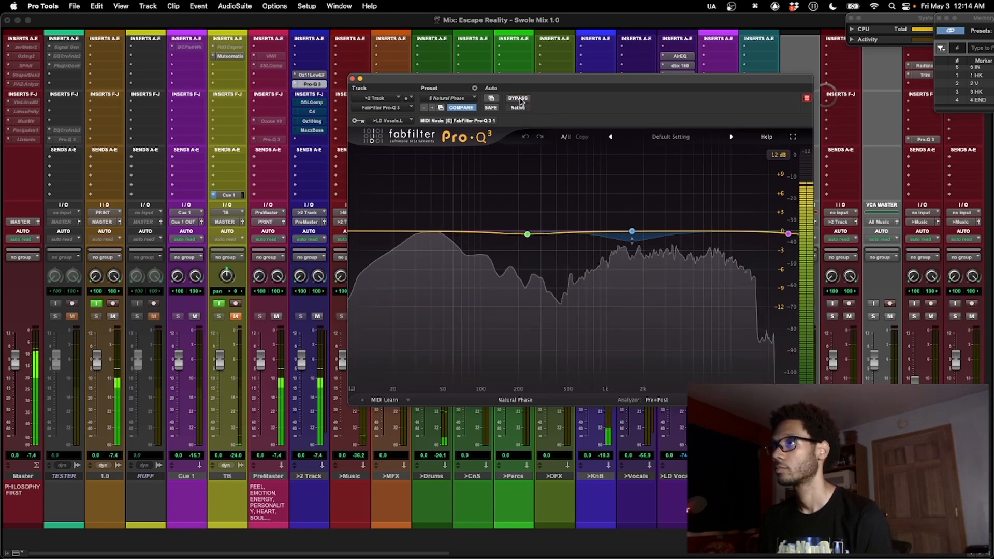
pyautogui.press('space')
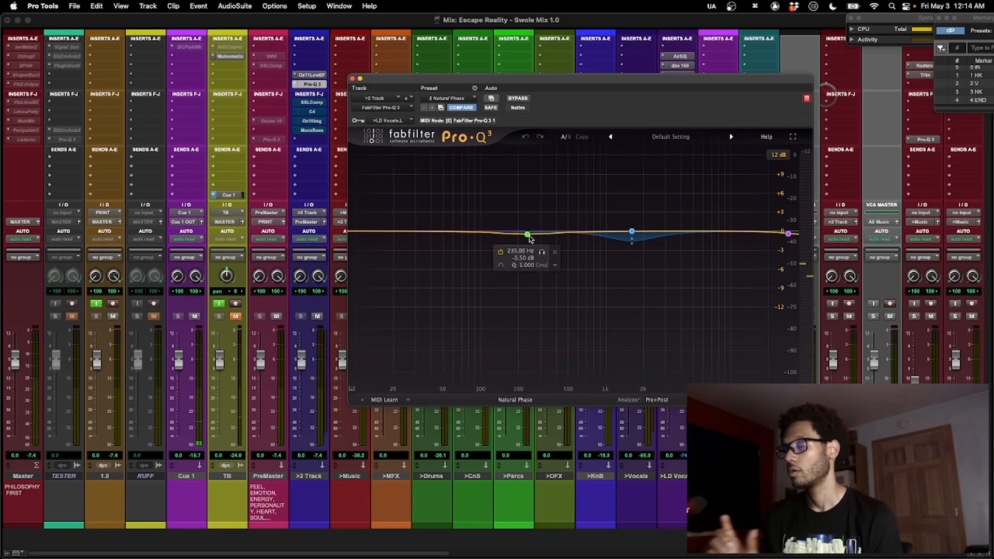
# Open SSLComp on the >2 Track bus, compare it bypassed and active during playback, and leave it active.
pyautogui.click(310, 102)
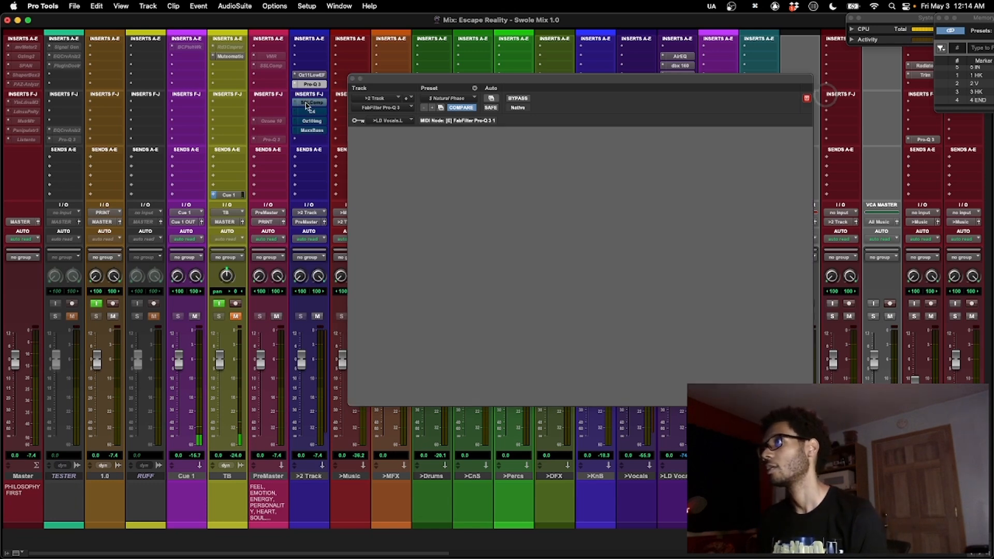
pyautogui.click(519, 99)
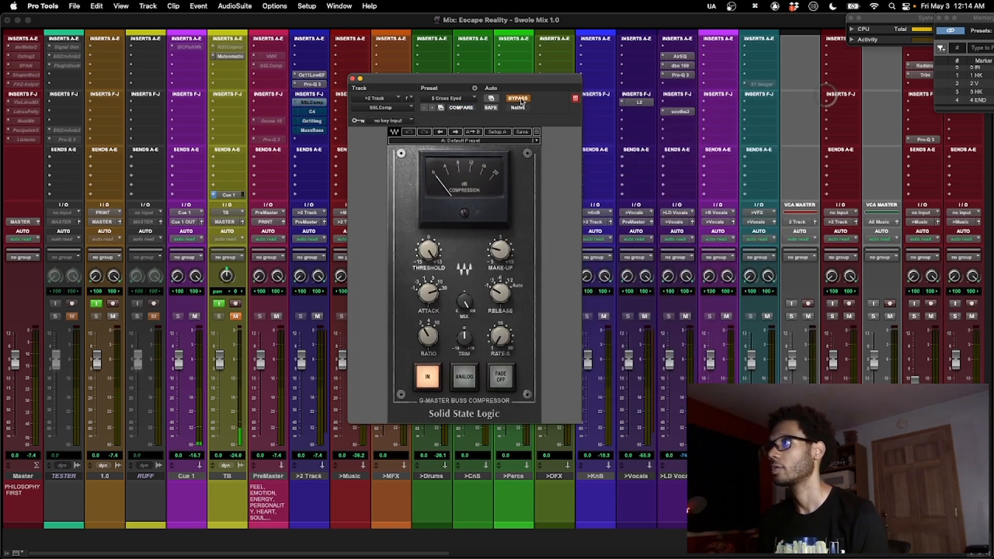
pyautogui.click(518, 99)
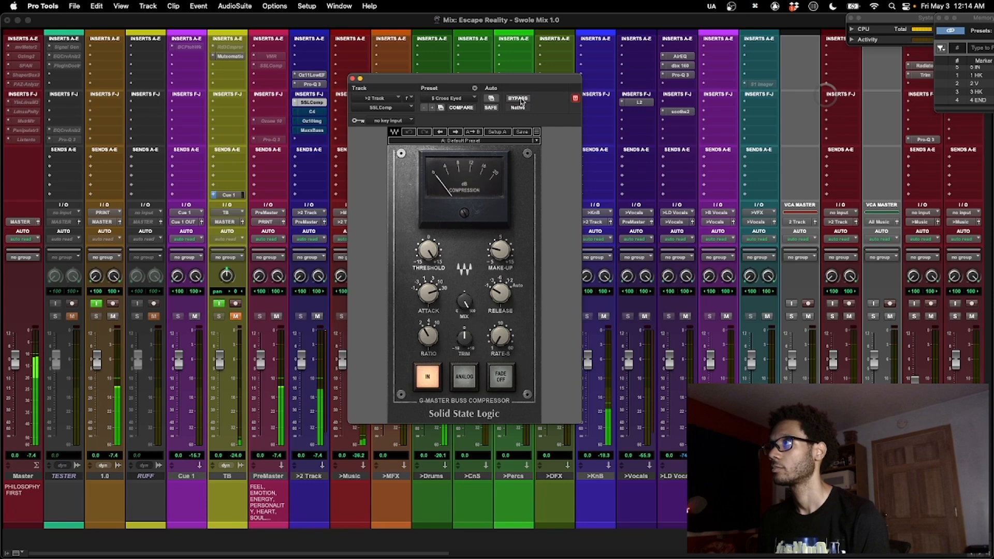
pyautogui.moveTo(529, 82); pyautogui.dragTo(578, 72)
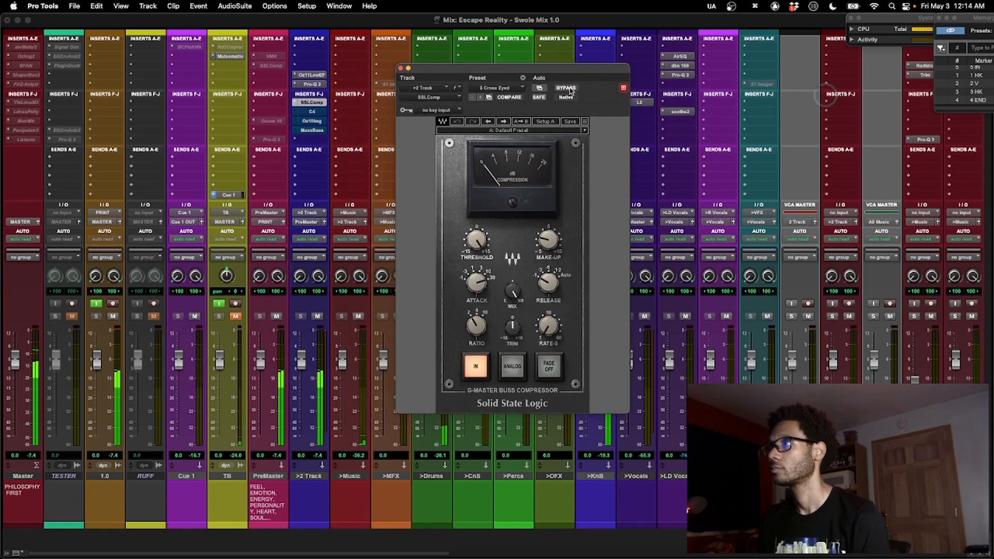
pyautogui.click(570, 89)
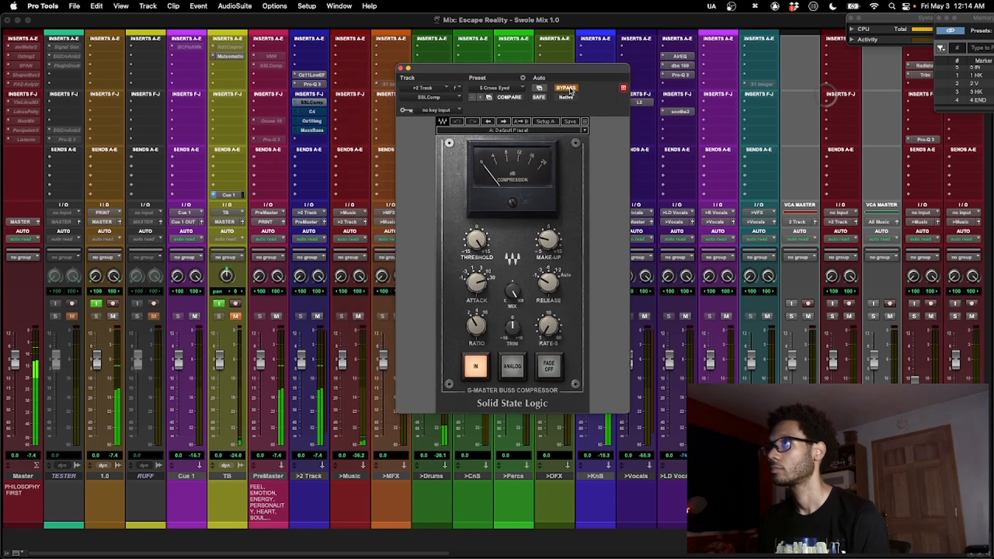
pyautogui.click(570, 89)
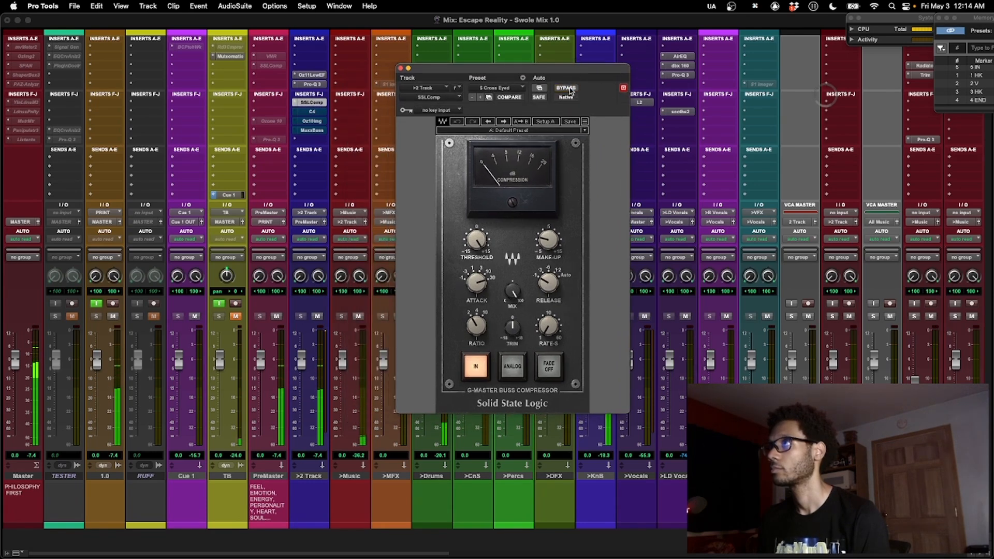
# Open the C4 multiband processor on the >2 Track bus and compare it bypassed and active during playback, leaving it active.
pyautogui.click(312, 111)
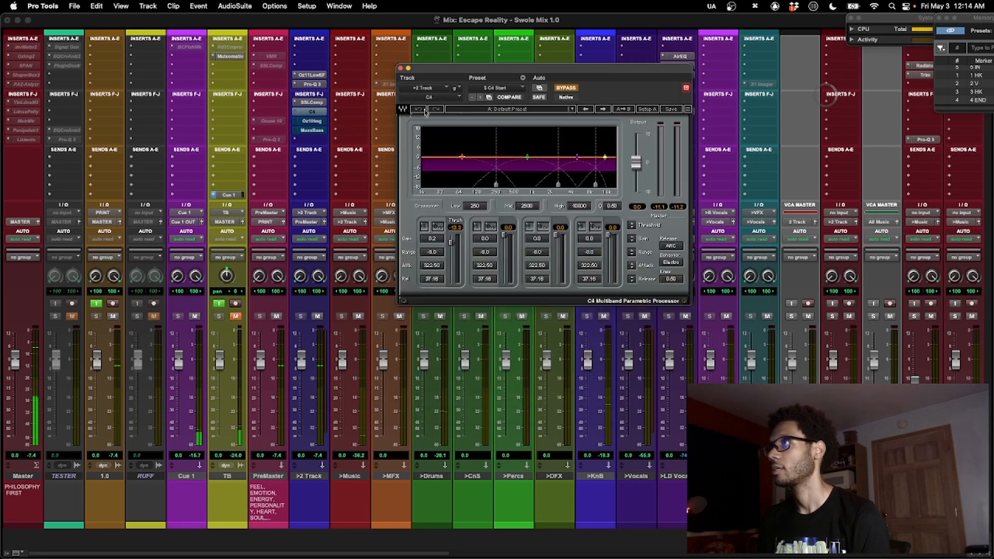
pyautogui.click(572, 89)
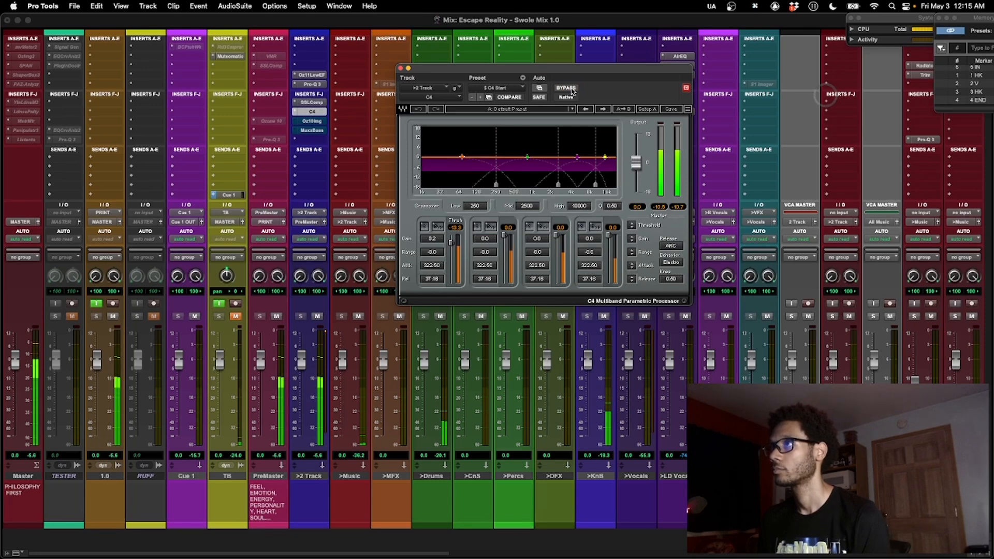
pyautogui.click(573, 90)
pyautogui.click(572, 89)
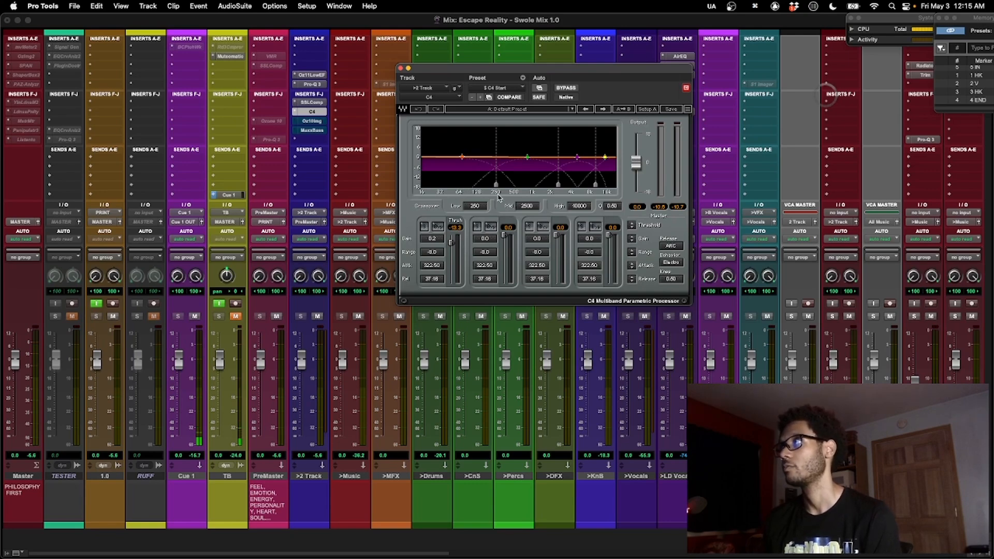
# Open Ozone 10 Imager on the >2 Track bus and compare it bypassed and active during playback, leaving it active.
pyautogui.click(314, 122)
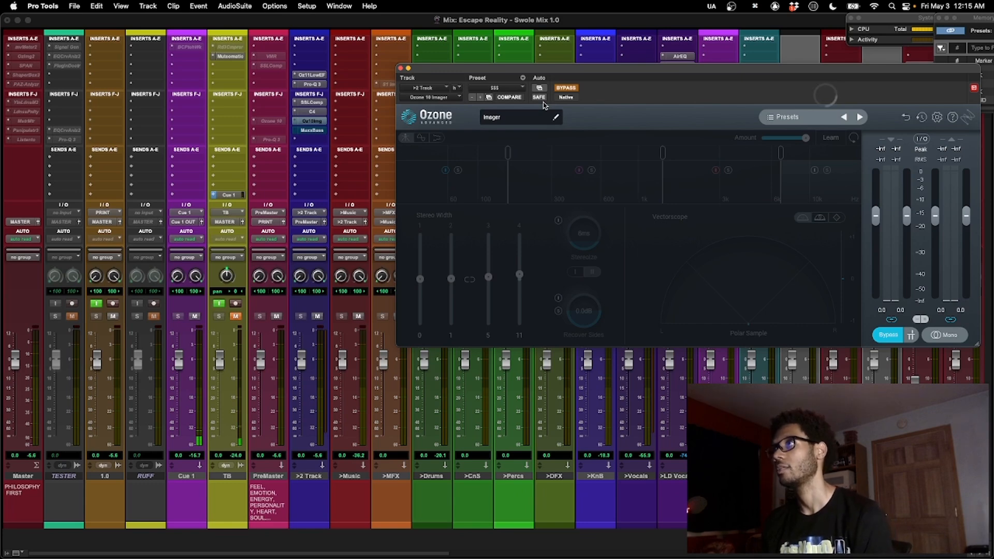
pyautogui.press('space')
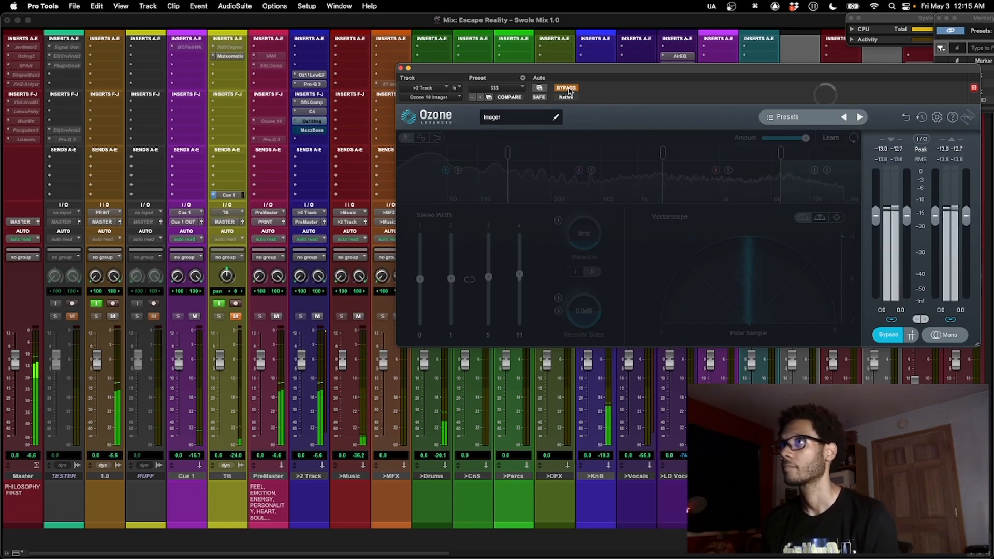
pyautogui.click(568, 89)
pyautogui.moveTo(569, 92); pyautogui.dragTo(560, 104)
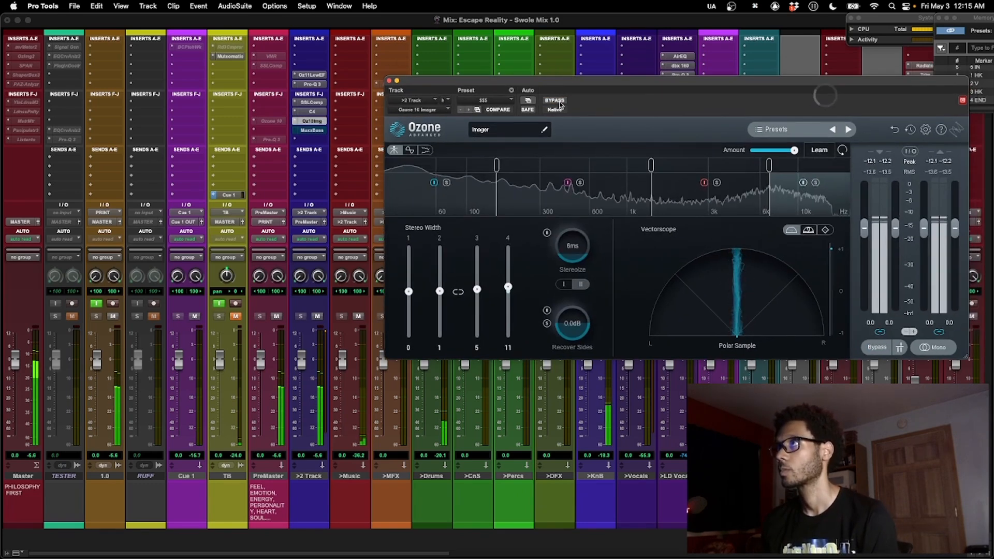
pyautogui.click(555, 101)
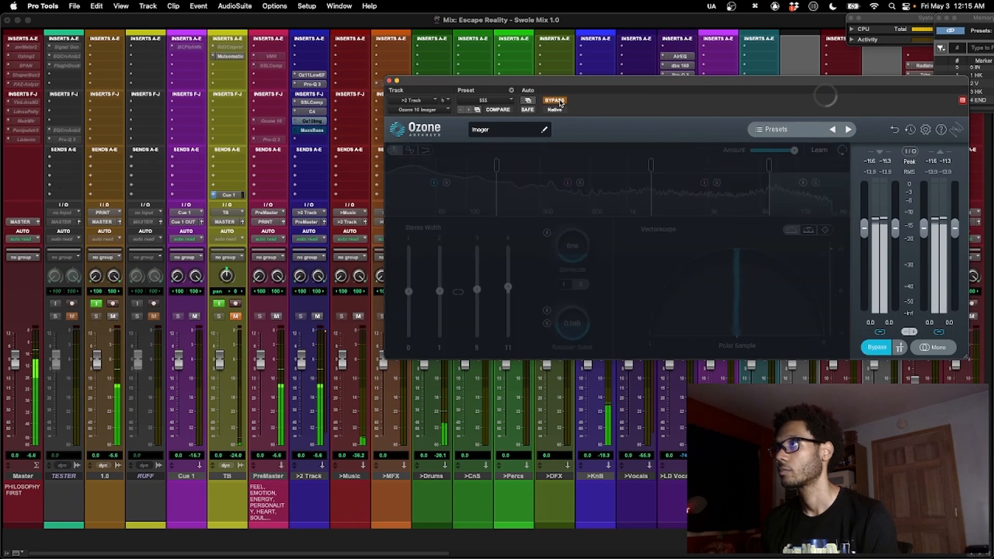
pyautogui.click(558, 102)
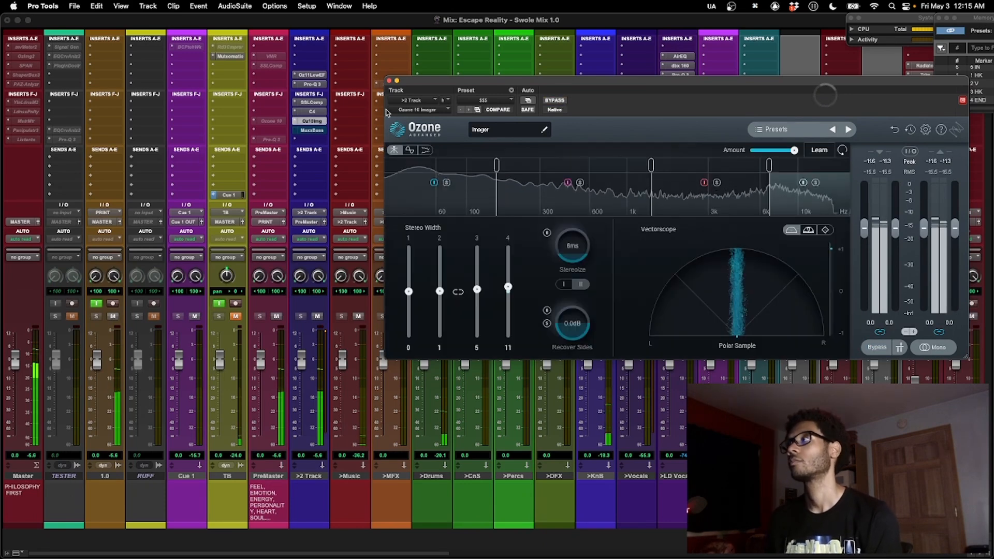
# Open MaxxBass on the >2 Track bus, compare it bypassed and active during playback, leave it active and close its window.
pyautogui.click(312, 130)
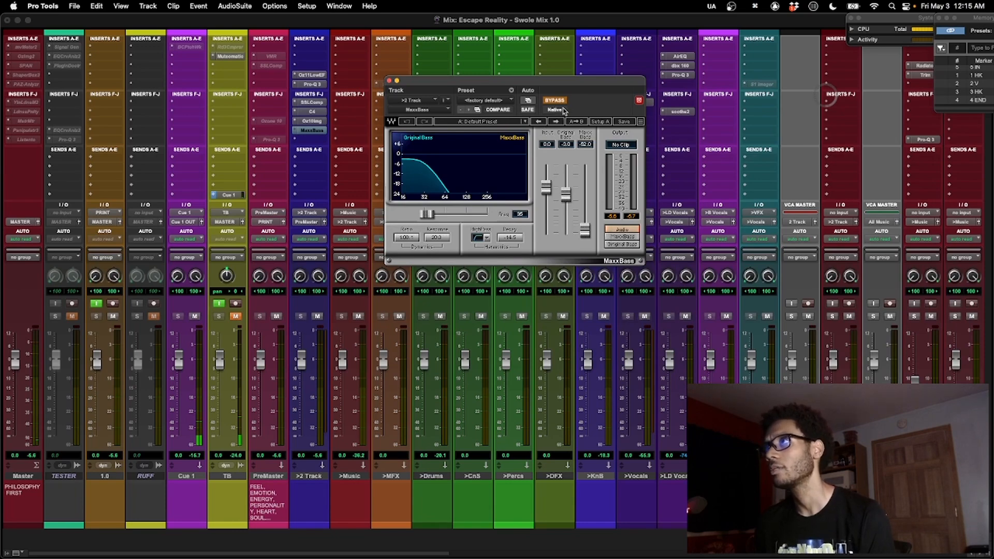
pyautogui.click(562, 102)
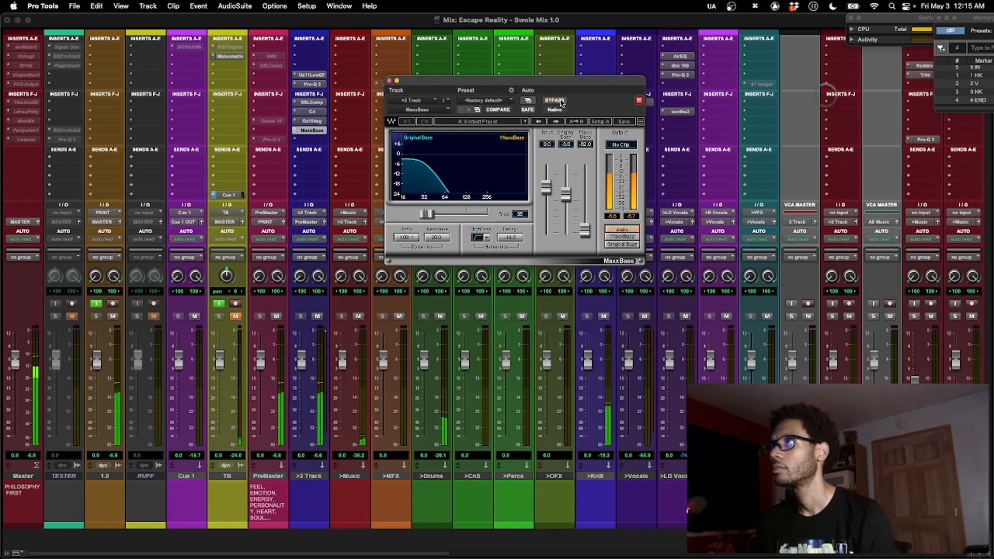
pyautogui.moveTo(563, 84); pyautogui.dragTo(570, 103)
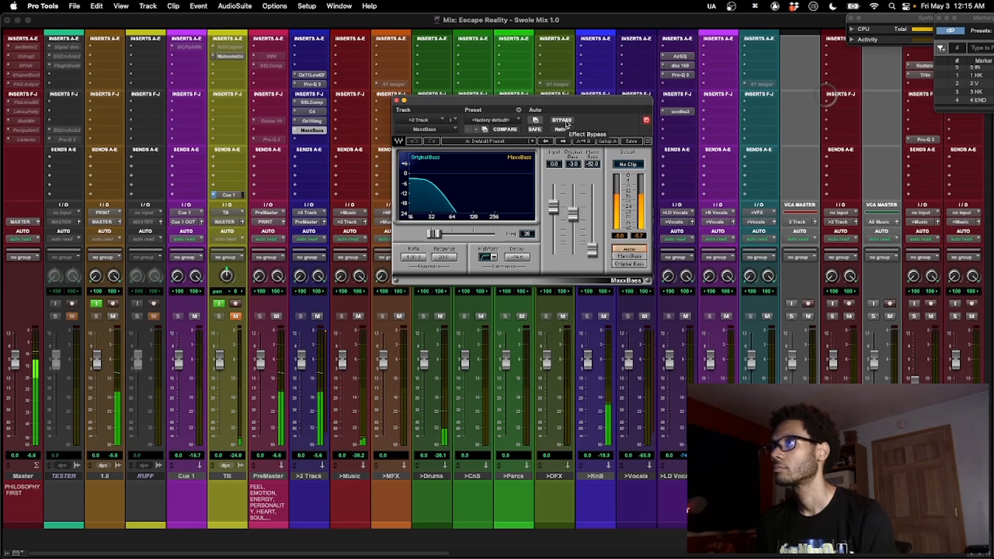
pyautogui.click(566, 122)
pyautogui.click(566, 122)
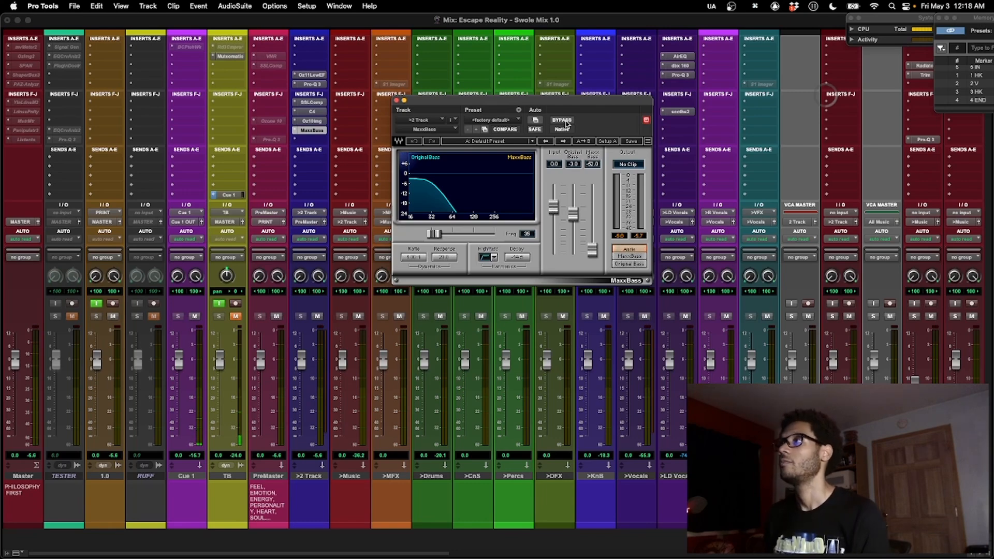
pyautogui.moveTo(547, 99); pyautogui.dragTo(556, 109)
pyautogui.press('super+w')
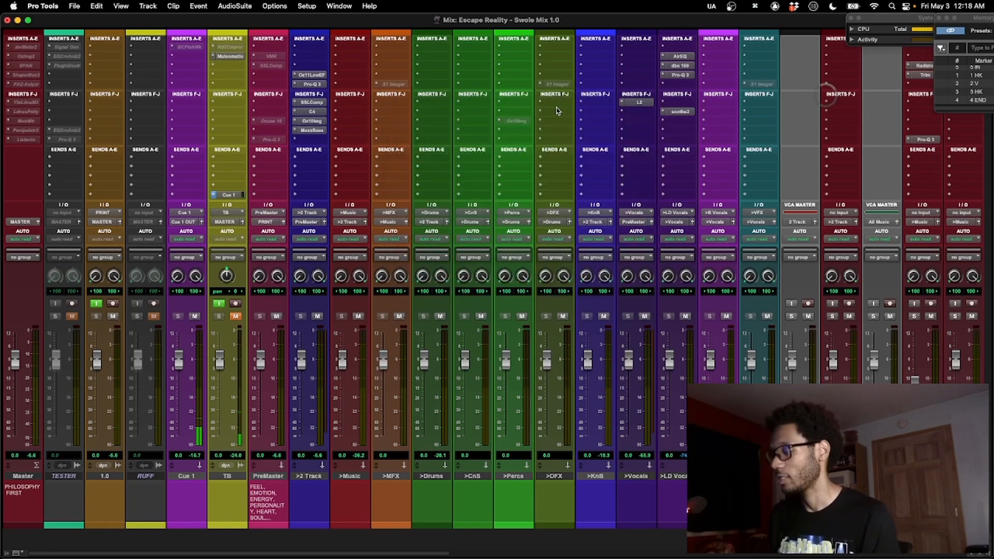
# Return to the session's edit view and switch to OBS.
pyautogui.press('super+equal')
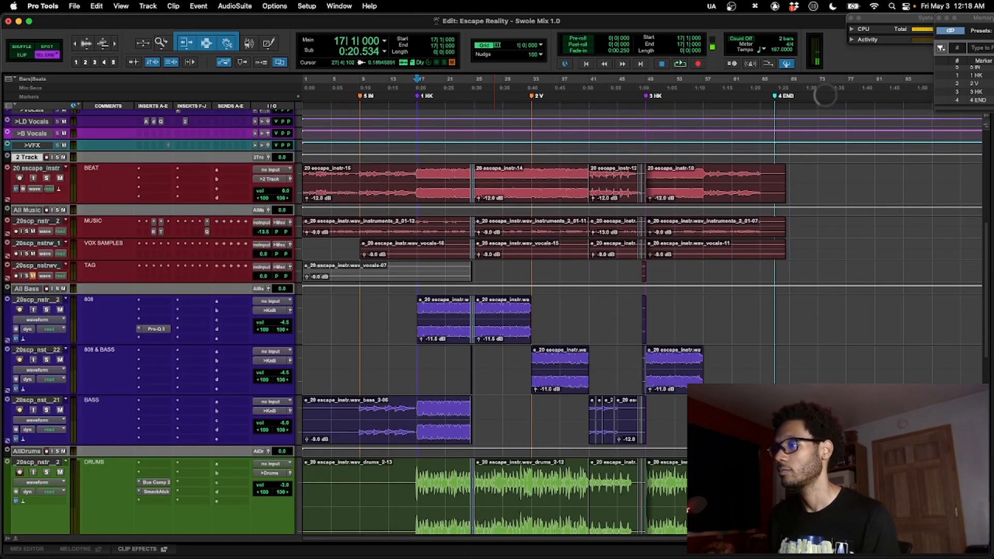
pyautogui.click(566, 536)
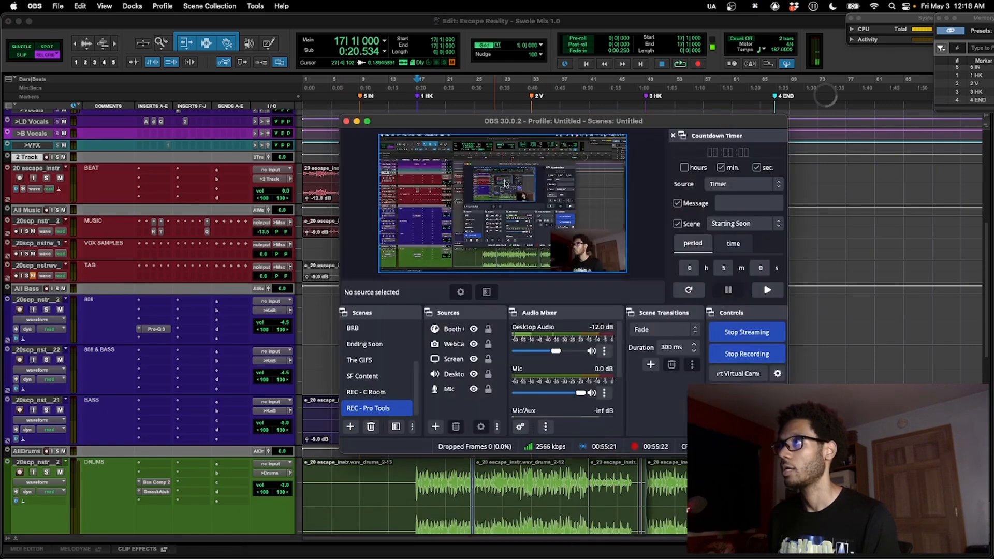